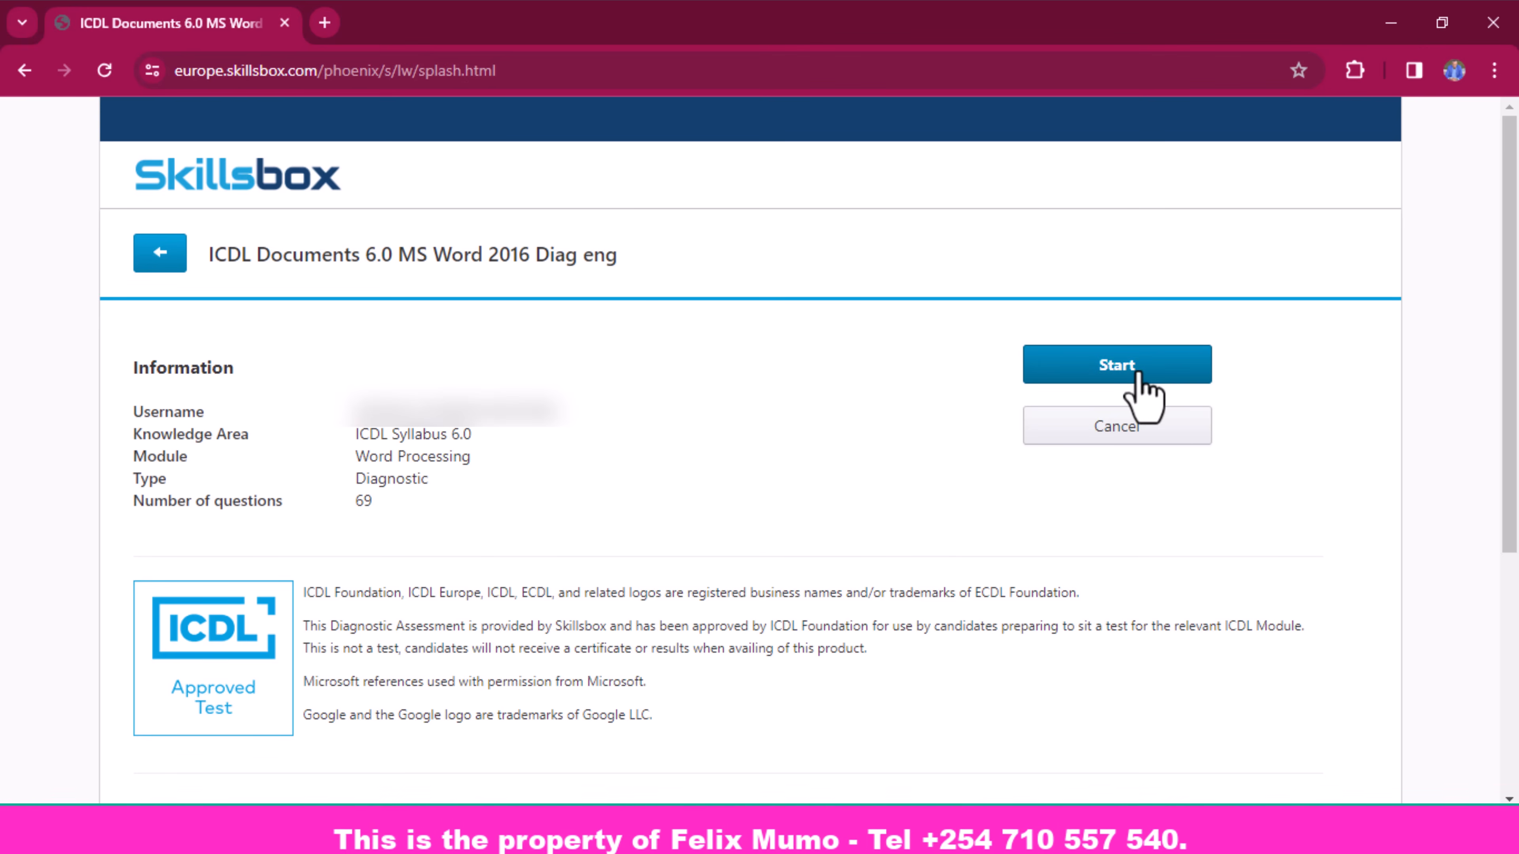
- Start the ICDL Documents diagnostic test and answer question 1 by creating a new blank document
click(1139, 377)
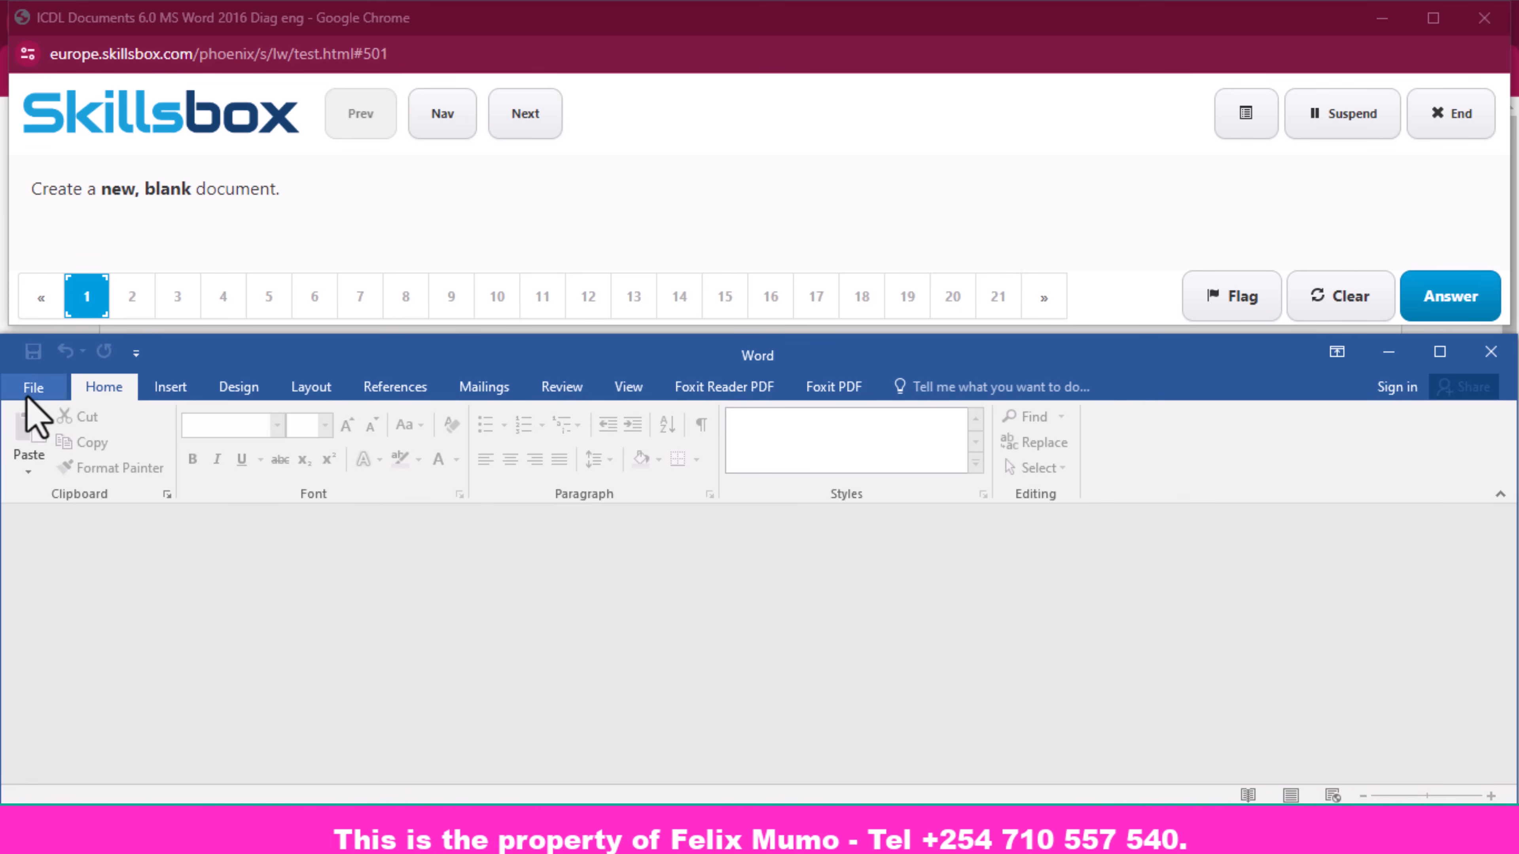
click(34, 417)
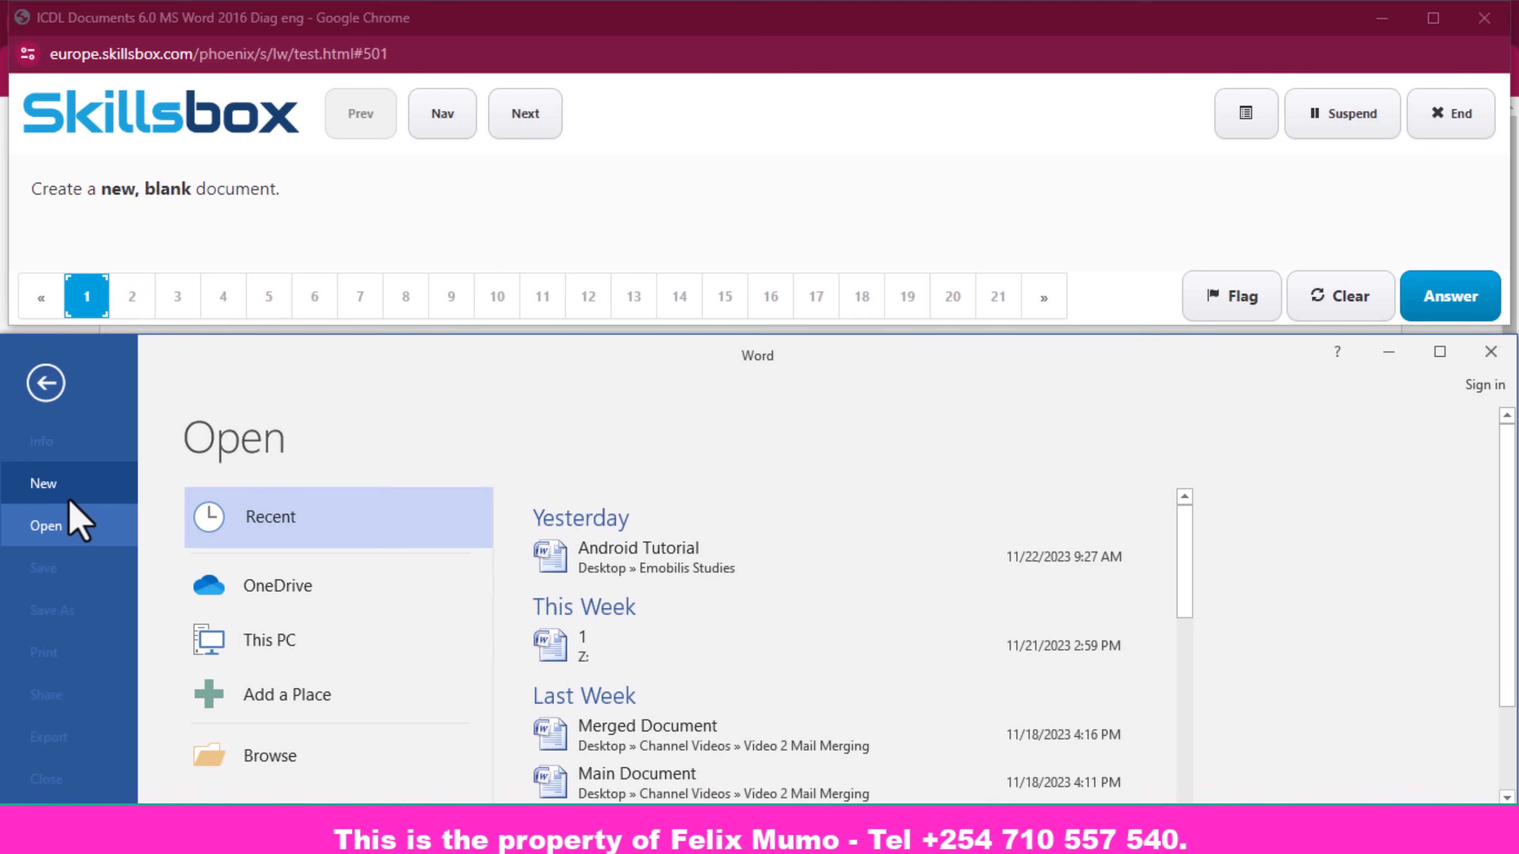
click(69, 489)
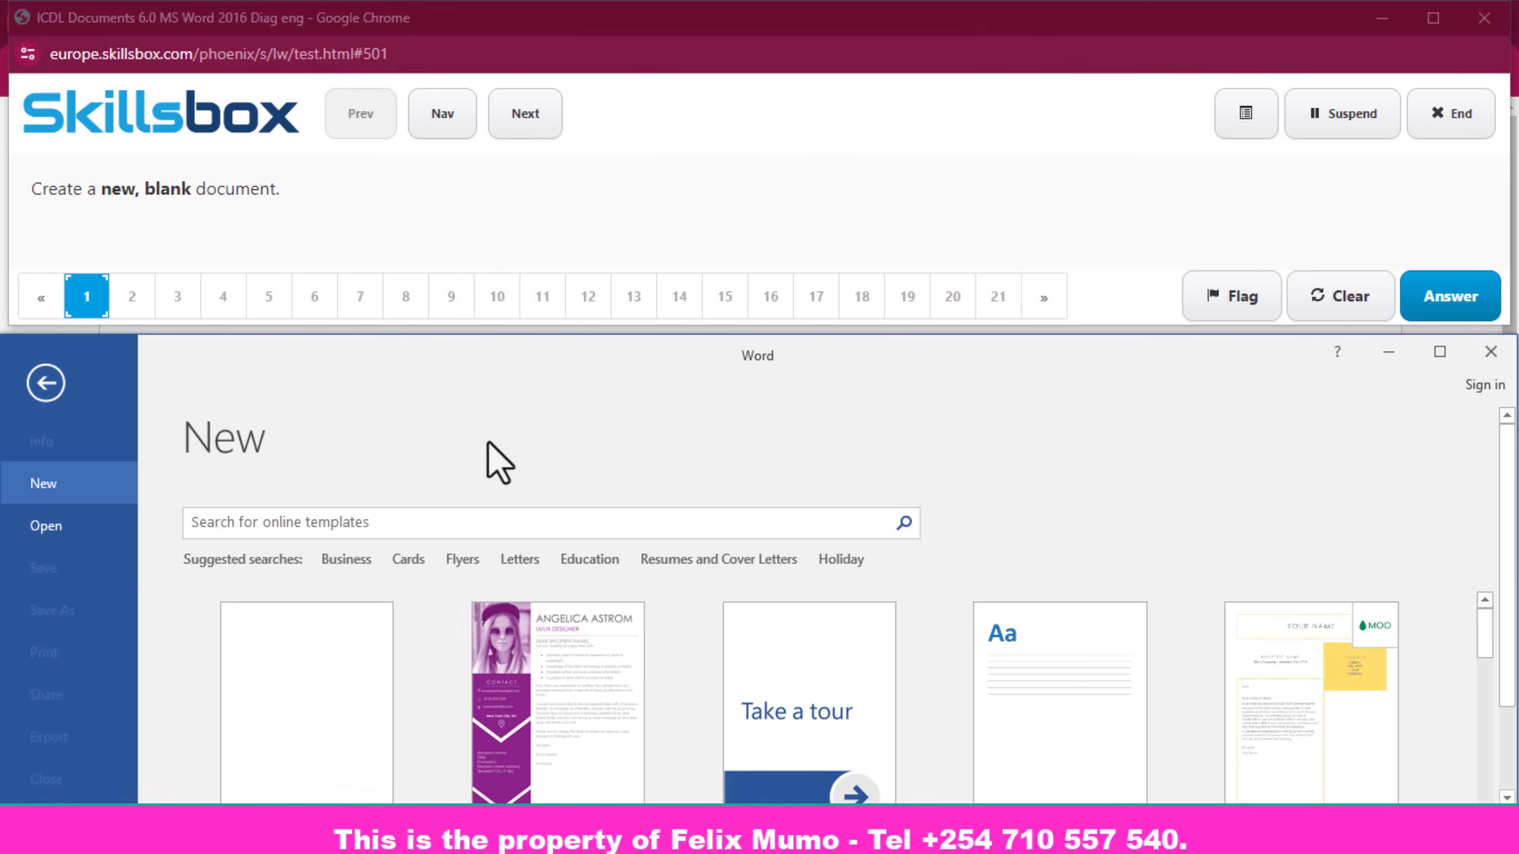
scroll(562, 459, down, 3)
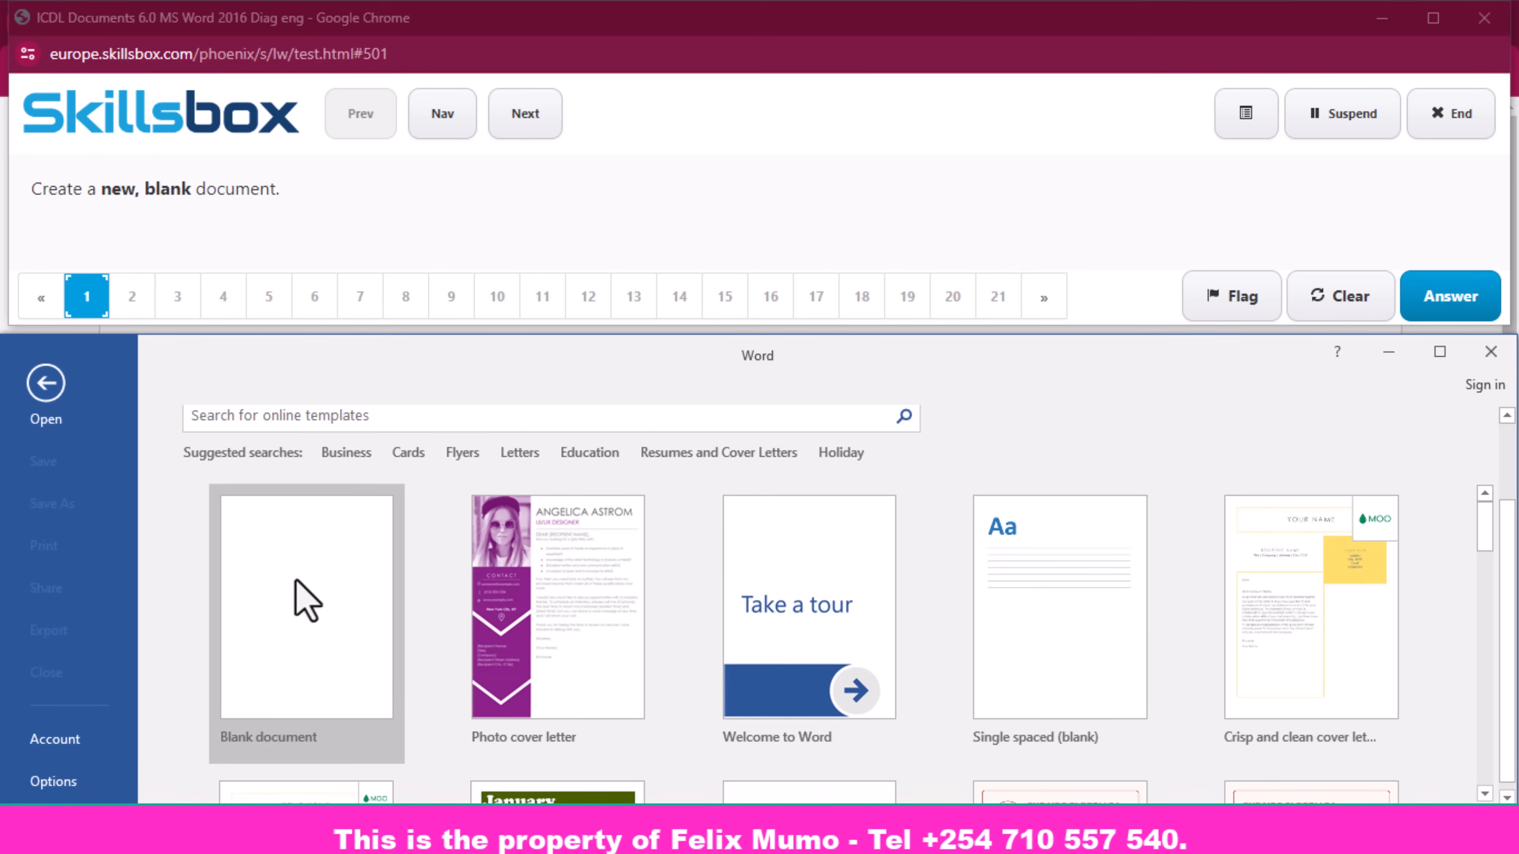
click(293, 608)
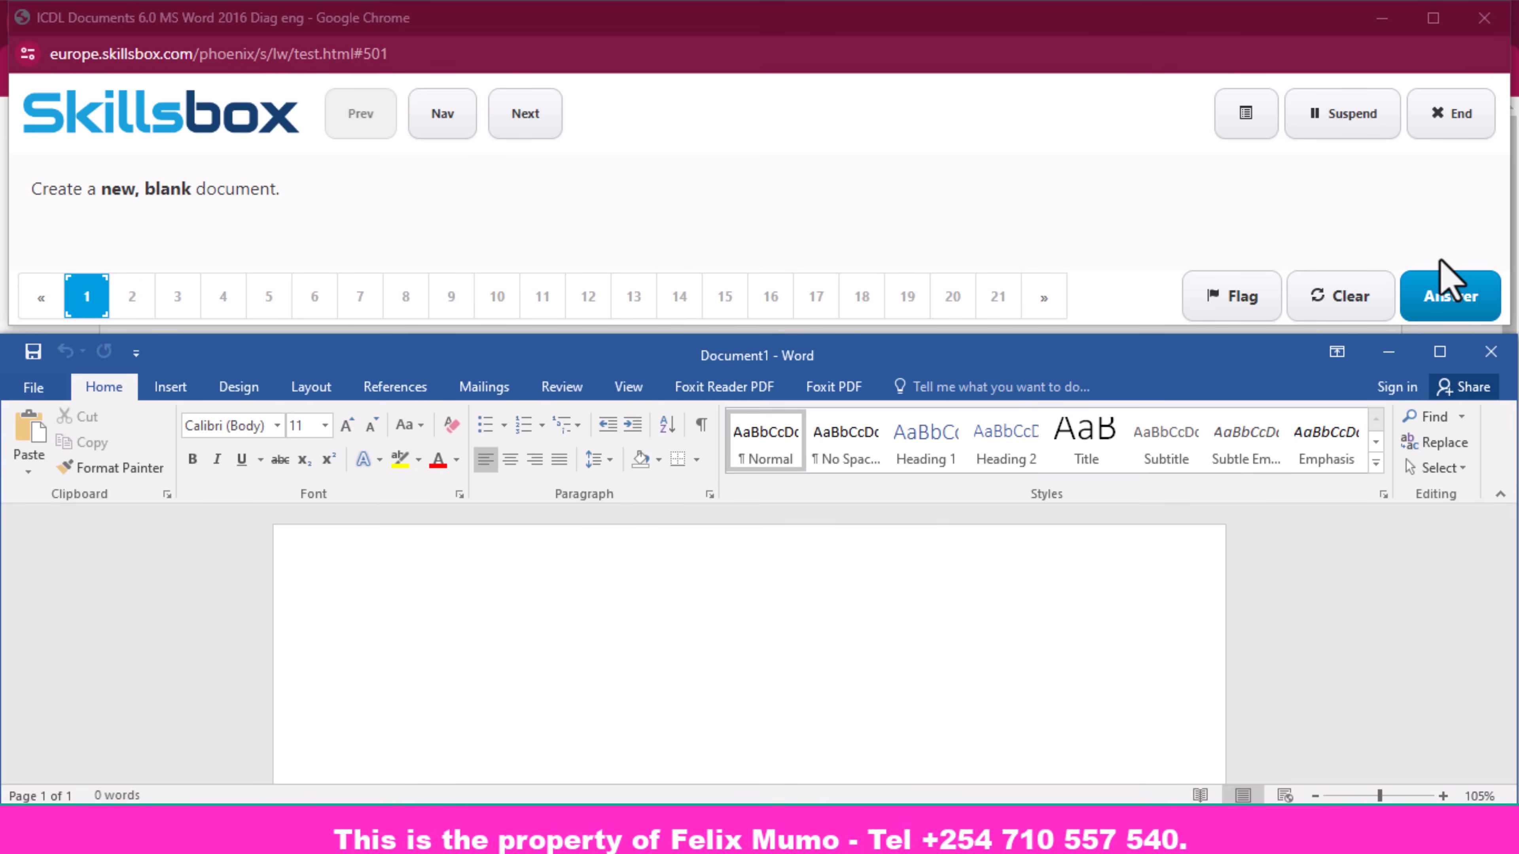
click(1474, 314)
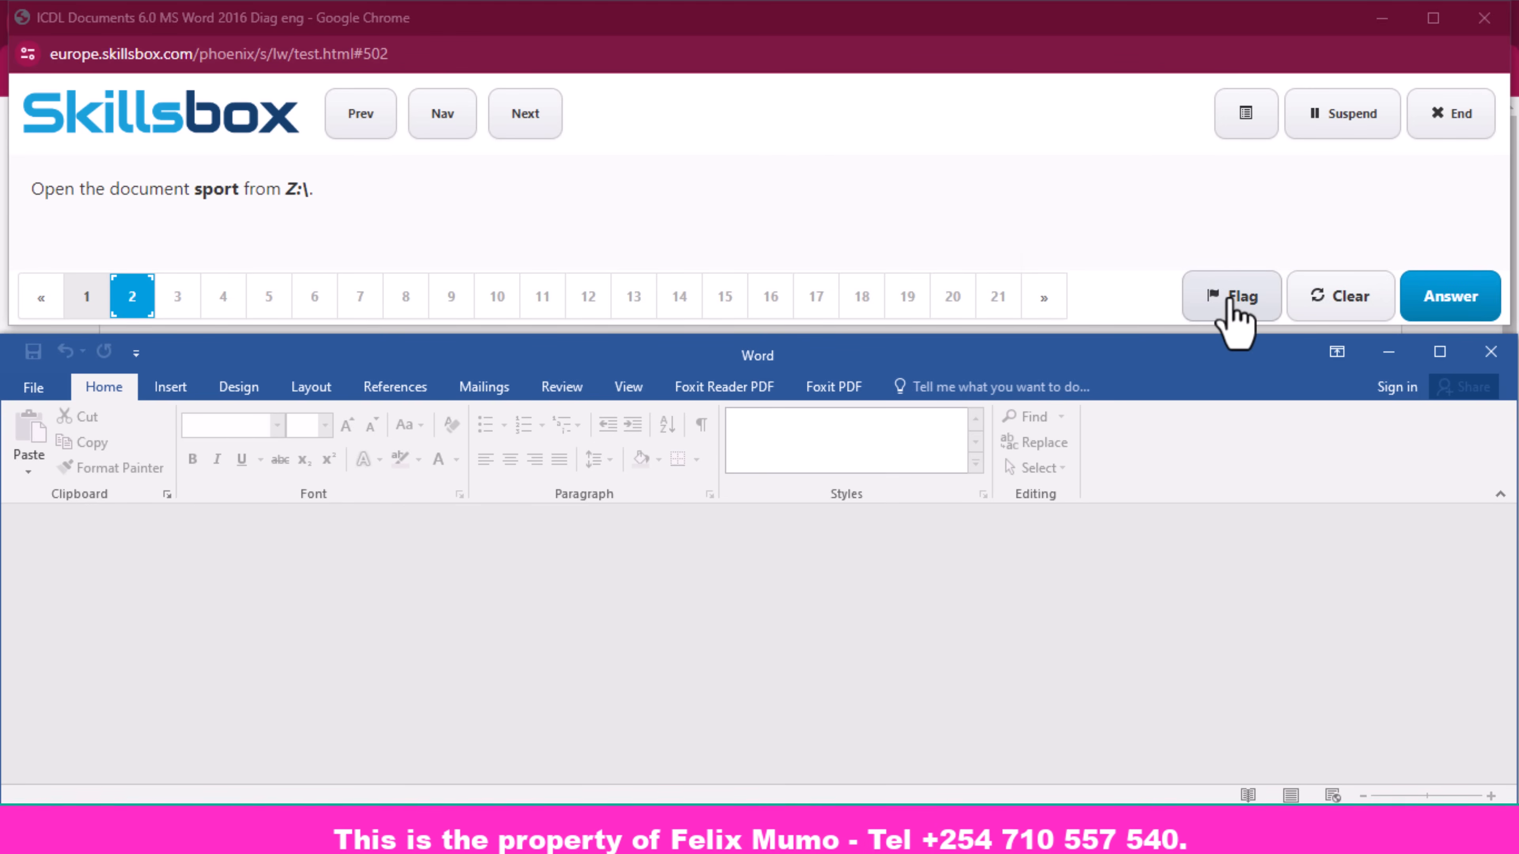
- Open the document sport from Z:\ and submit the answer to question 2
click(24, 387)
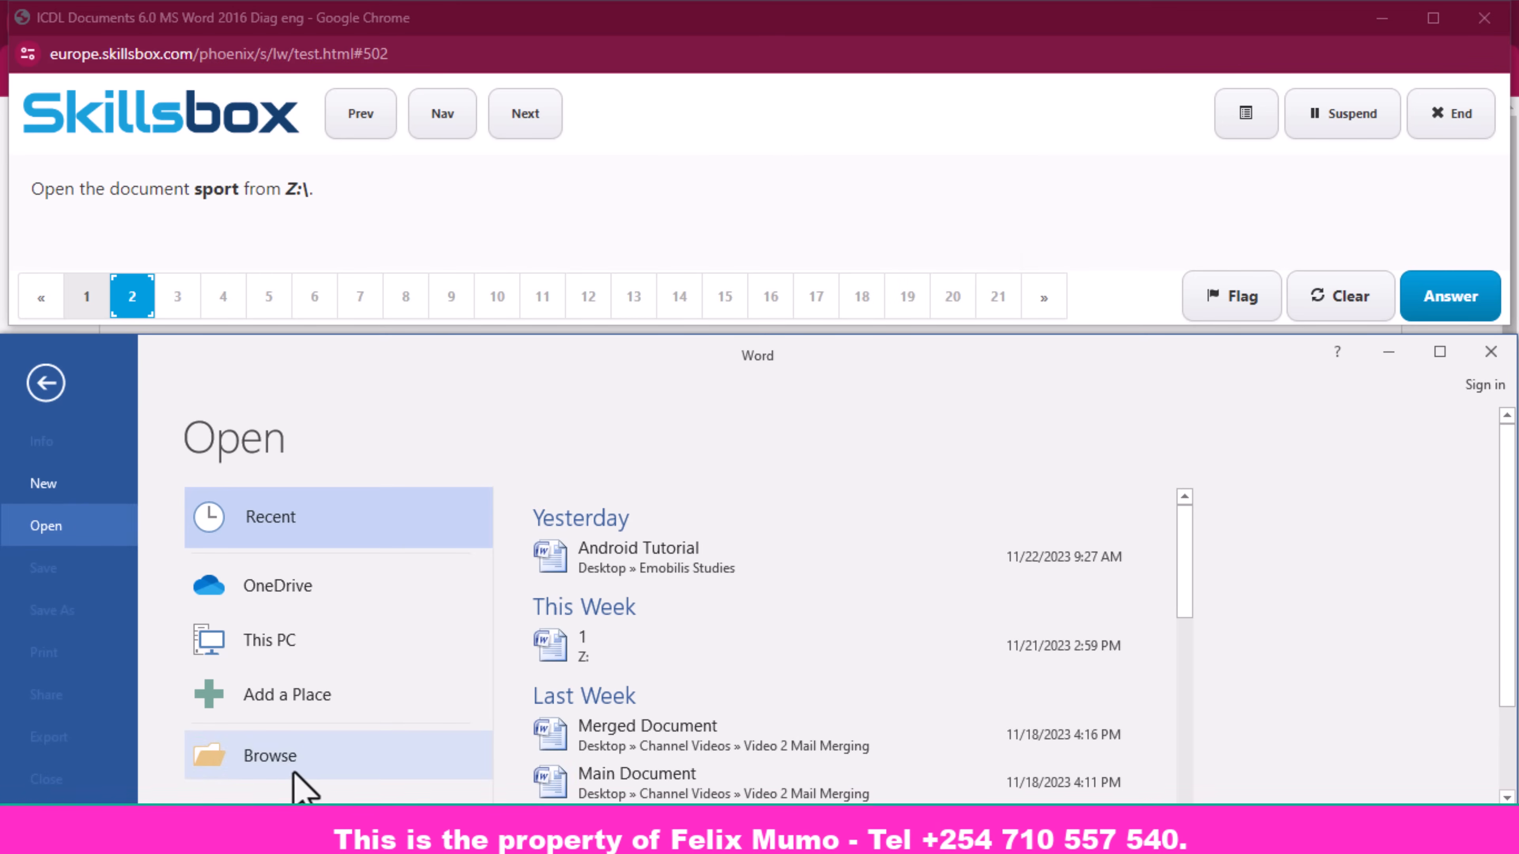
click(310, 748)
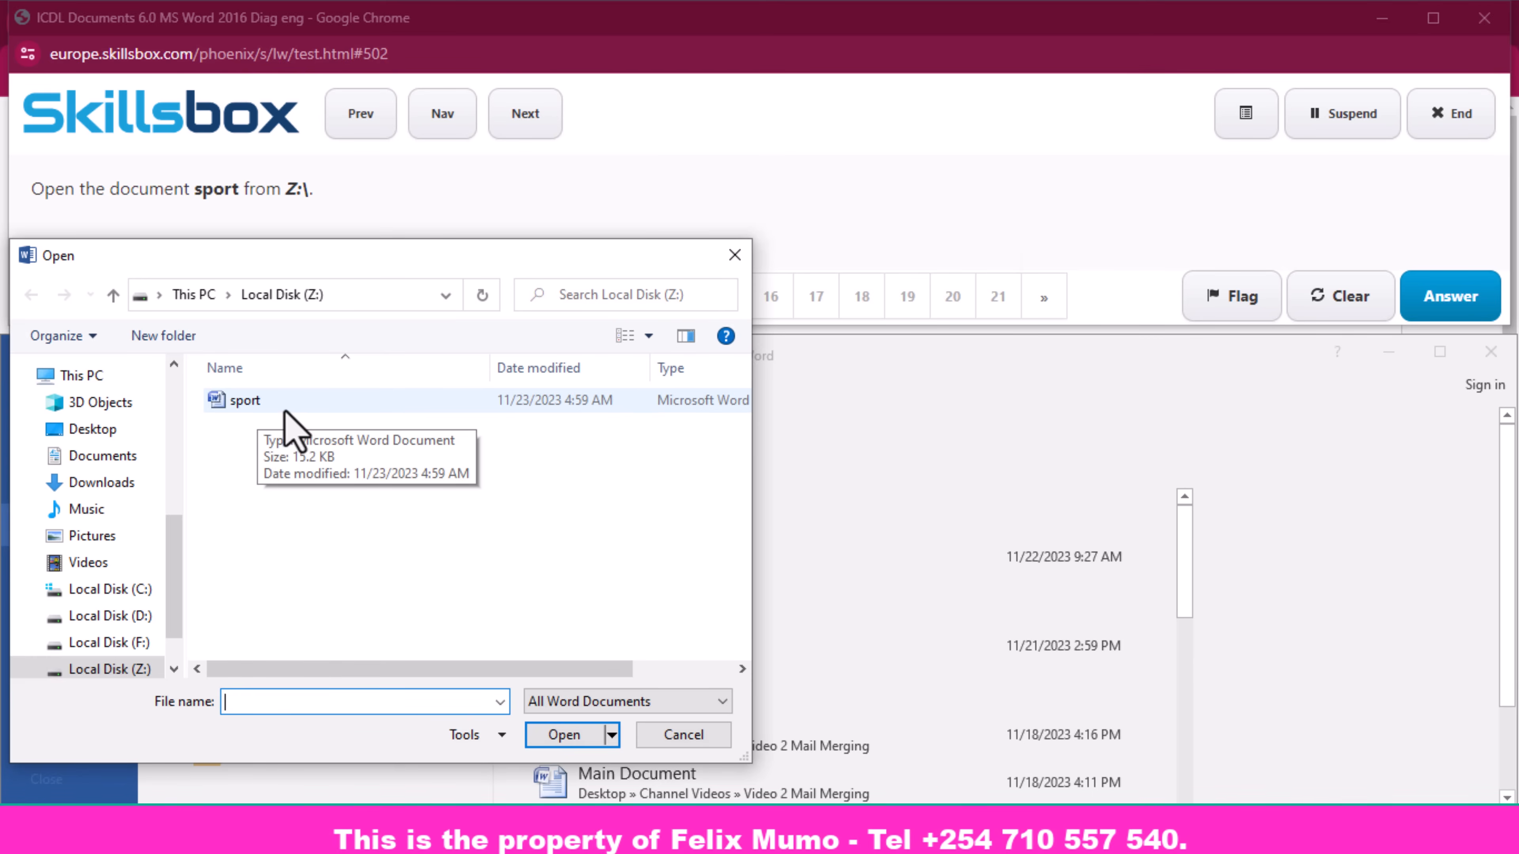
click(313, 419)
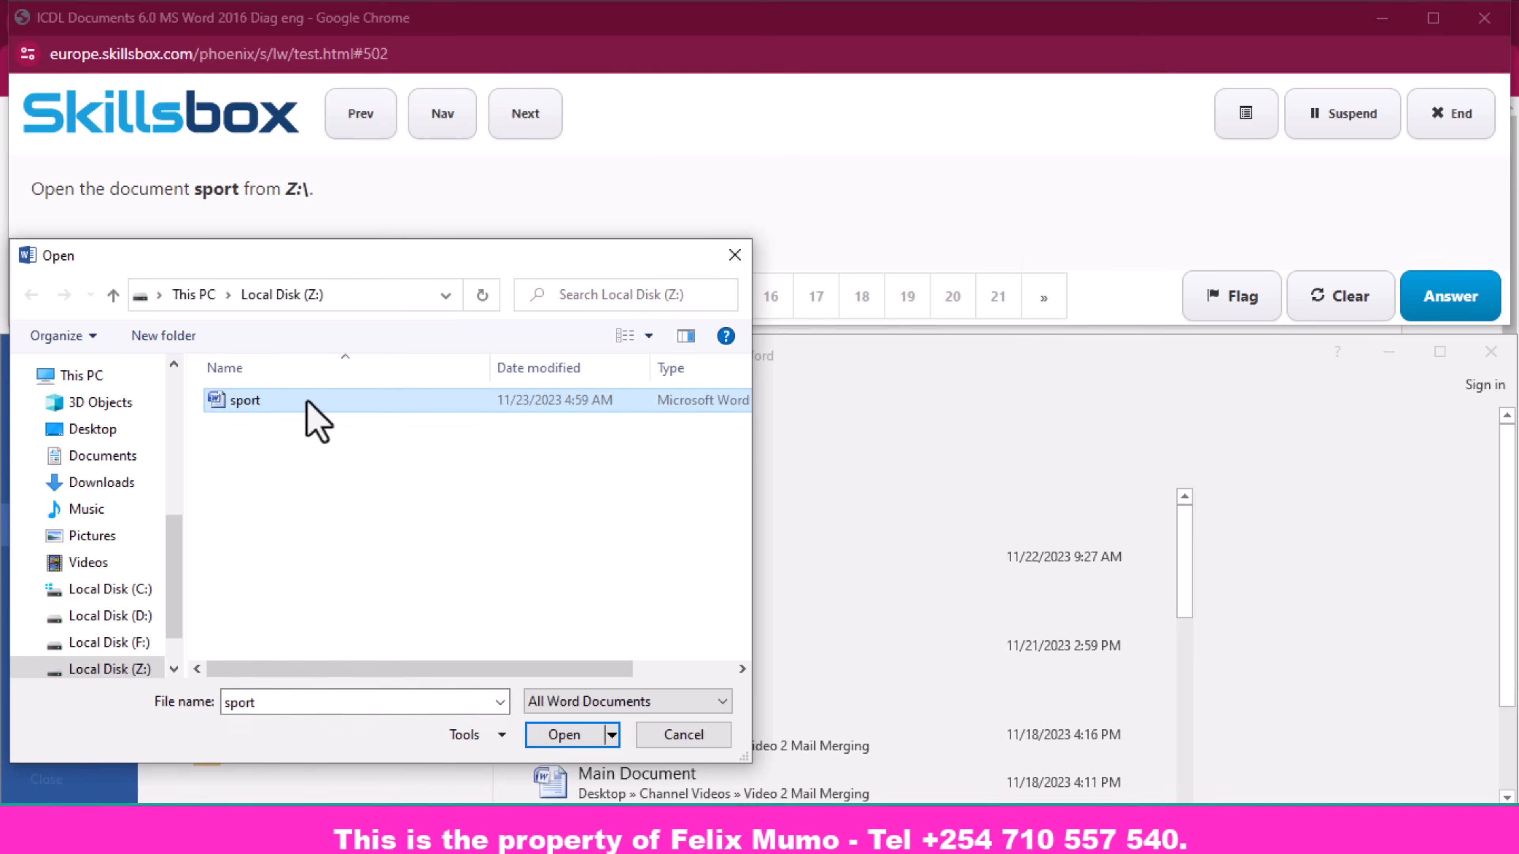
click(578, 740)
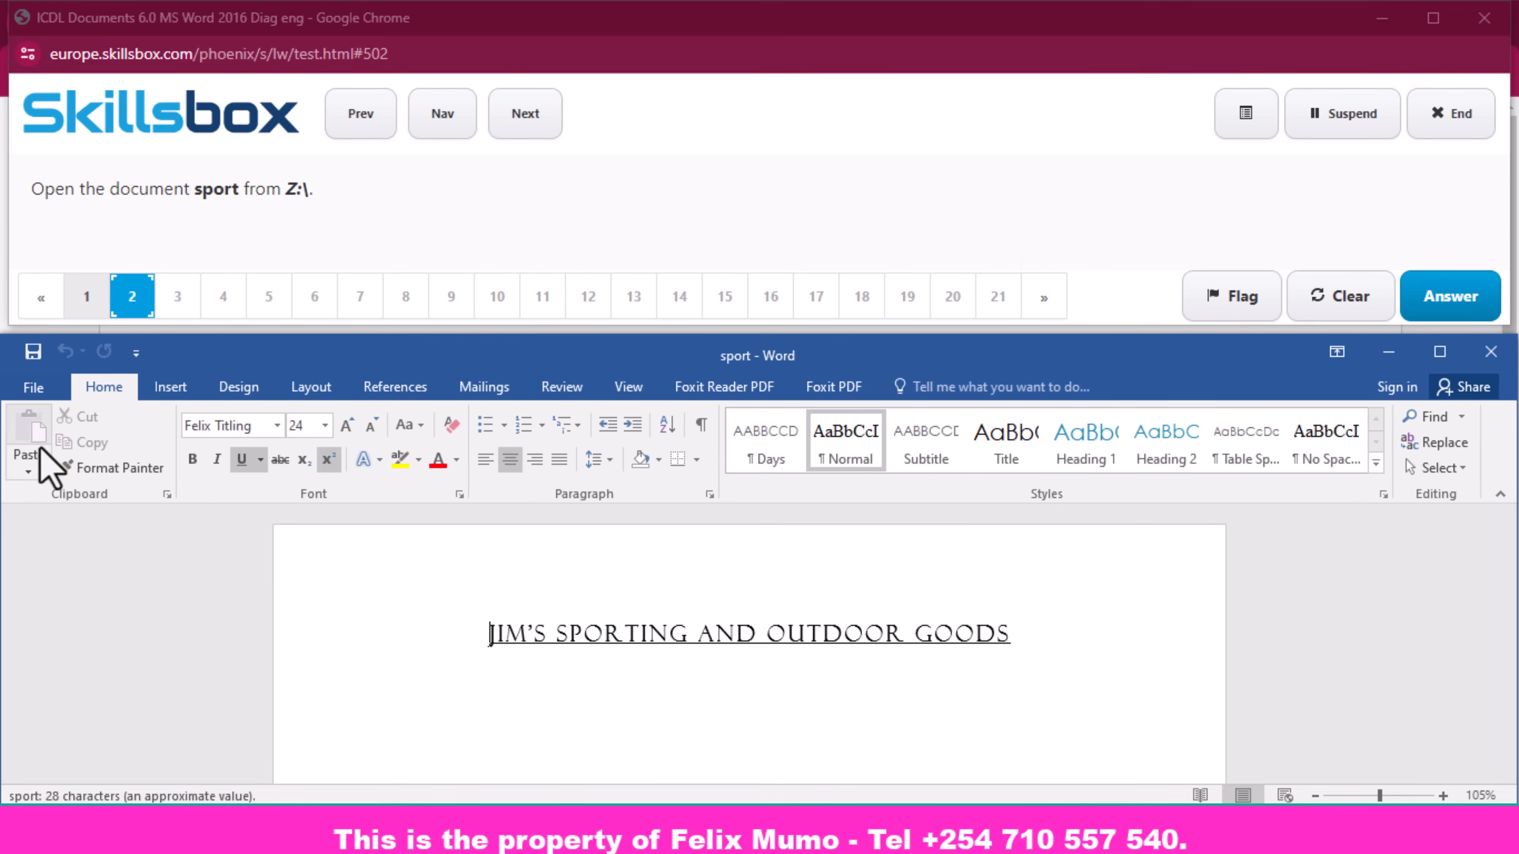
click(1453, 287)
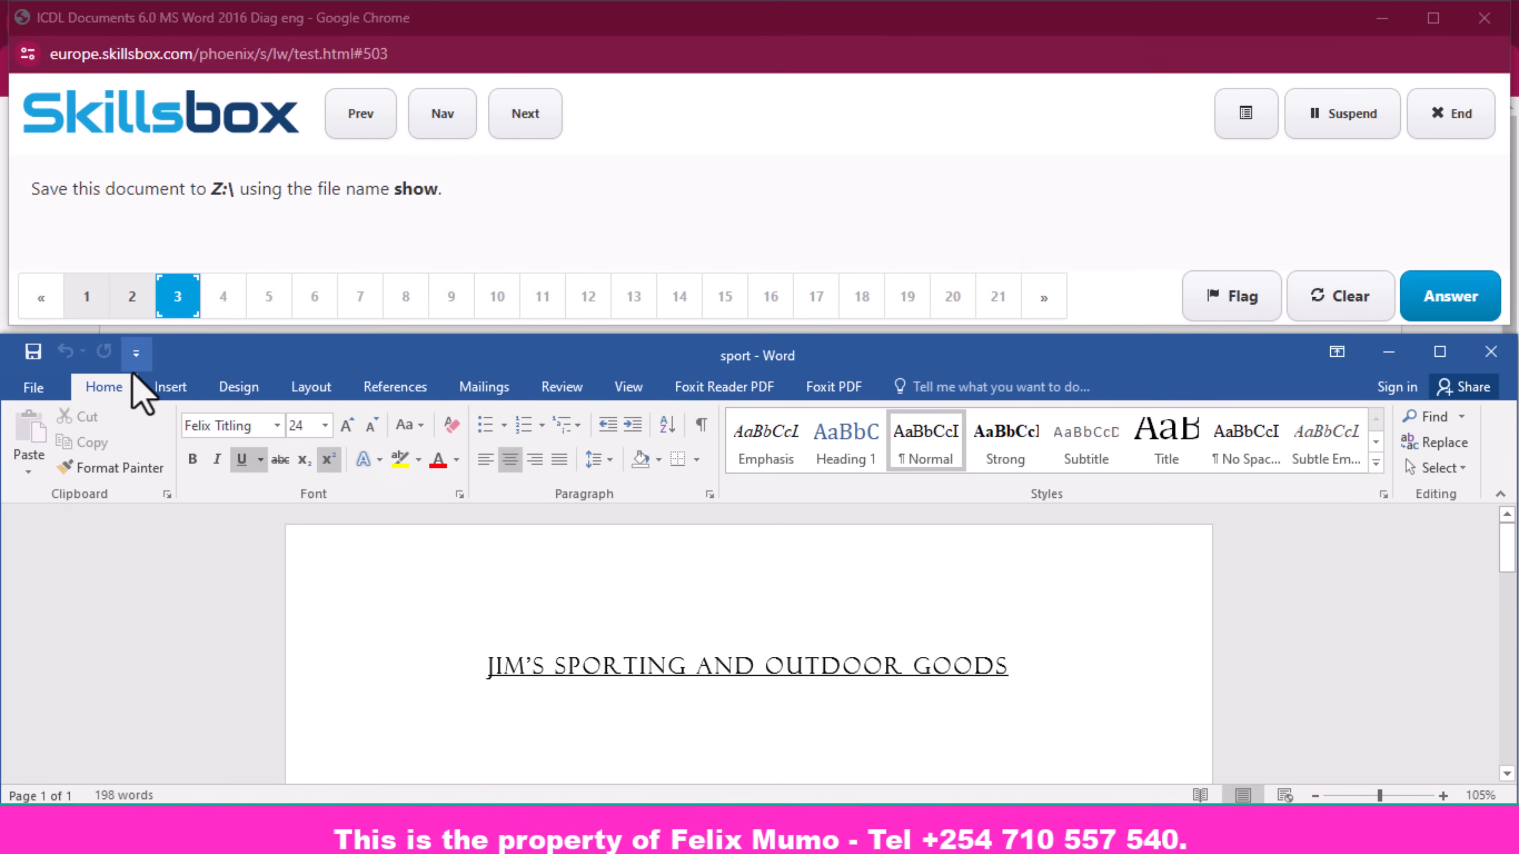
- Save the document to Z:\ under the file name show and submit the answer to question 3
click(30, 389)
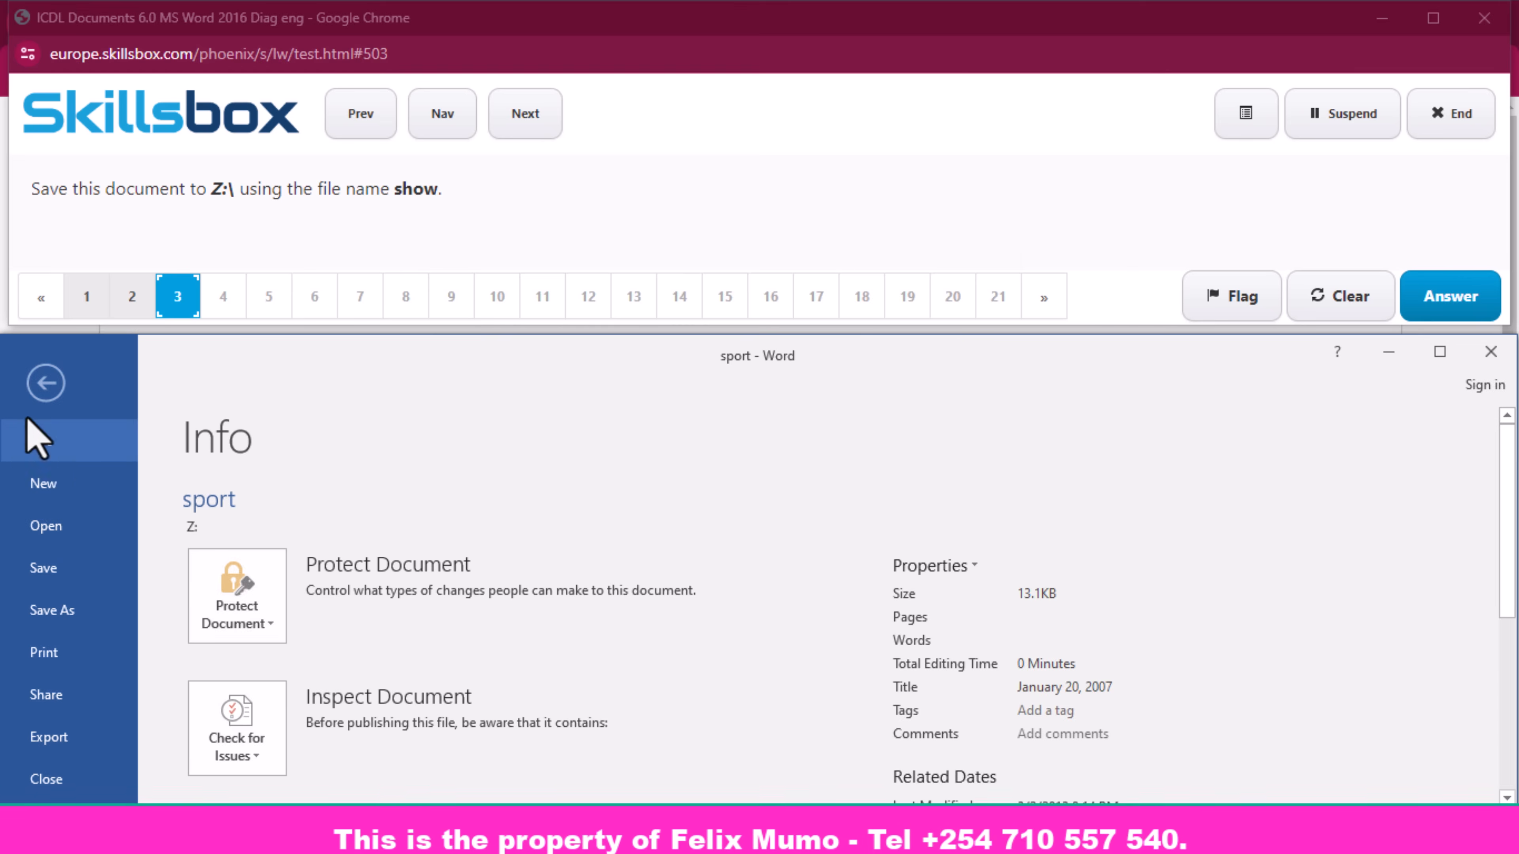
click(55, 612)
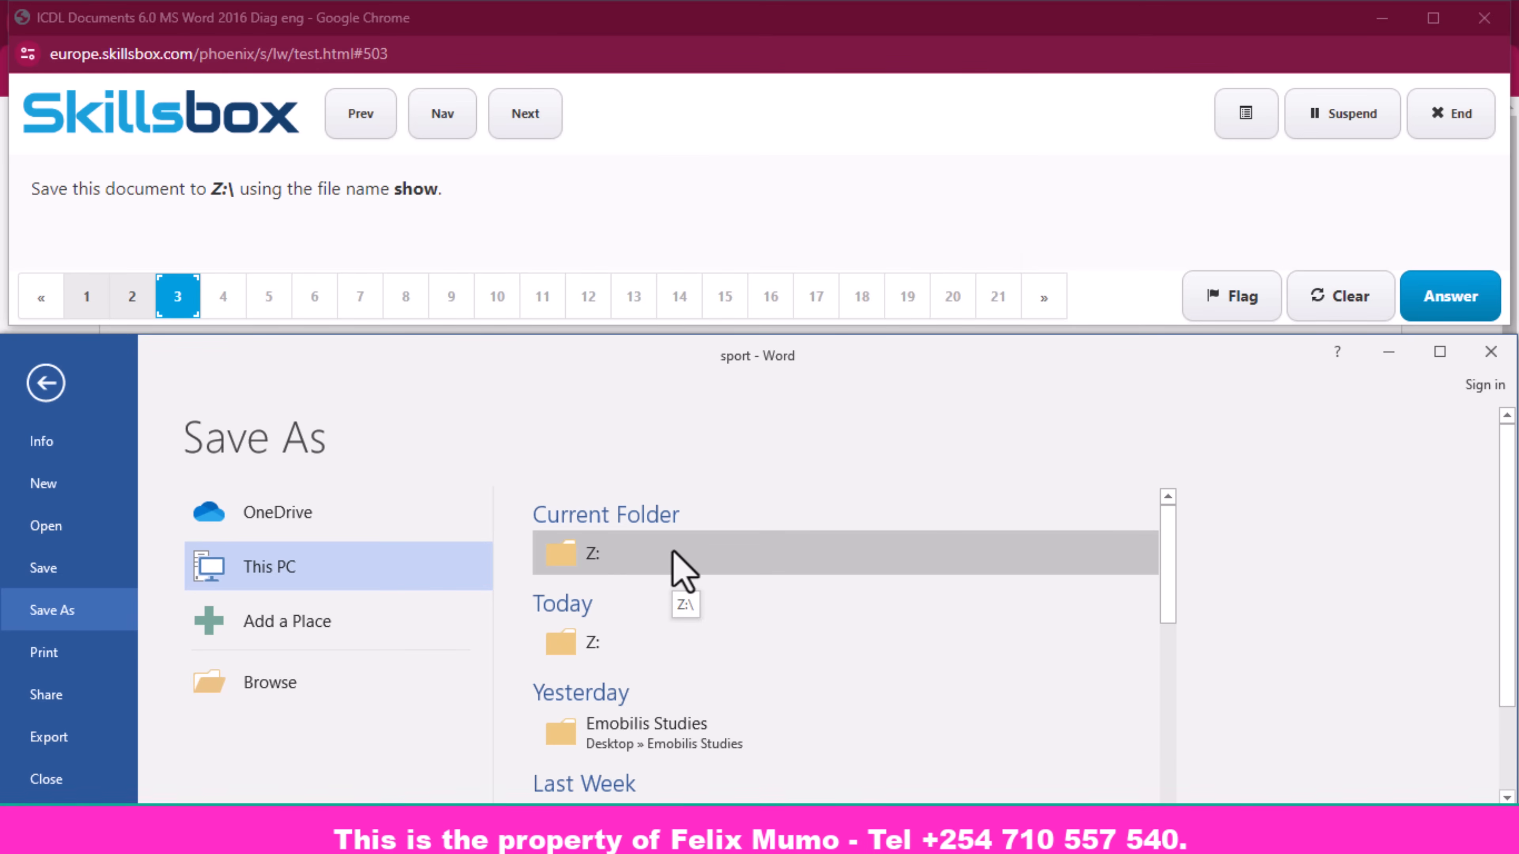
click(637, 555)
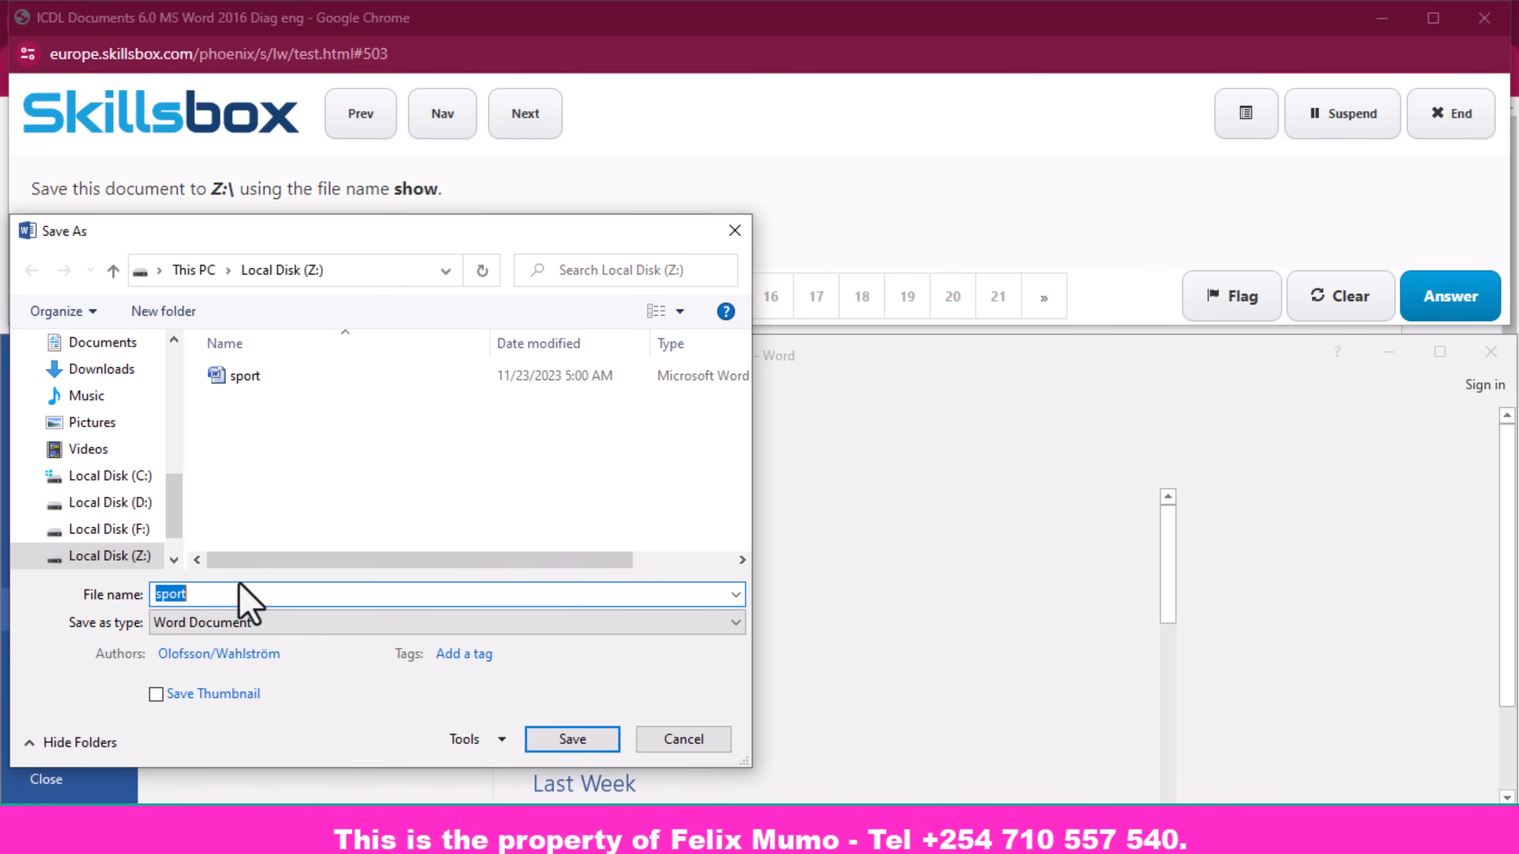
text(s)
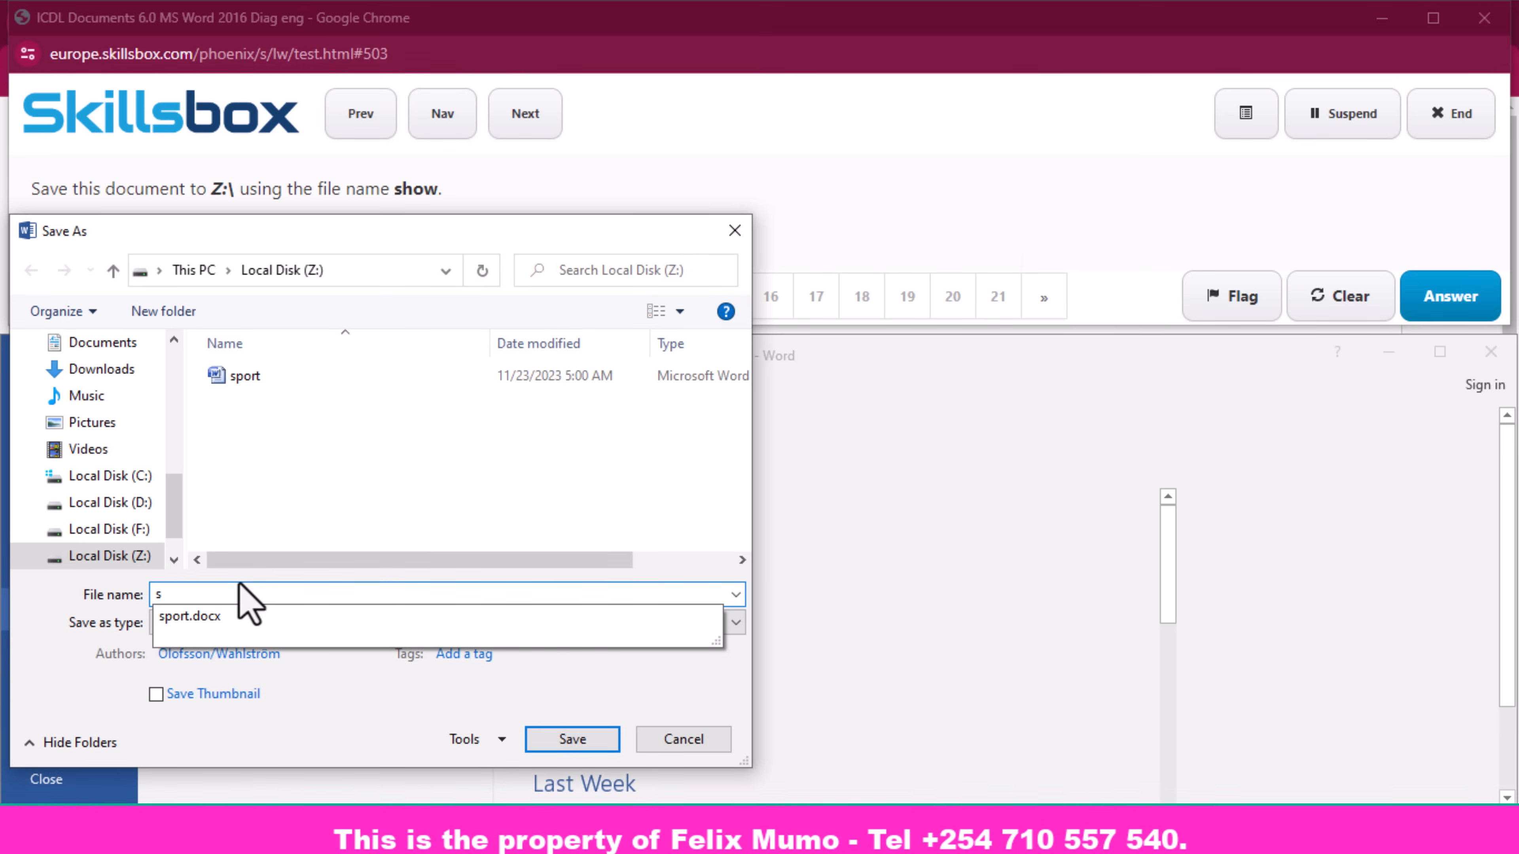
text(how)
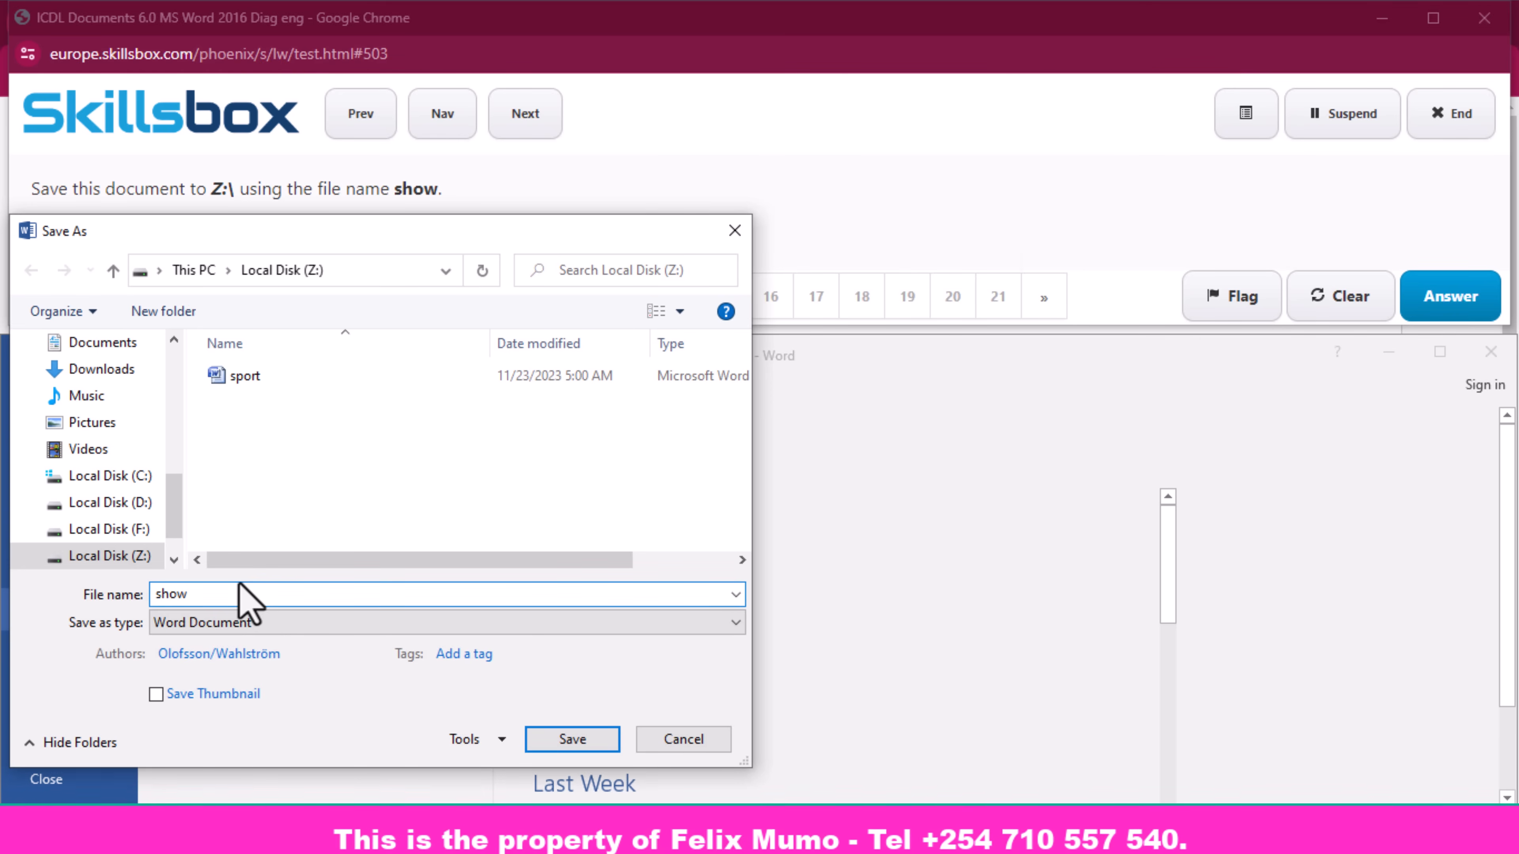
click(600, 737)
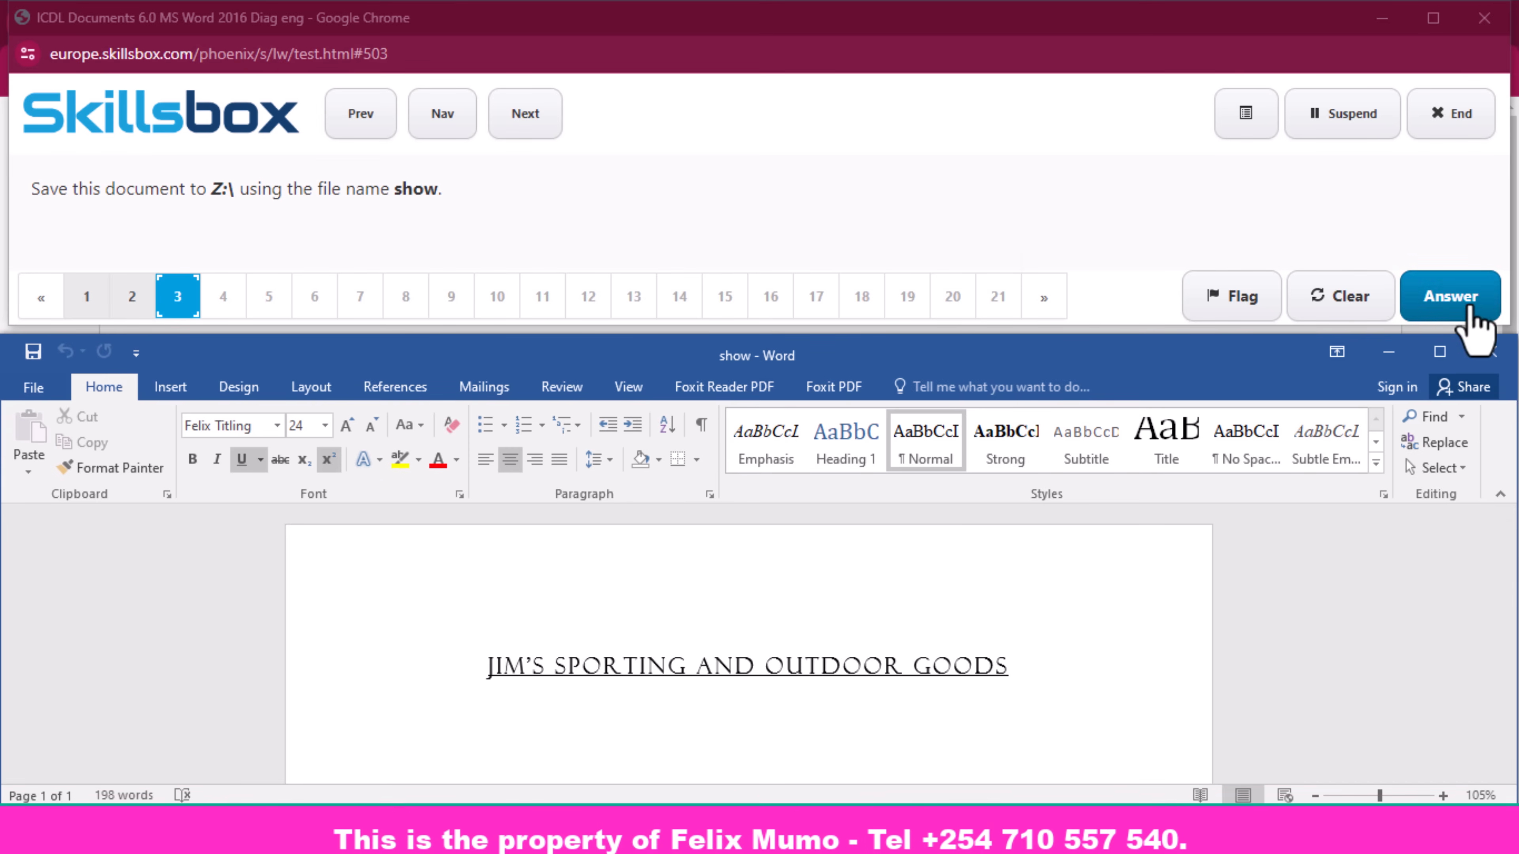
click(1460, 309)
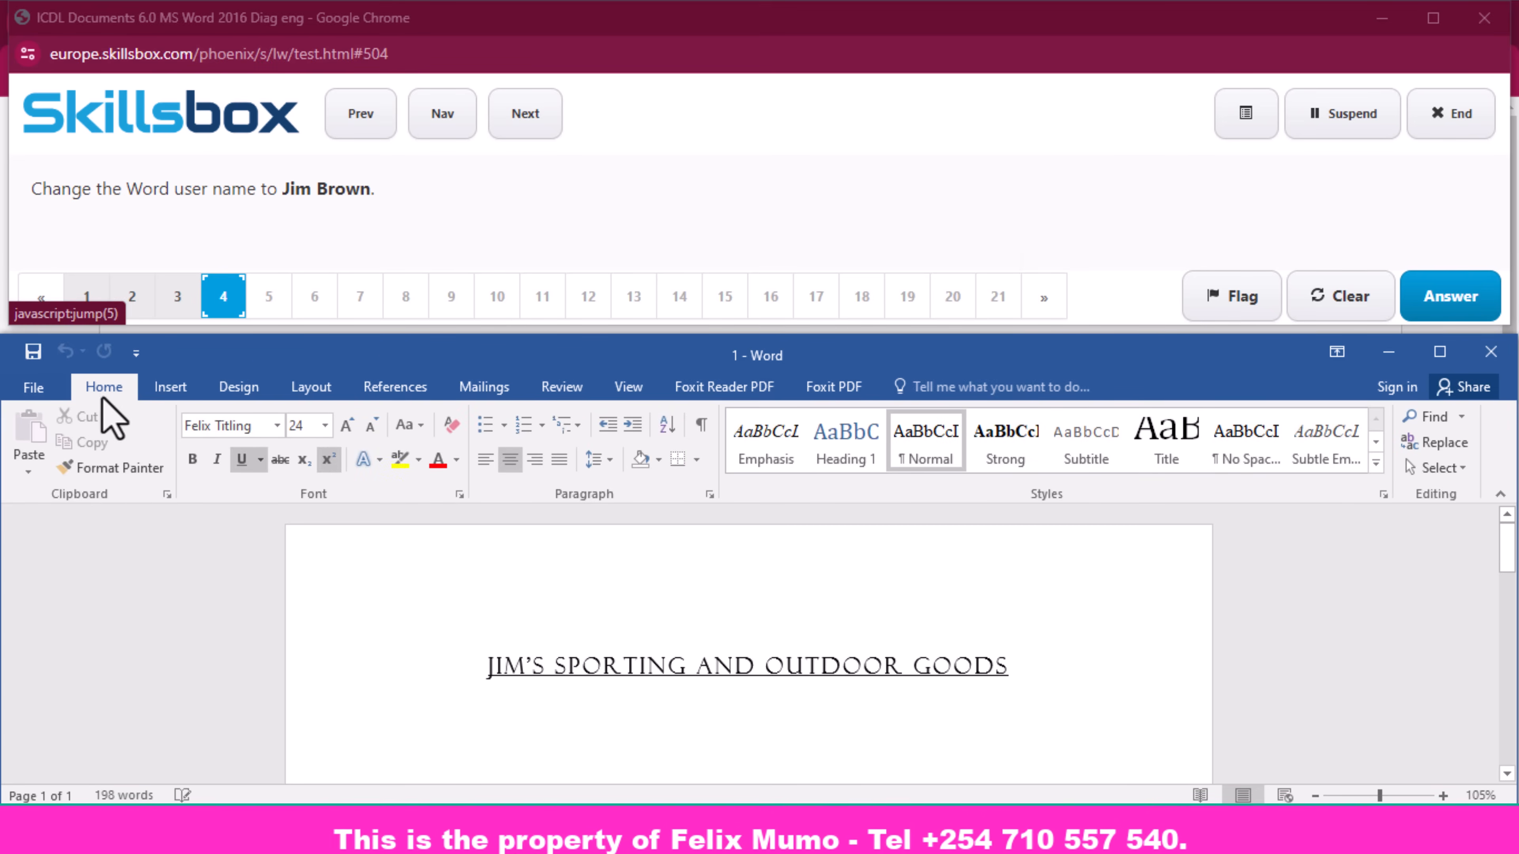
- Change the Word user name to the full name given in question 4 and submit the answer
click(36, 389)
scroll(111, 580, down, 3)
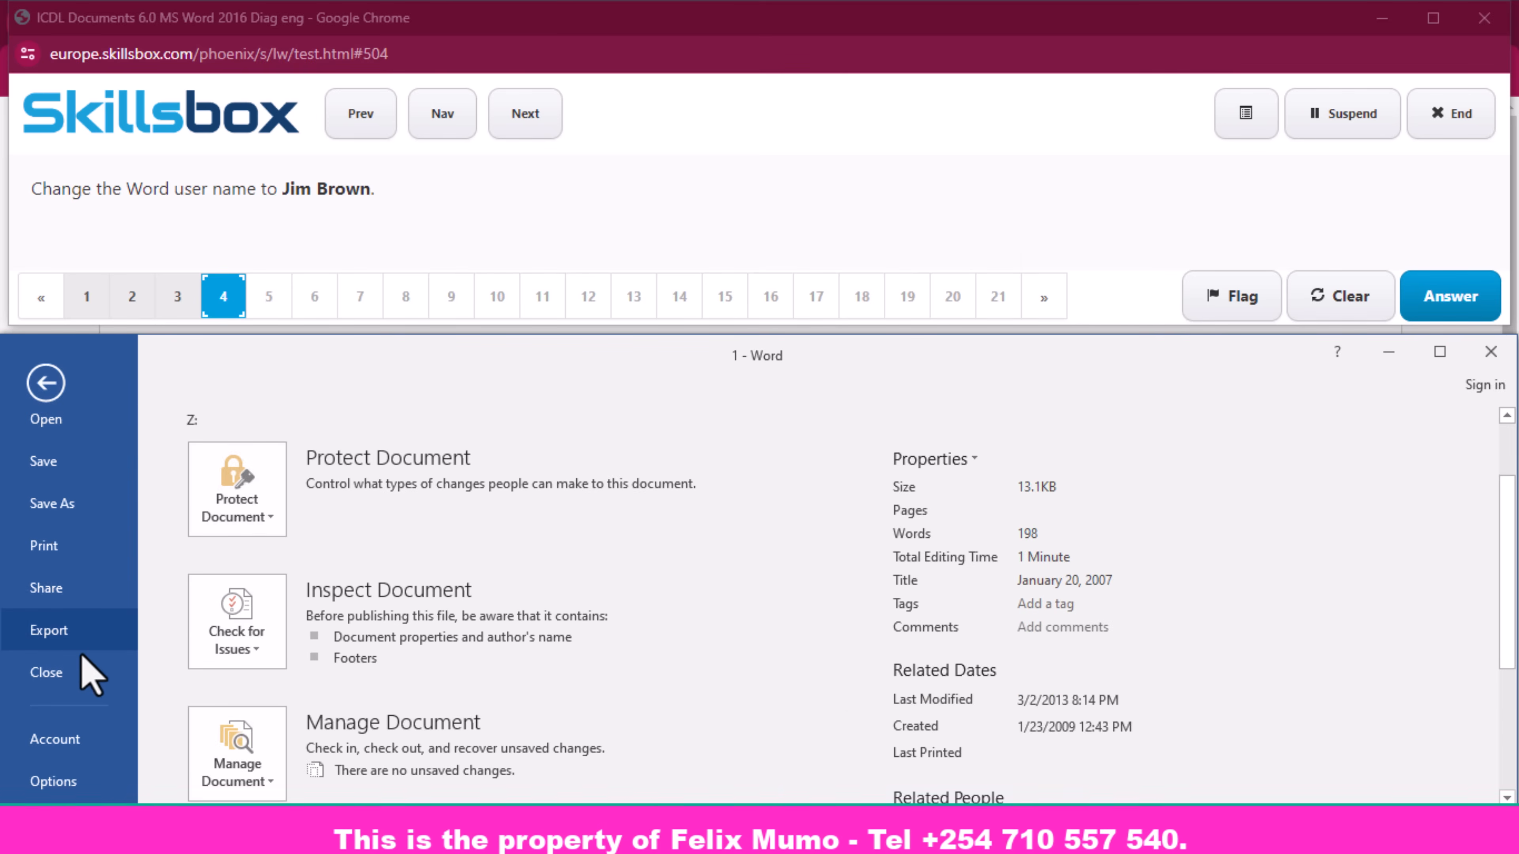
click(57, 742)
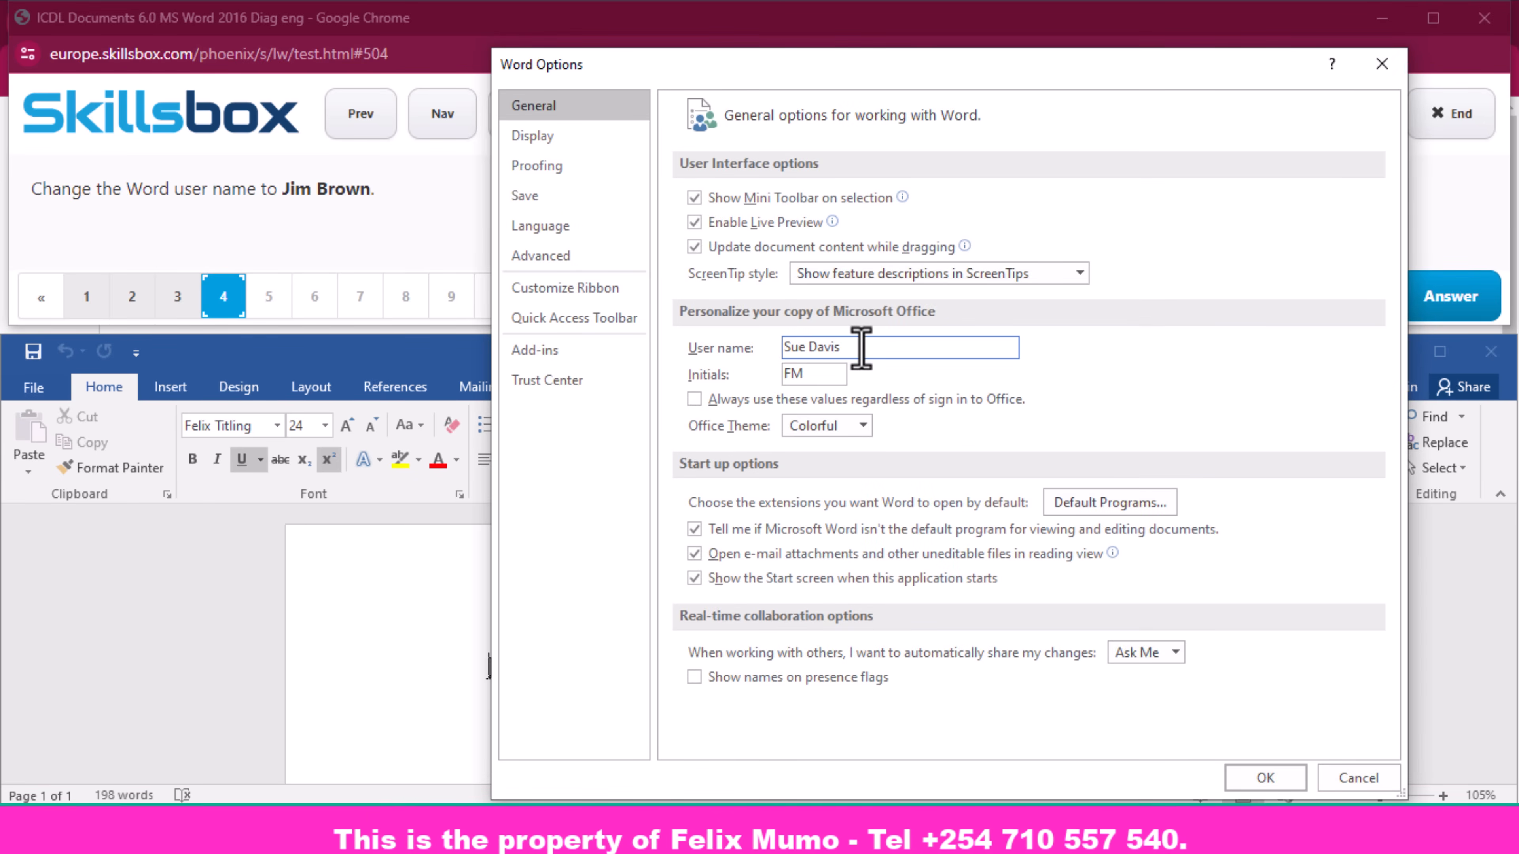
drag(861, 347, 777, 347)
text(Jim Brown)
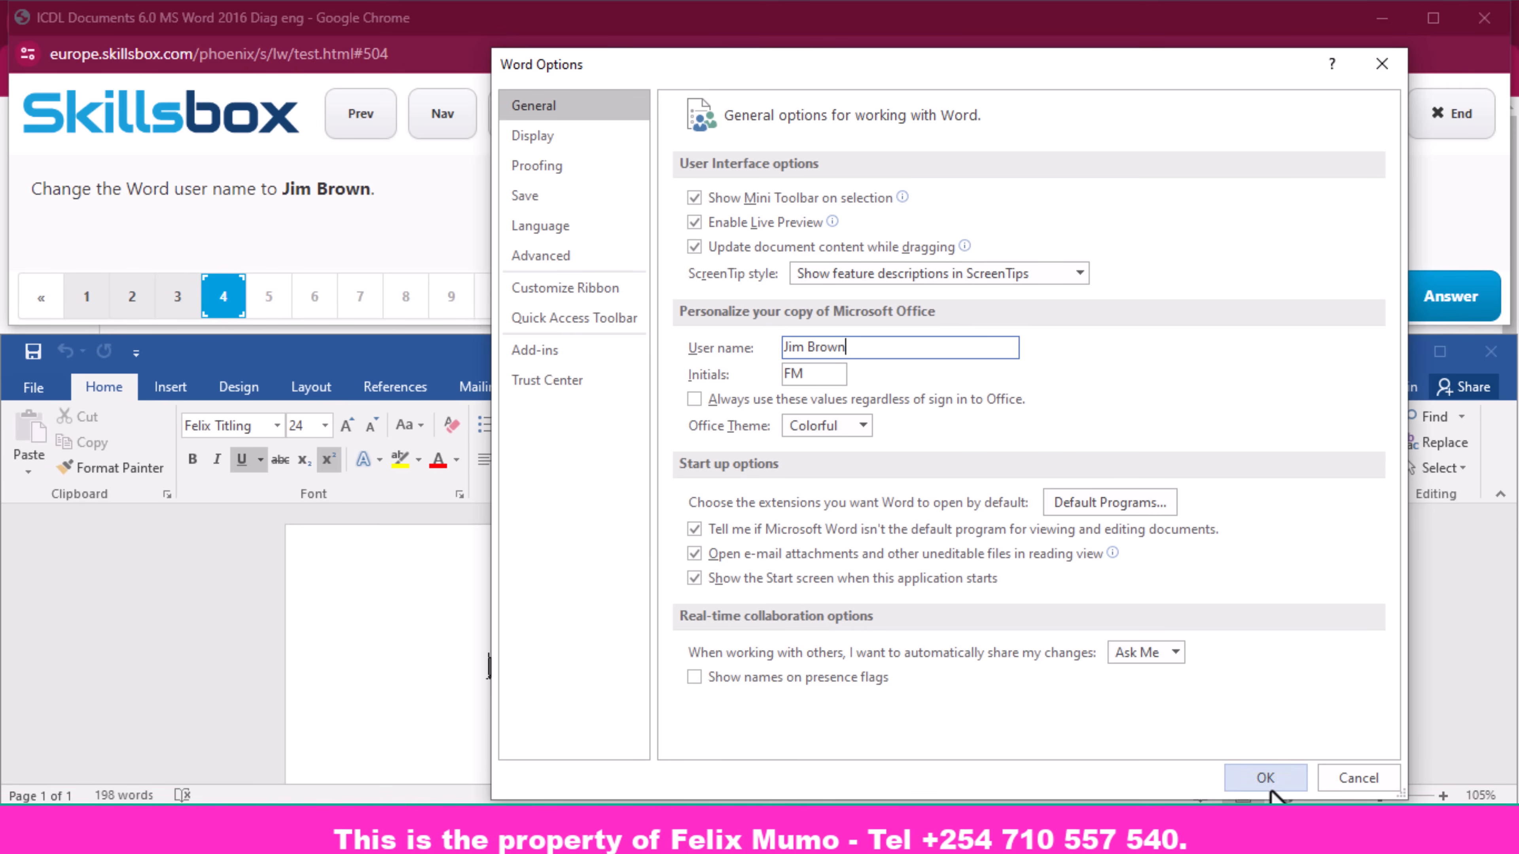
click(1267, 780)
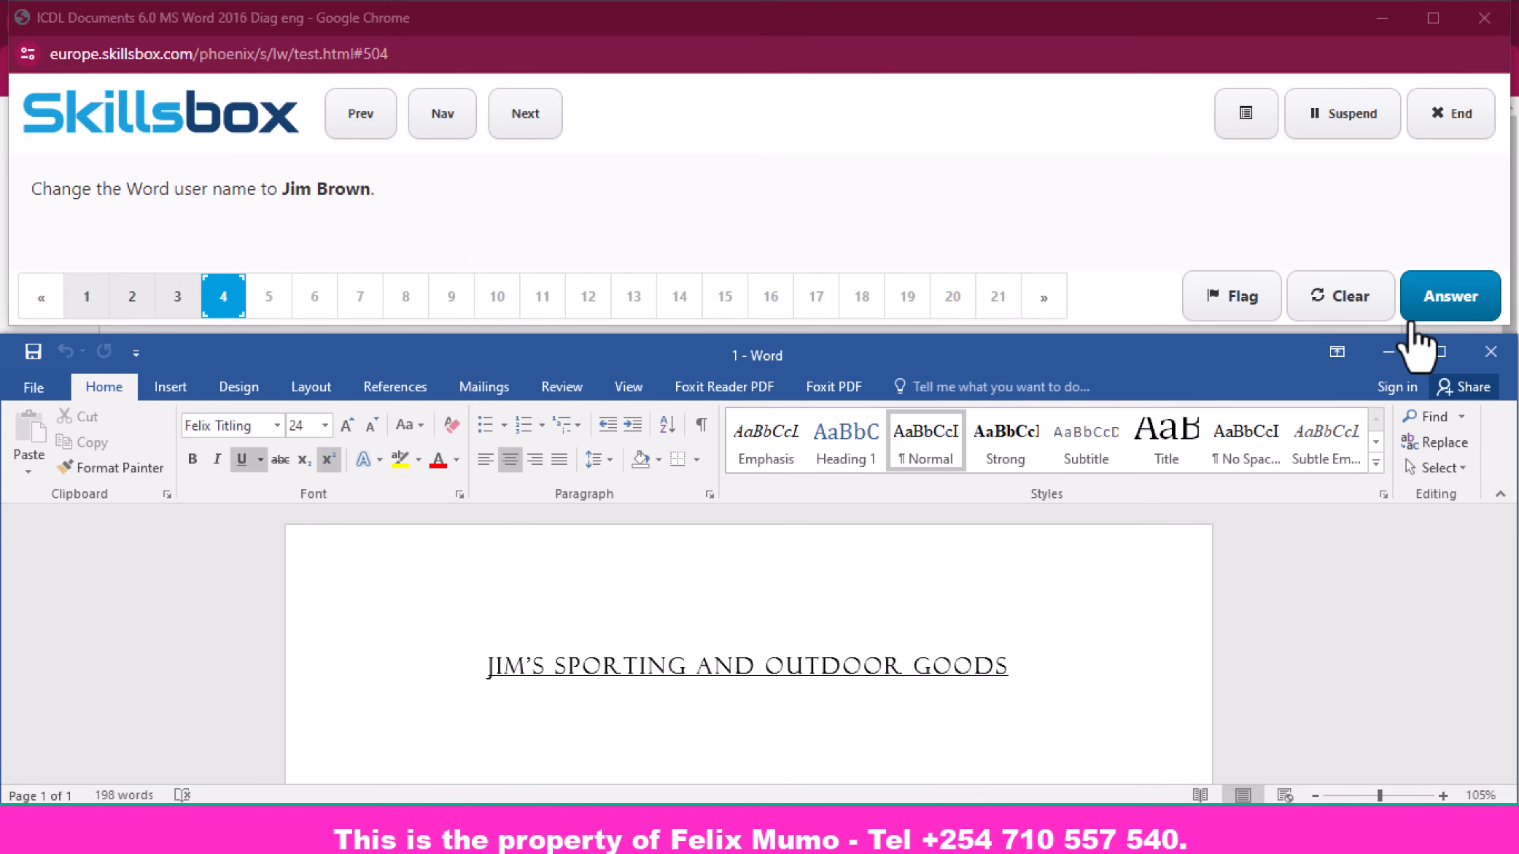
click(1456, 293)
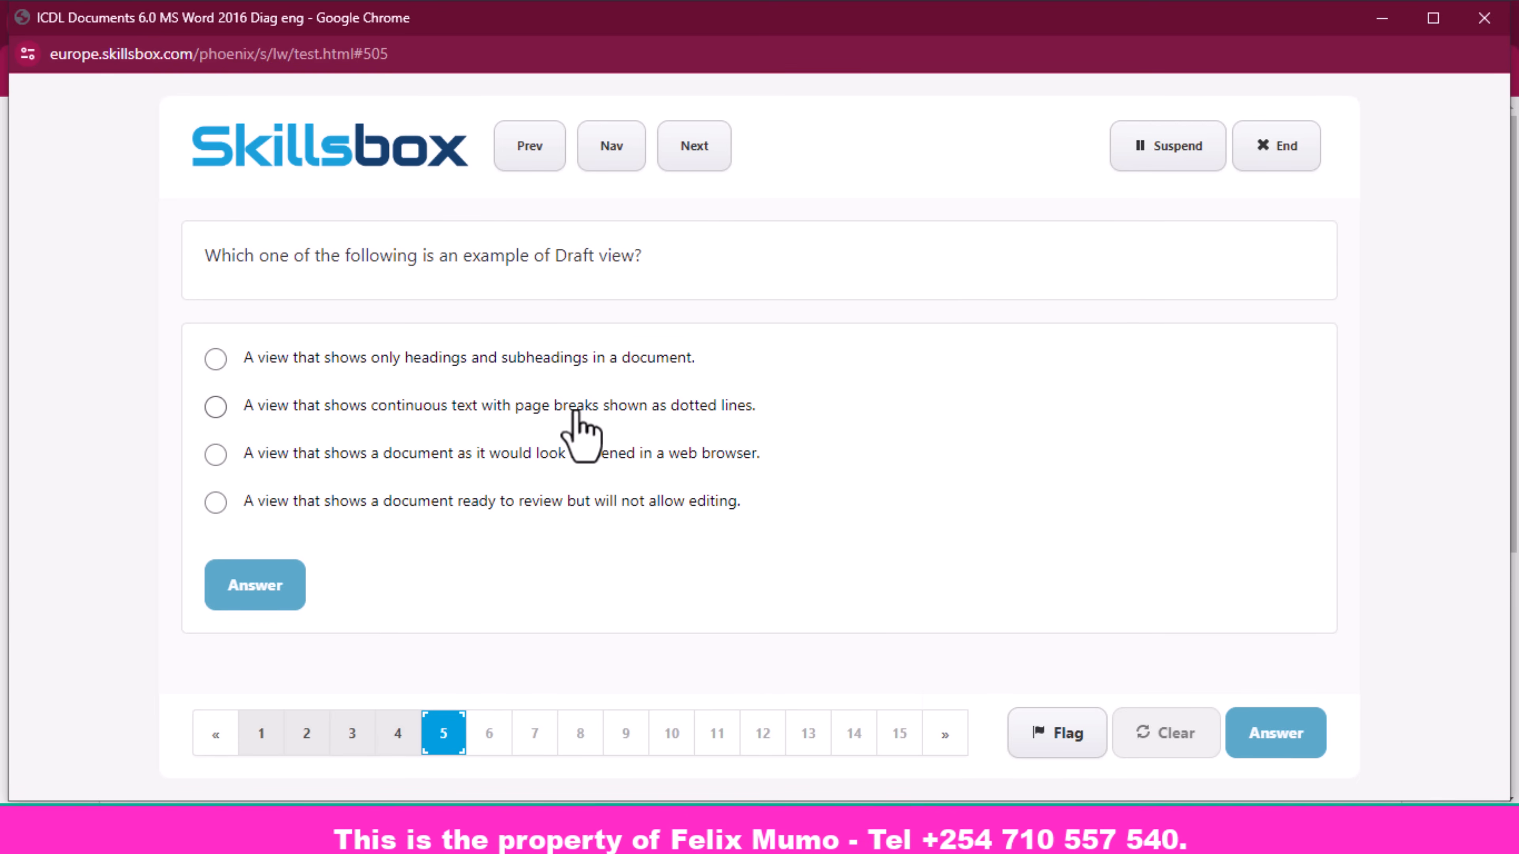
- Answer the Draft view question with continuous text and dotted page breaks, and submit question 6 with the document in Print Layout view
click(721, 415)
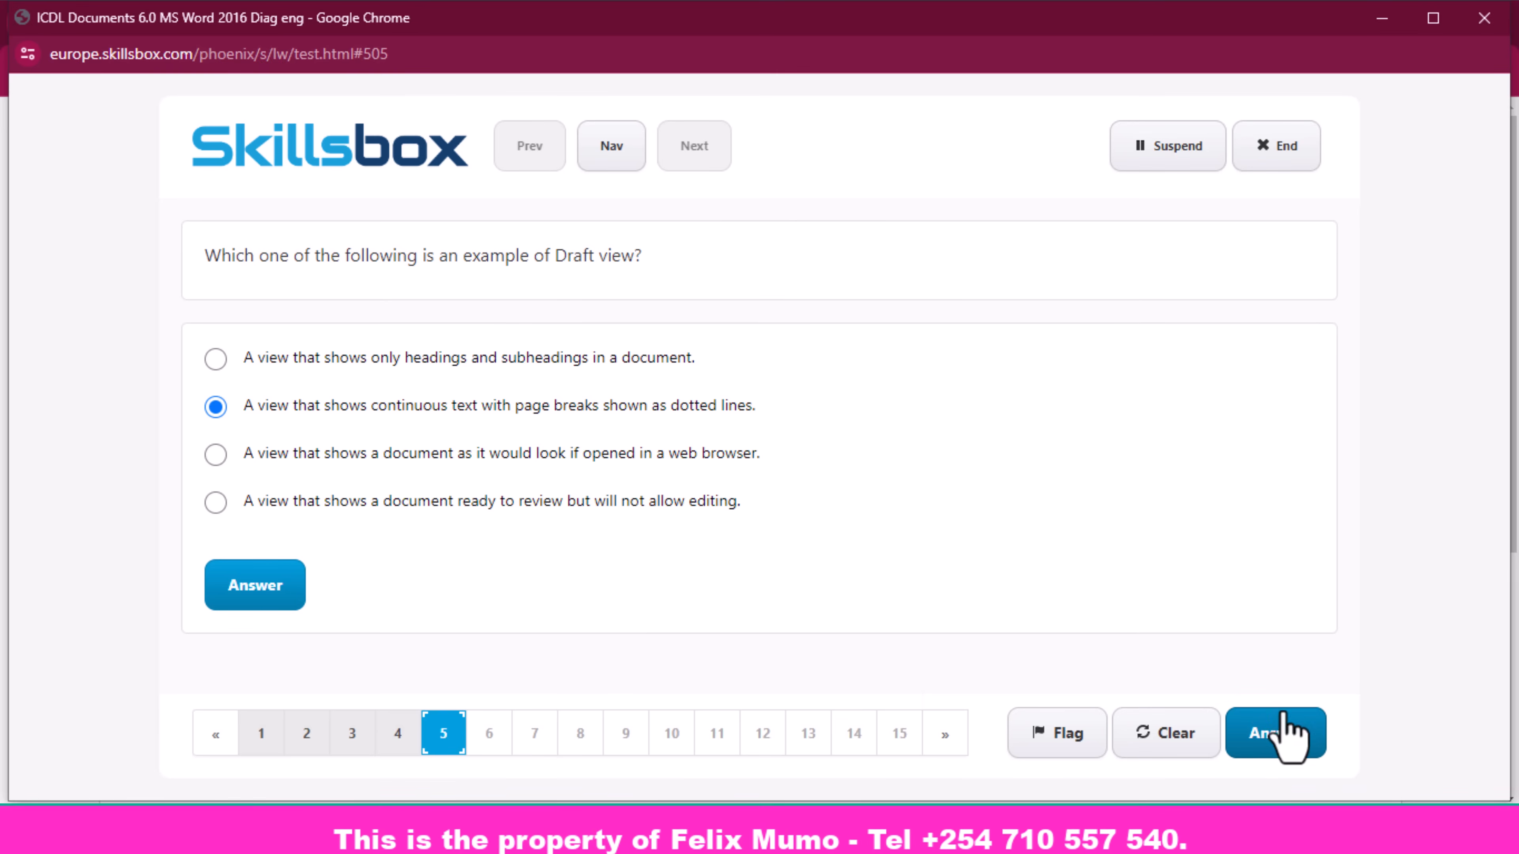
click(1283, 741)
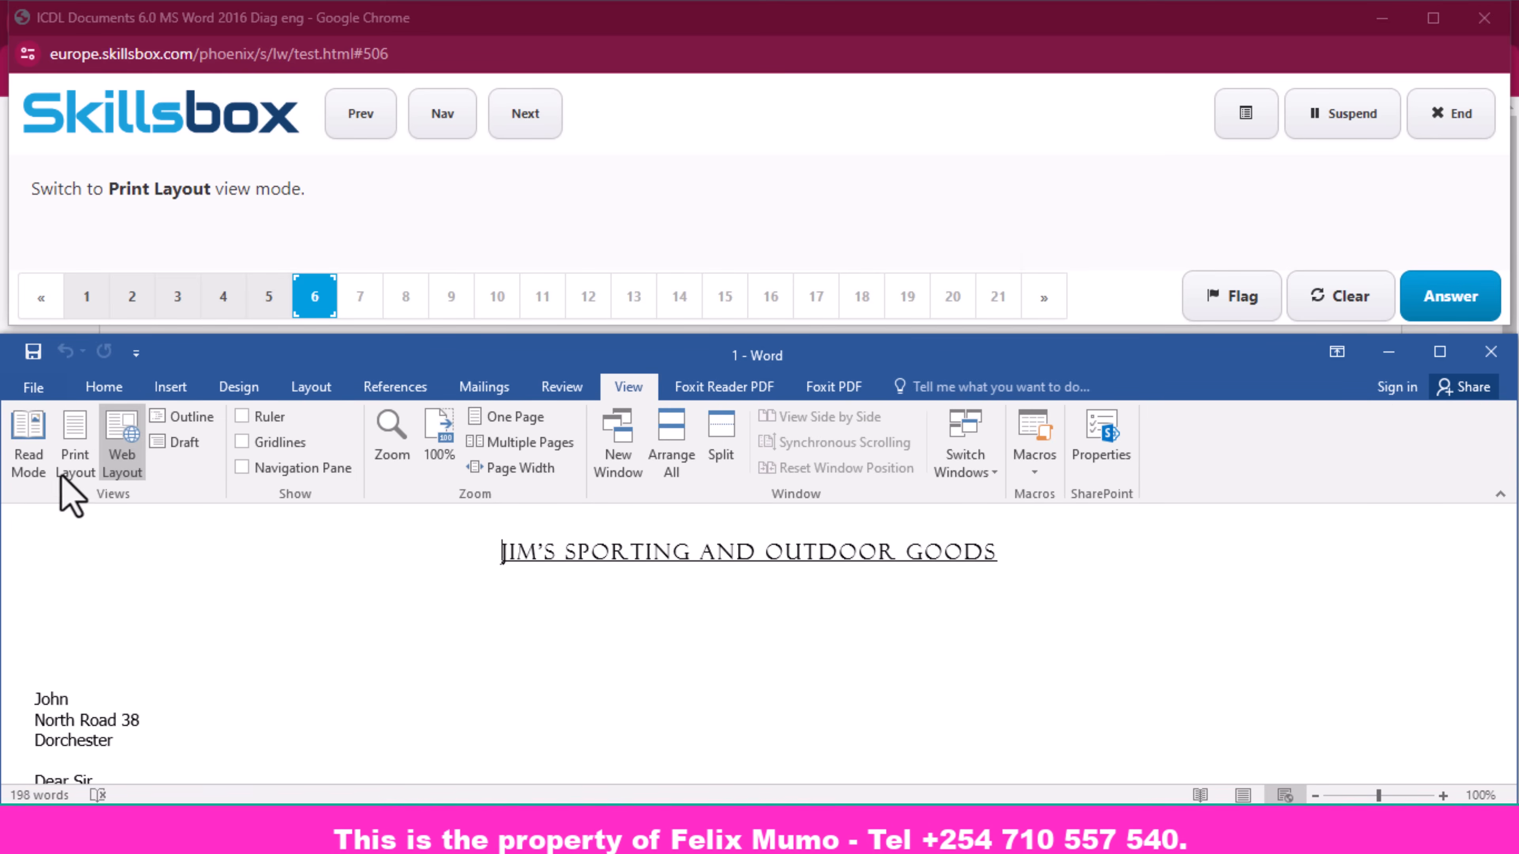
click(72, 455)
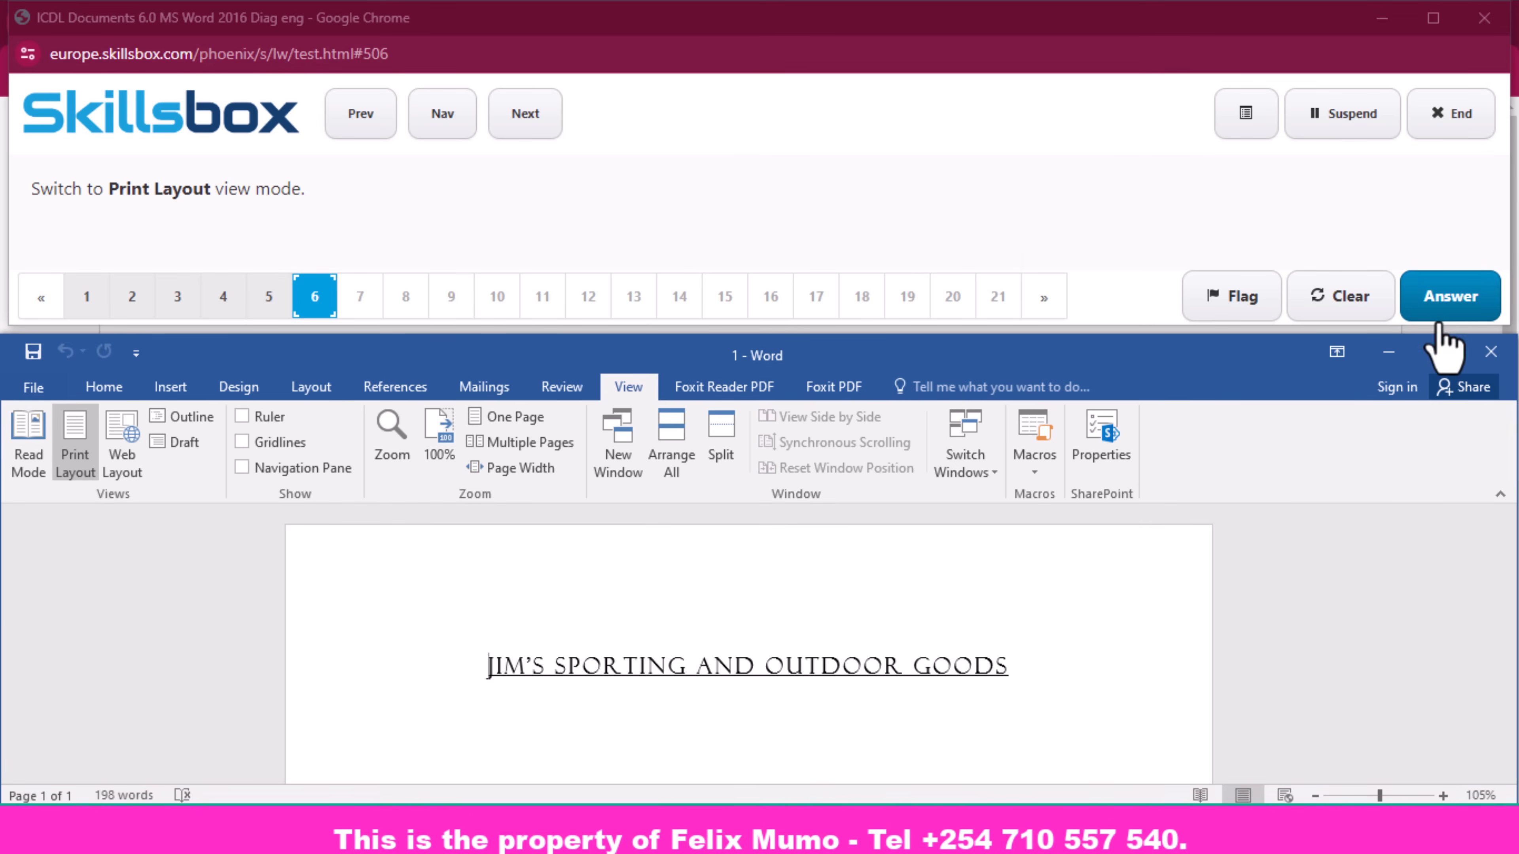
click(1451, 302)
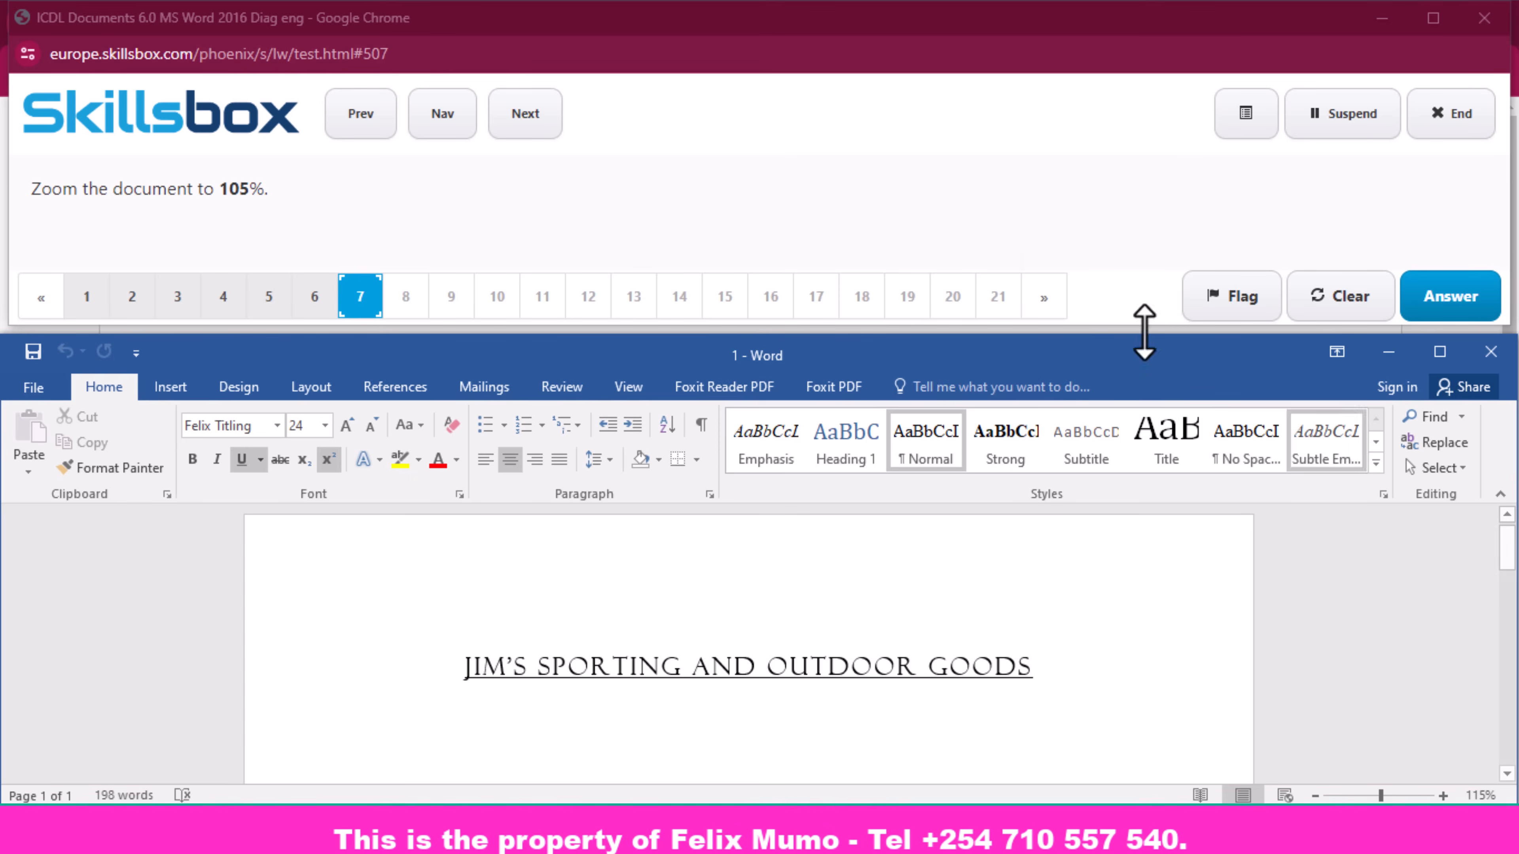
- Set the document zoom to 105% and submit the answer to question 7
click(633, 392)
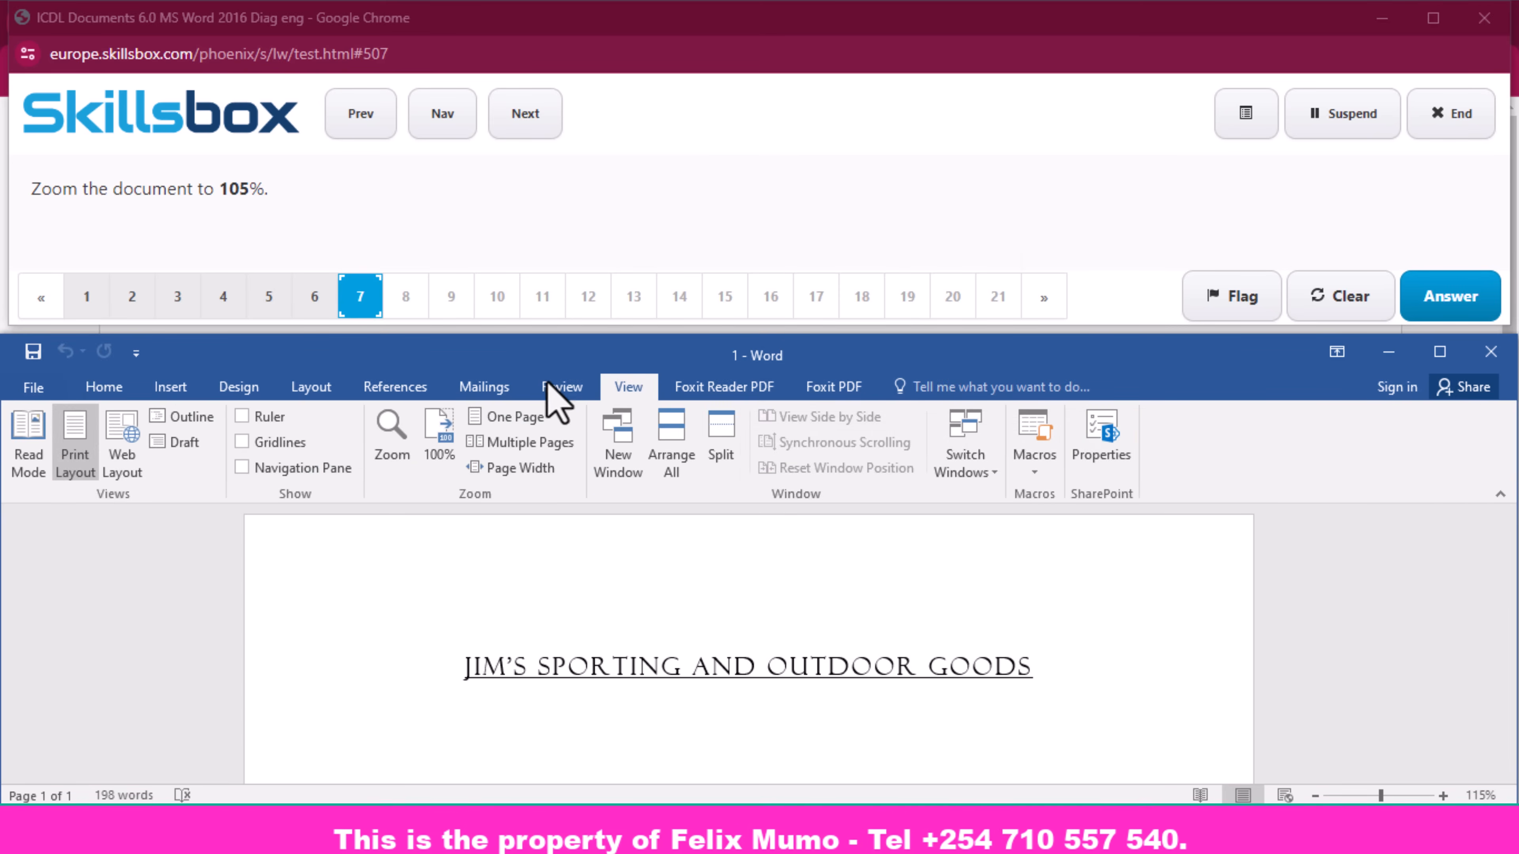
click(396, 446)
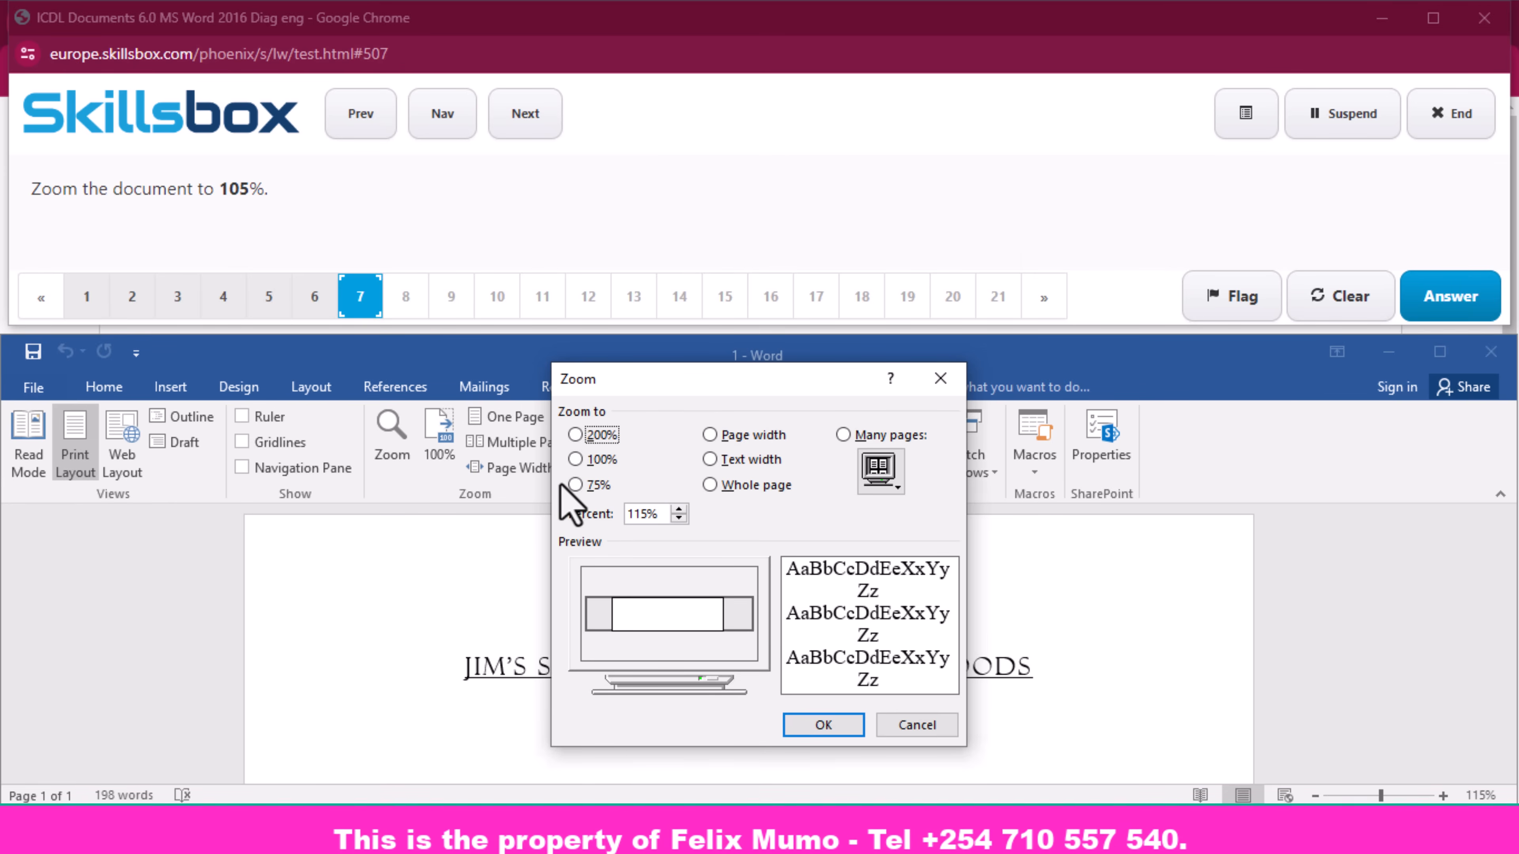
click(640, 513)
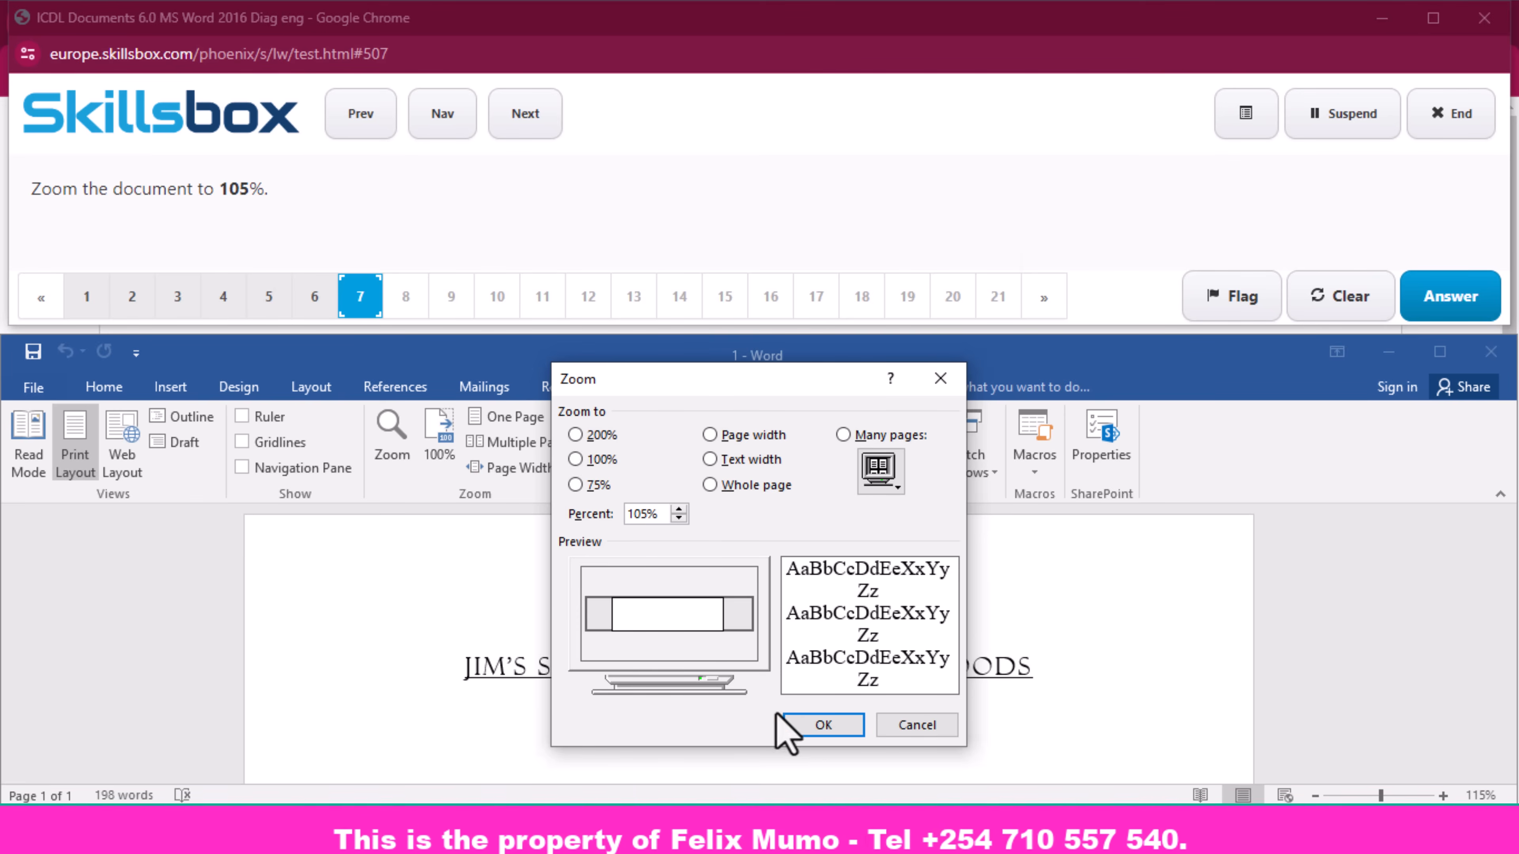
click(825, 727)
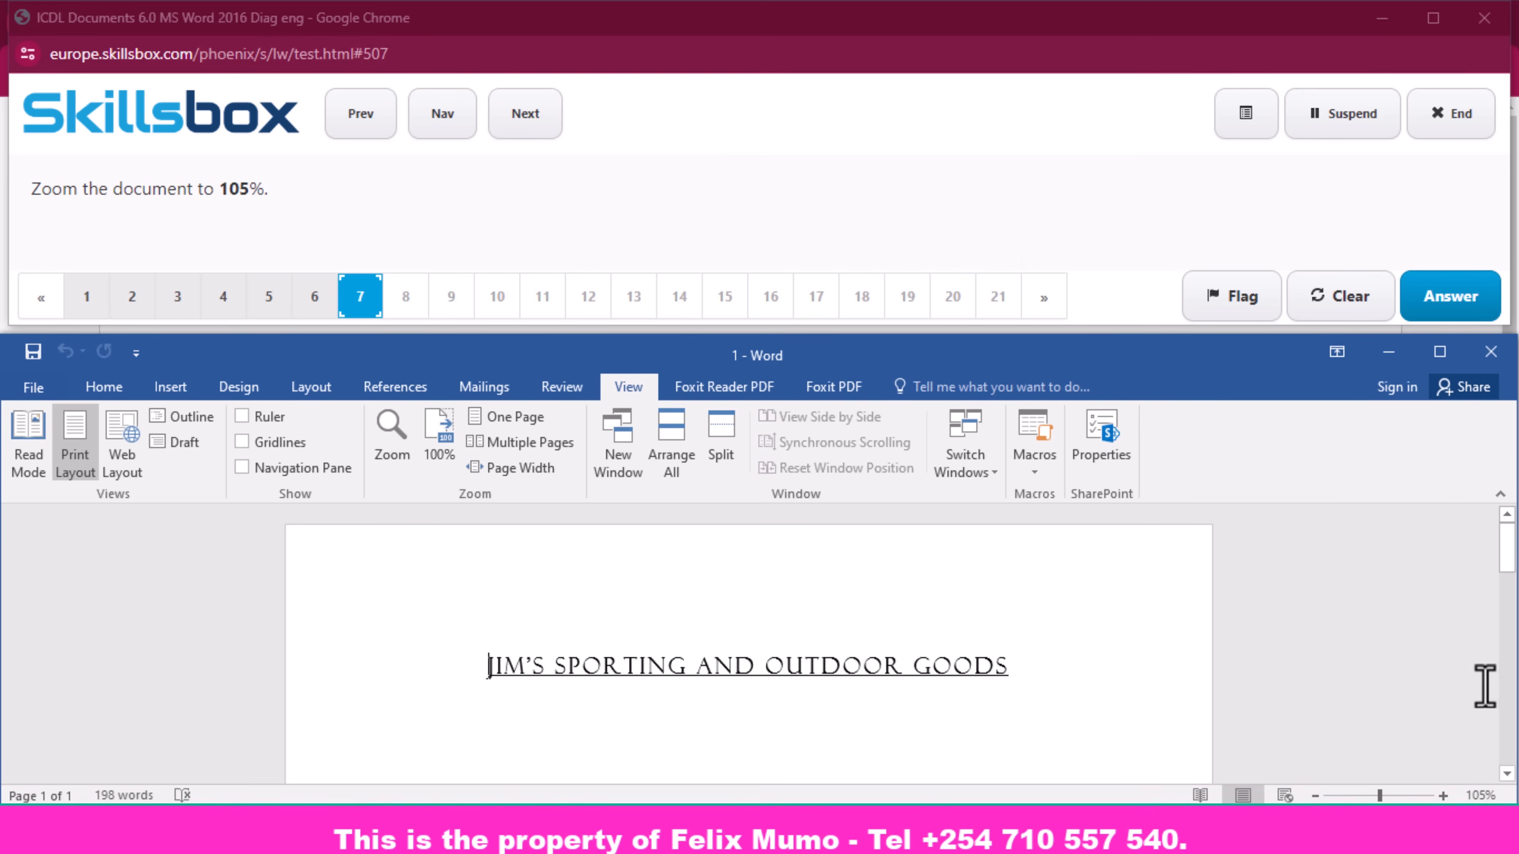
click(1475, 302)
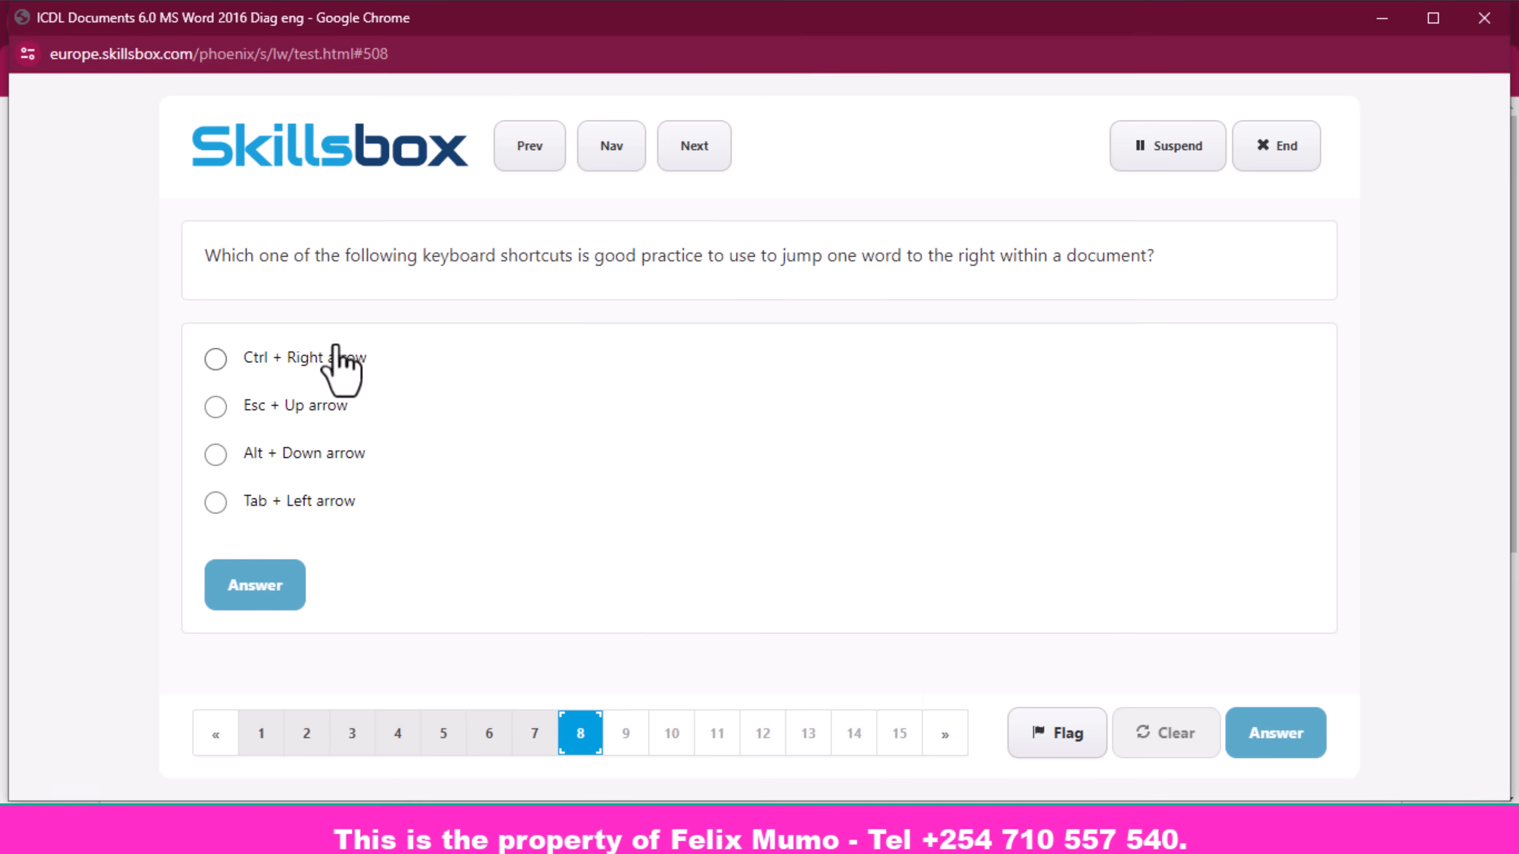
- Submit Ctrl + Right arrow as the answer to question 8 and the Find command as the Go To location for question 9
click(311, 361)
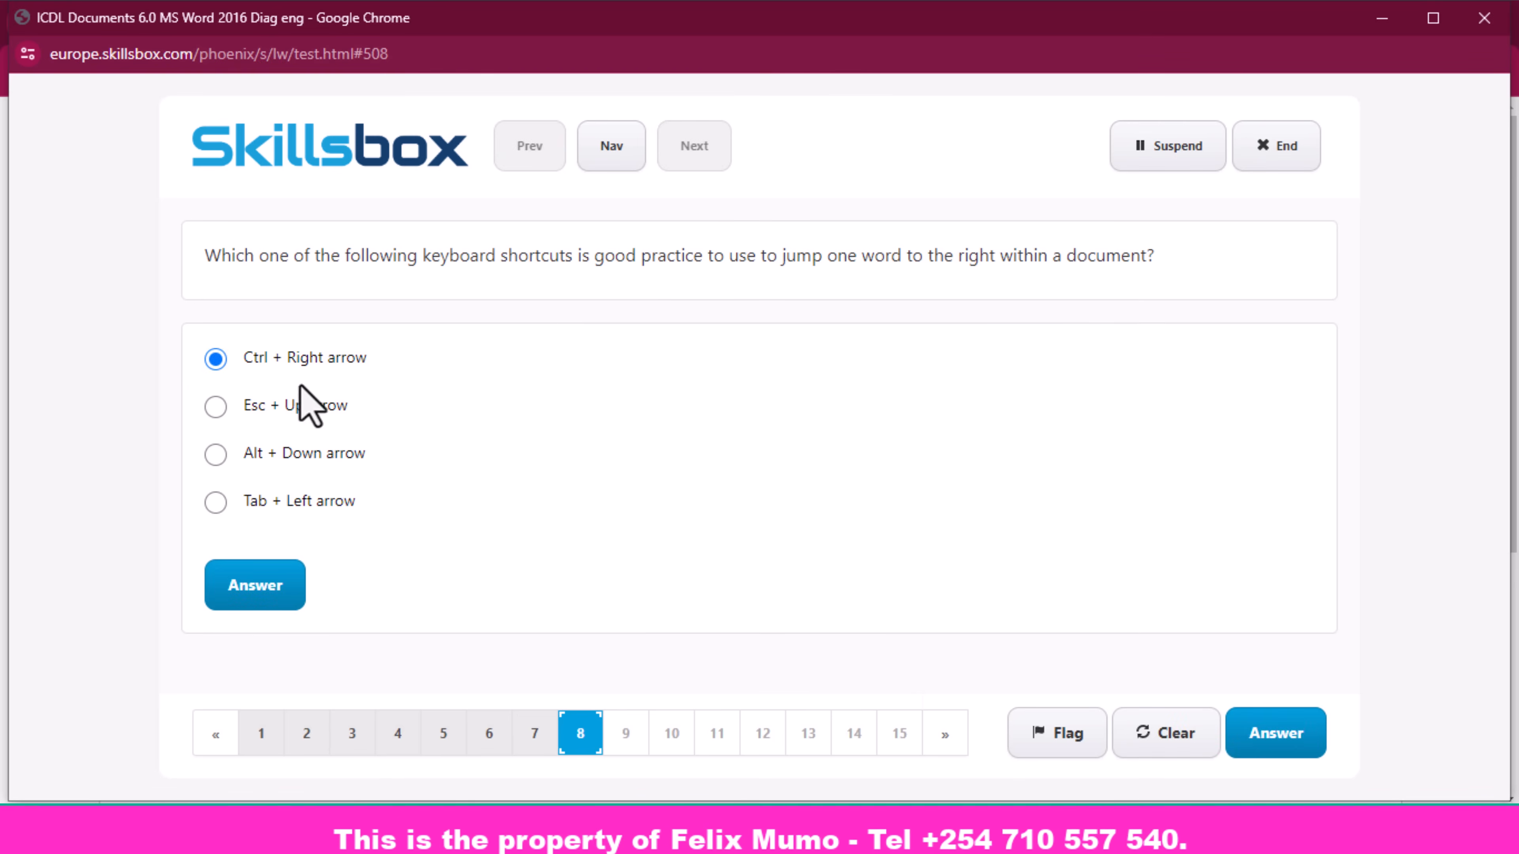
click(1285, 731)
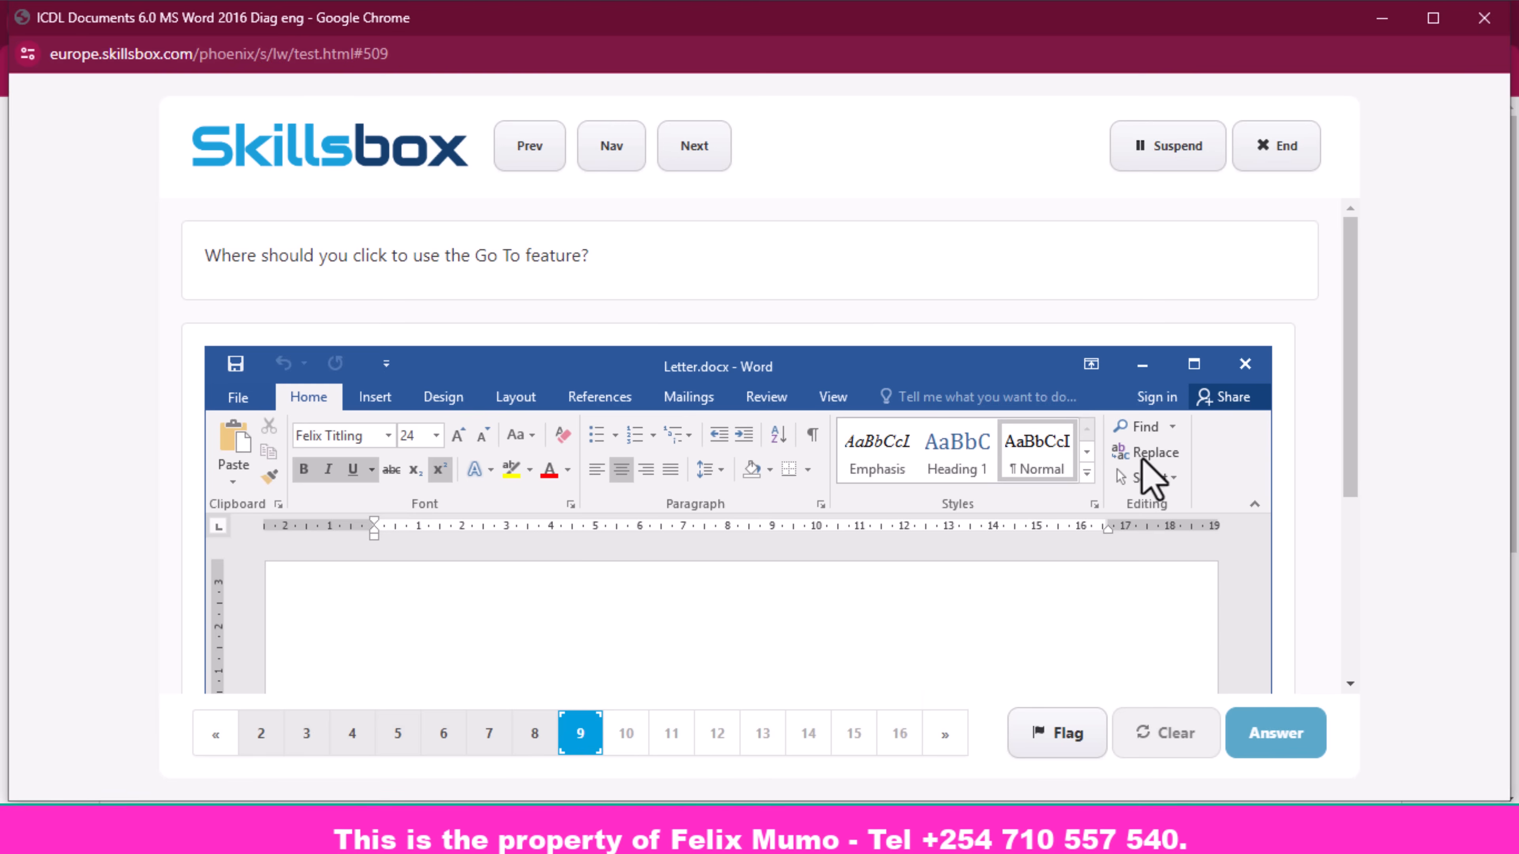
click(1144, 432)
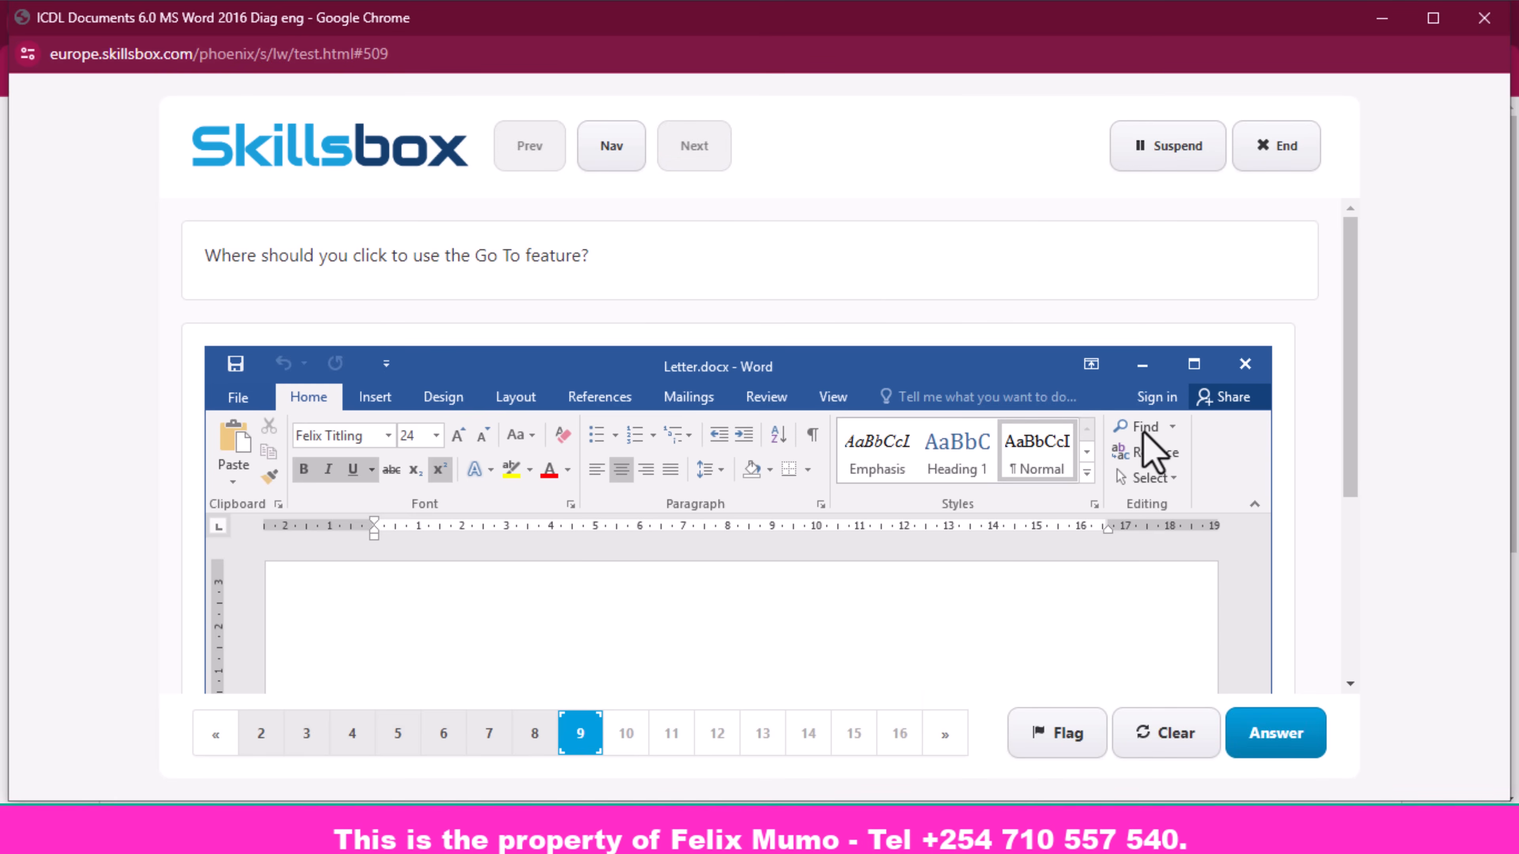
click(1291, 749)
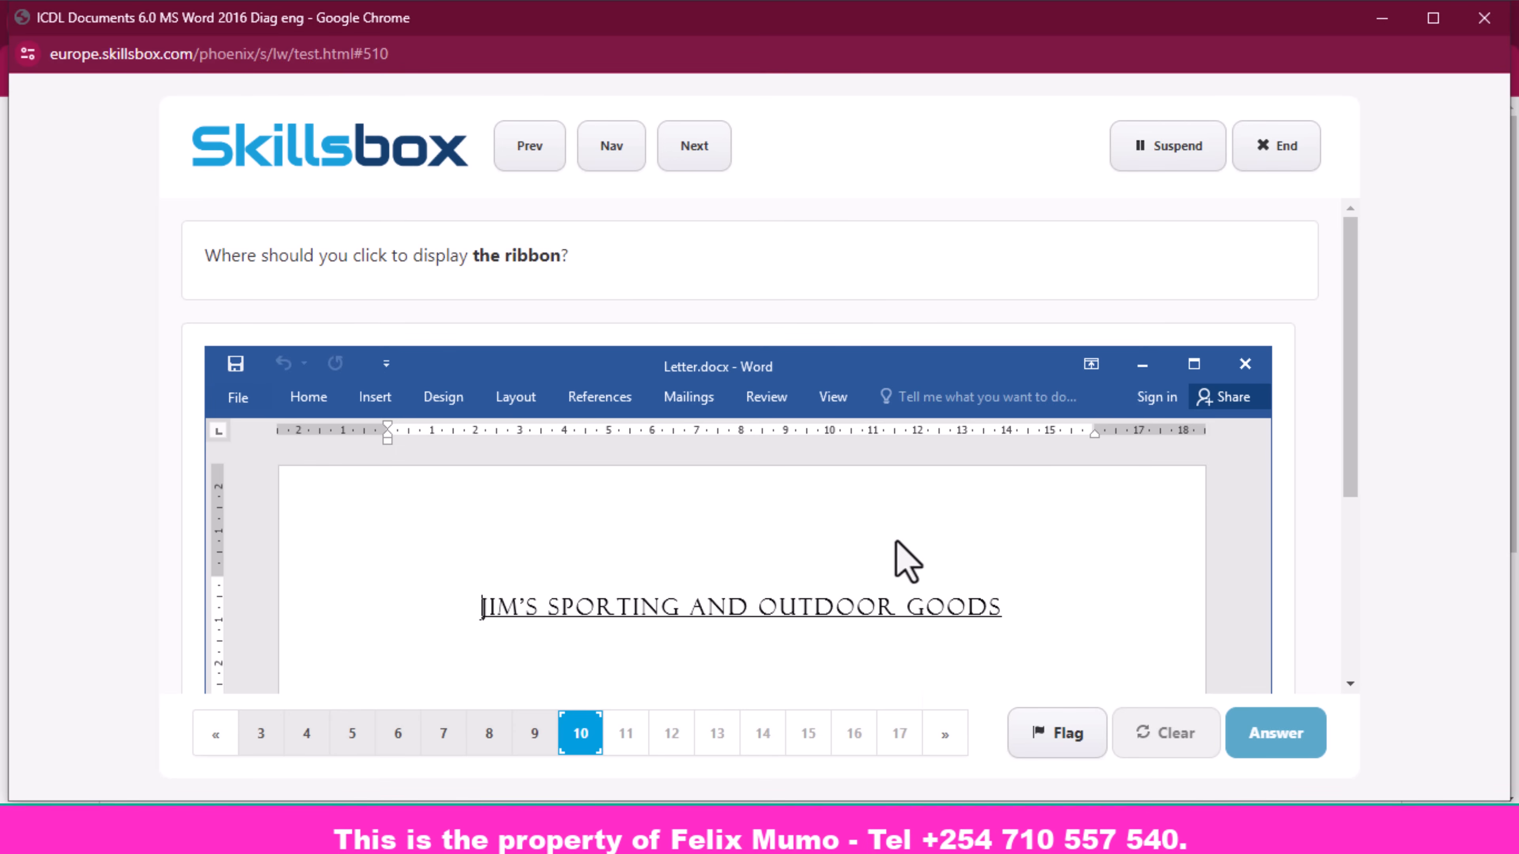
- Submit Ribbon Display Options as the answer to question 10, and hide the non-printing formatting marks to answer question 11
click(1092, 365)
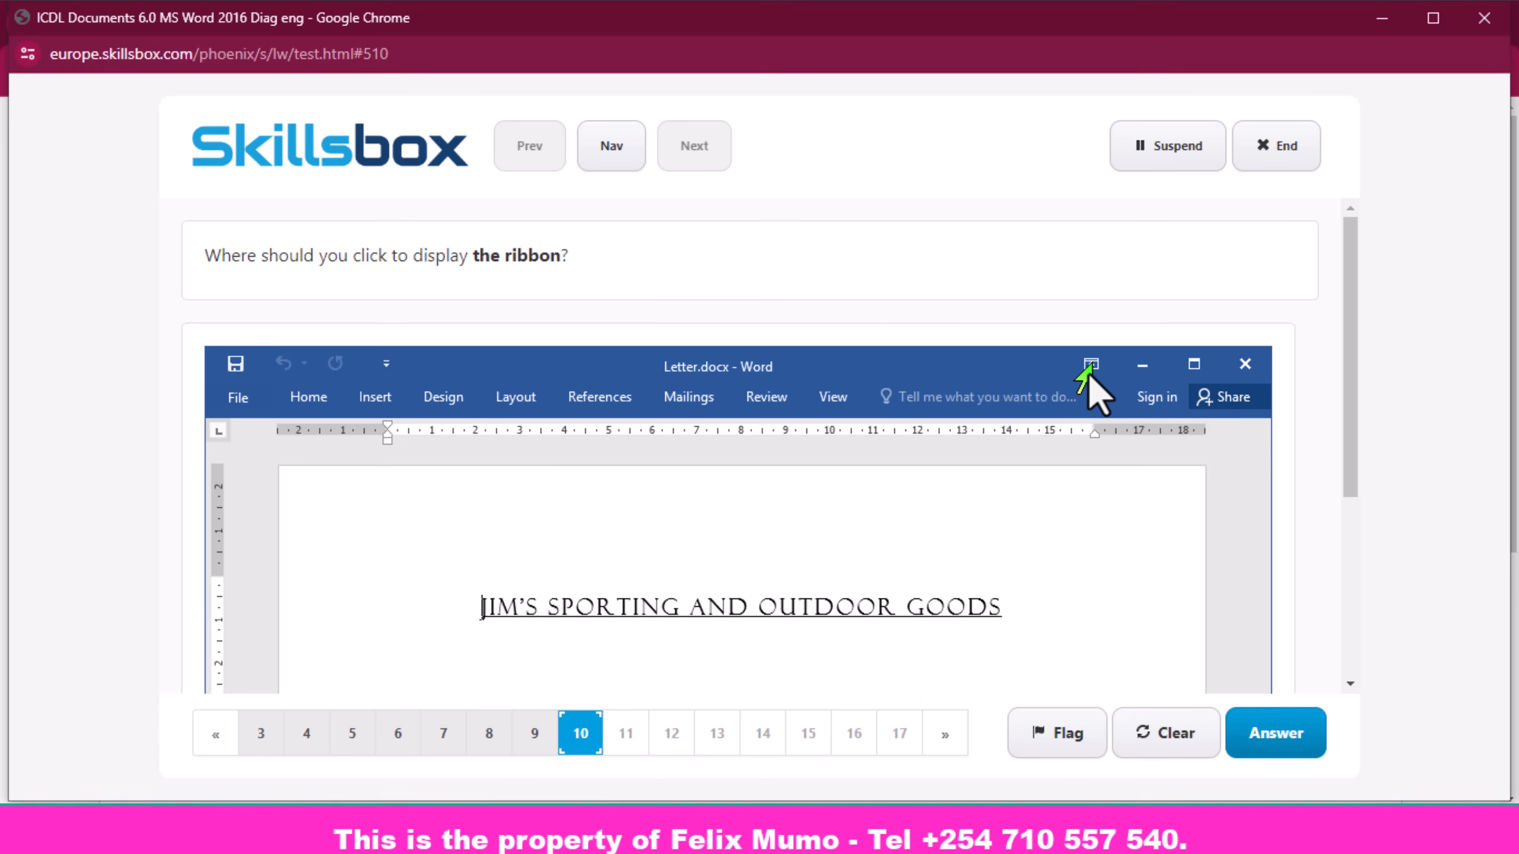
click(1274, 742)
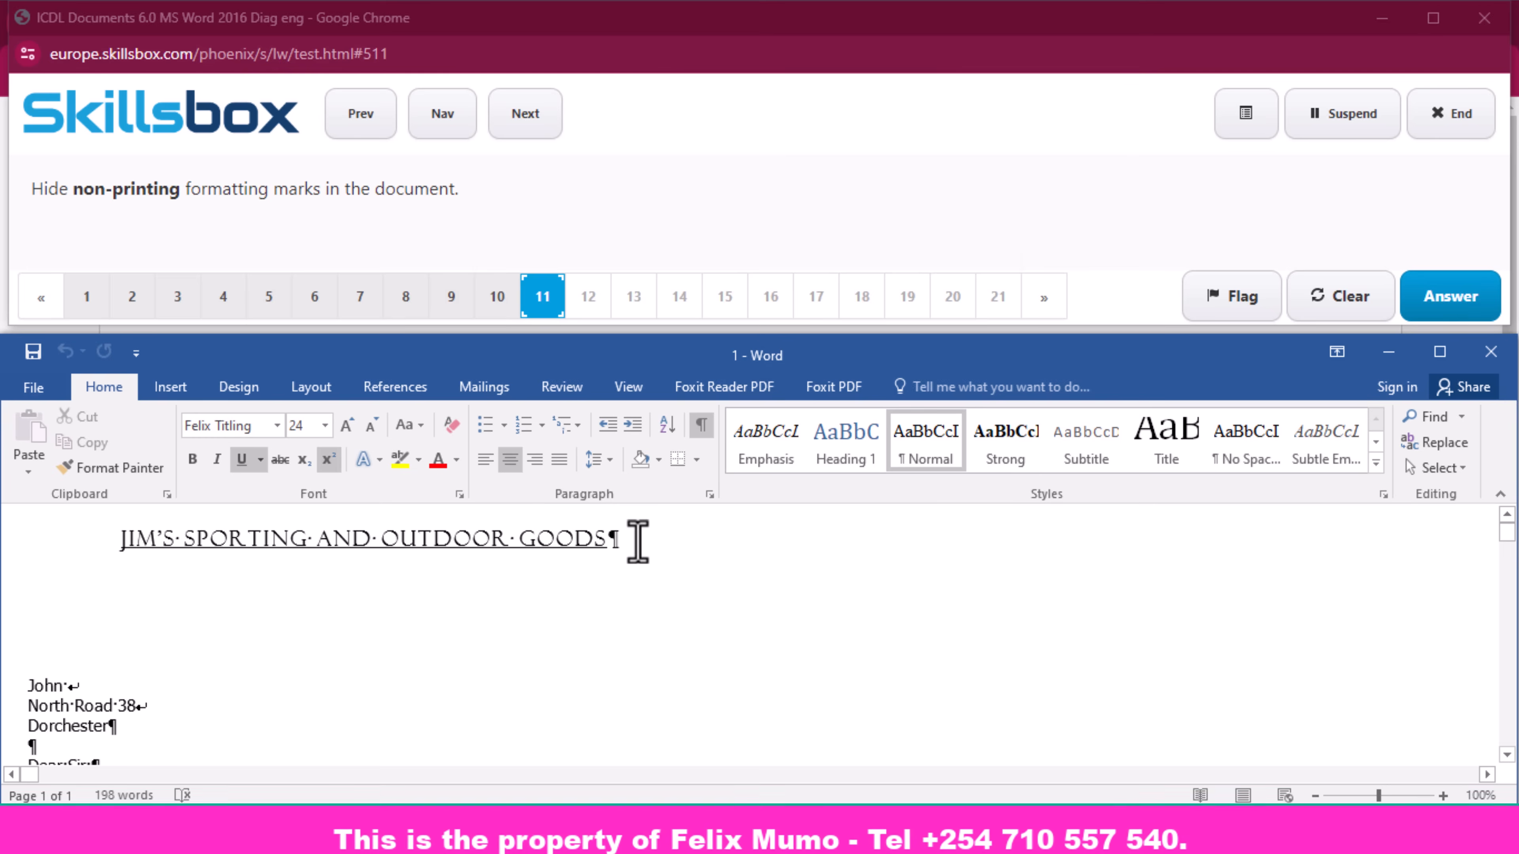
click(698, 426)
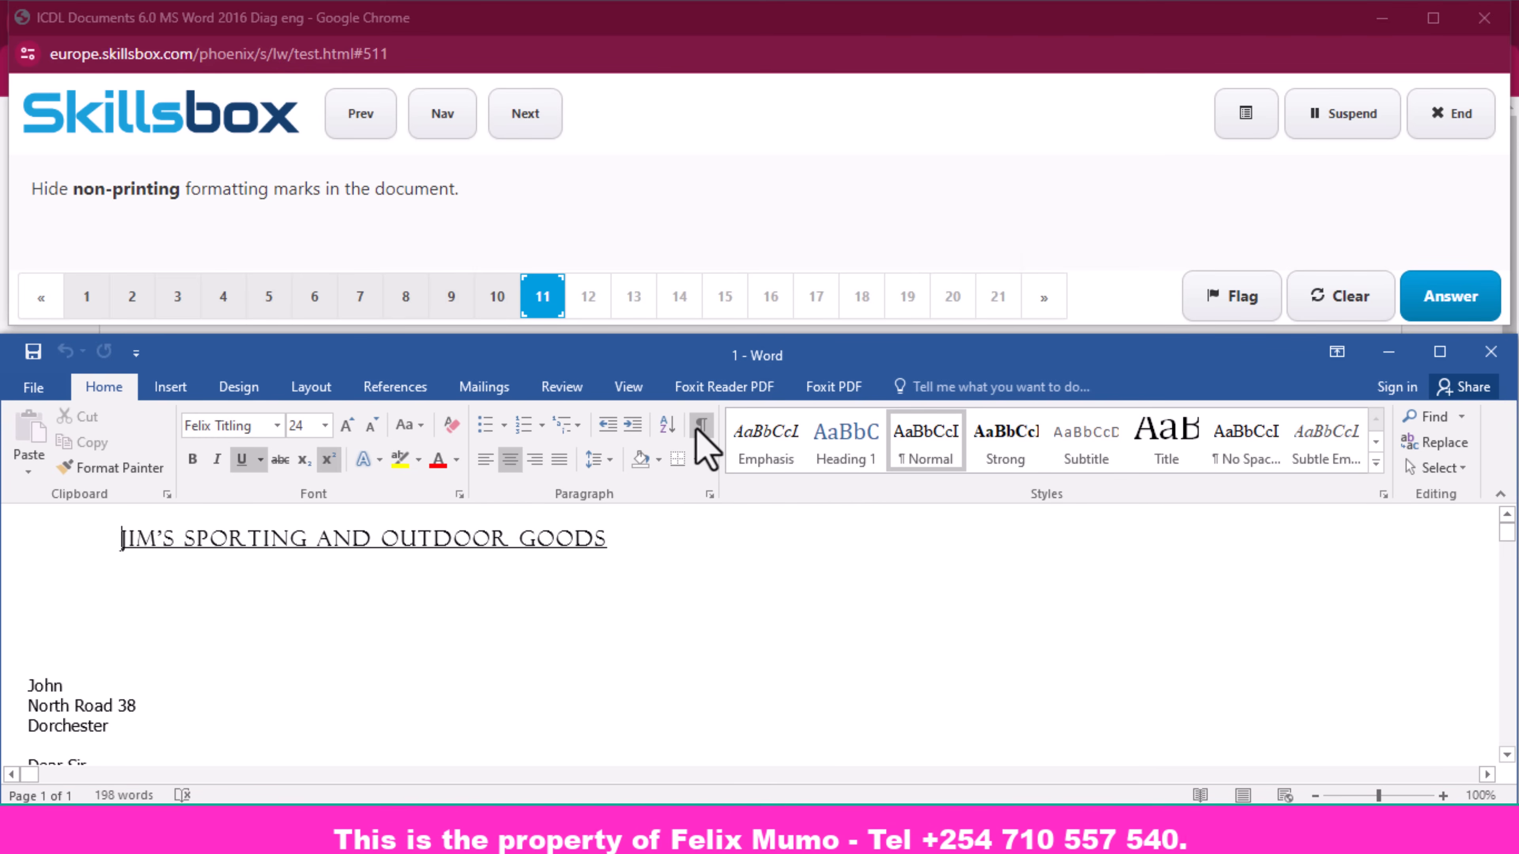
click(1454, 299)
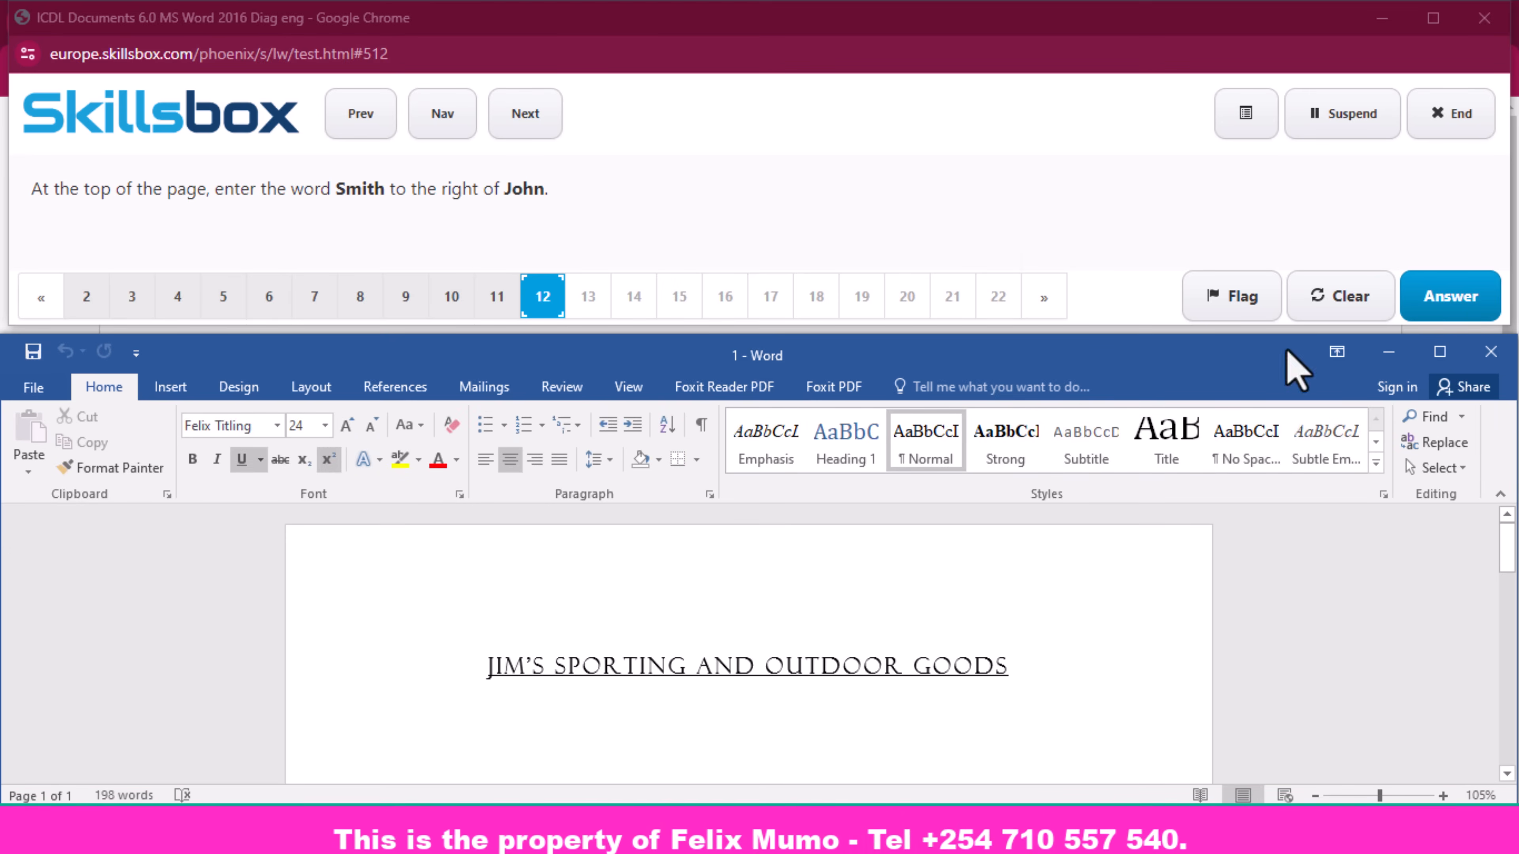
- Enter the surname given in question 12 after the first name in the letter's address block and submit the answer
scroll(700, 620, down, 2)
scroll(700, 621, down, 1)
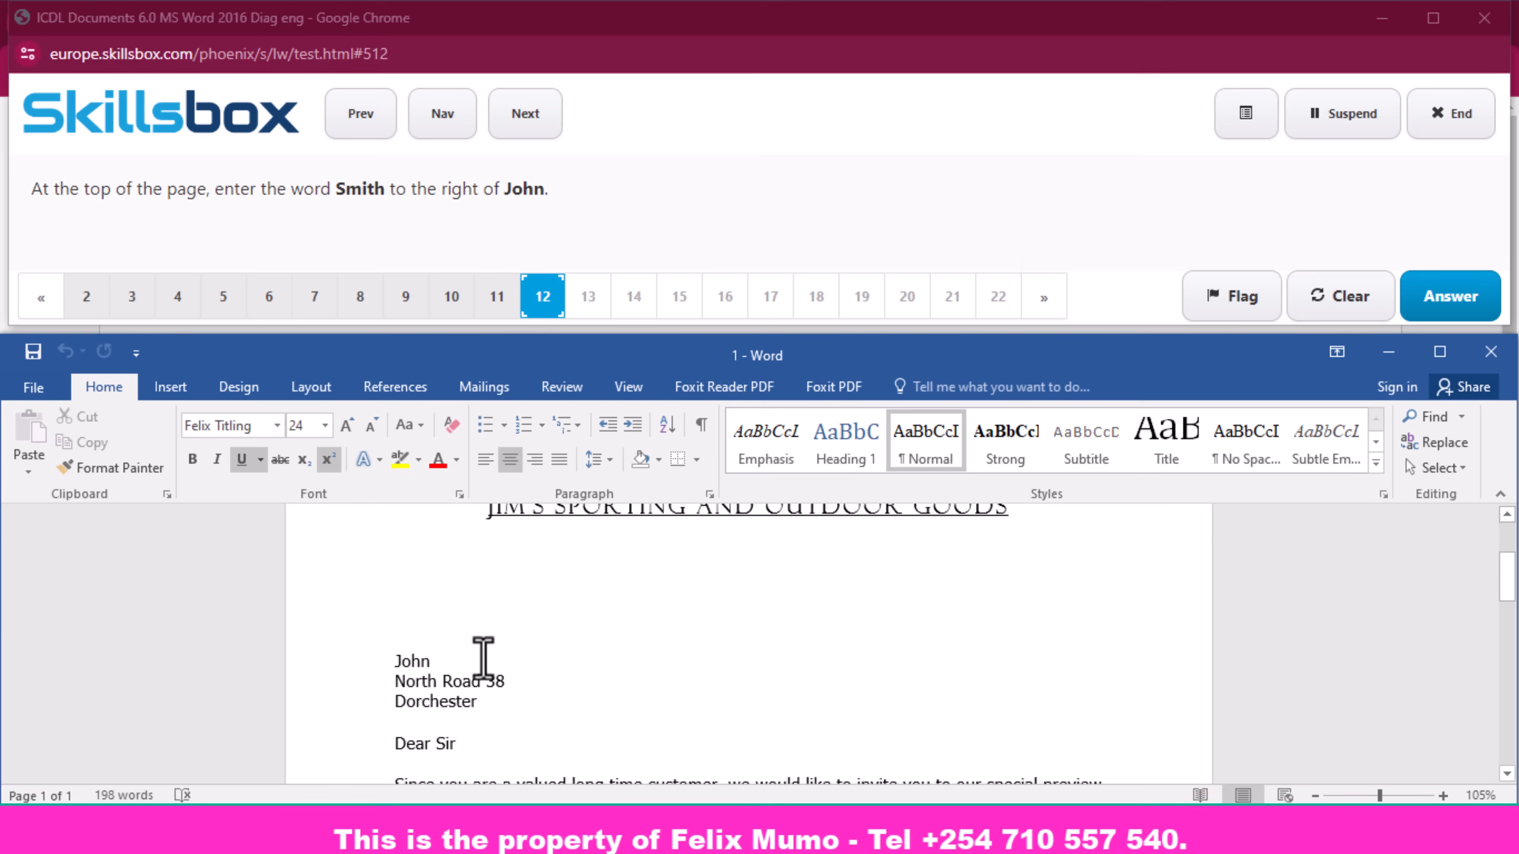
click(472, 659)
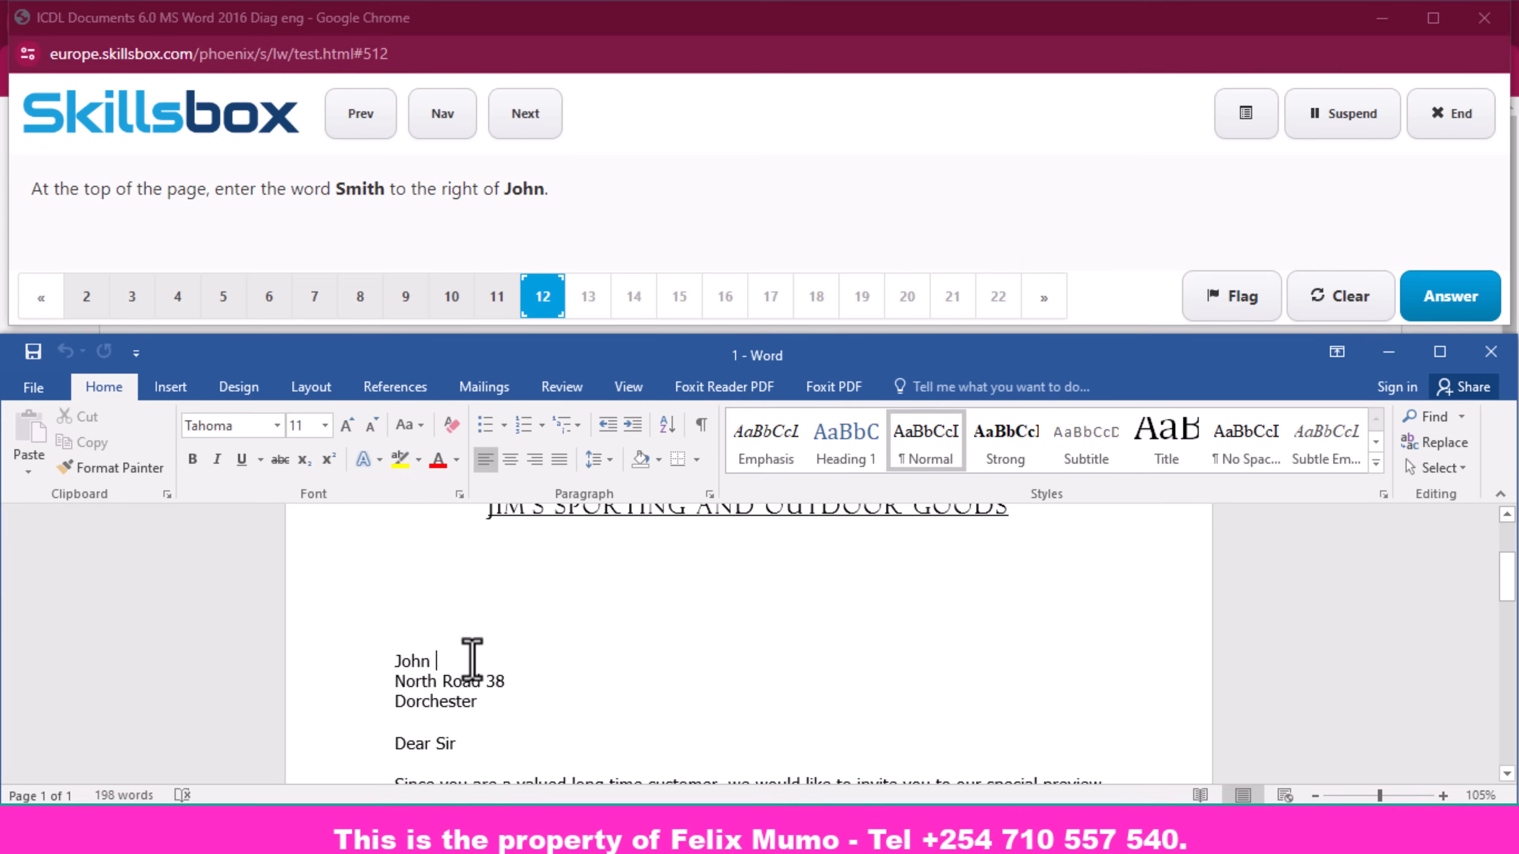
text(Smith)
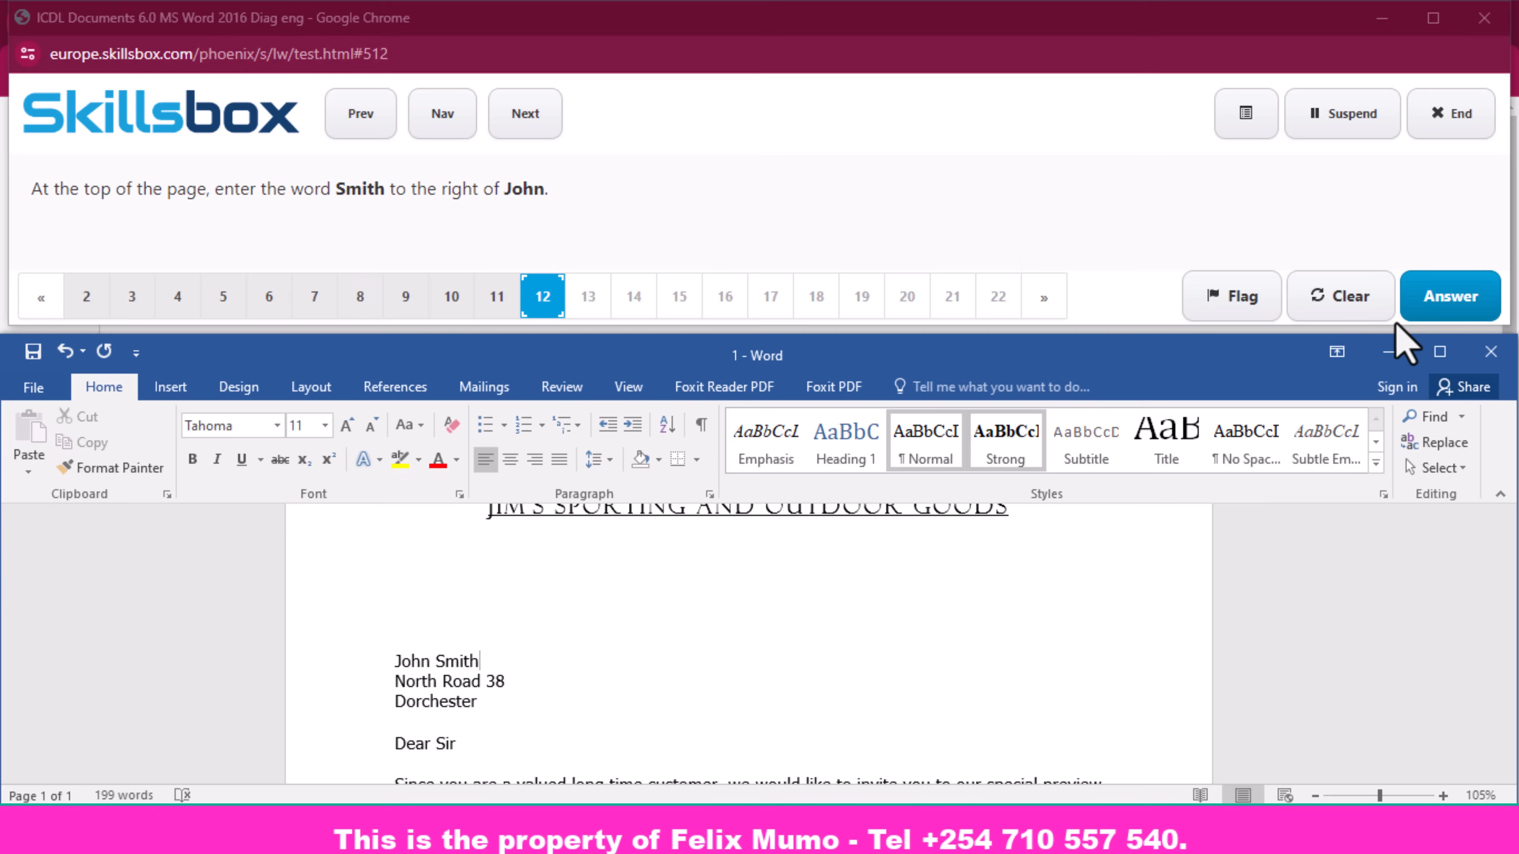
click(1450, 300)
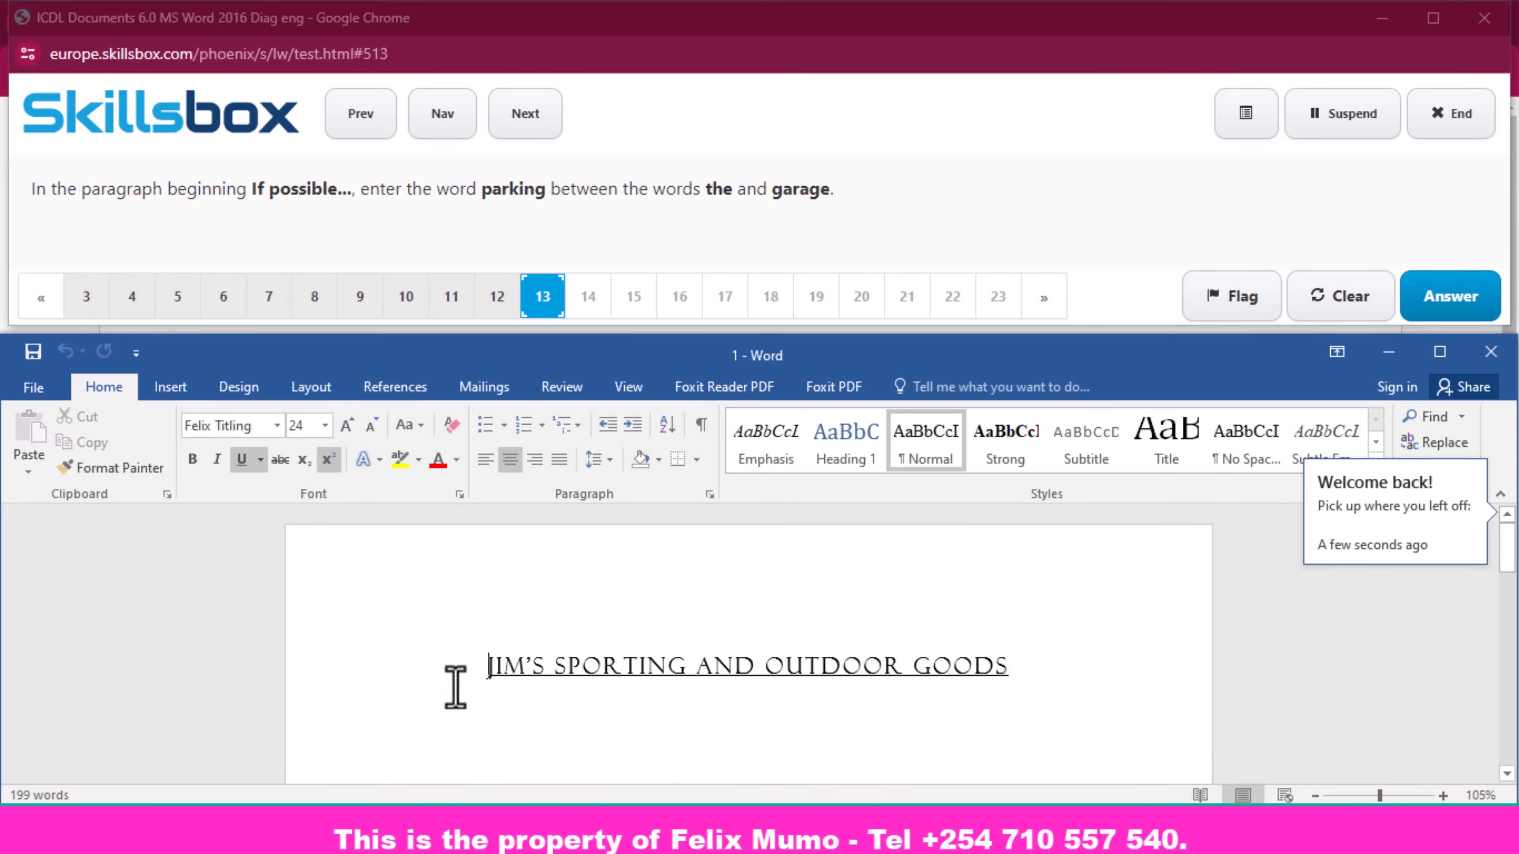
- Insert the word parking between the and garage in the "If possible" paragraph and submit the answer to question 13
scroll(453, 686, down, 7)
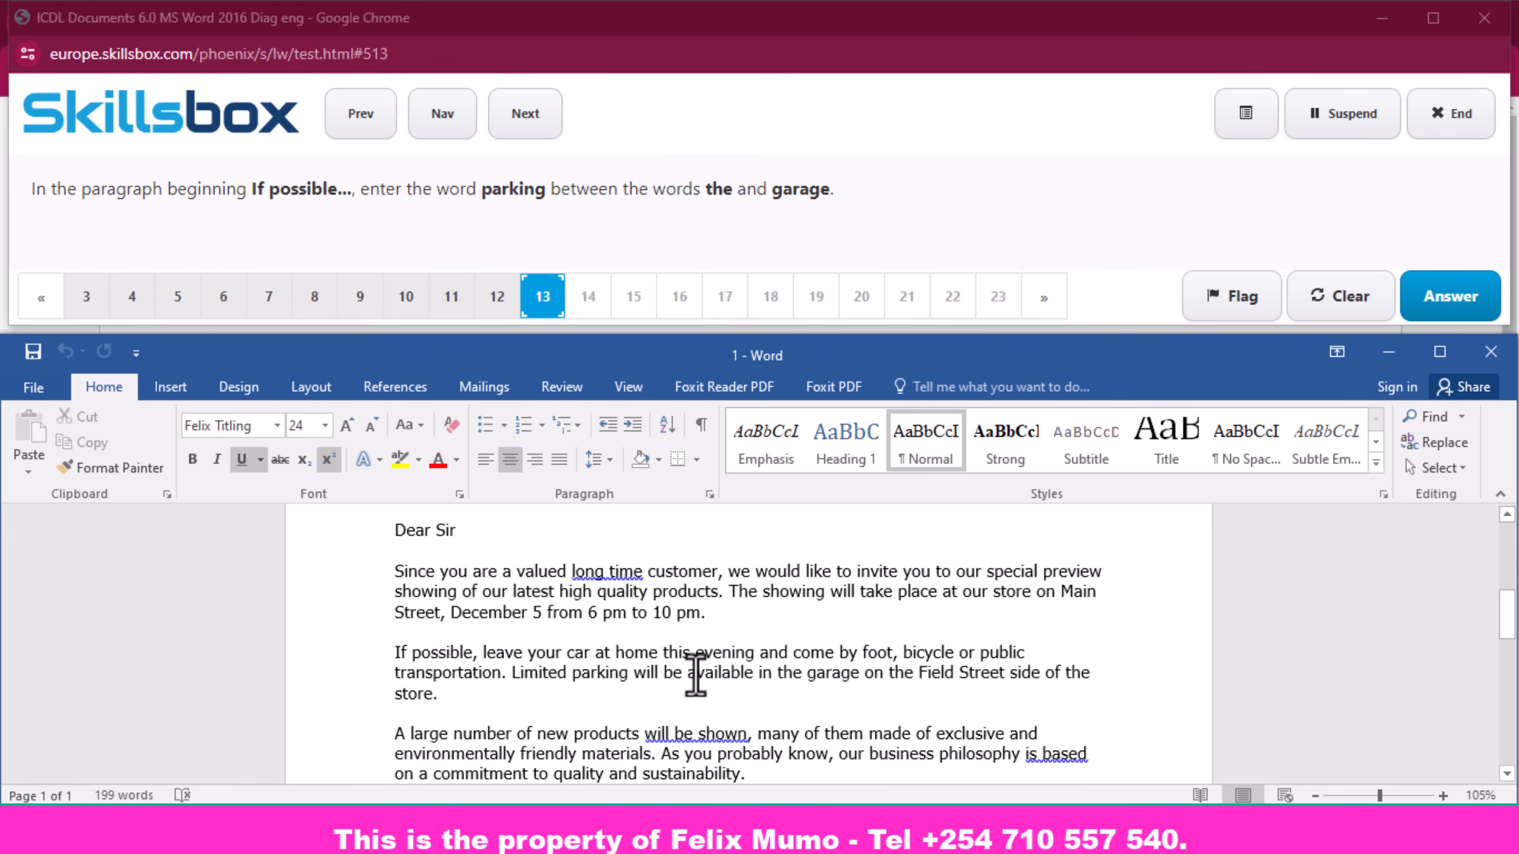
click(802, 673)
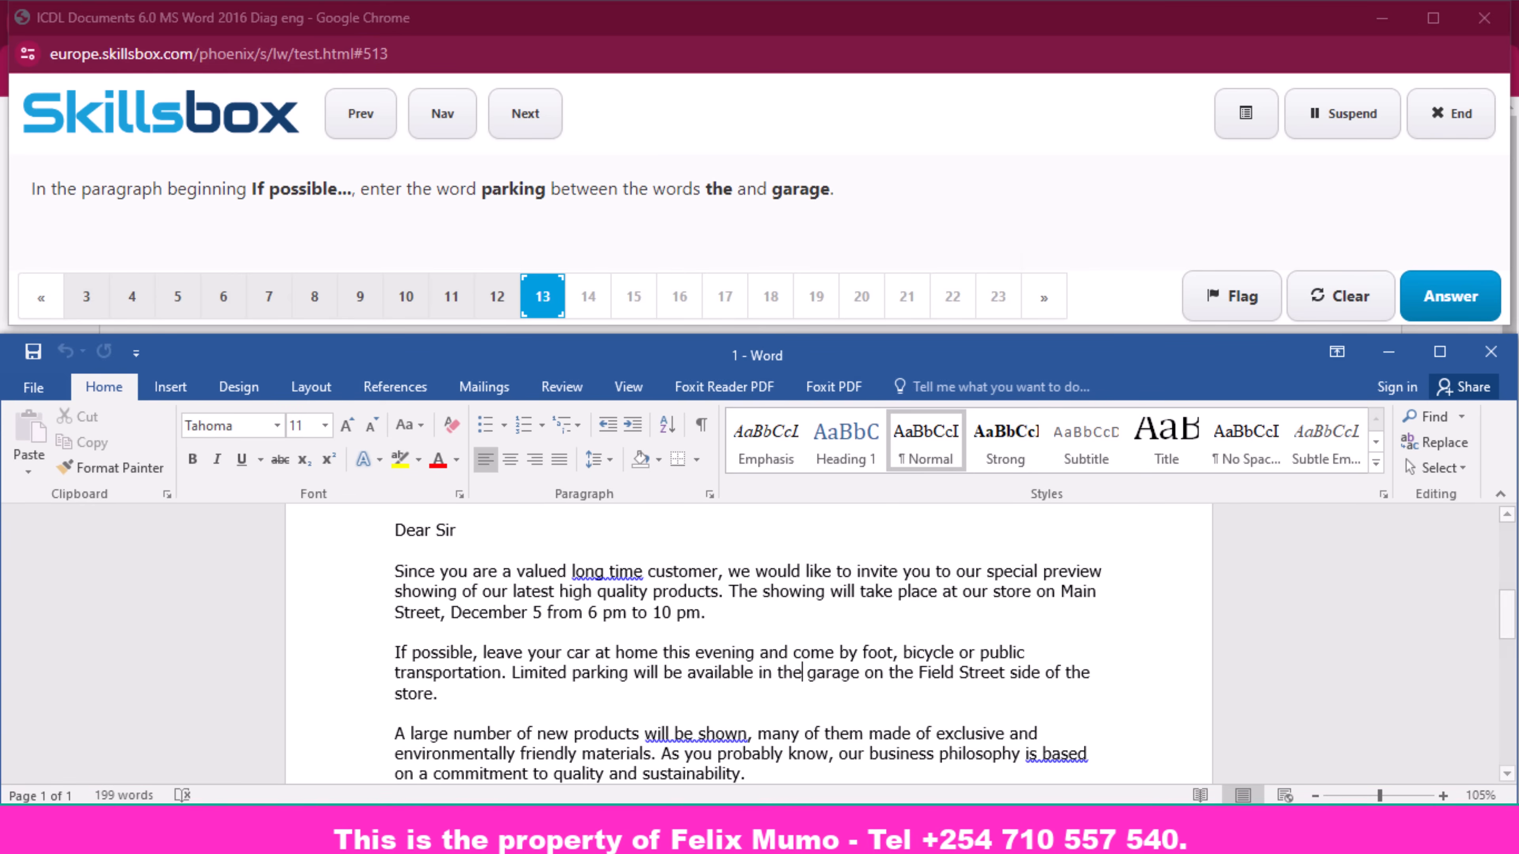
text(par)
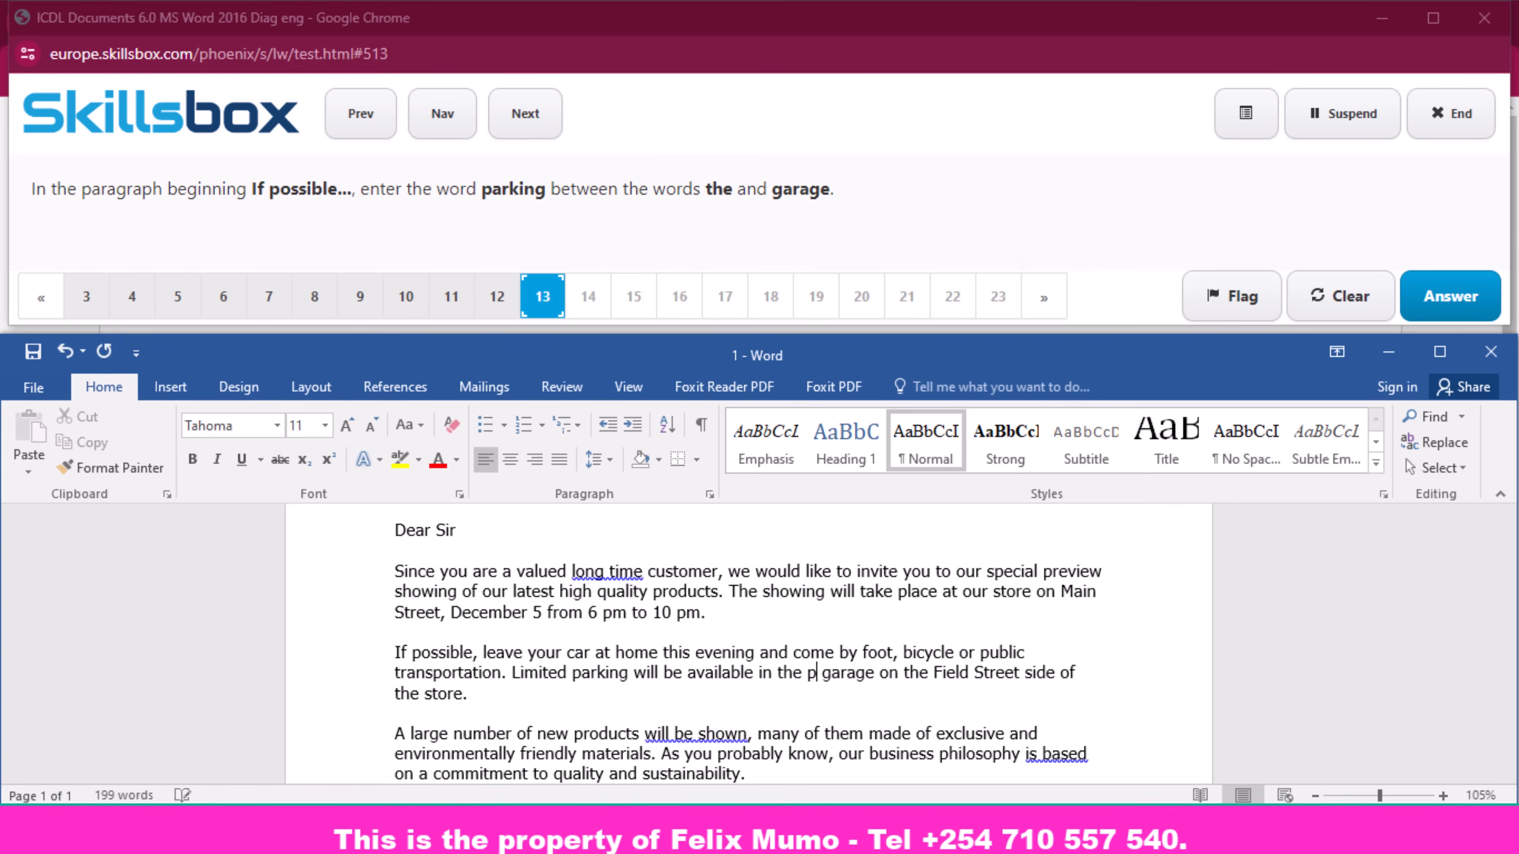
text(king)
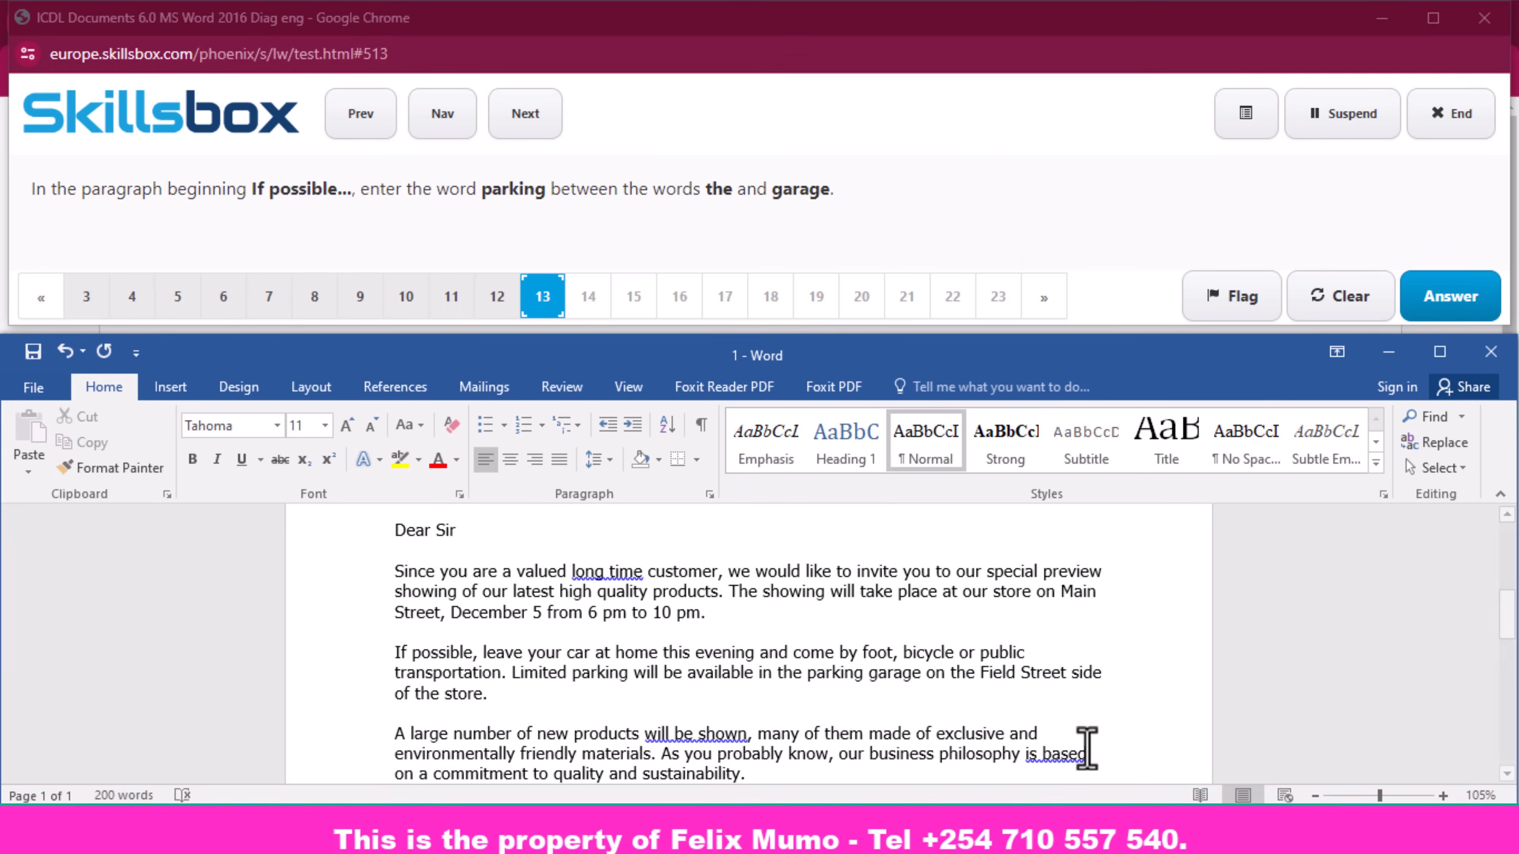
click(1457, 299)
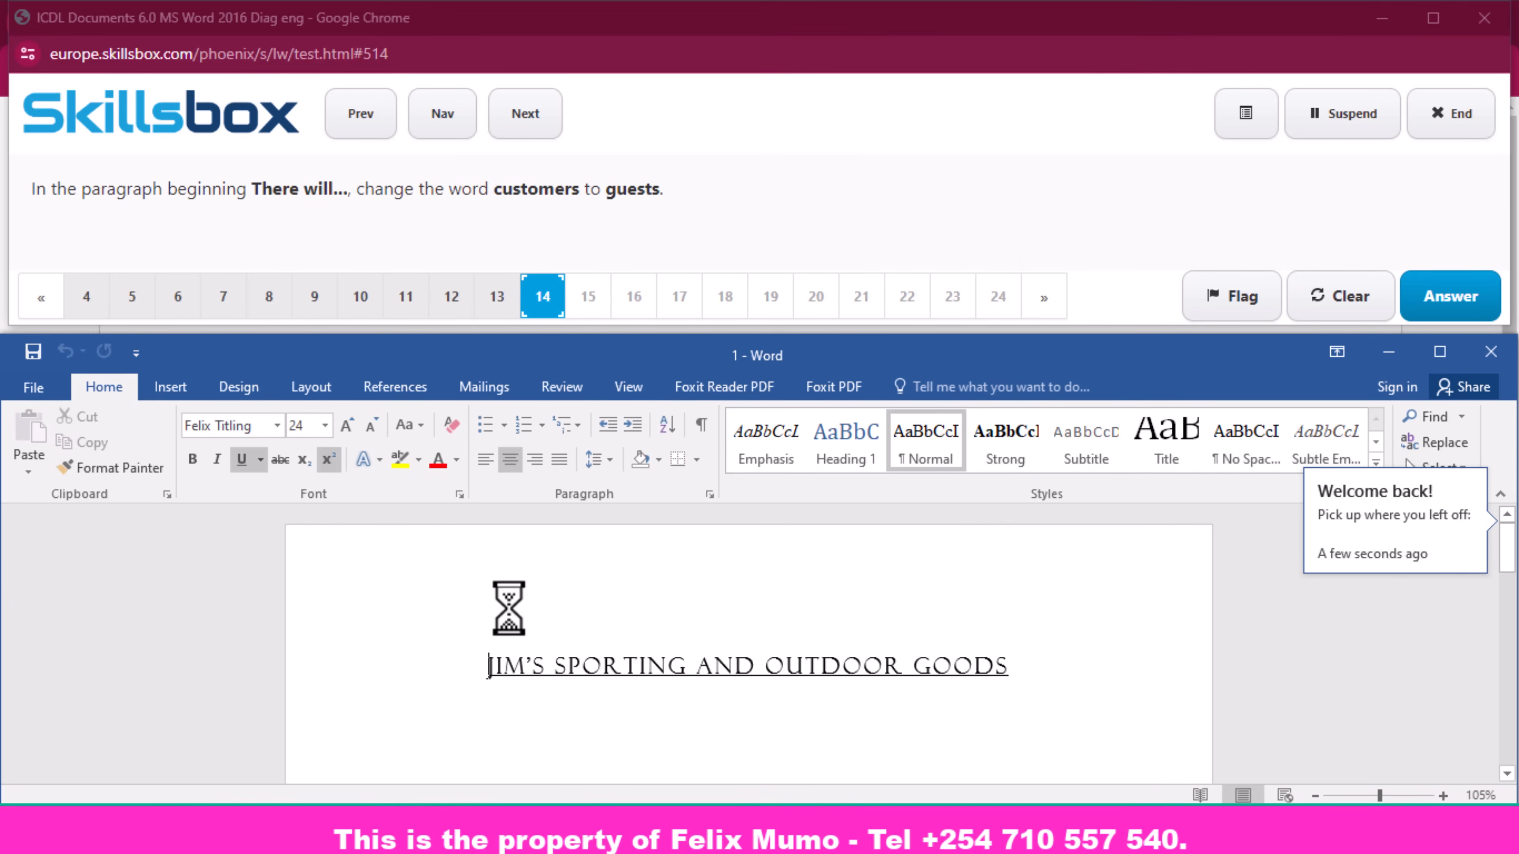
- Replace the word customers with guests in the "There will" paragraph and submit the answer to question 14
scroll(485, 616, down, 5)
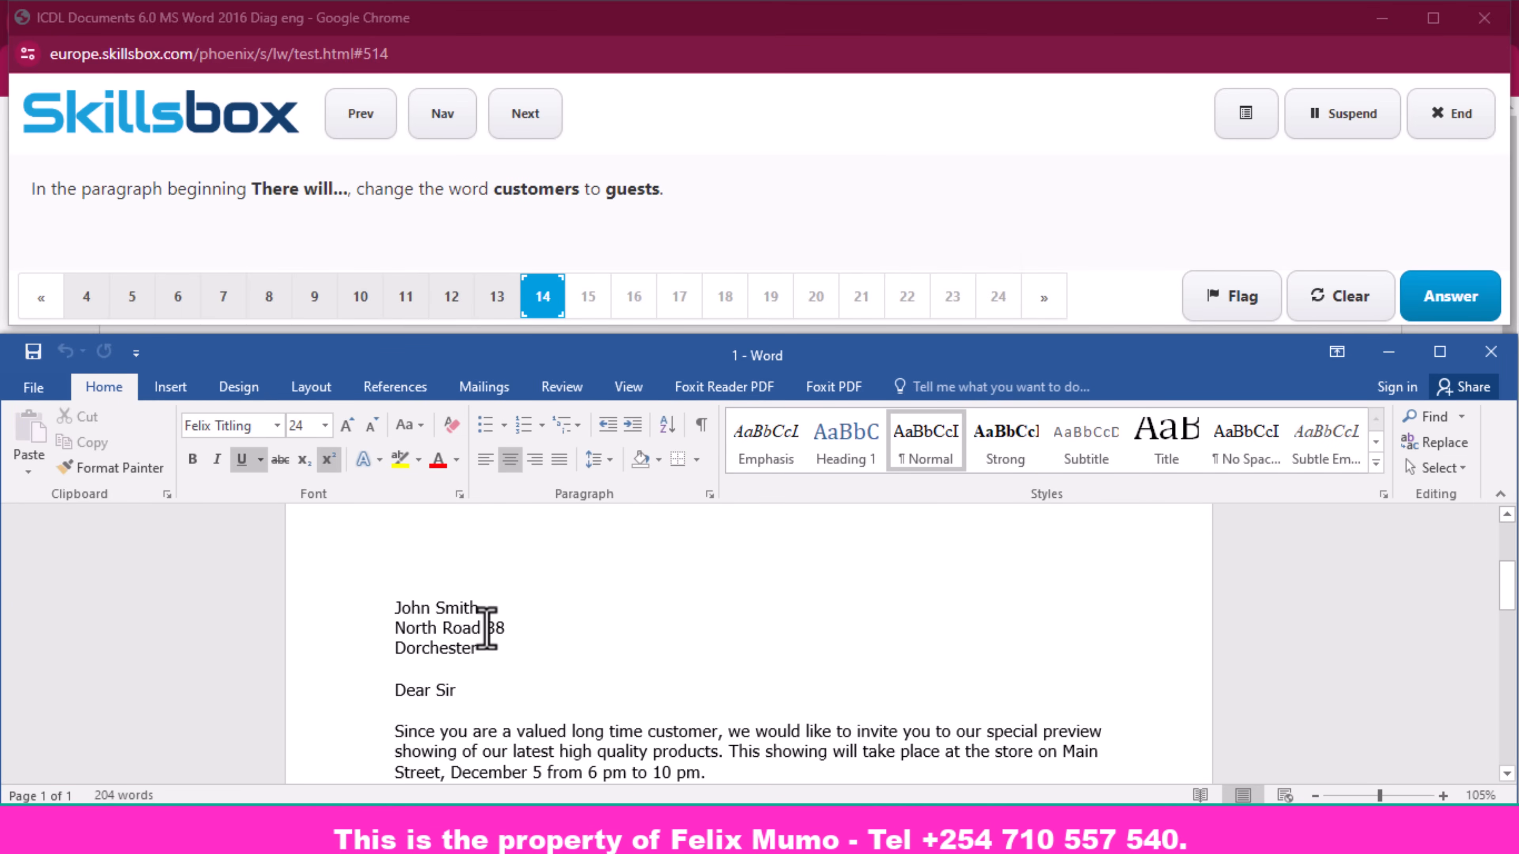
scroll(487, 629, down, 2)
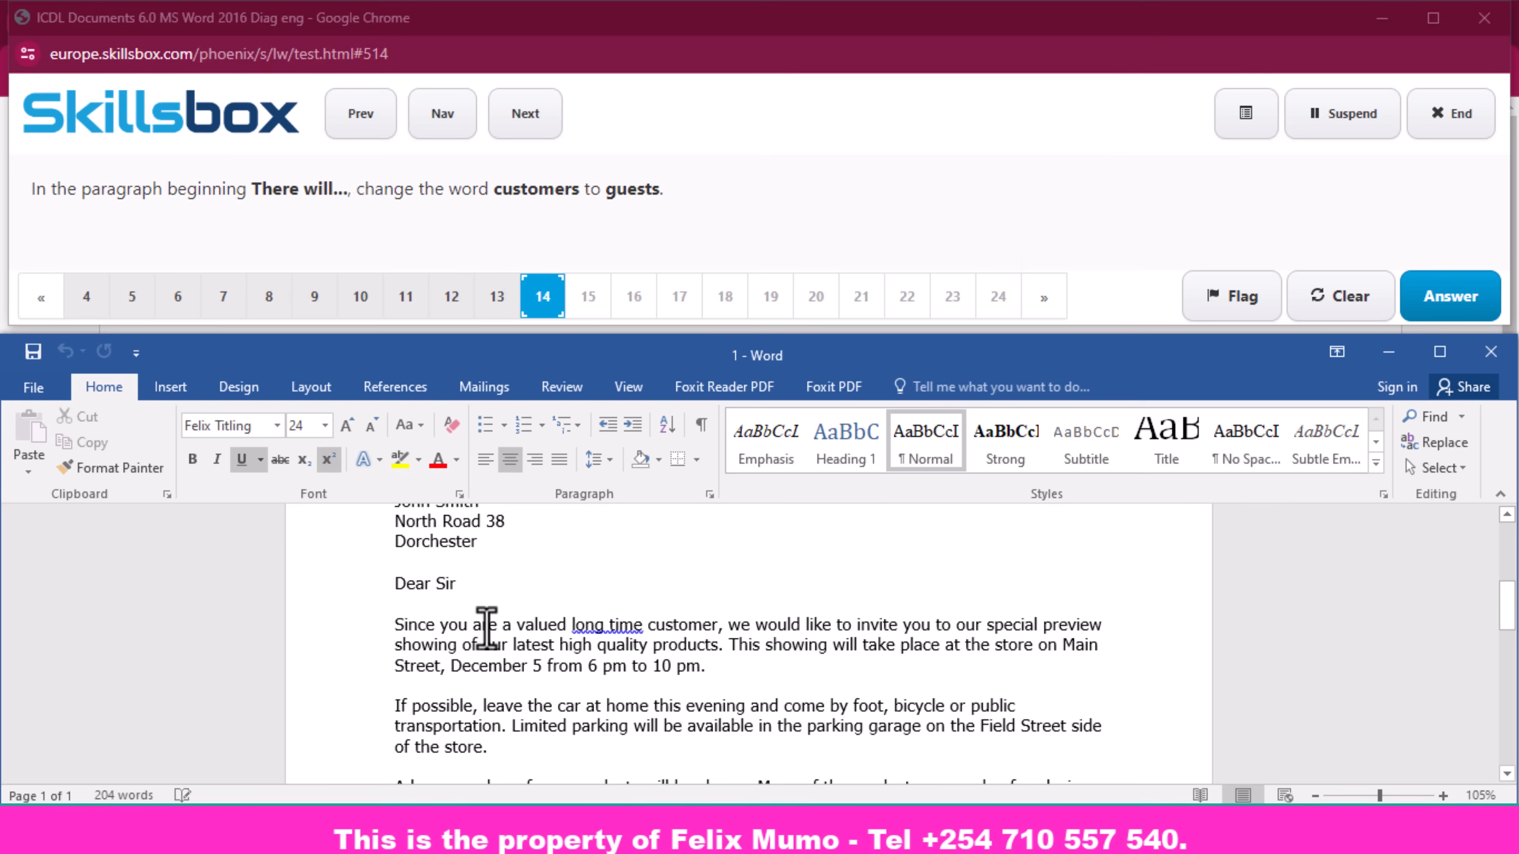
scroll(486, 628, down, 2)
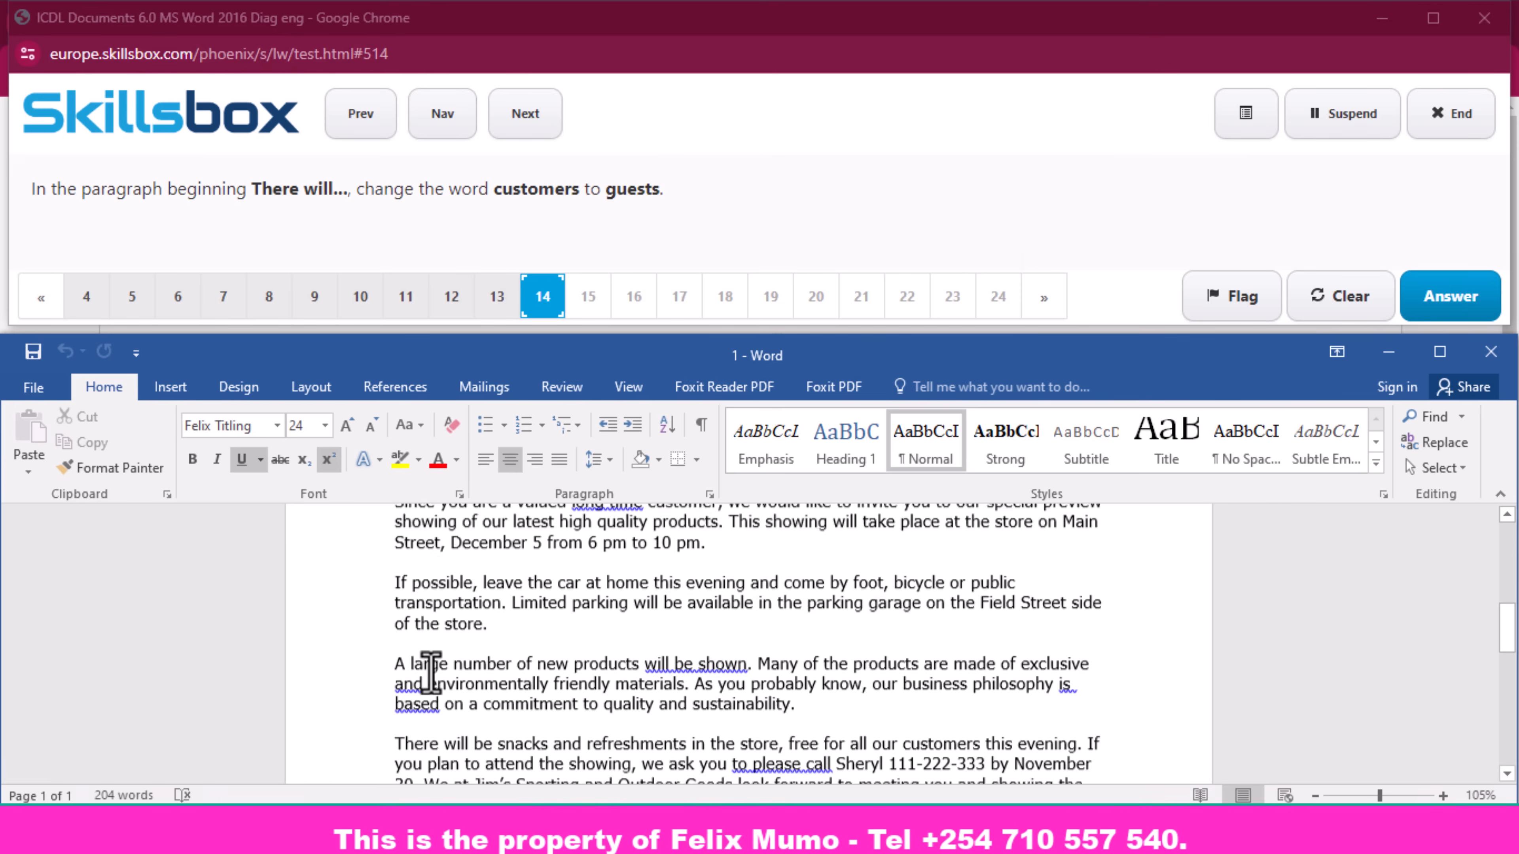
scroll(415, 667, up, 1)
scroll(414, 688, down, 3)
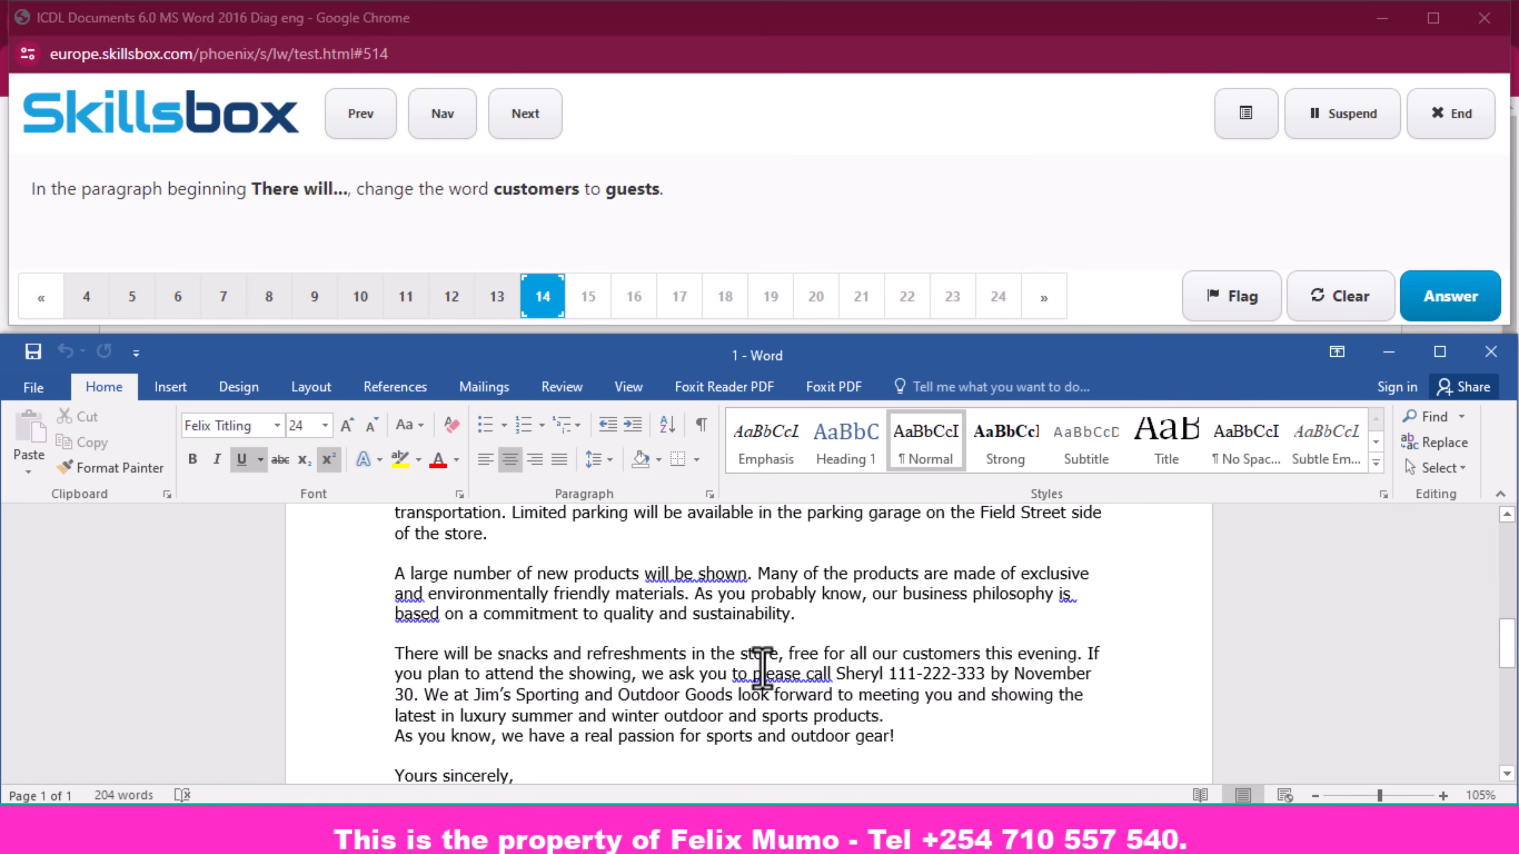
click(980, 653)
key(BackSpace)
key(BackSpace)
key(BackSpace)
key(BackSpace)
key(BackSpace)
key(BackSpace)
key(BackSpace)
key(BackSpace)
key(BackSpace)
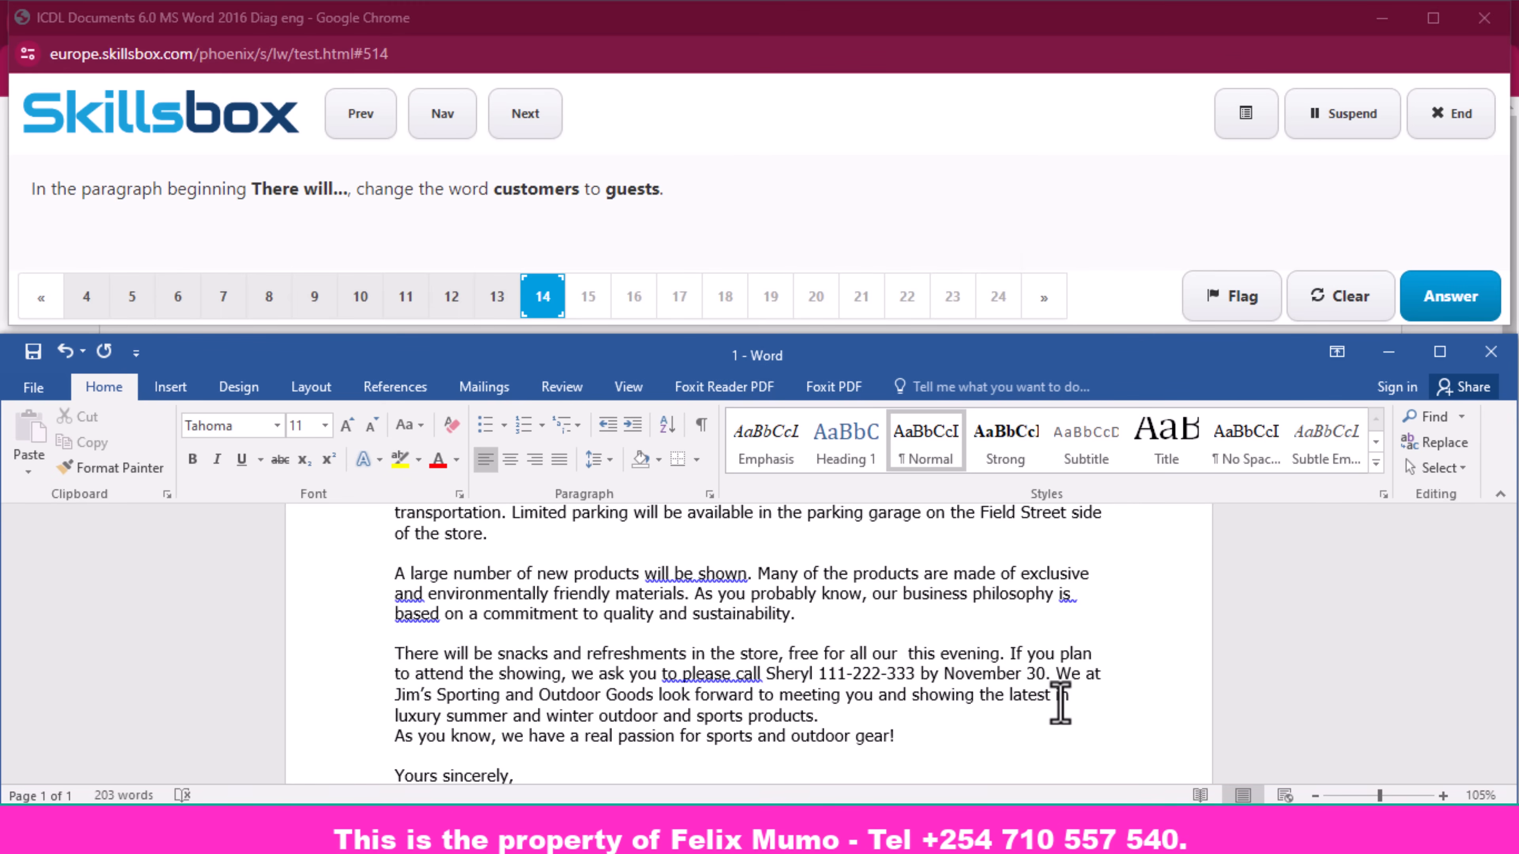
text(guest)
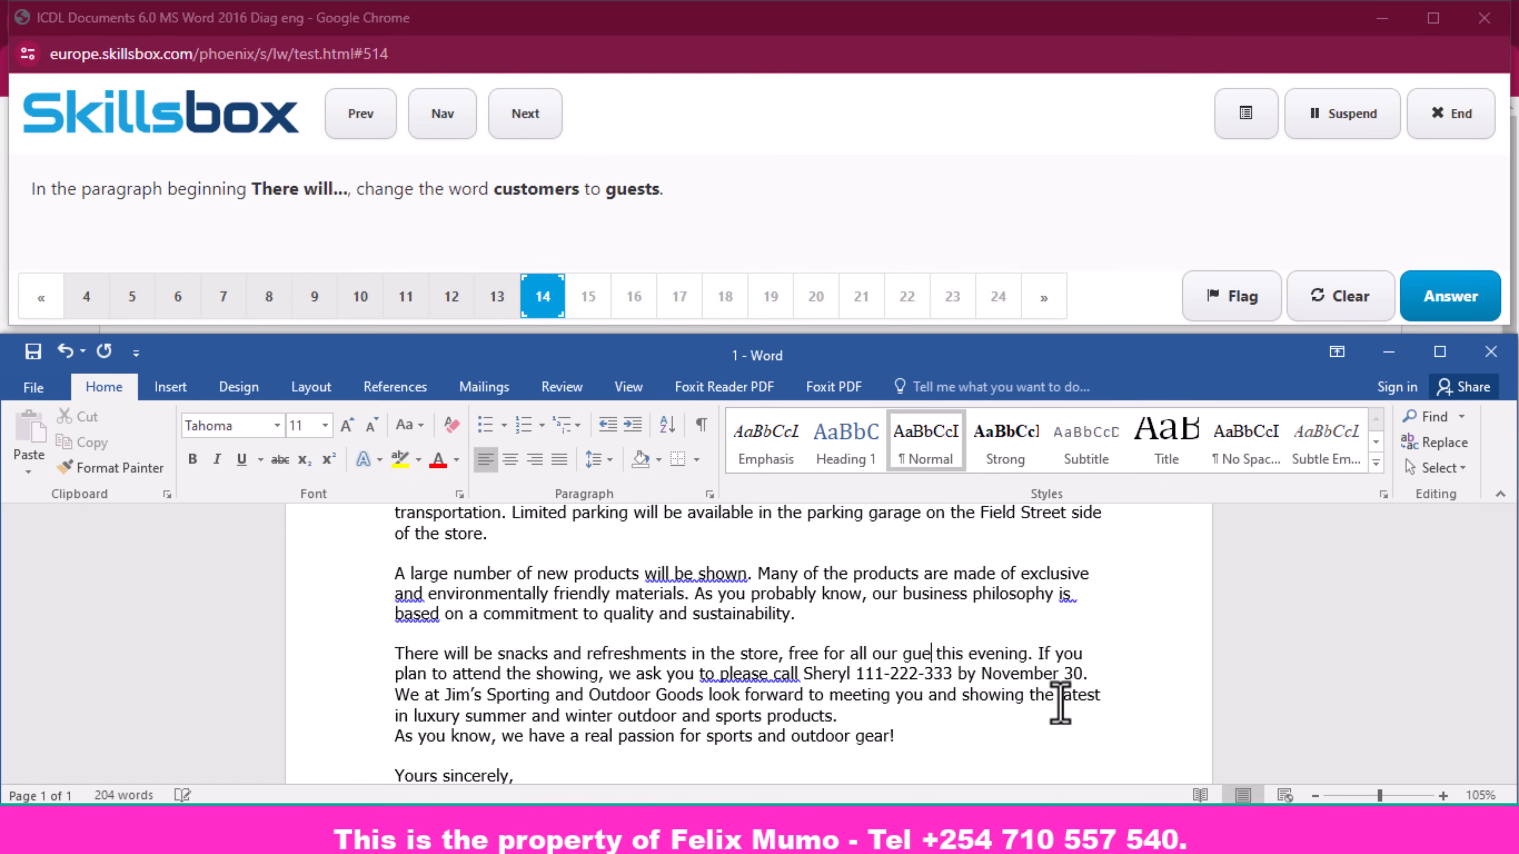
text(s)
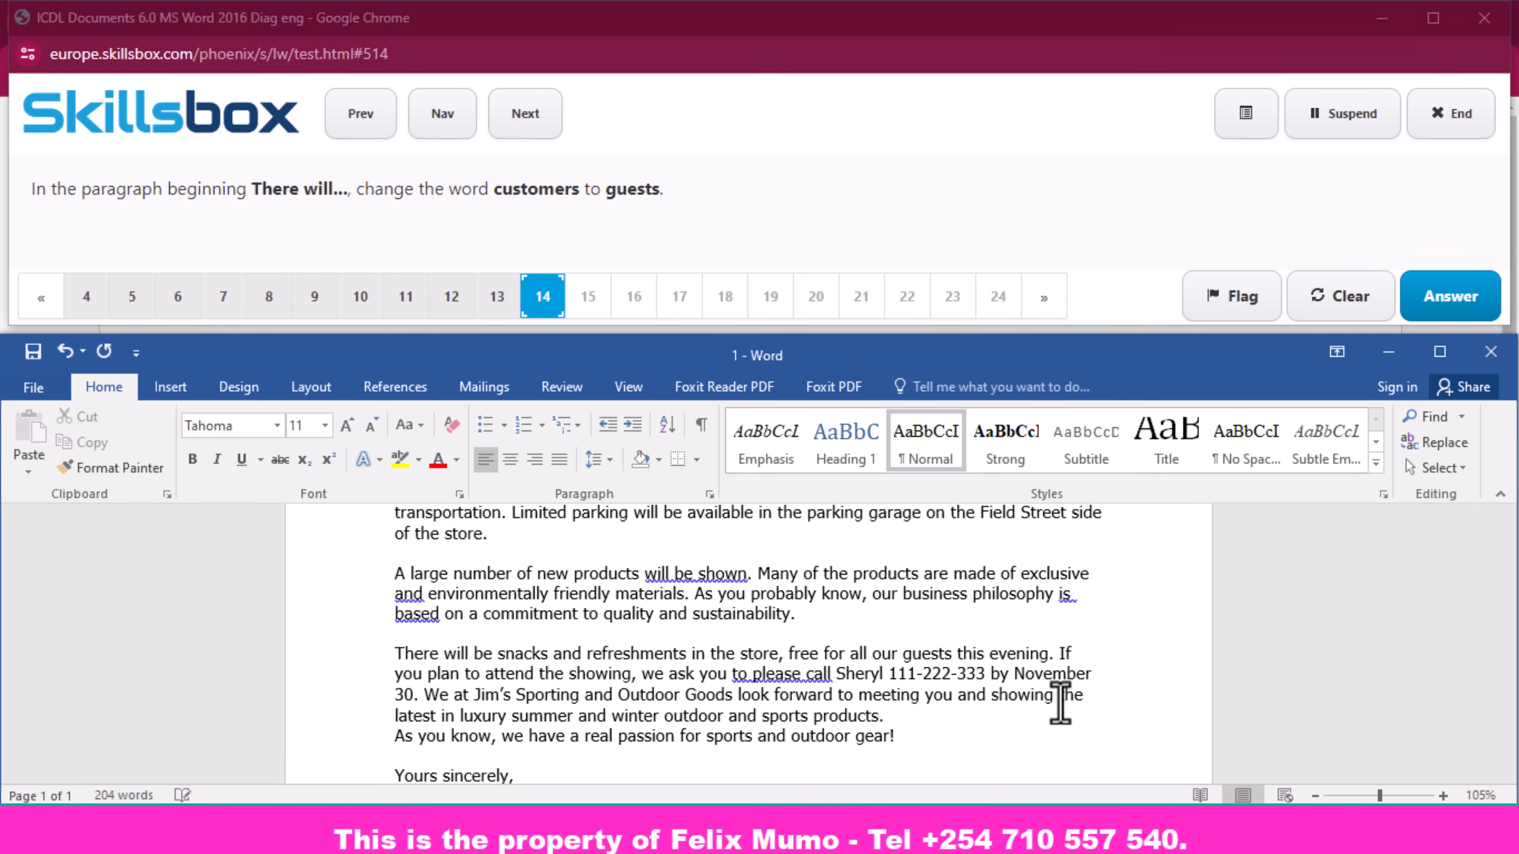
click(1438, 299)
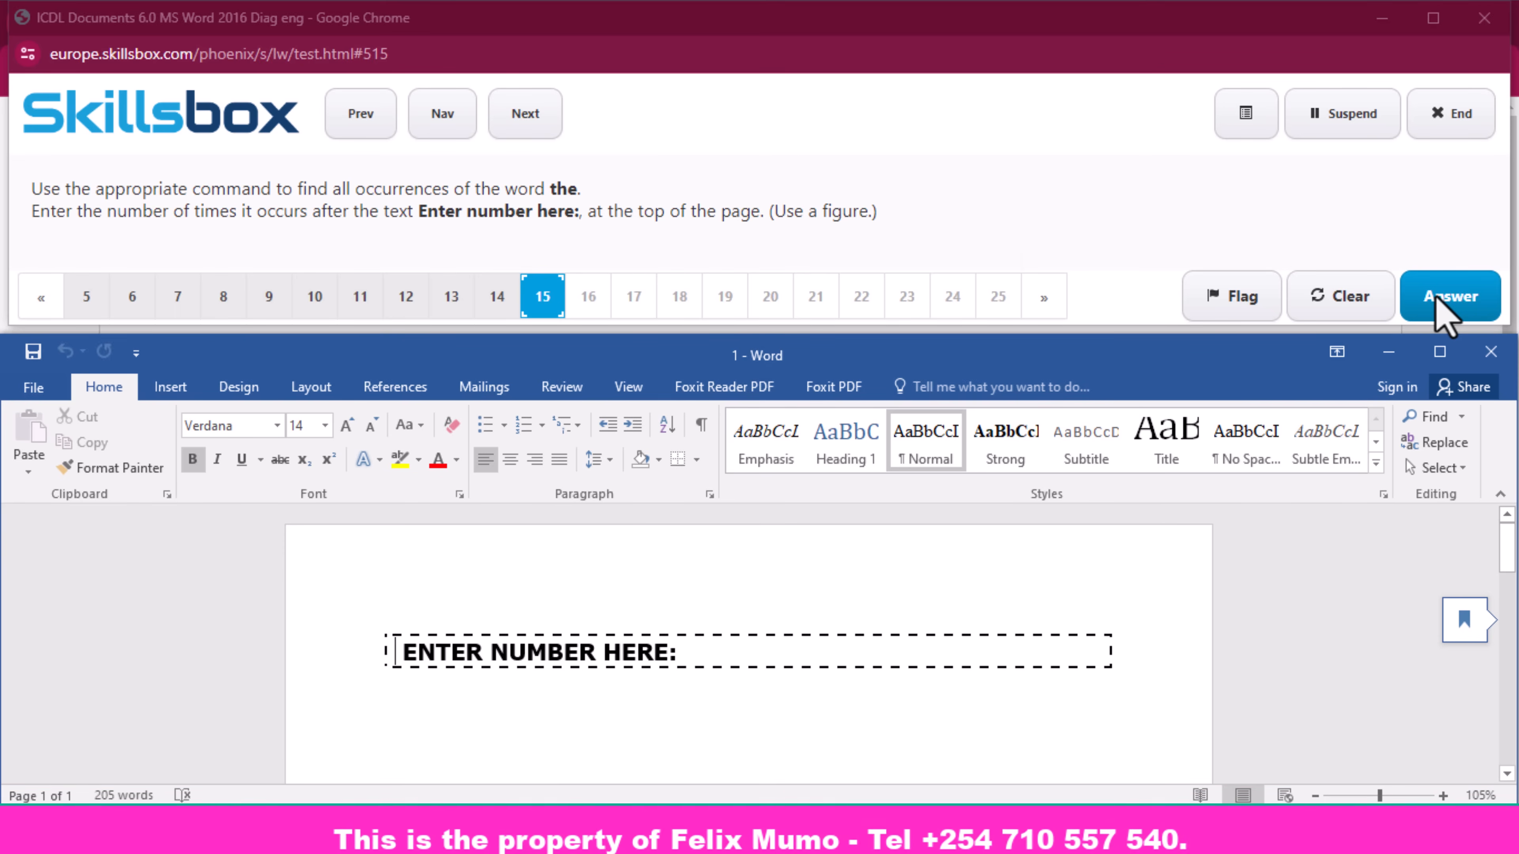
- Find all occurrences of the word the, and submit question 15 with 9 entered after "Enter number here:"
click(1429, 415)
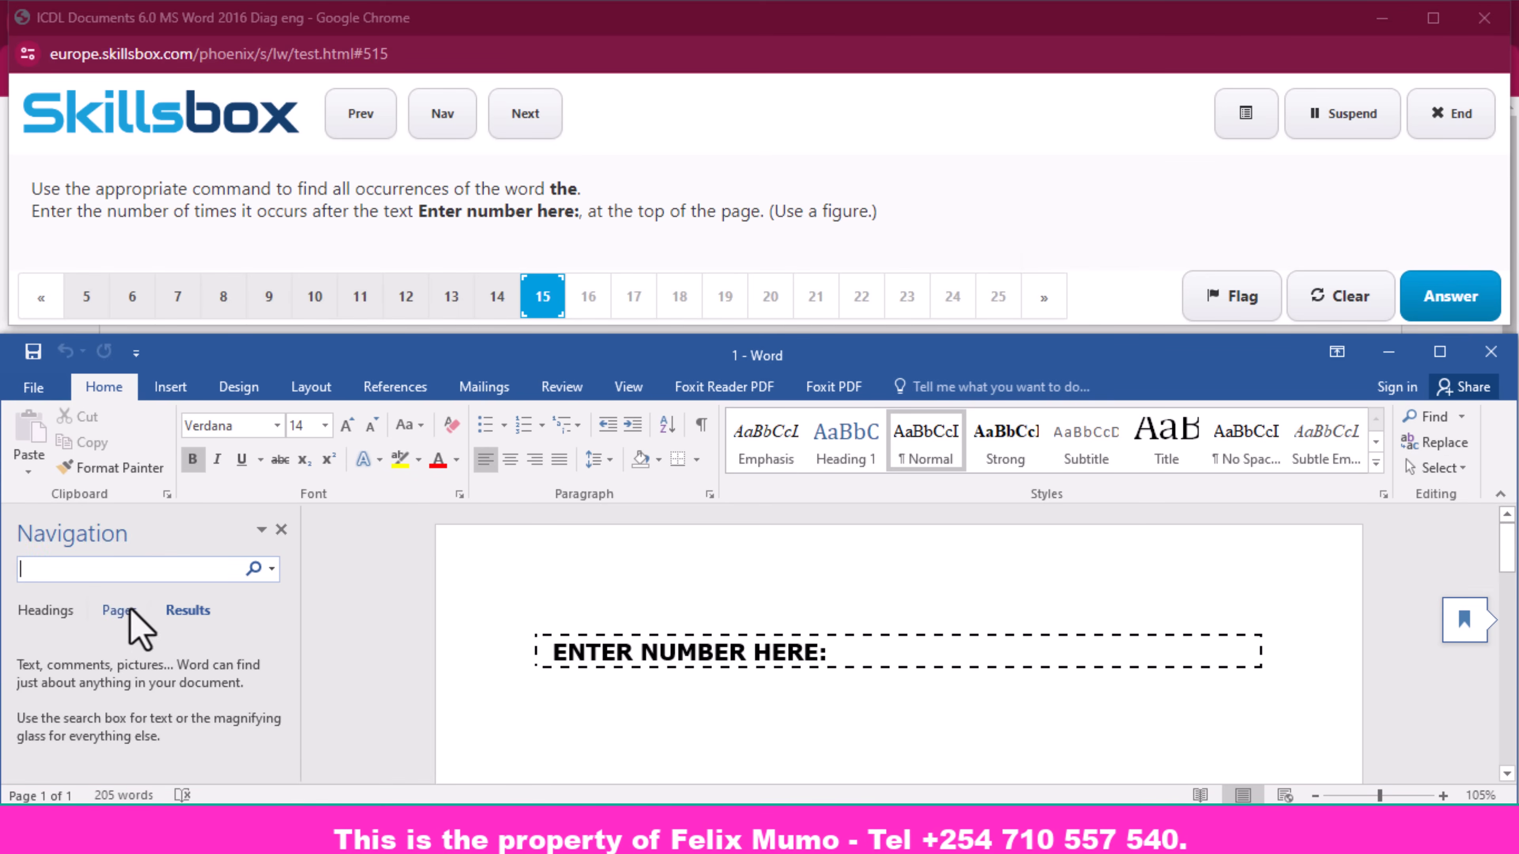
text(th)
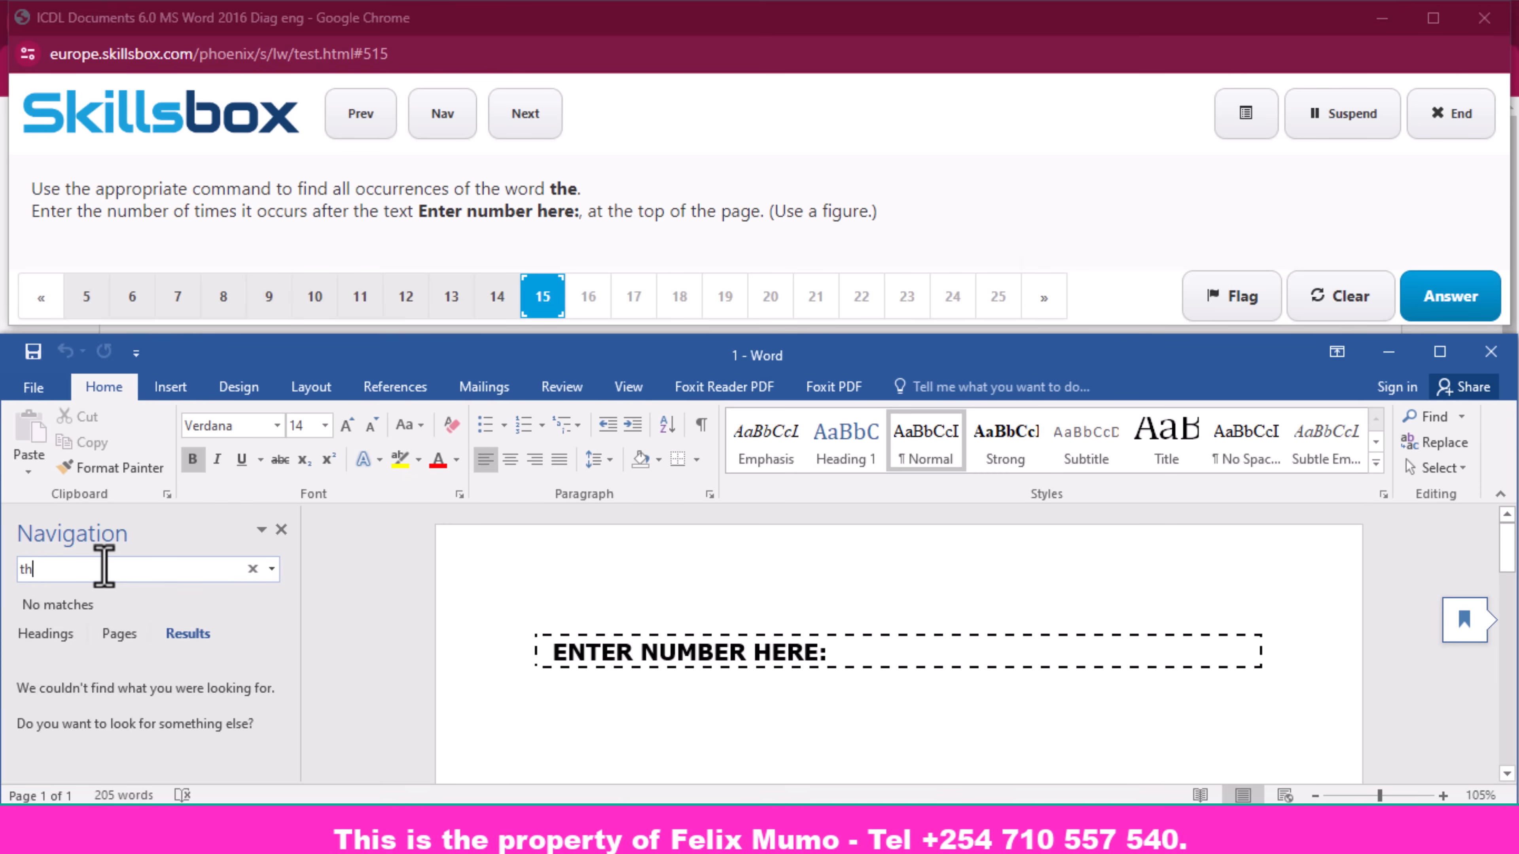
text(e)
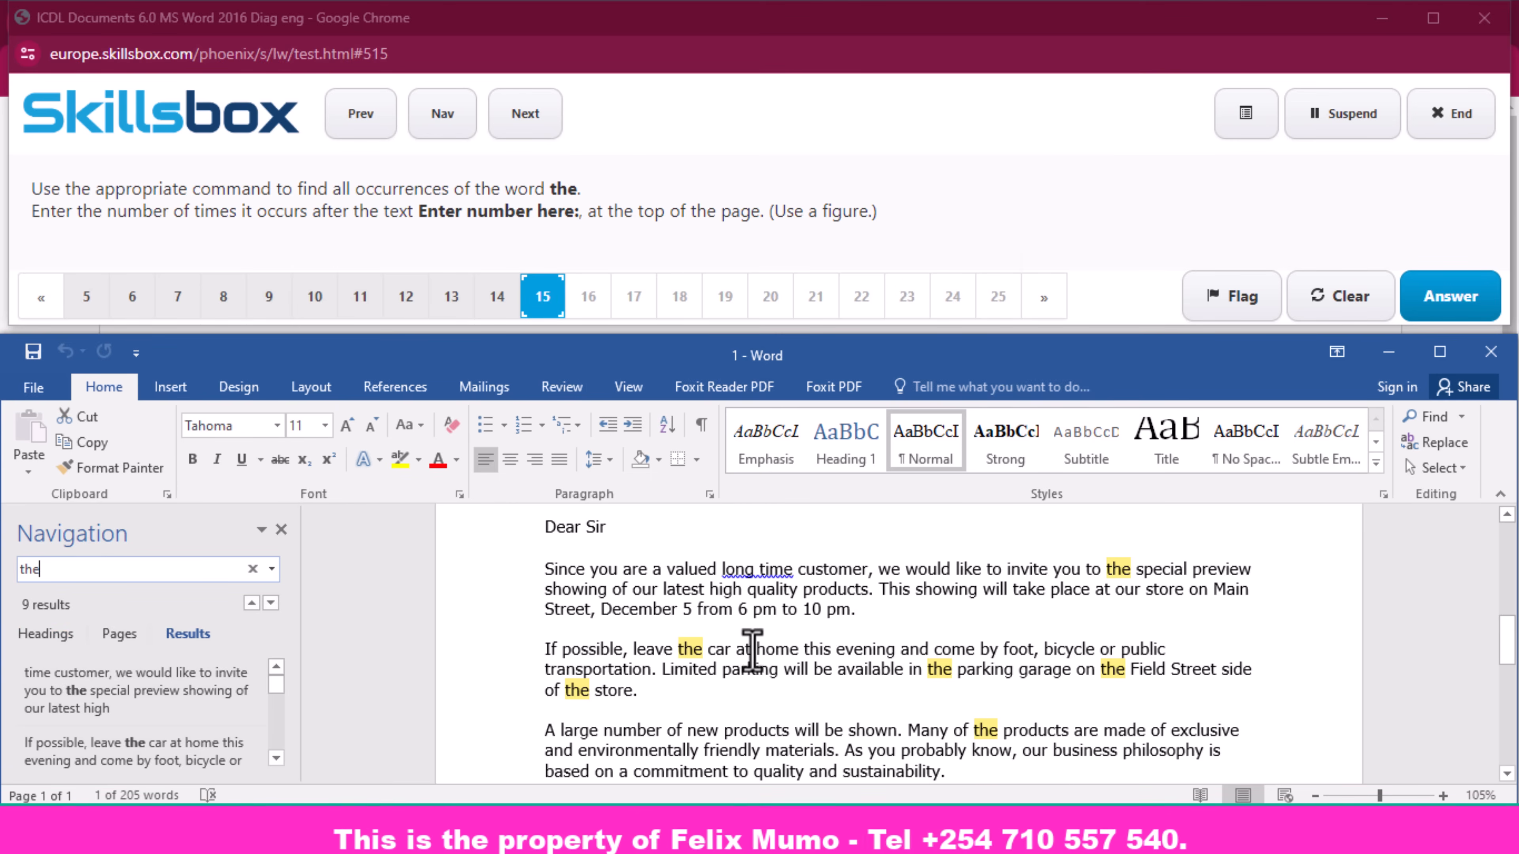
scroll(752, 653, up, 6)
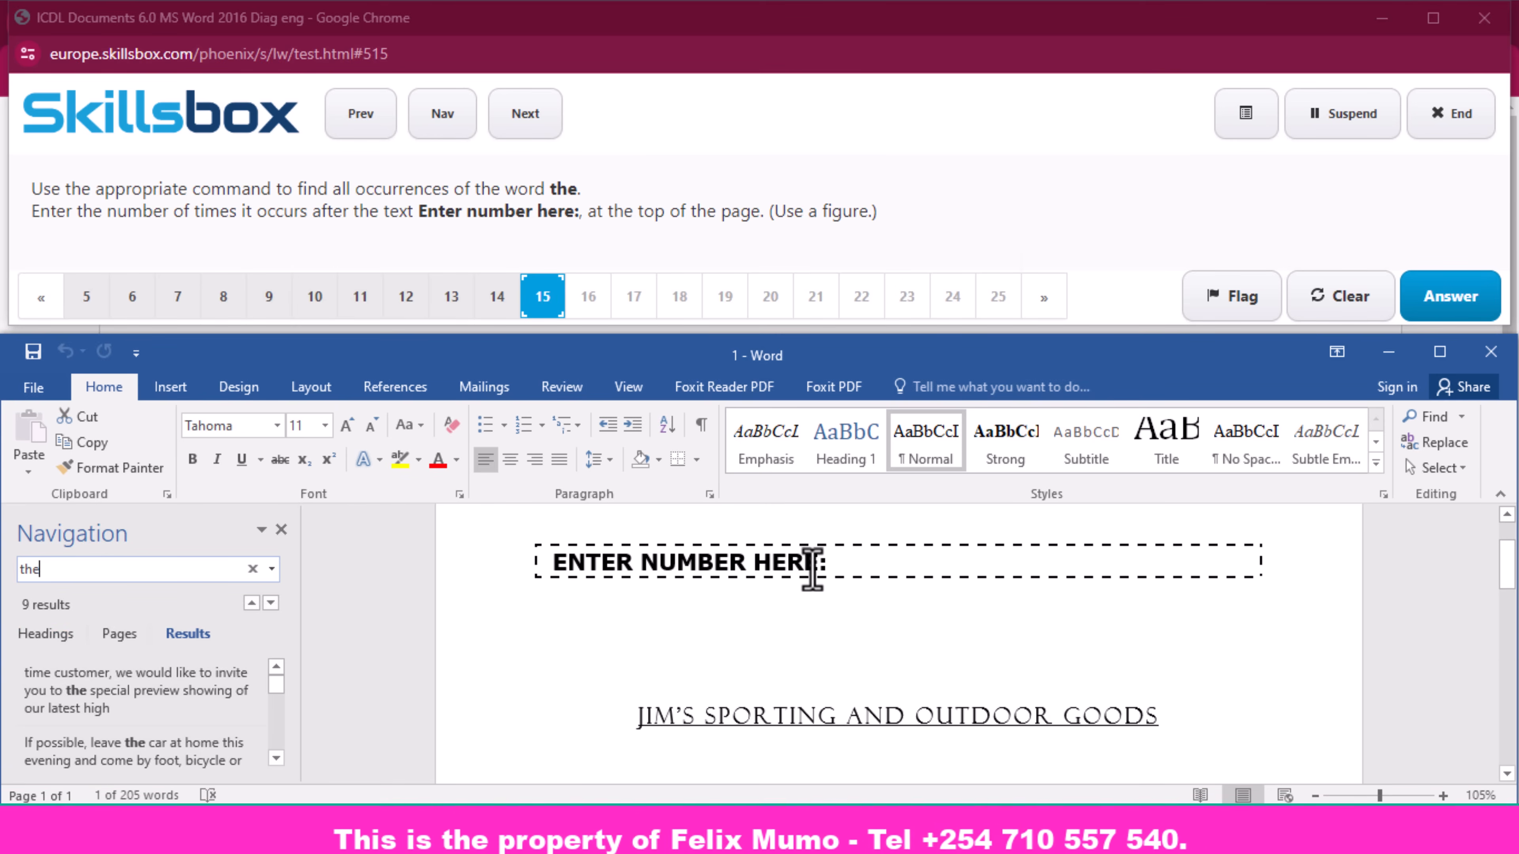
click(884, 565)
text(9)
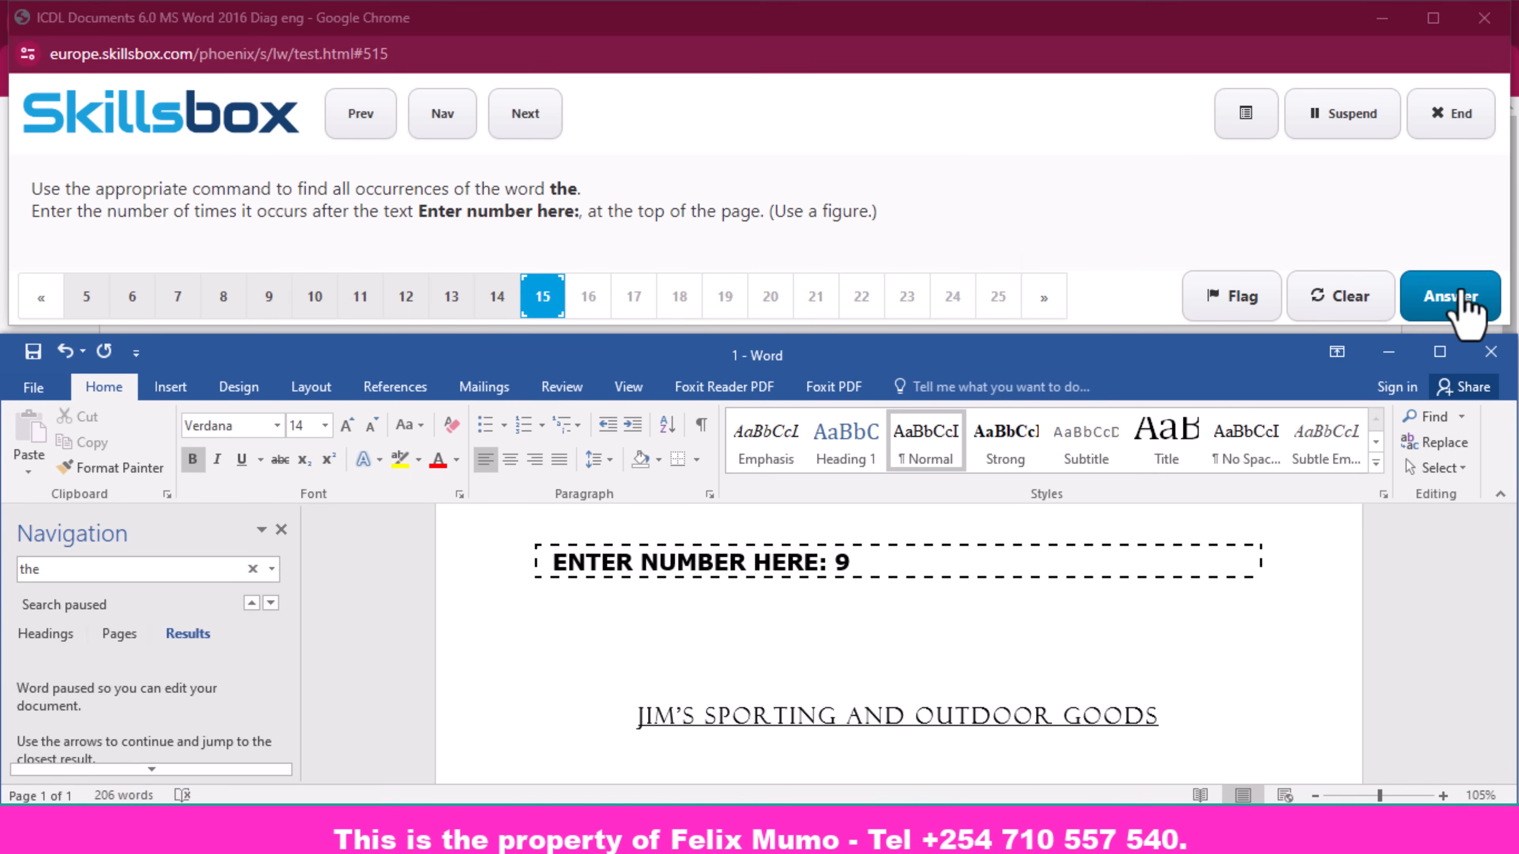
click(1458, 304)
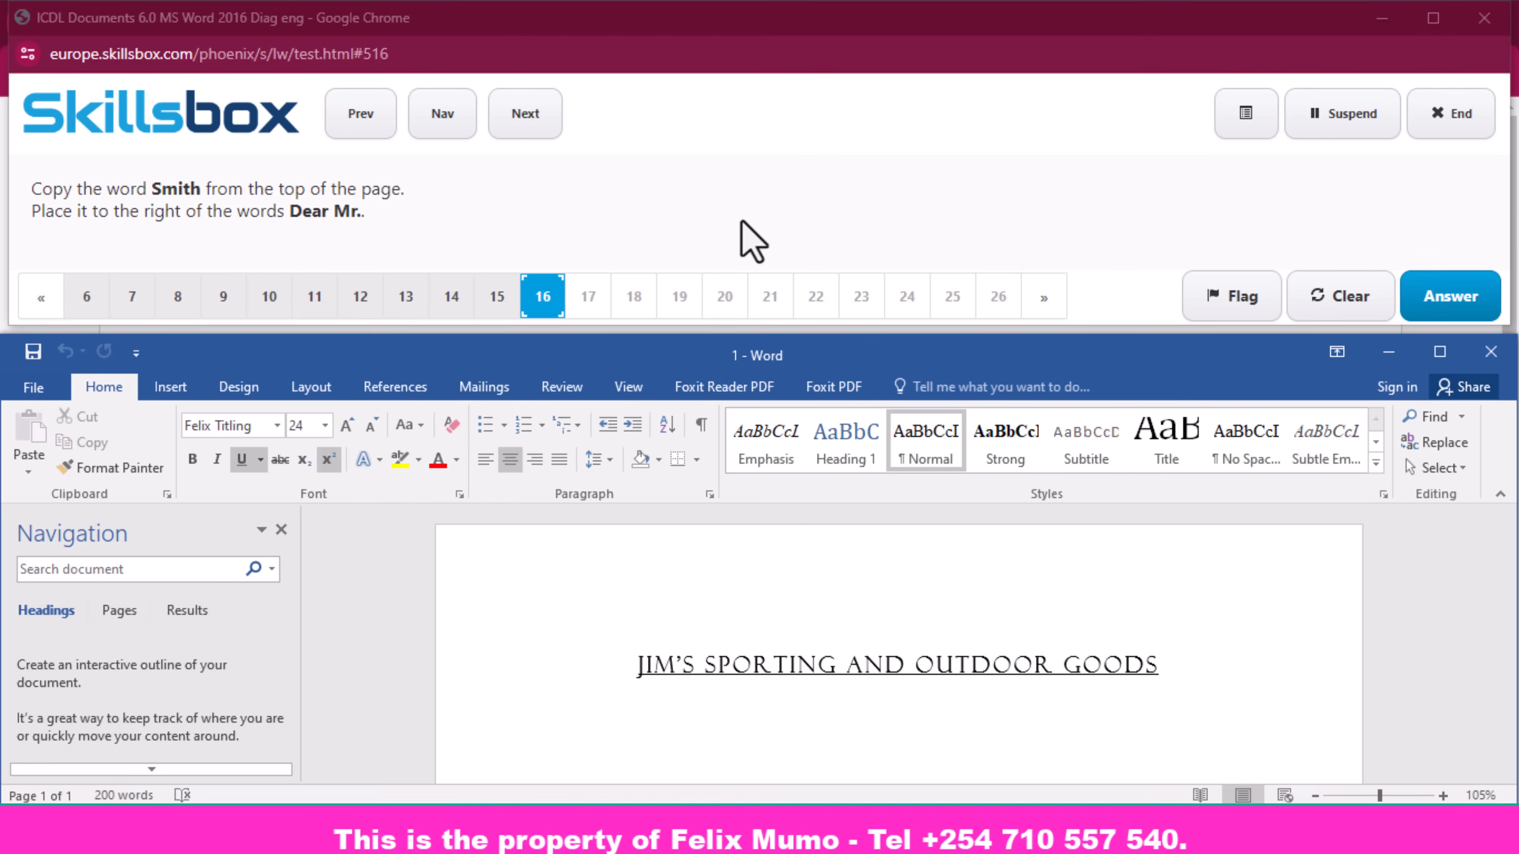
- Copy the surname from the letter's address block, paste it to the right of "Dear Mr." and submit the answer to question 16
scroll(539, 511, down, 2)
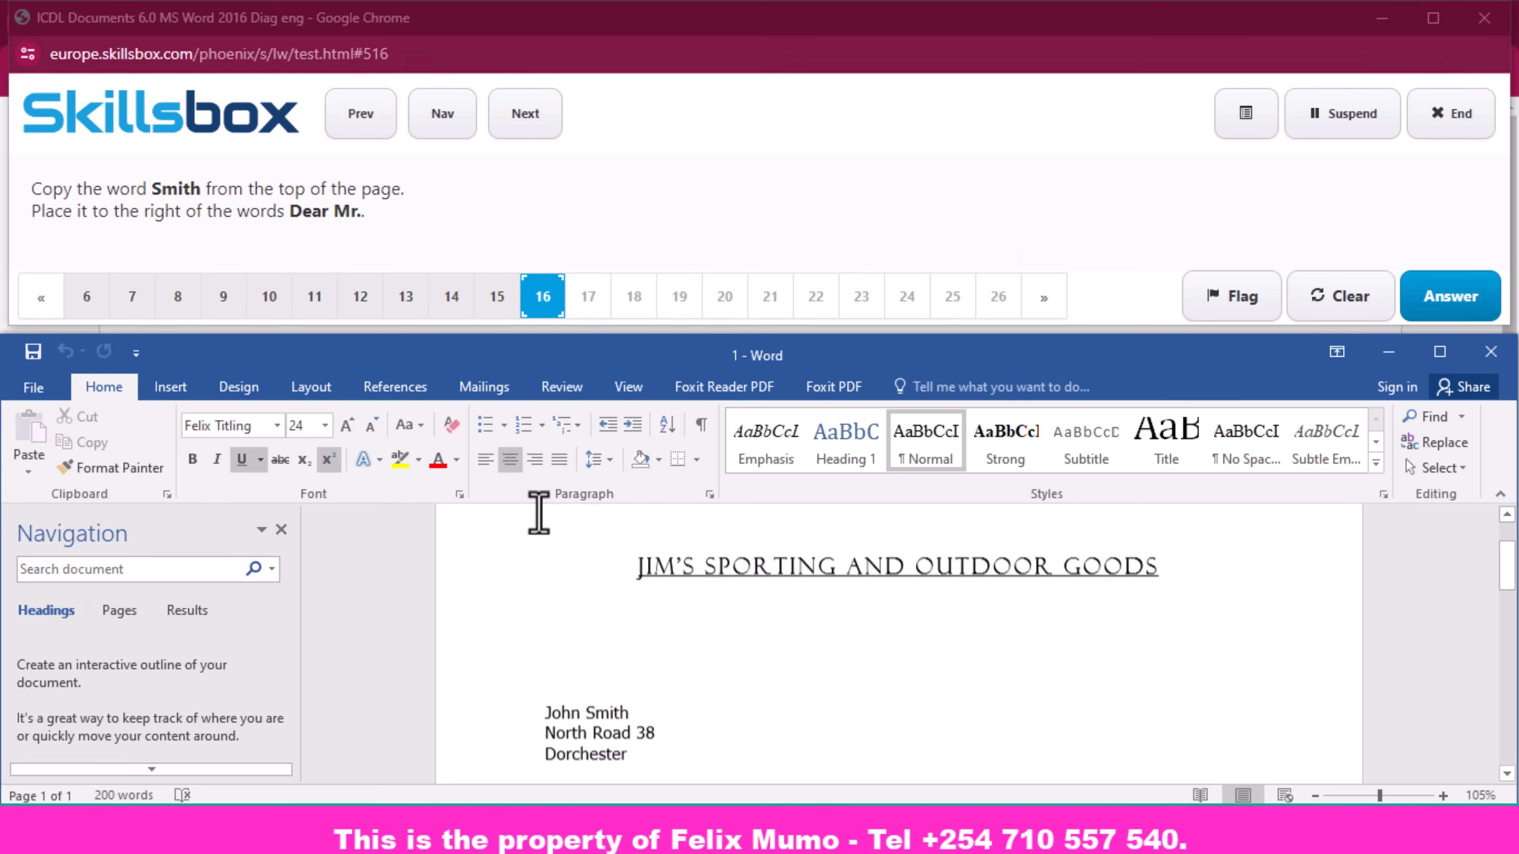
scroll(538, 512, down, 1)
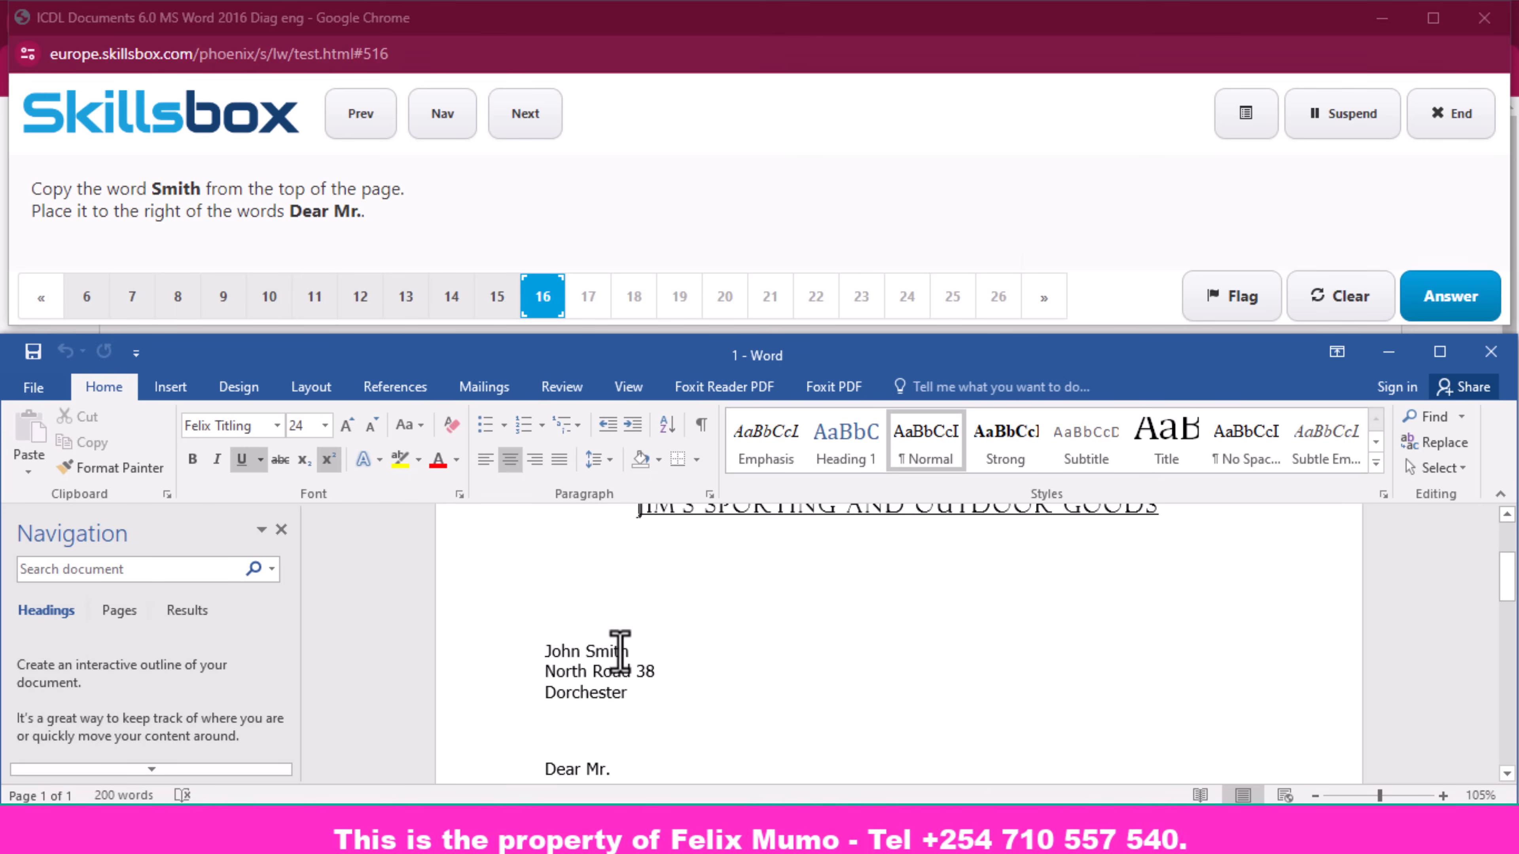
mouse_move(629, 660)
mouse_down()
mouse_move(606, 652)
mouse_move(610, 675)
mouse_move(609, 651)
mouse_move(629, 651)
mouse_up()
click(595, 655)
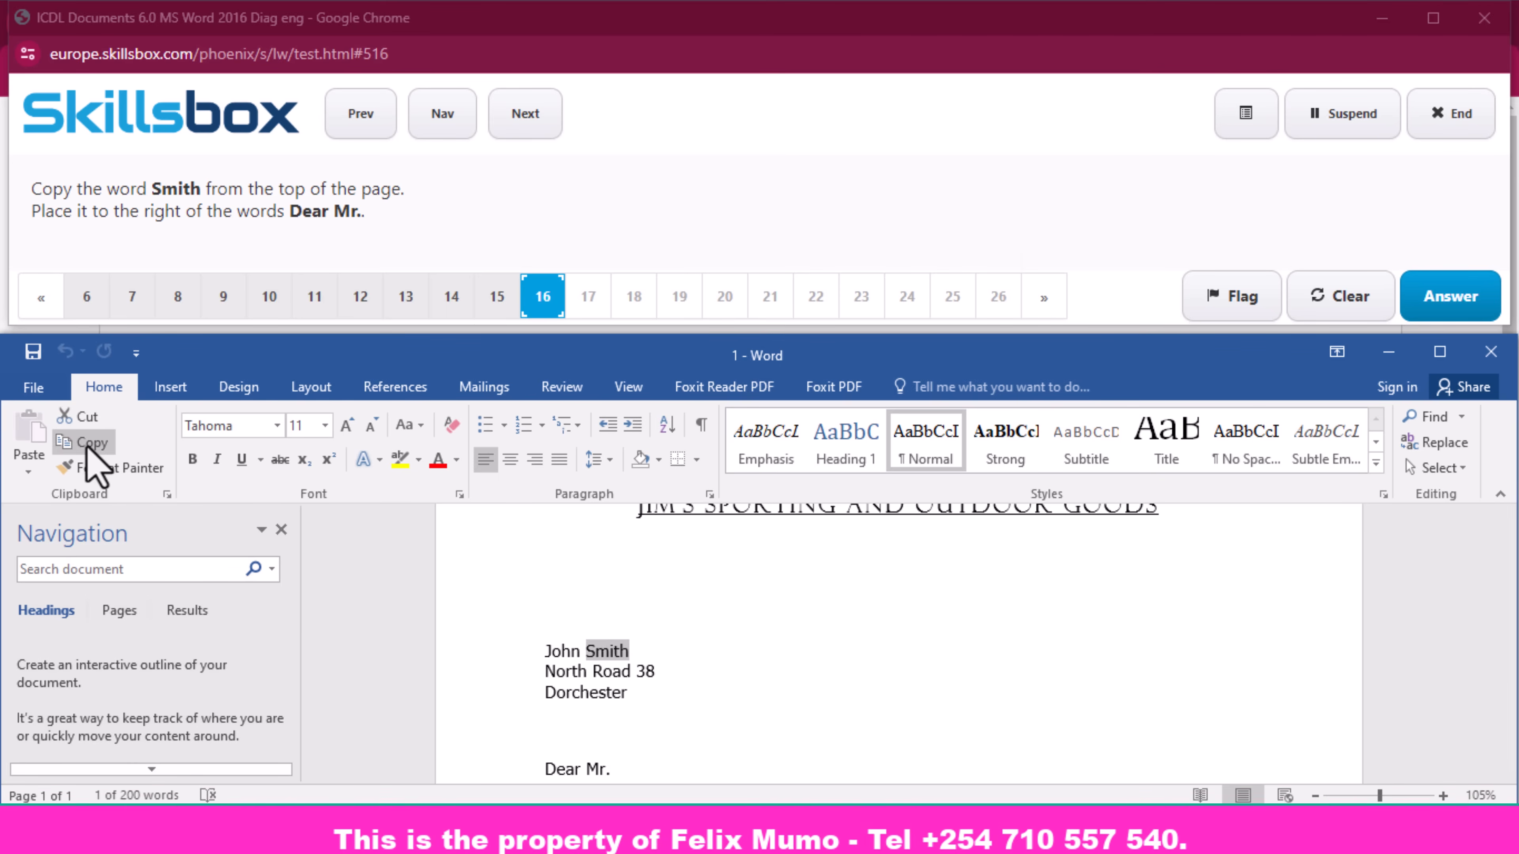
click(89, 443)
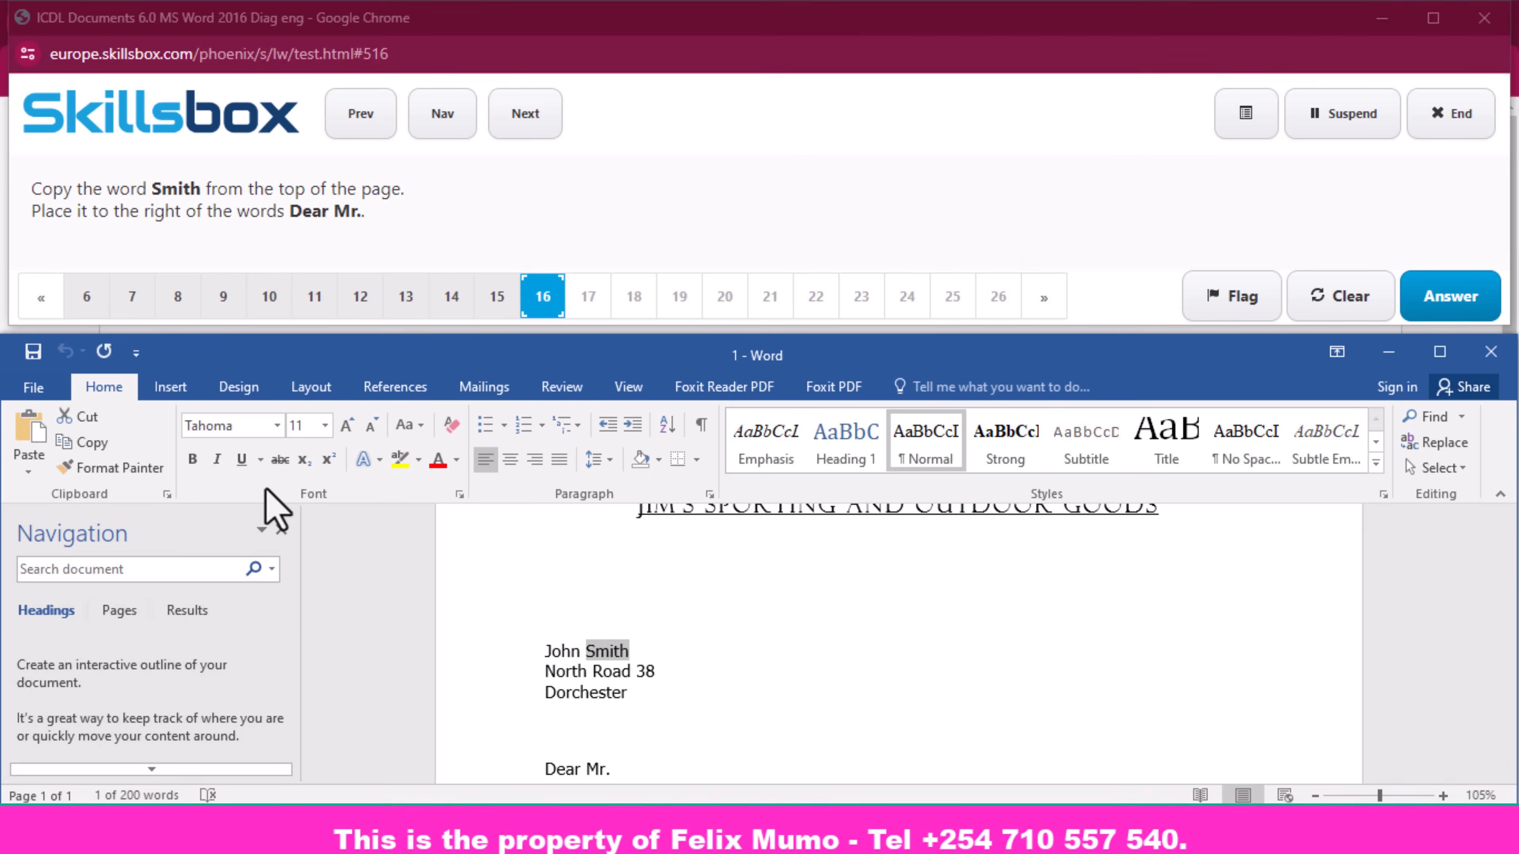
scroll(533, 598, down, 4)
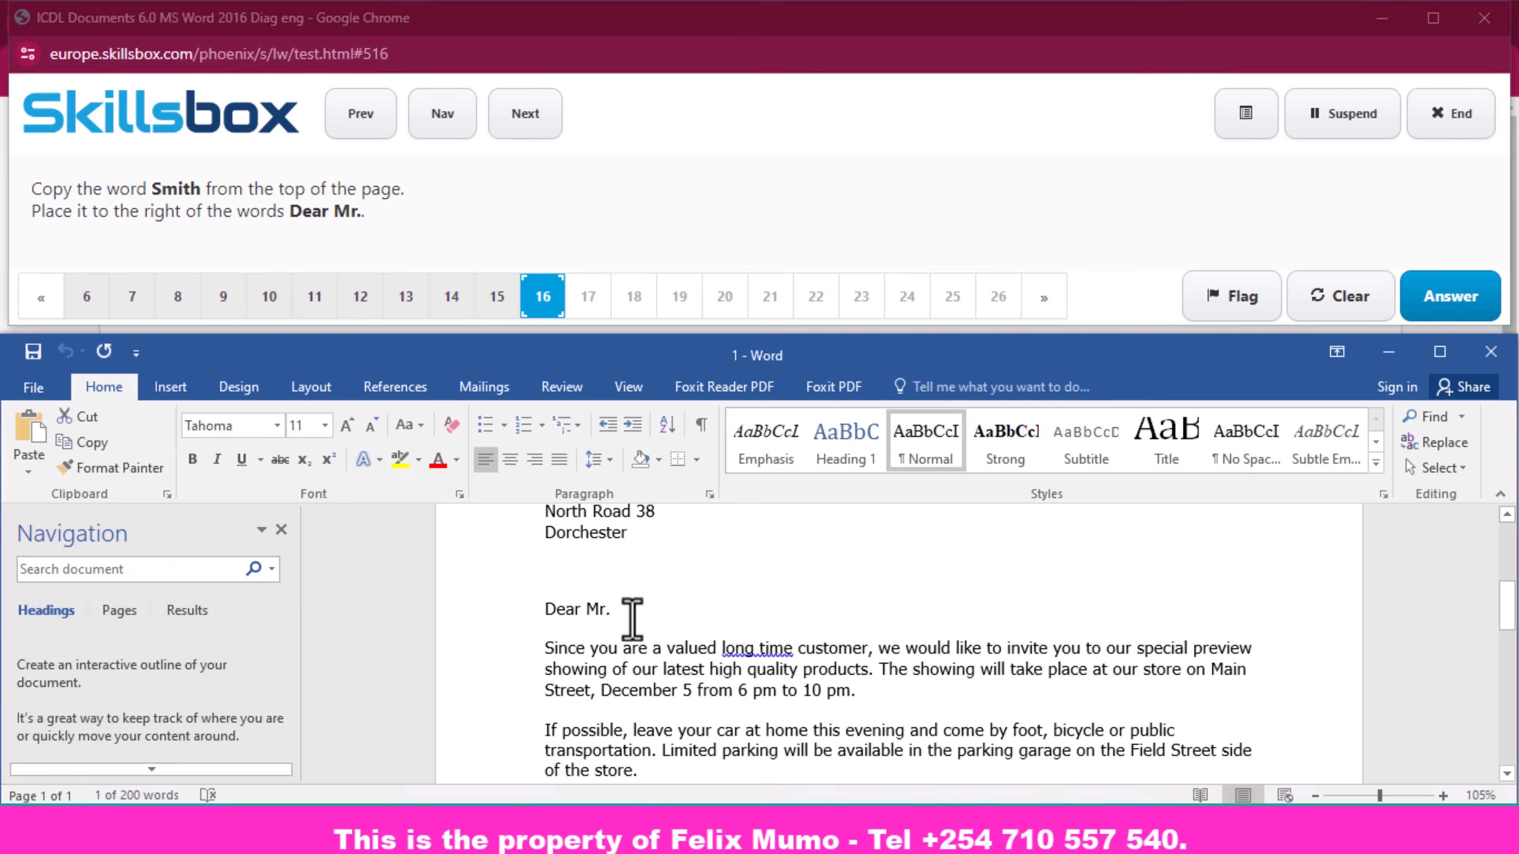
click(632, 616)
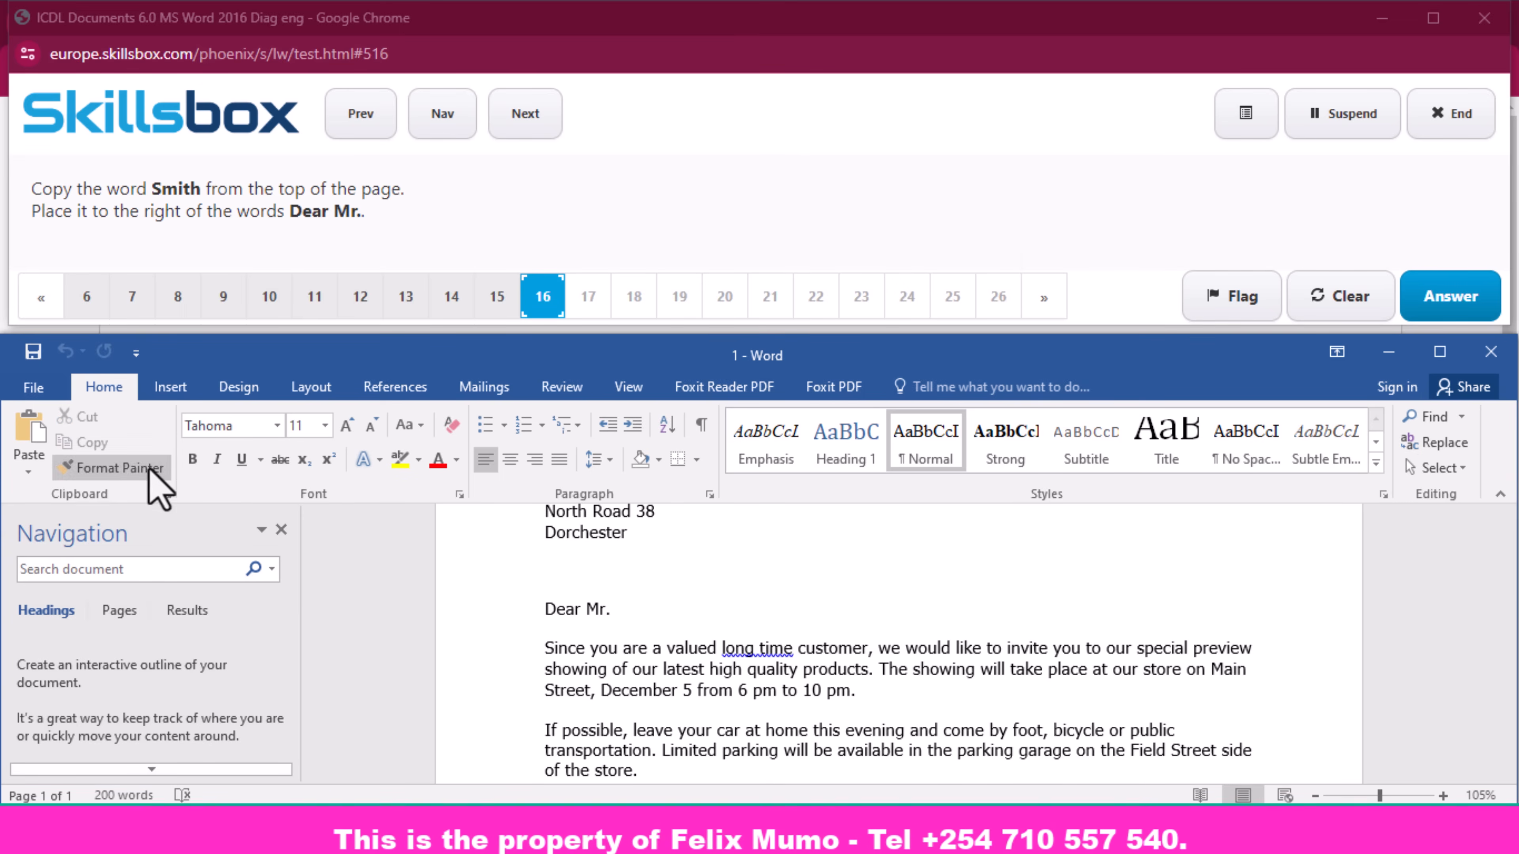
click(27, 471)
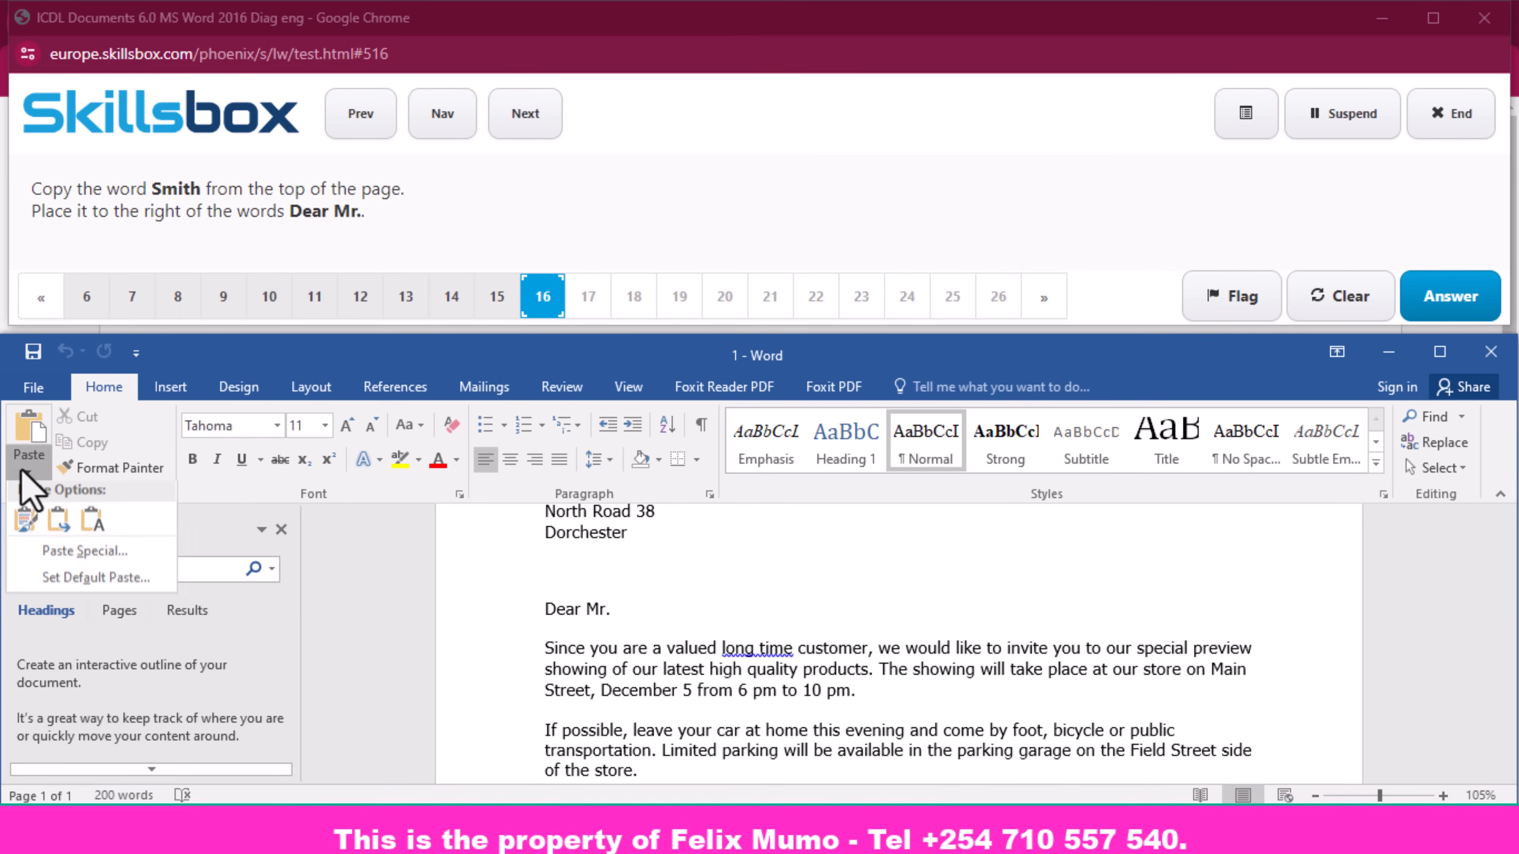
click(25, 521)
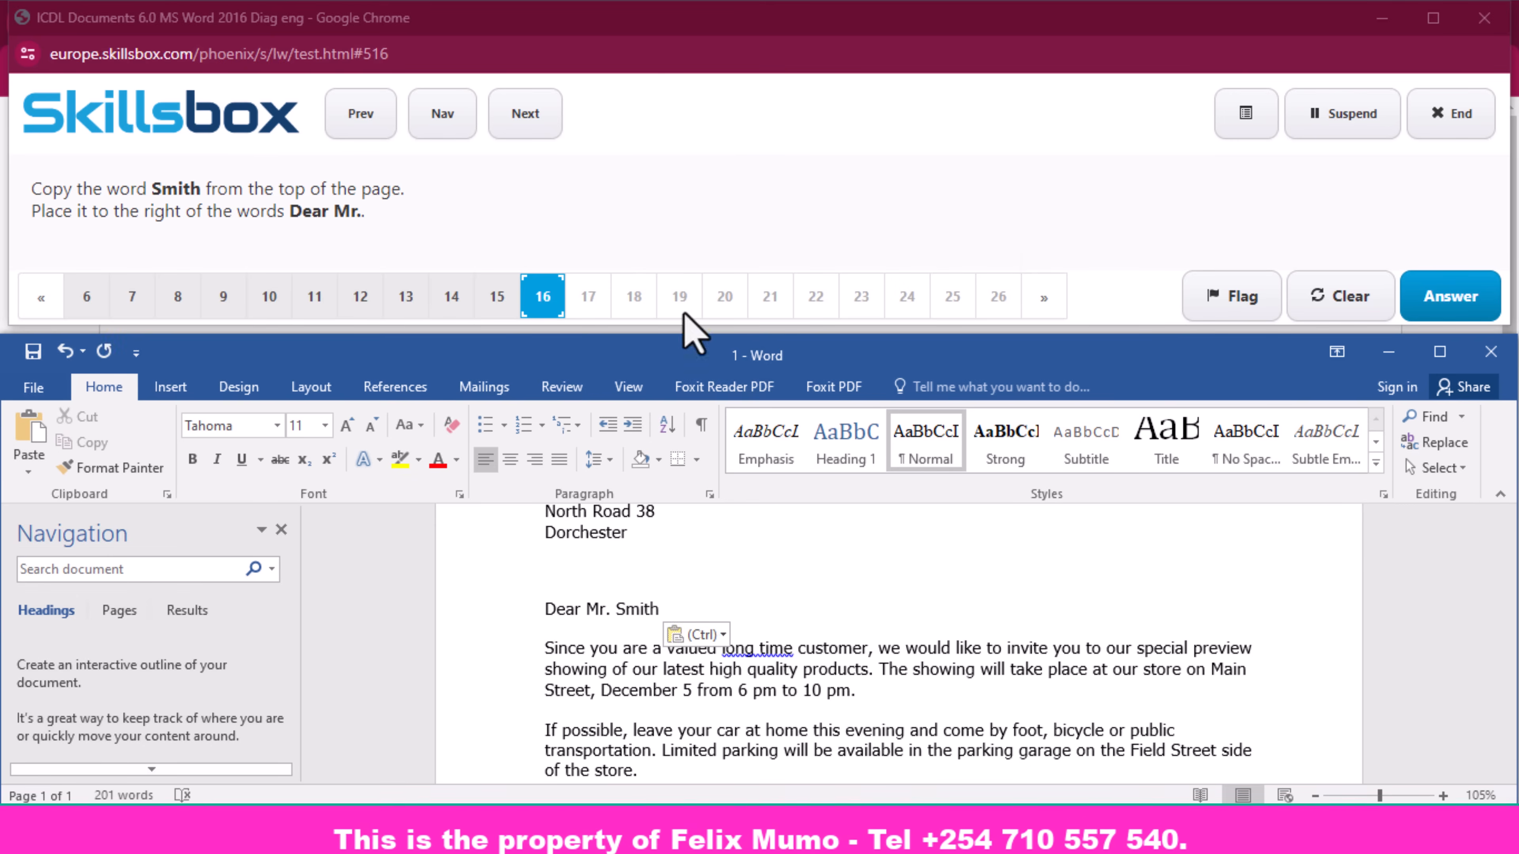
click(1477, 315)
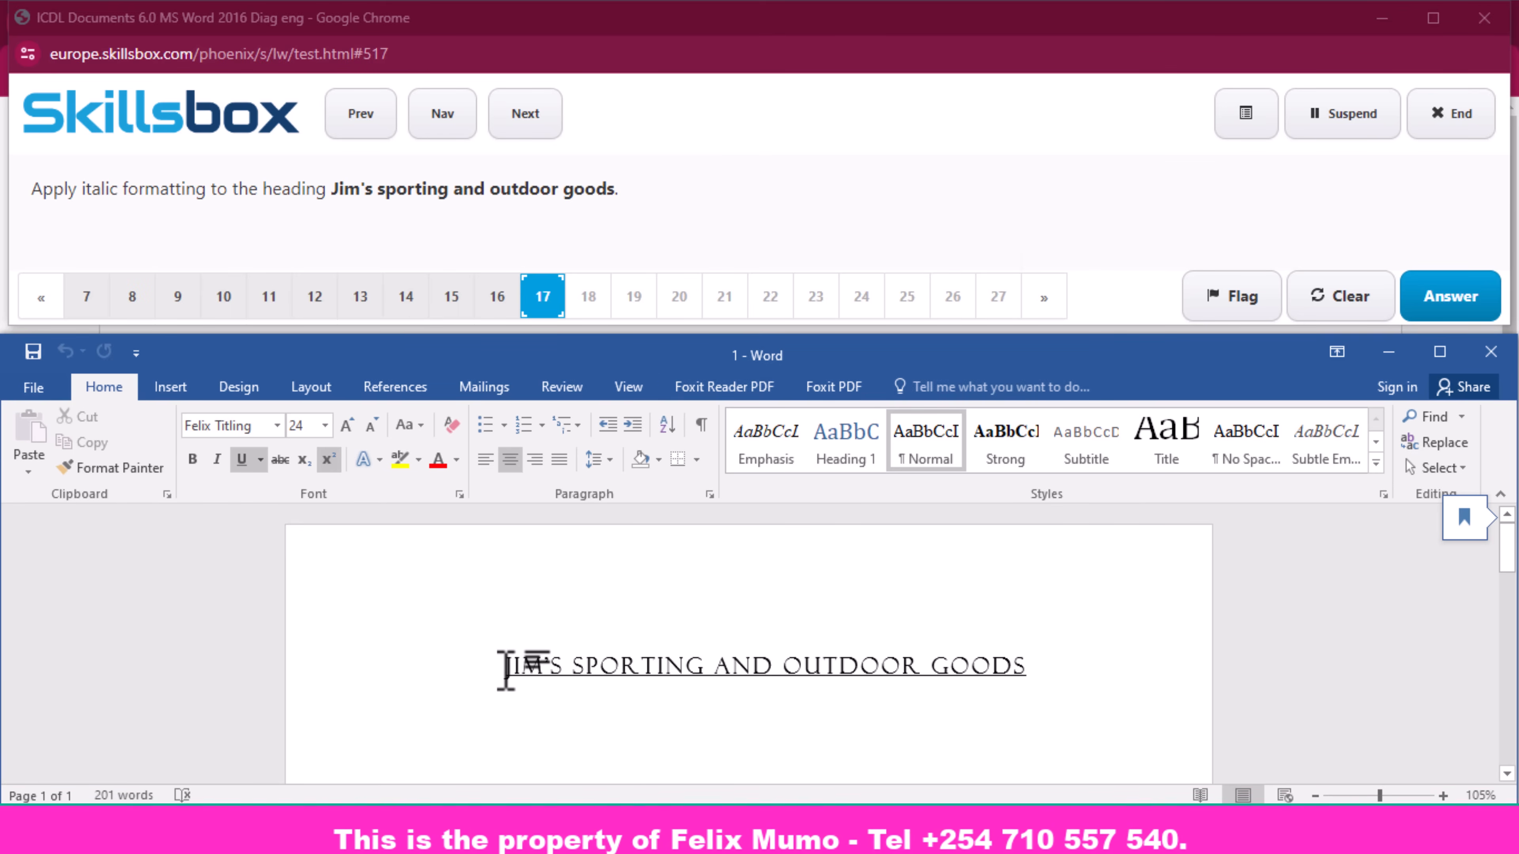
- Apply italic formatting to the heading "Jim's sporting and outdoor goods" and submit the answer to question 17
drag(505, 670, 964, 670)
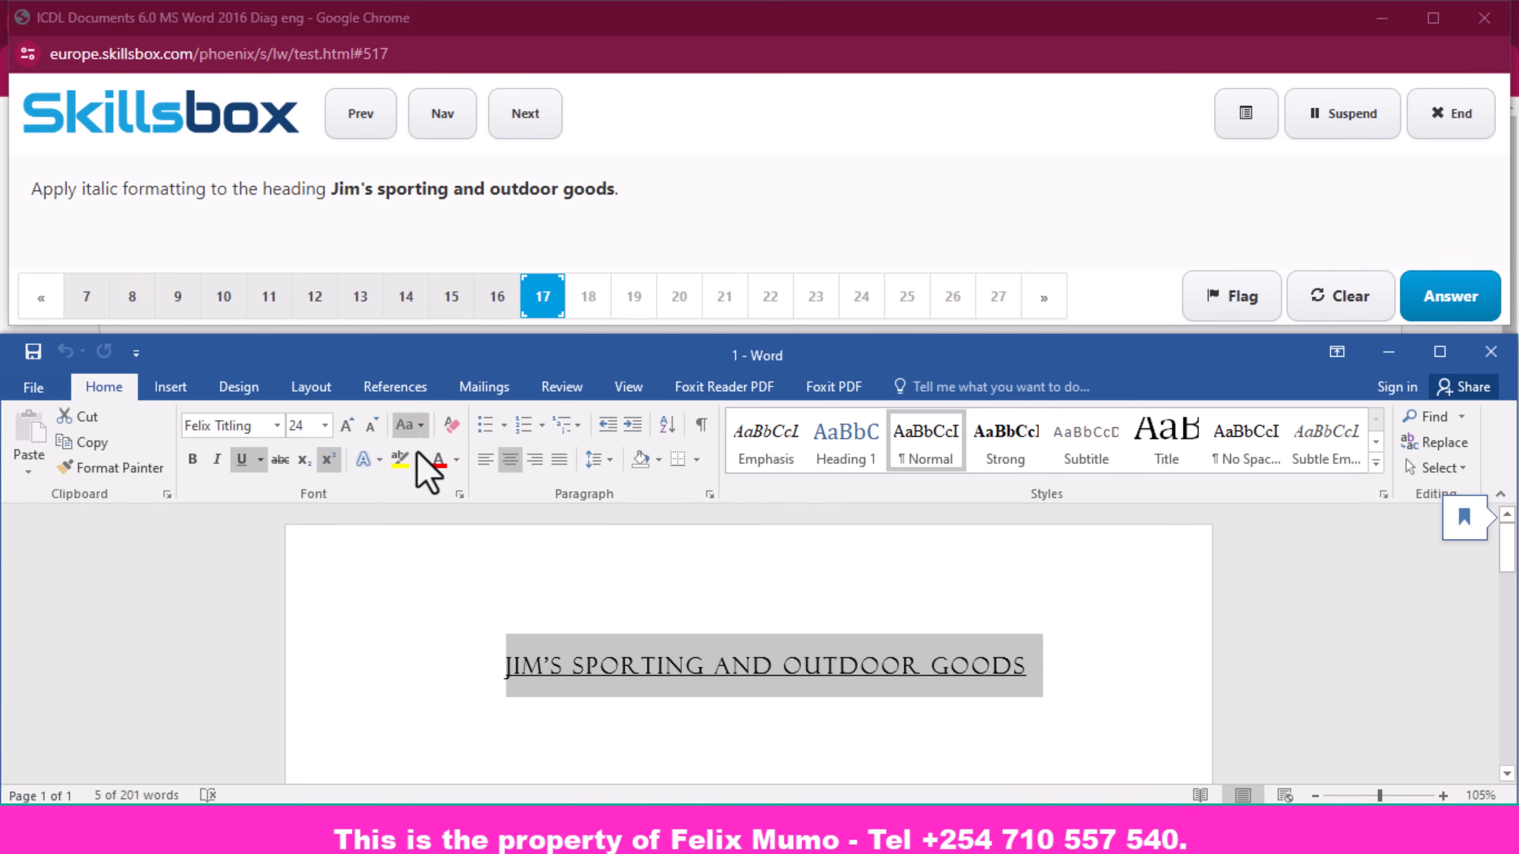
click(219, 460)
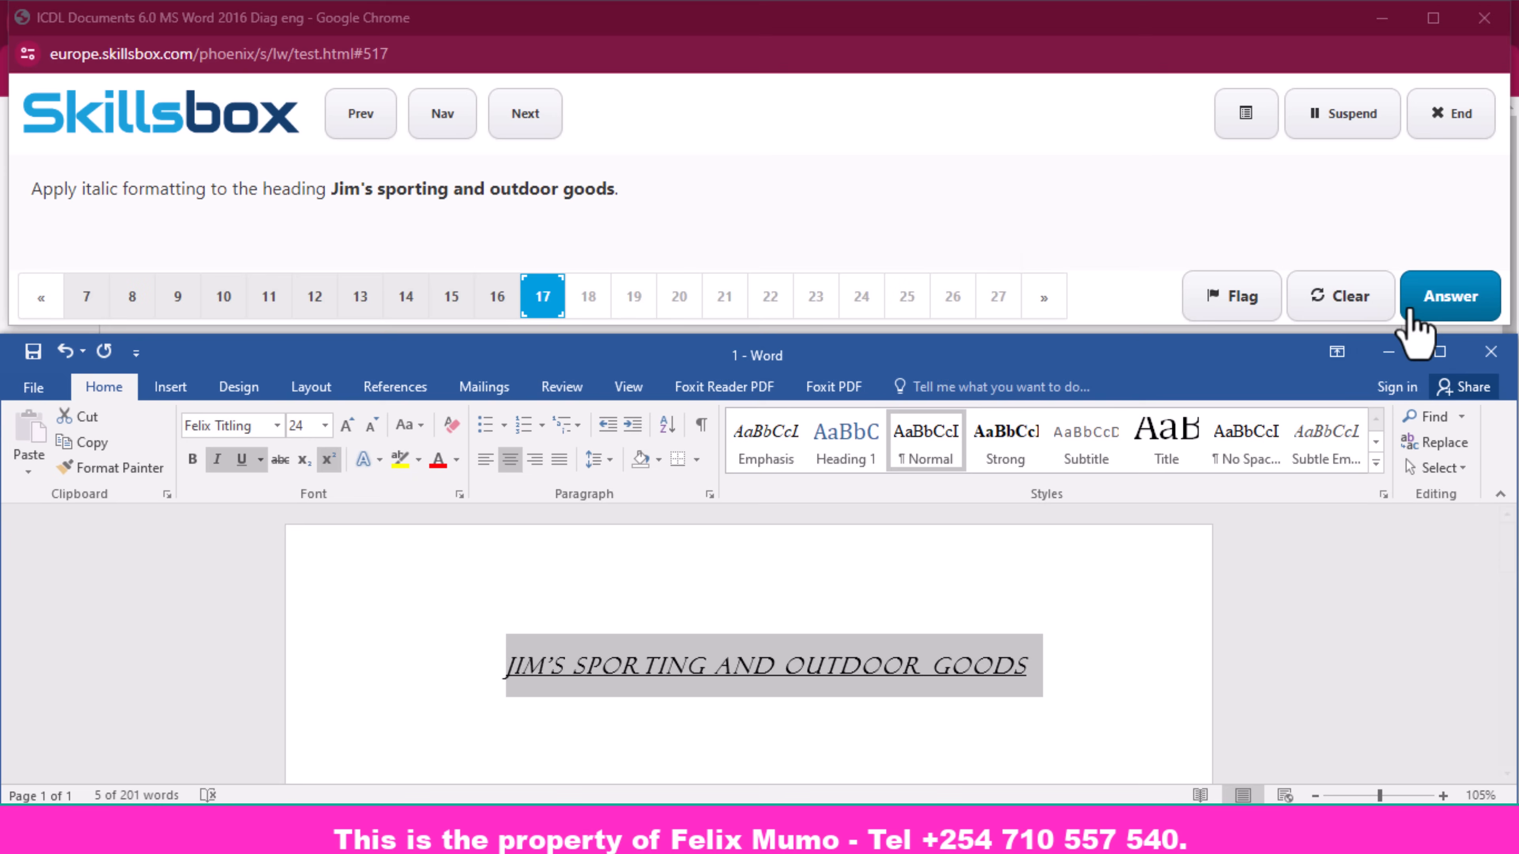
click(1453, 299)
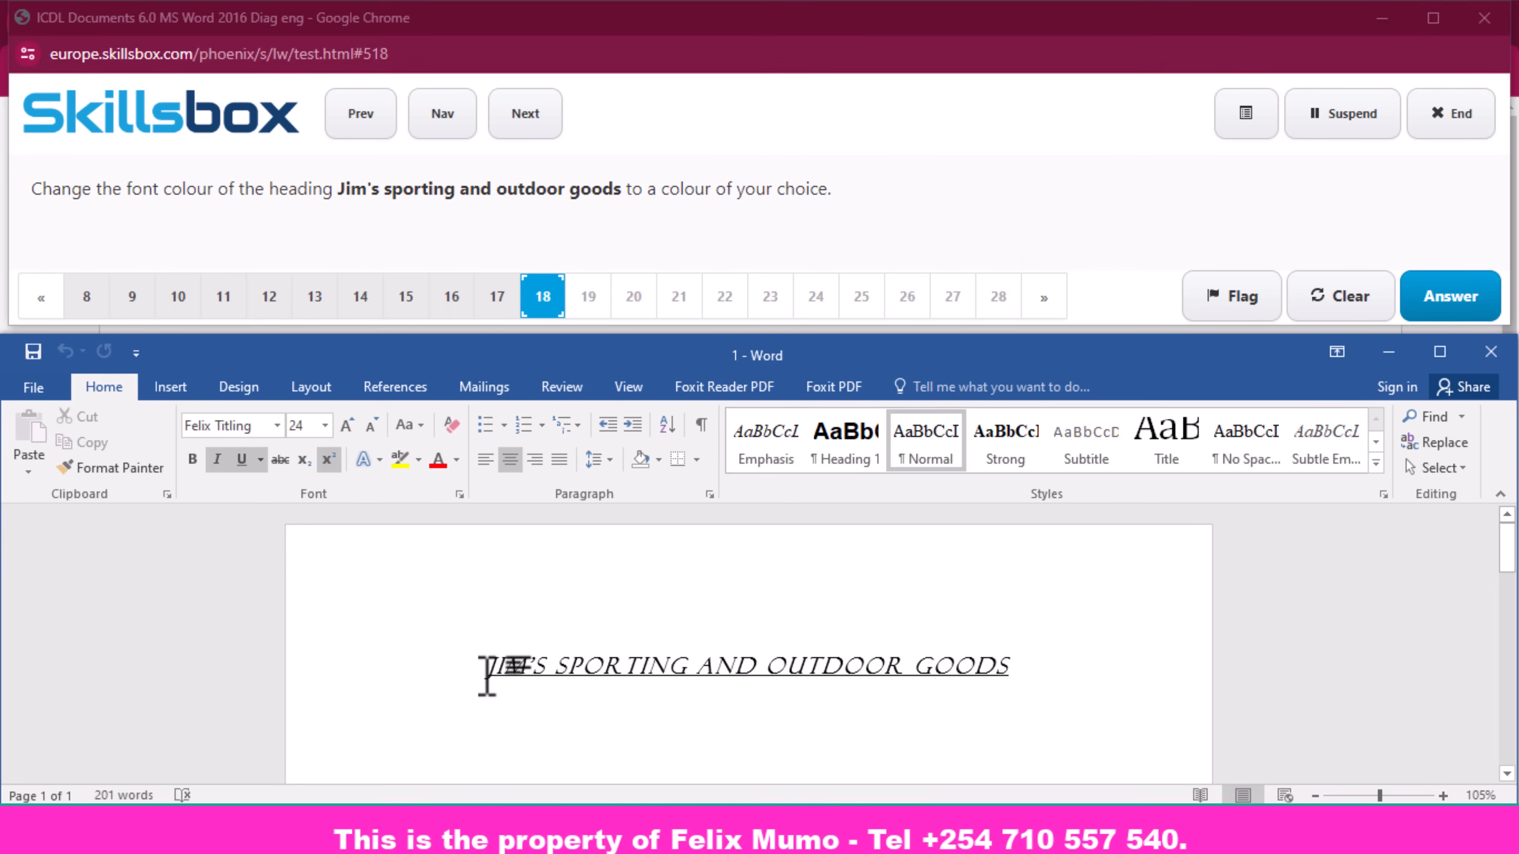
- Change the font colour of the heading "Jim's sporting and outdoor goods" to the standard purple and submit the answer to question 18
drag(515, 668, 987, 672)
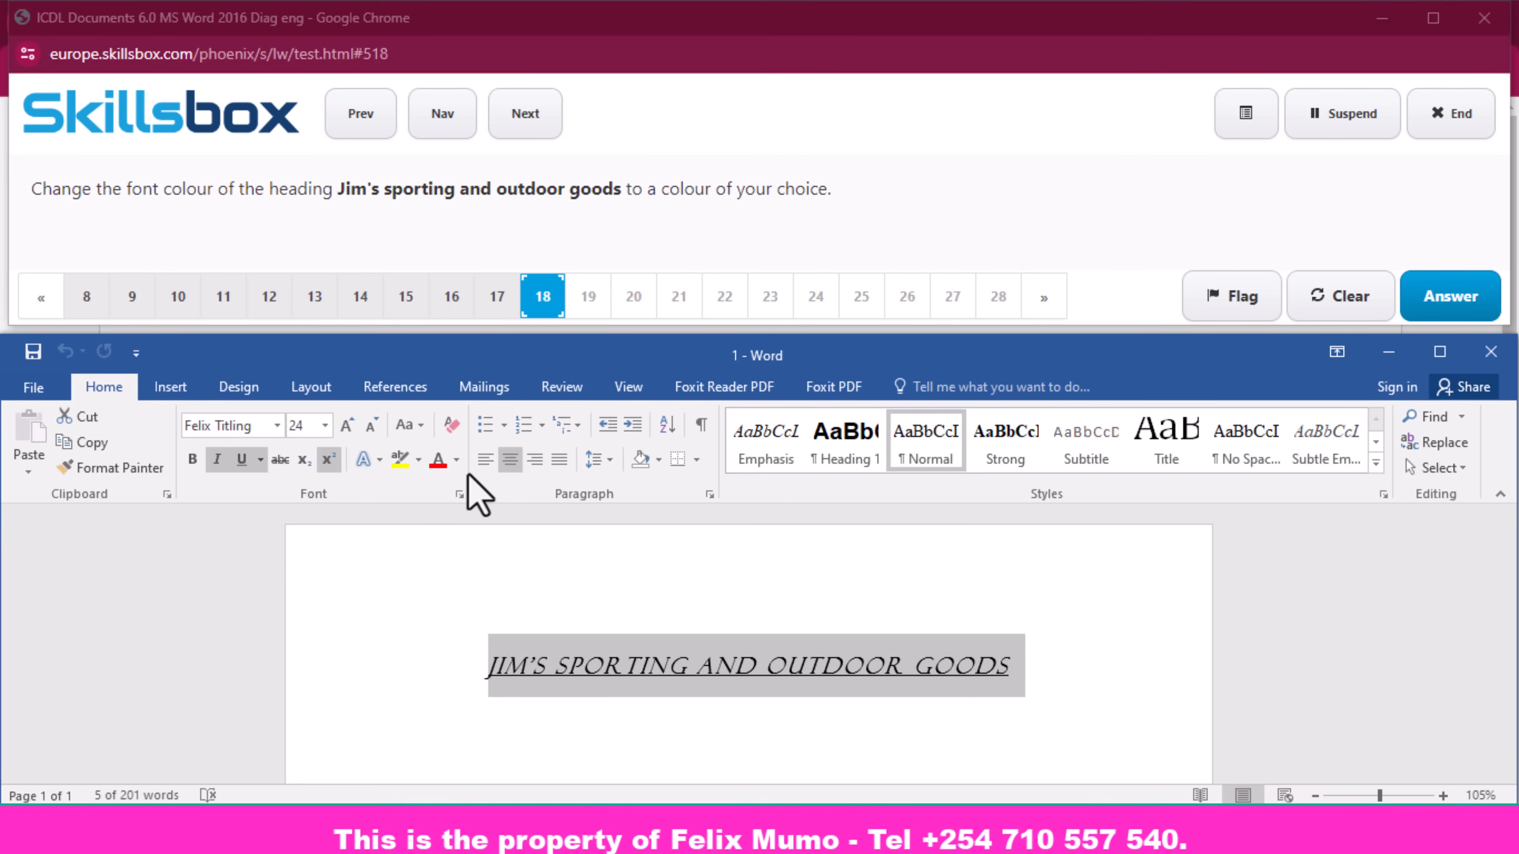
click(455, 460)
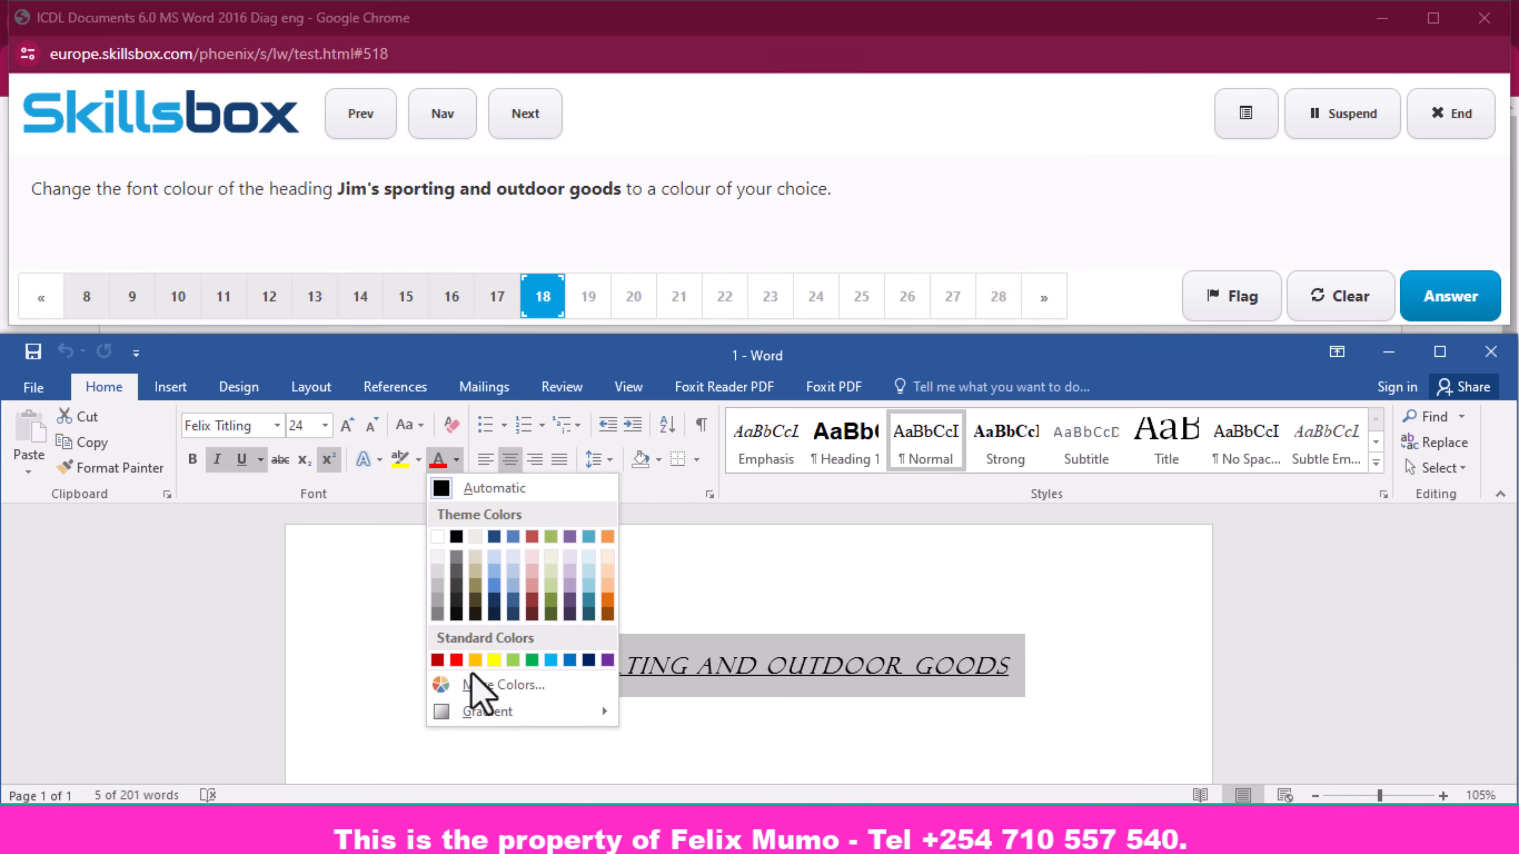
click(609, 660)
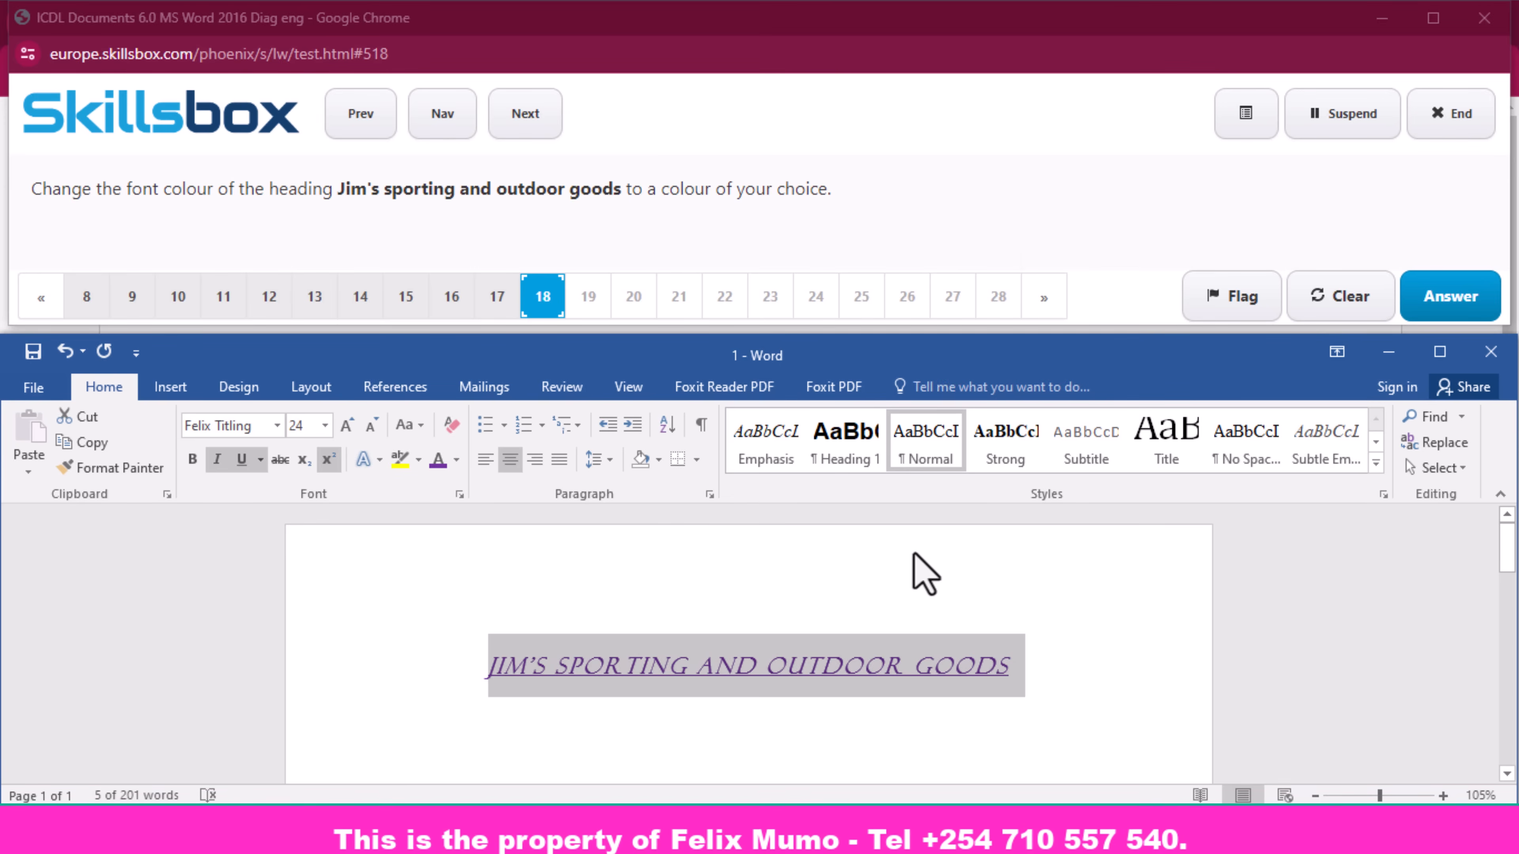
click(917, 565)
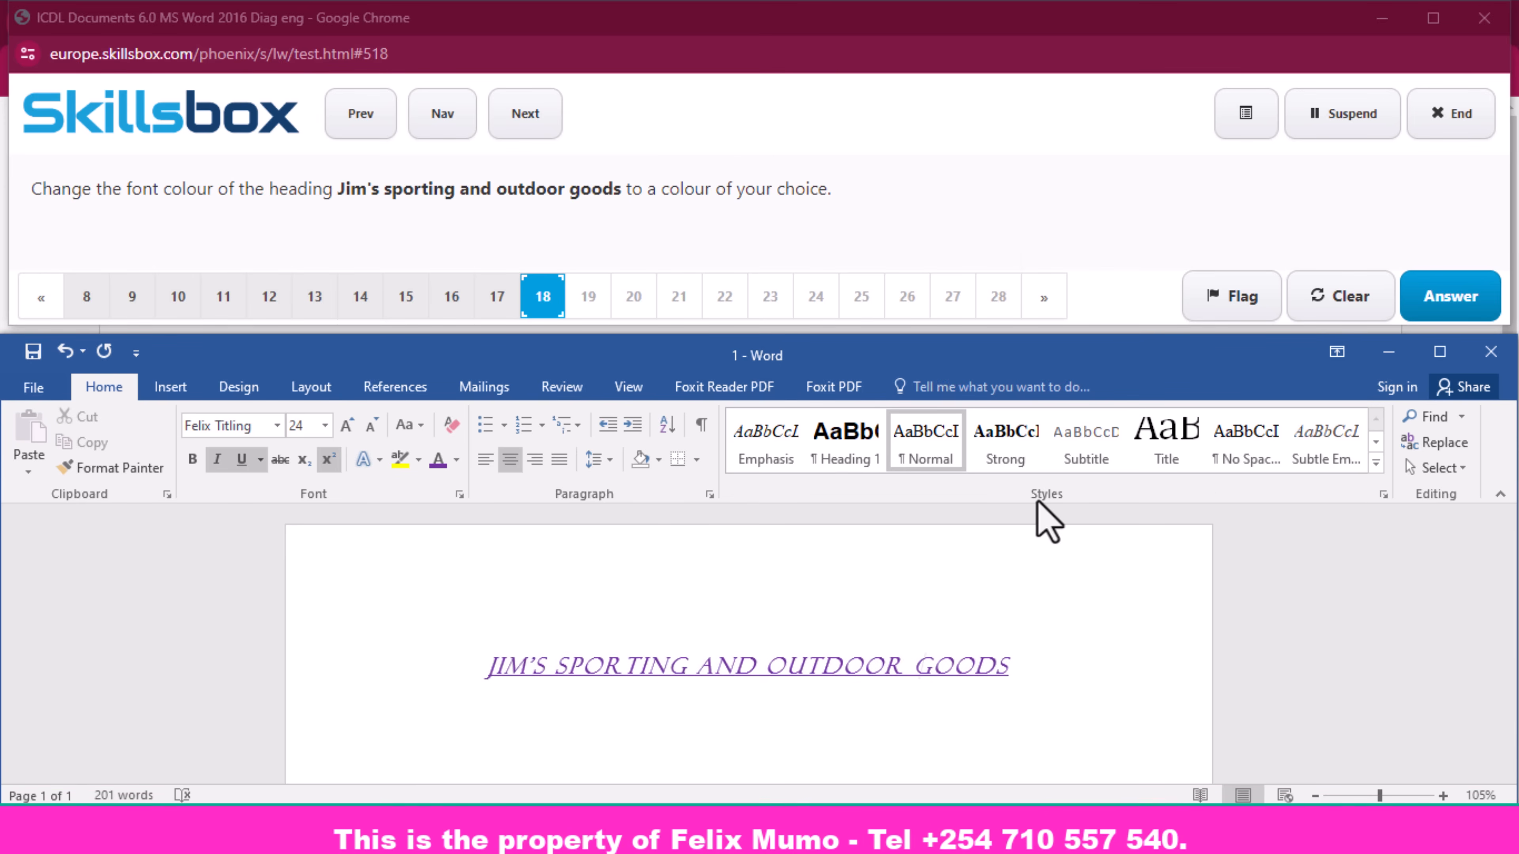
click(1462, 313)
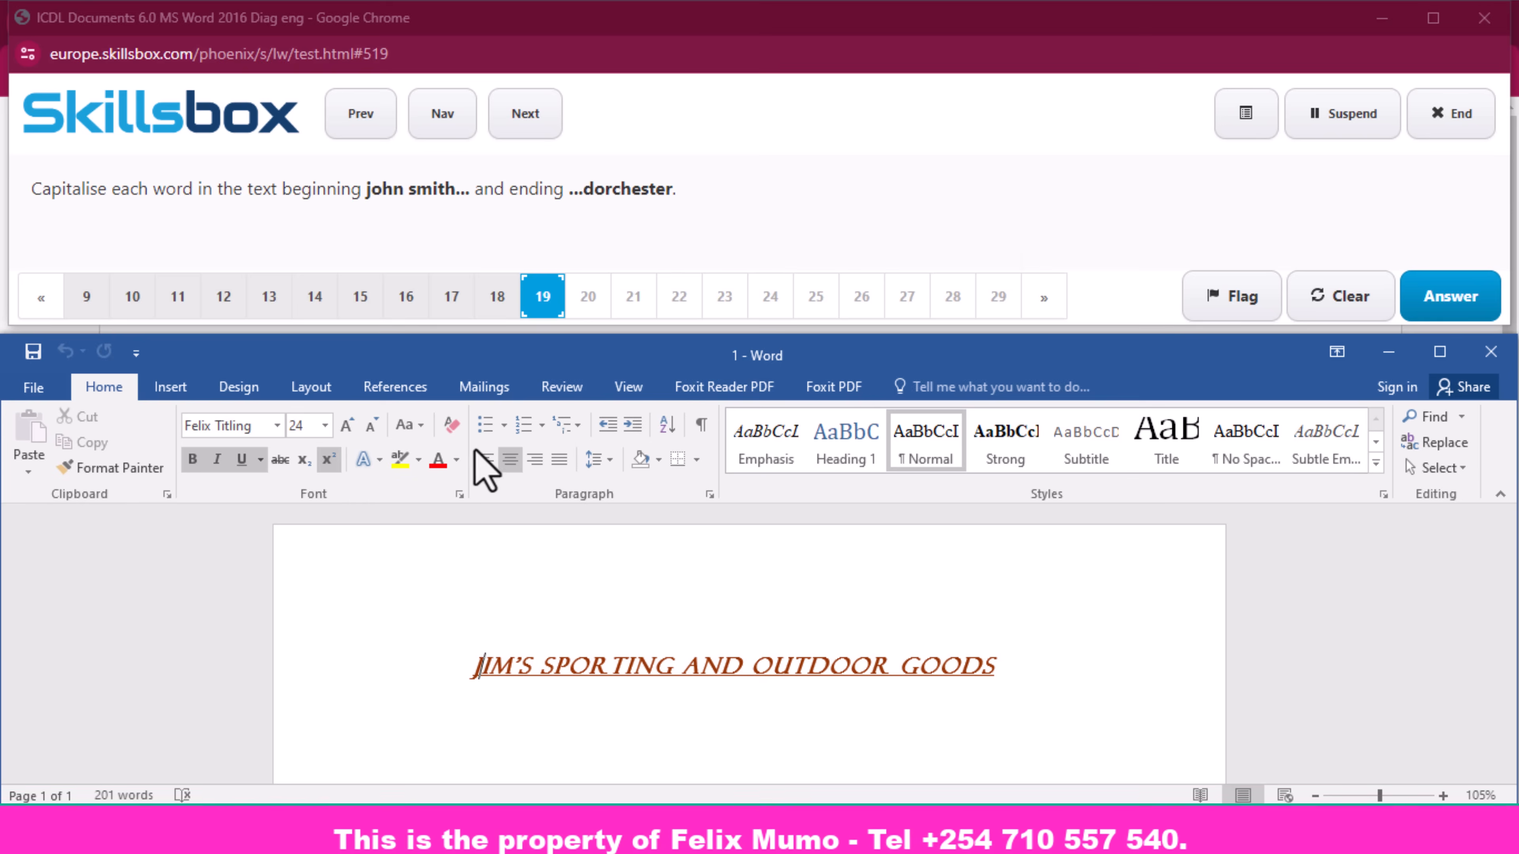
- Apply Capitalize Each Word to the three-line address block above the salutation and submit the answer to question 19
scroll(478, 472, down, 3)
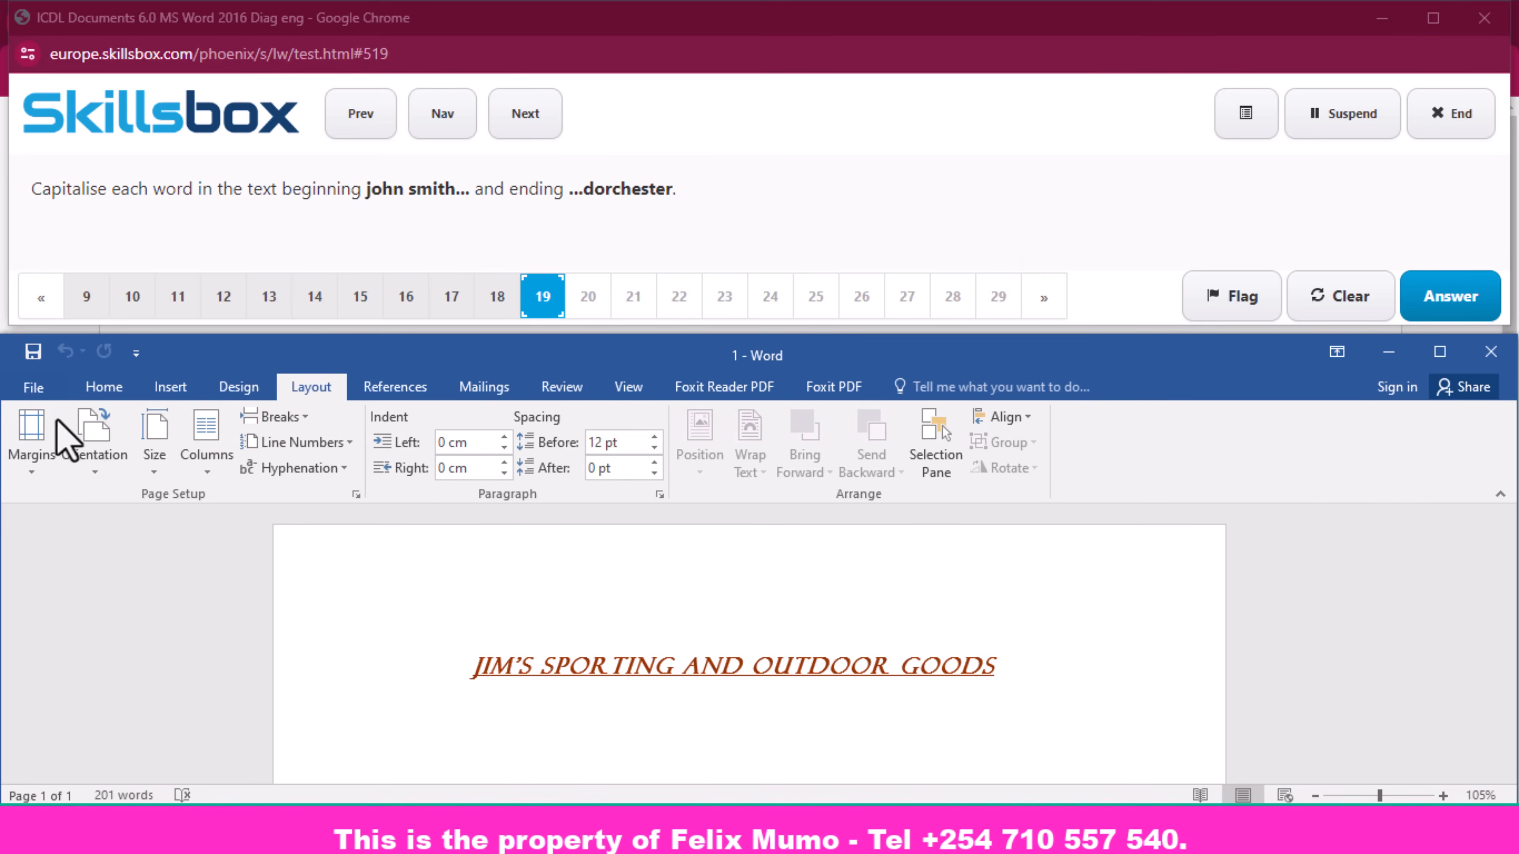
click(103, 388)
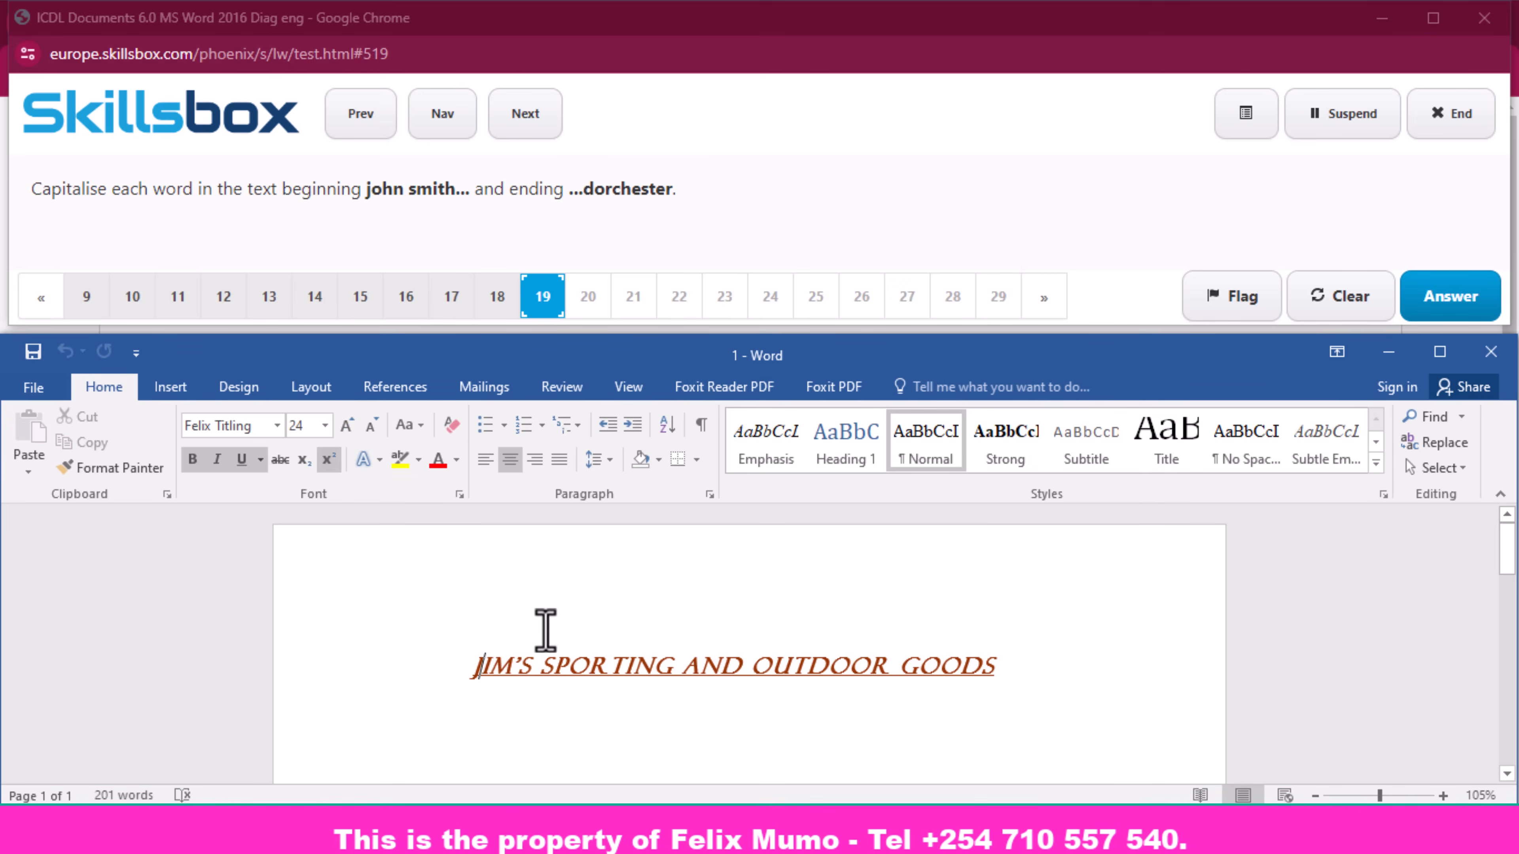
scroll(544, 628, down, 2)
scroll(554, 628, down, 2)
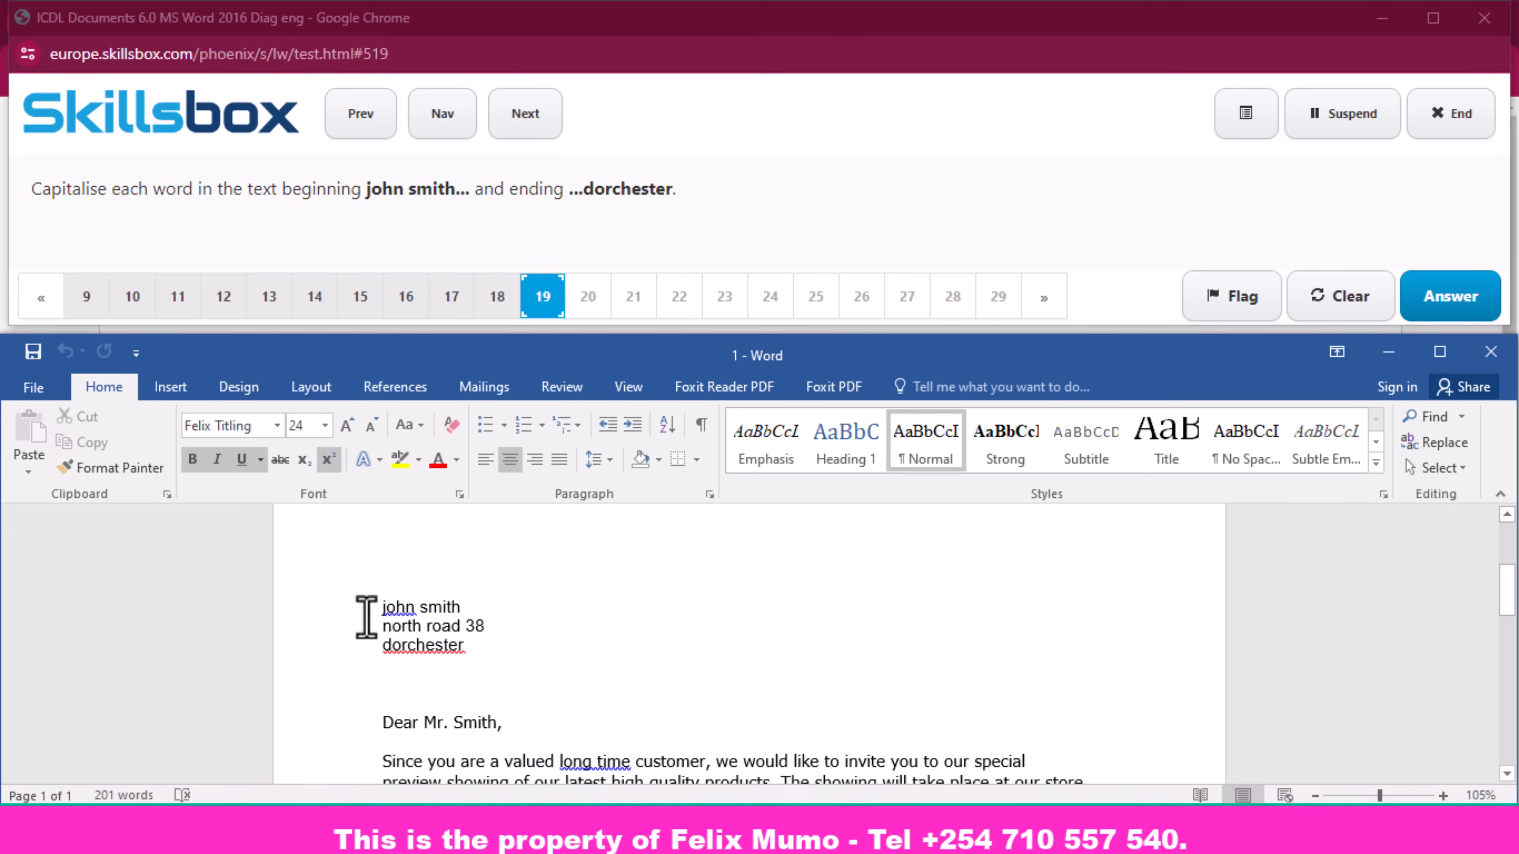
drag(377, 611, 471, 679)
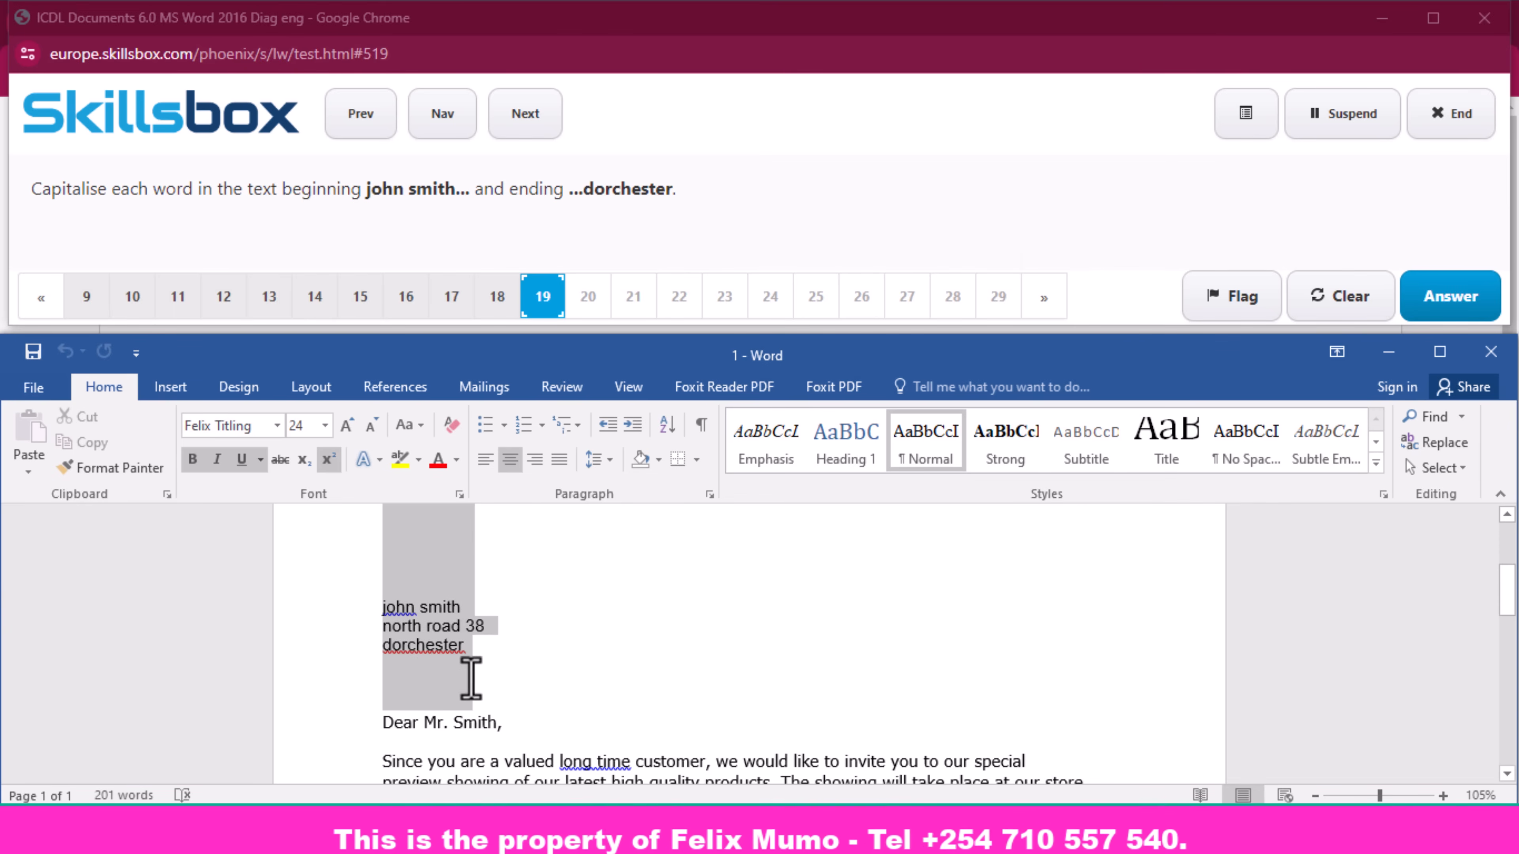
scroll(568, 605, up, 3)
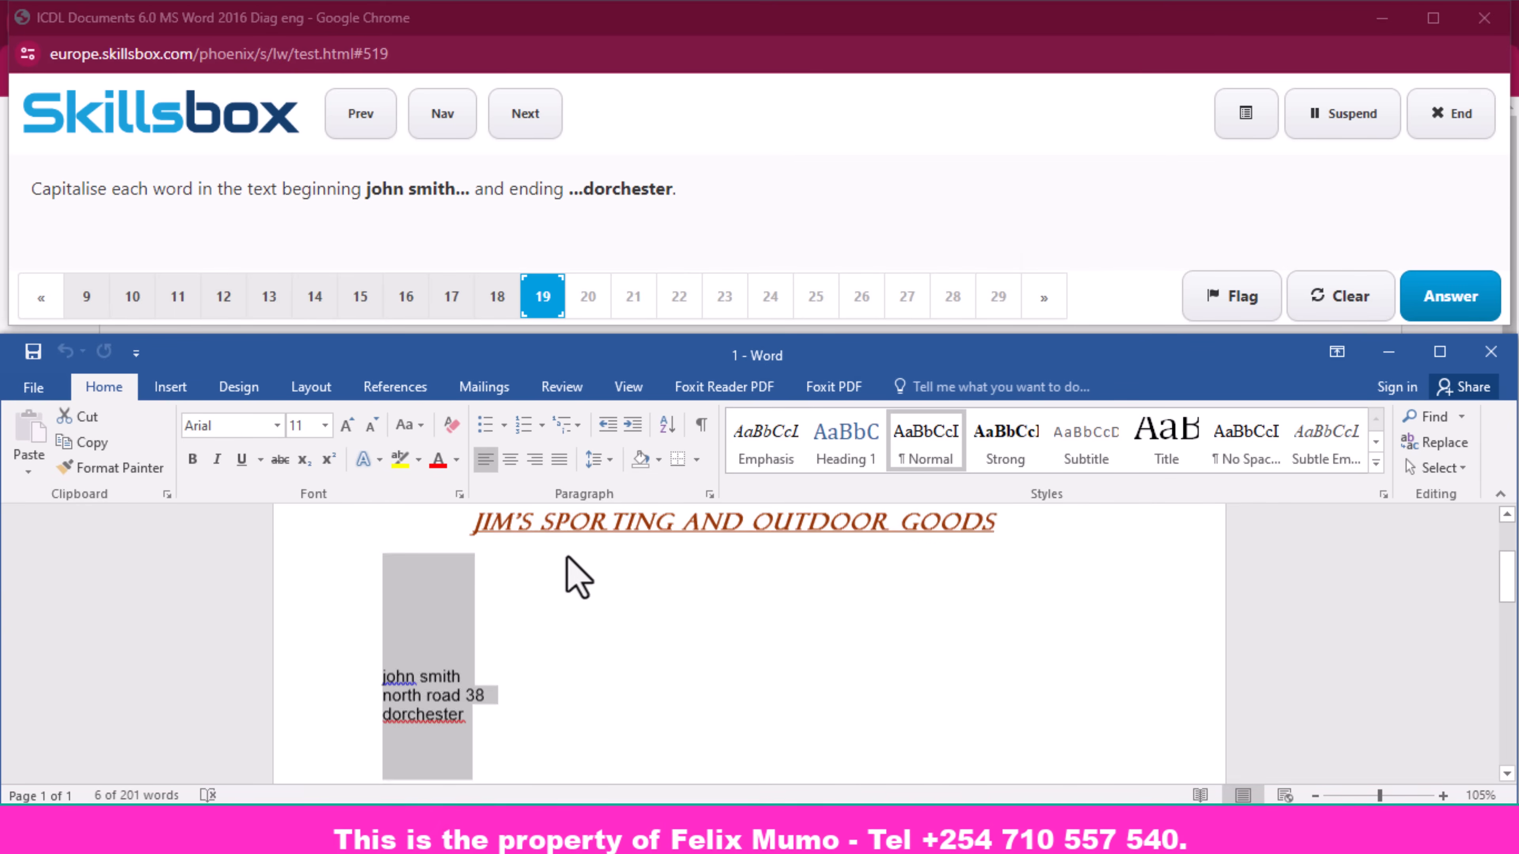
scroll(548, 558, down, 2)
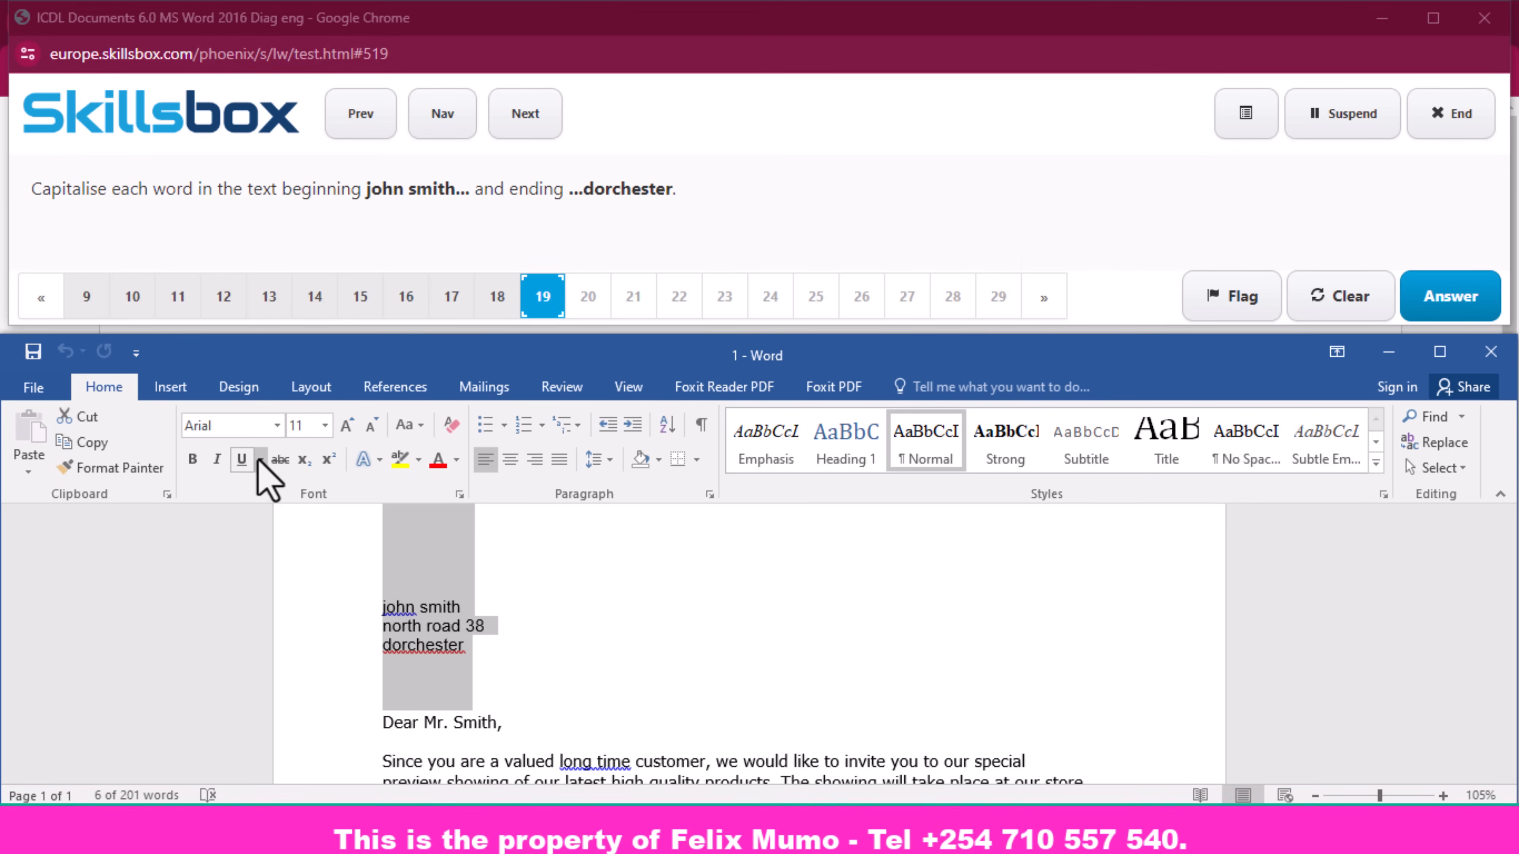
click(424, 427)
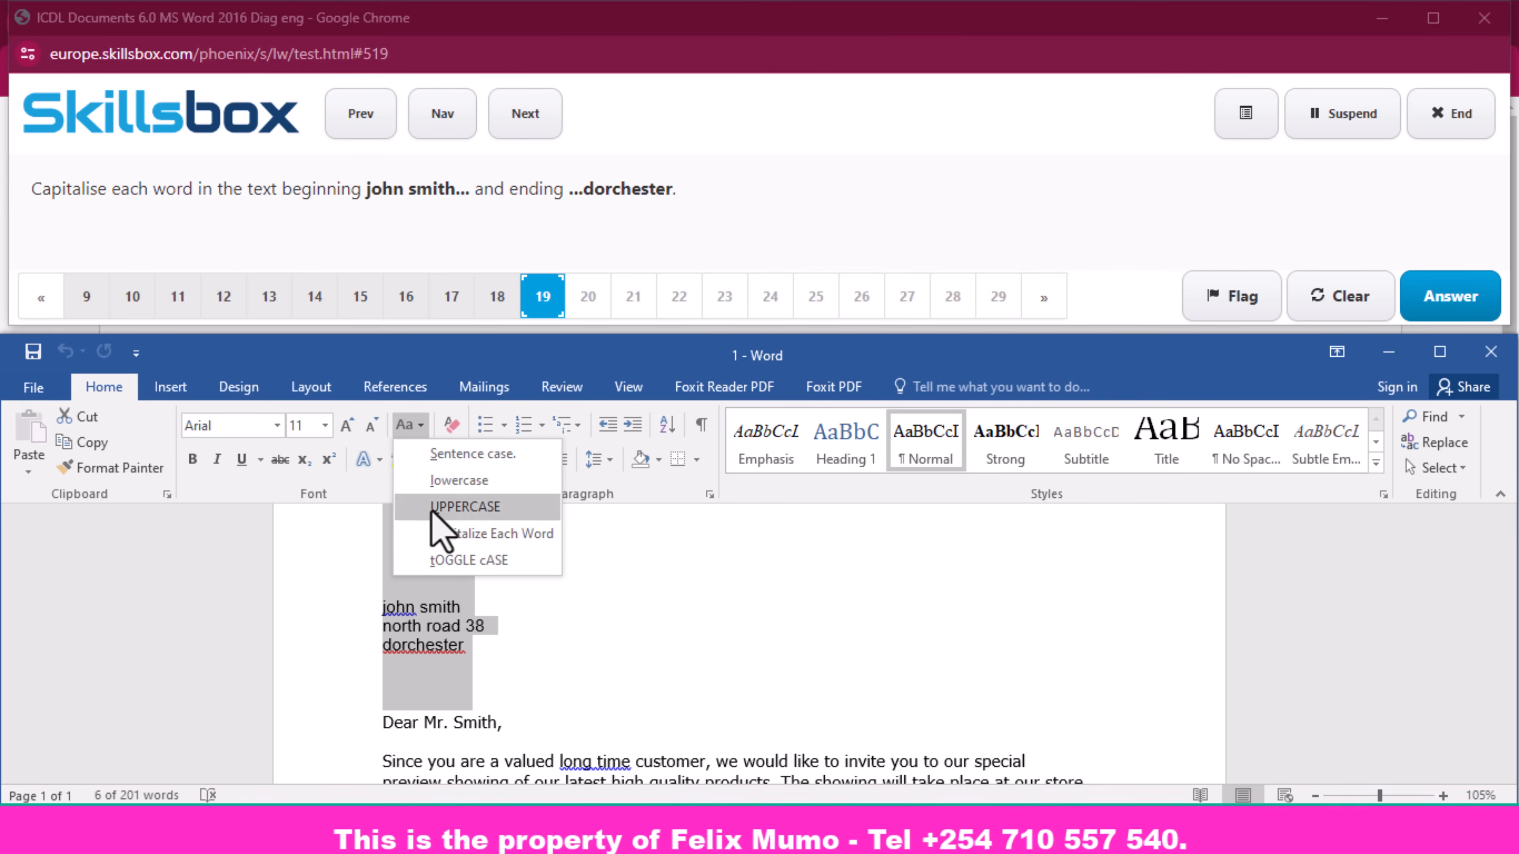
click(498, 537)
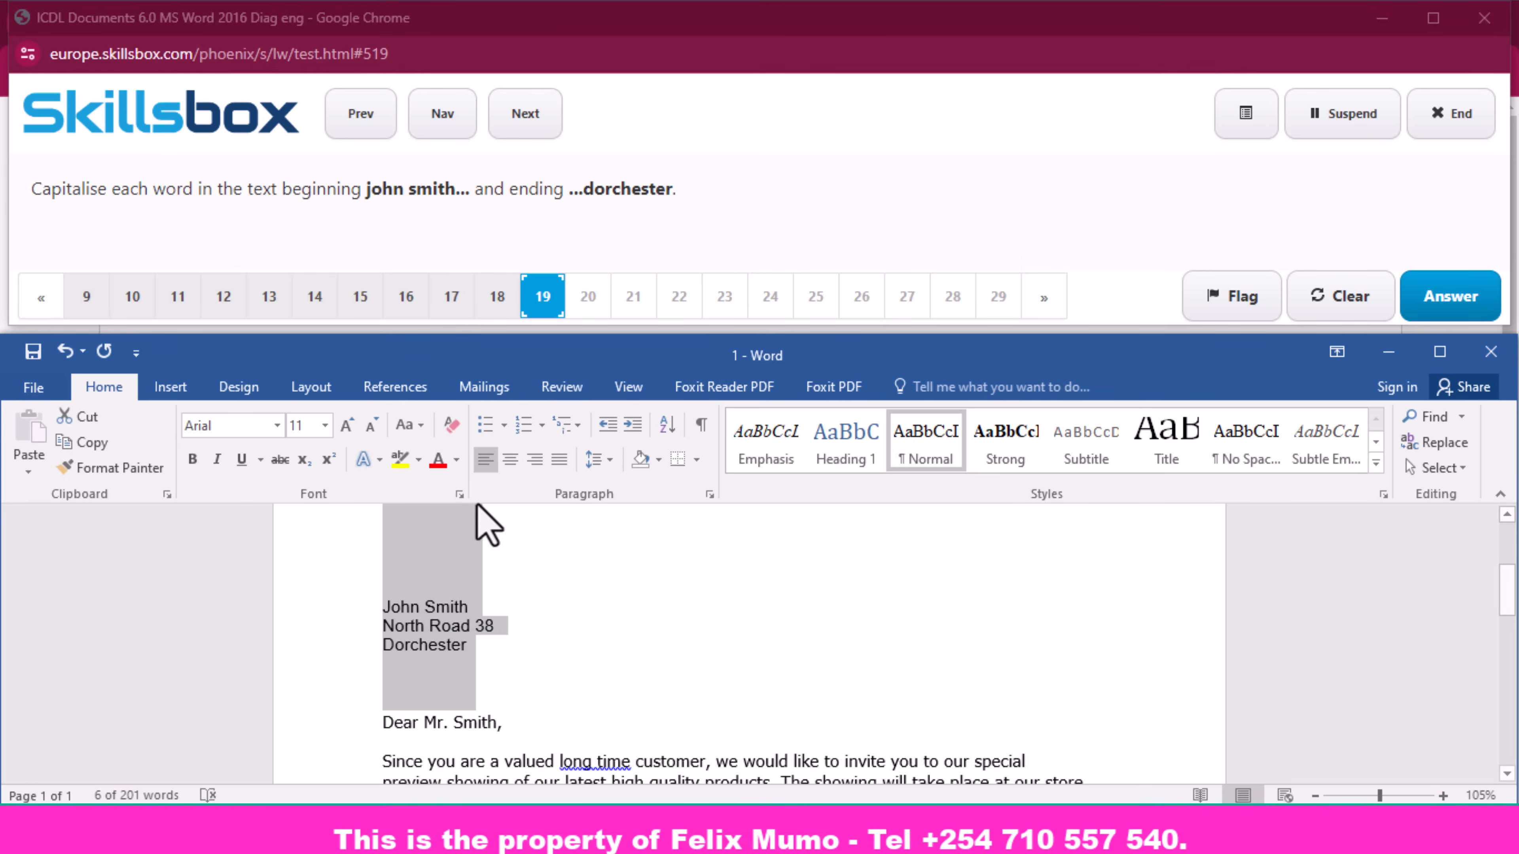
click(1453, 302)
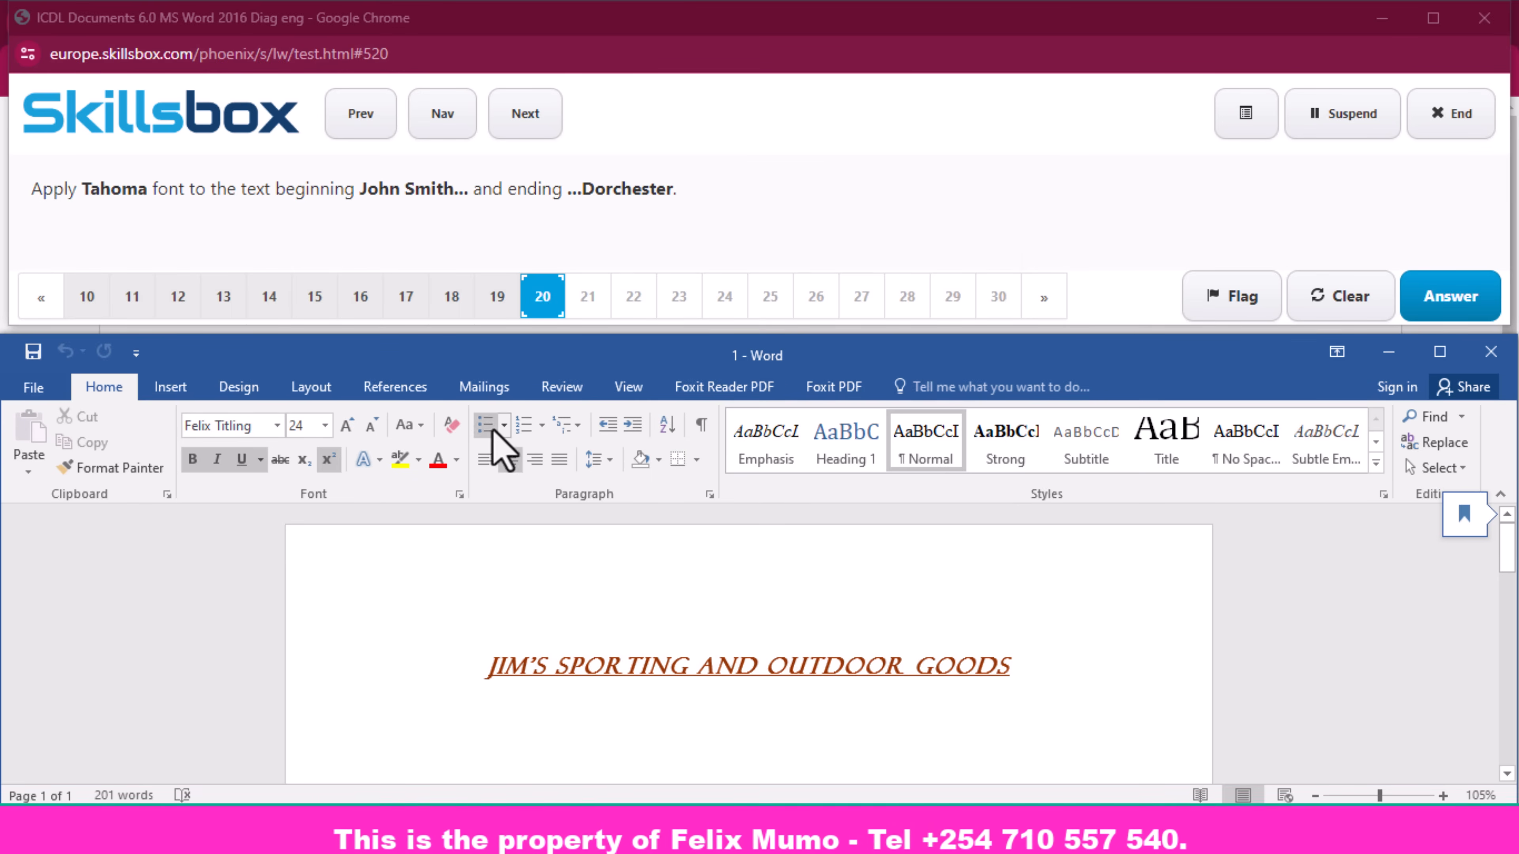
- Apply the Tahoma font to the three-line address block above the salutation and submit the answer to question 20
scroll(498, 441, down, 2)
scroll(310, 455, up, 2)
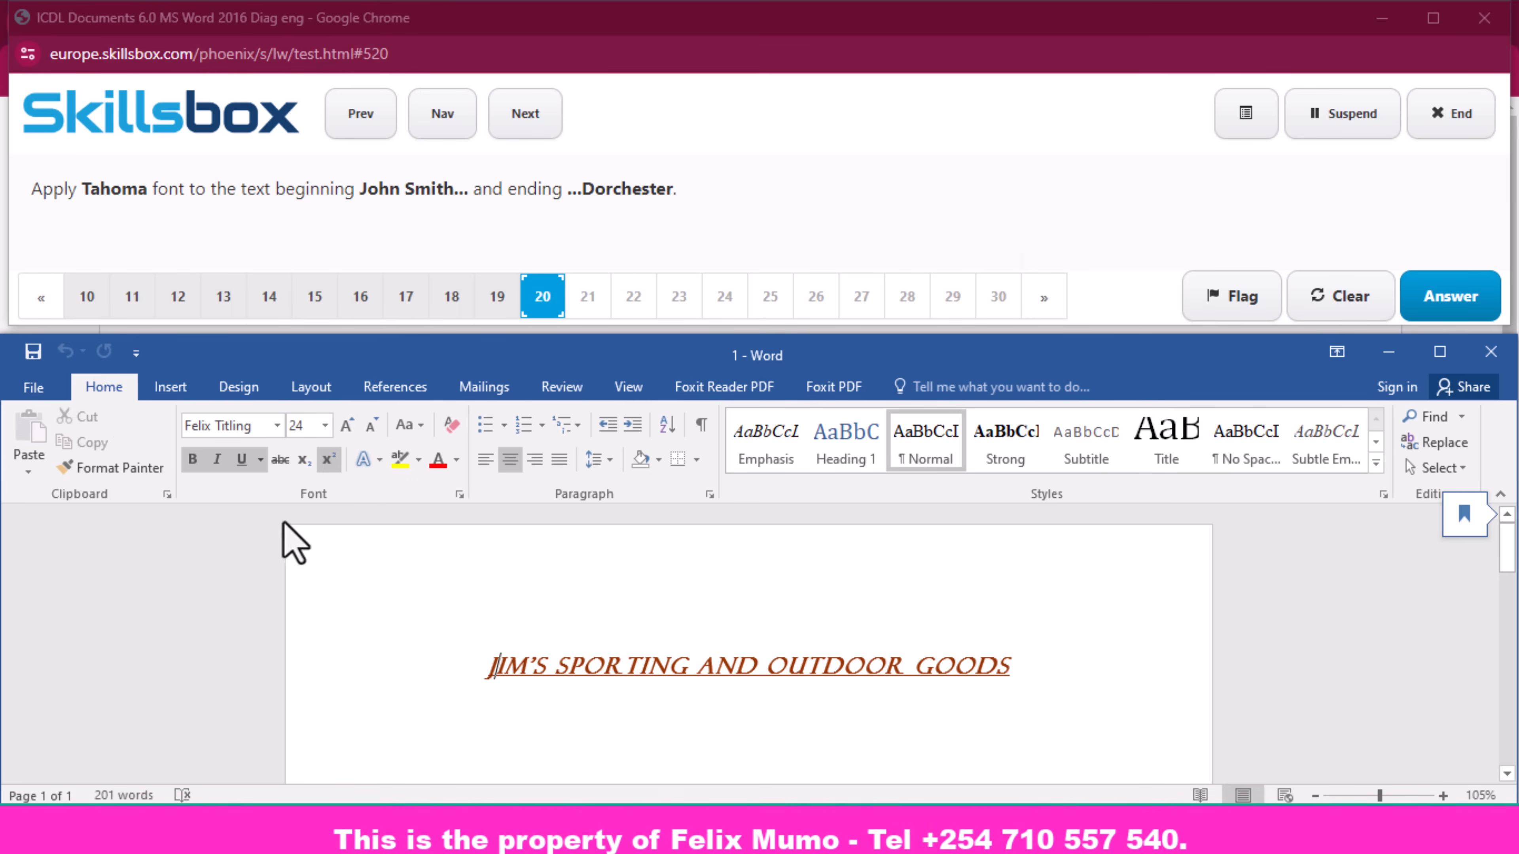
click(363, 594)
click(491, 657)
scroll(454, 628, down, 2)
scroll(437, 633, down, 2)
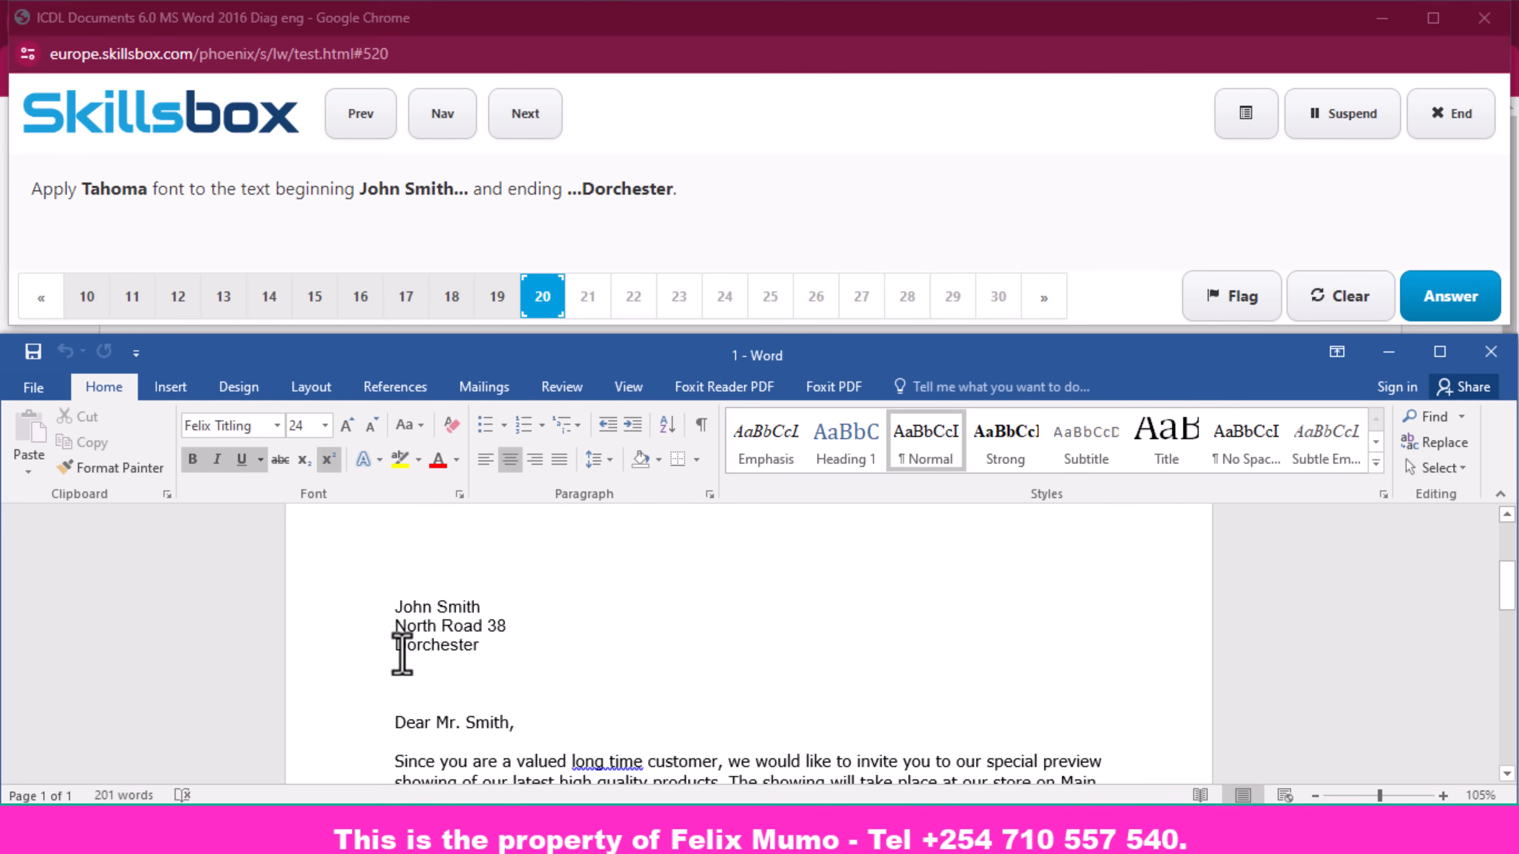
drag(391, 606, 501, 655)
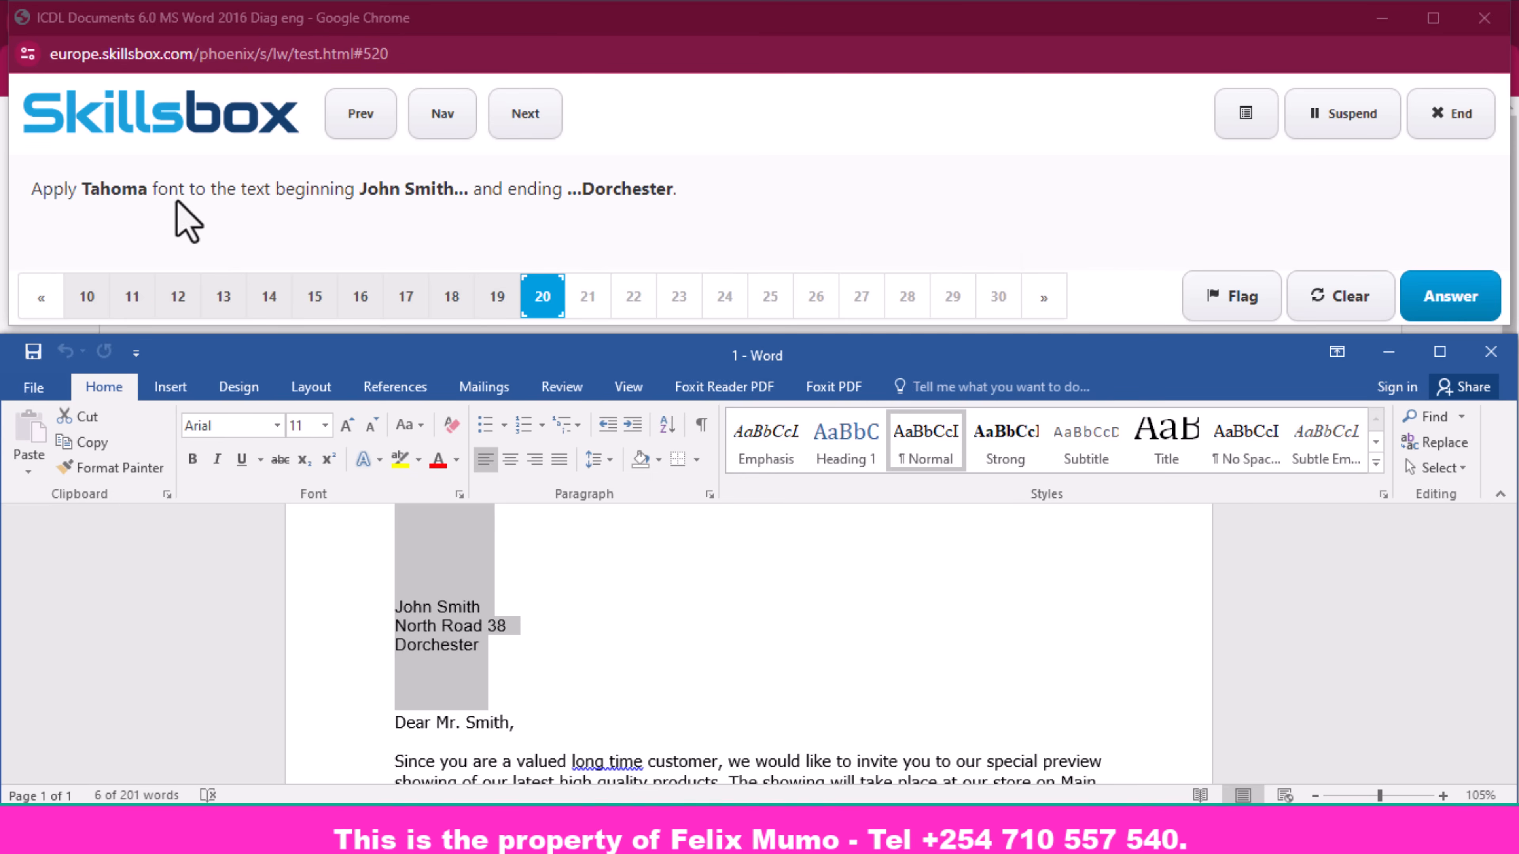
click(277, 426)
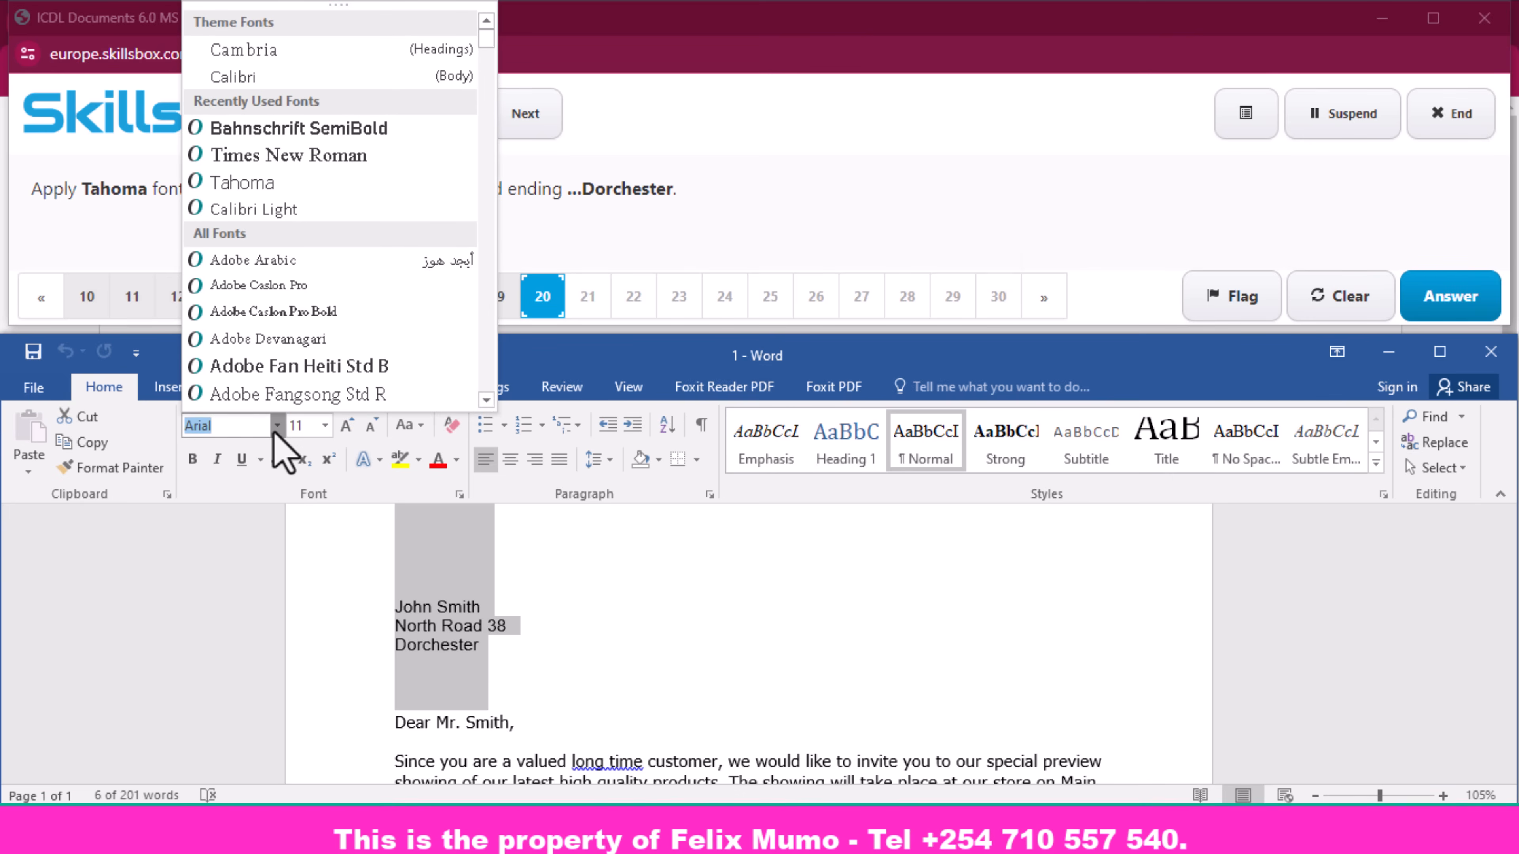
text(Ta)
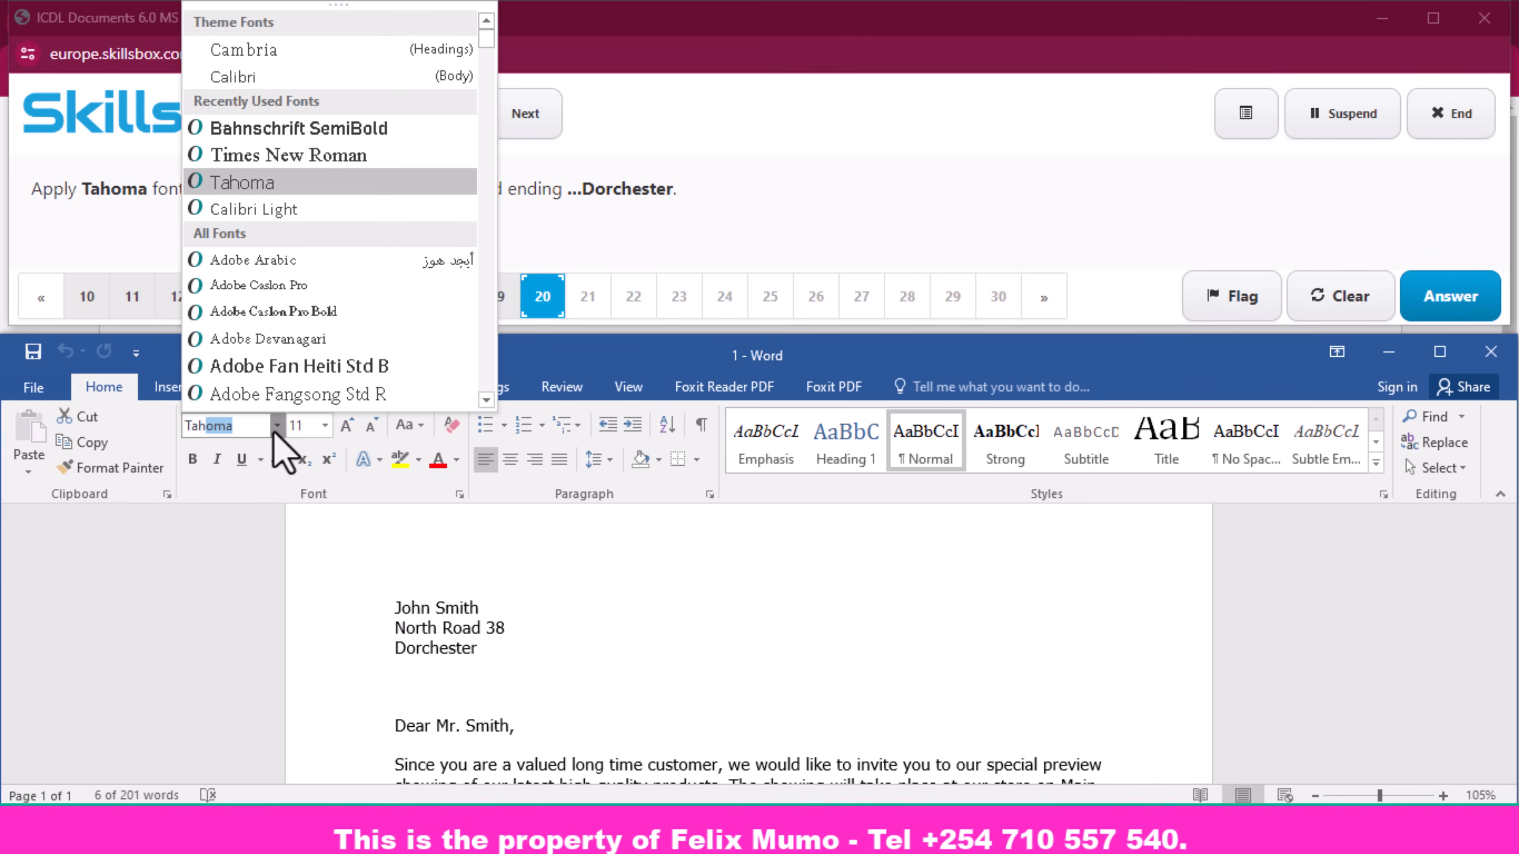
text(ho)
key(Return)
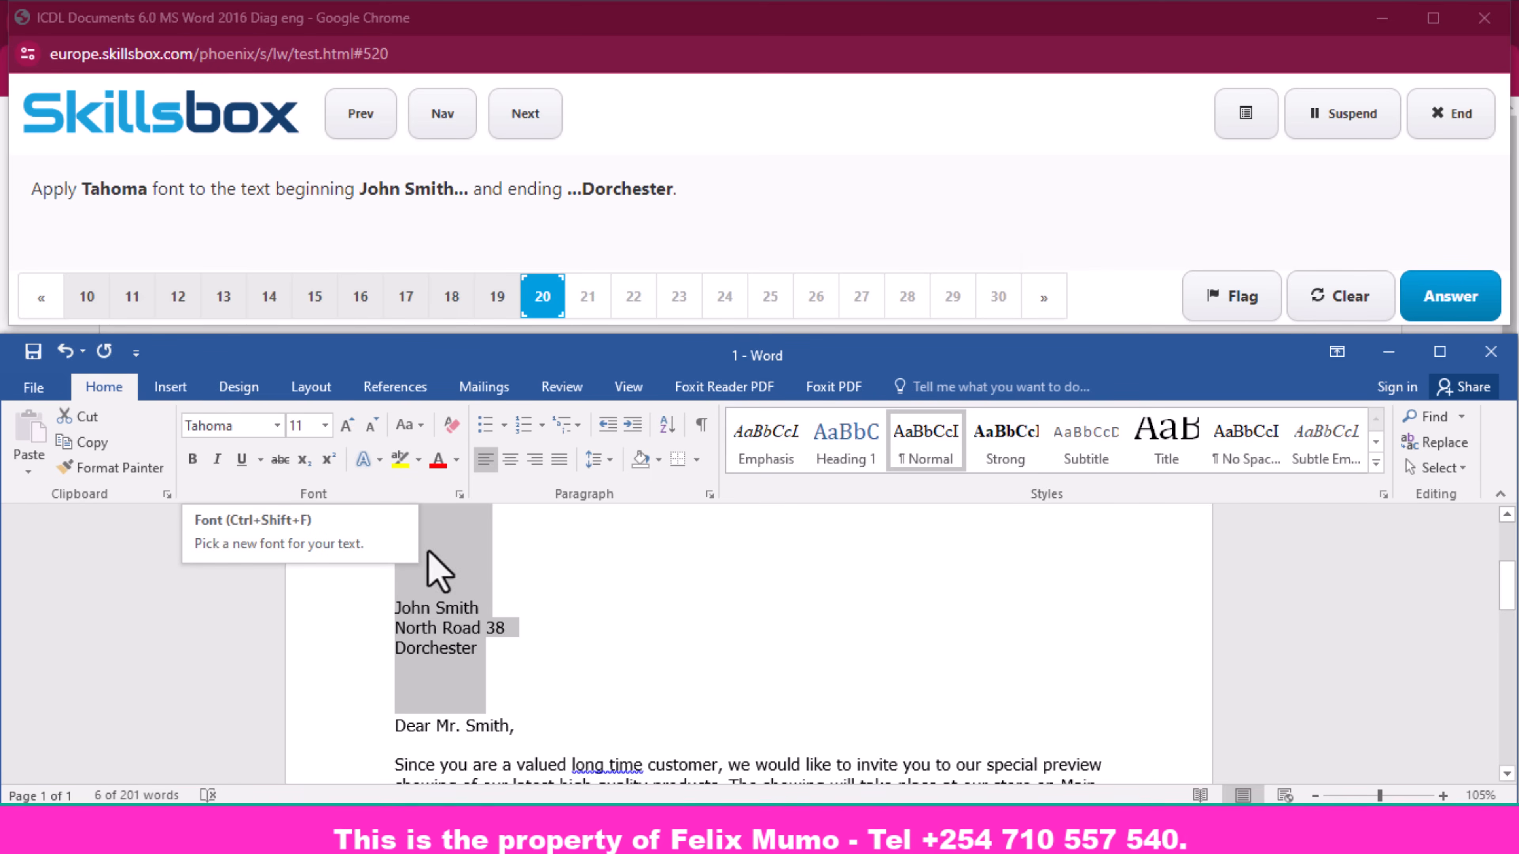
click(487, 612)
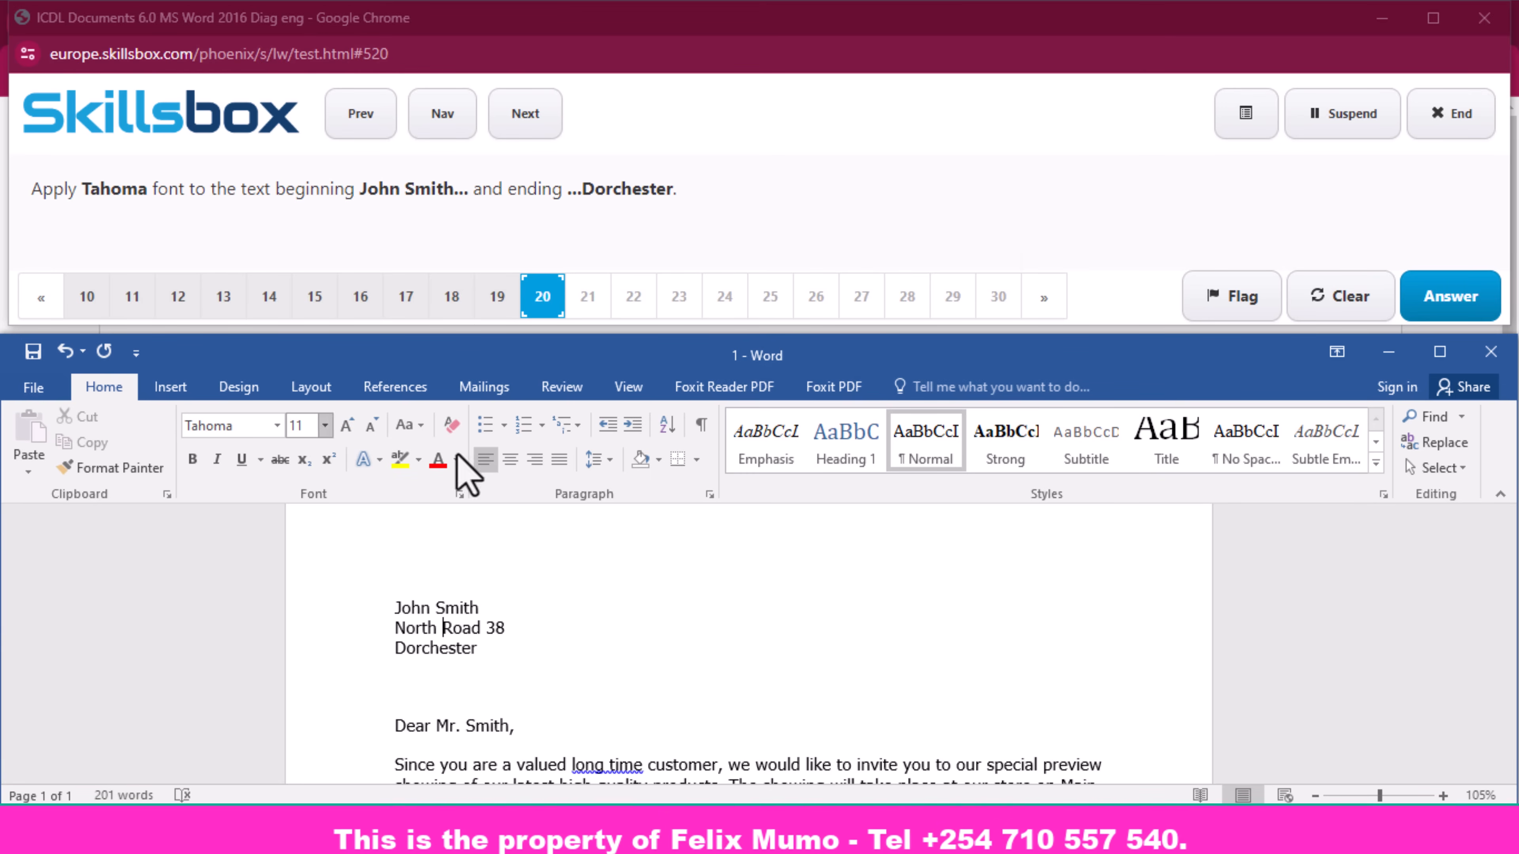
click(1455, 296)
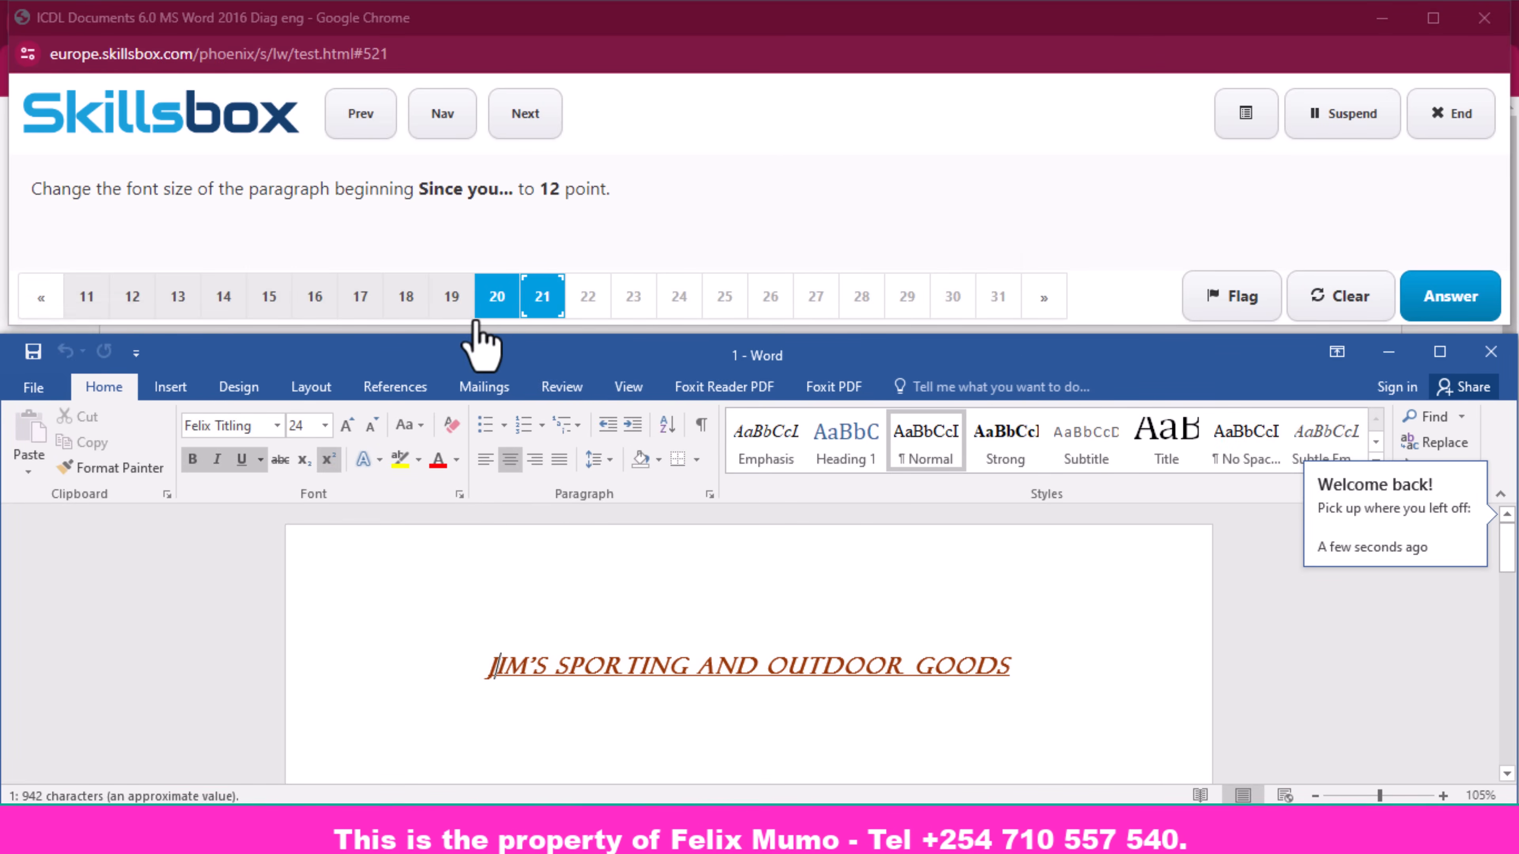
- Set the font size of the paragraph beginning "Since you" to 12 point and submit the answer to question 21
scroll(534, 676, down, 5)
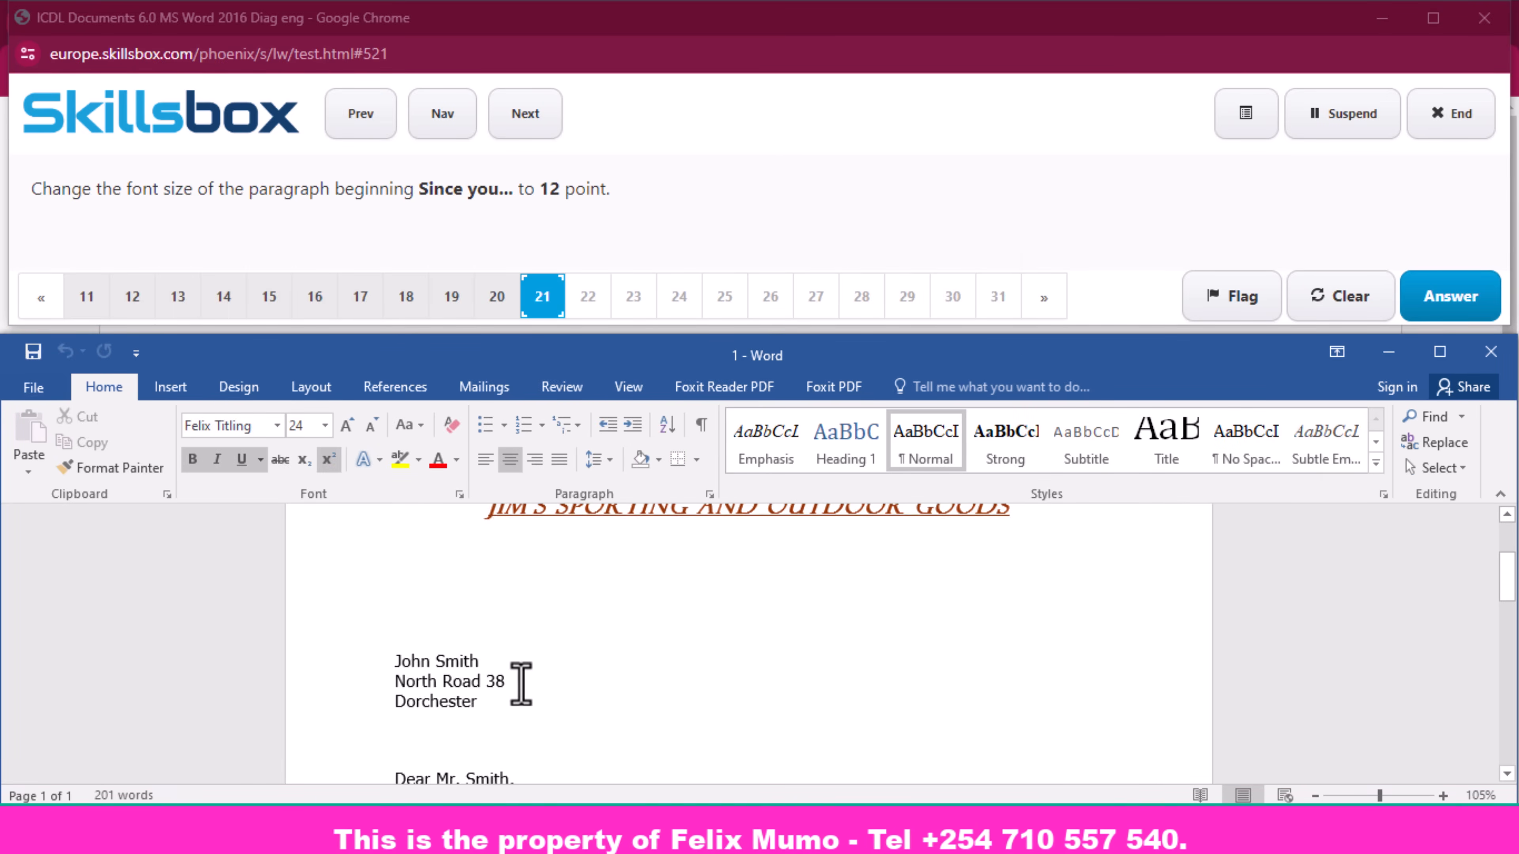
scroll(503, 706, down, 1)
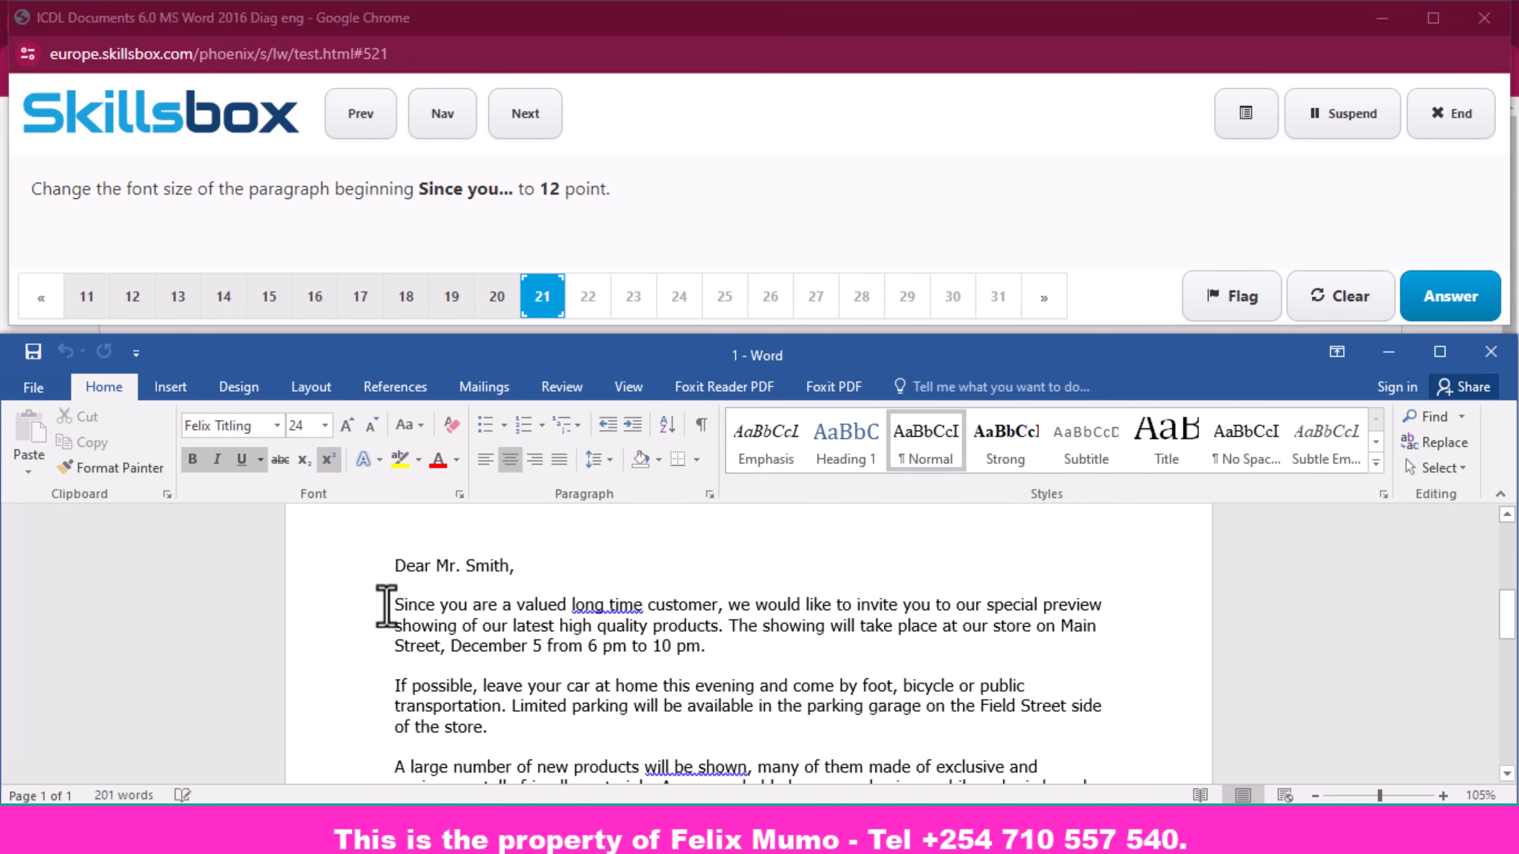
drag(386, 606, 741, 640)
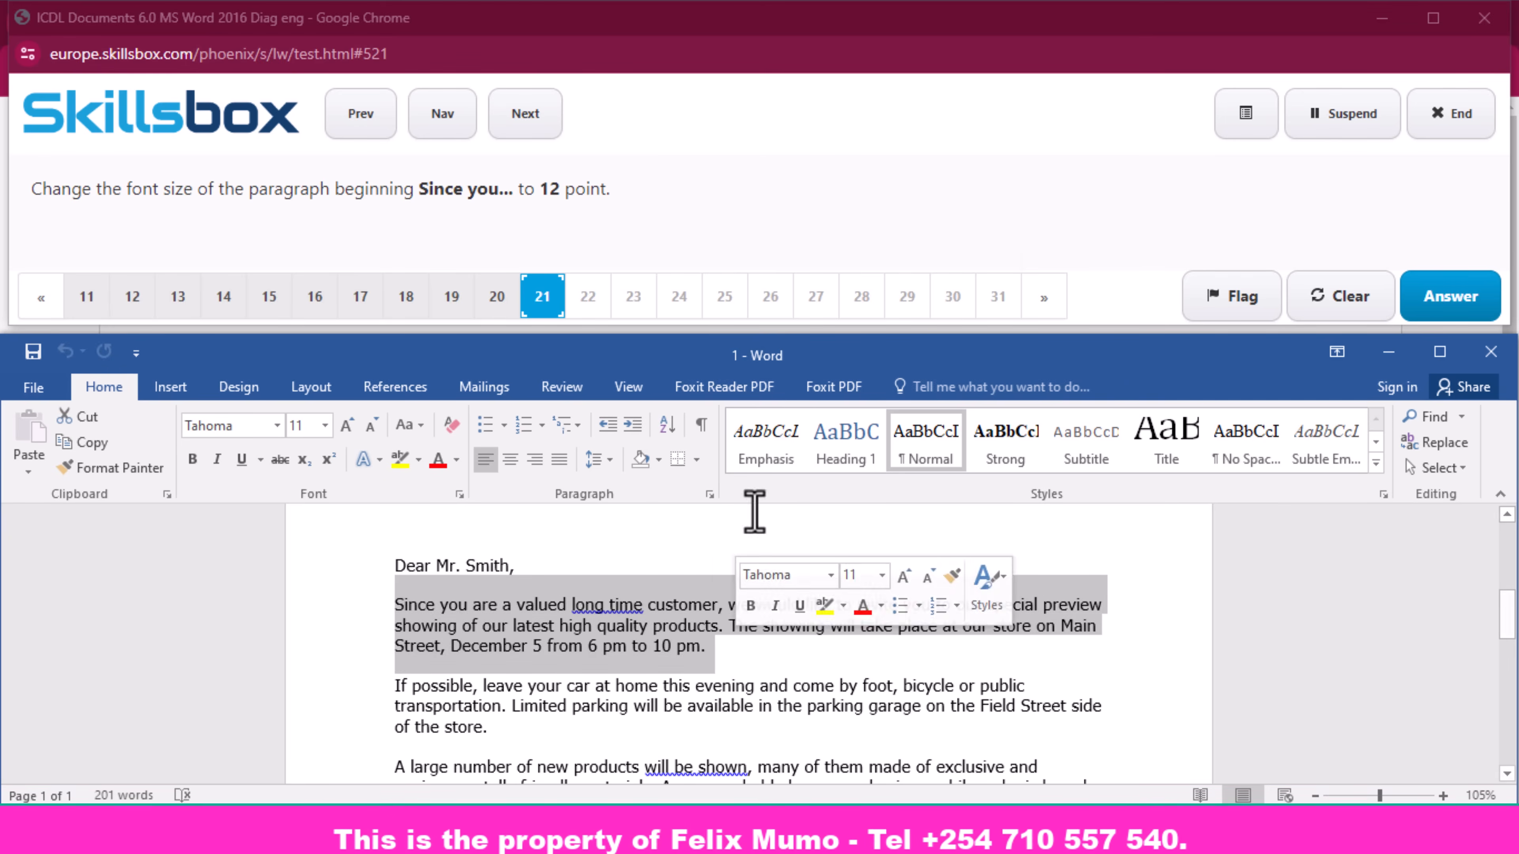
click(326, 426)
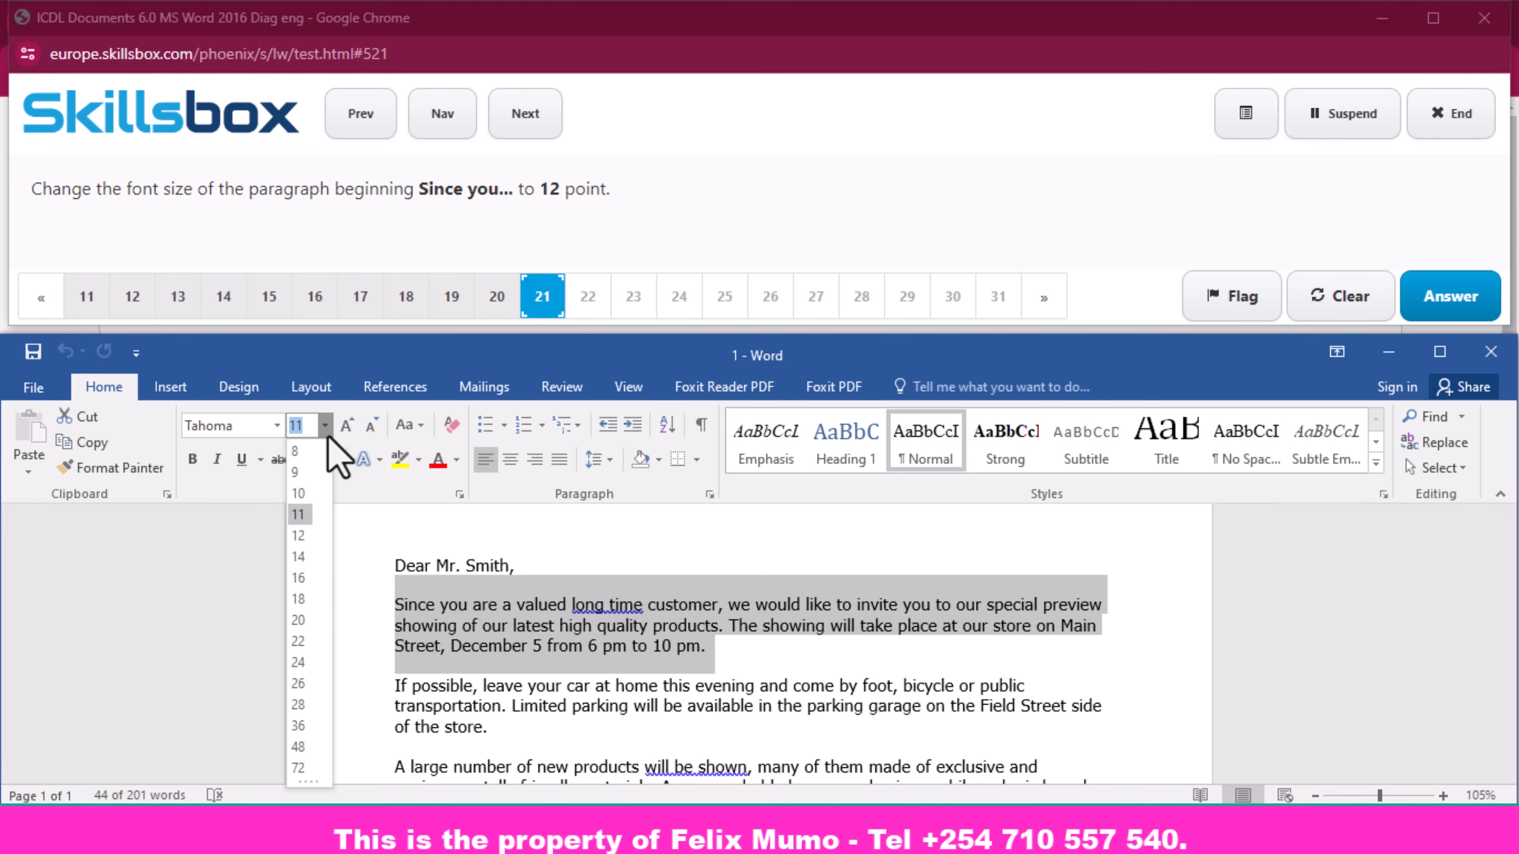
click(305, 544)
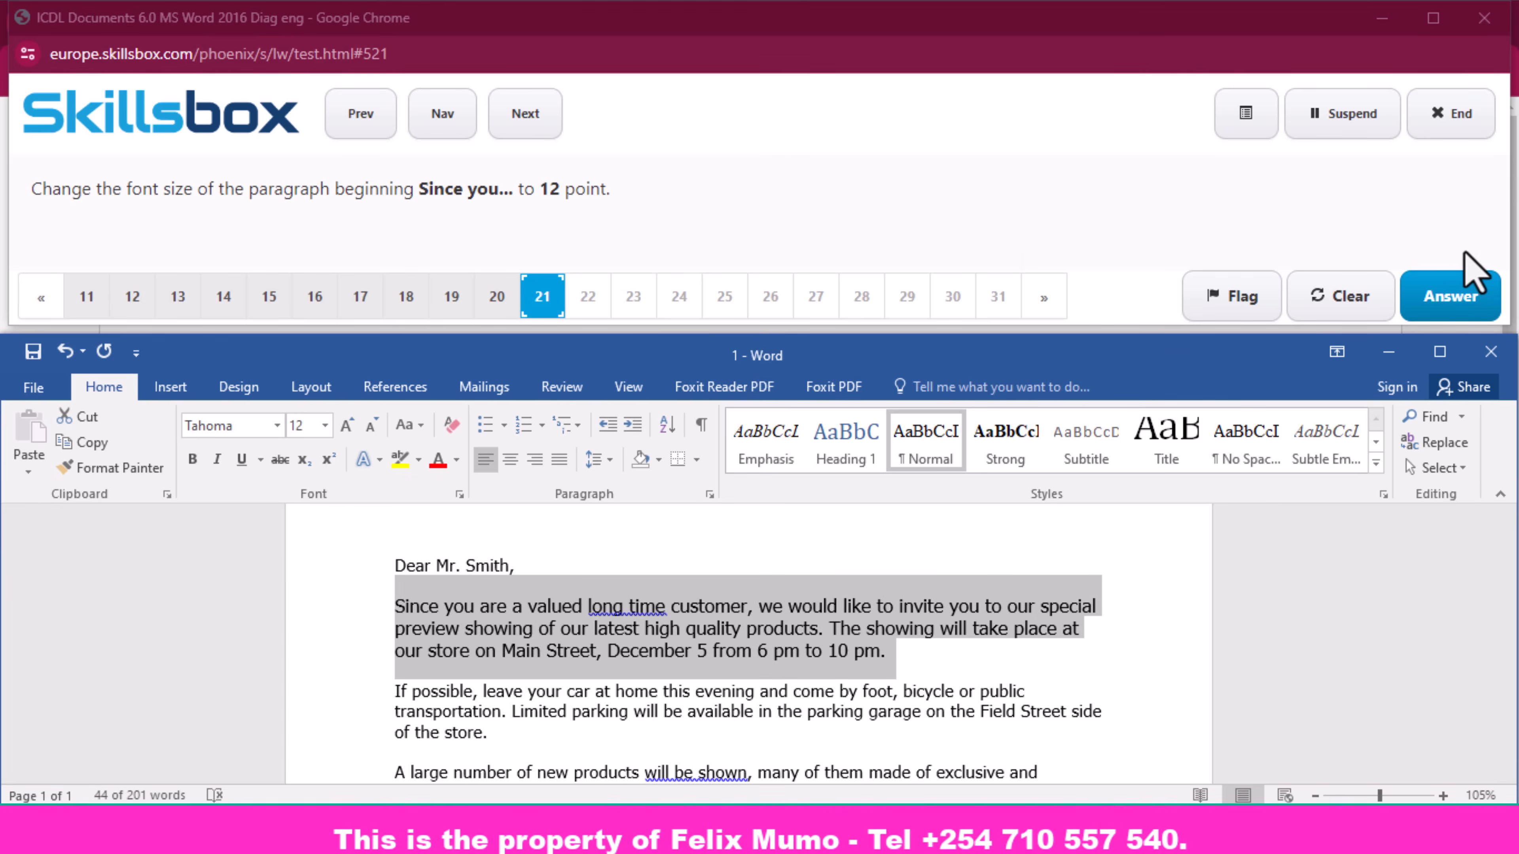
click(1465, 306)
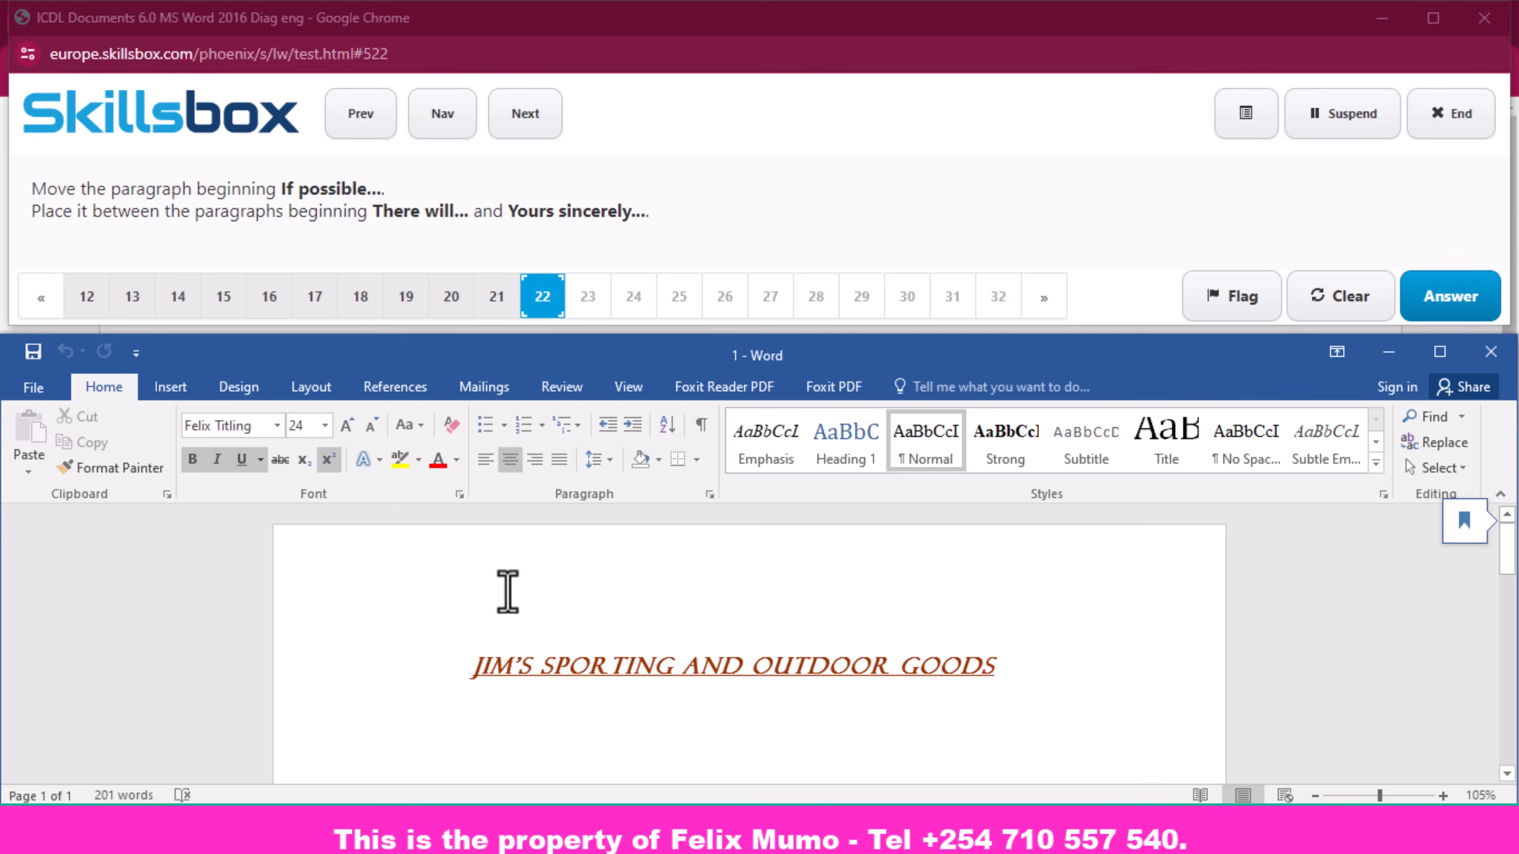
- Cut the whole paragraph beginning "If possible" from the letter for question 22
scroll(528, 723, down, 3)
scroll(492, 729, down, 5)
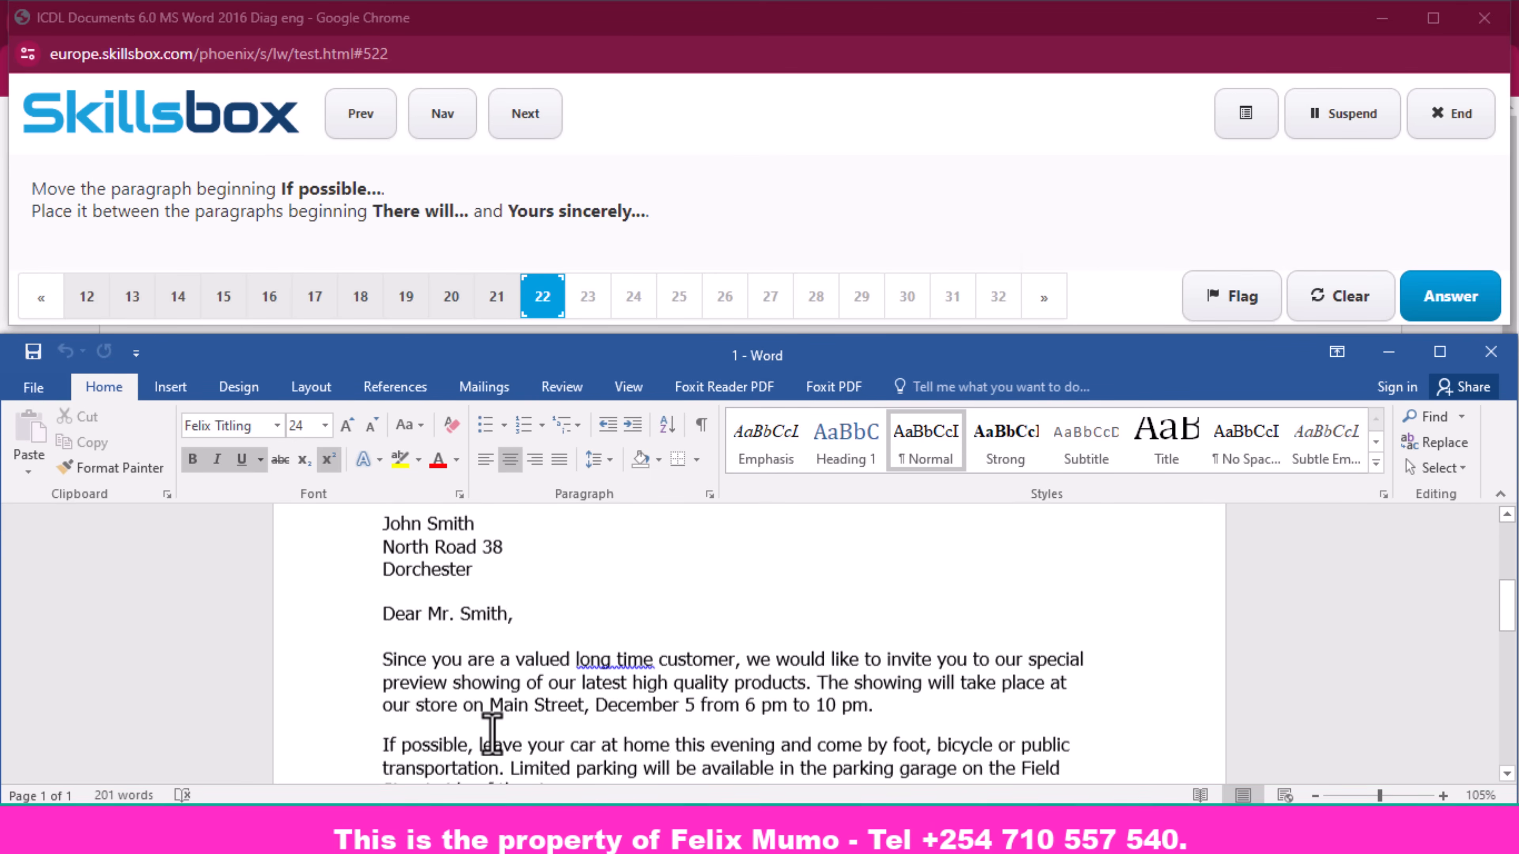
scroll(434, 604, up, 1)
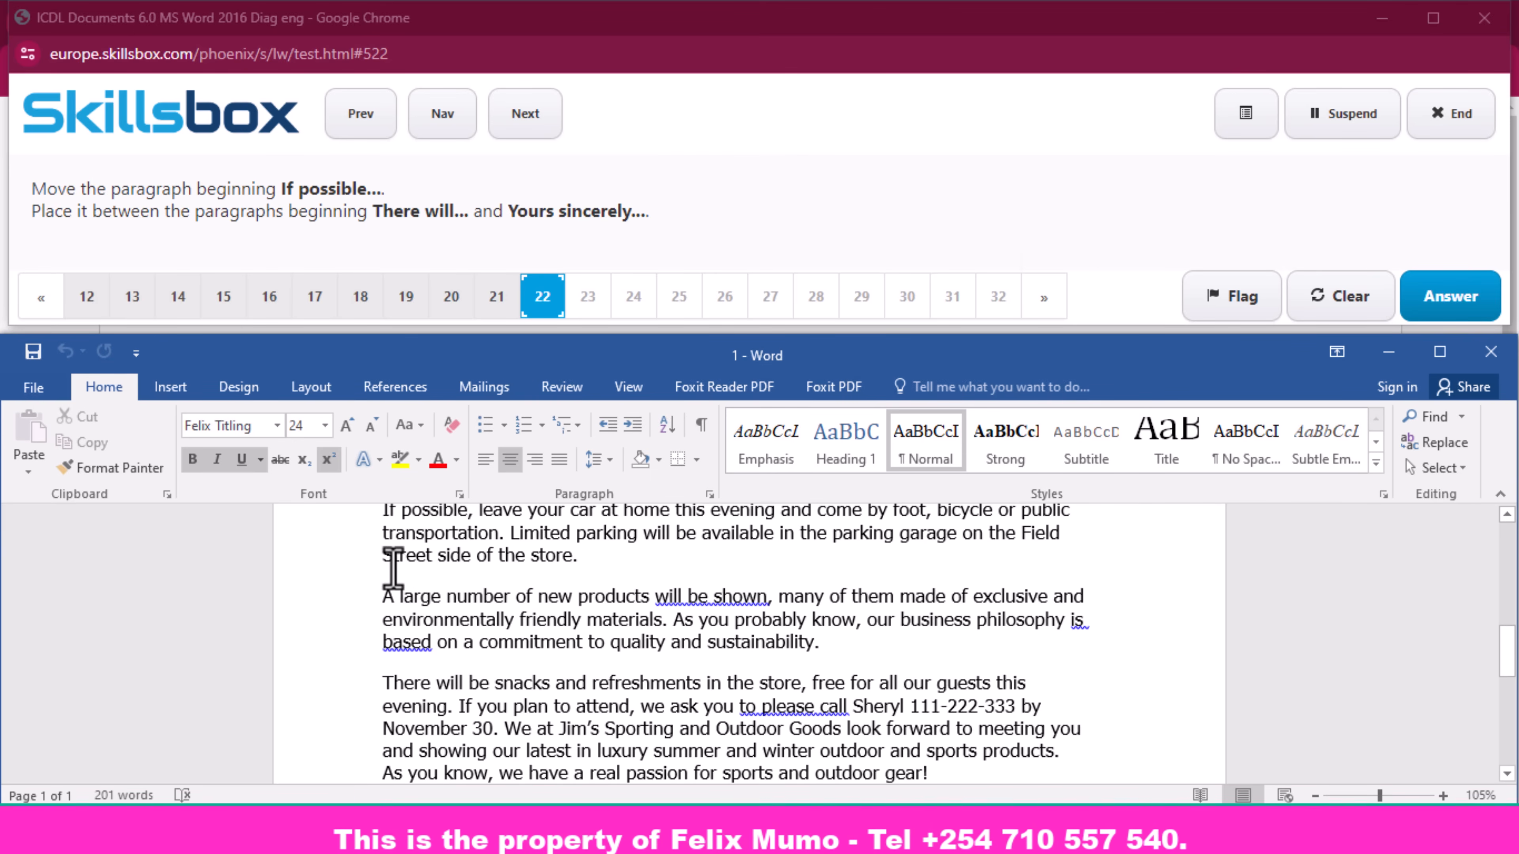
scroll(396, 570, up, 1)
drag(372, 562, 594, 619)
key(ctrl+c)
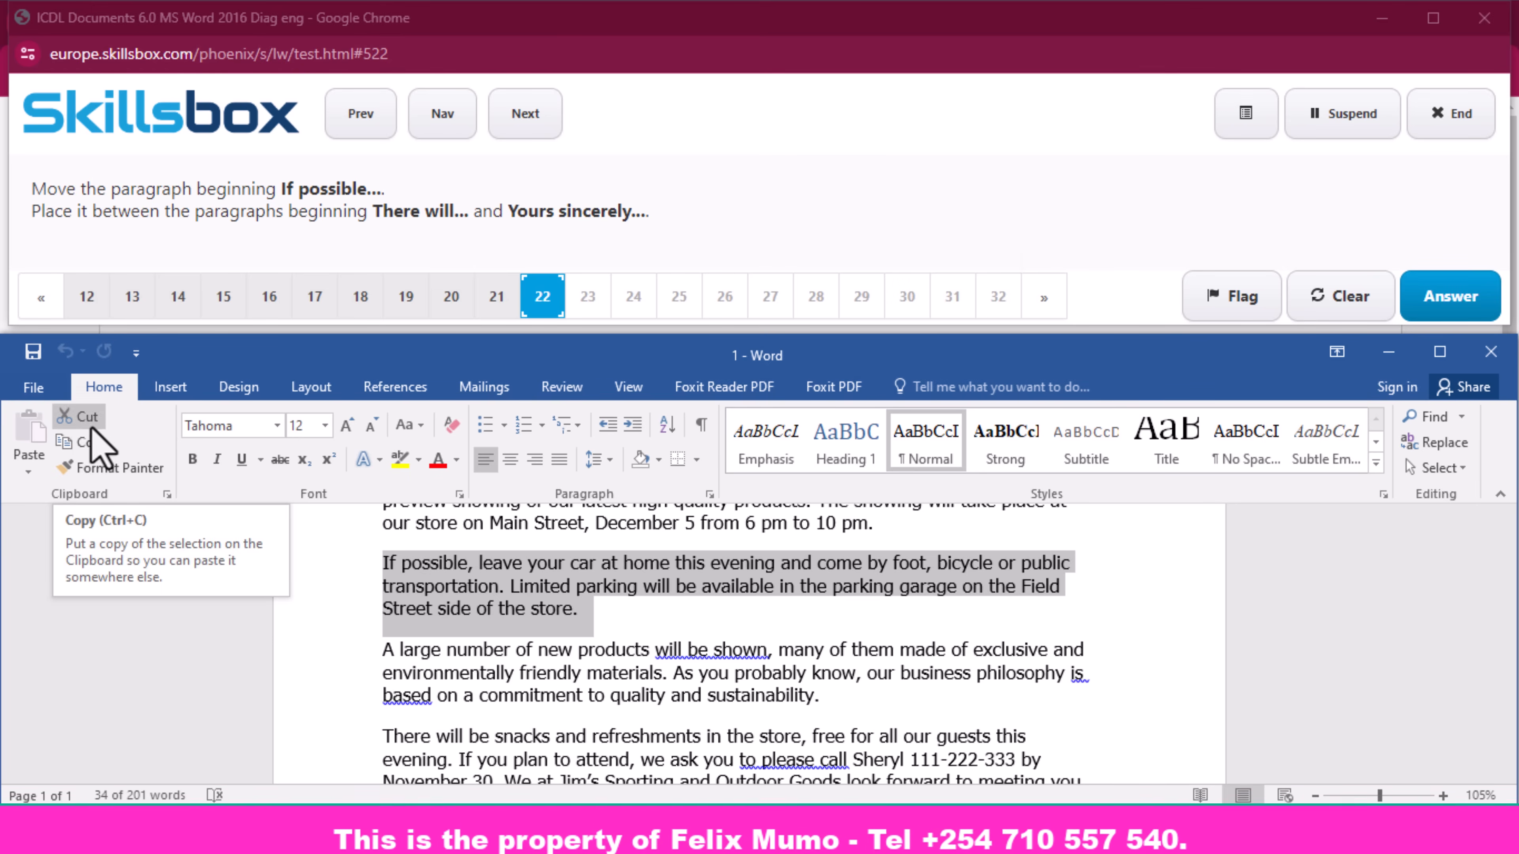
click(71, 421)
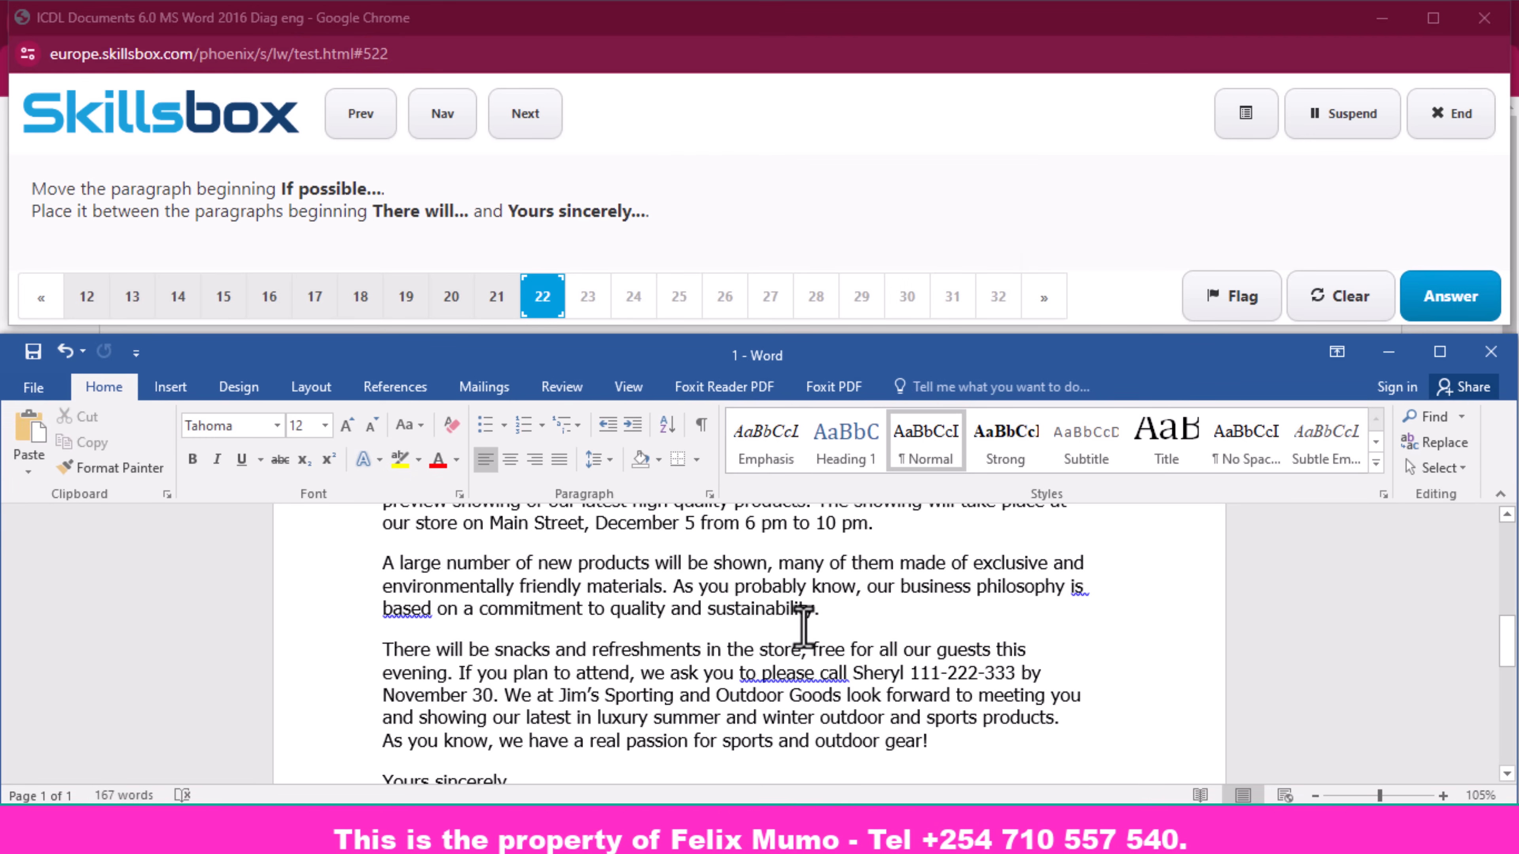
- Paste the cut paragraph between the "There will" and "Yours sincerely" paragraphs without an extra blank line, and submit the answer to question 22
scroll(711, 669, down, 3)
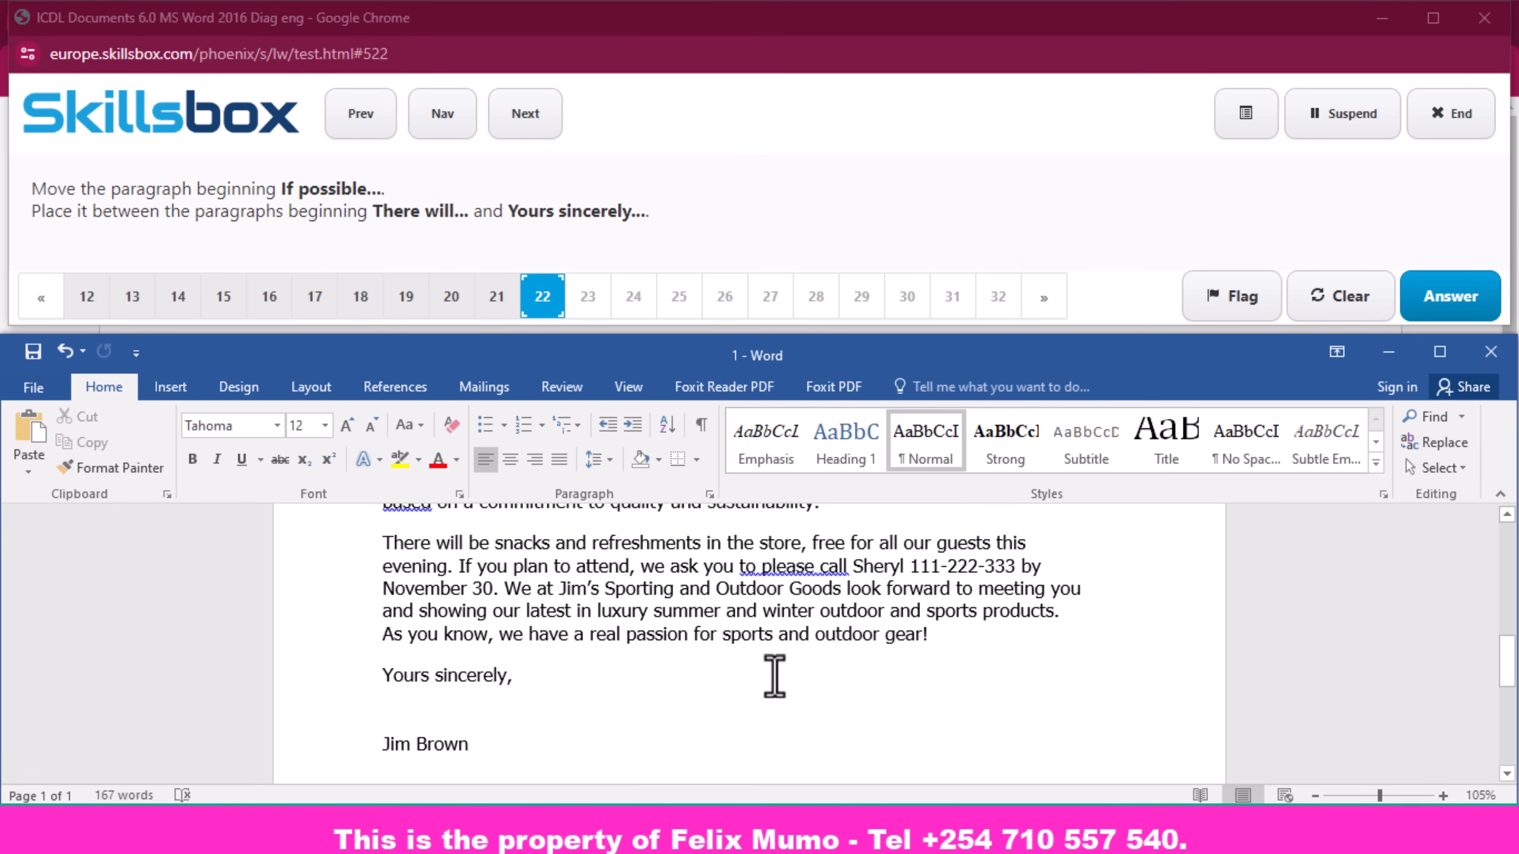
click(936, 637)
key(Return)
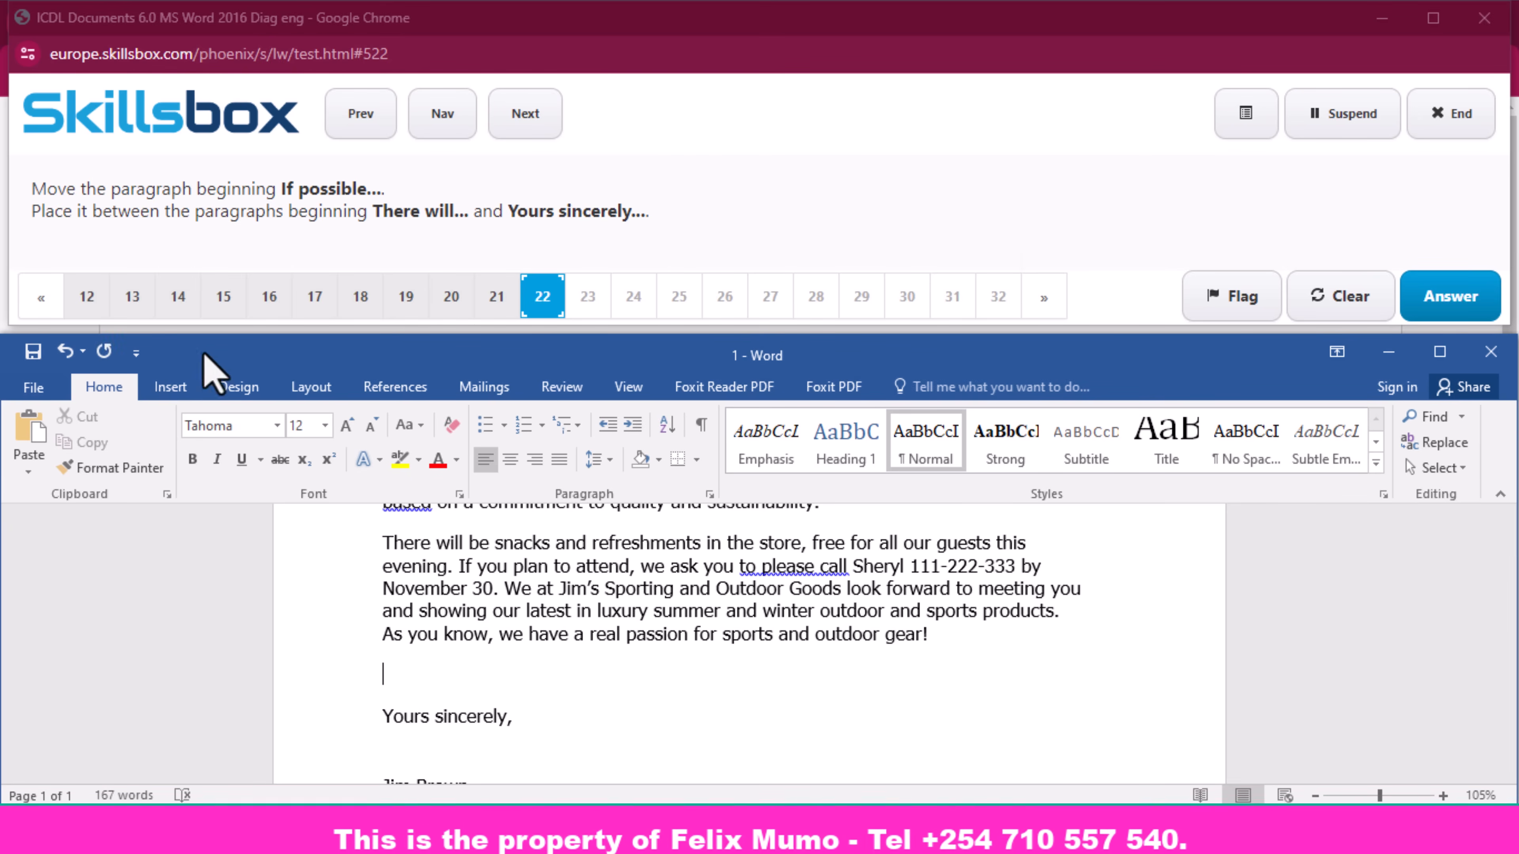
click(34, 471)
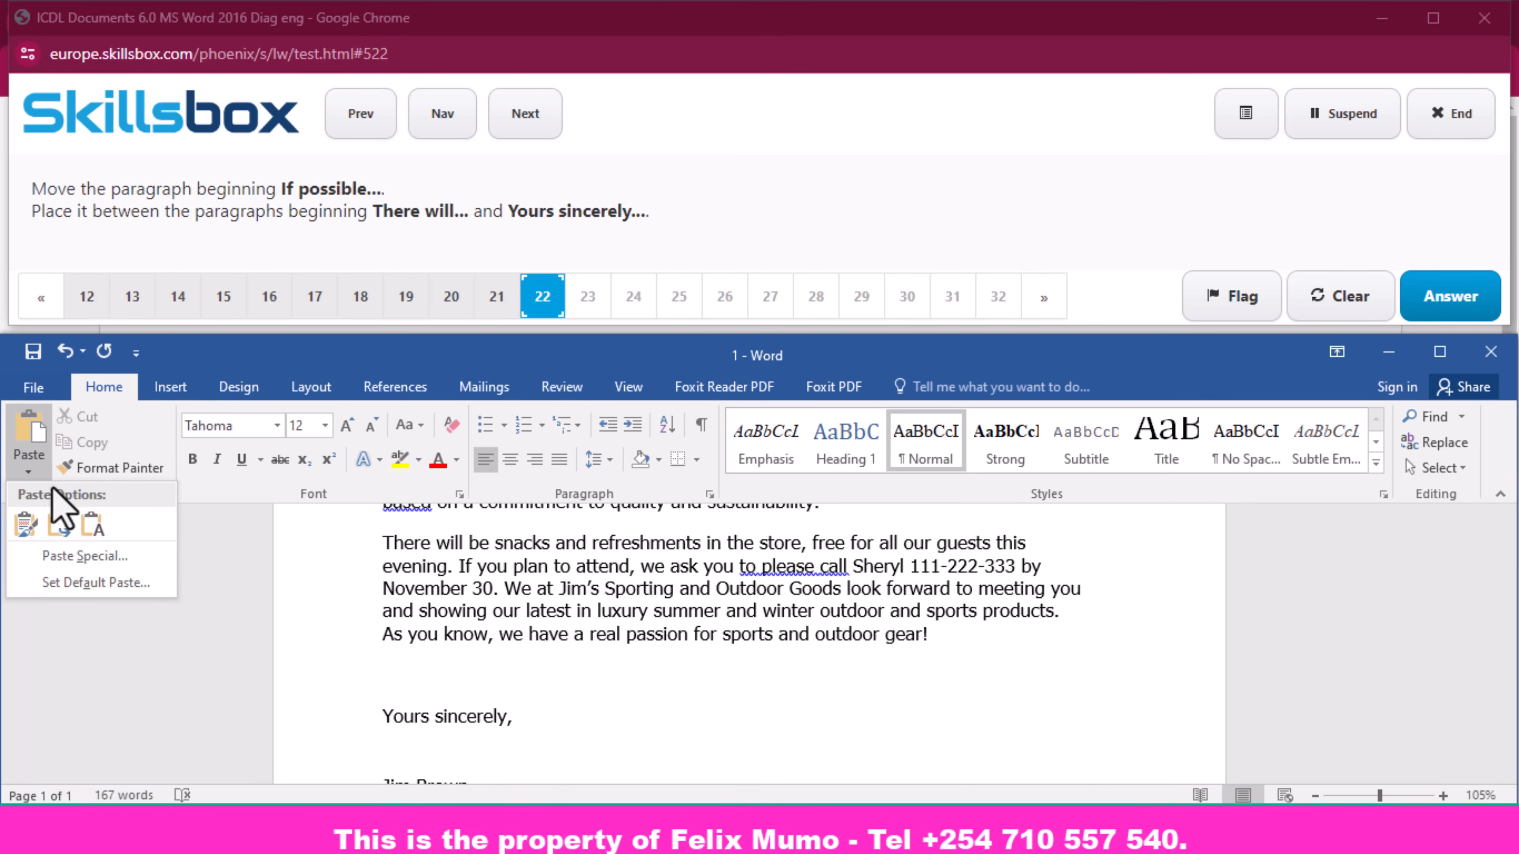
click(56, 522)
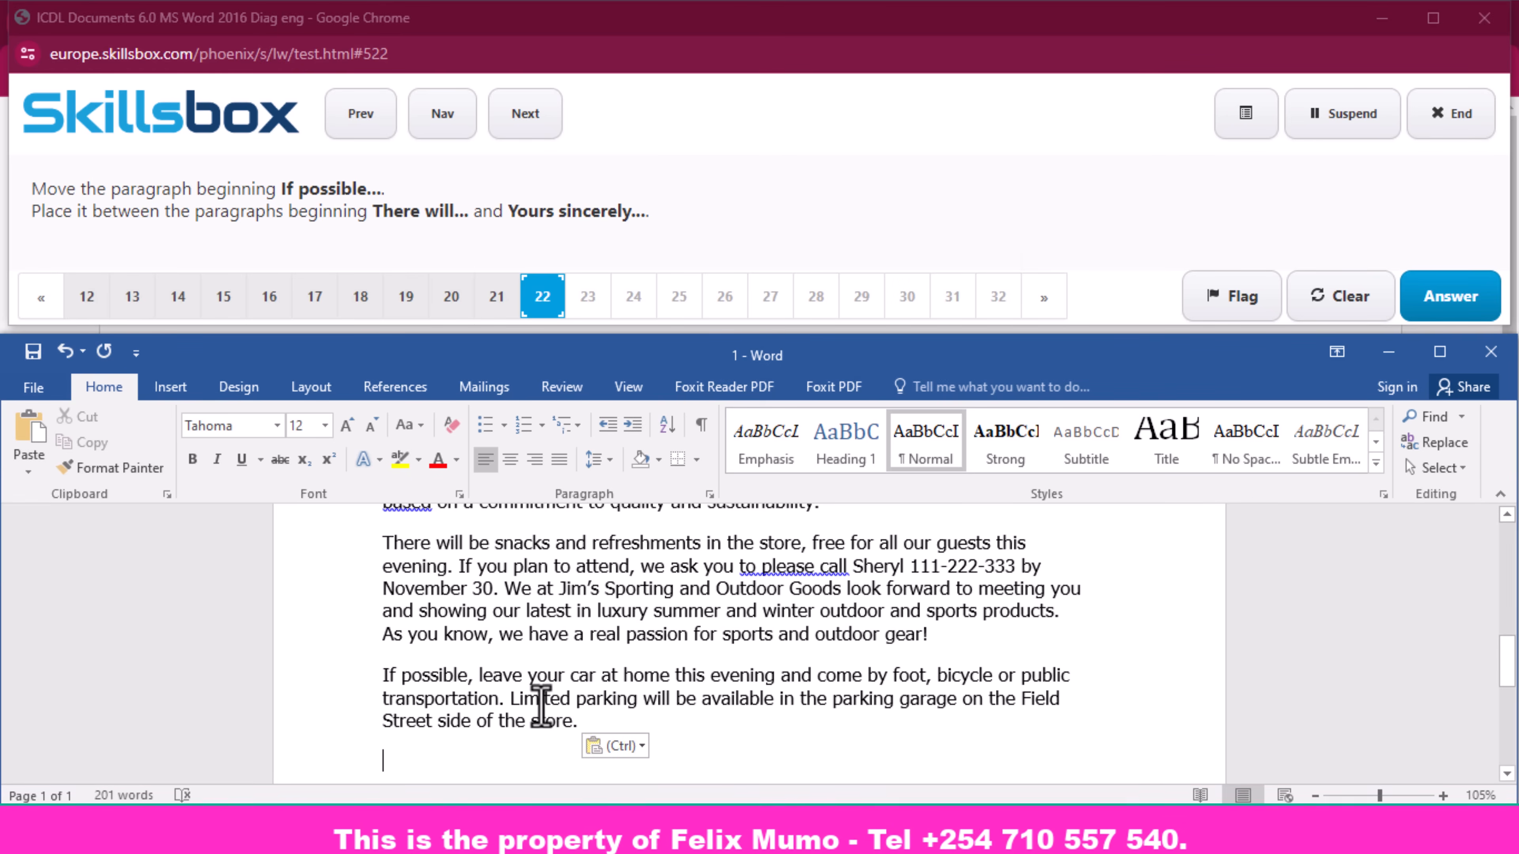
scroll(541, 707, down, 1)
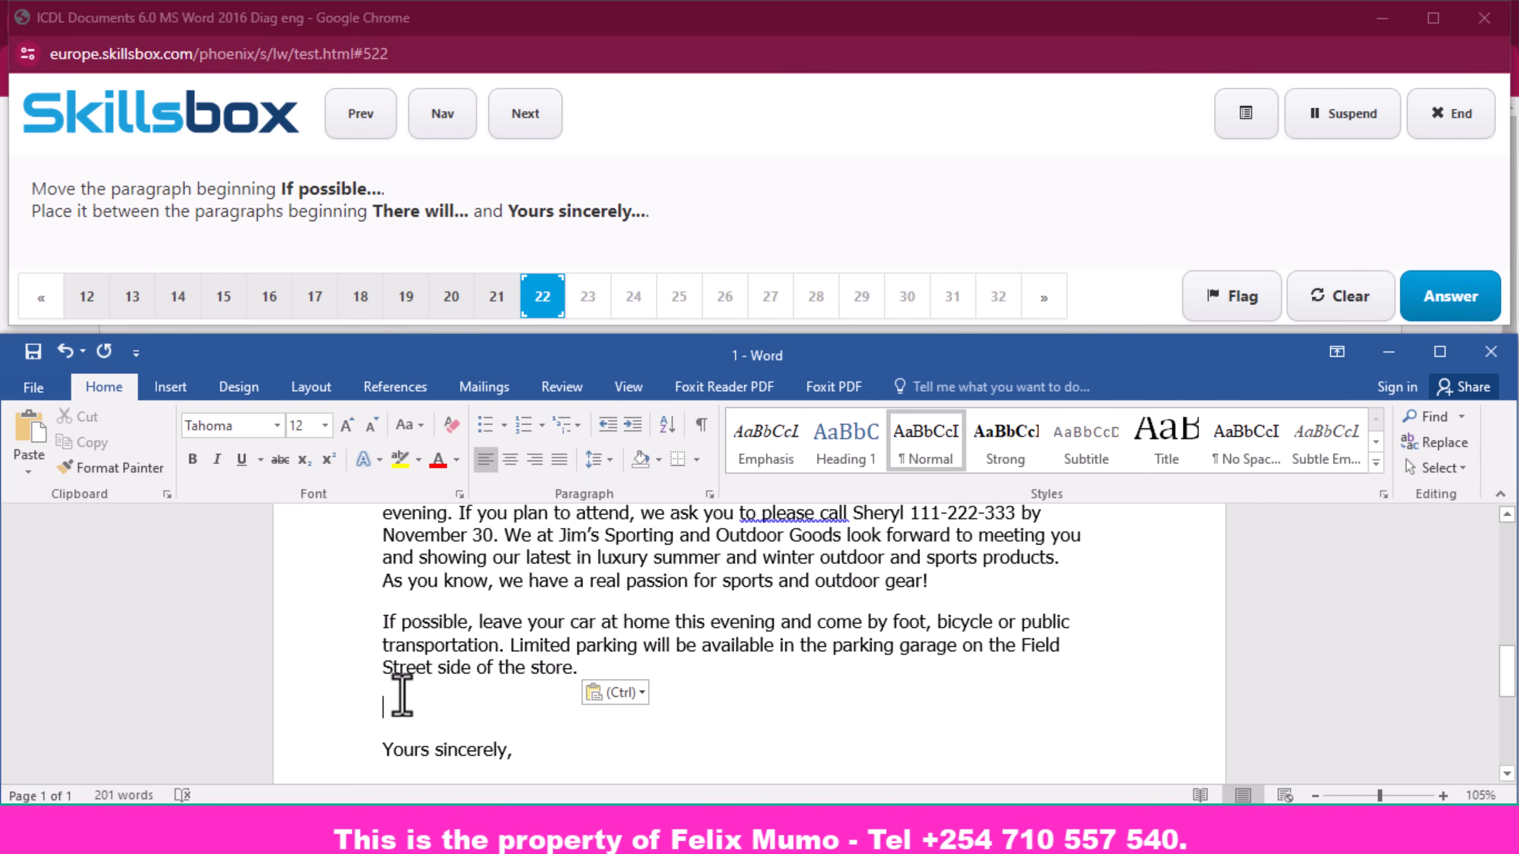
key(BackSpace)
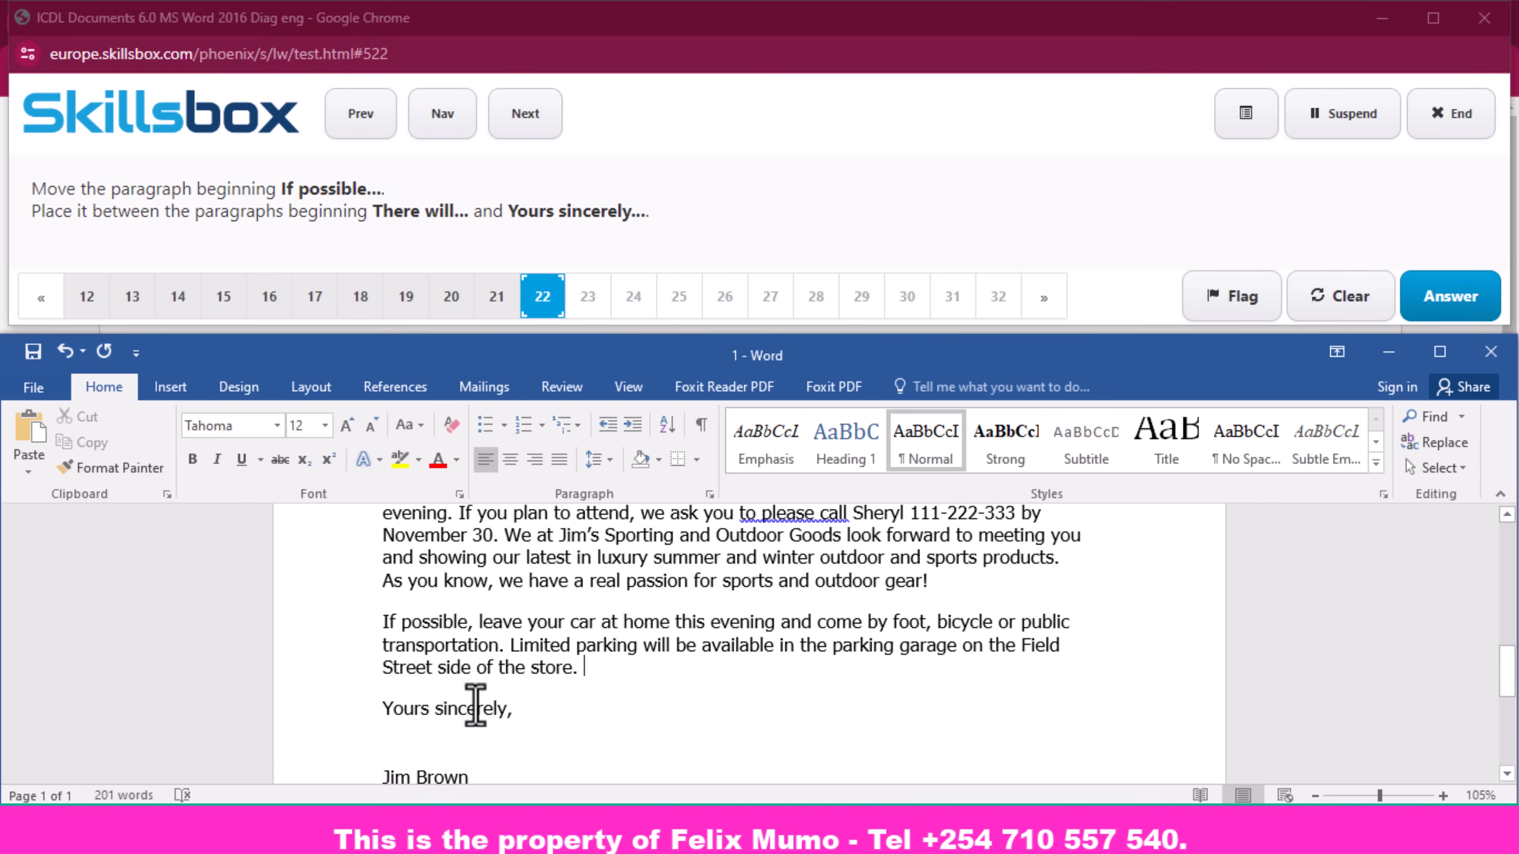
scroll(476, 706, up, 1)
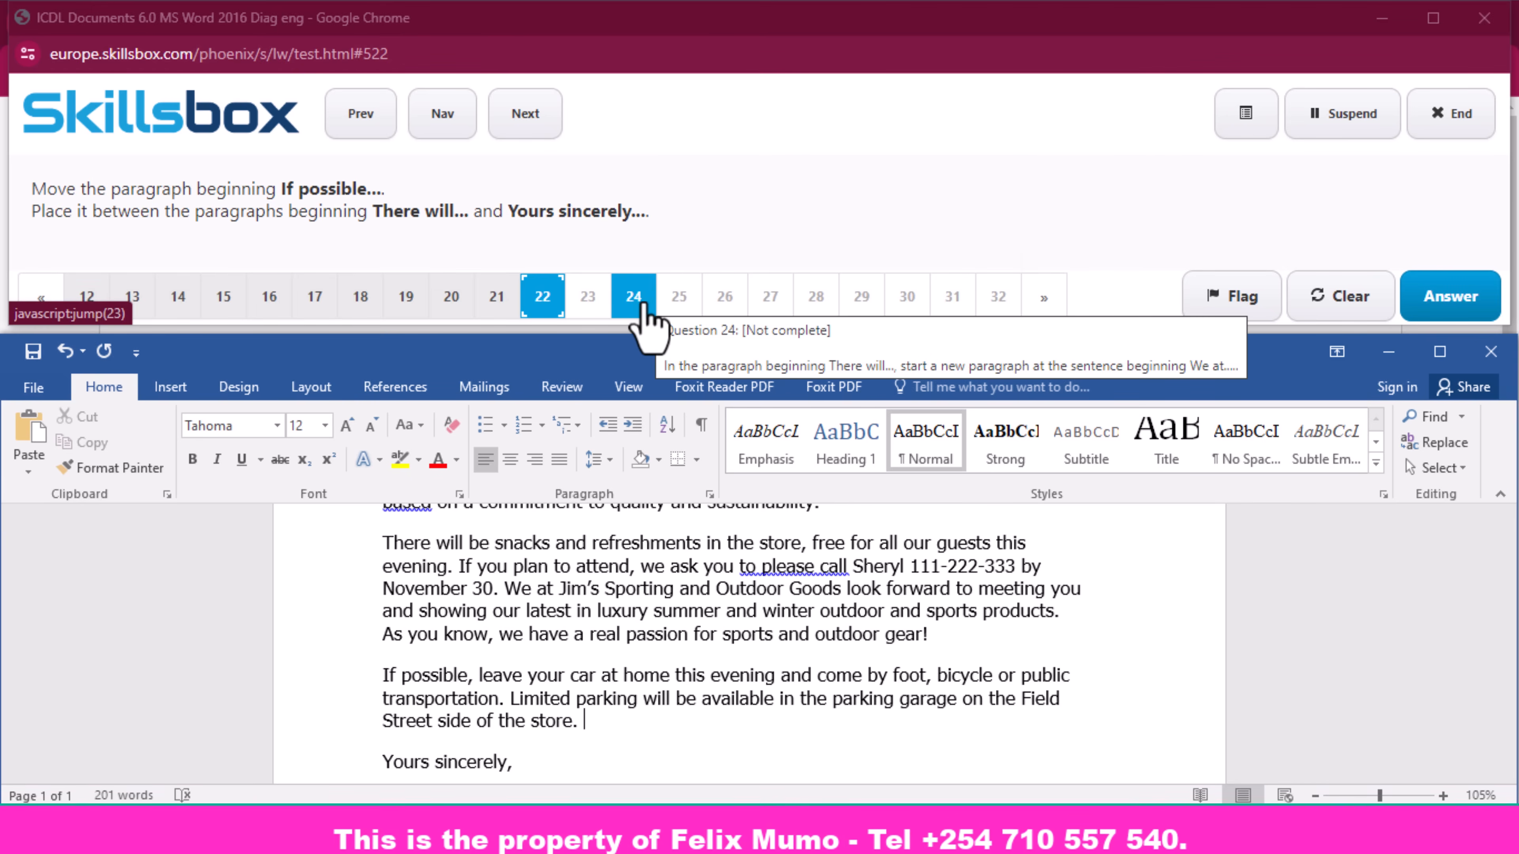
click(1474, 299)
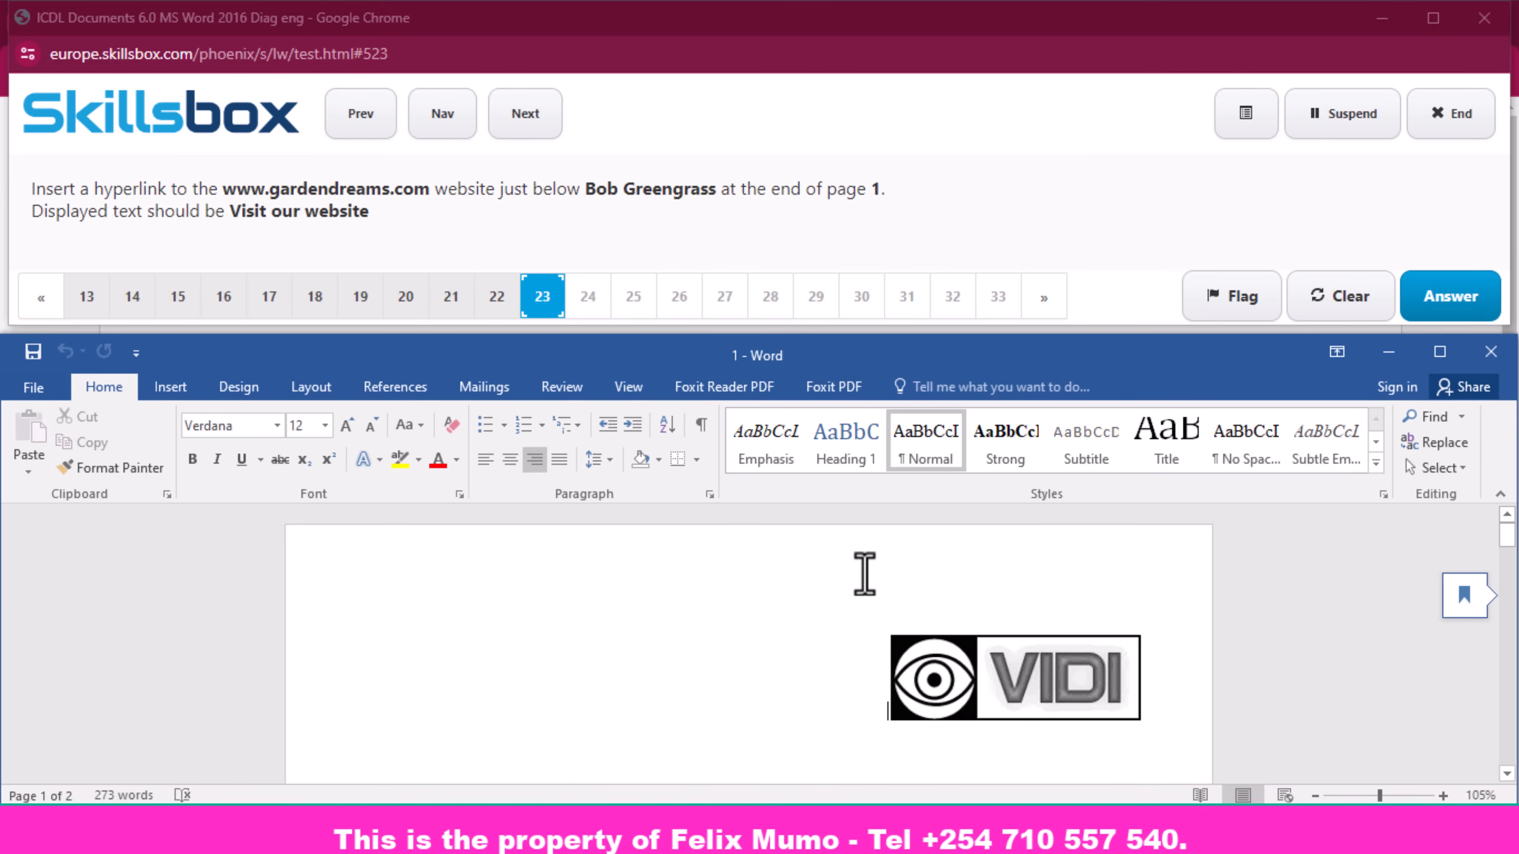
scroll(678, 568, down, 2)
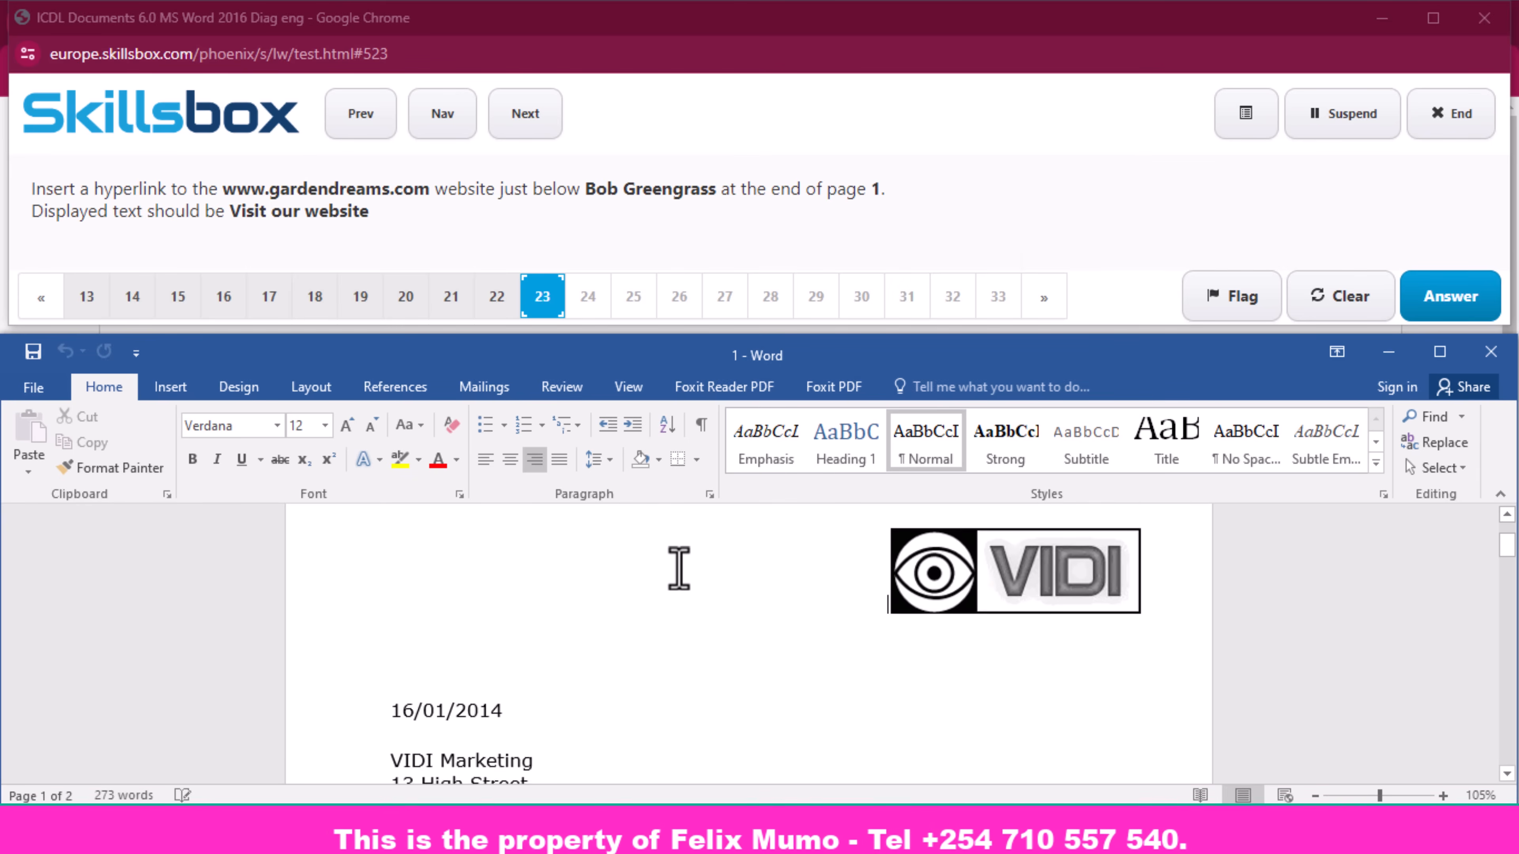
scroll(678, 568, down, 10)
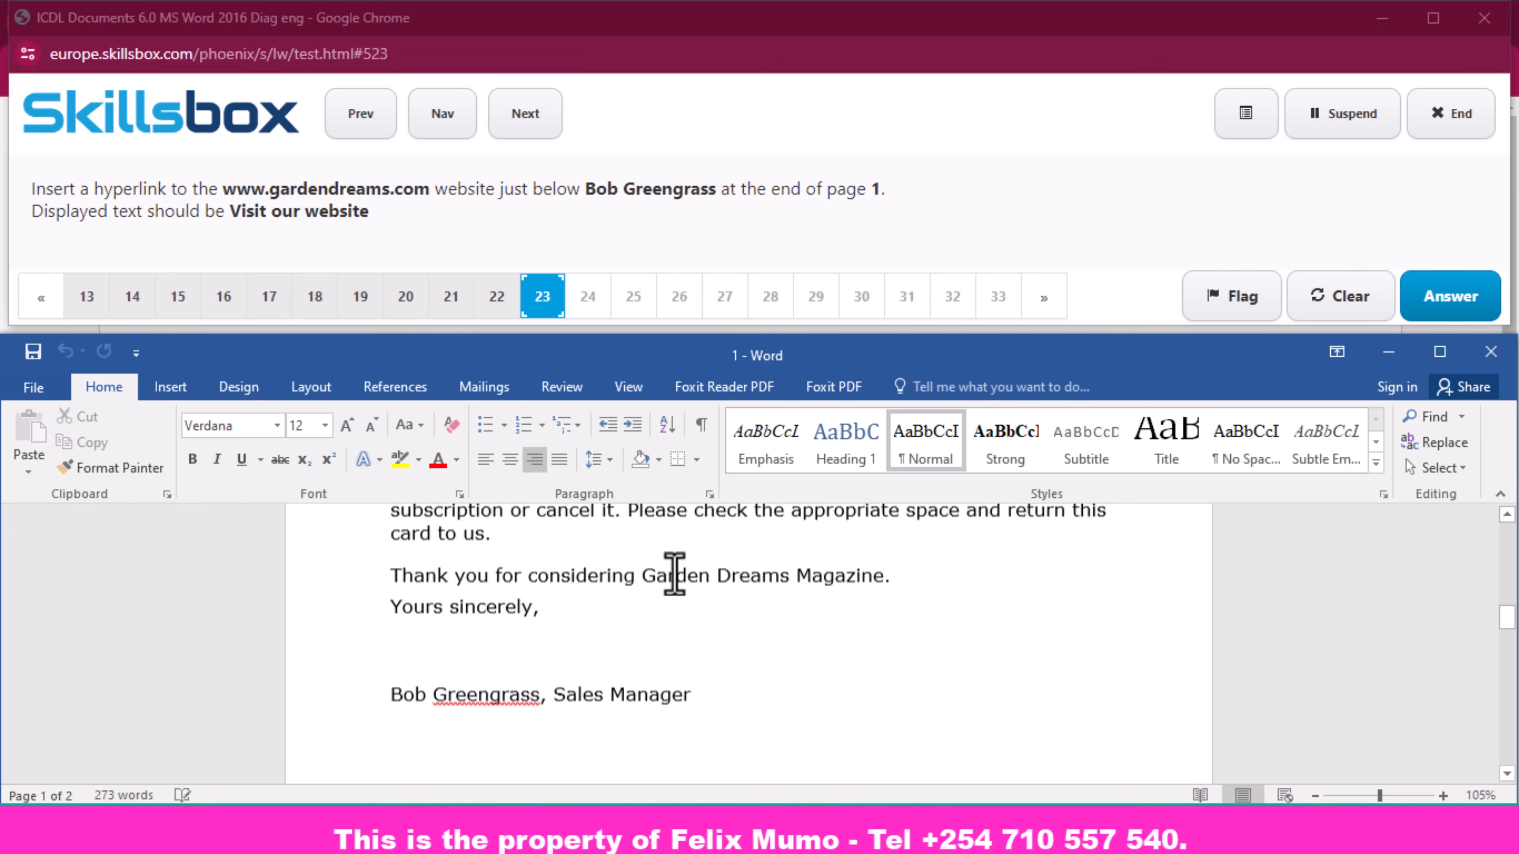
scroll(674, 574, down, 3)
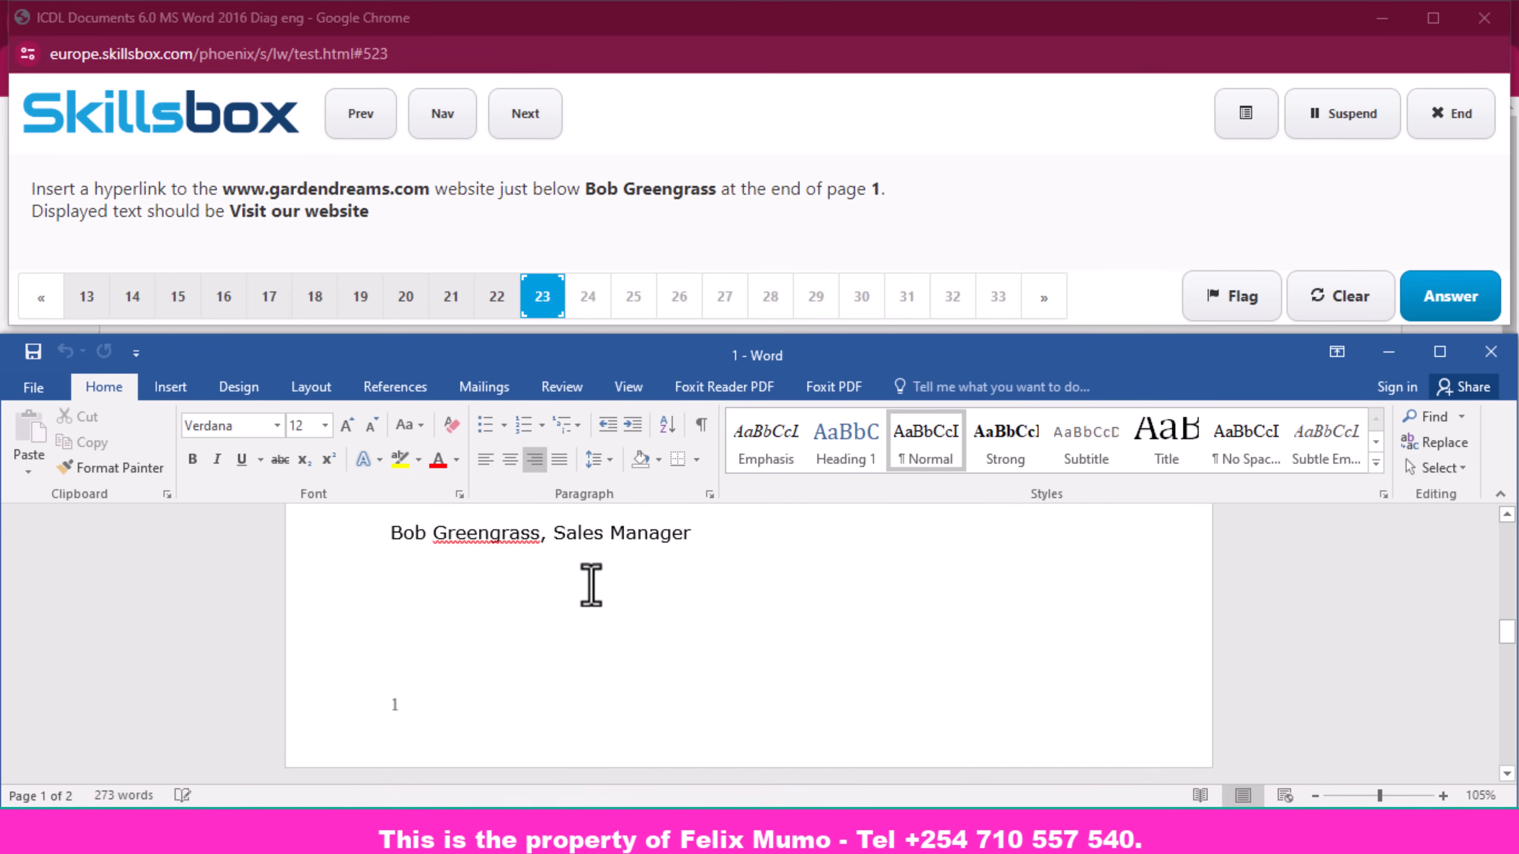
click(729, 531)
key(Return)
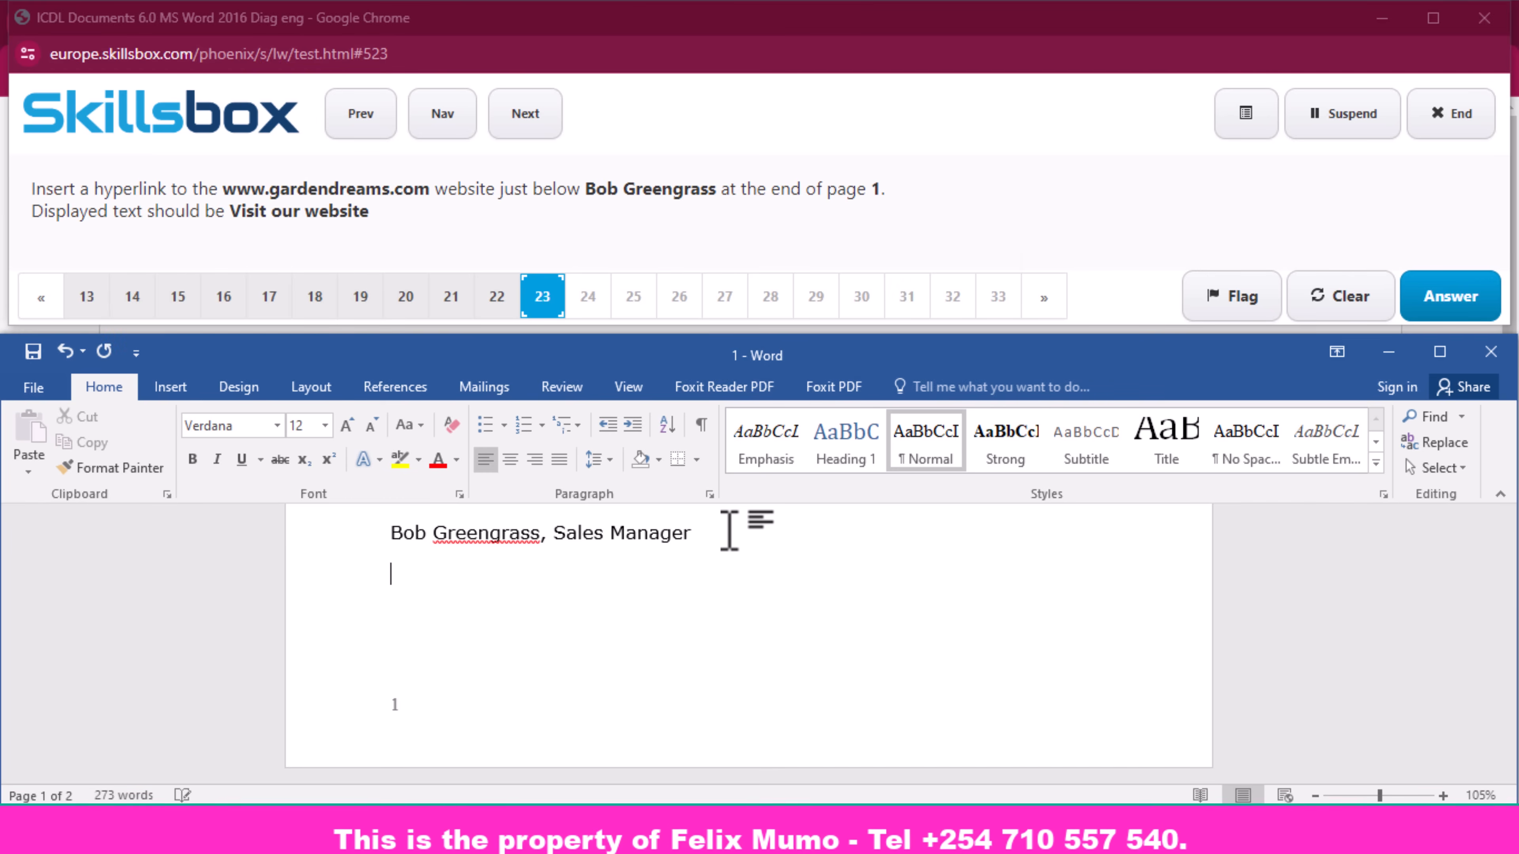
click(158, 396)
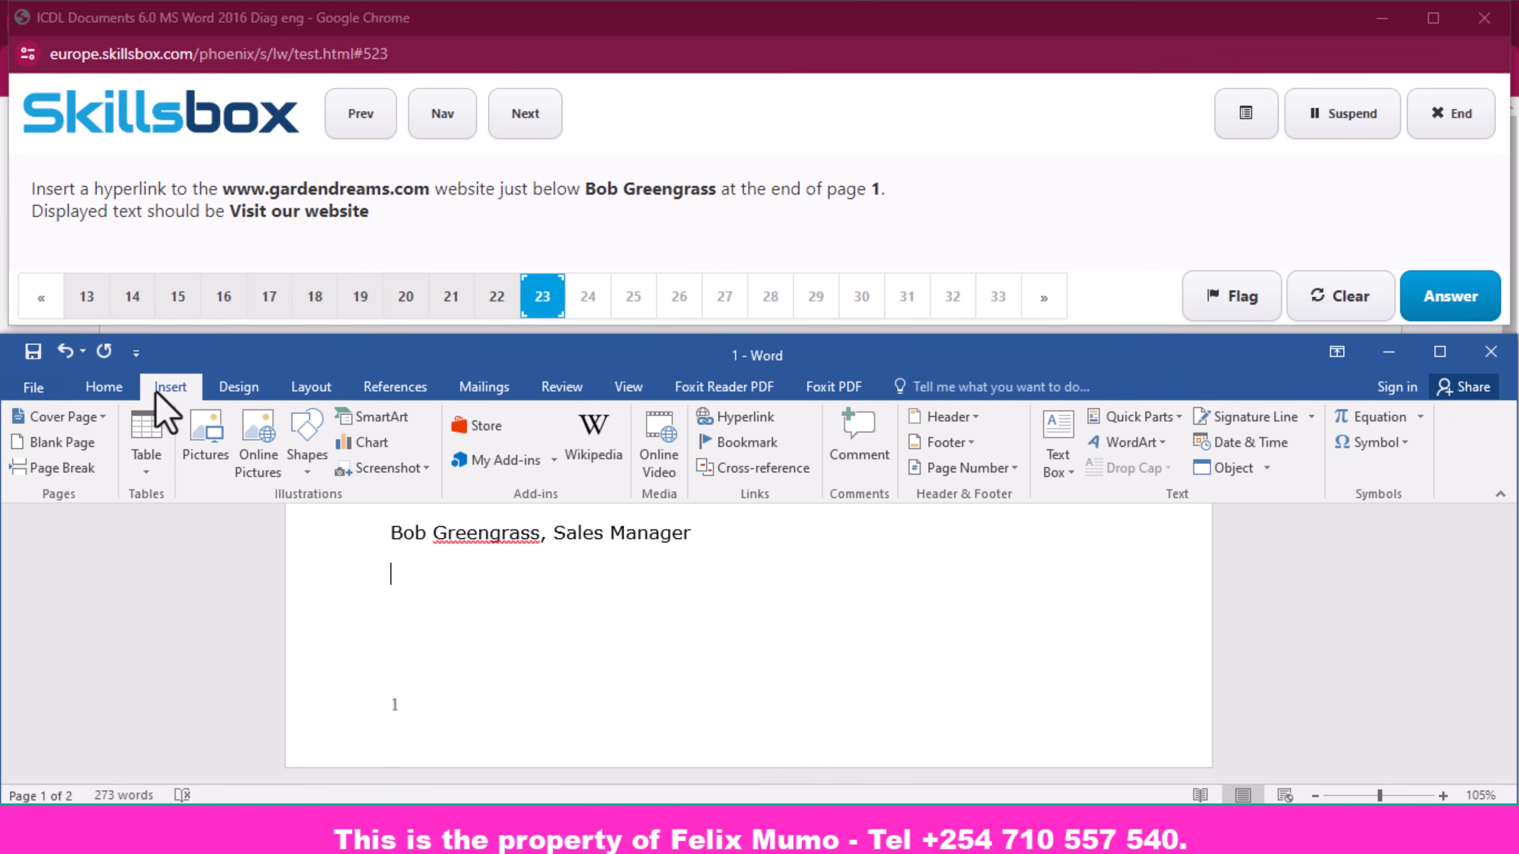
click(751, 419)
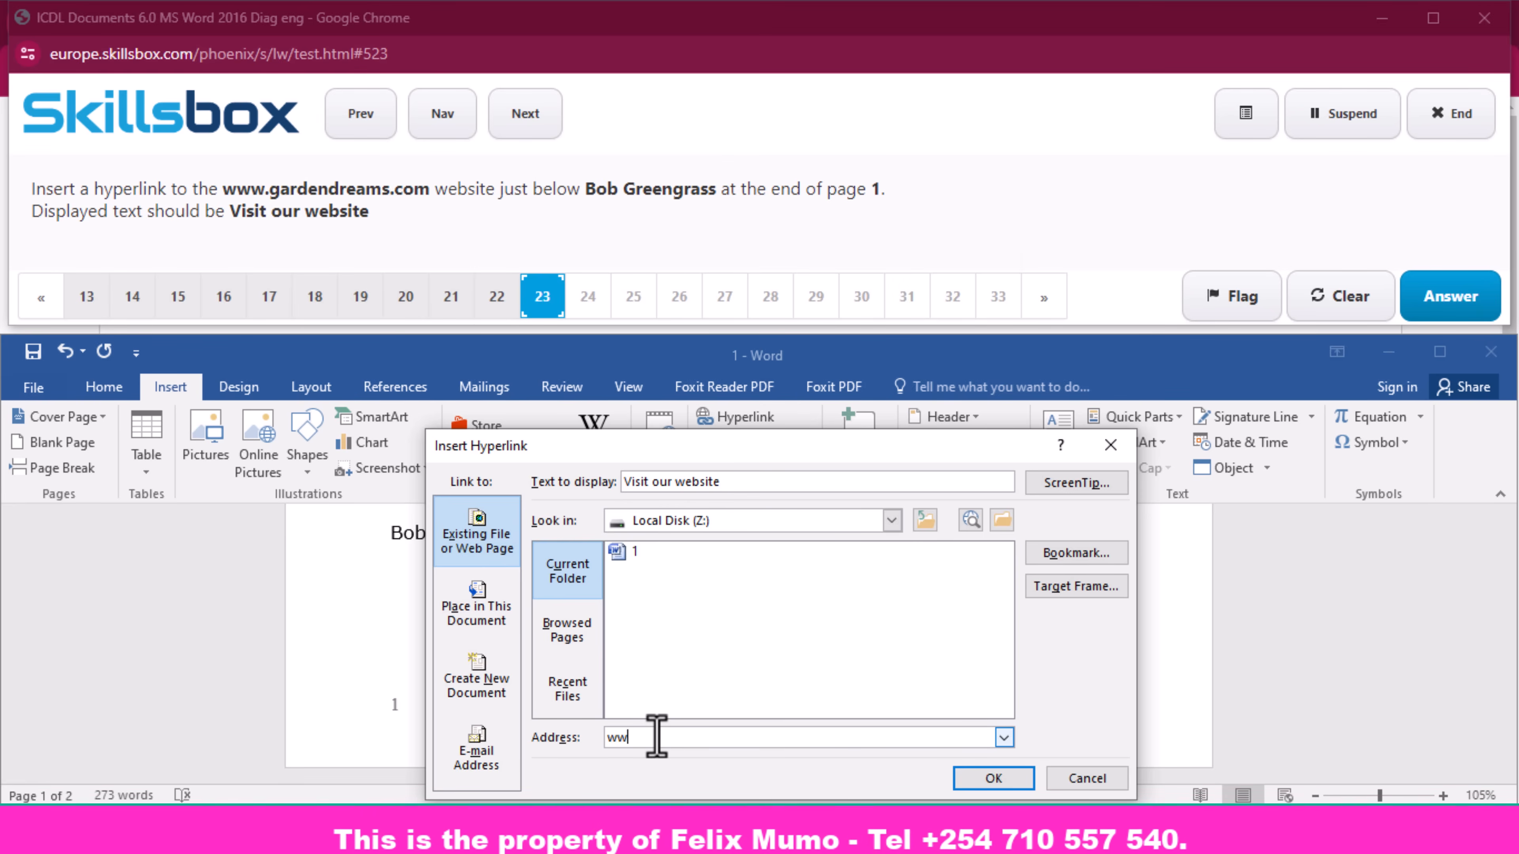
text(.gardendreams.com)
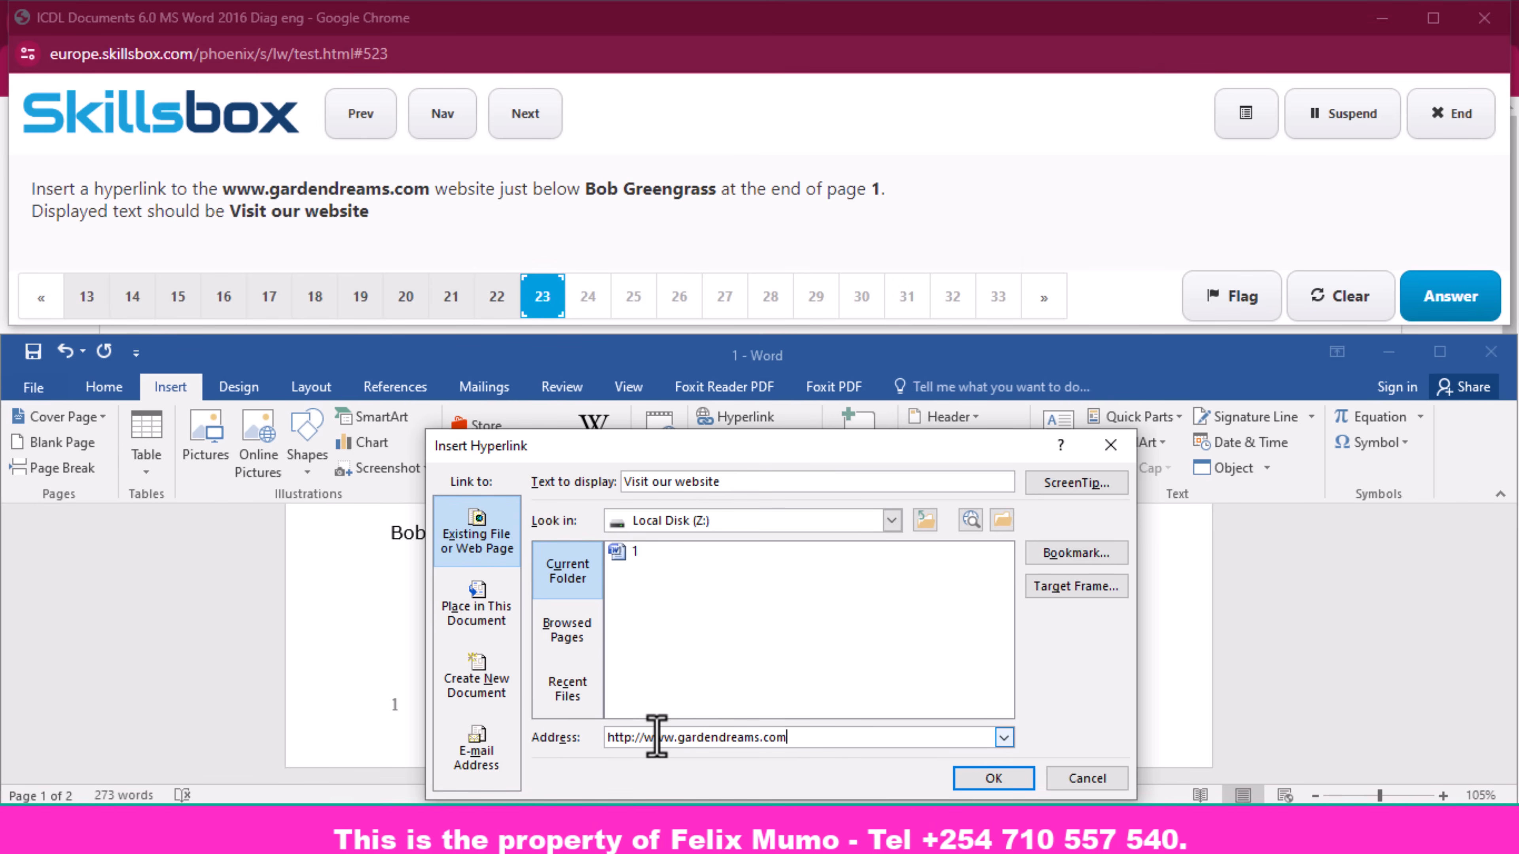
click(986, 779)
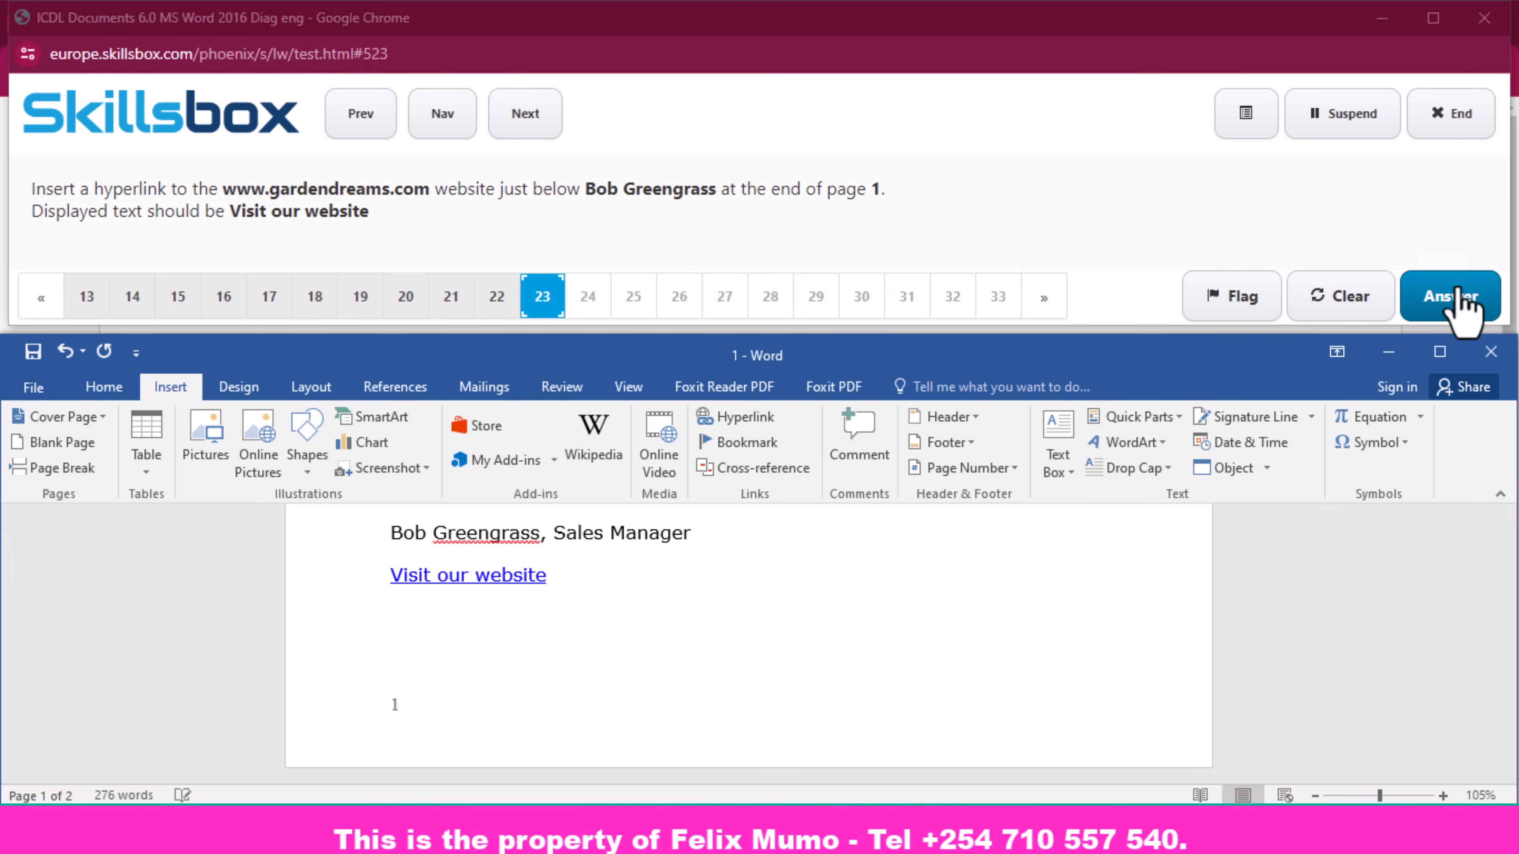
click(1453, 302)
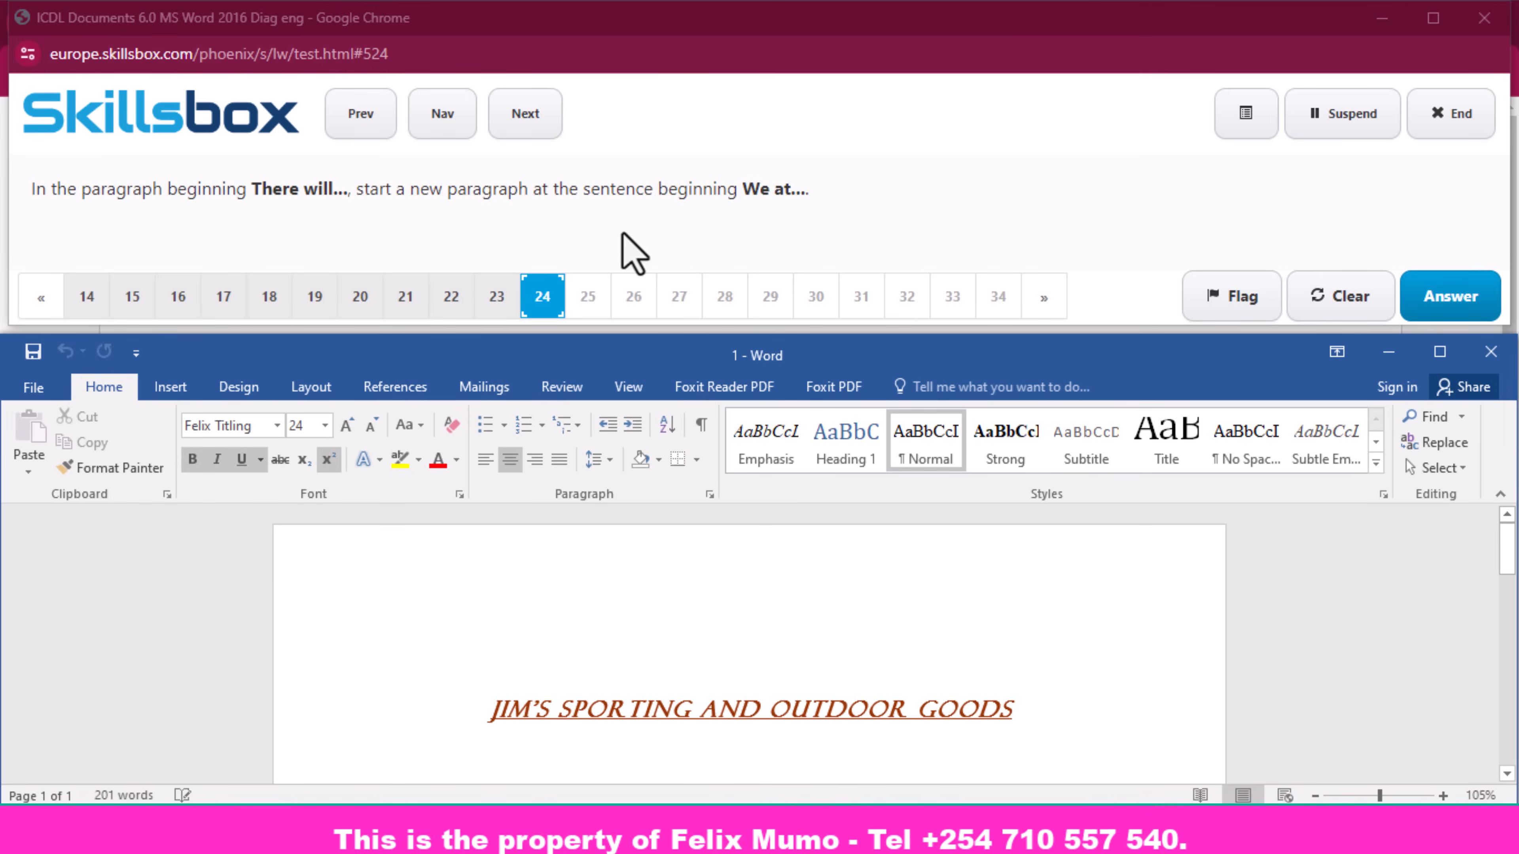
- Start a new paragraph at the sentence beginning "We at" in the "There will" paragraph and submit the answer to question 24
scroll(617, 590, down, 3)
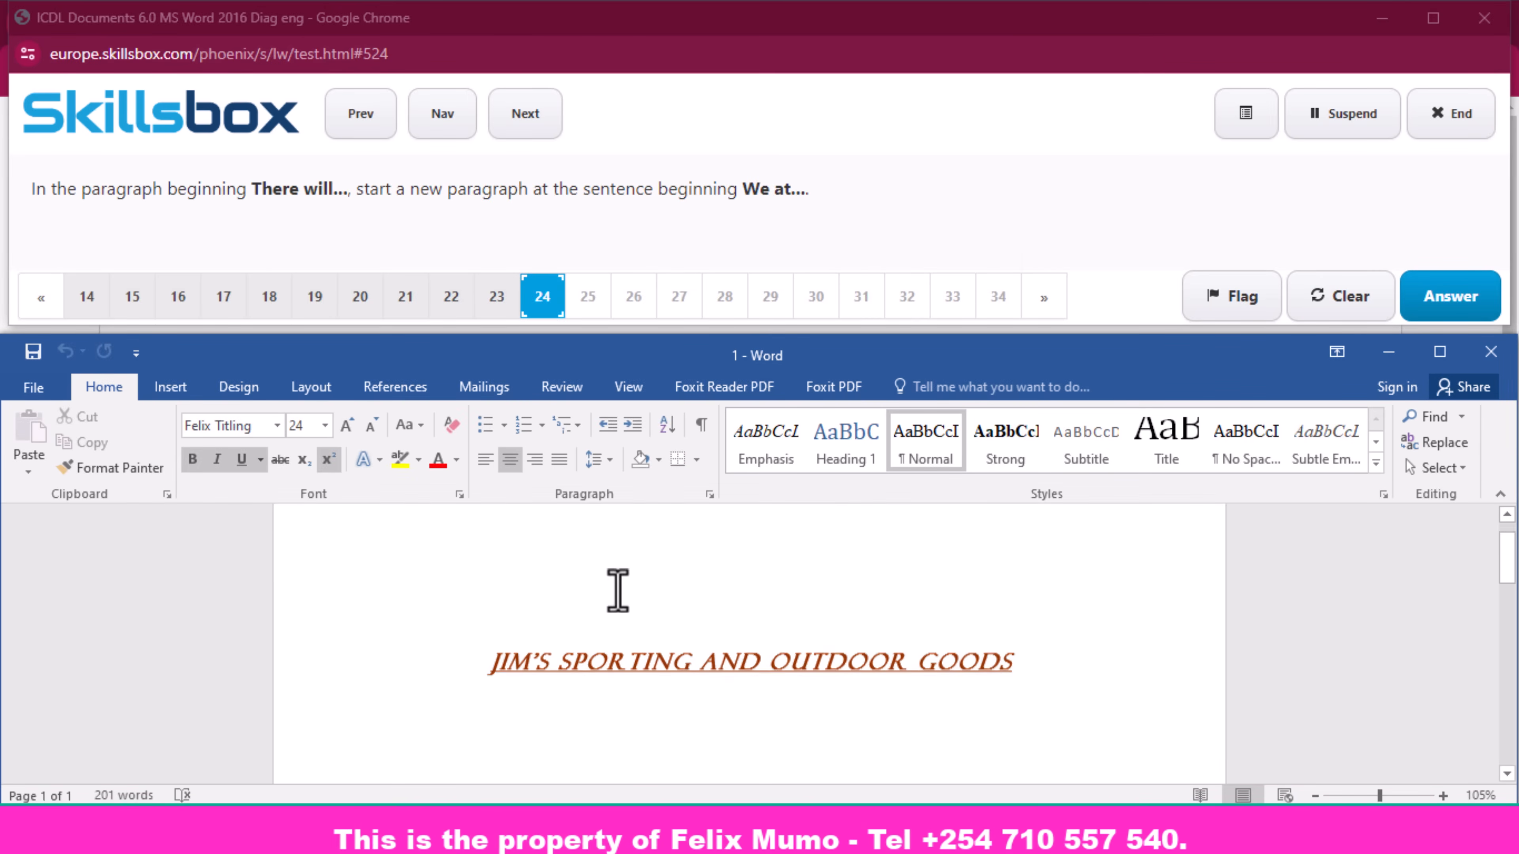
scroll(550, 647, up, 1)
scroll(550, 646, down, 6)
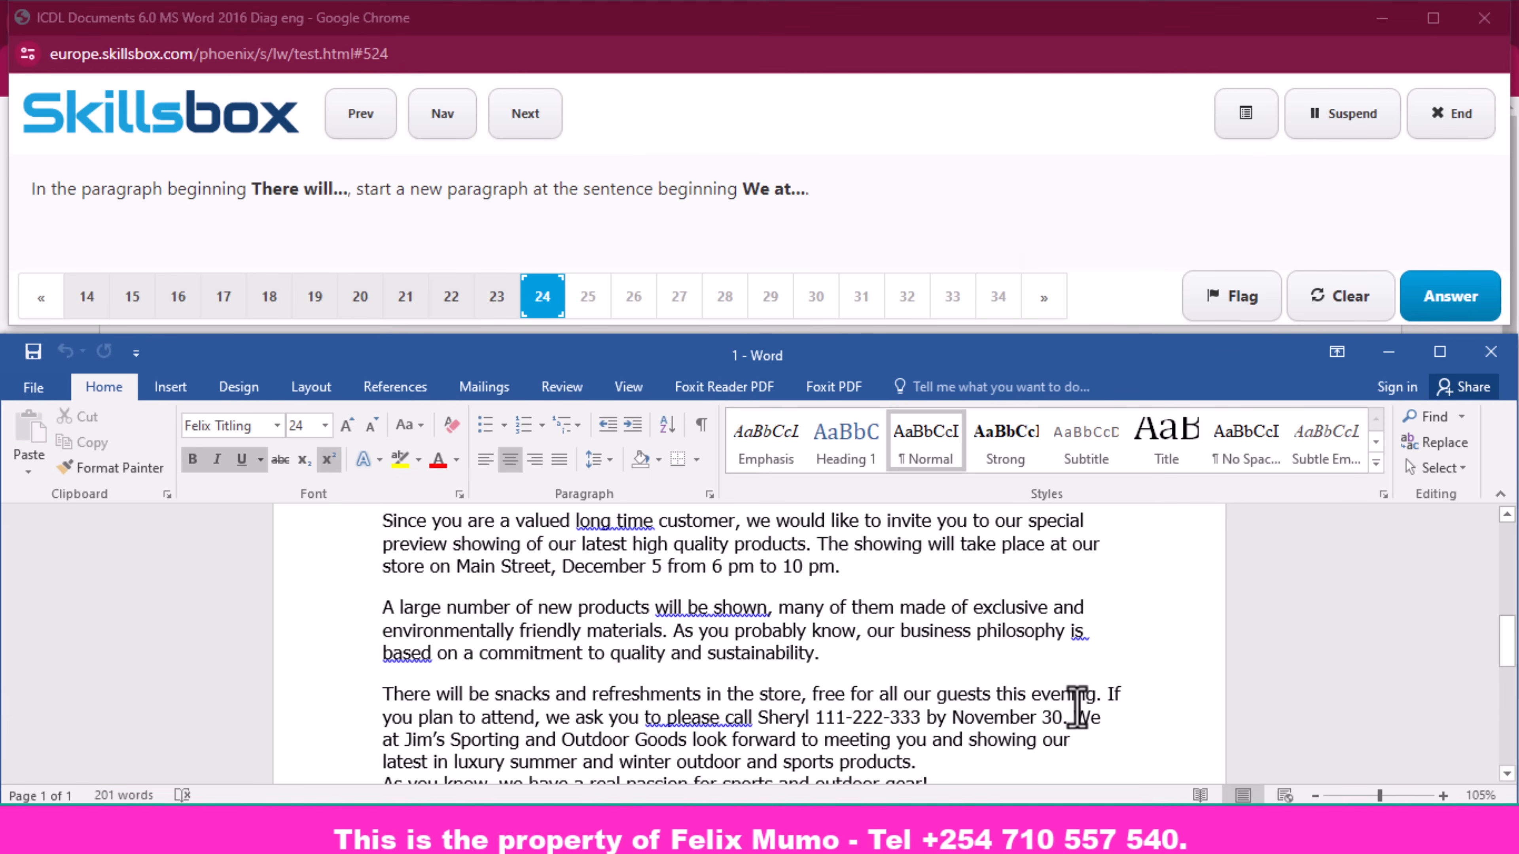
click(1074, 721)
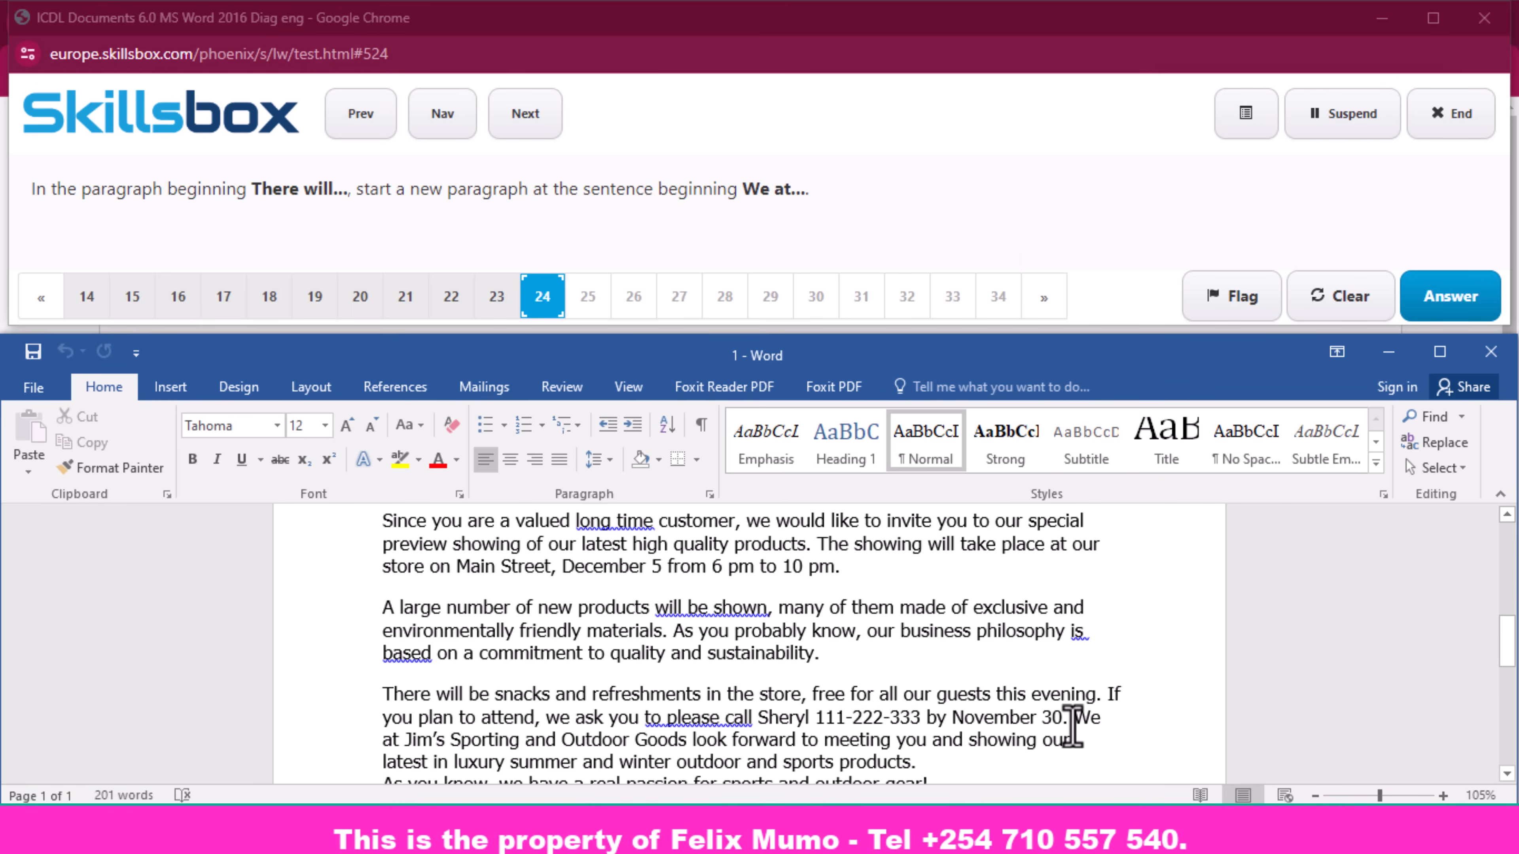
key(Return)
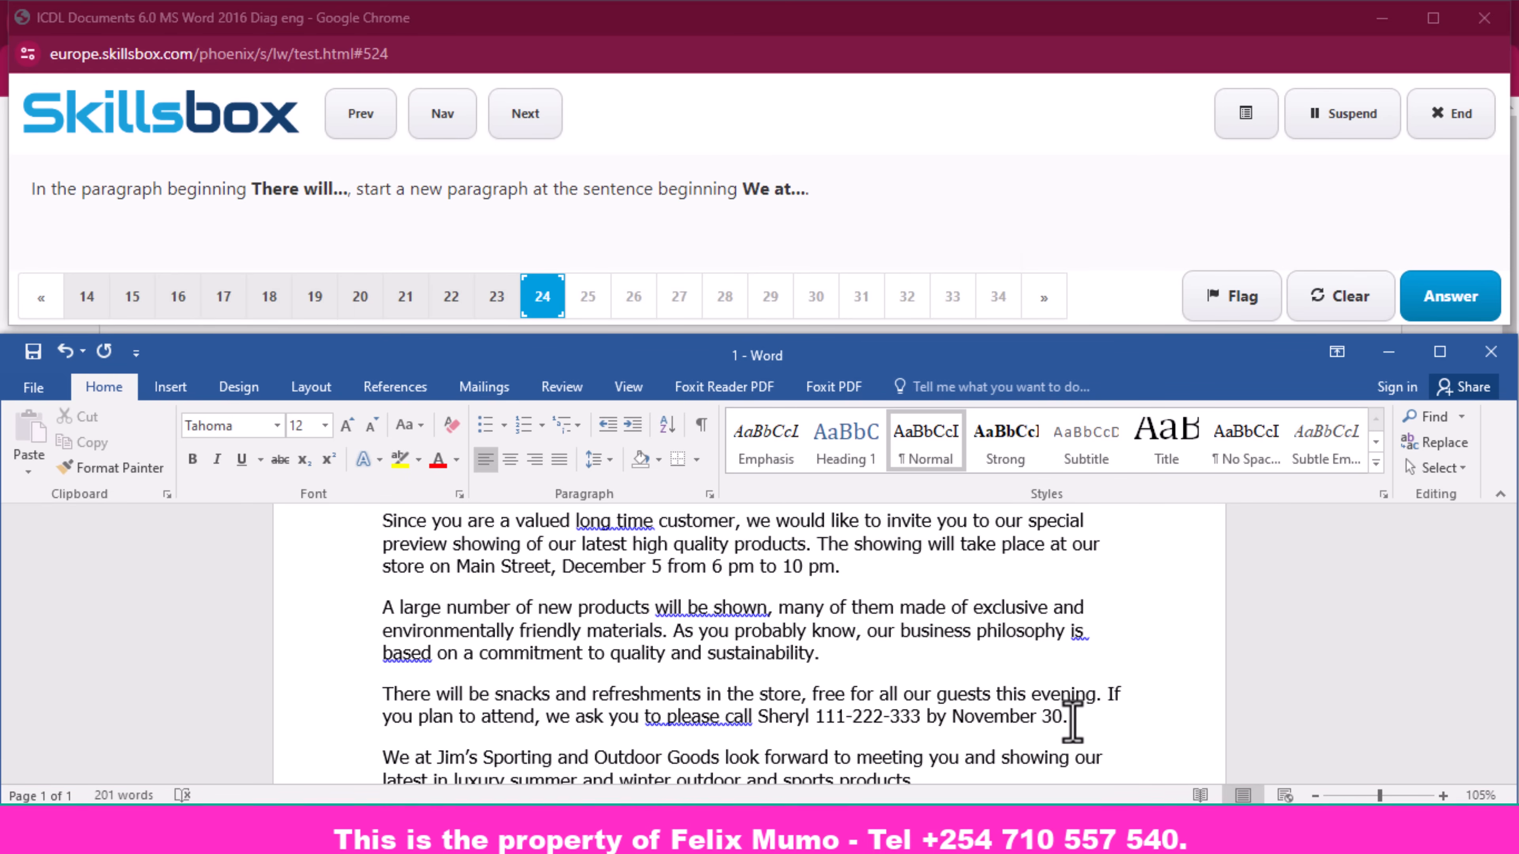
scroll(1077, 688, down, 1)
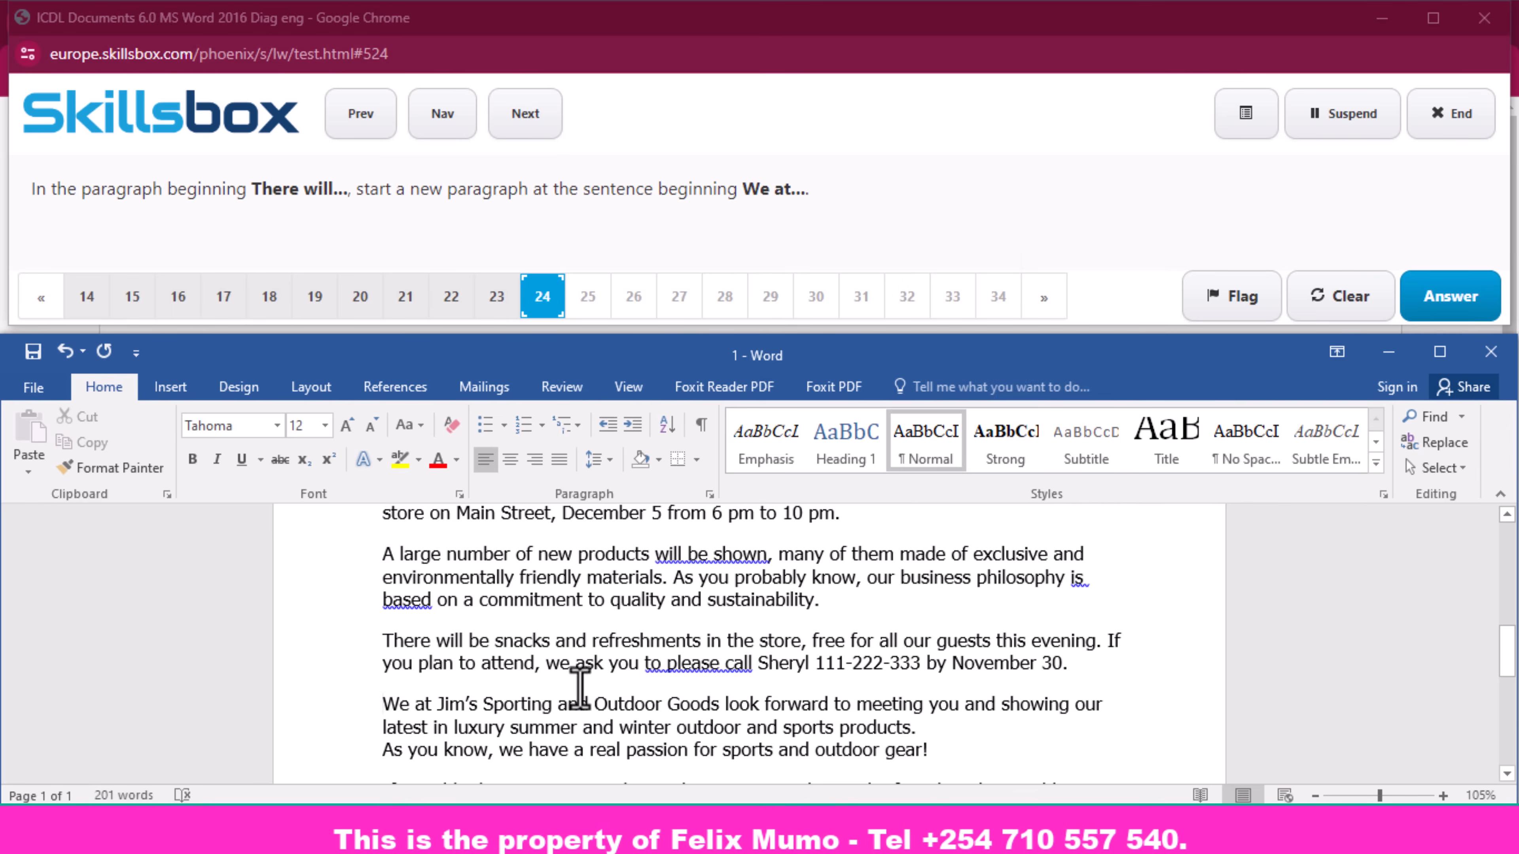
click(1438, 298)
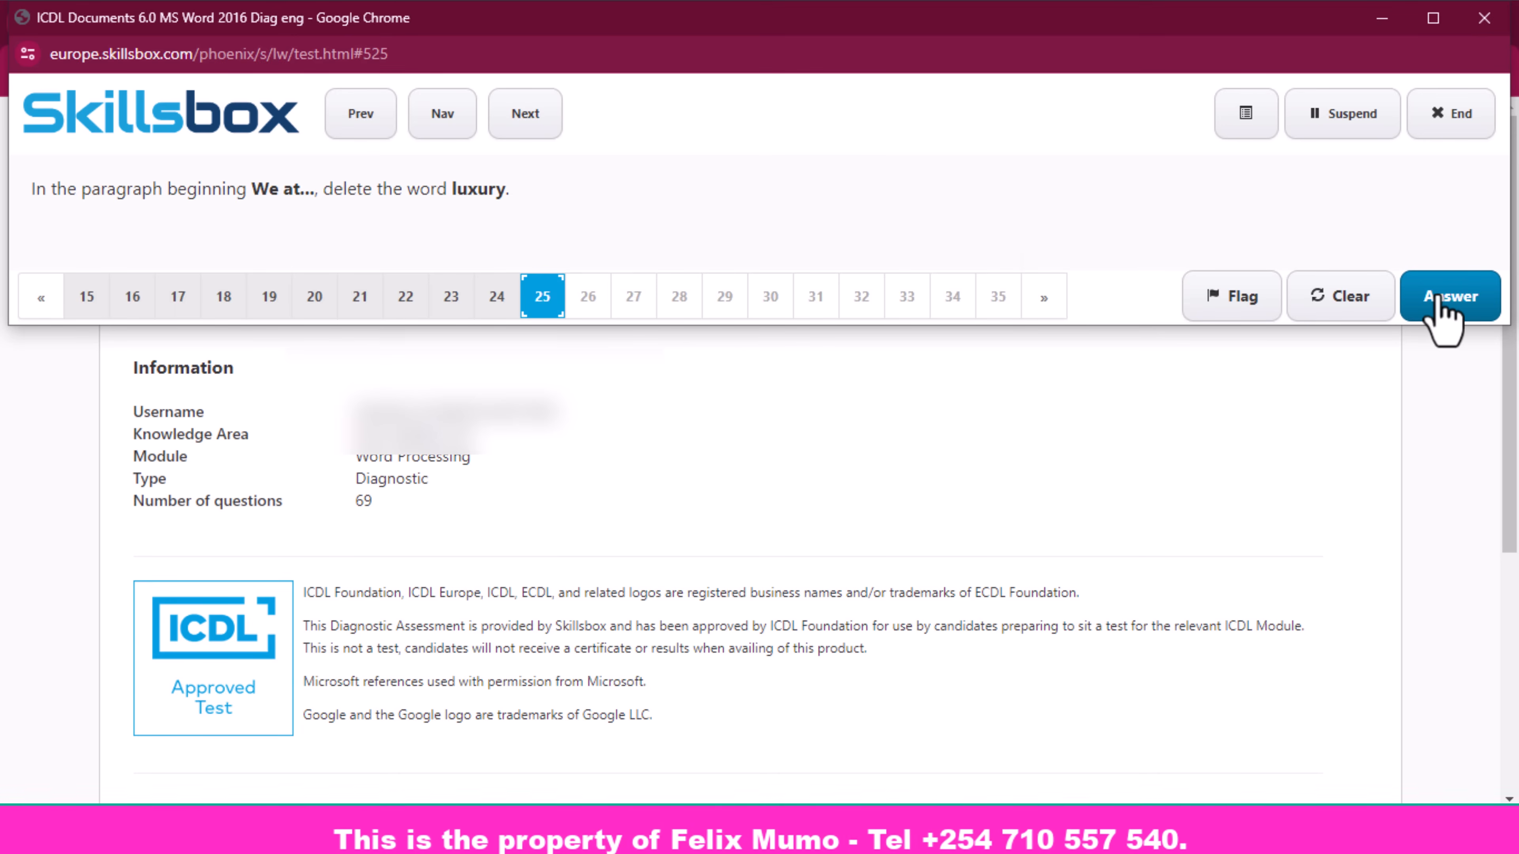
click(1445, 299)
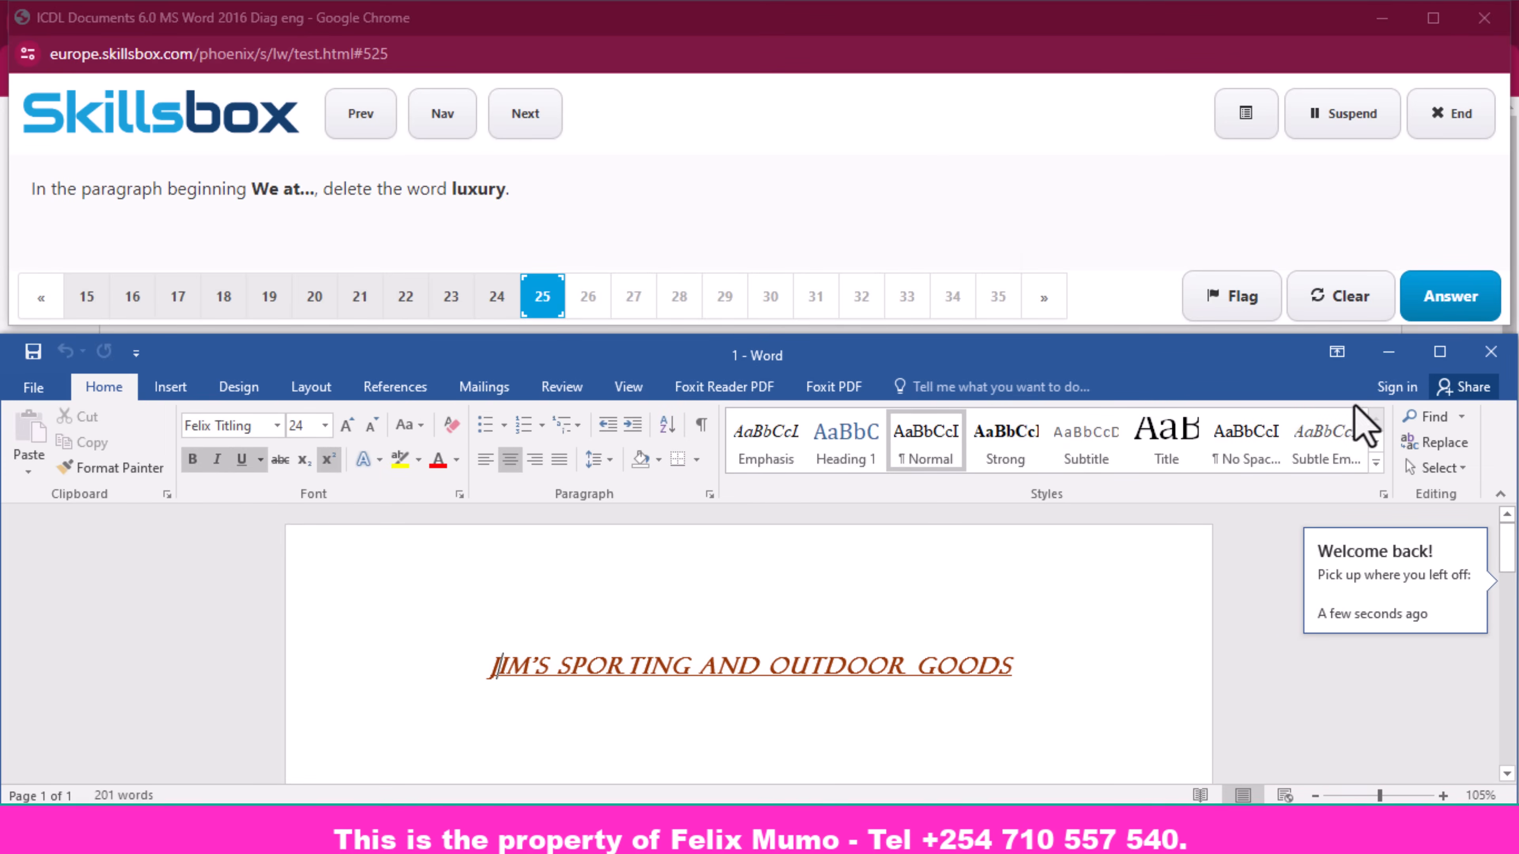
- Delete the word "luxury" from the paragraph beginning "We at" and submit the answer to question 25
scroll(472, 640, down, 3)
scroll(466, 658, down, 3)
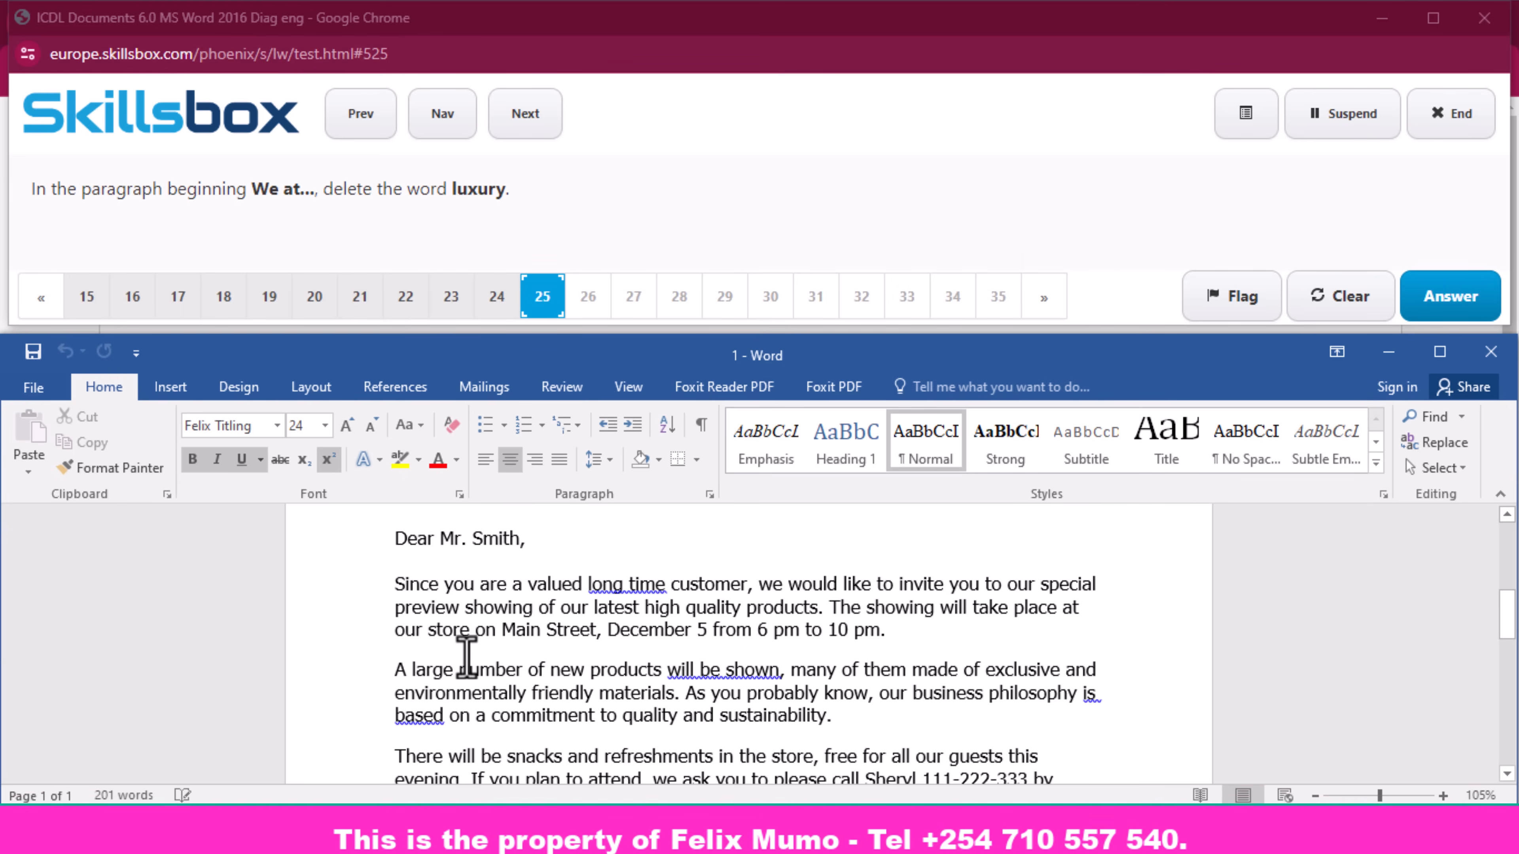
scroll(467, 658, down, 3)
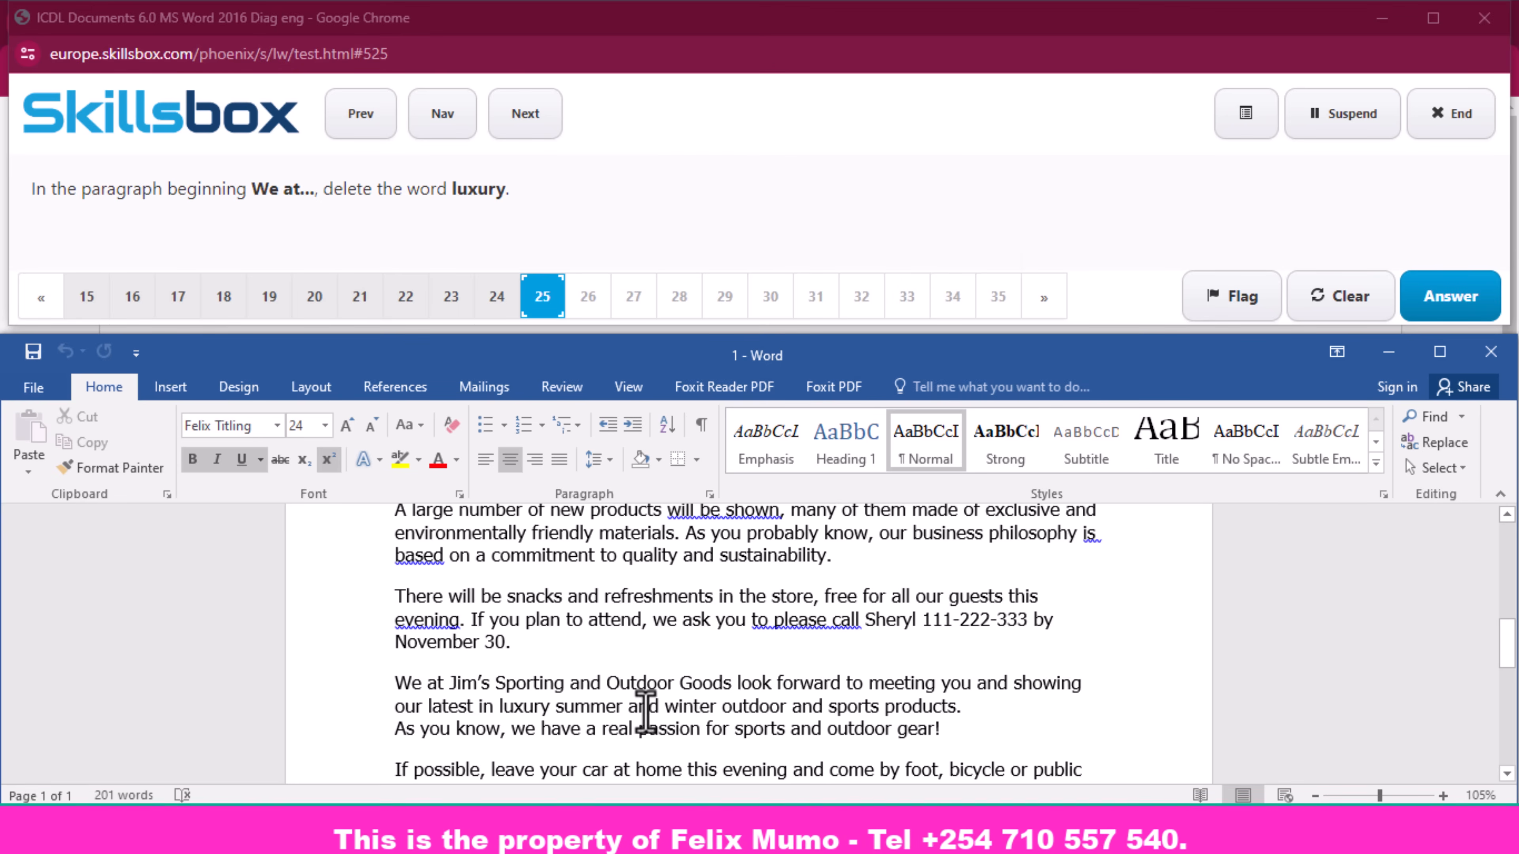
click(545, 712)
key(BackSpace)
key(BackSpace)
key(BackSpace)
key(BackSpace)
key(BackSpace)
key(BackSpace)
key(BackSpace)
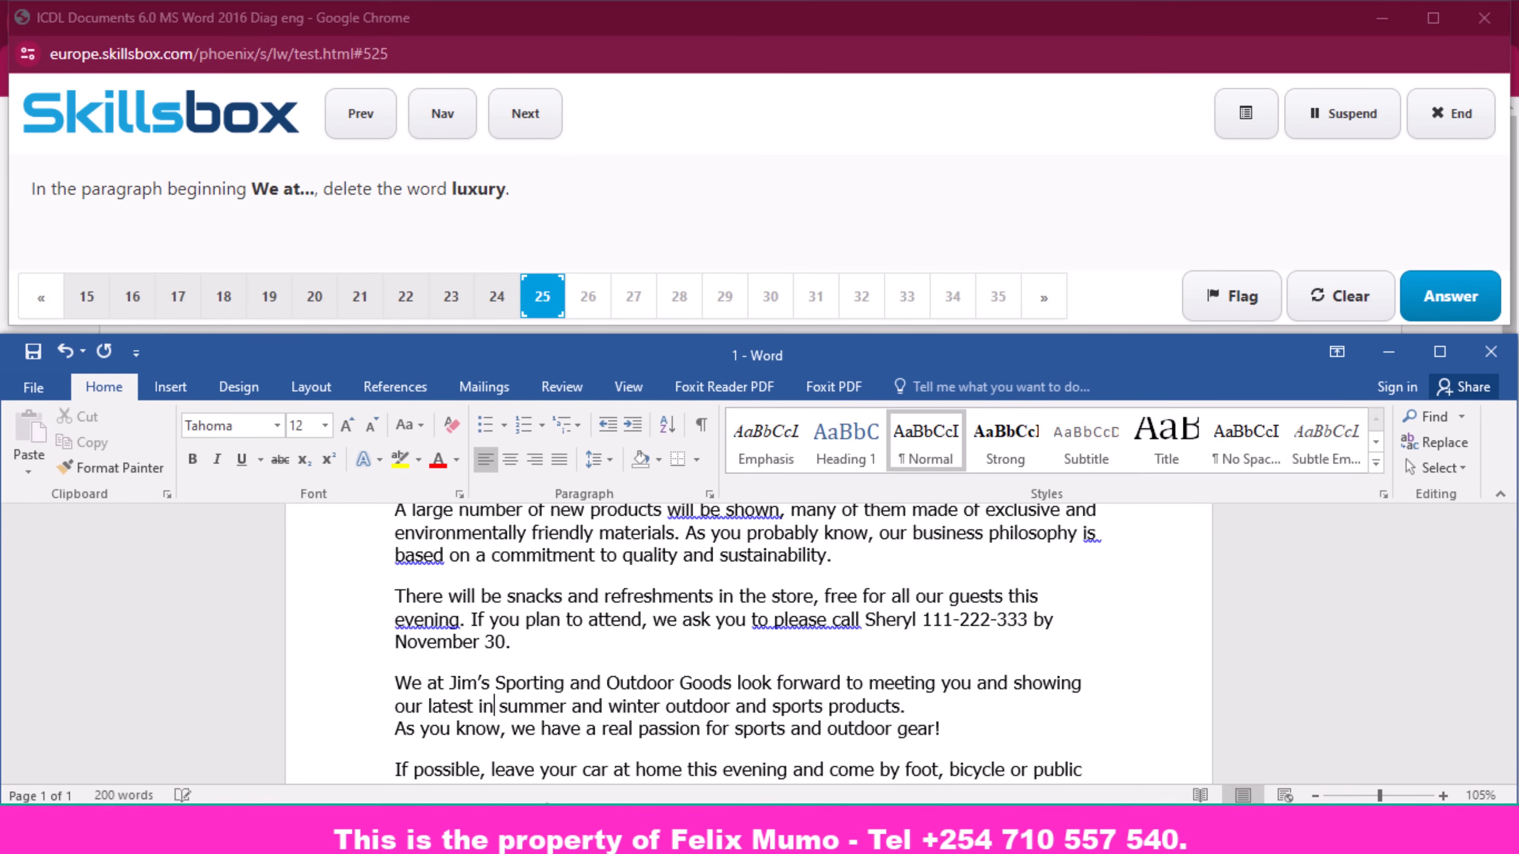
click(1453, 302)
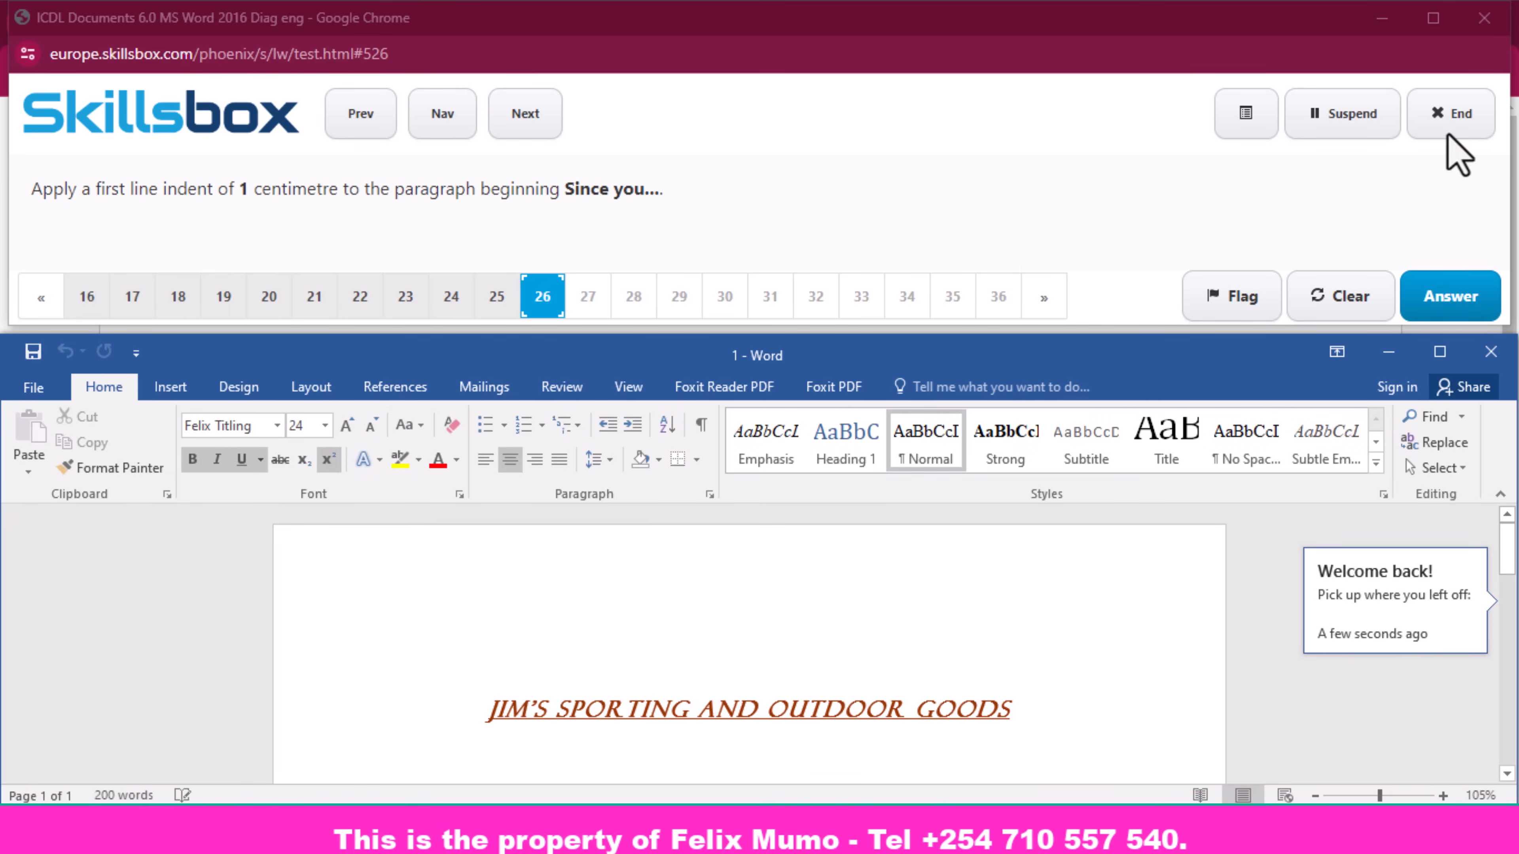
- Apply a first line indent of 1 cm to the paragraph beginning "Since you" and submit the answer to question 26
scroll(742, 634, down, 3)
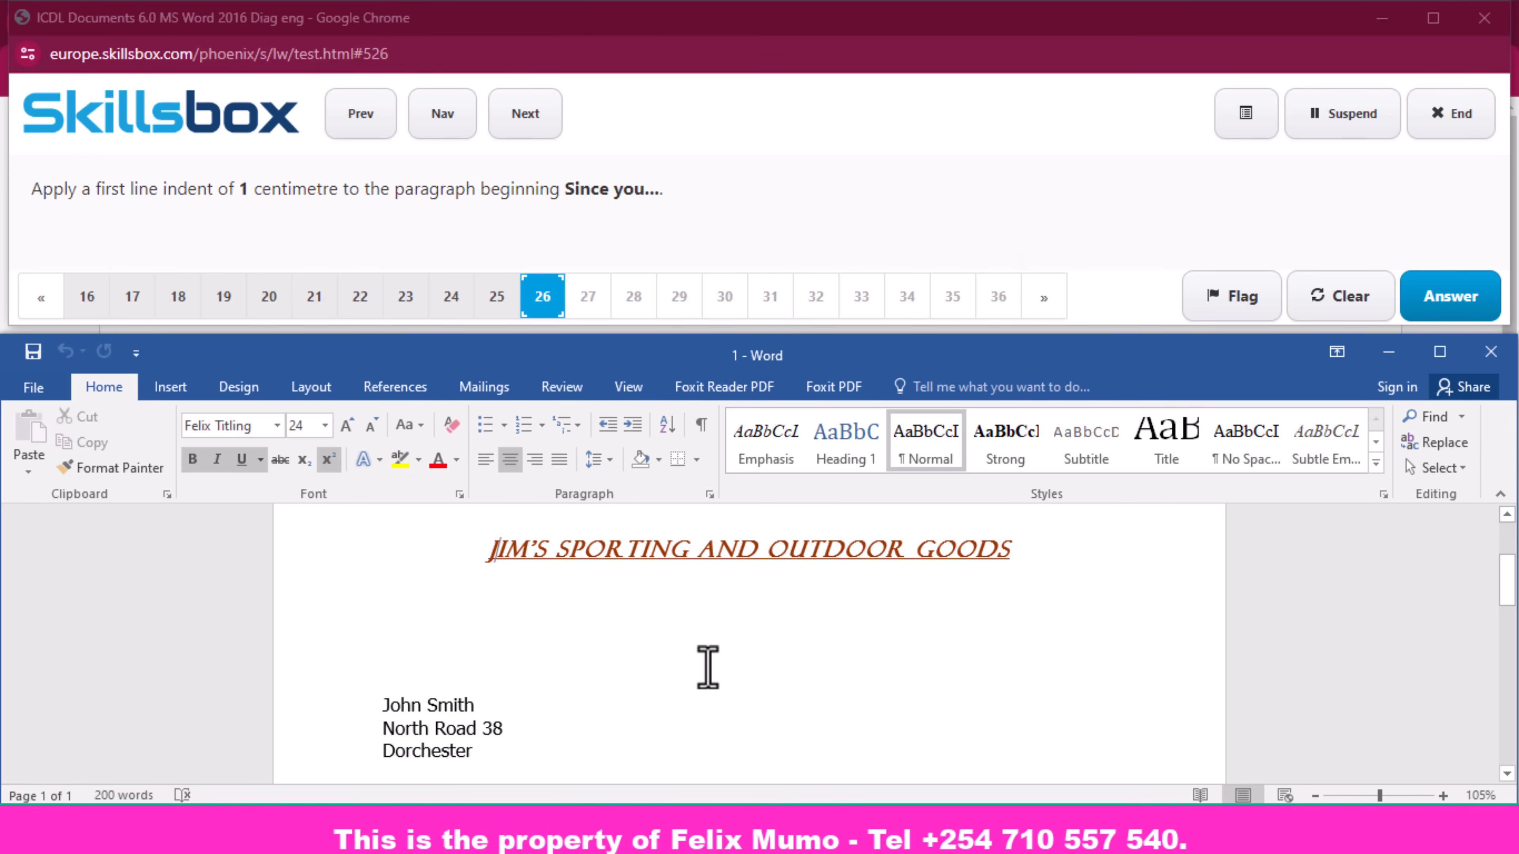
scroll(697, 670, down, 4)
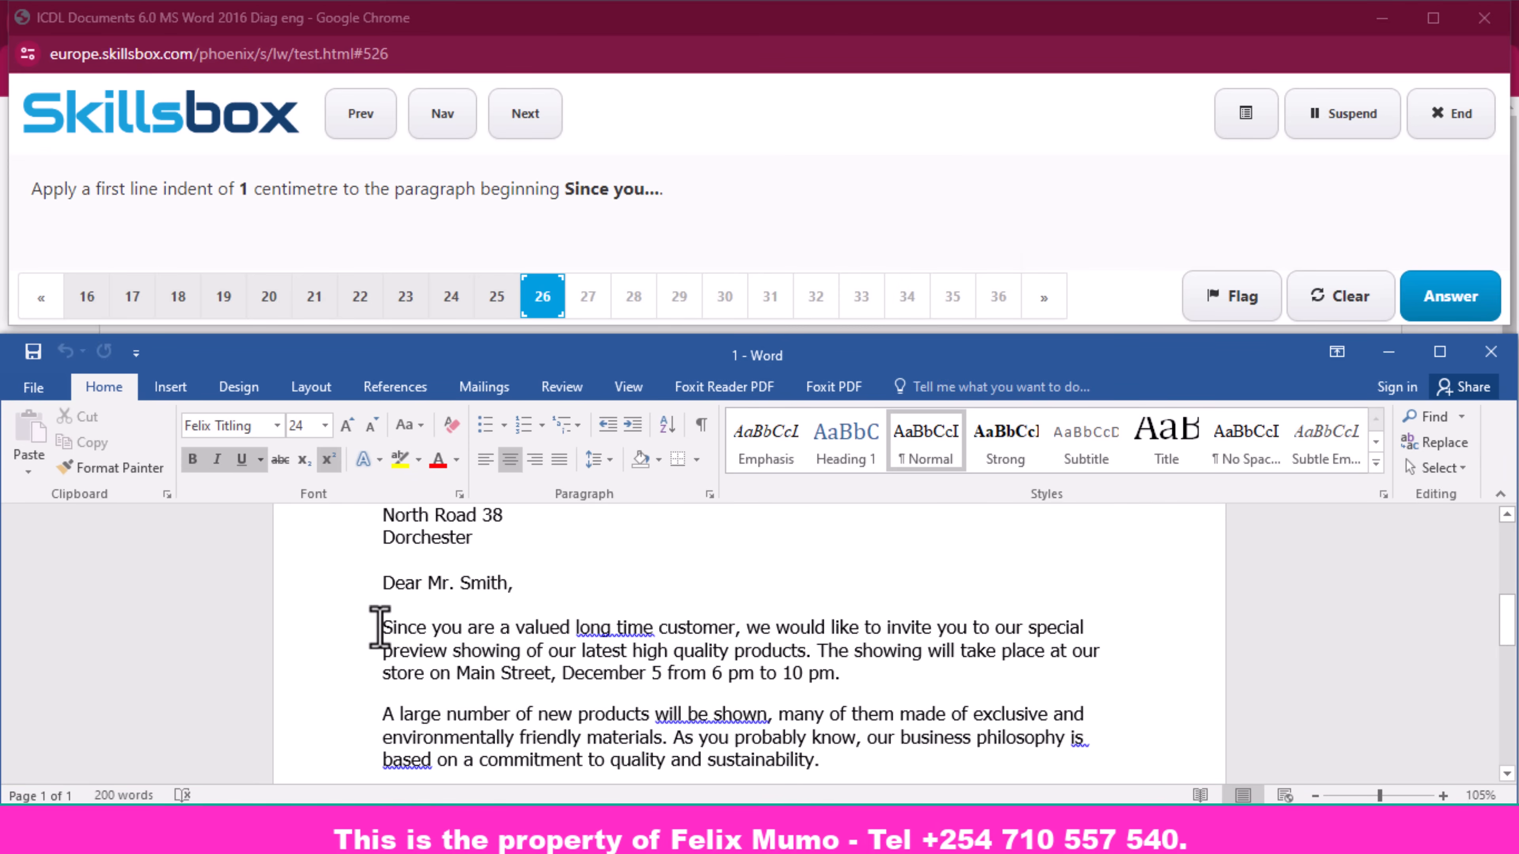
drag(383, 627, 835, 679)
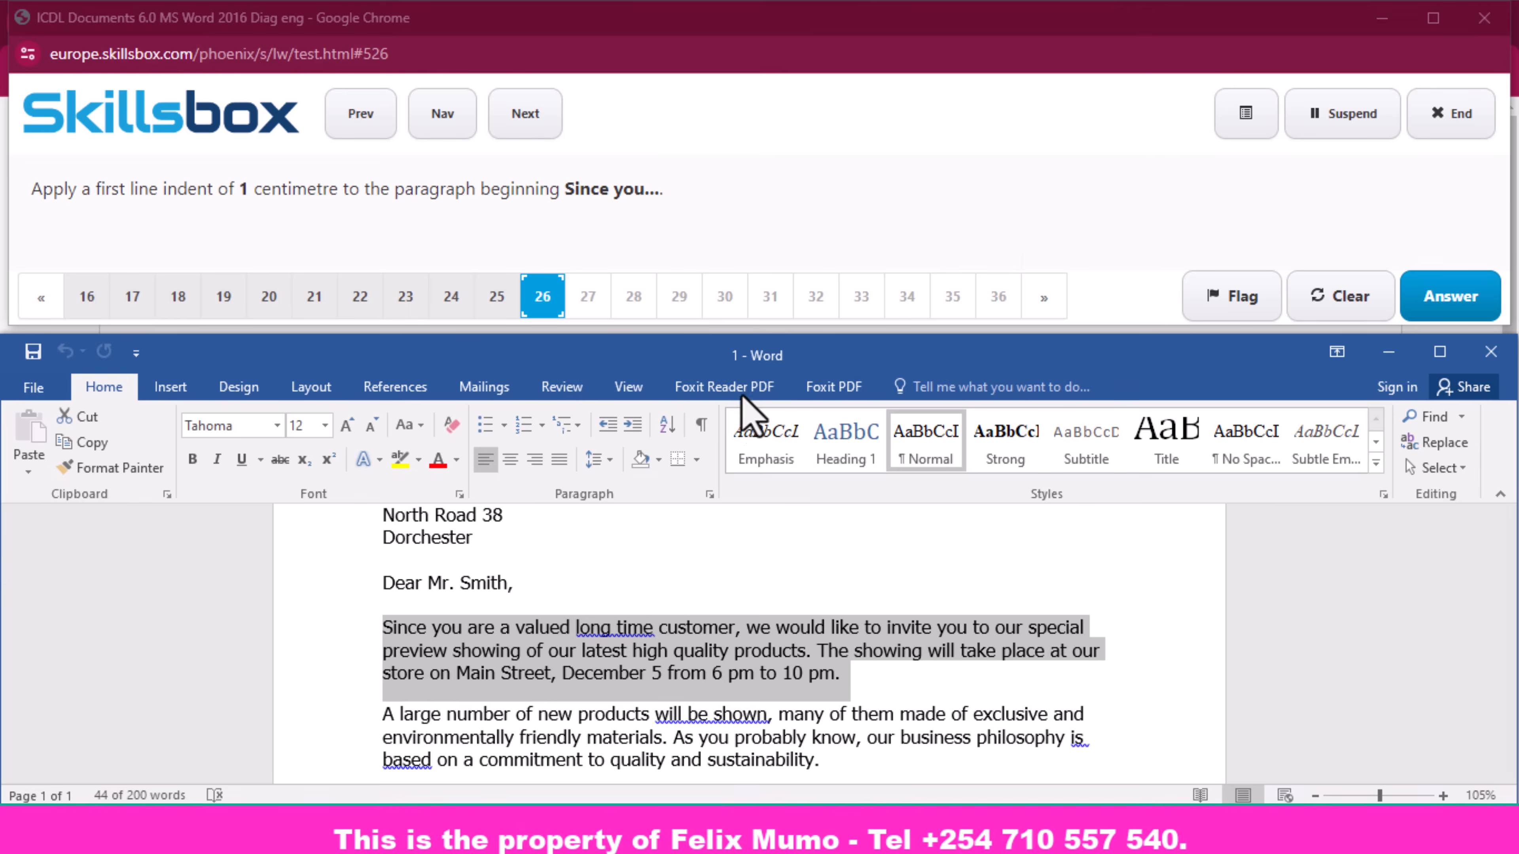
click(710, 494)
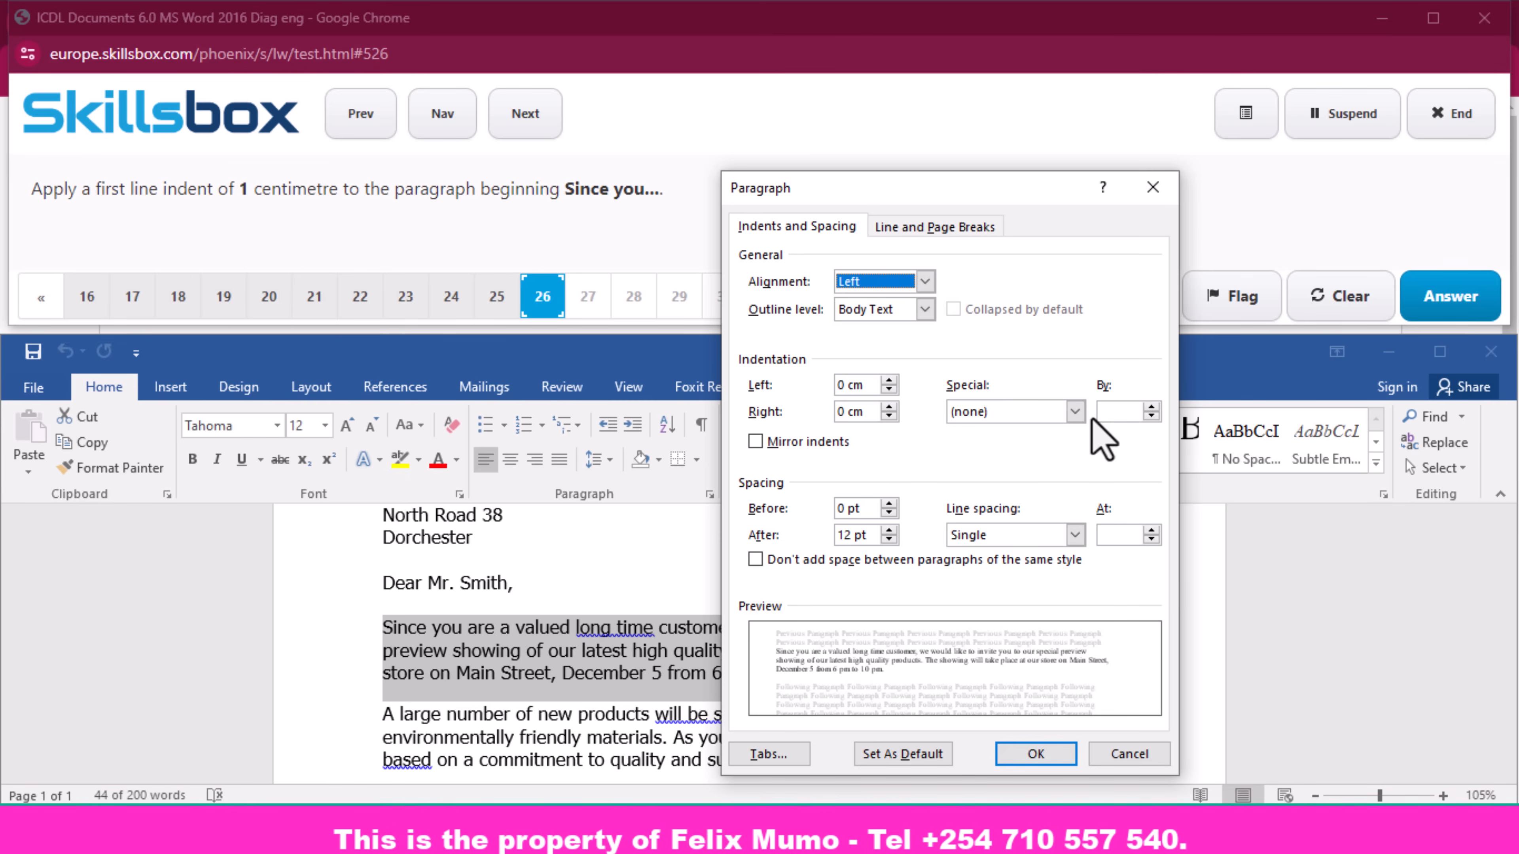
click(1075, 411)
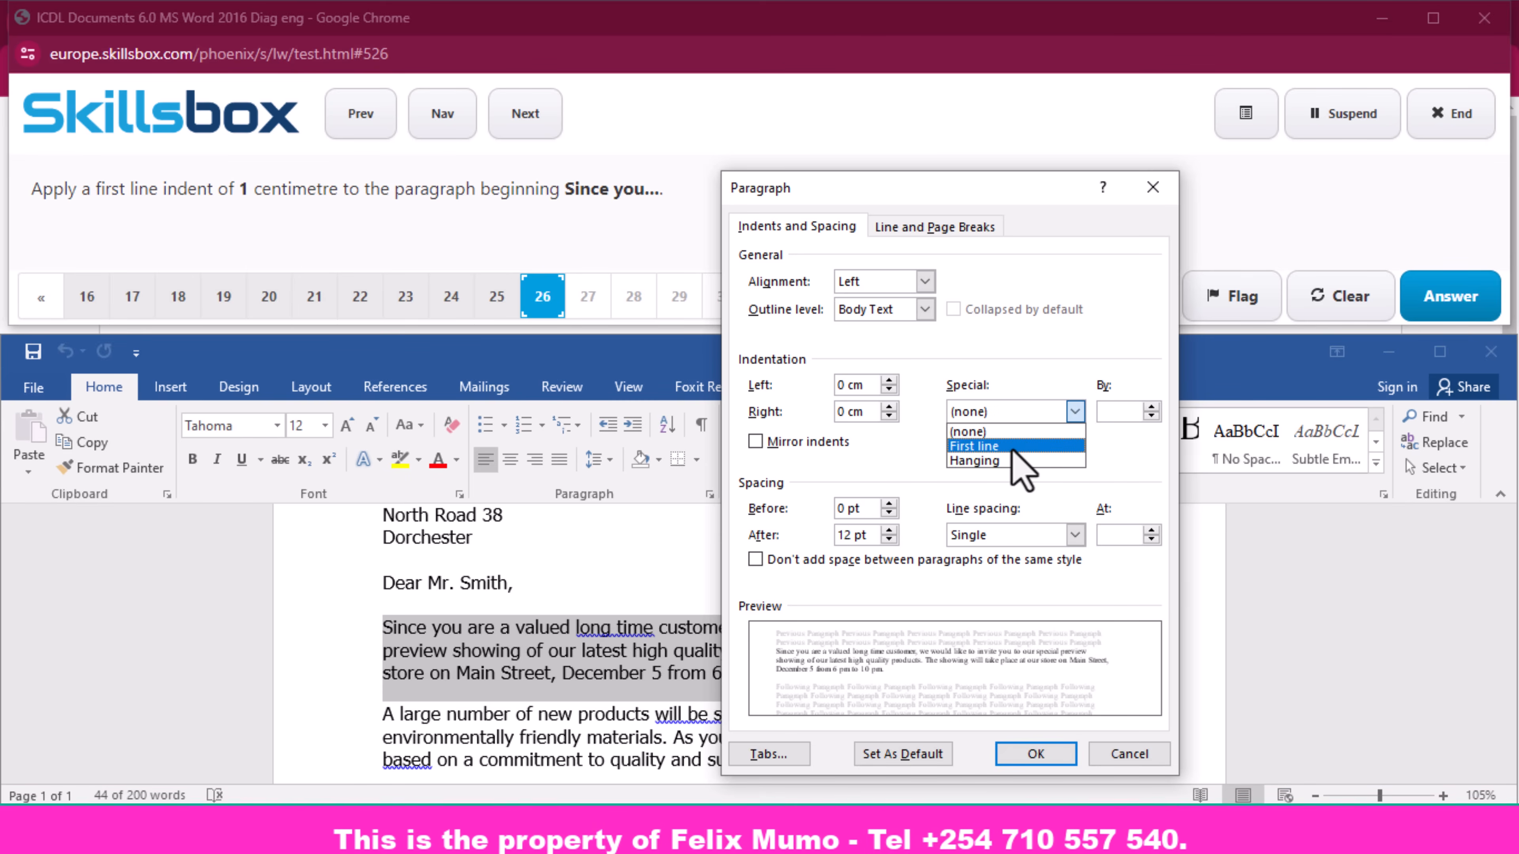
click(1015, 449)
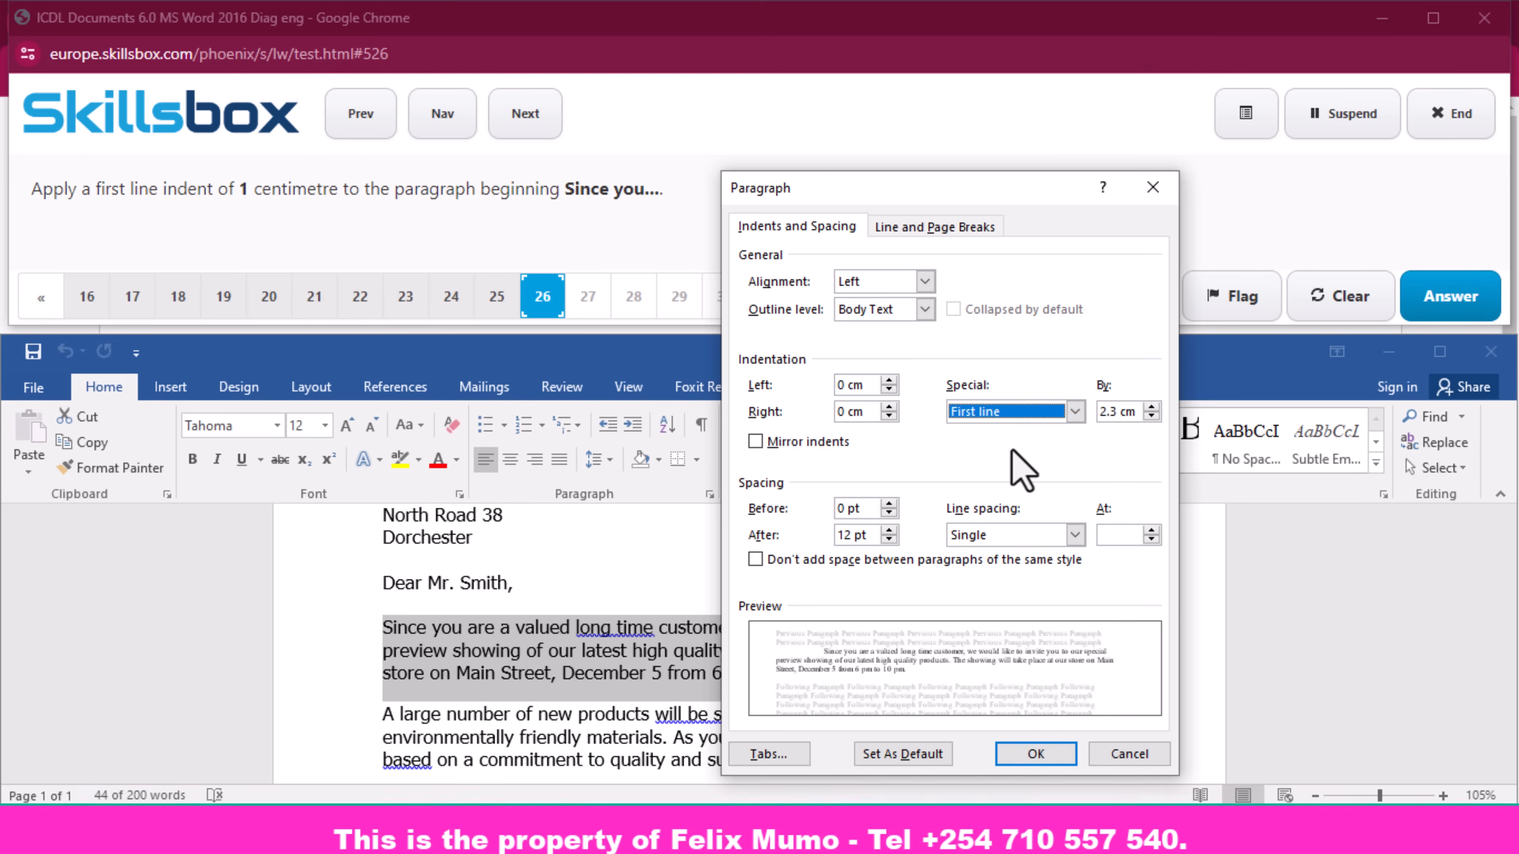
click(1113, 411)
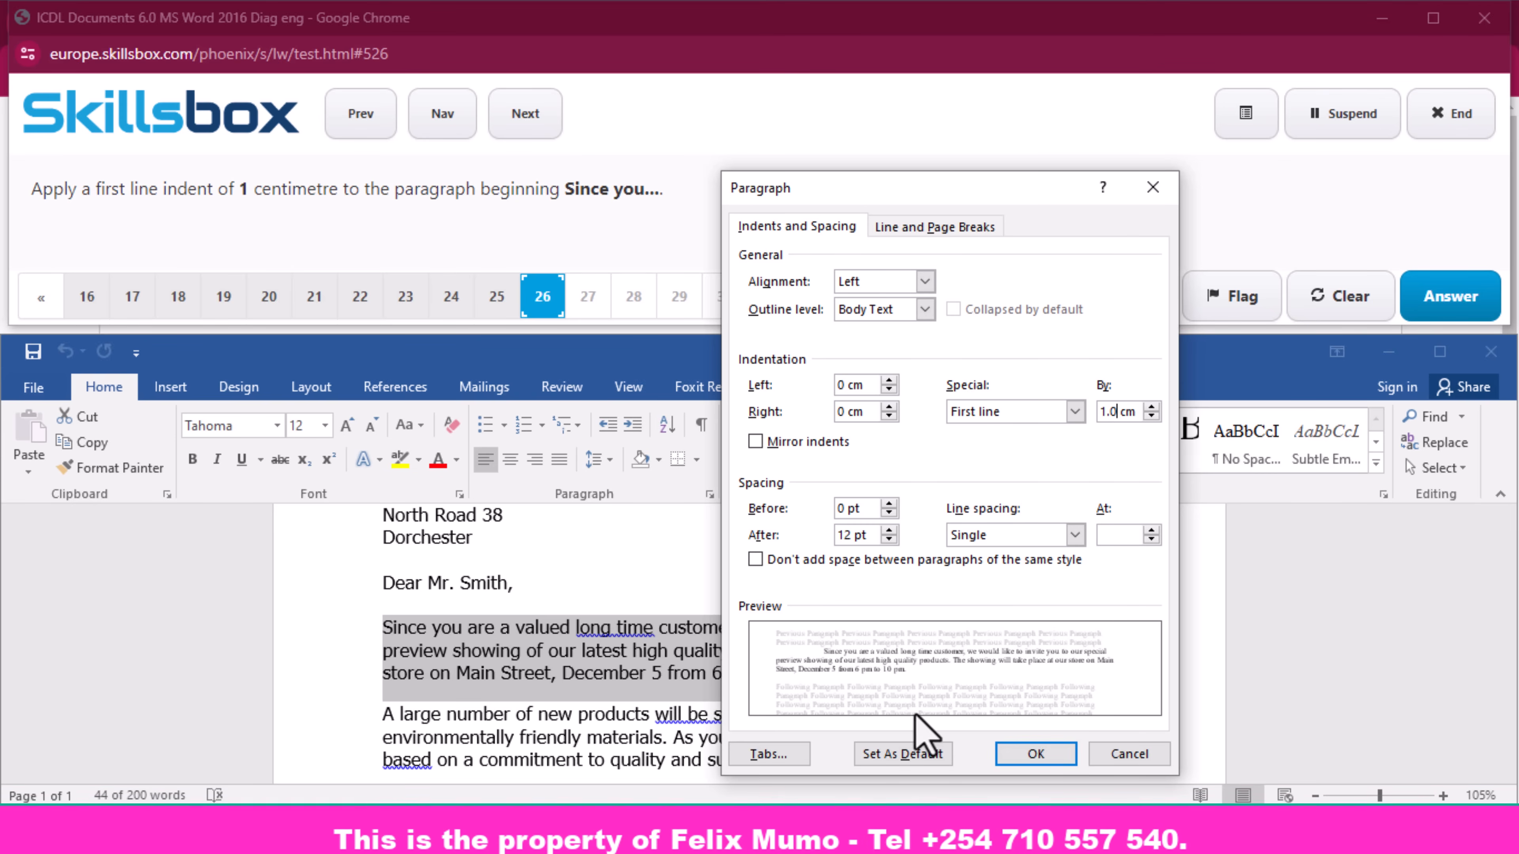
click(1029, 755)
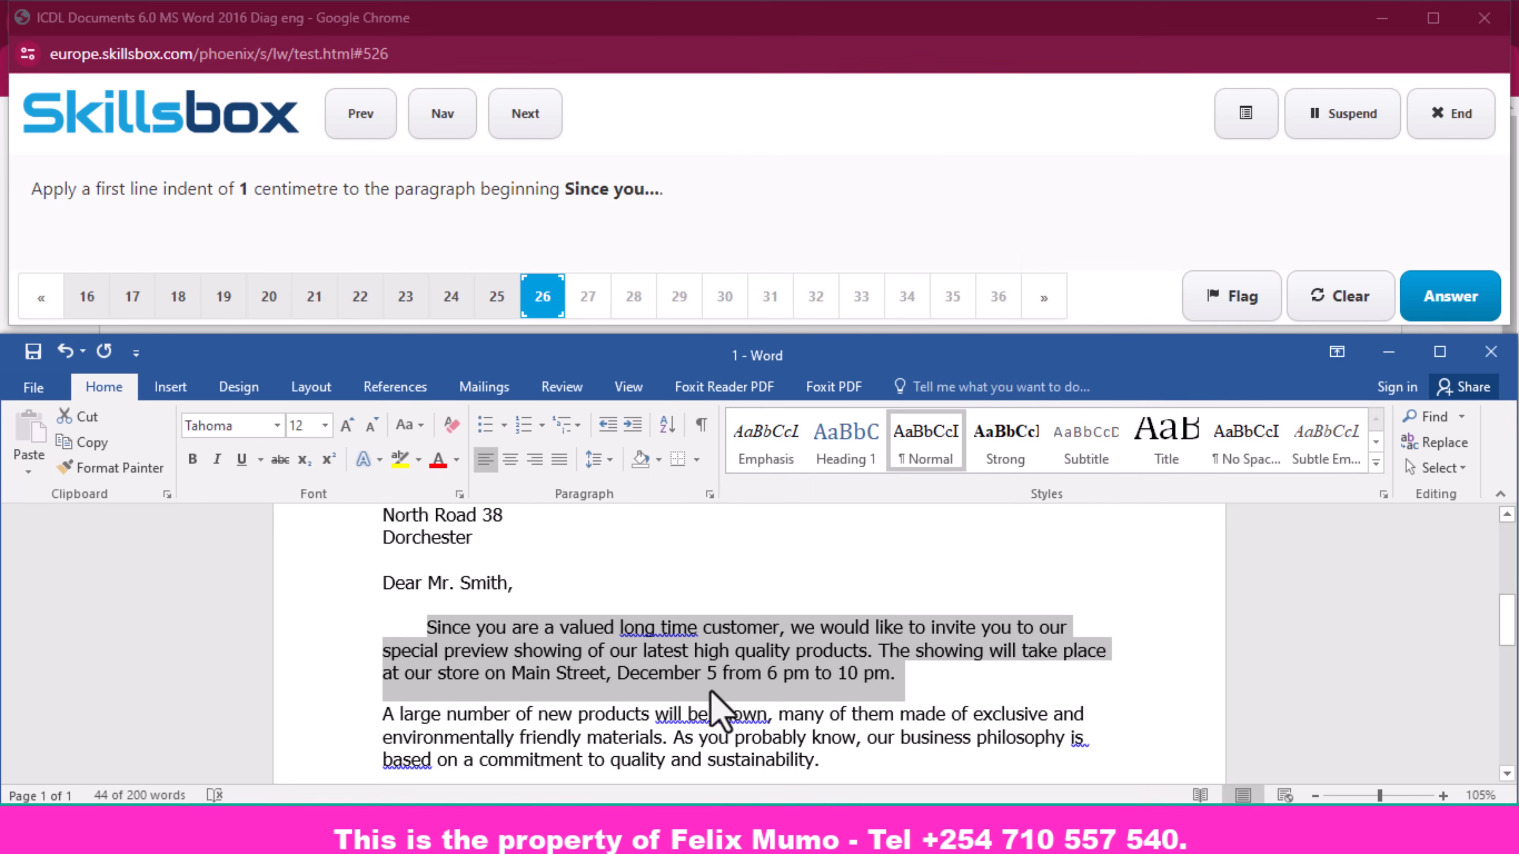
click(938, 689)
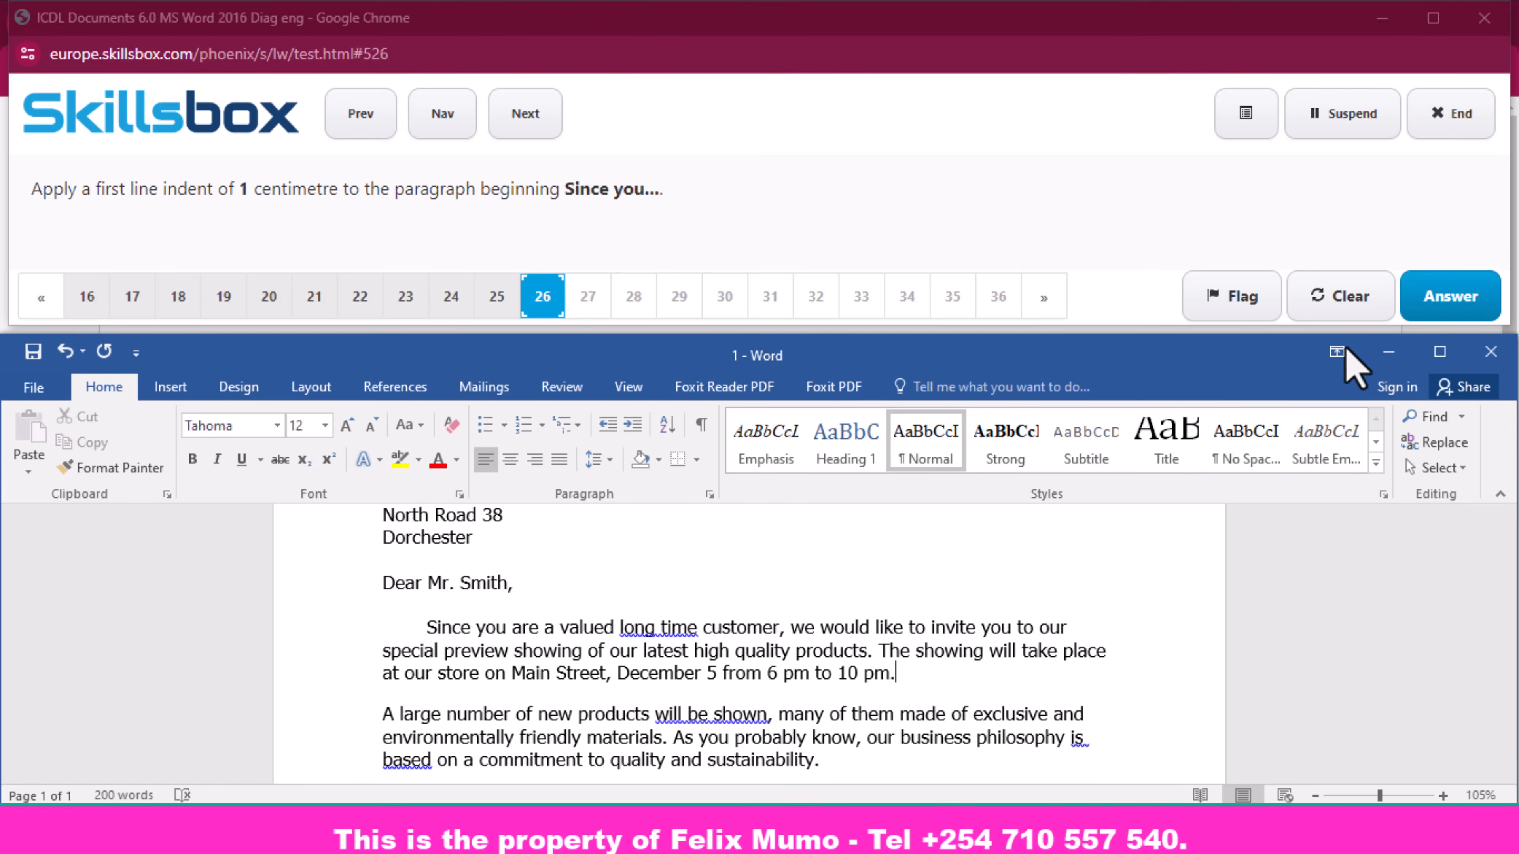
click(1458, 305)
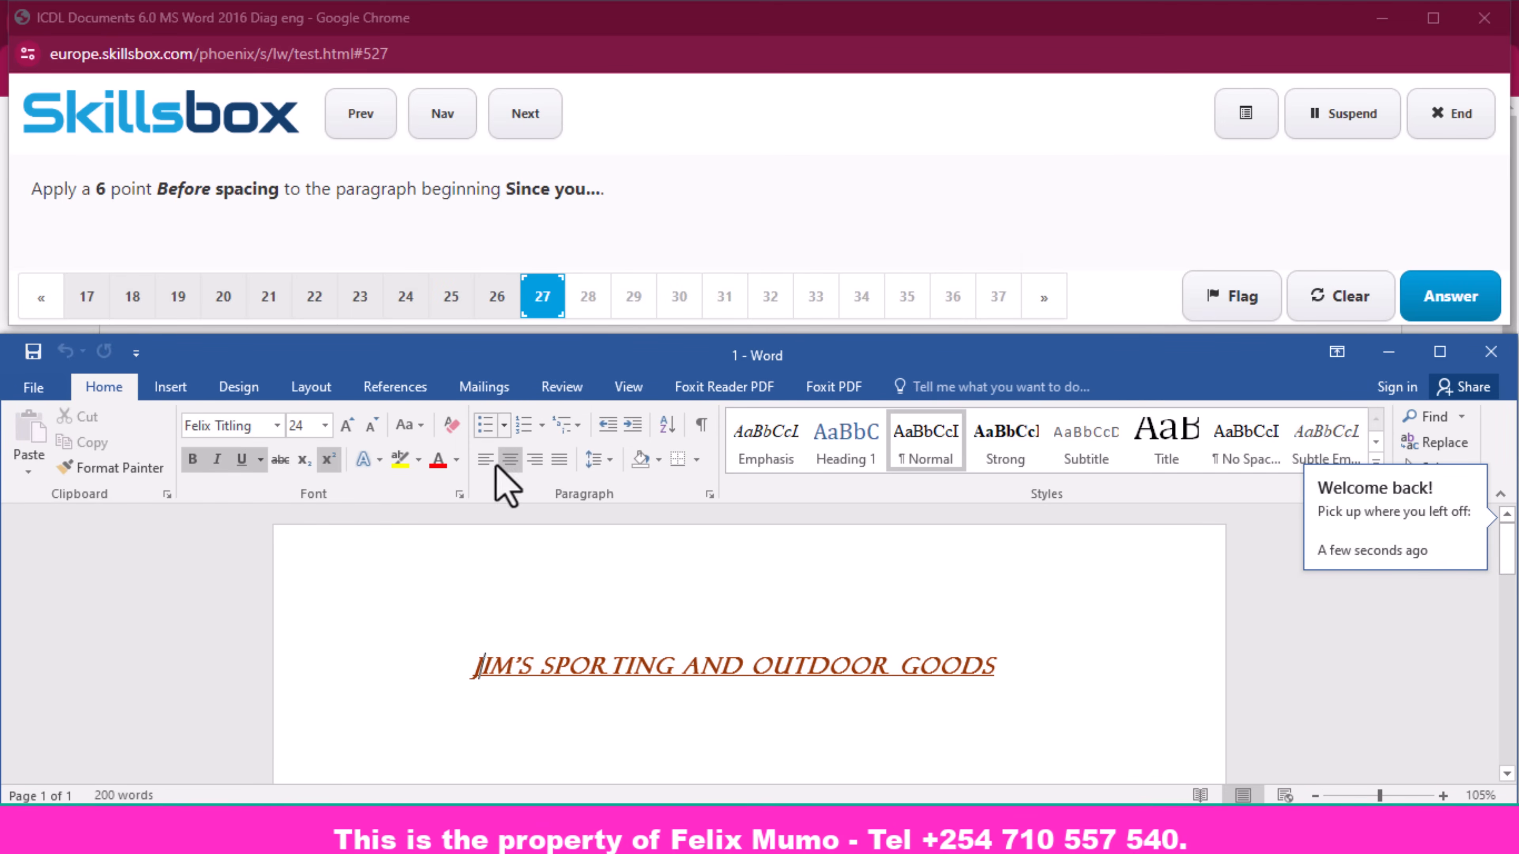
- Set the spacing before the "Since you" paragraph to 6 pt and submit the answer to question 27
scroll(485, 567, down, 7)
scroll(471, 648, down, 3)
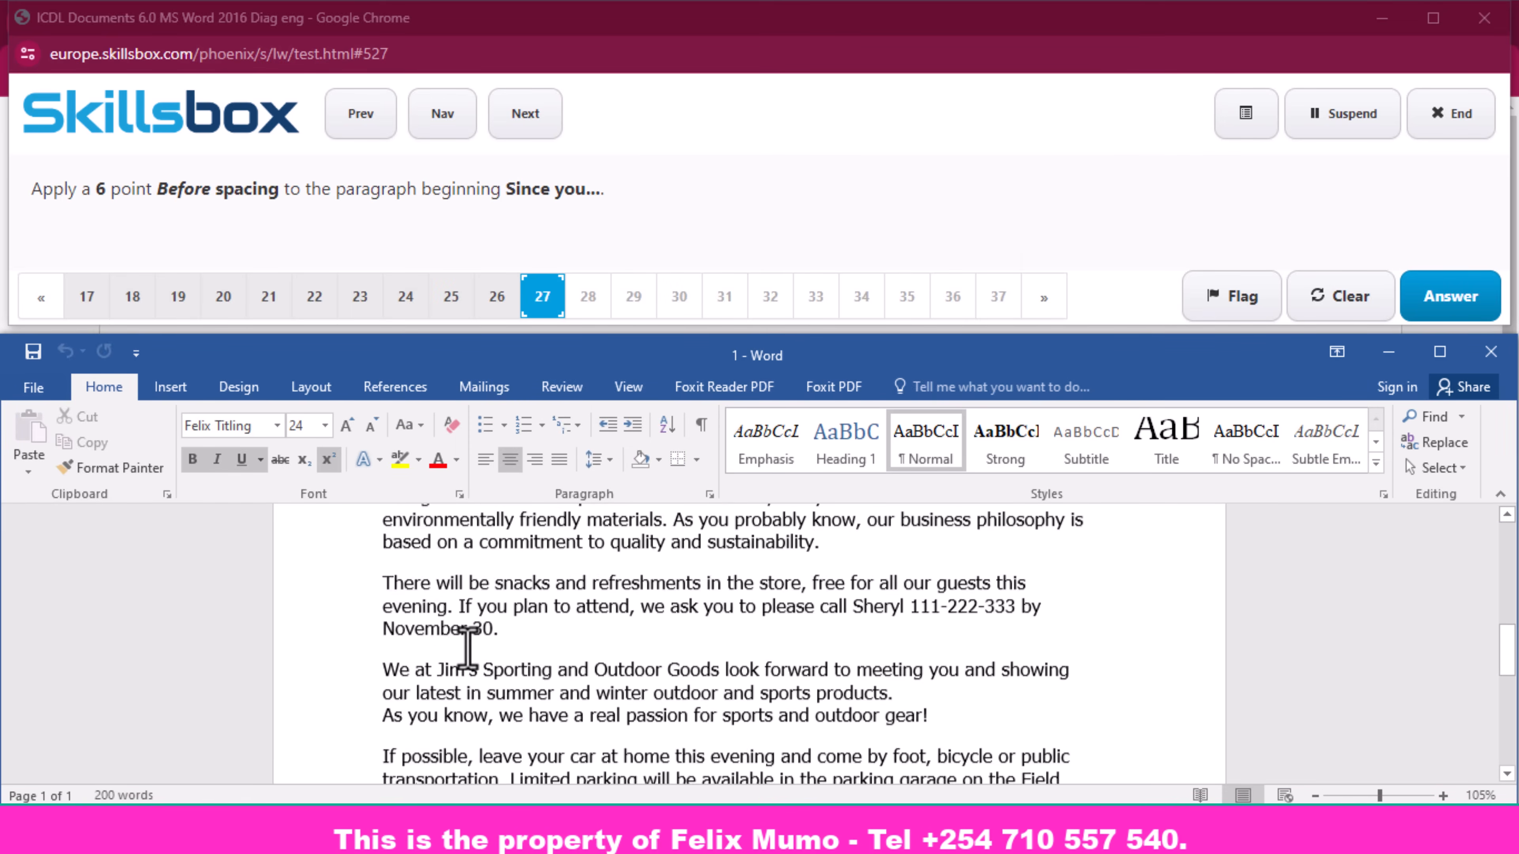
scroll(468, 640, up, 1)
scroll(468, 631, up, 5)
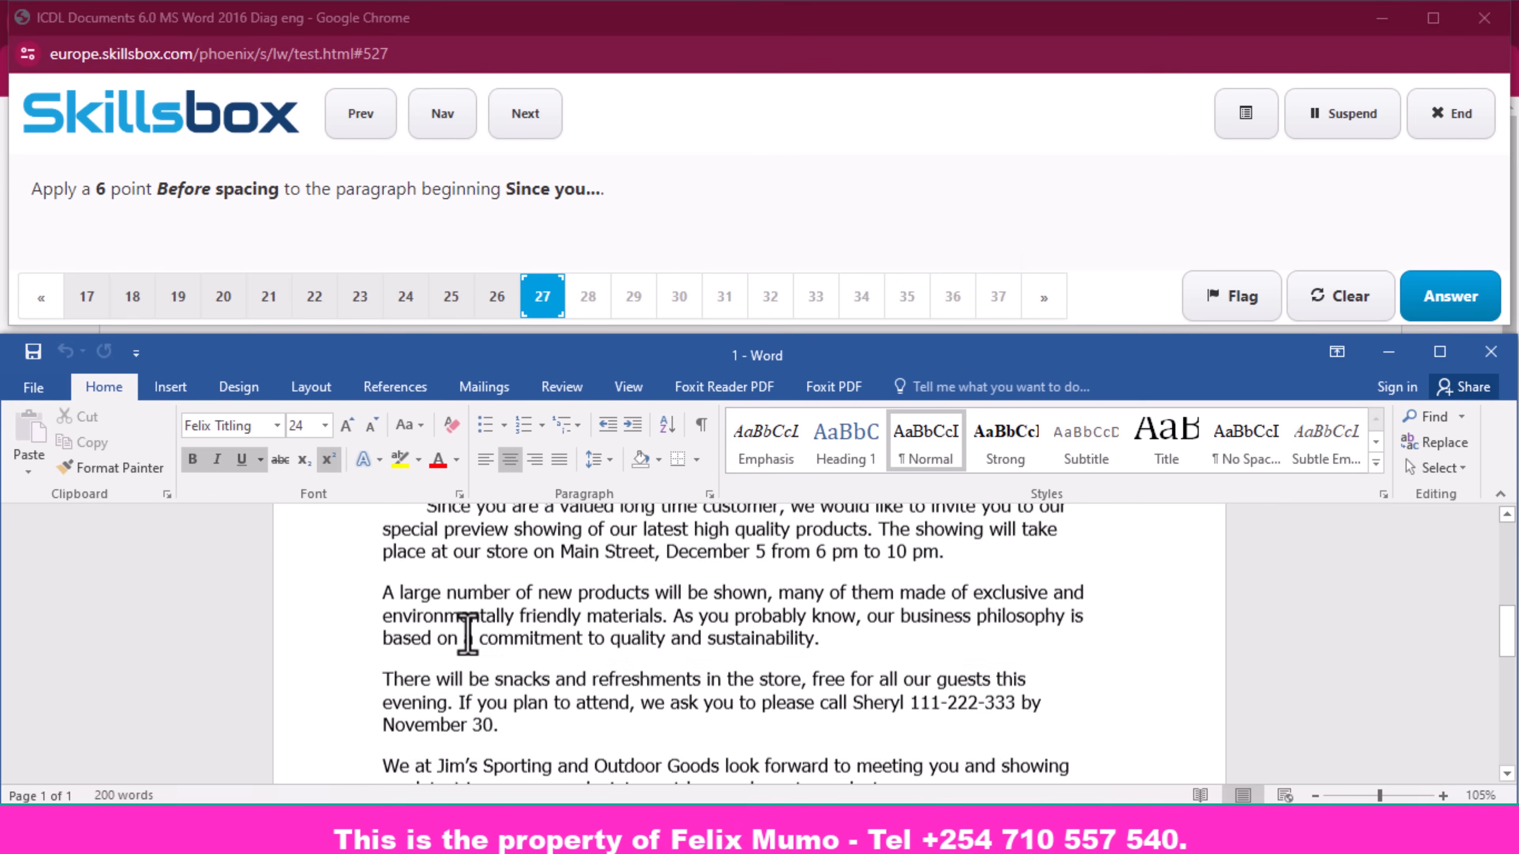
drag(983, 677, 424, 632)
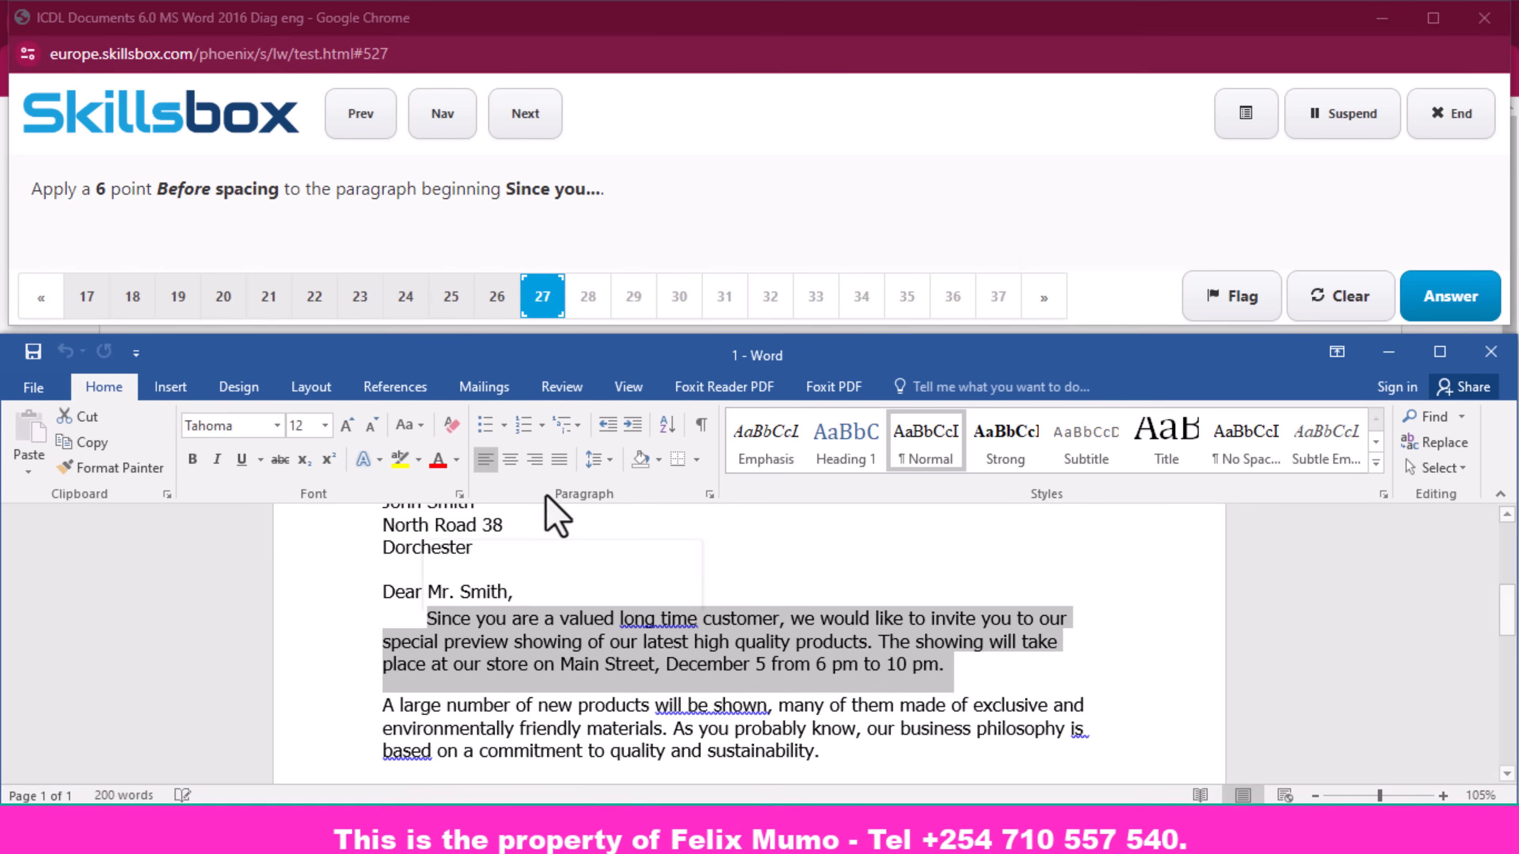
click(710, 495)
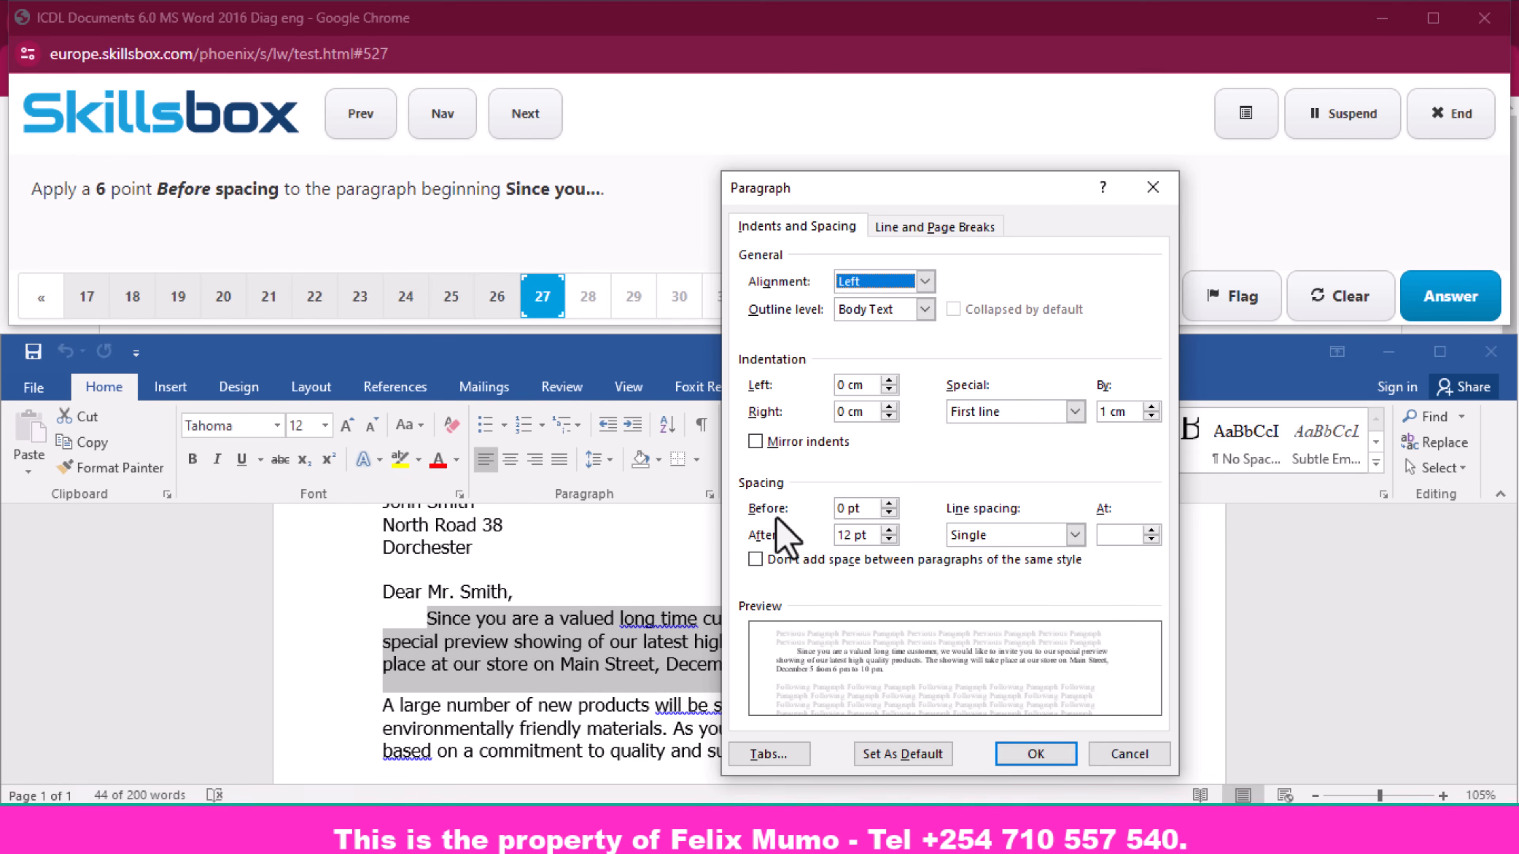
click(890, 505)
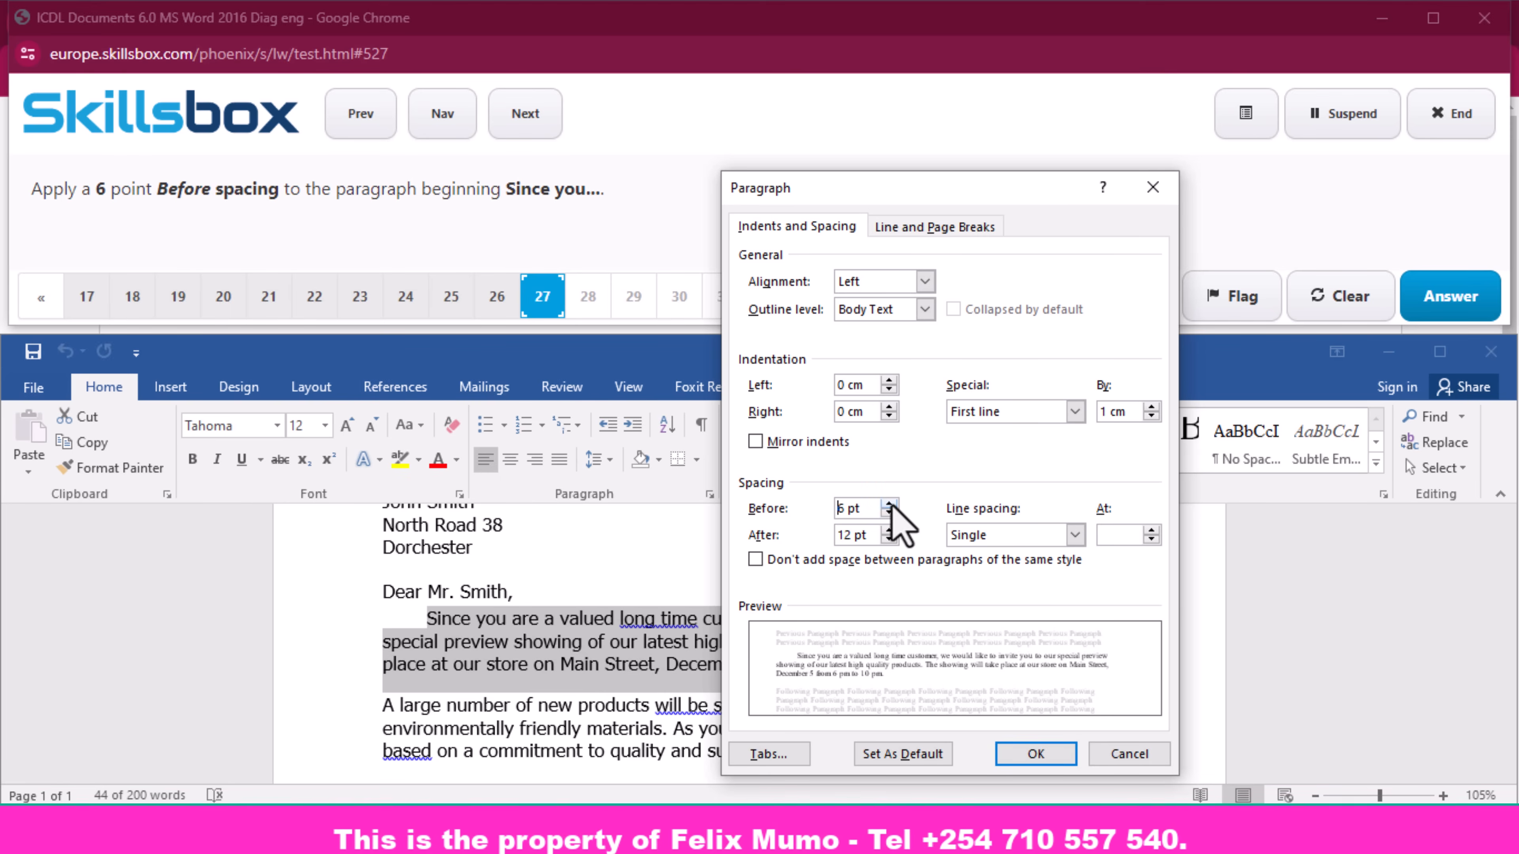
click(890, 505)
click(889, 514)
click(1010, 757)
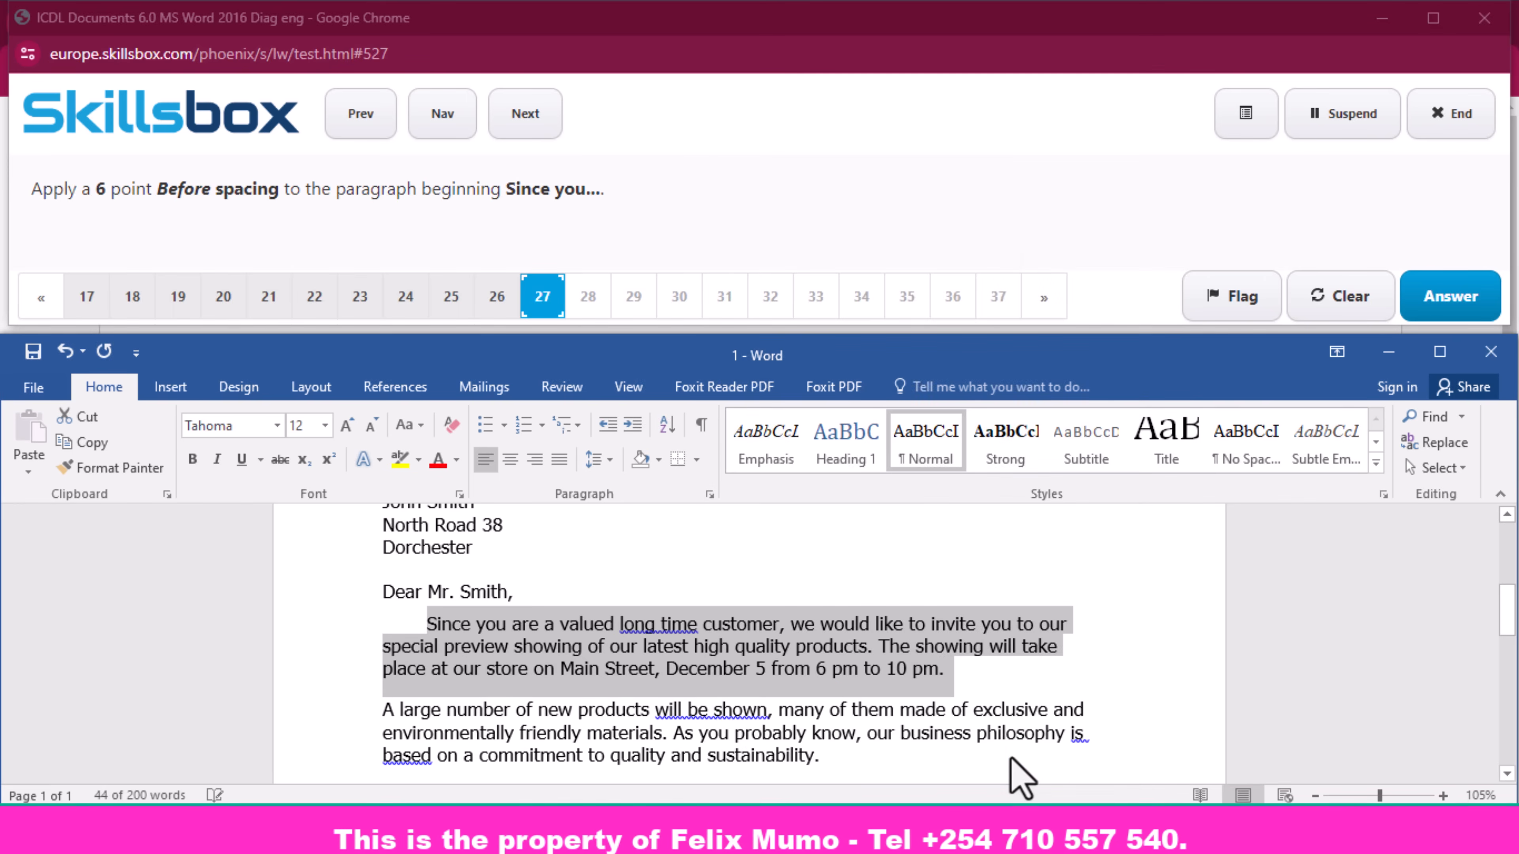
click(1435, 304)
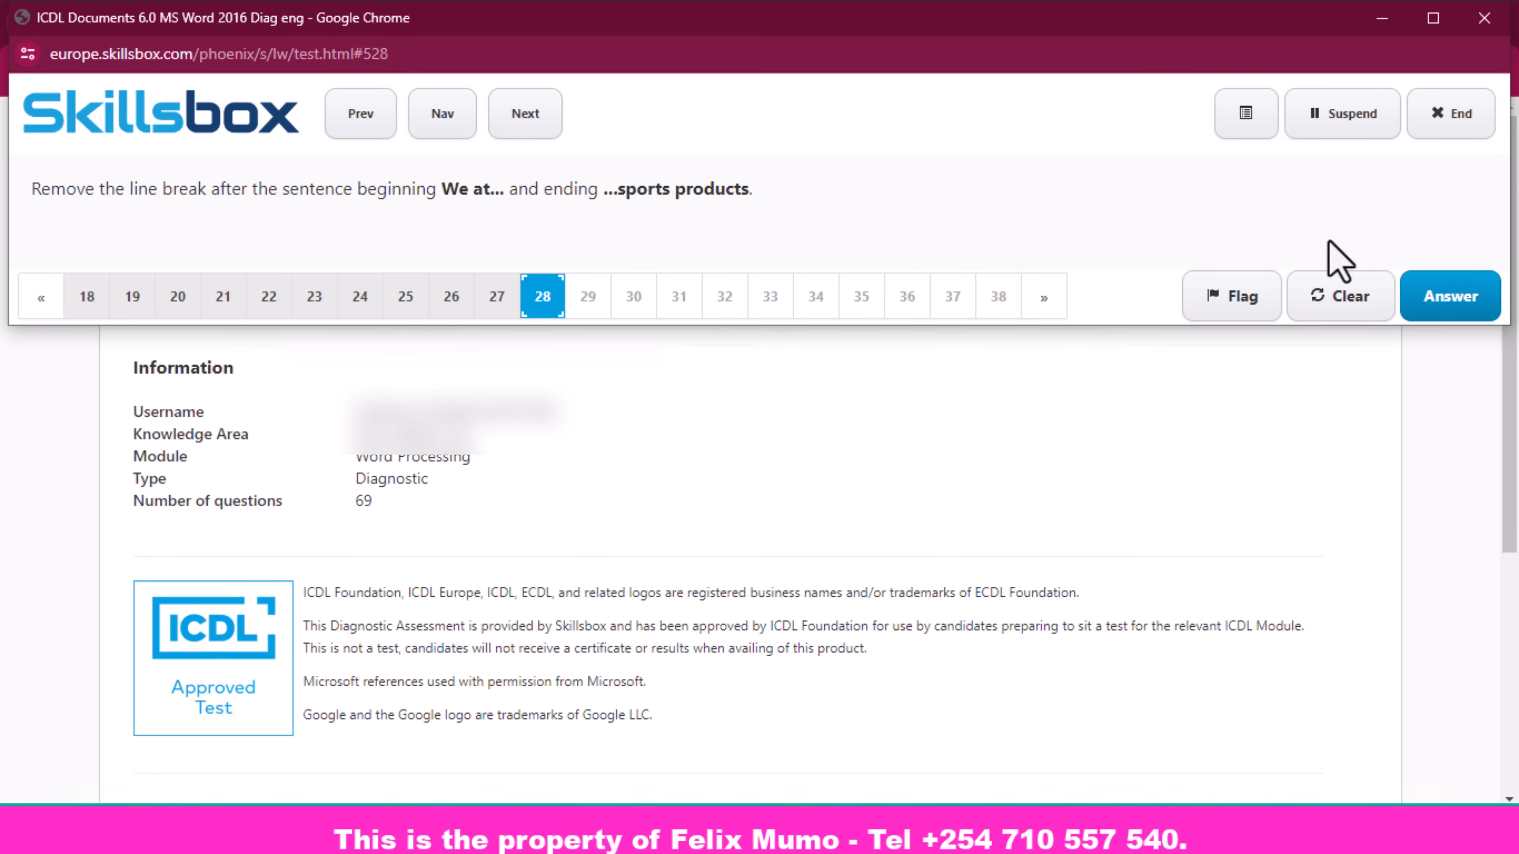
- Remove the line break after the sentence ending "sports products" in the "We at" paragraph and submit the answer to question 28
scroll(773, 679, down, 3)
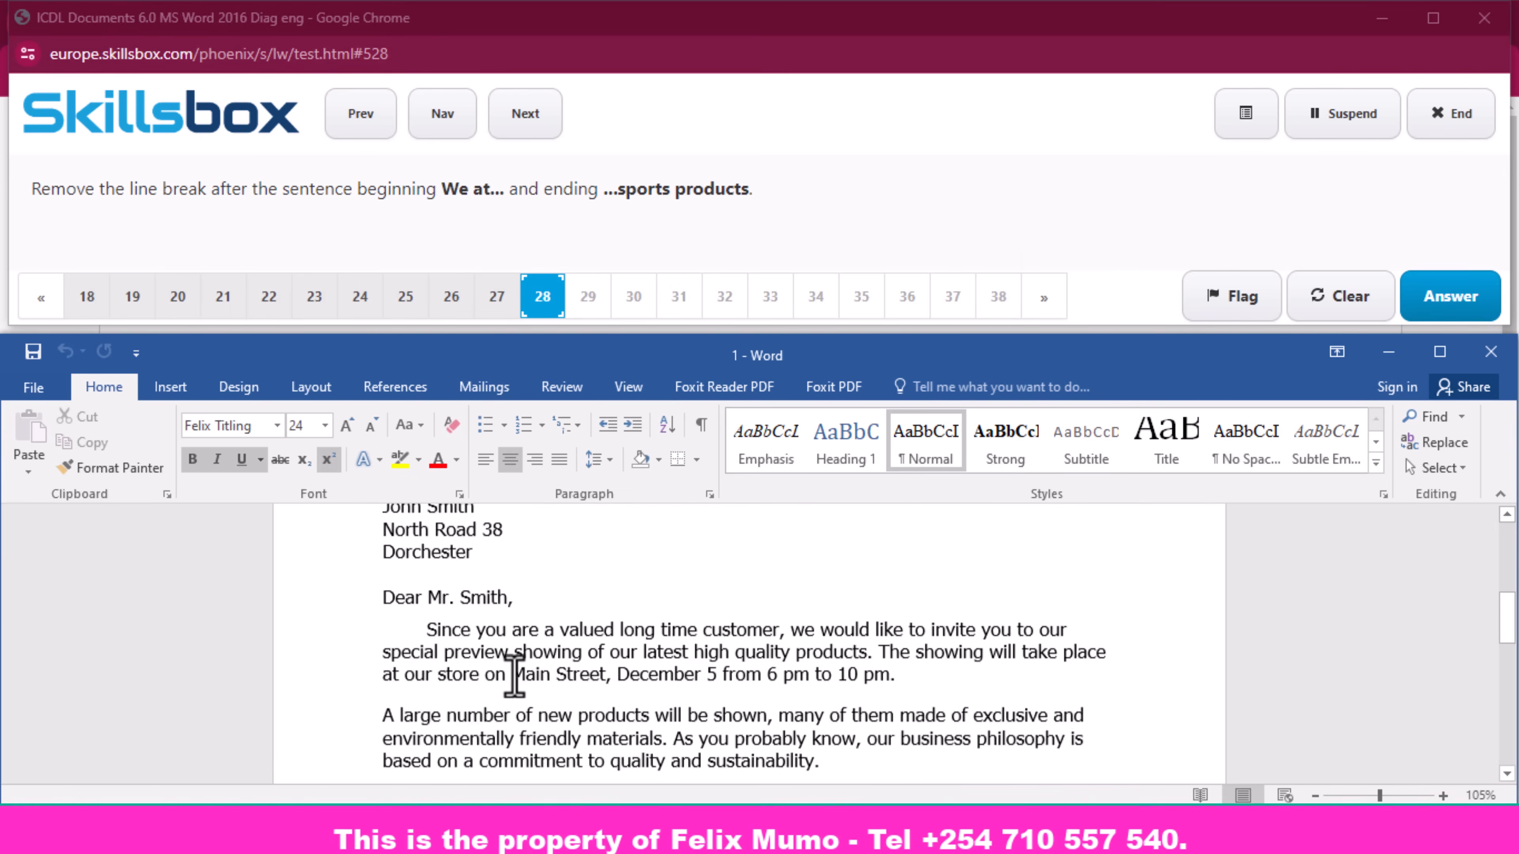
scroll(513, 675, down, 4)
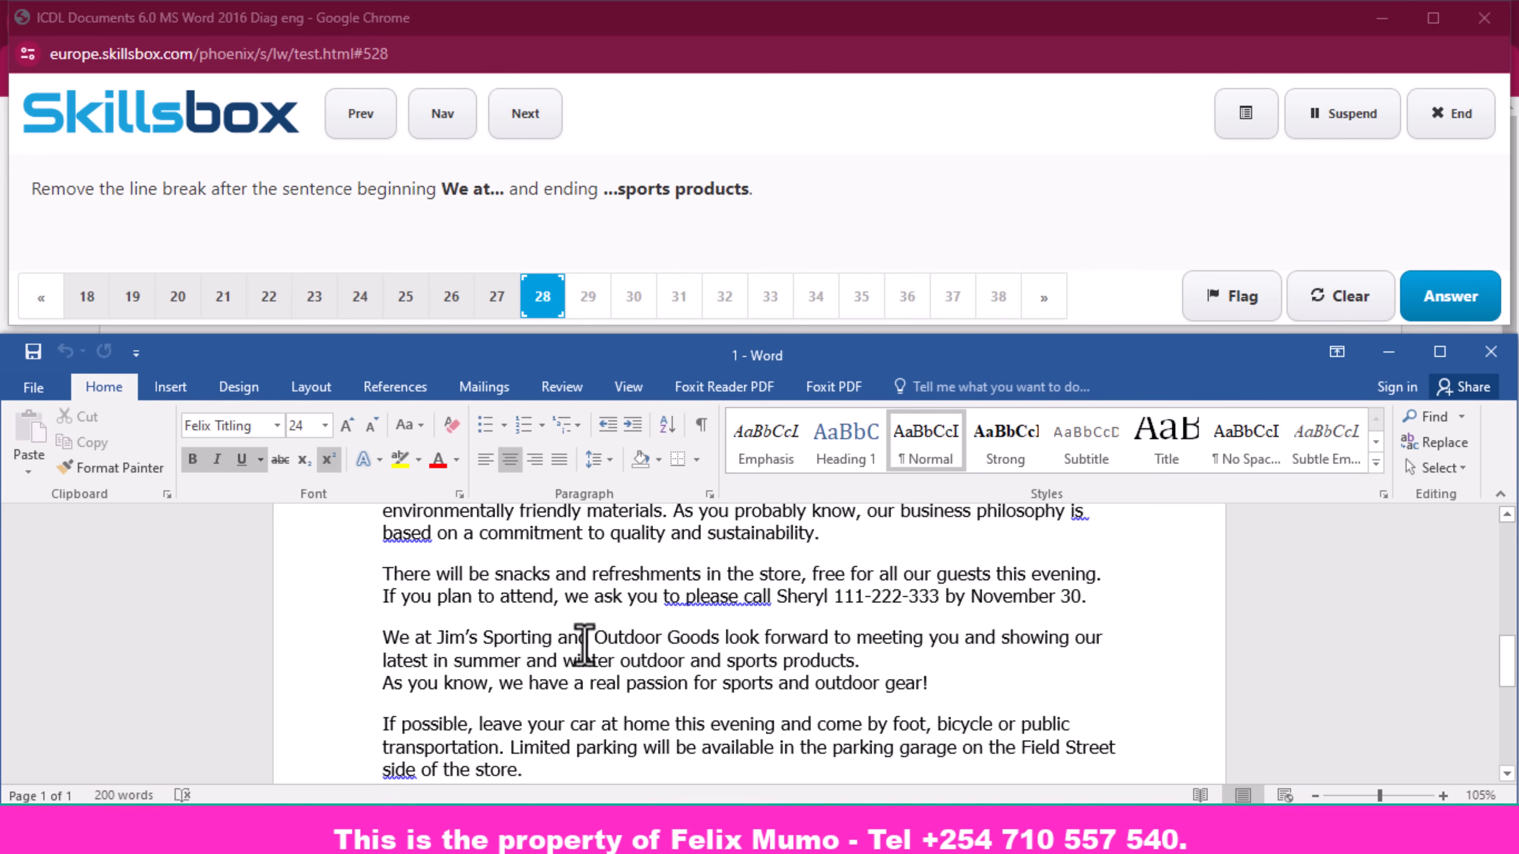
click(888, 662)
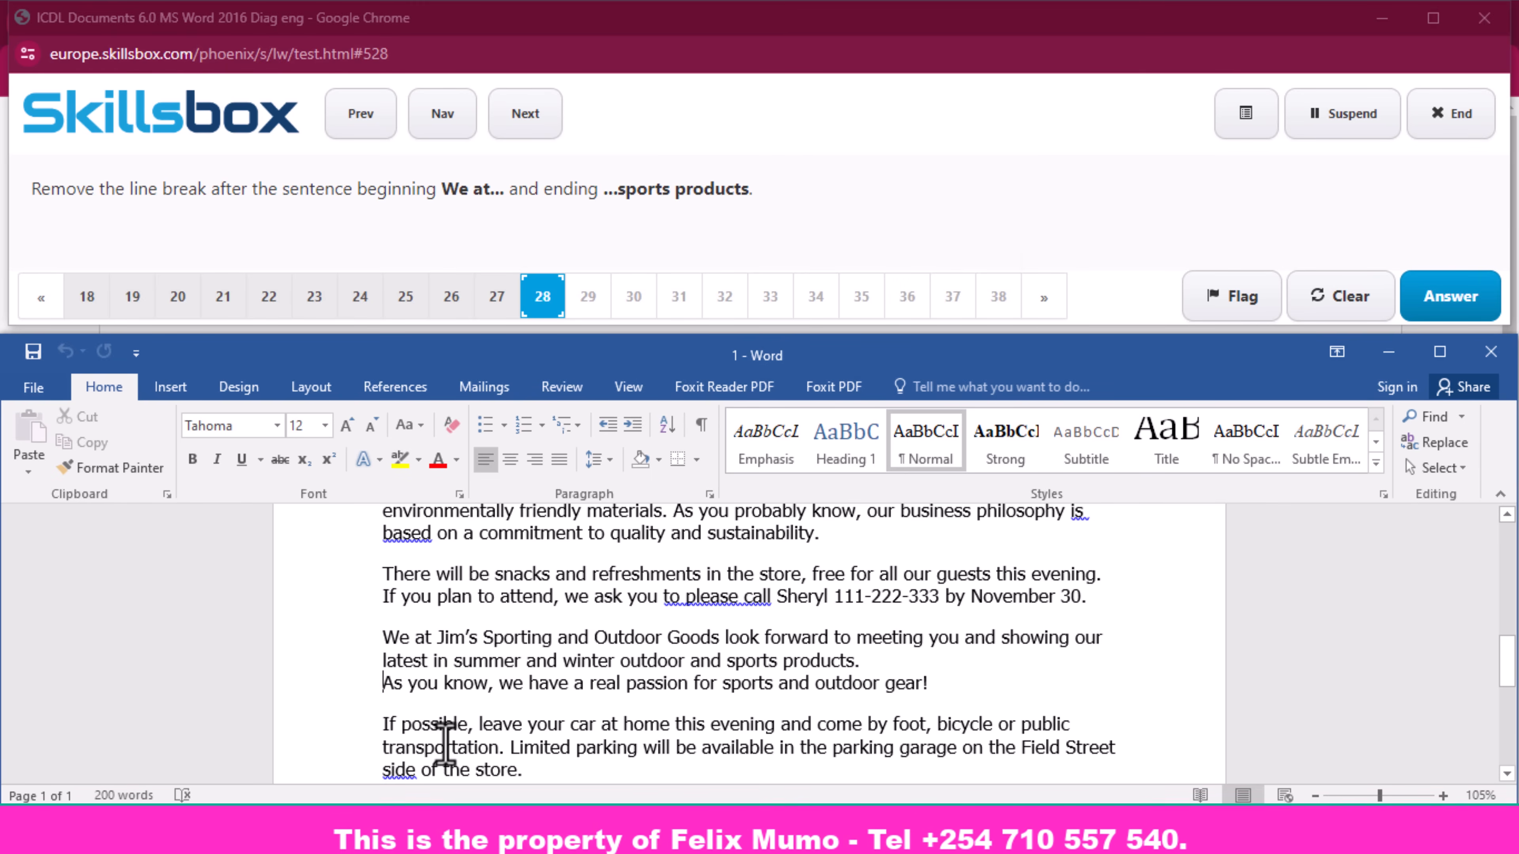
key(Delete)
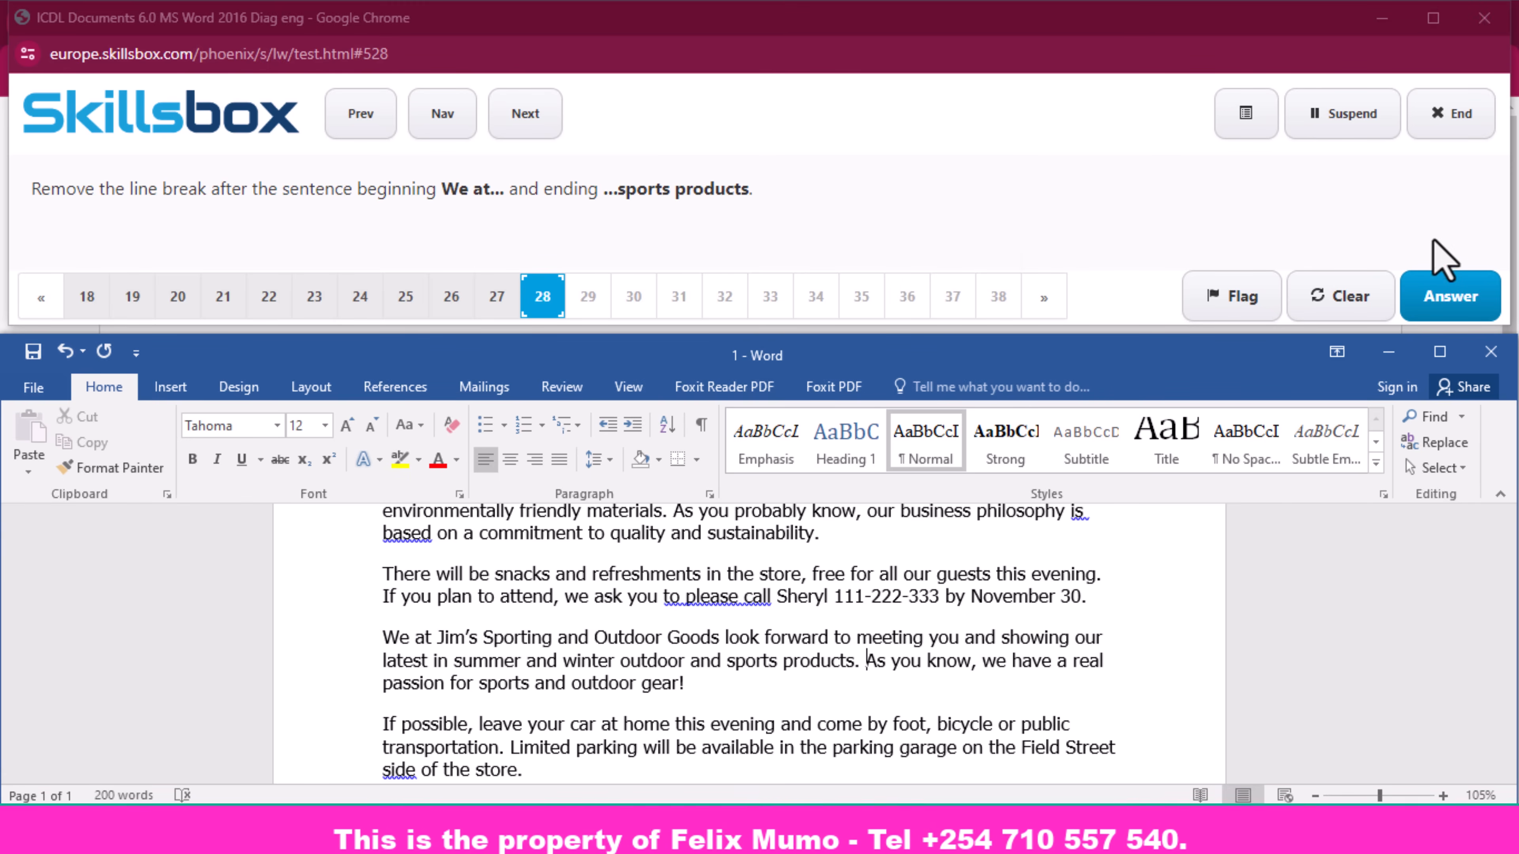
click(1447, 297)
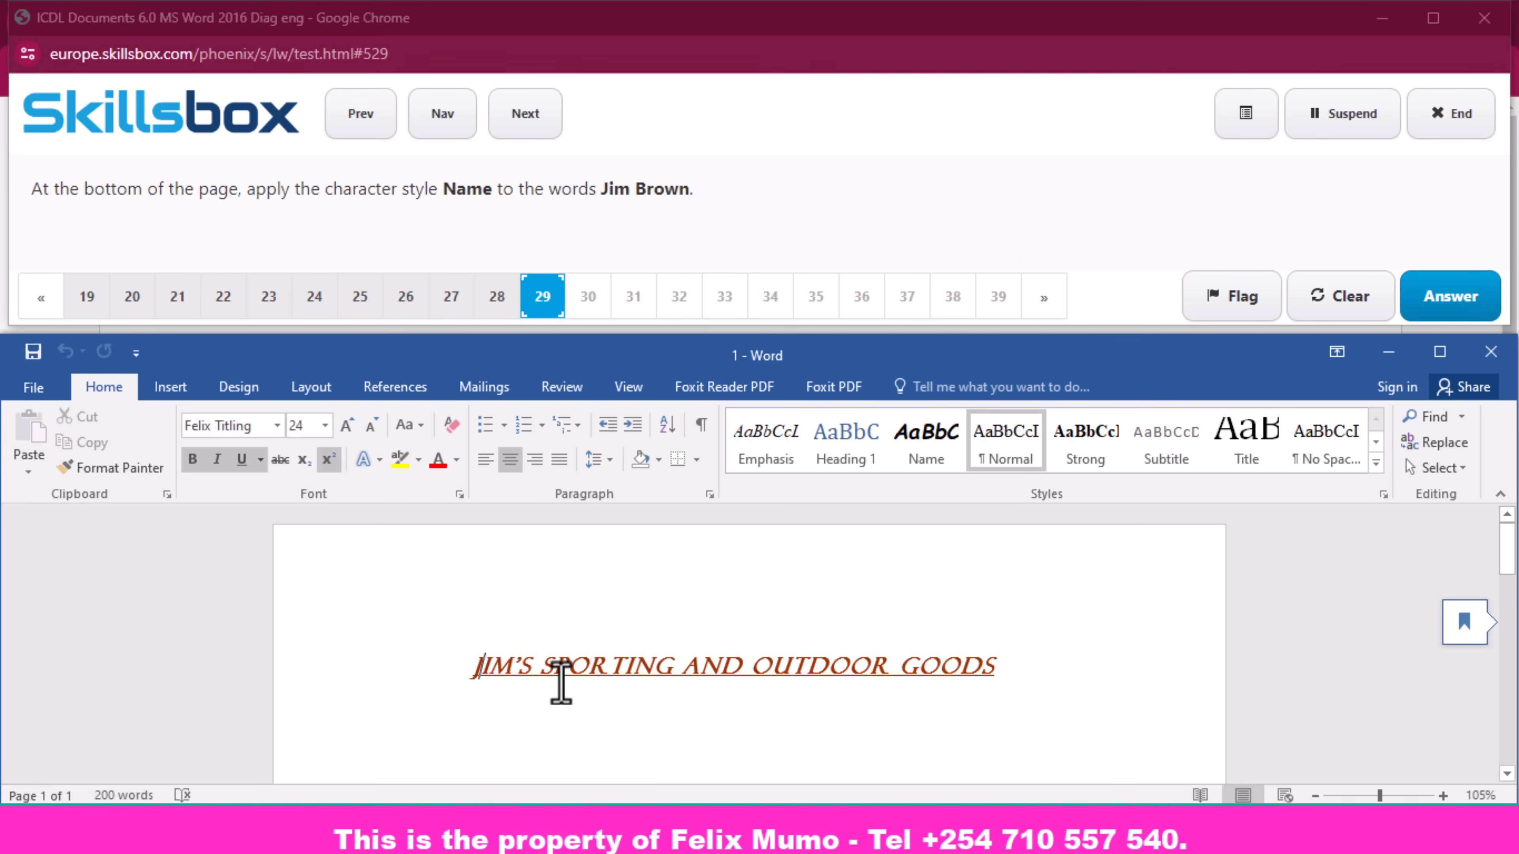
- Apply the character style Name to the signatory's name at the end of the letter and submit the answer to question 29
scroll(527, 703, down, 6)
scroll(526, 703, down, 10)
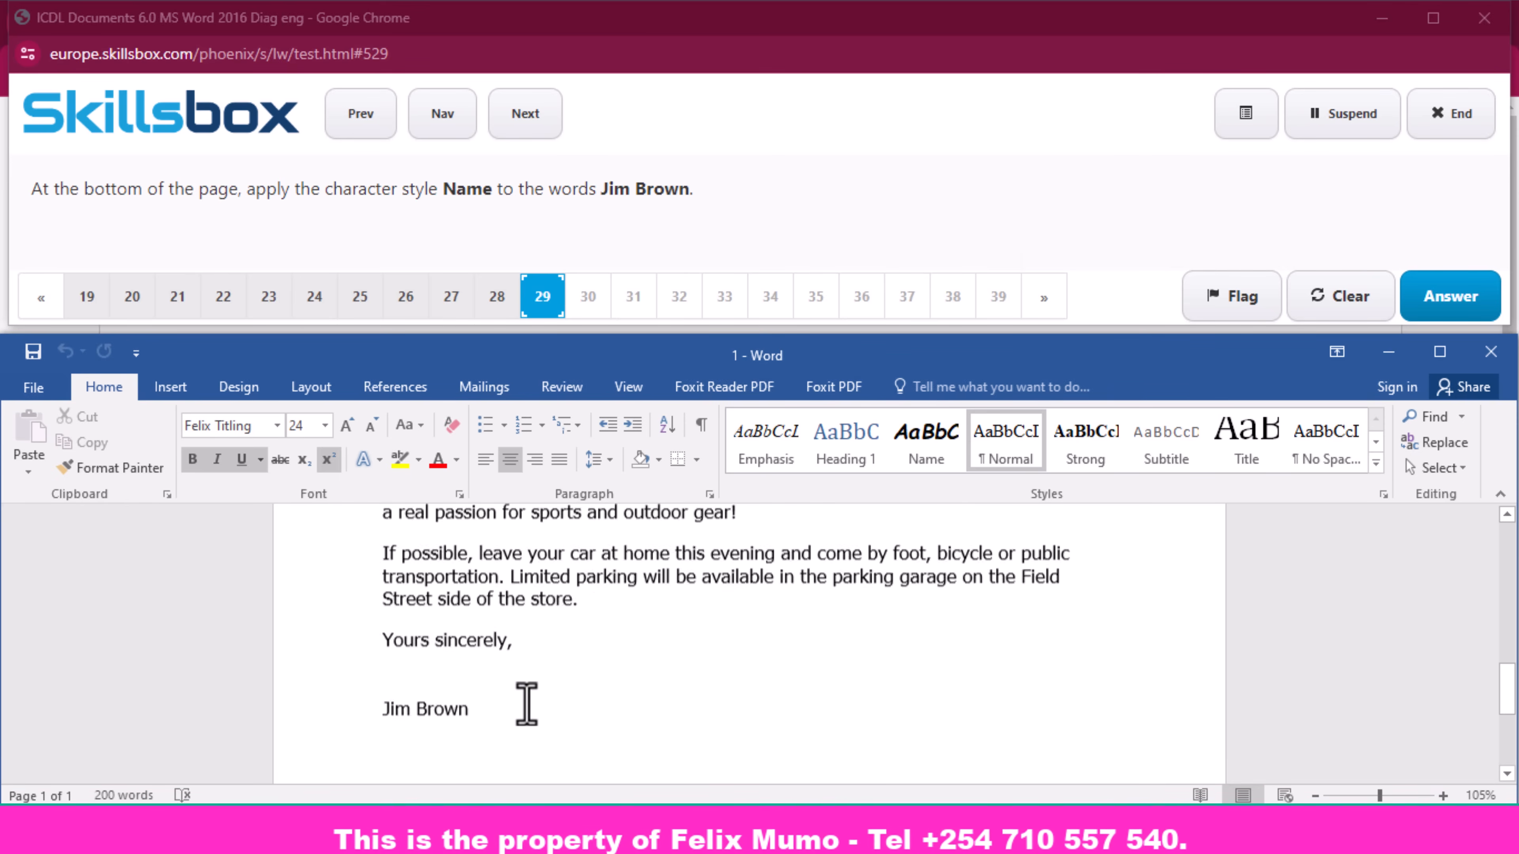
drag(472, 541, 369, 560)
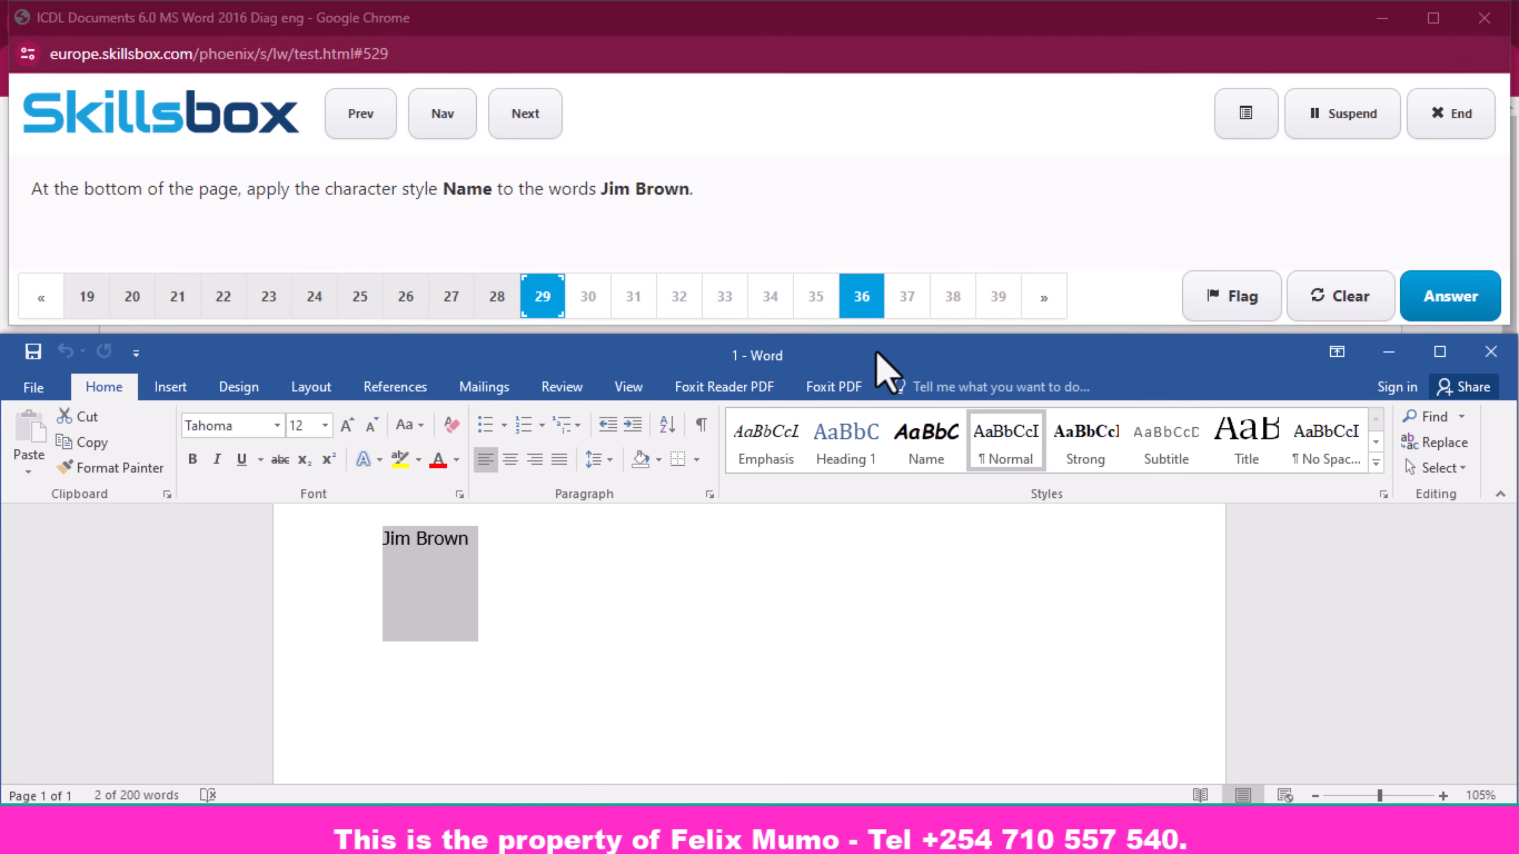
click(1377, 462)
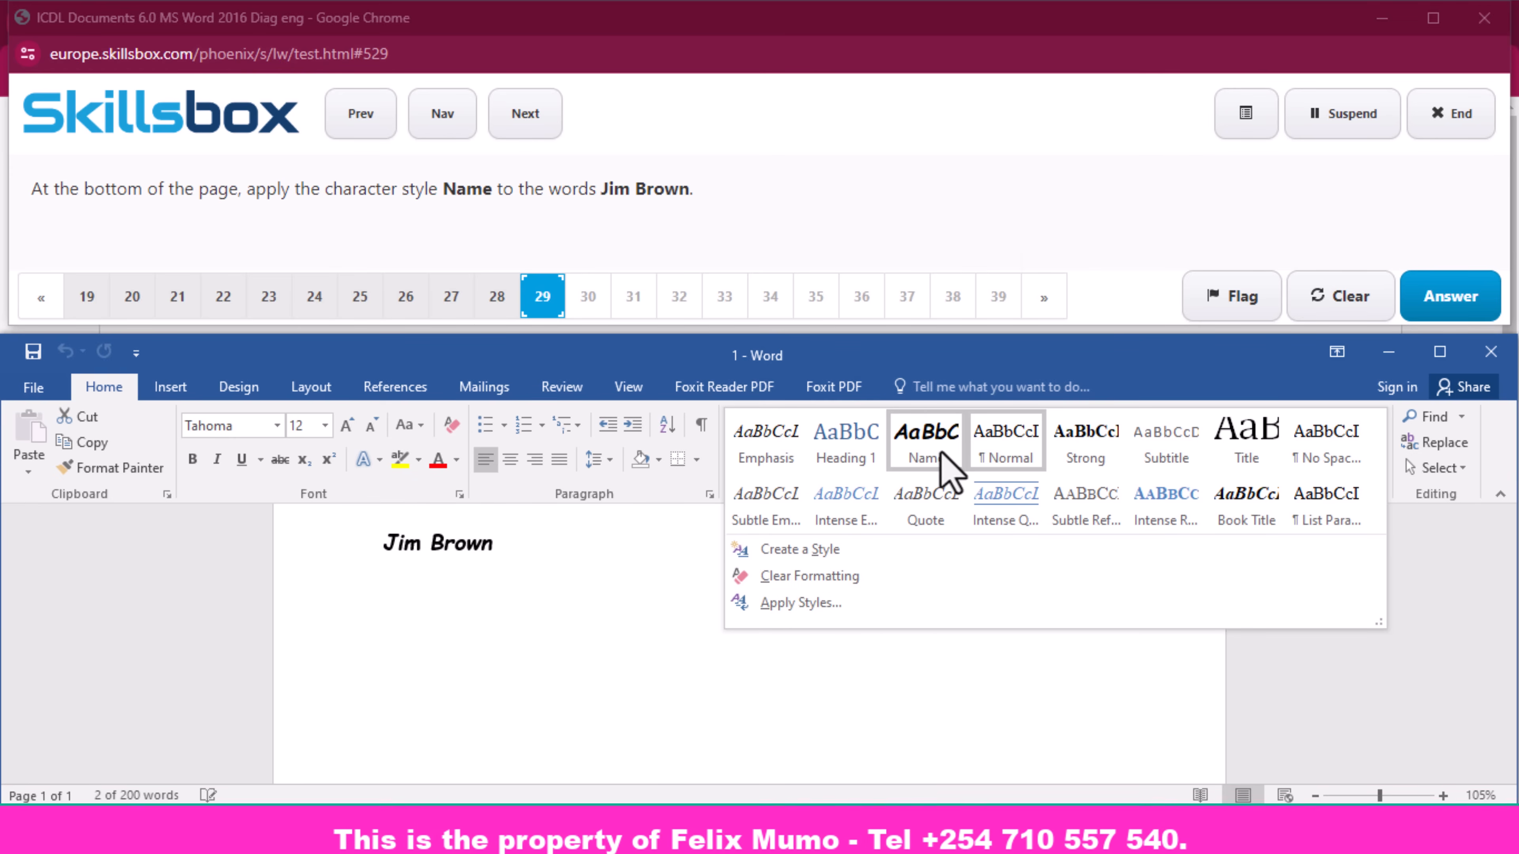
click(951, 470)
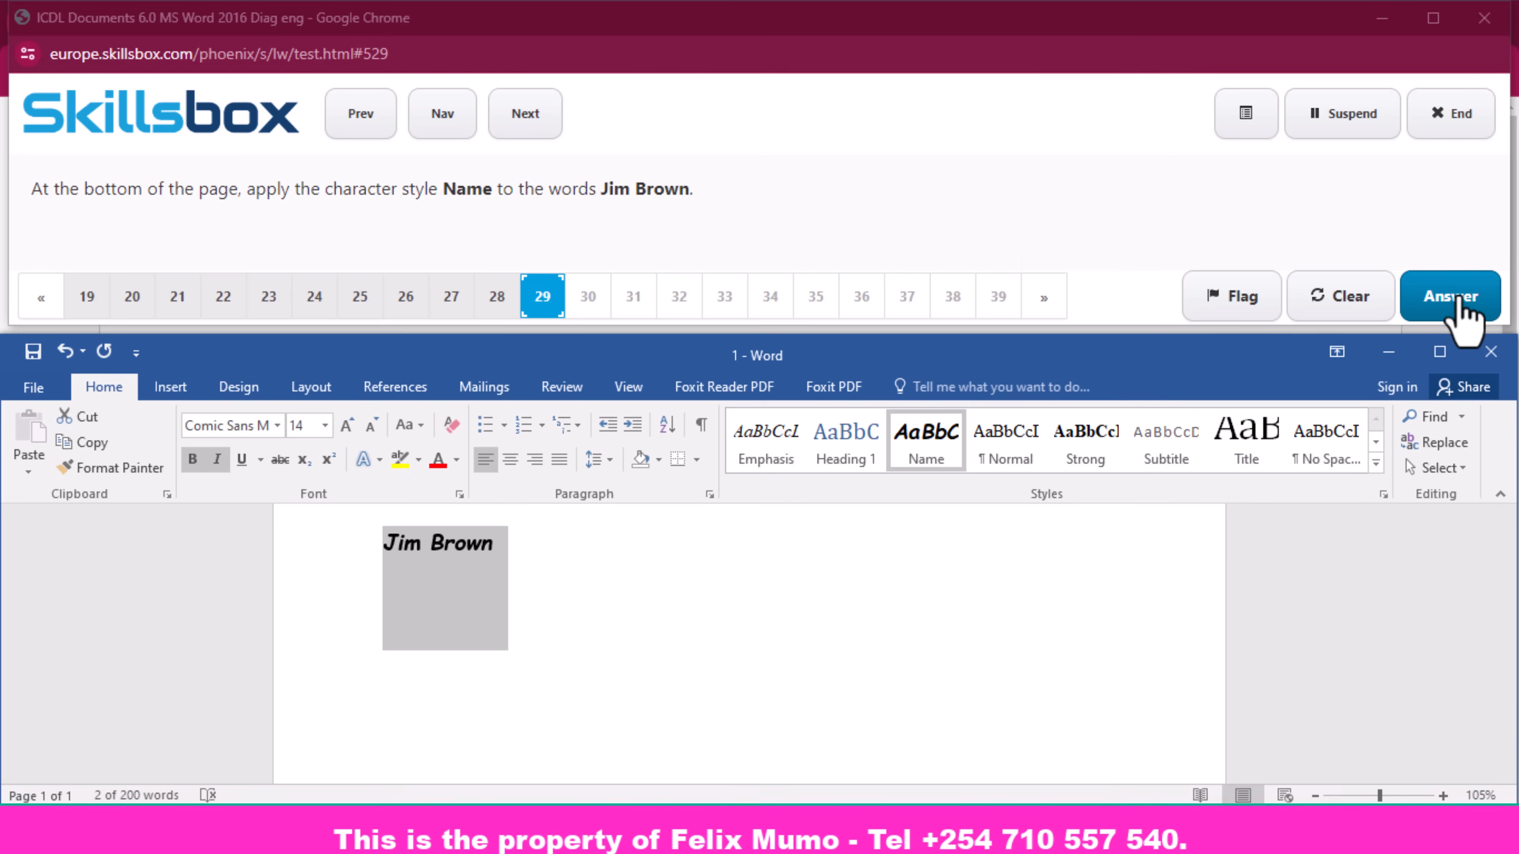
click(1458, 299)
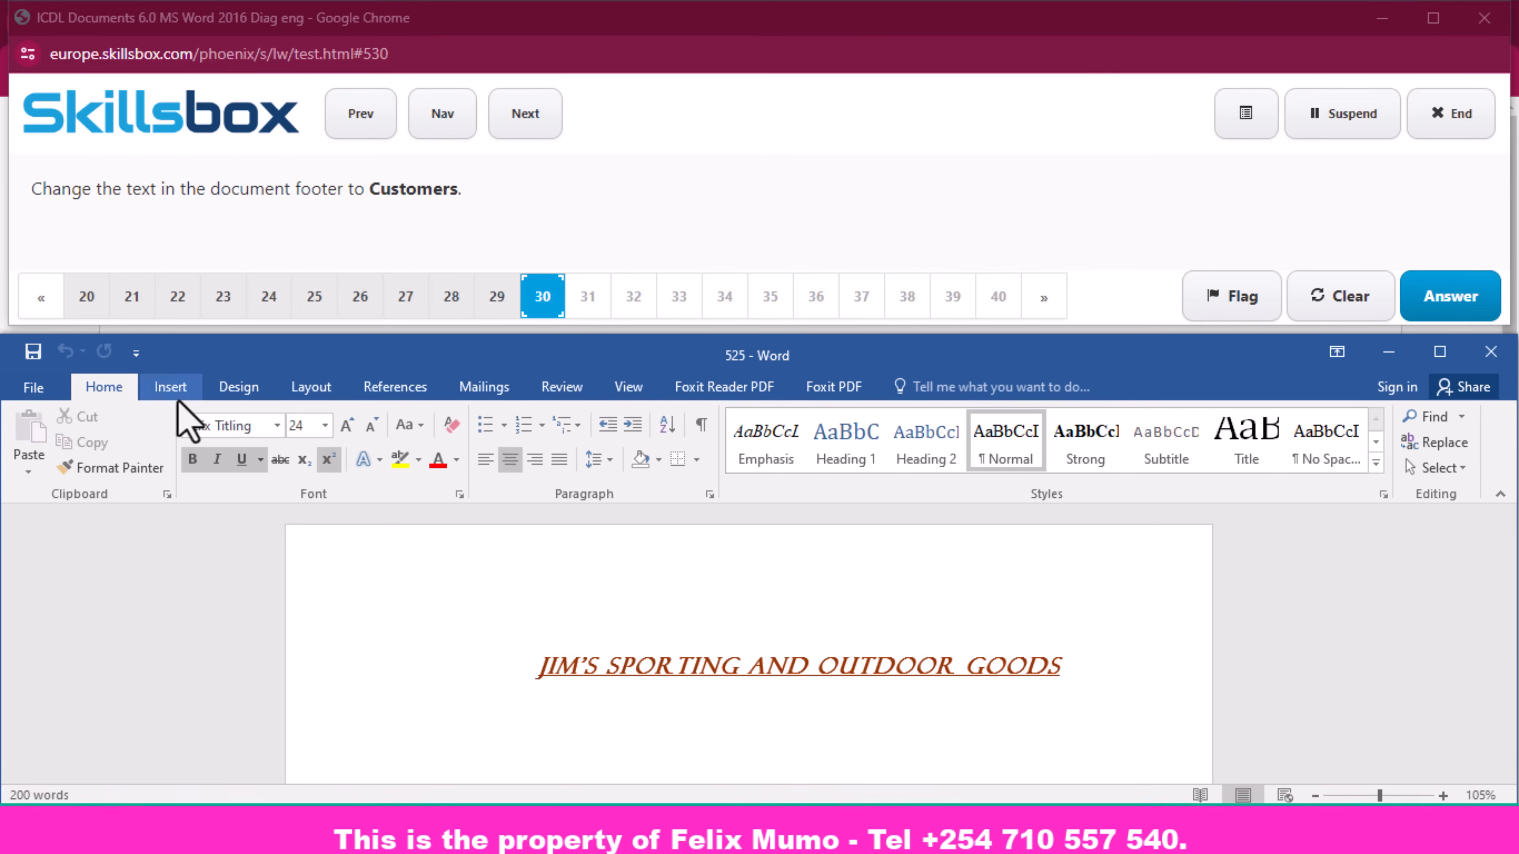
- Replace the document footer text with "Customers", leave footer editing and submit the answer to question 30
click(170, 387)
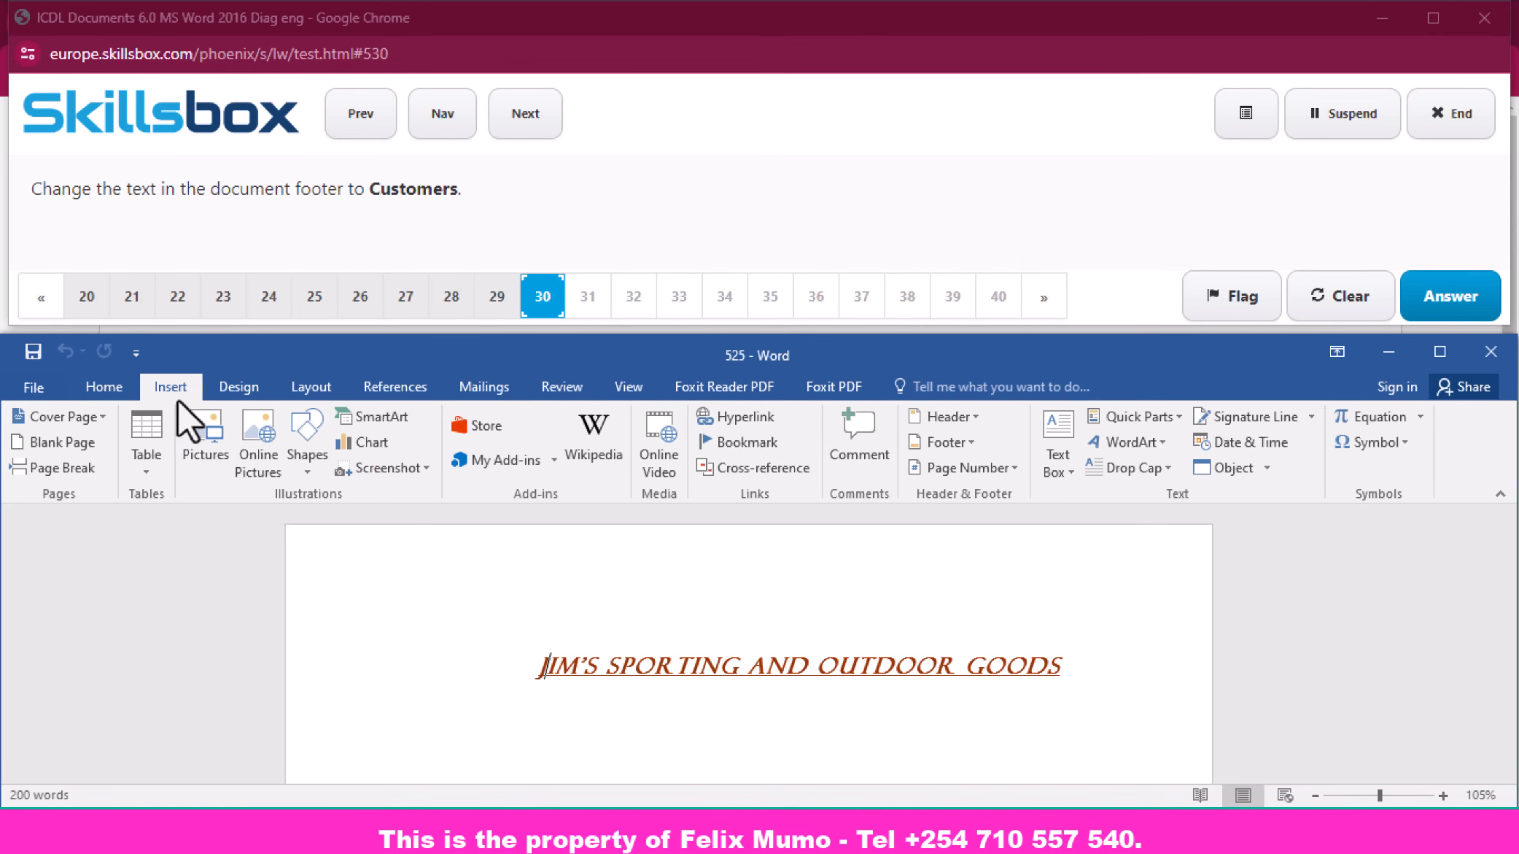
click(973, 443)
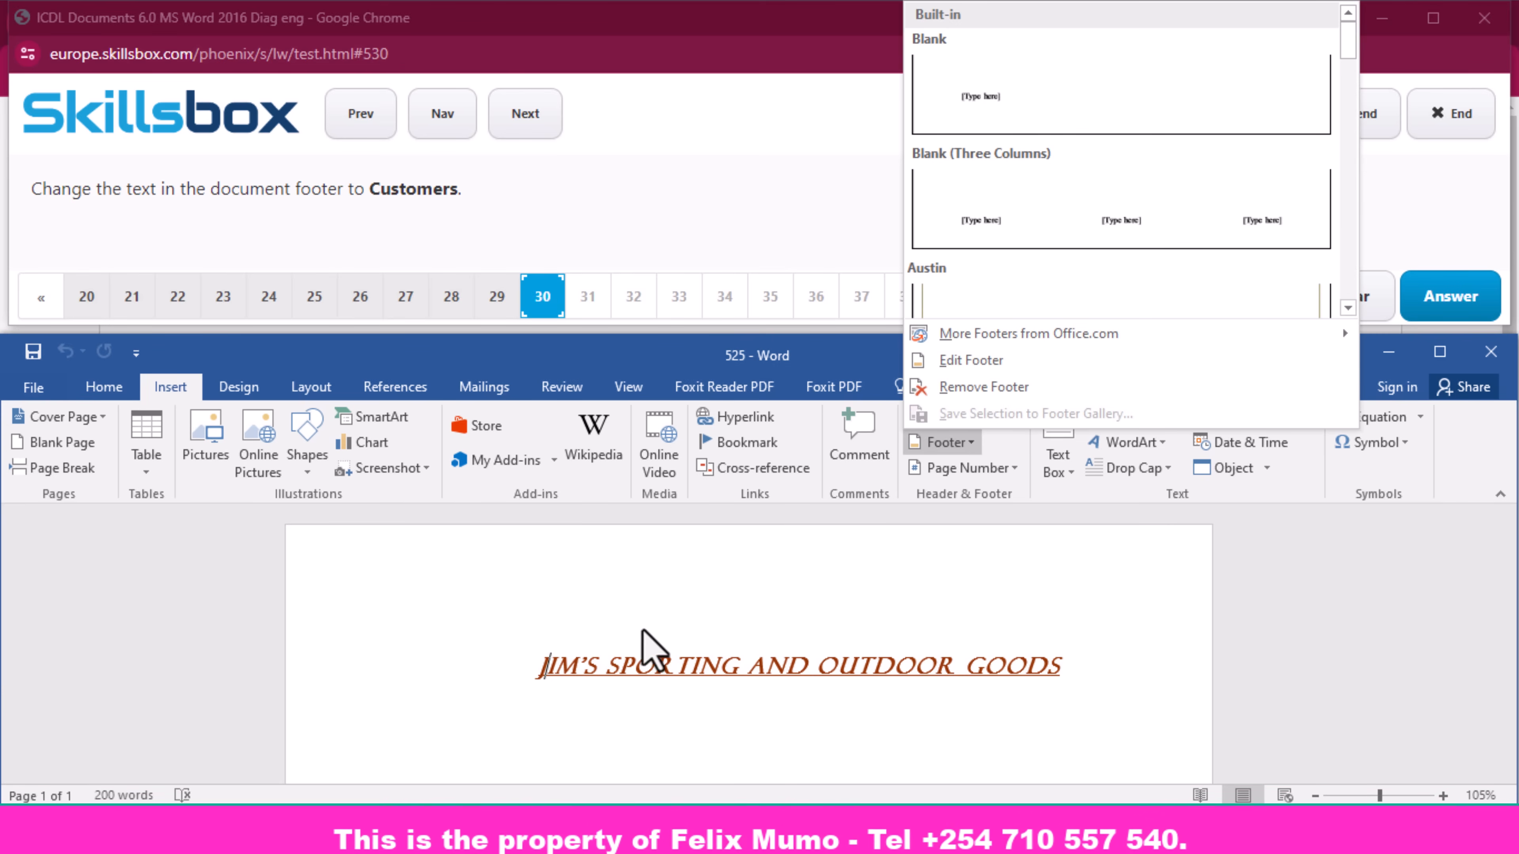
click(711, 599)
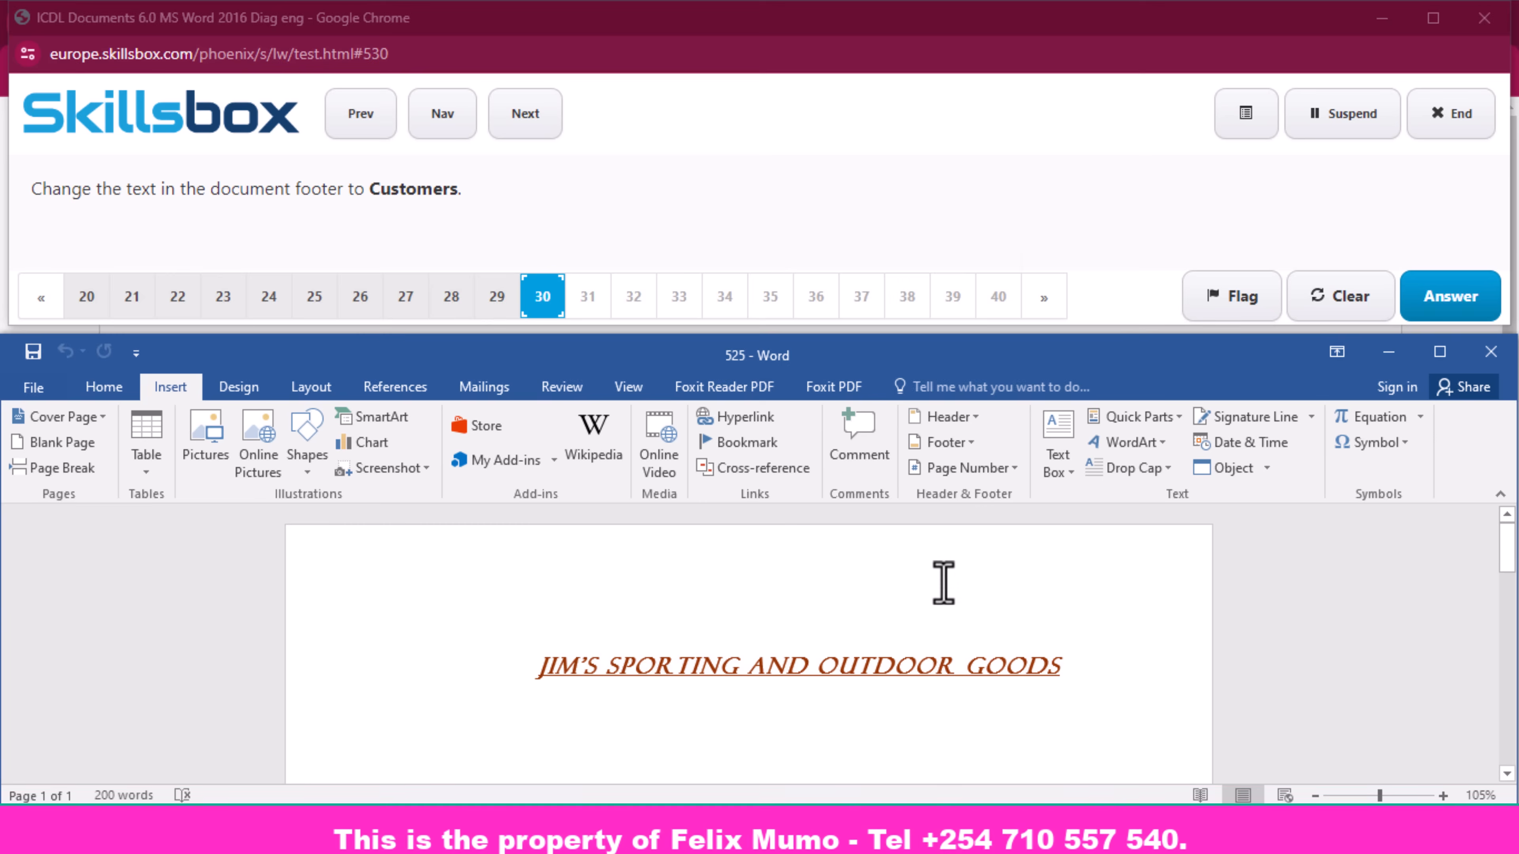
click(970, 444)
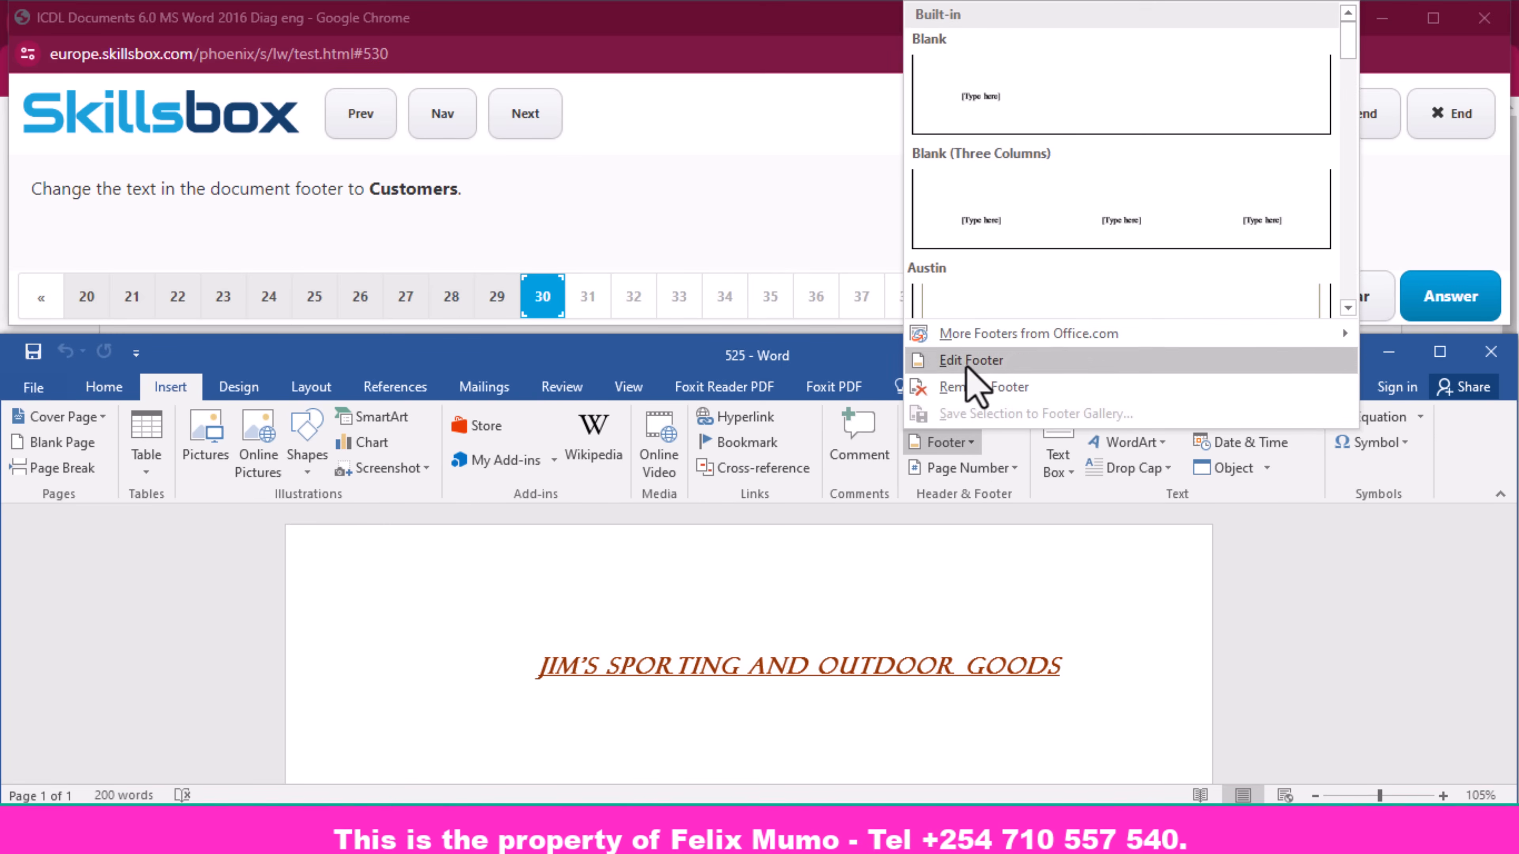
click(985, 361)
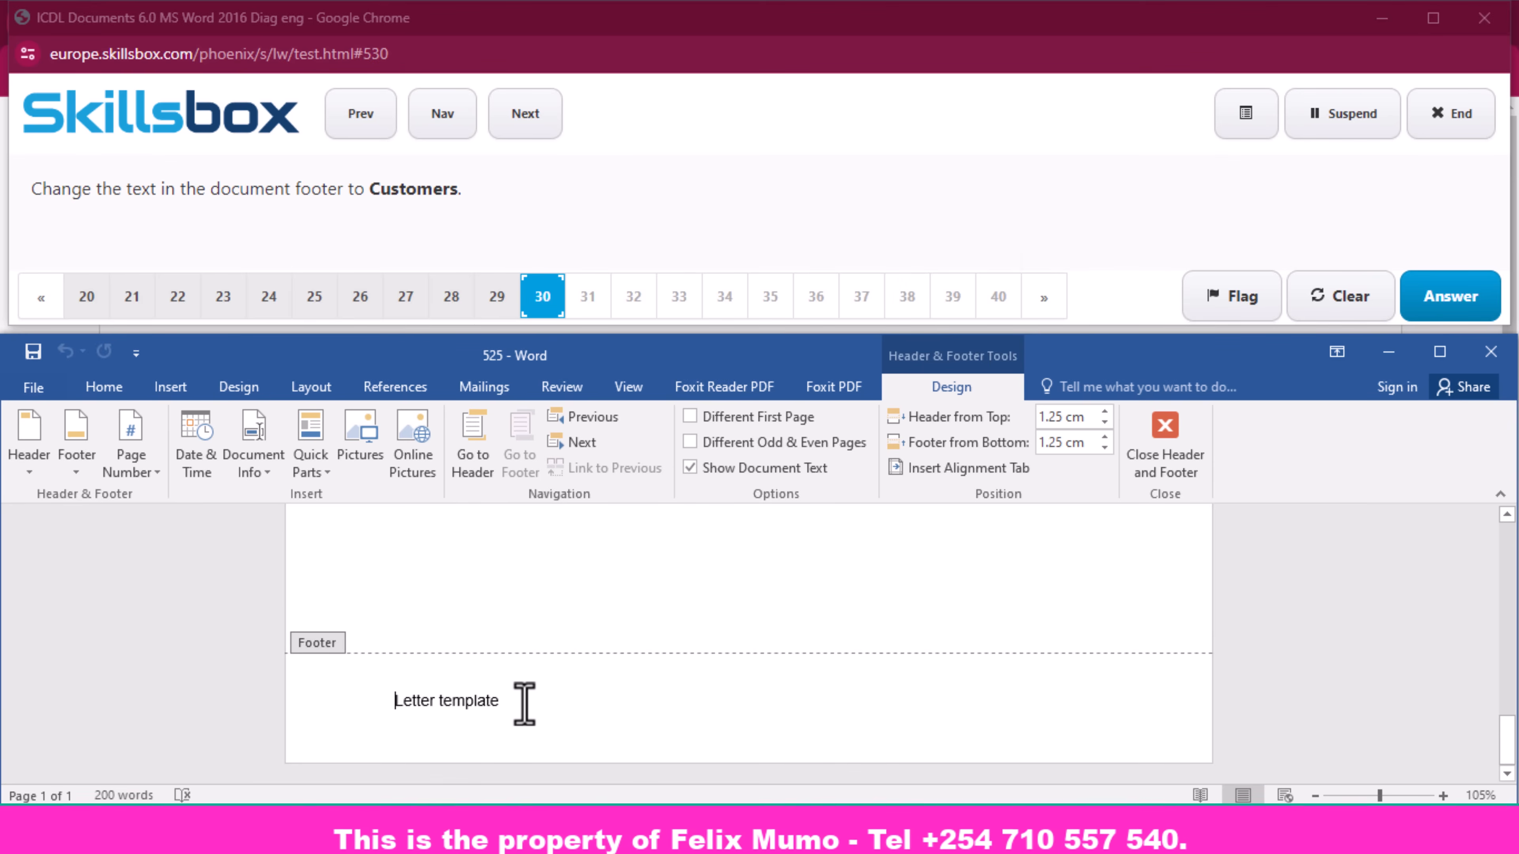
drag(530, 695, 385, 699)
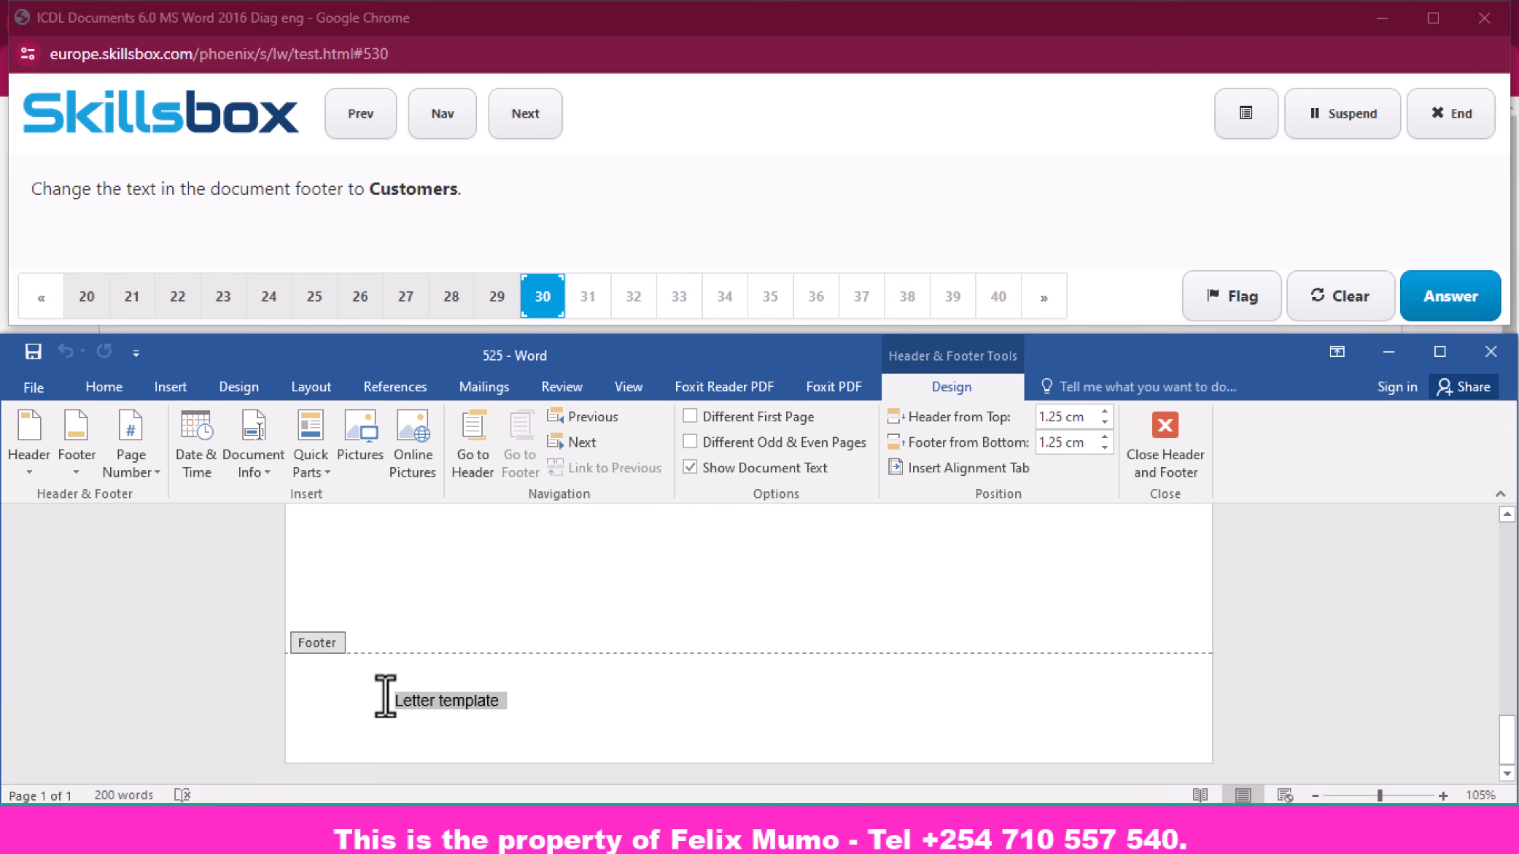
key(Delete)
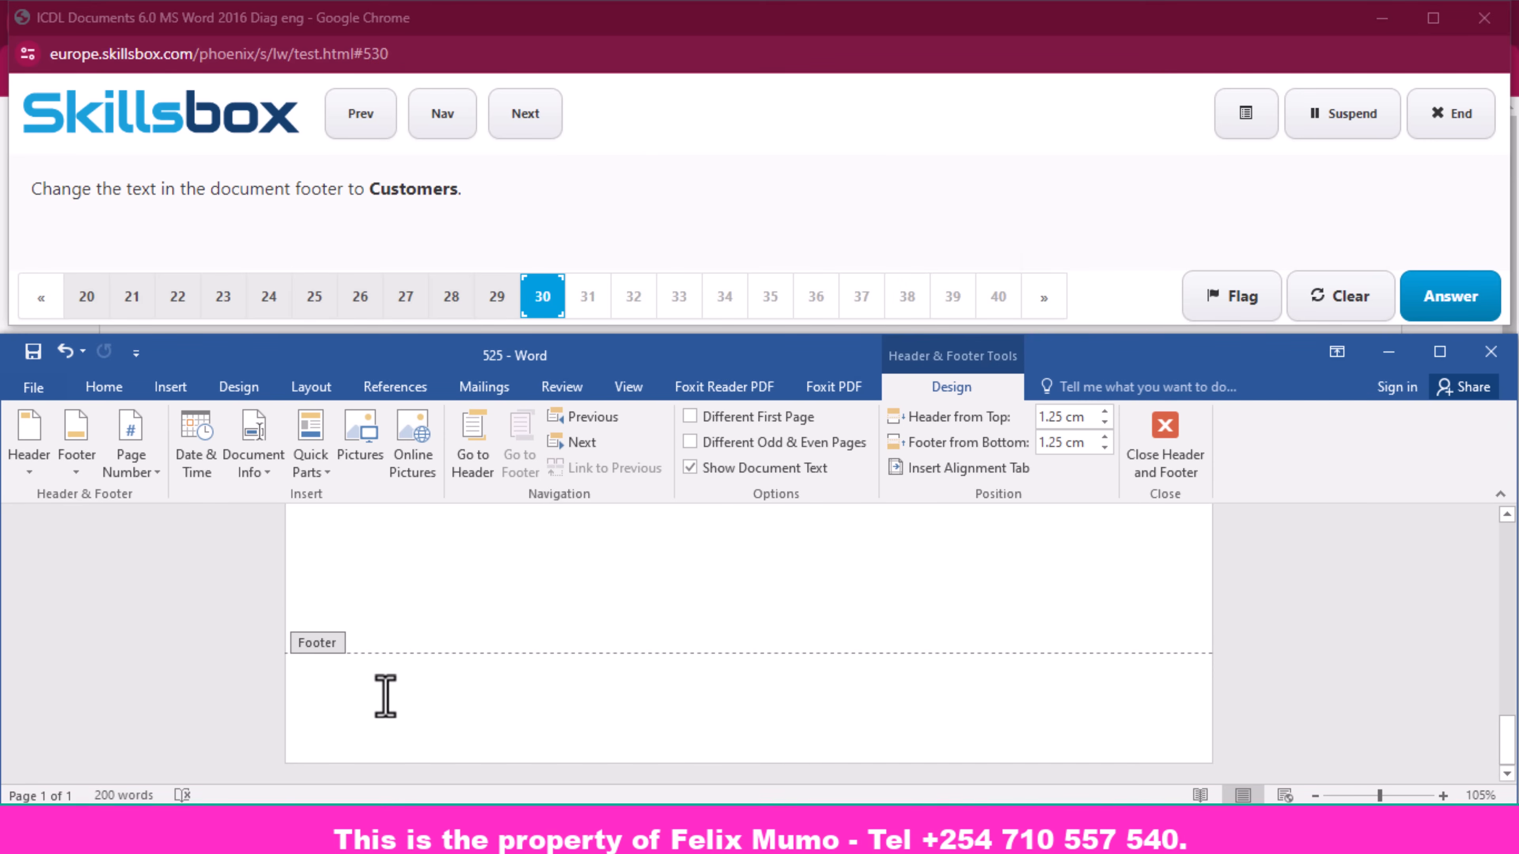
text(Customers)
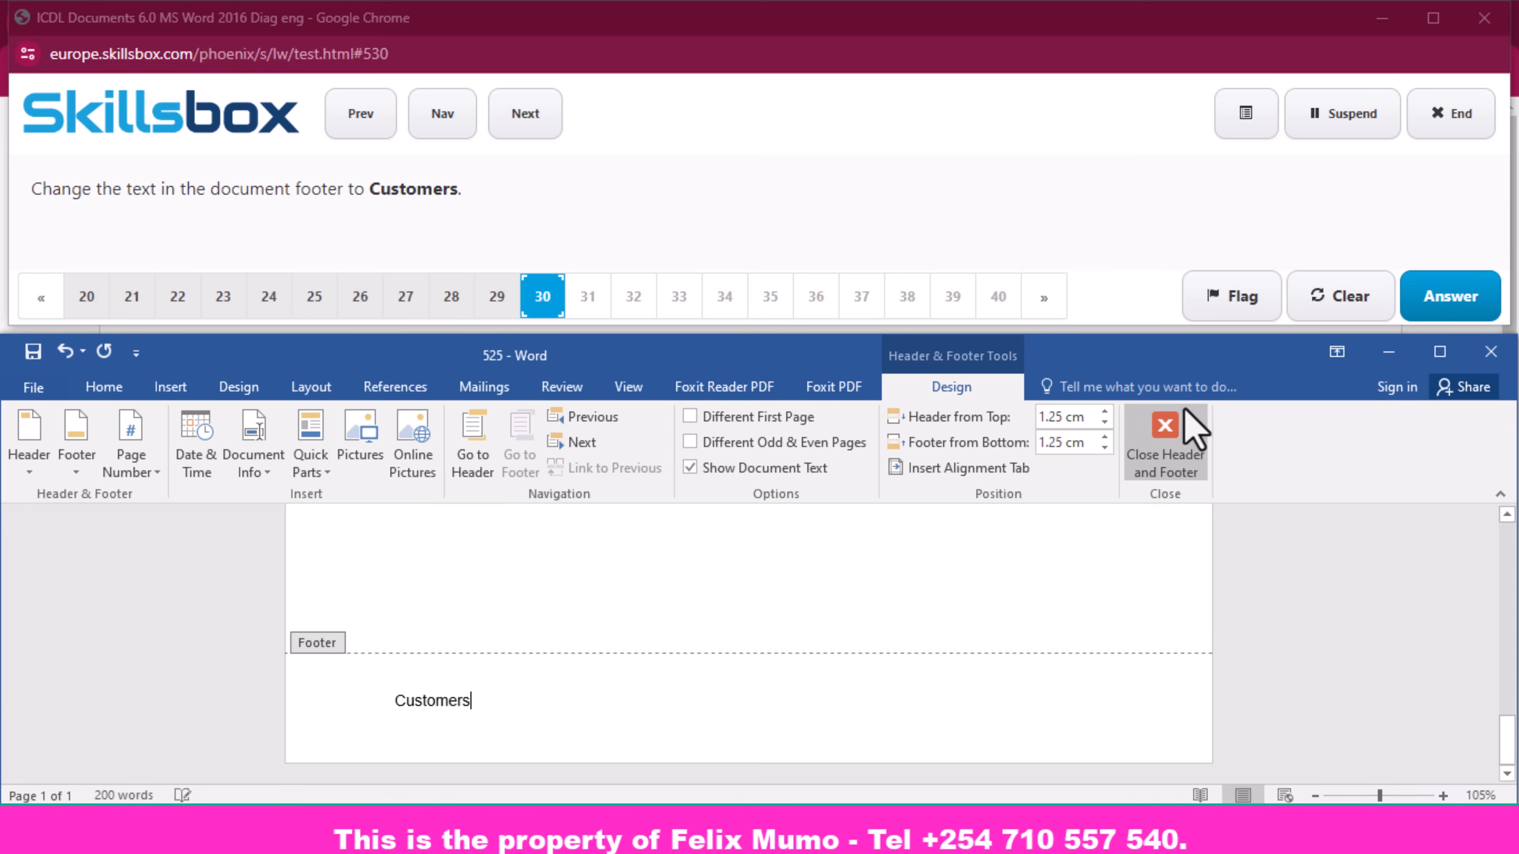
click(1158, 421)
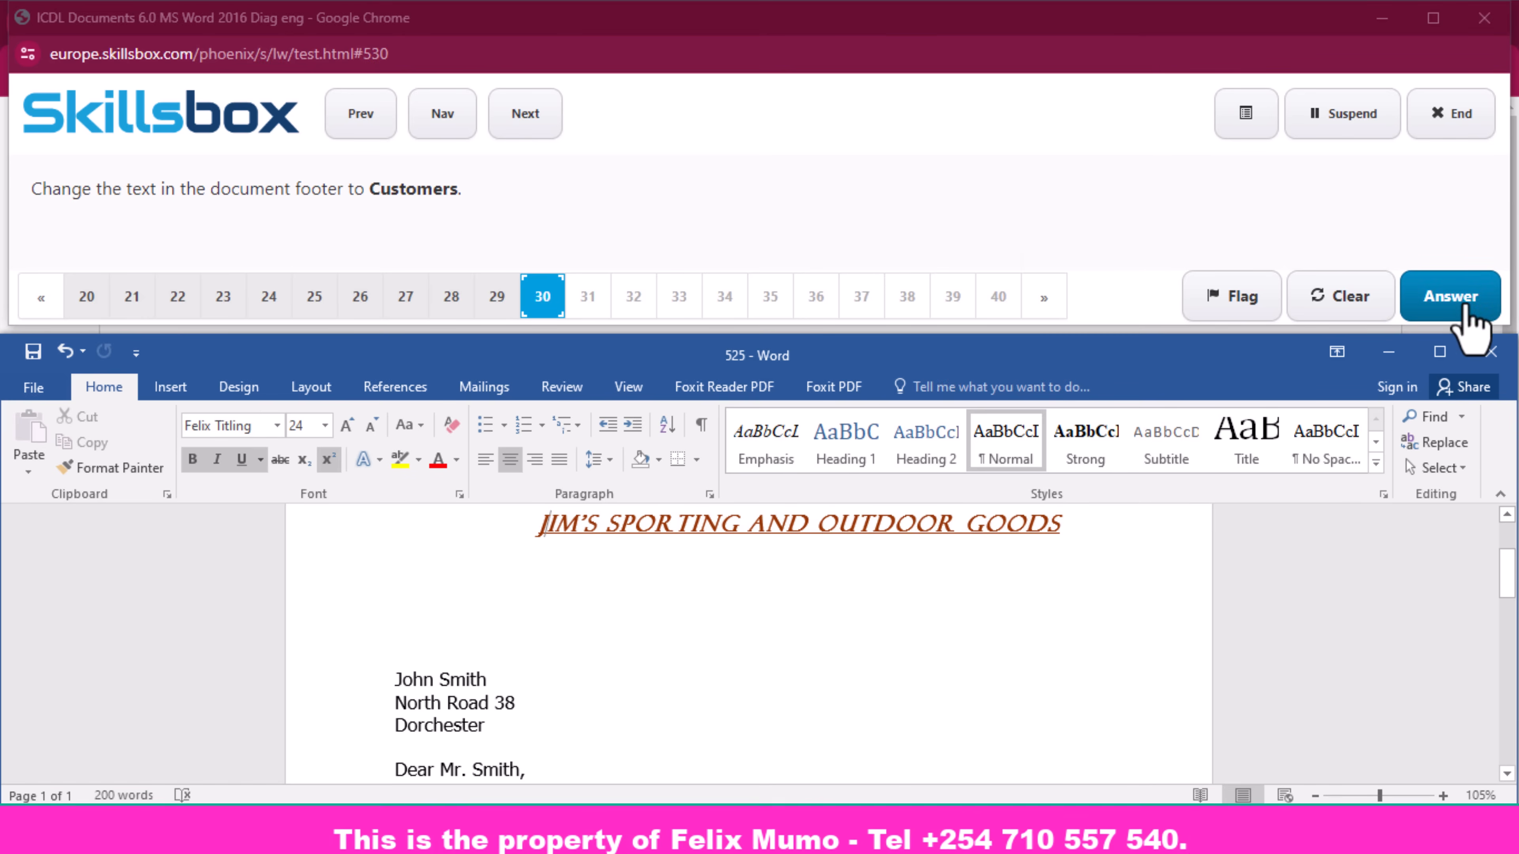
click(1466, 305)
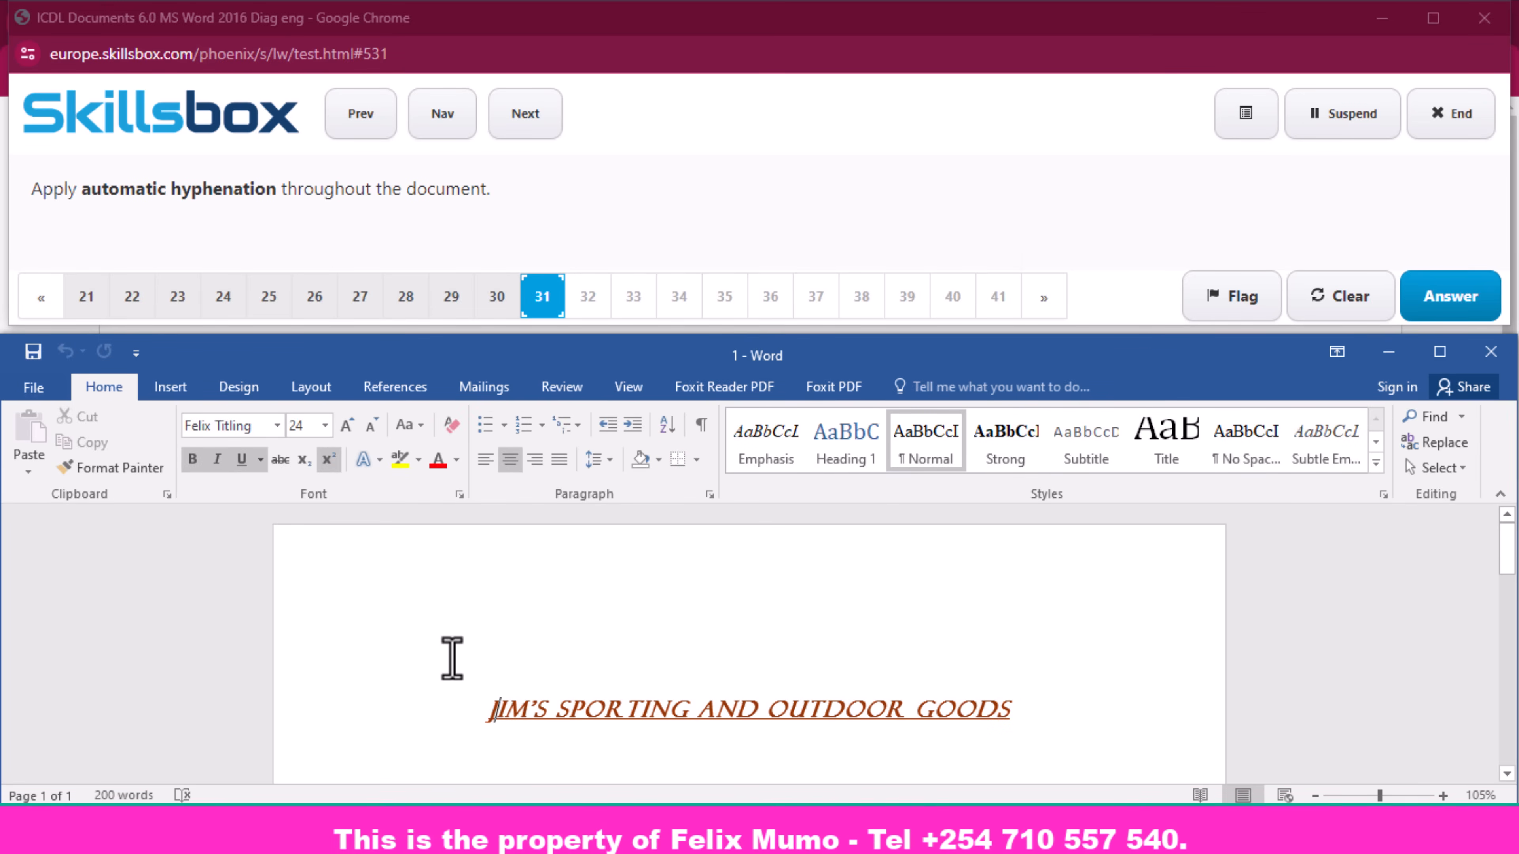
- Apply automatic hyphenation throughout the whole document and submit the answer to question 31
key(ctrl+a)
scroll(597, 658, down, 10)
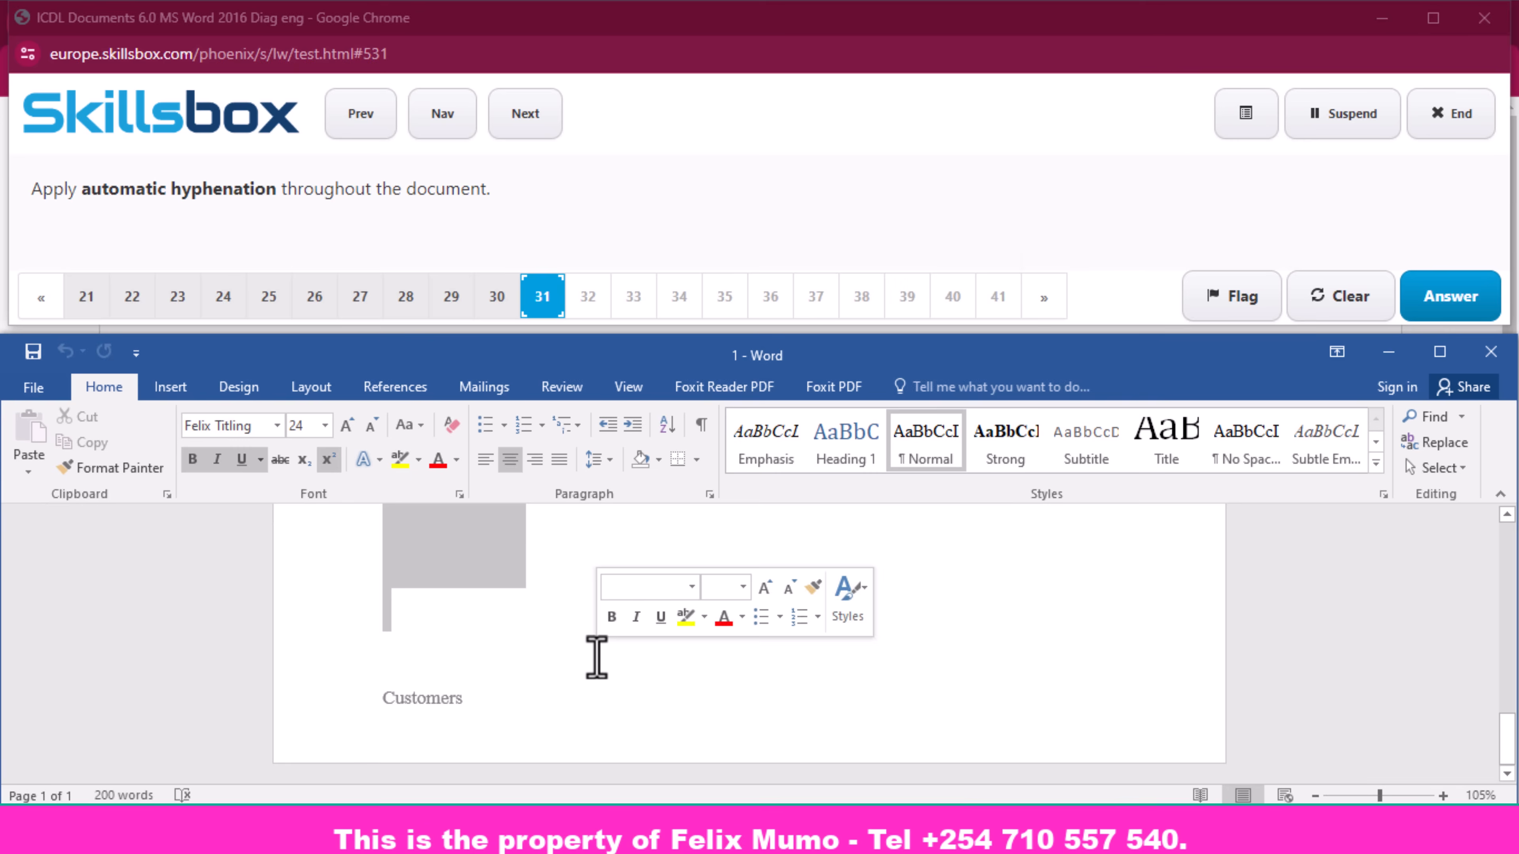
click(311, 395)
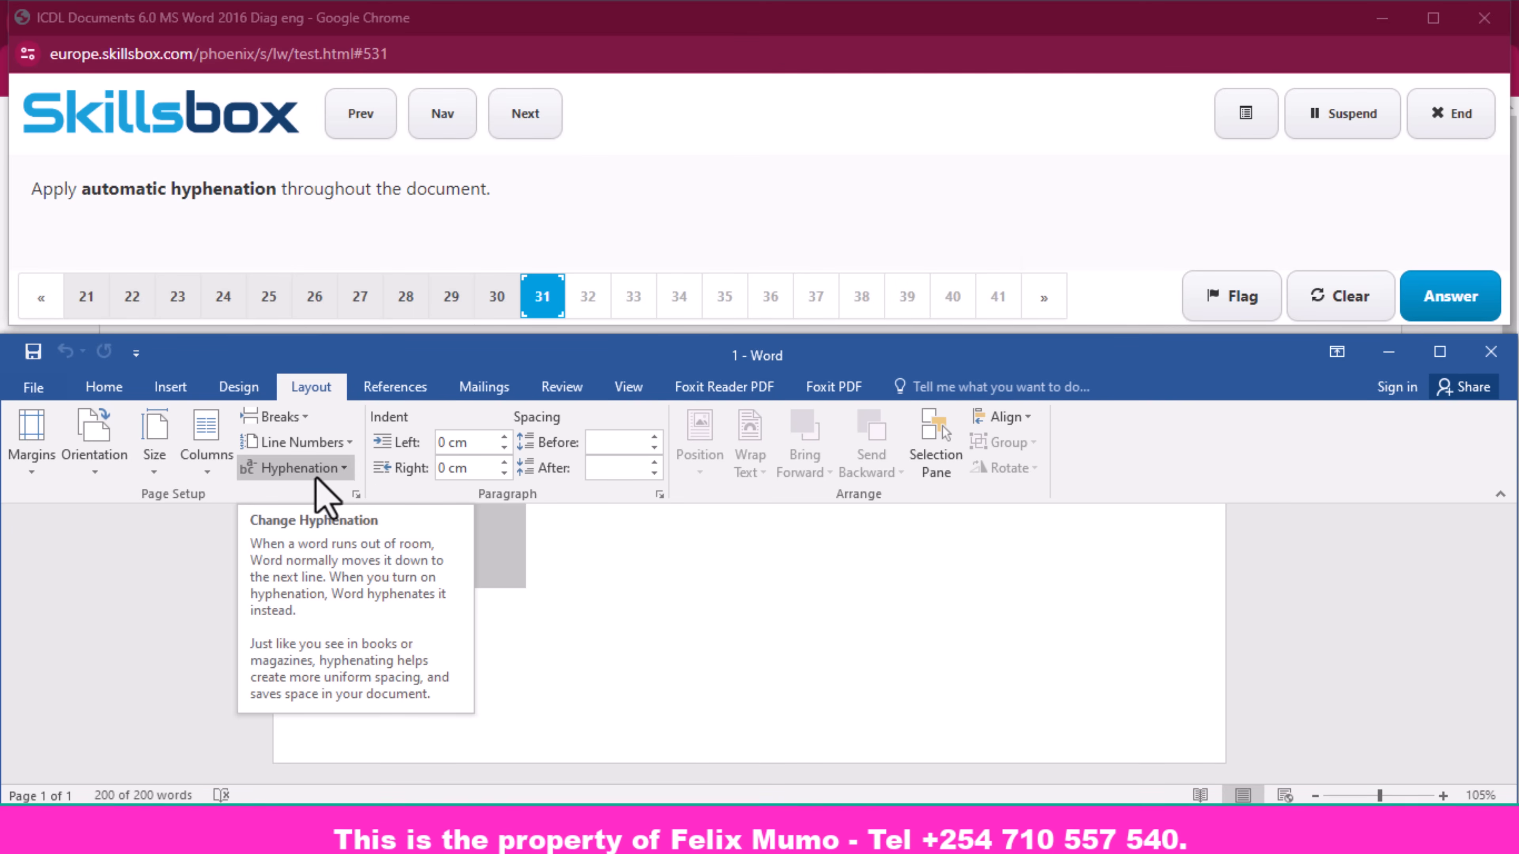
click(342, 473)
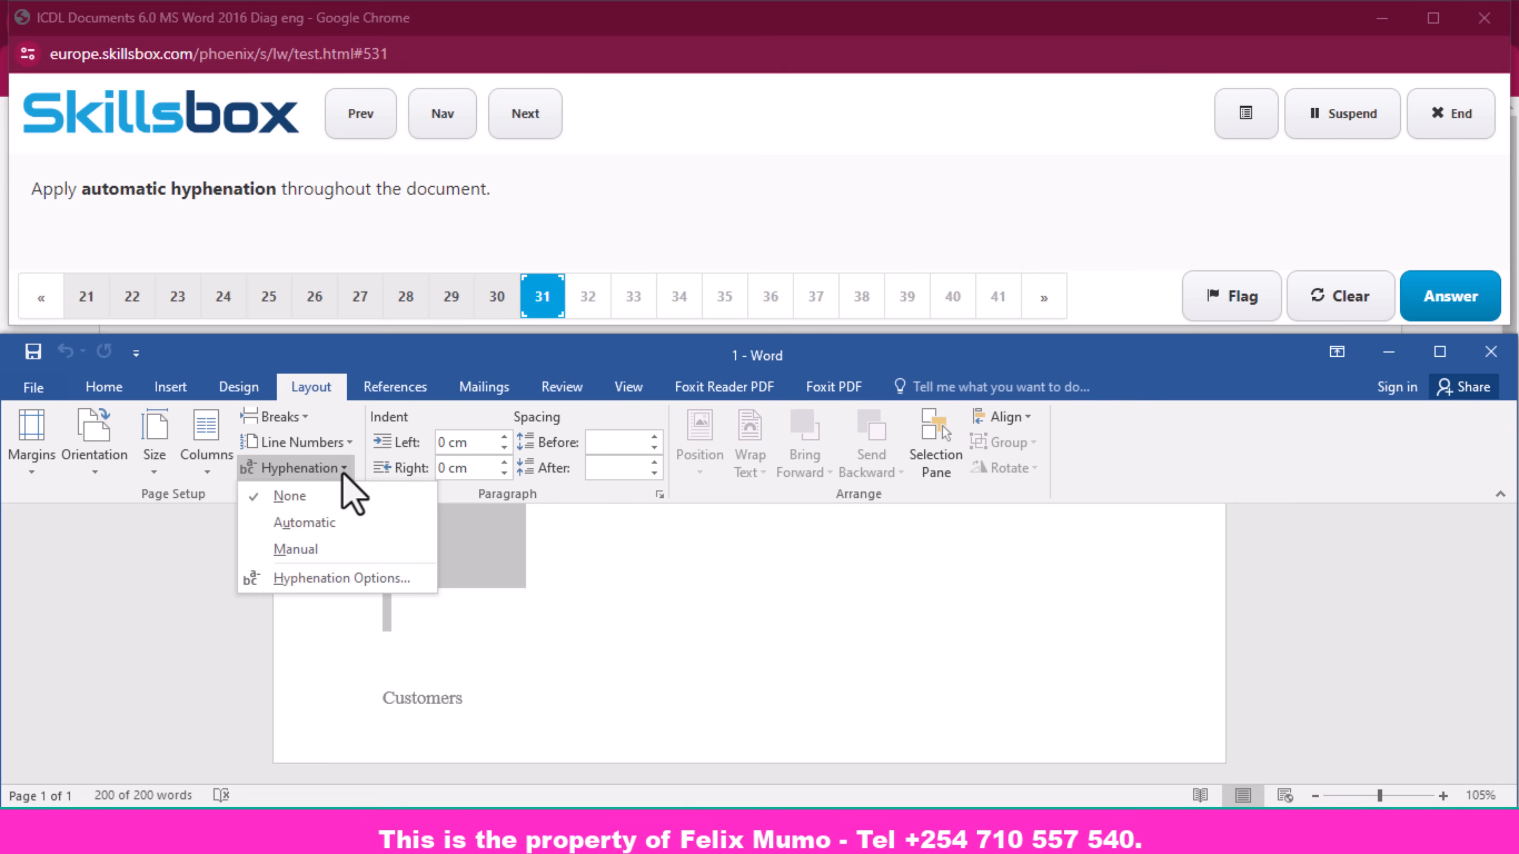
click(337, 526)
scroll(346, 553, up, 3)
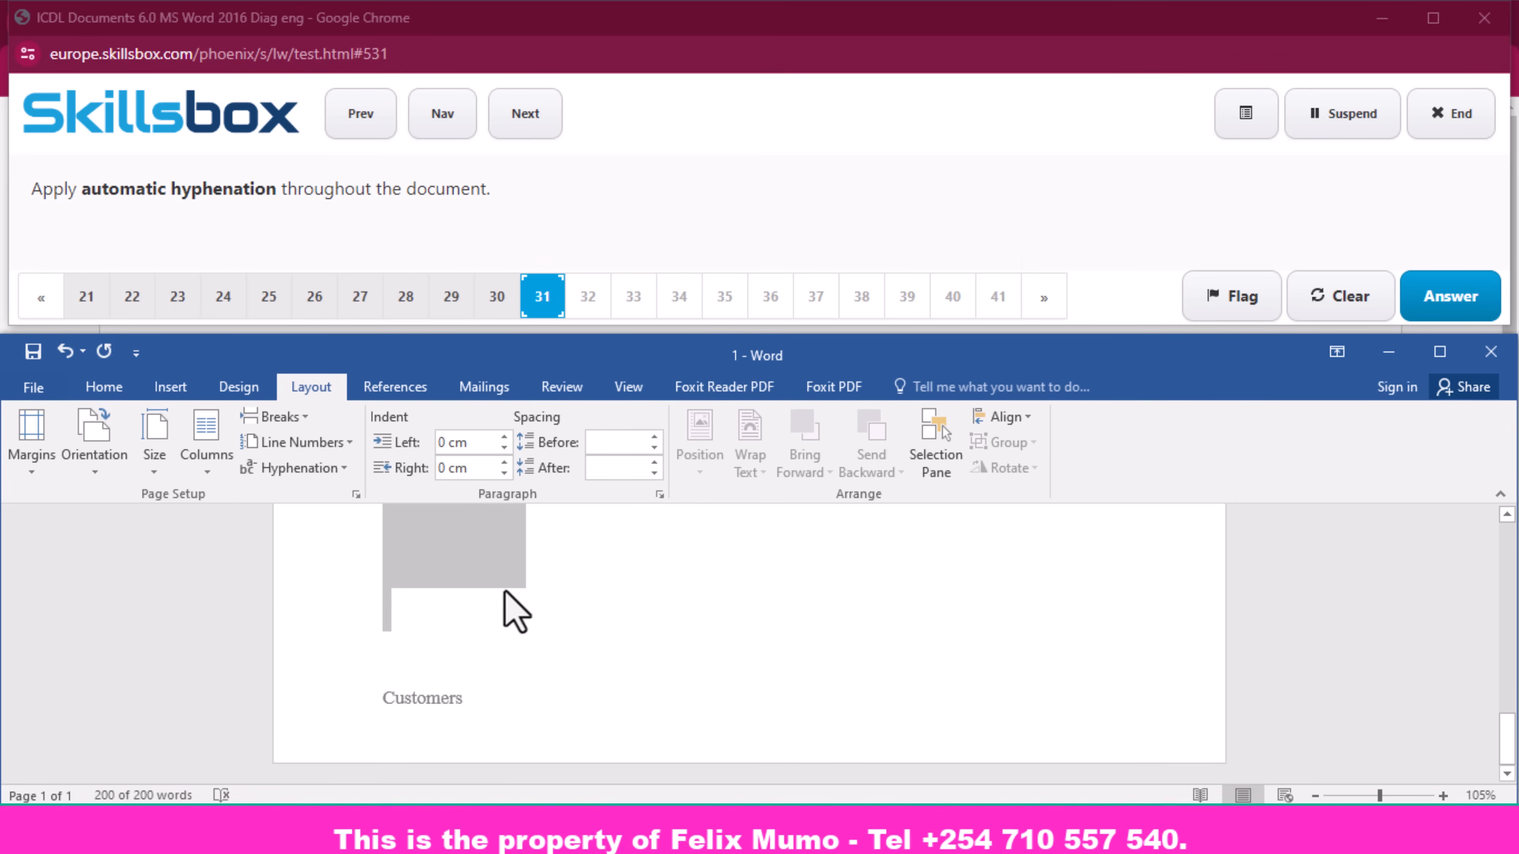
scroll(533, 654, up, 5)
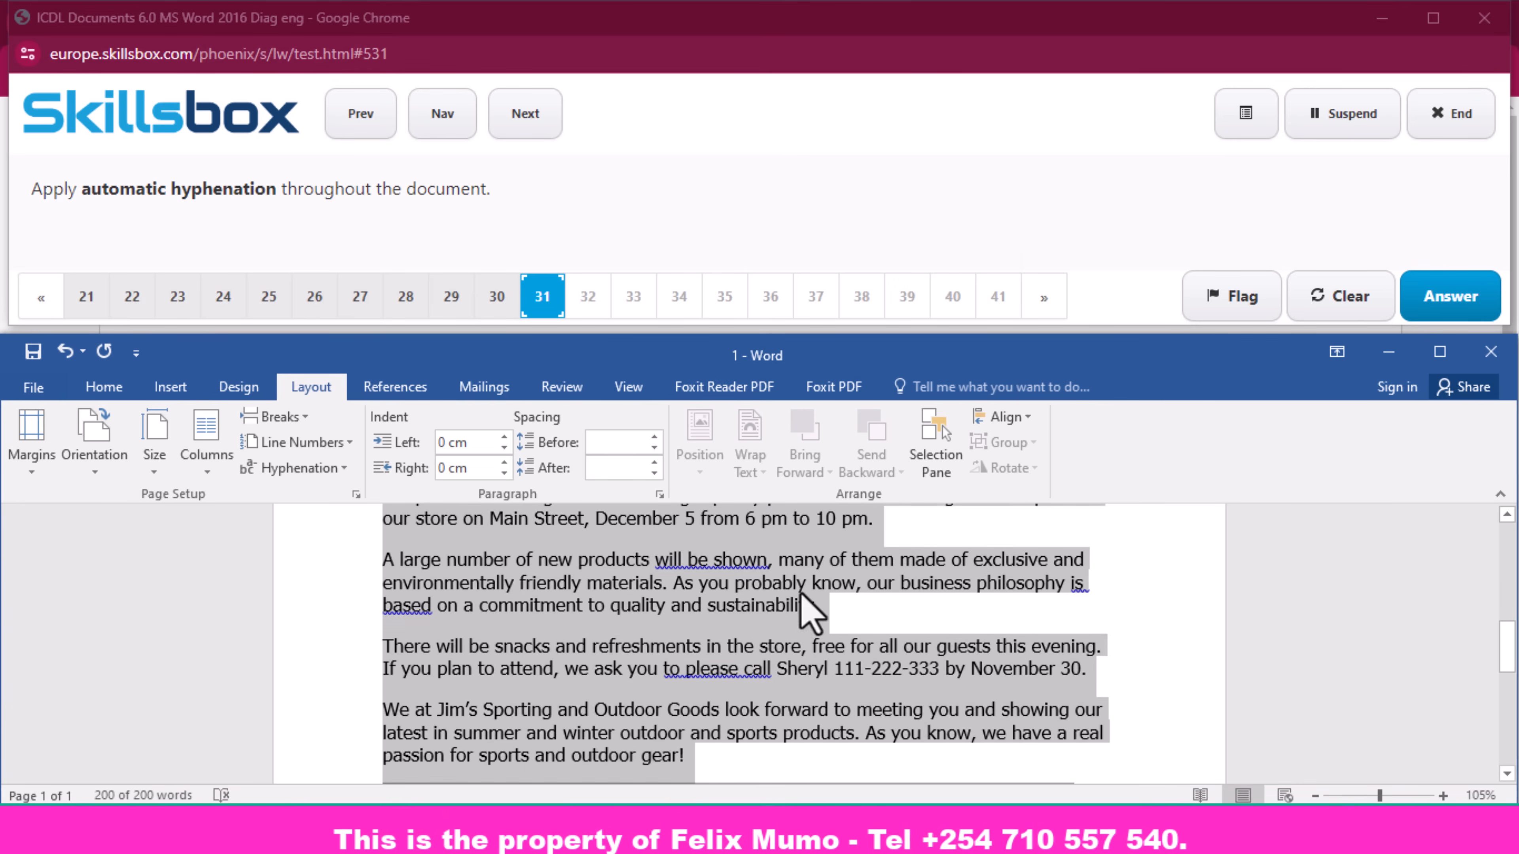
click(1460, 295)
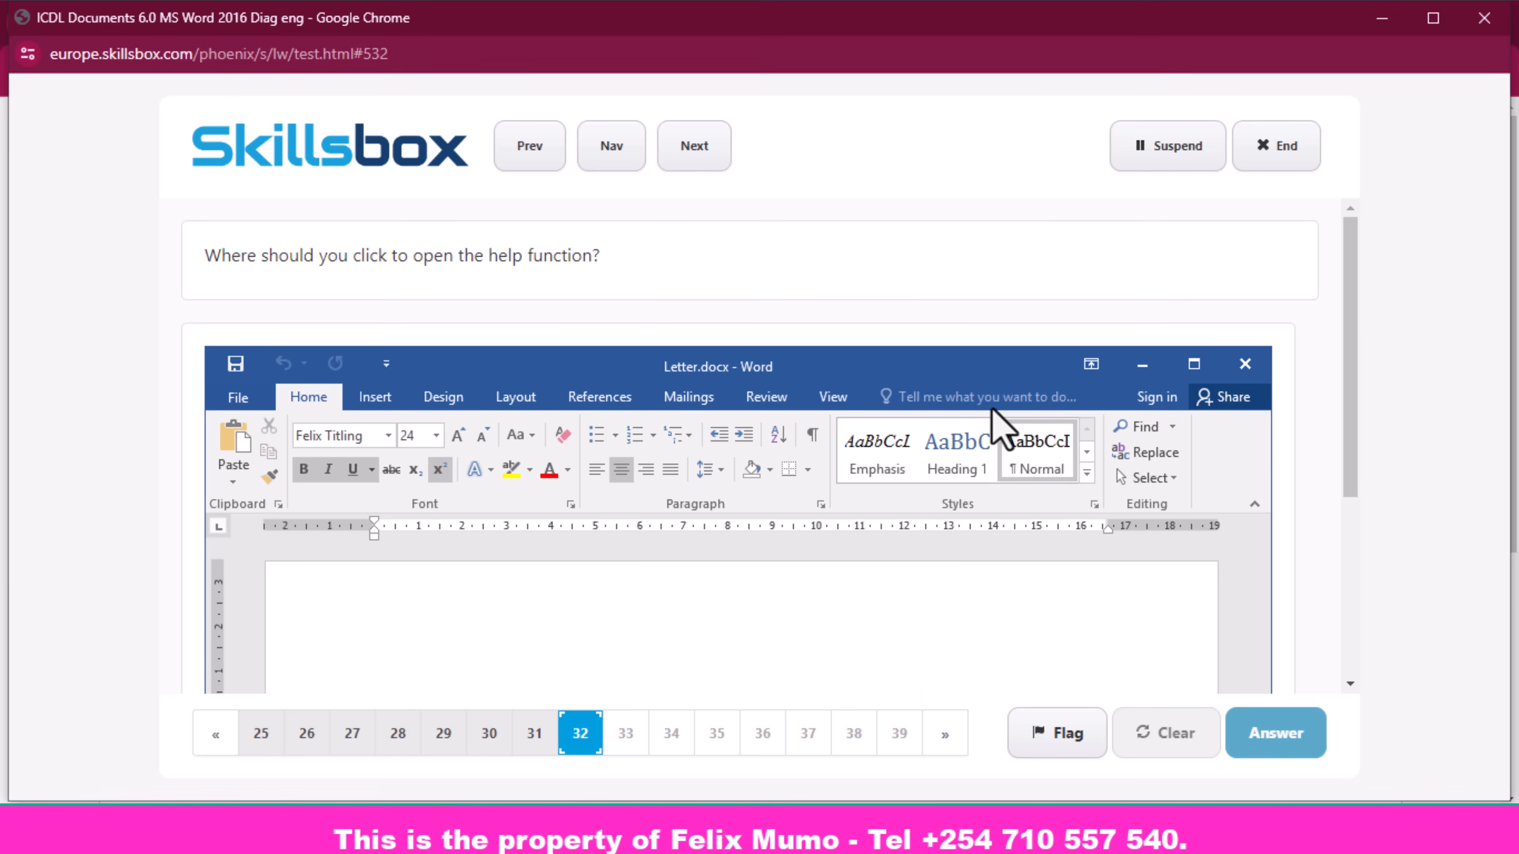
- Mark "Tell me what you want to do" in the pictured window as the help function and submit the answer to question 32
click(1001, 397)
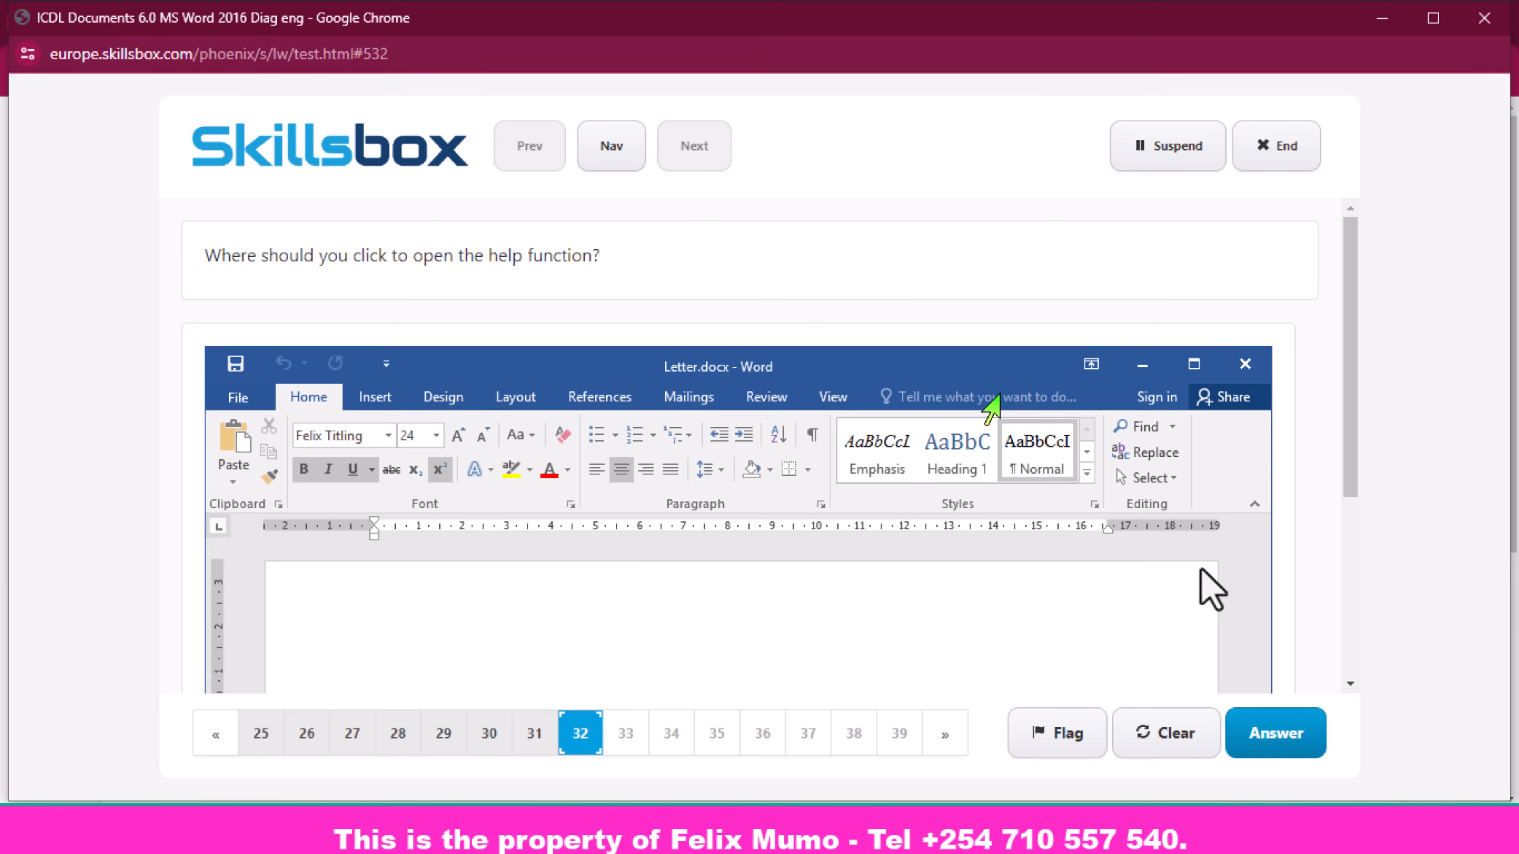
click(1272, 734)
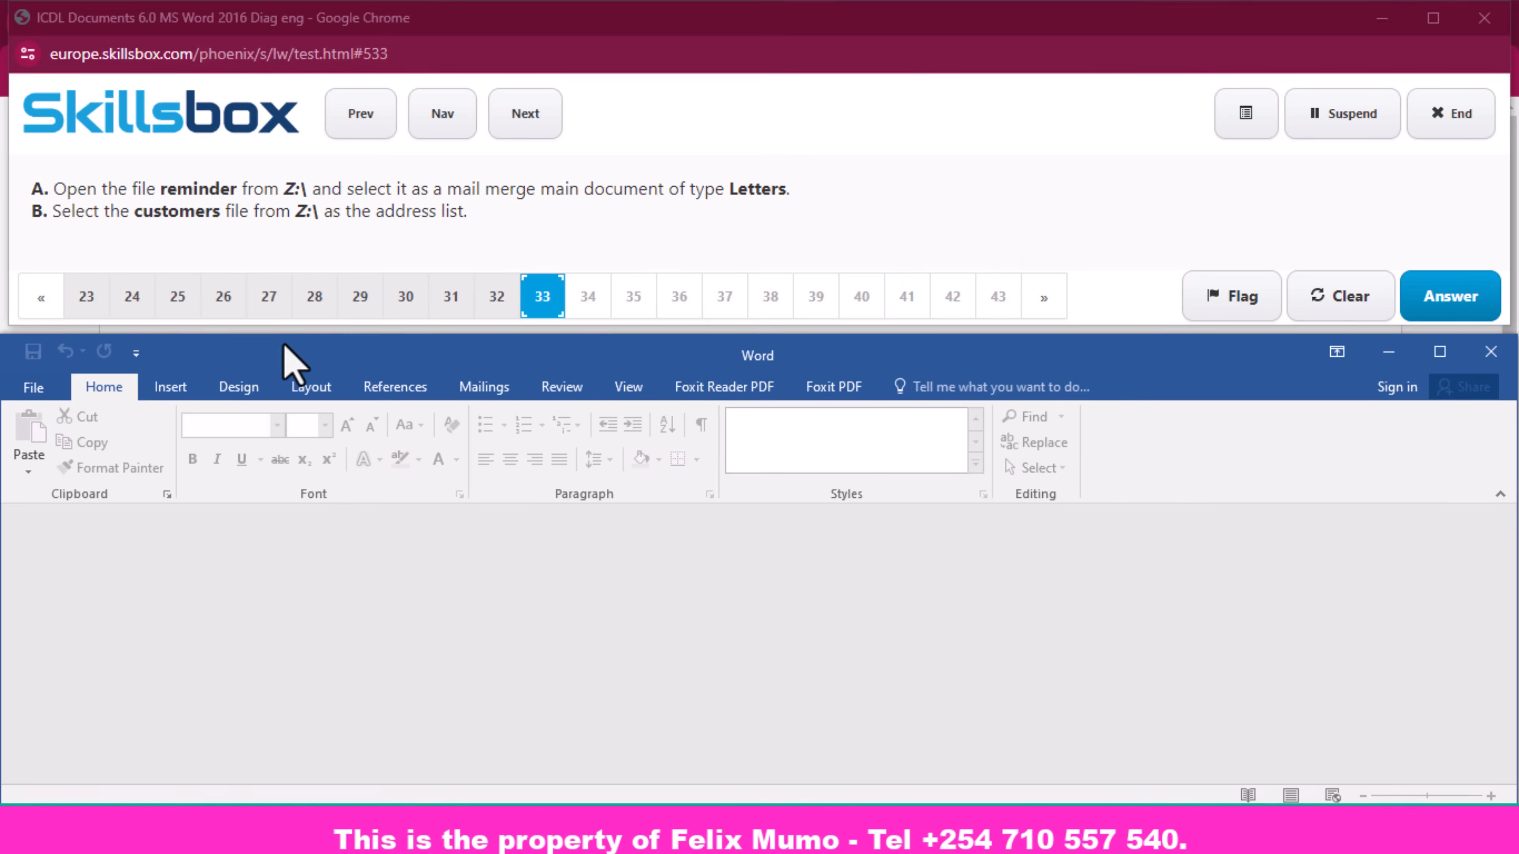
- Open the file reminder from Z:\ and make it a mail merge main document of type Letters
click(33, 394)
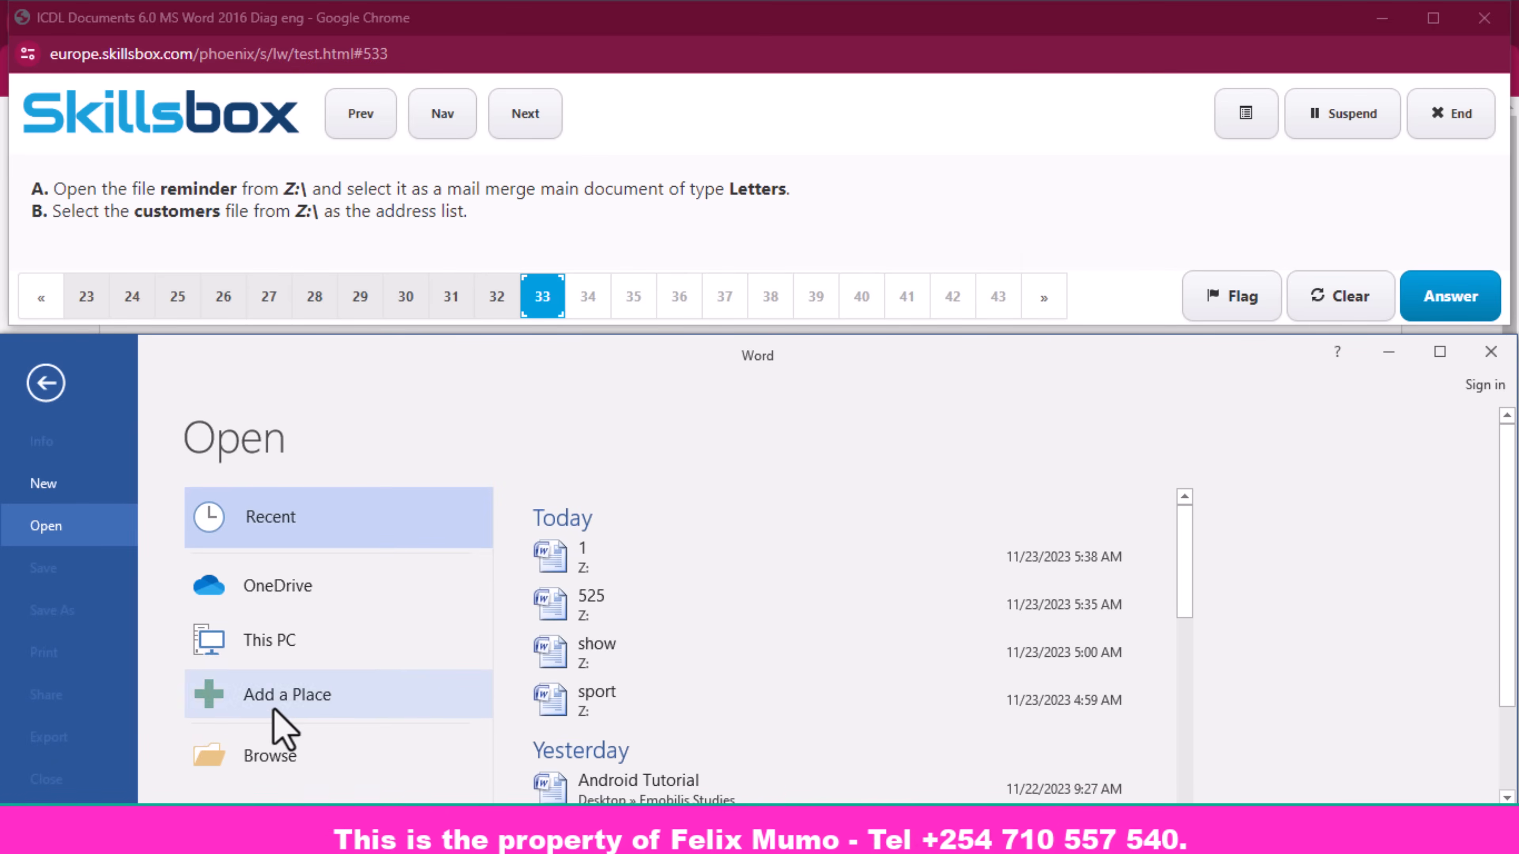
click(280, 772)
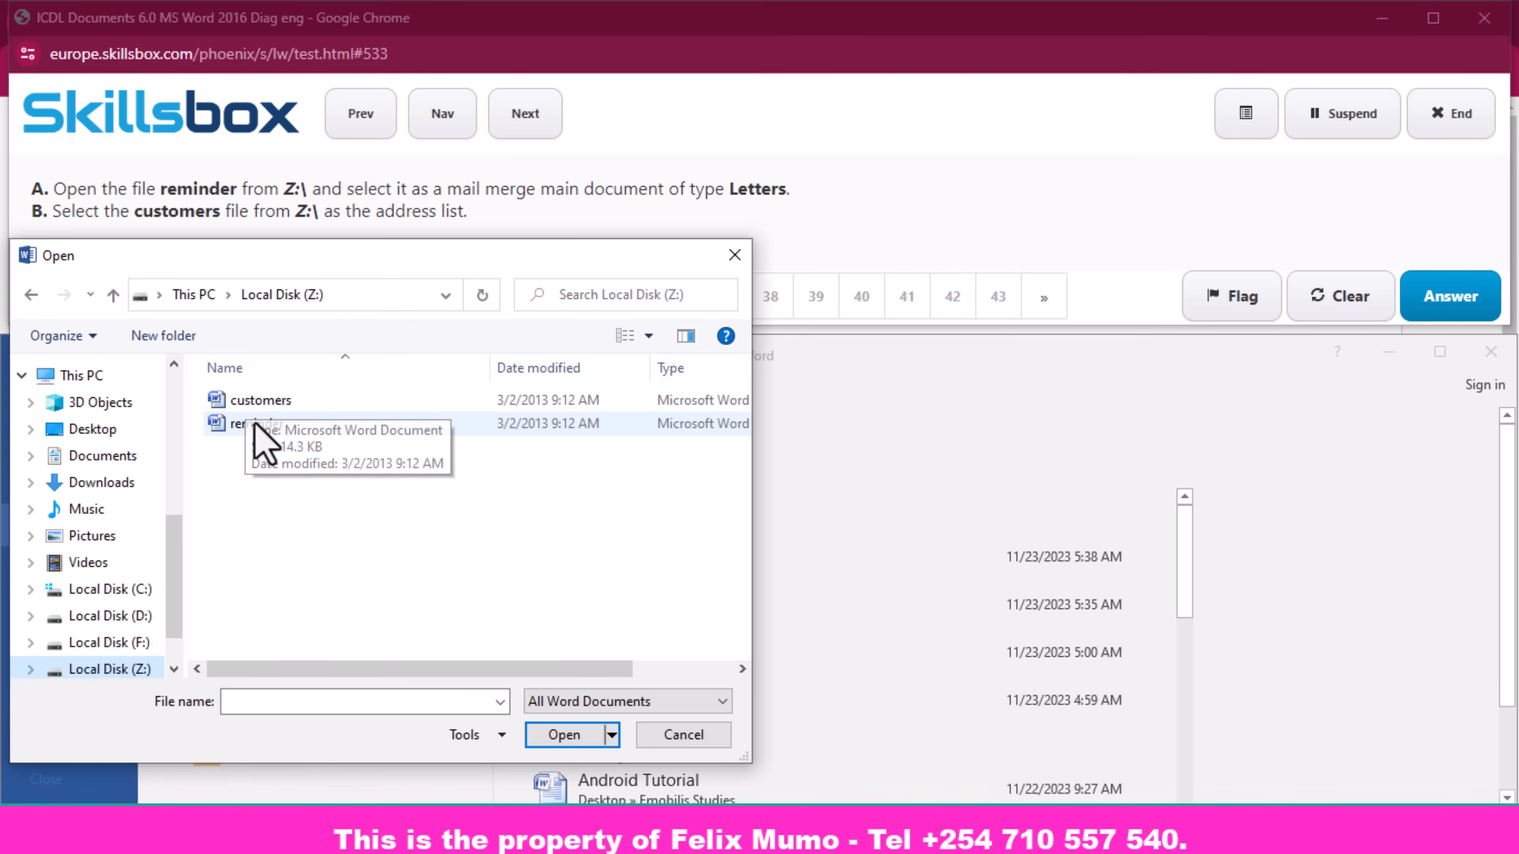
click(266, 427)
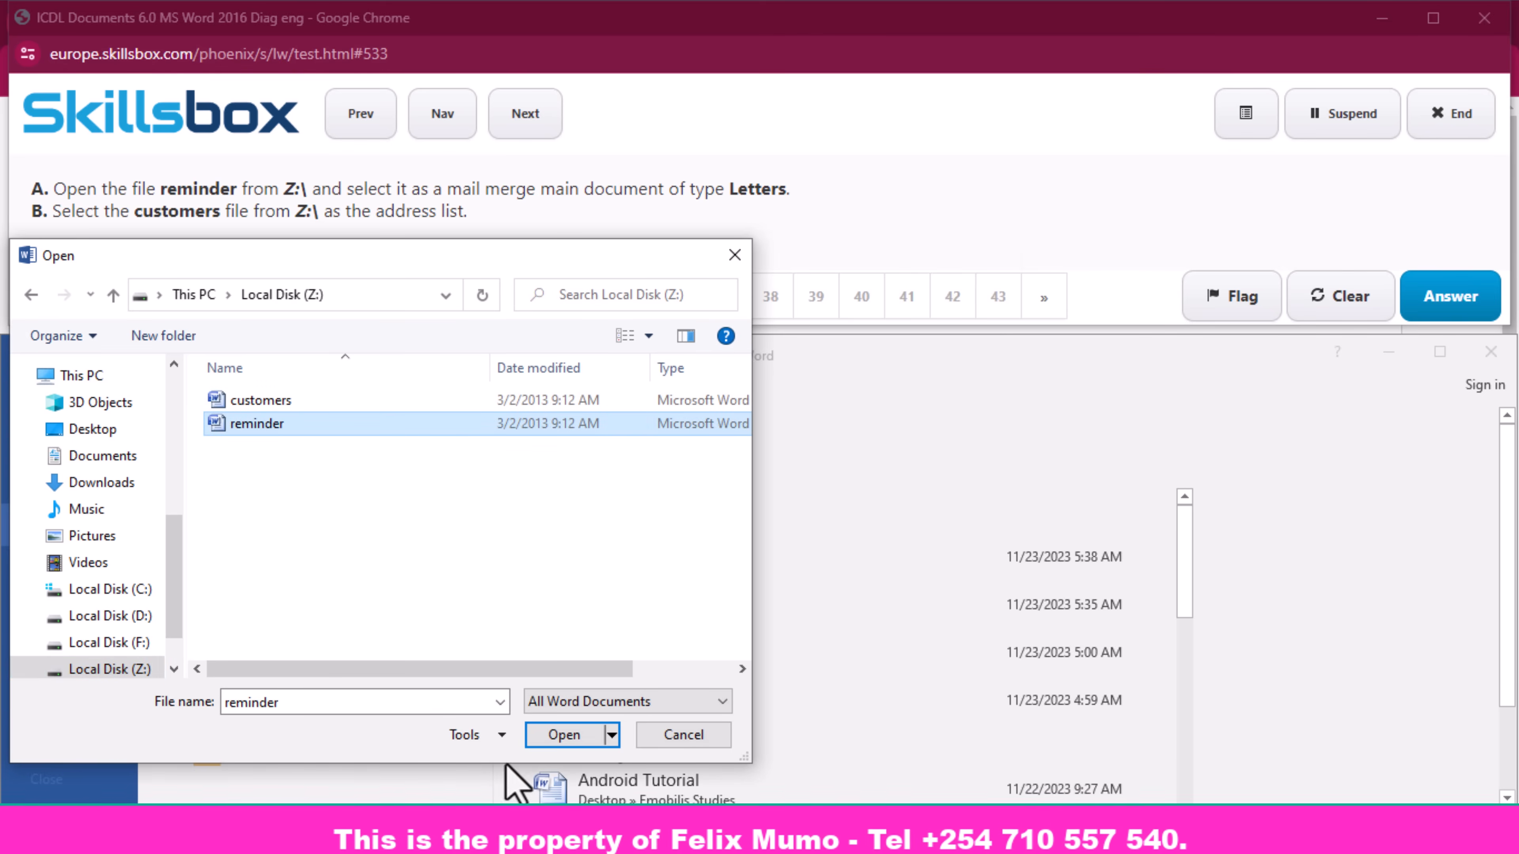
click(566, 736)
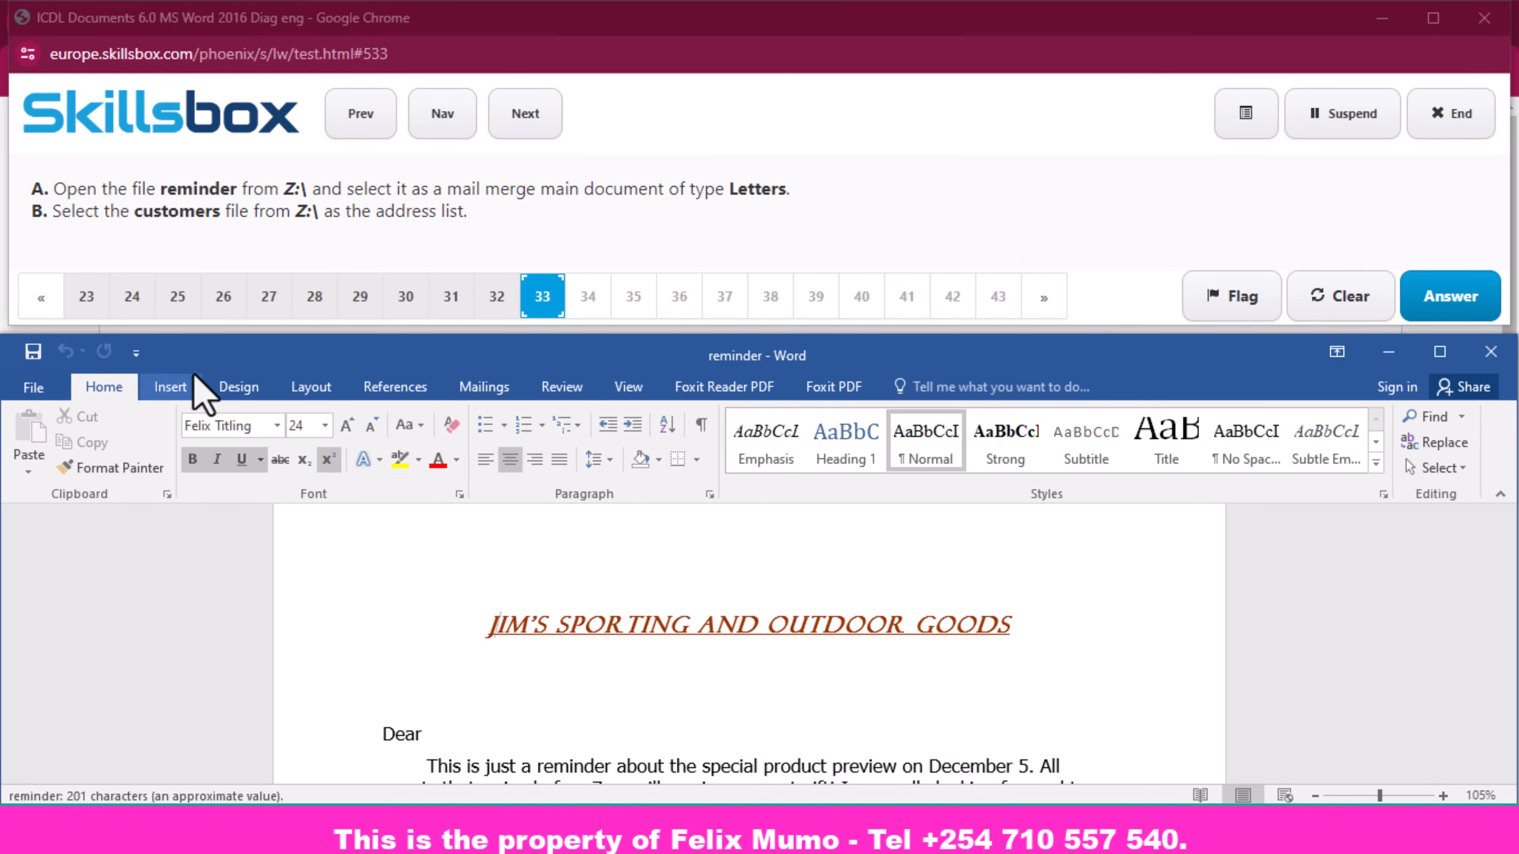
click(502, 395)
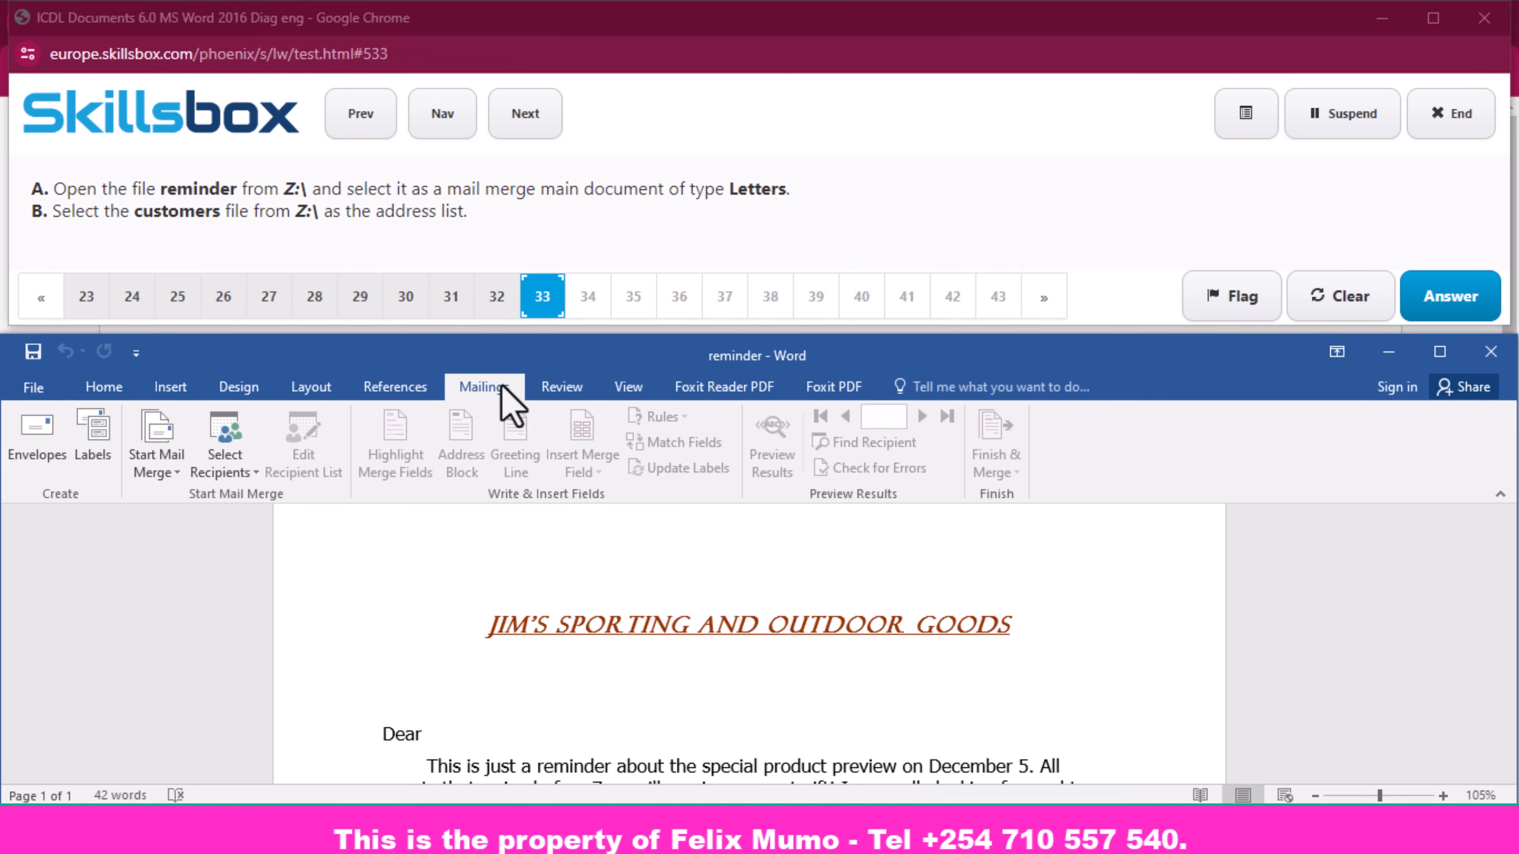
click(177, 476)
click(172, 495)
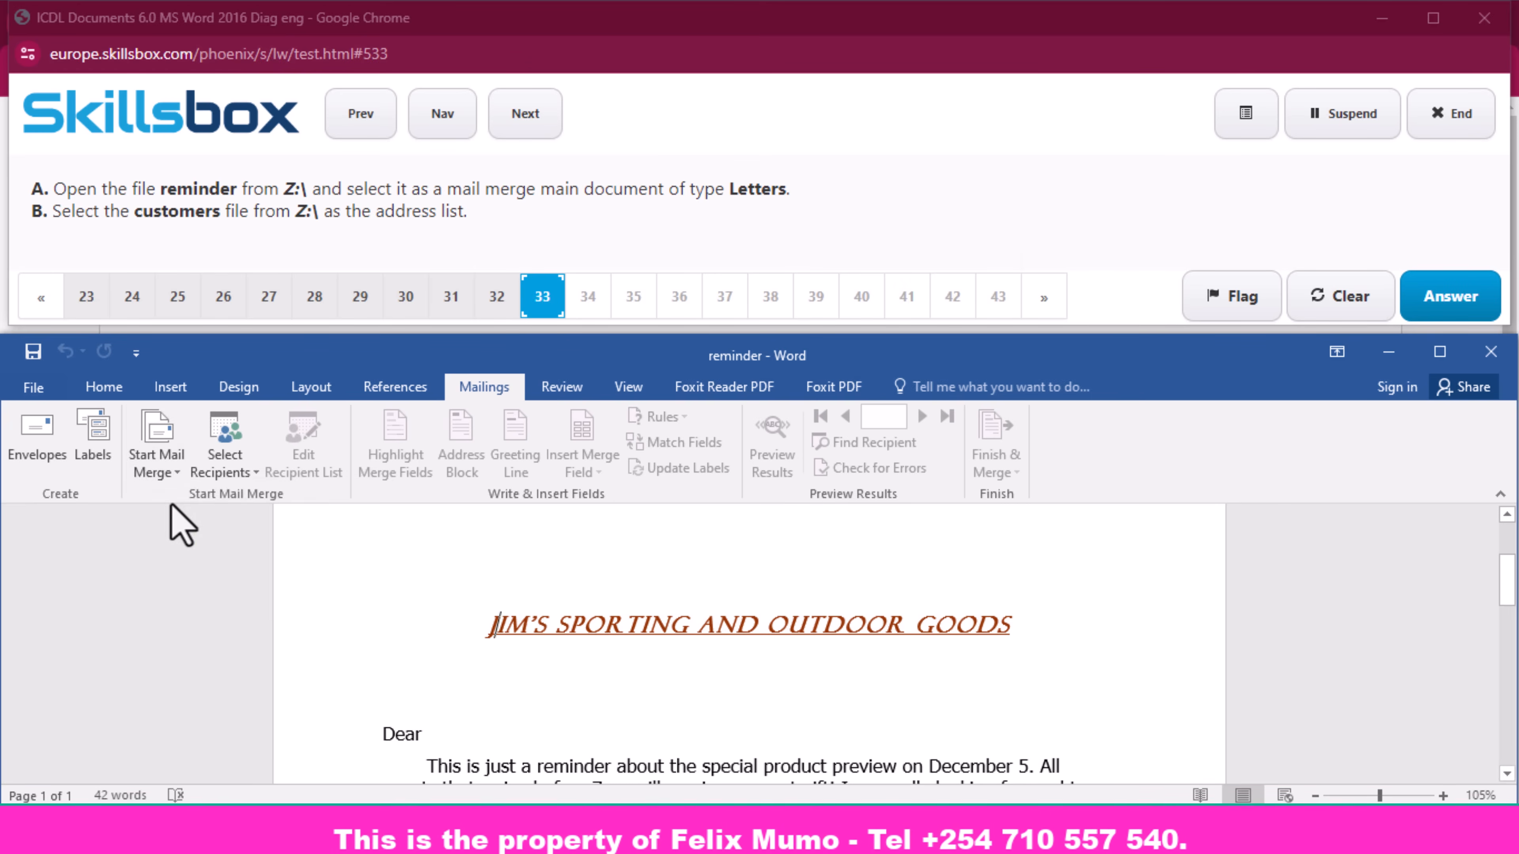
- Use the existing customers file from Z:\ as the mail merge address list and submit the answer to question 33
click(243, 476)
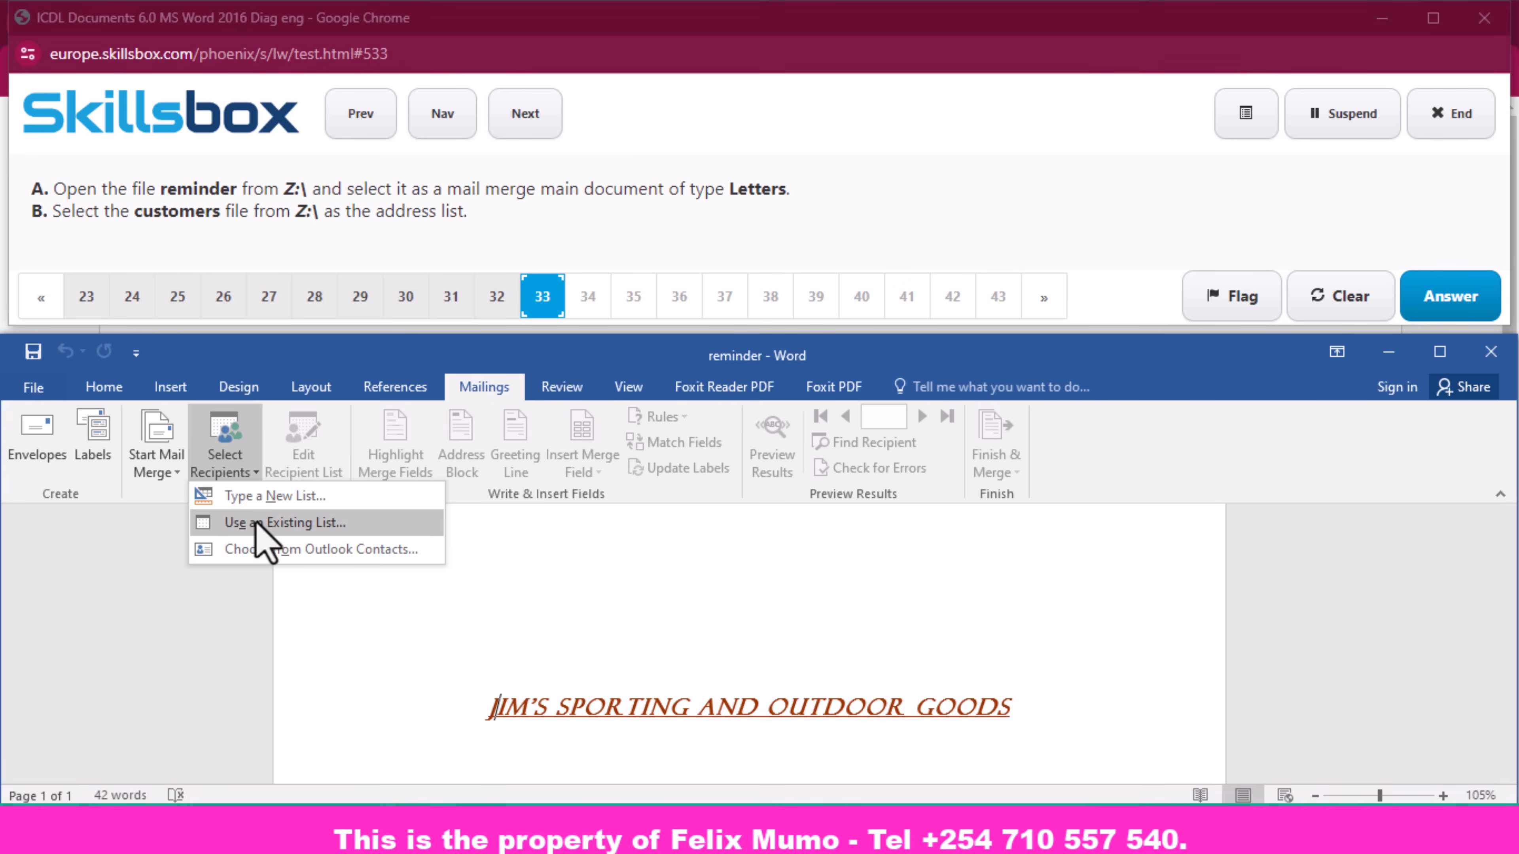
click(308, 523)
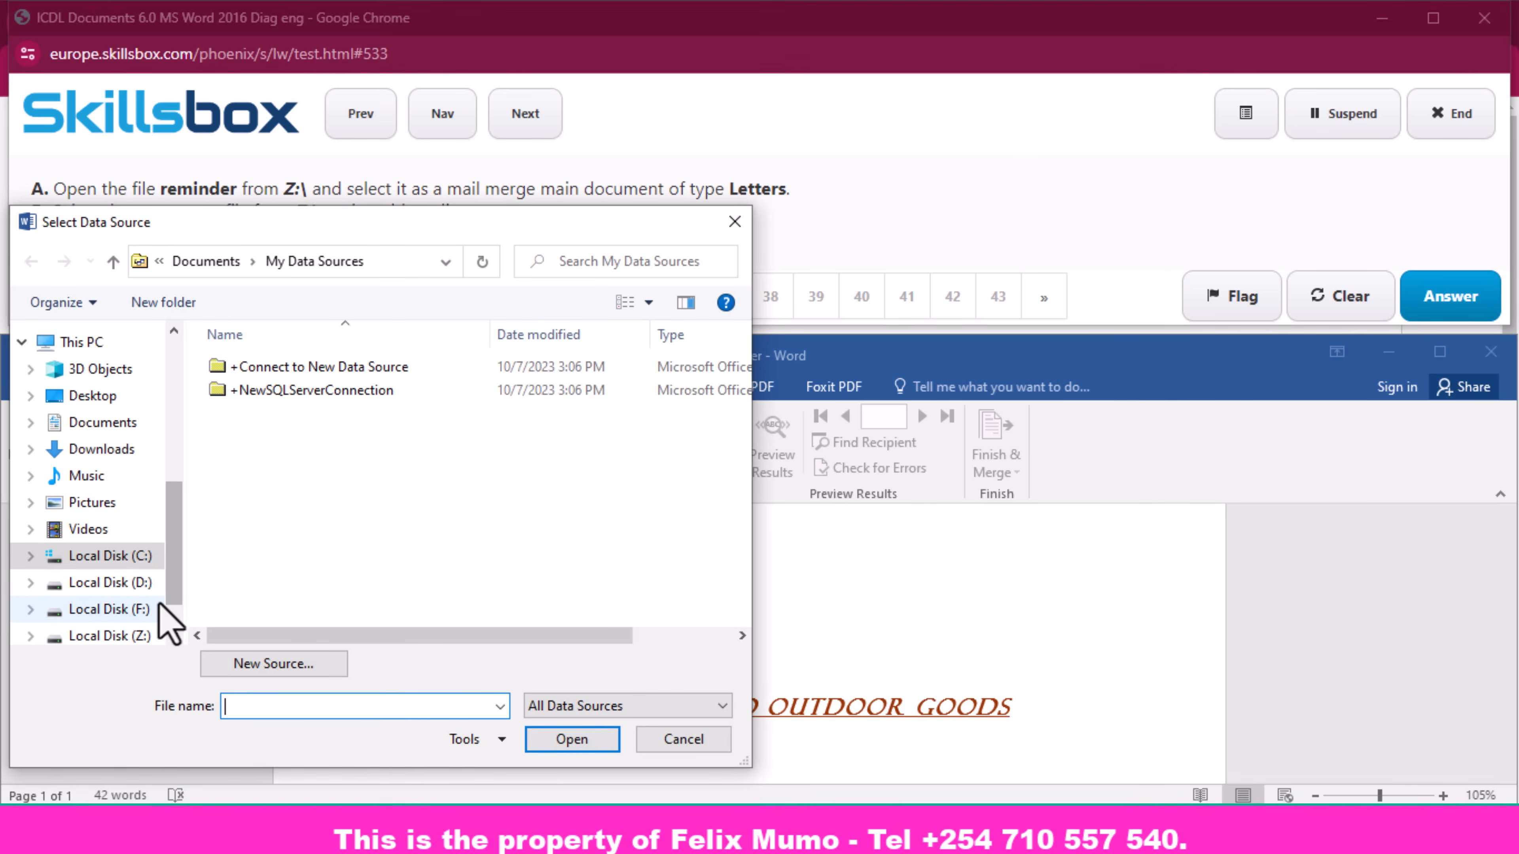
click(119, 638)
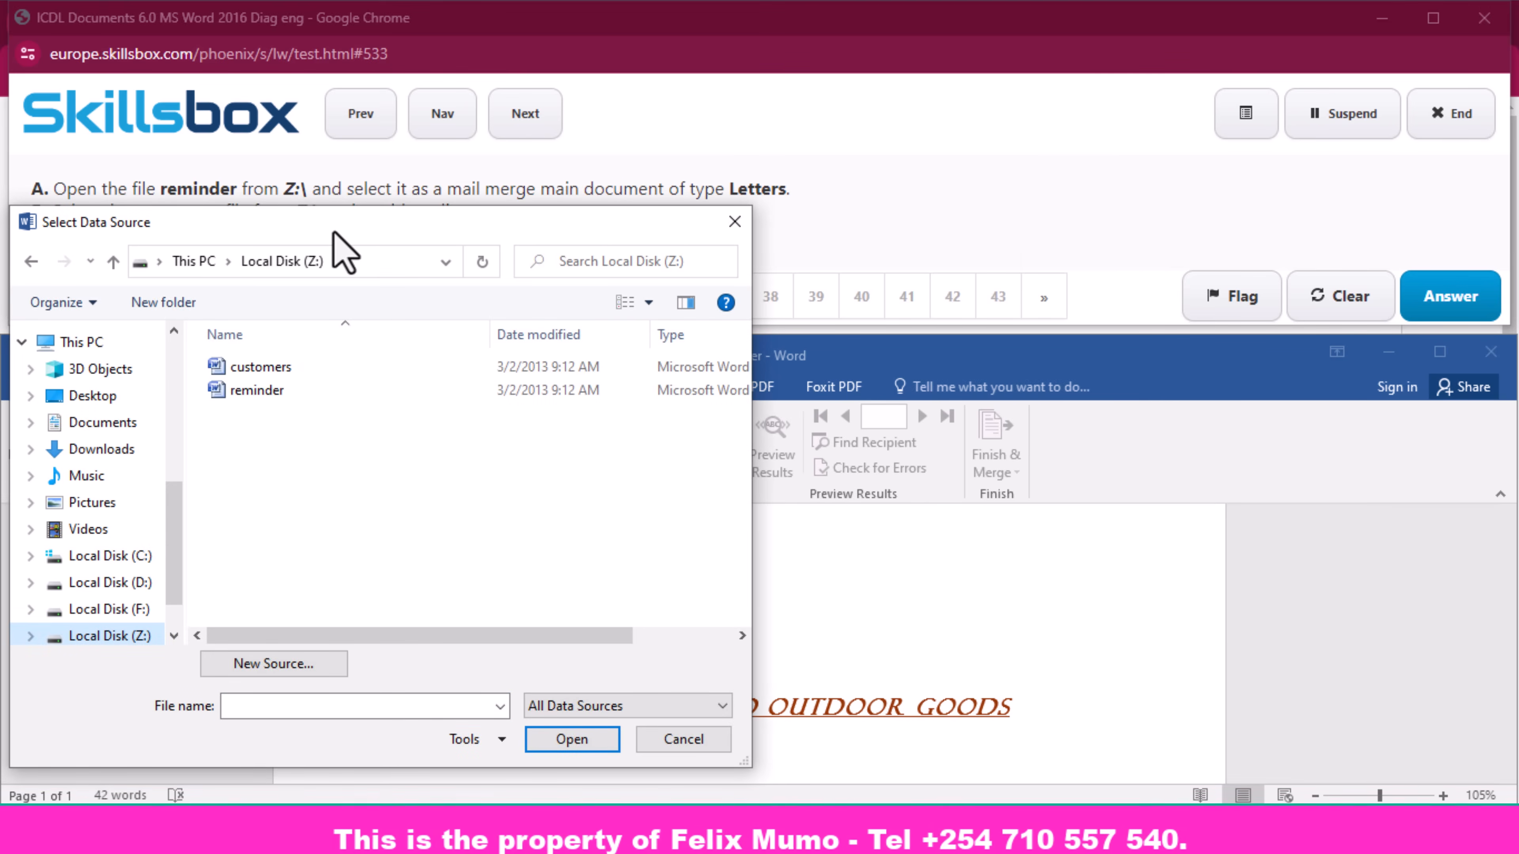
drag(332, 234, 461, 263)
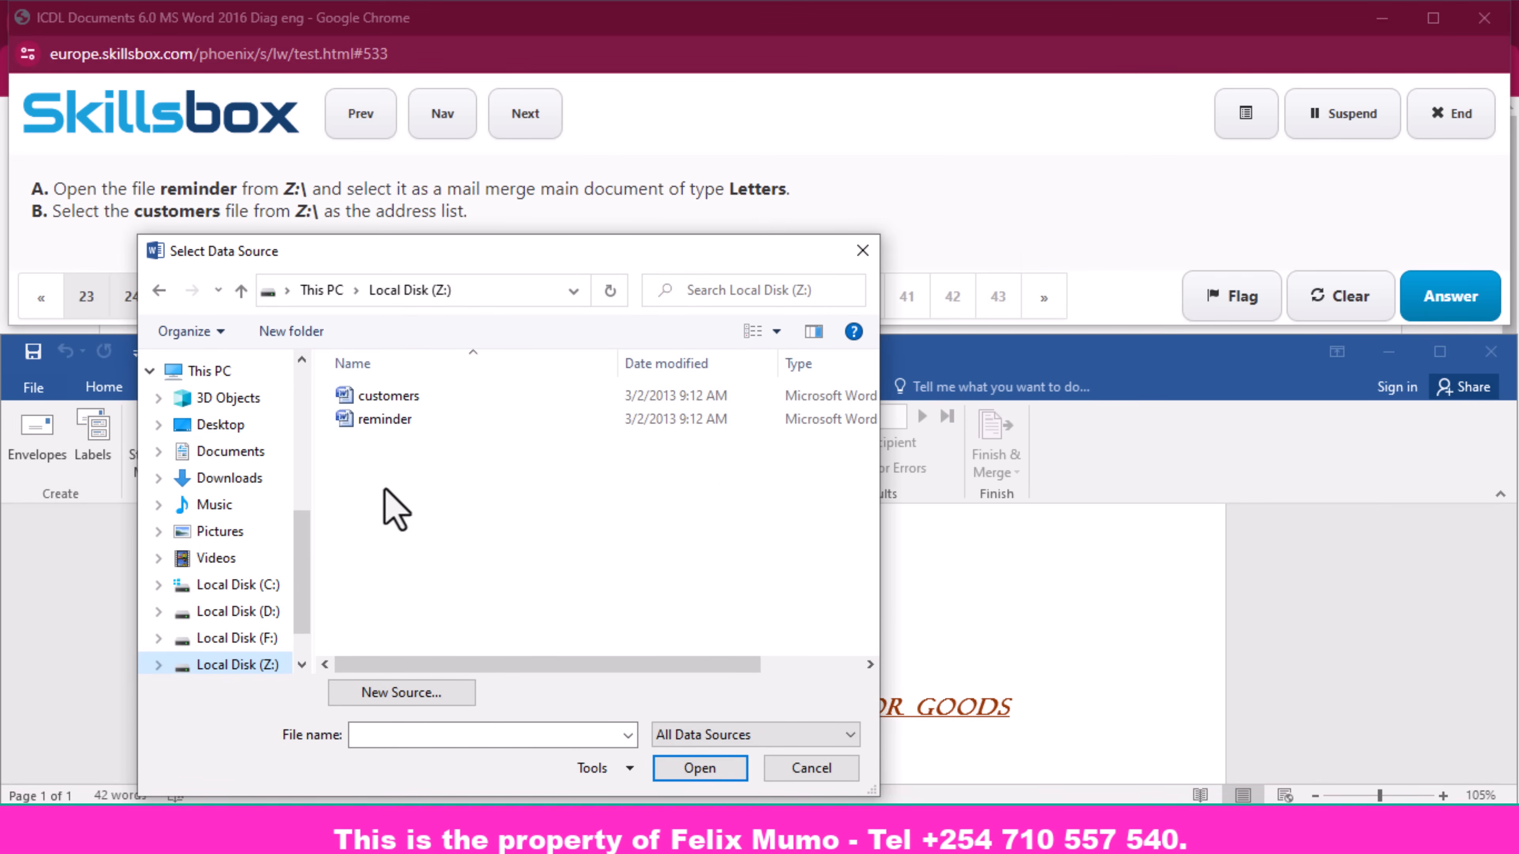
click(386, 397)
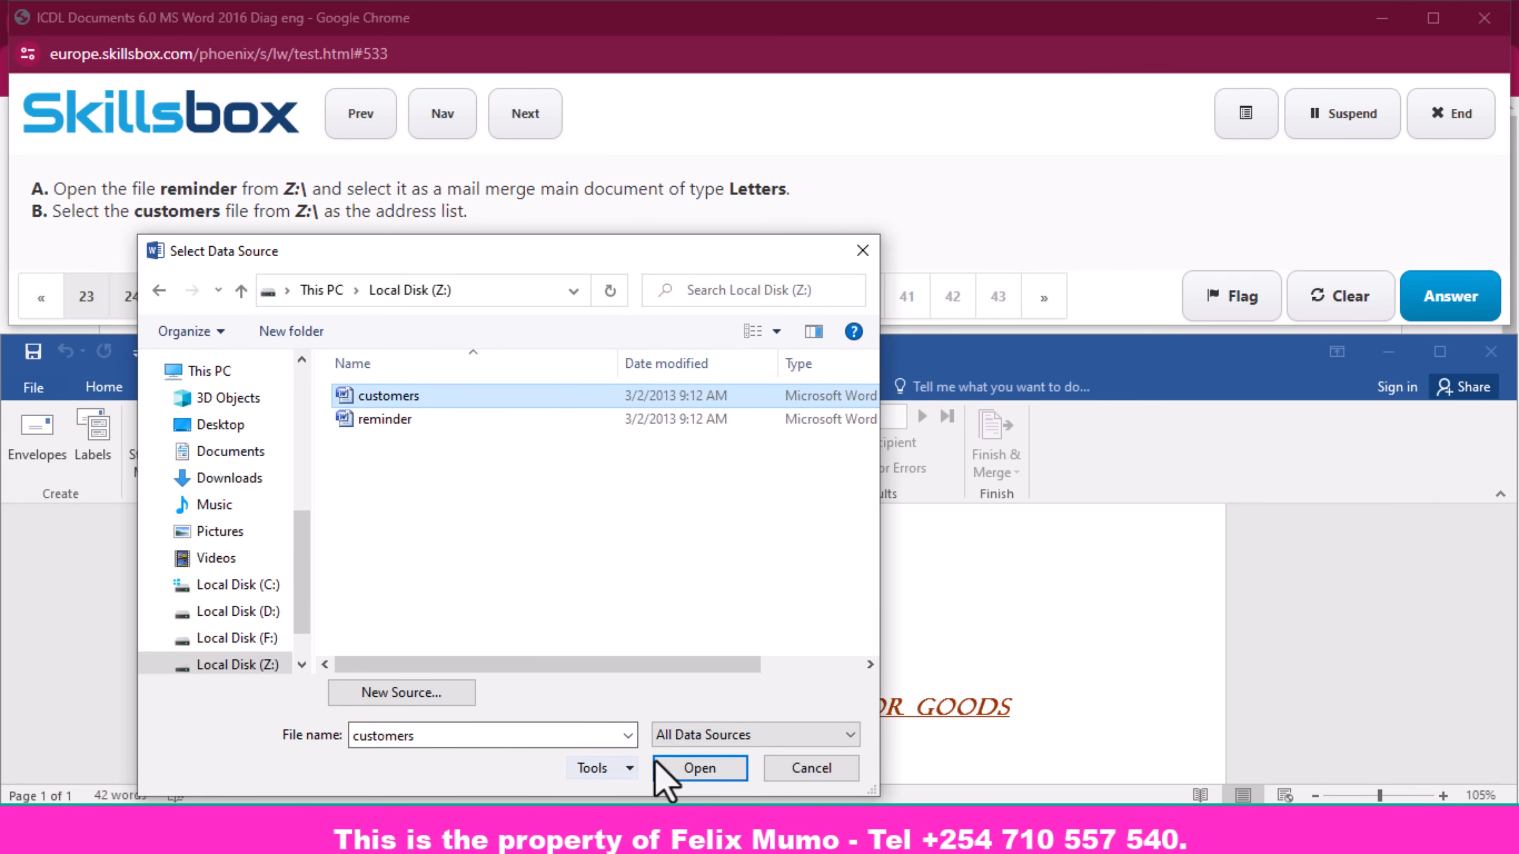
click(680, 763)
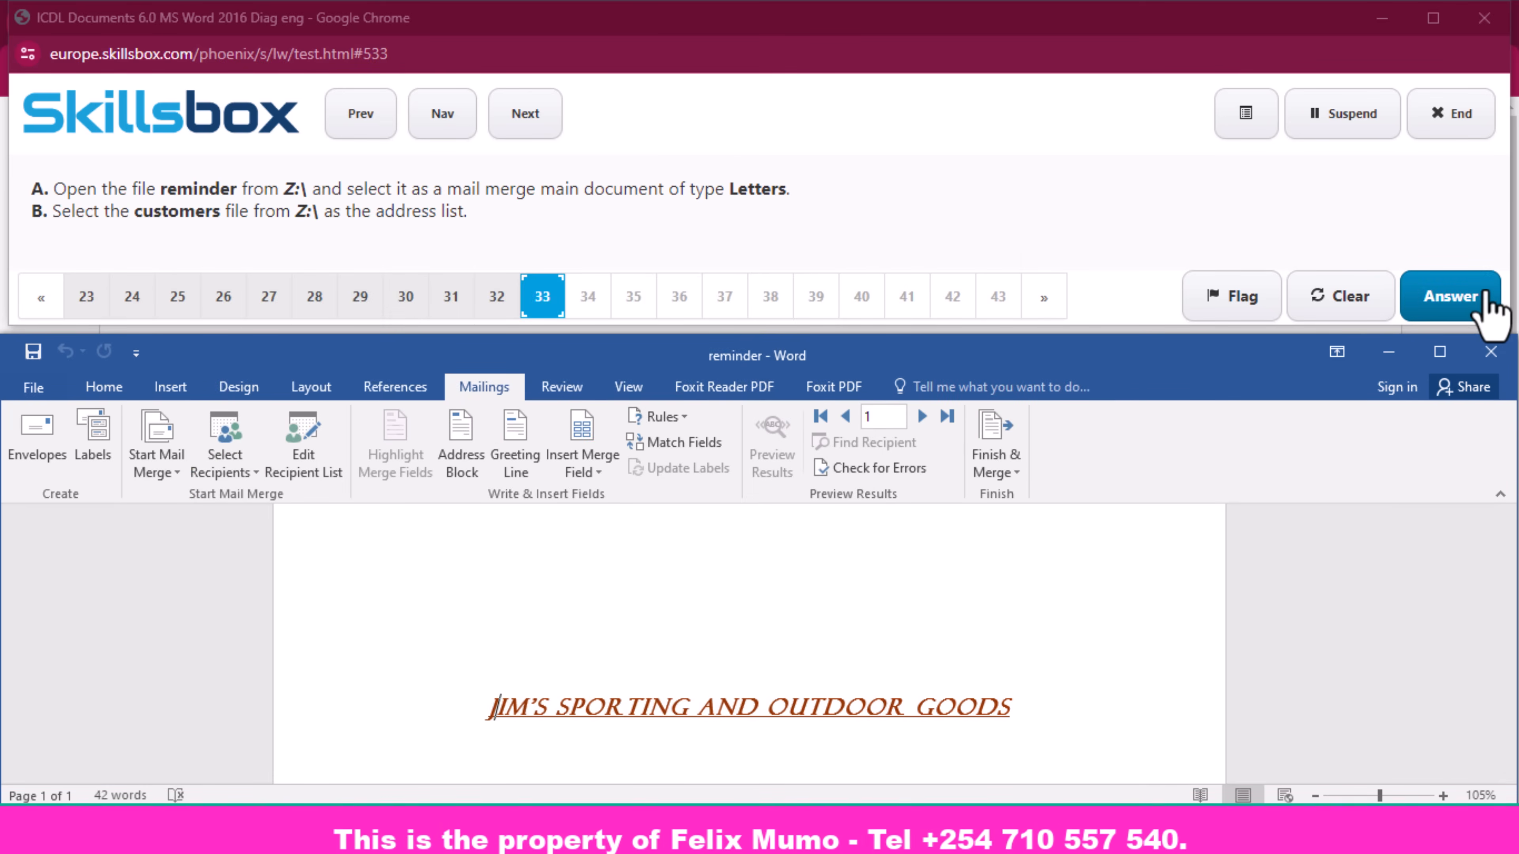
click(1471, 299)
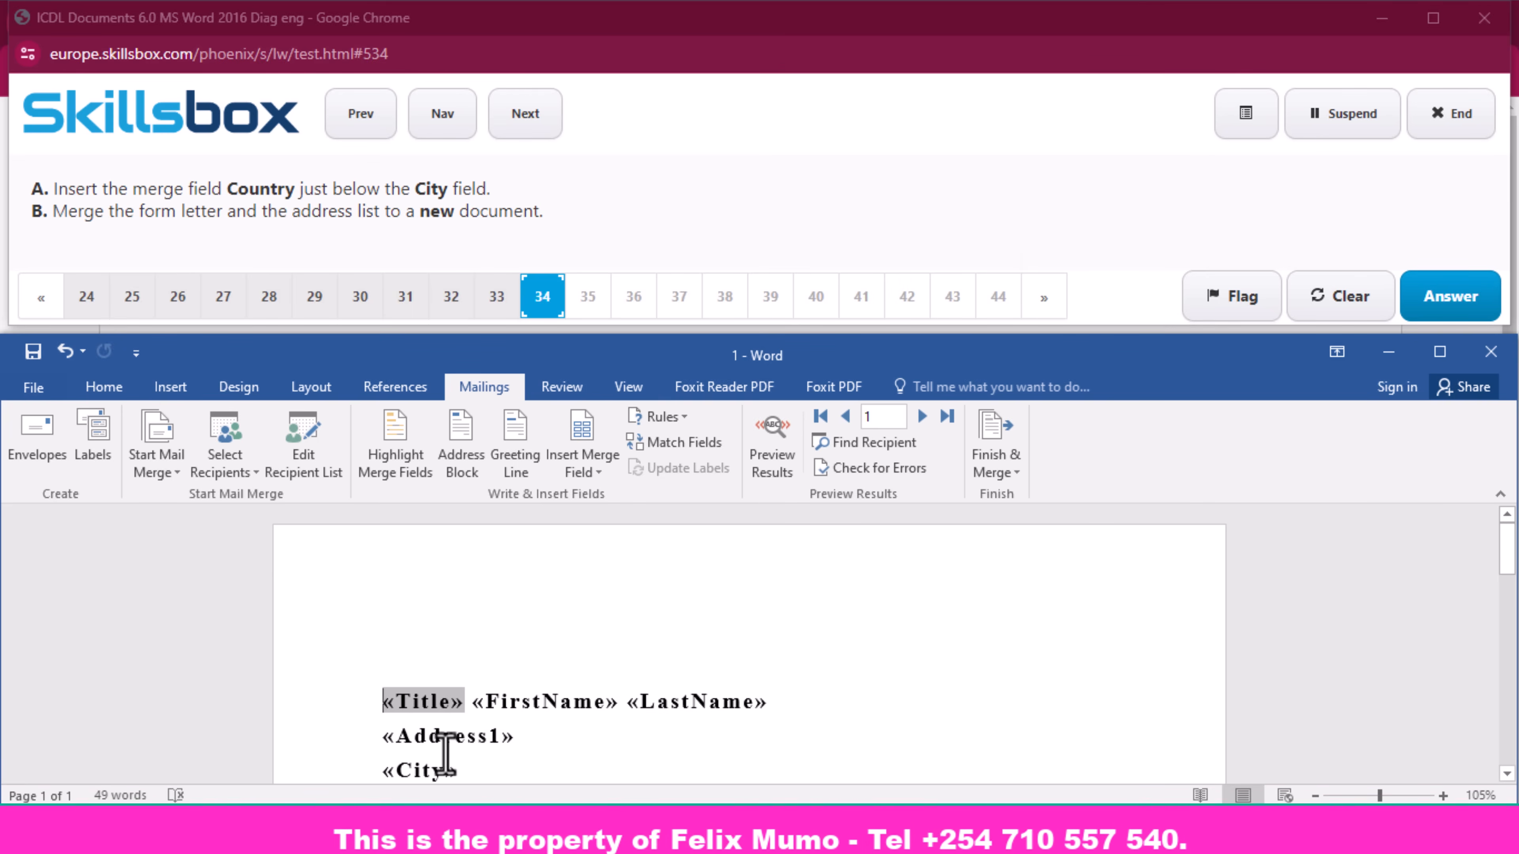
- Insert the merge field Country on a new line just below the City field
scroll(444, 742, down, 2)
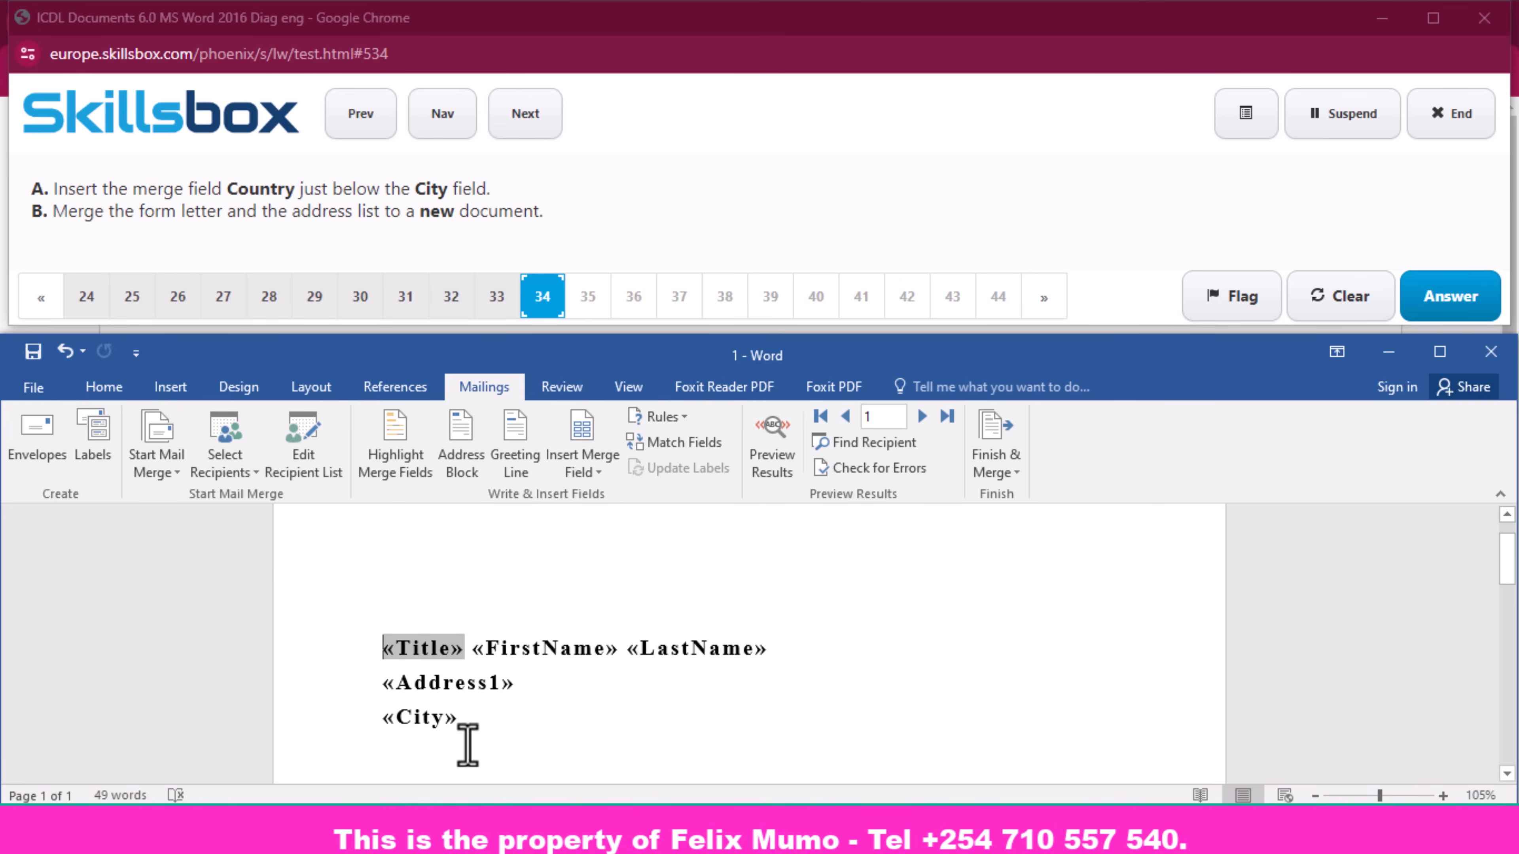
click(481, 726)
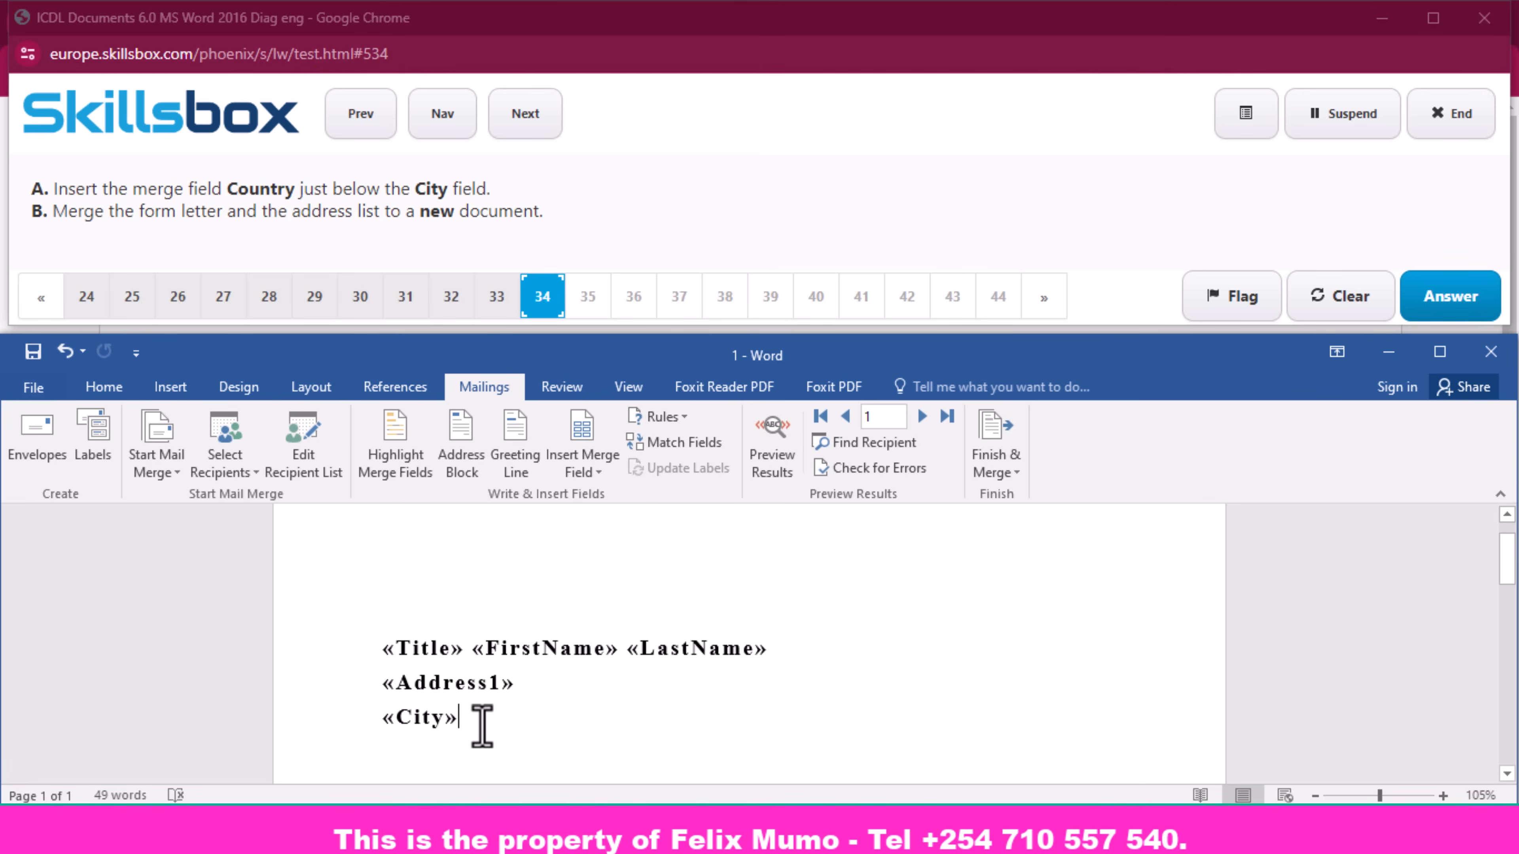
key(Return)
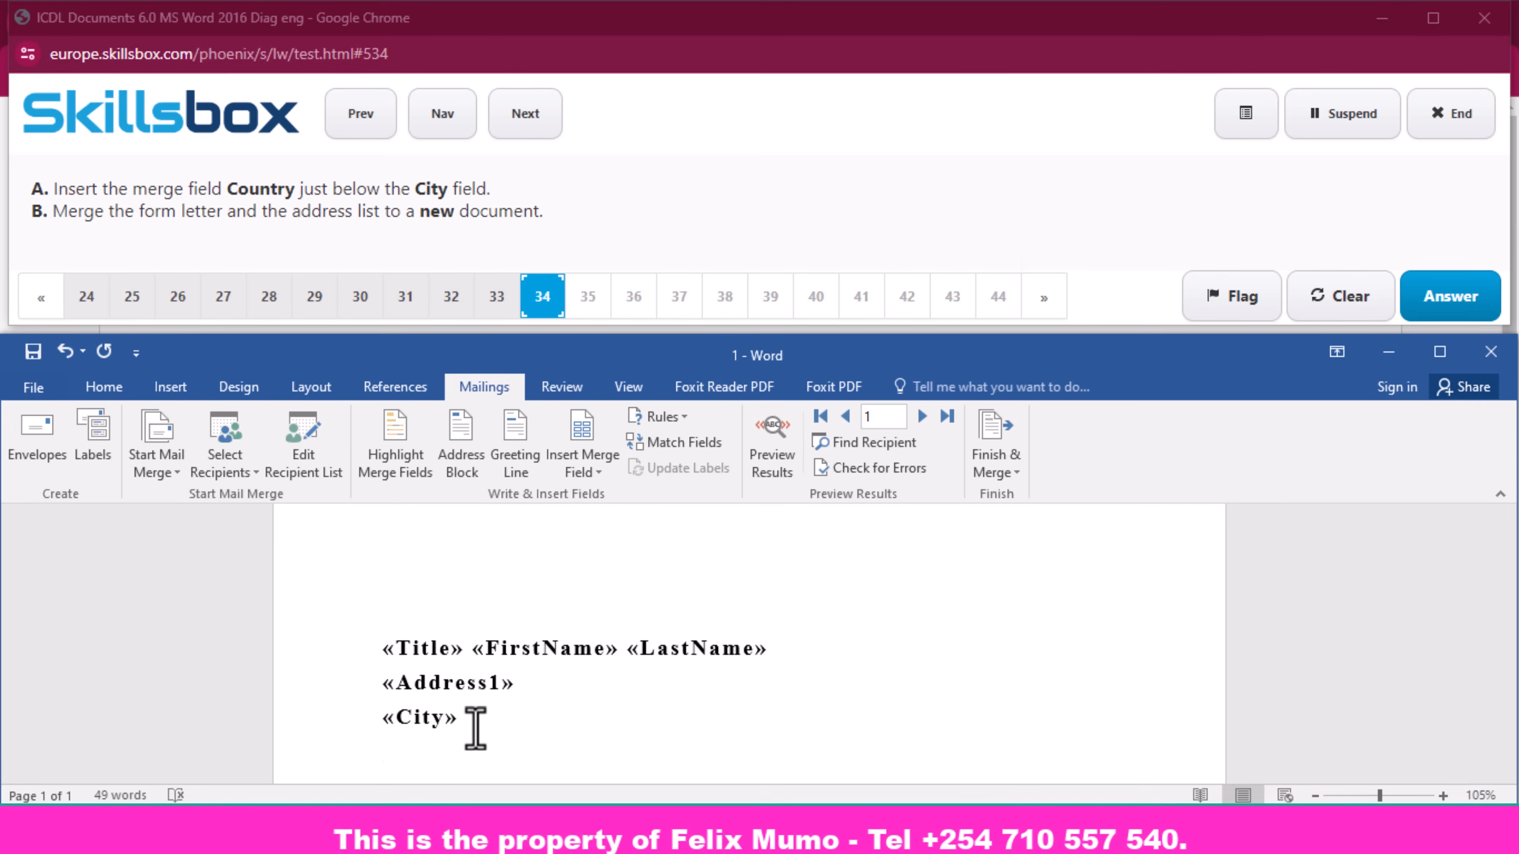
click(586, 473)
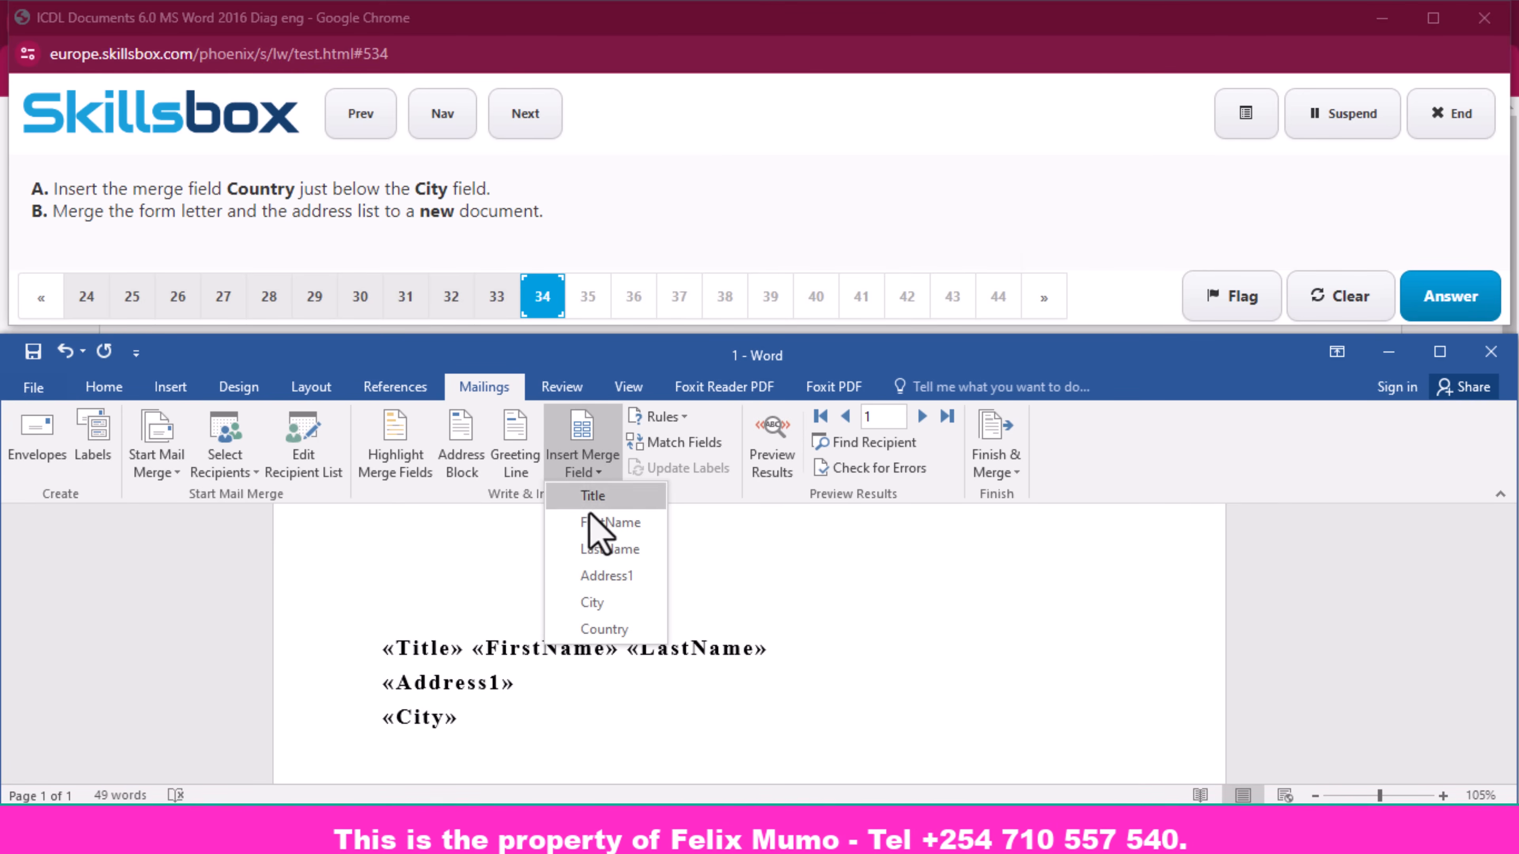
click(608, 631)
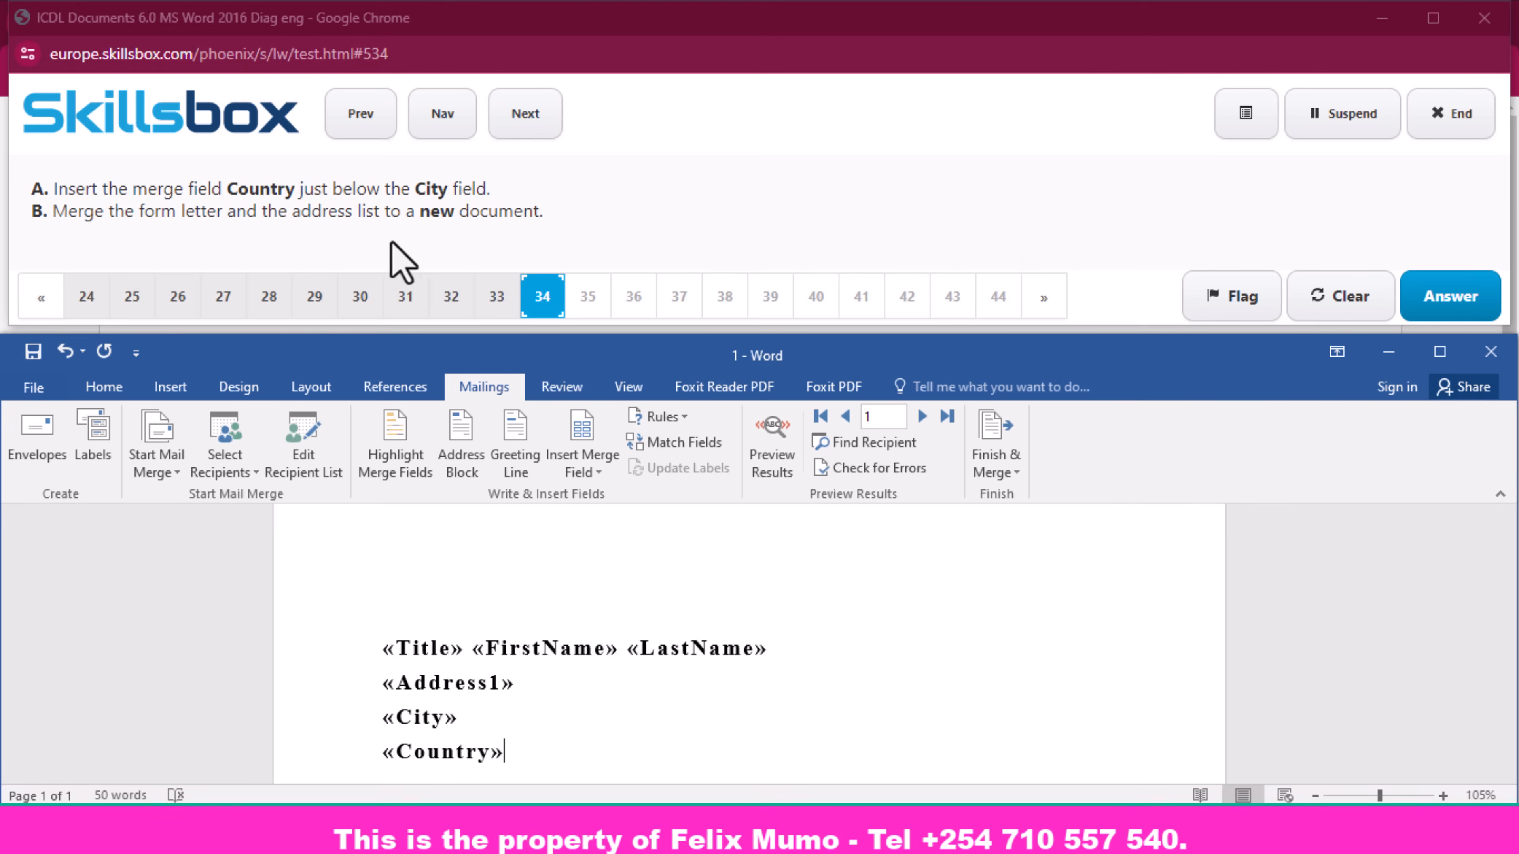
- Merge all records of the form letter into a new document and submit the answer to question 34
click(1016, 471)
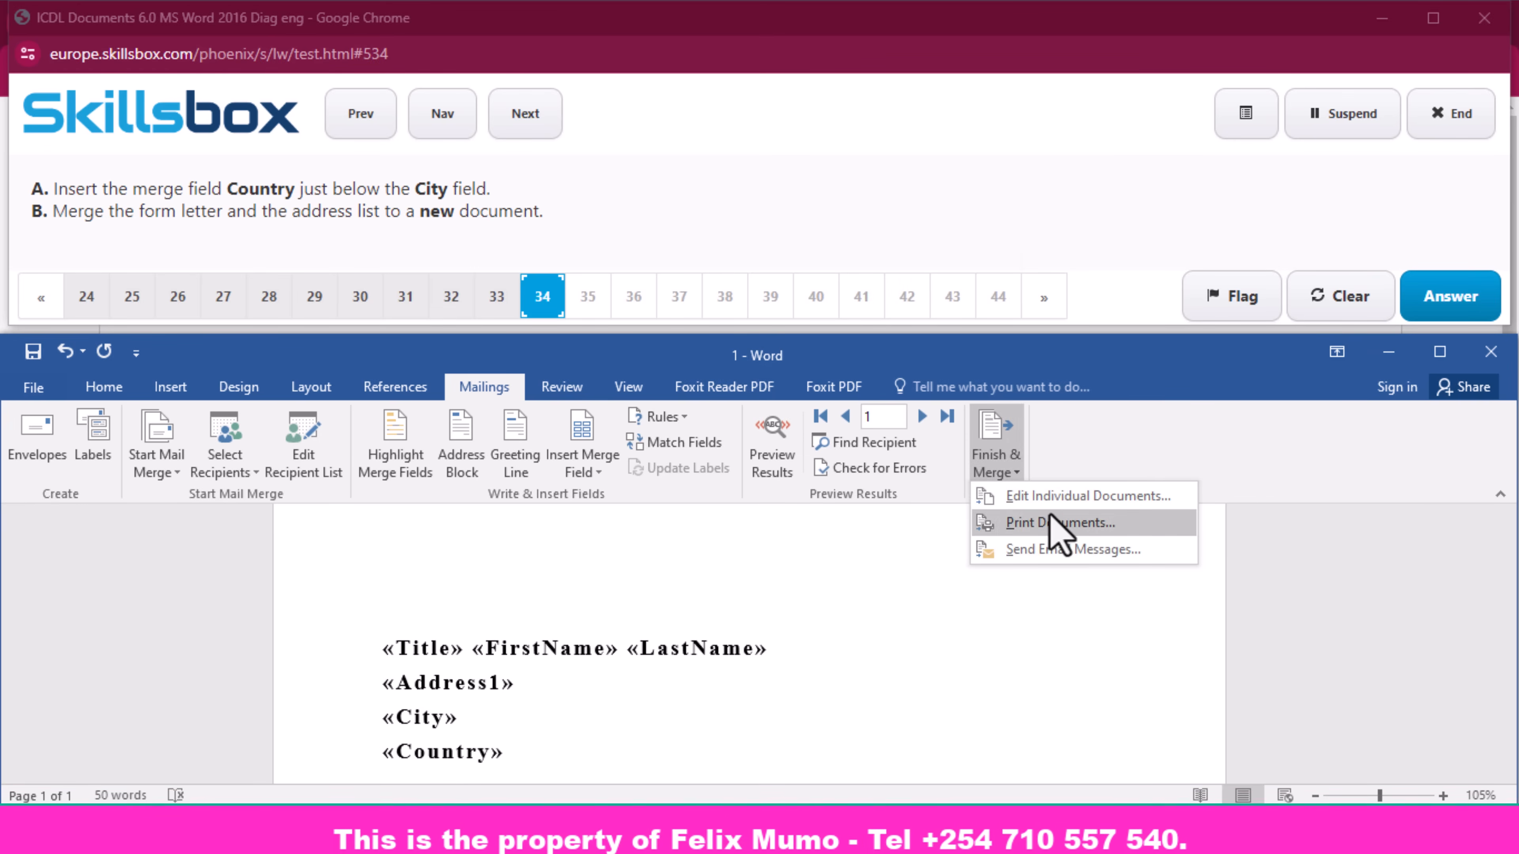
click(1070, 496)
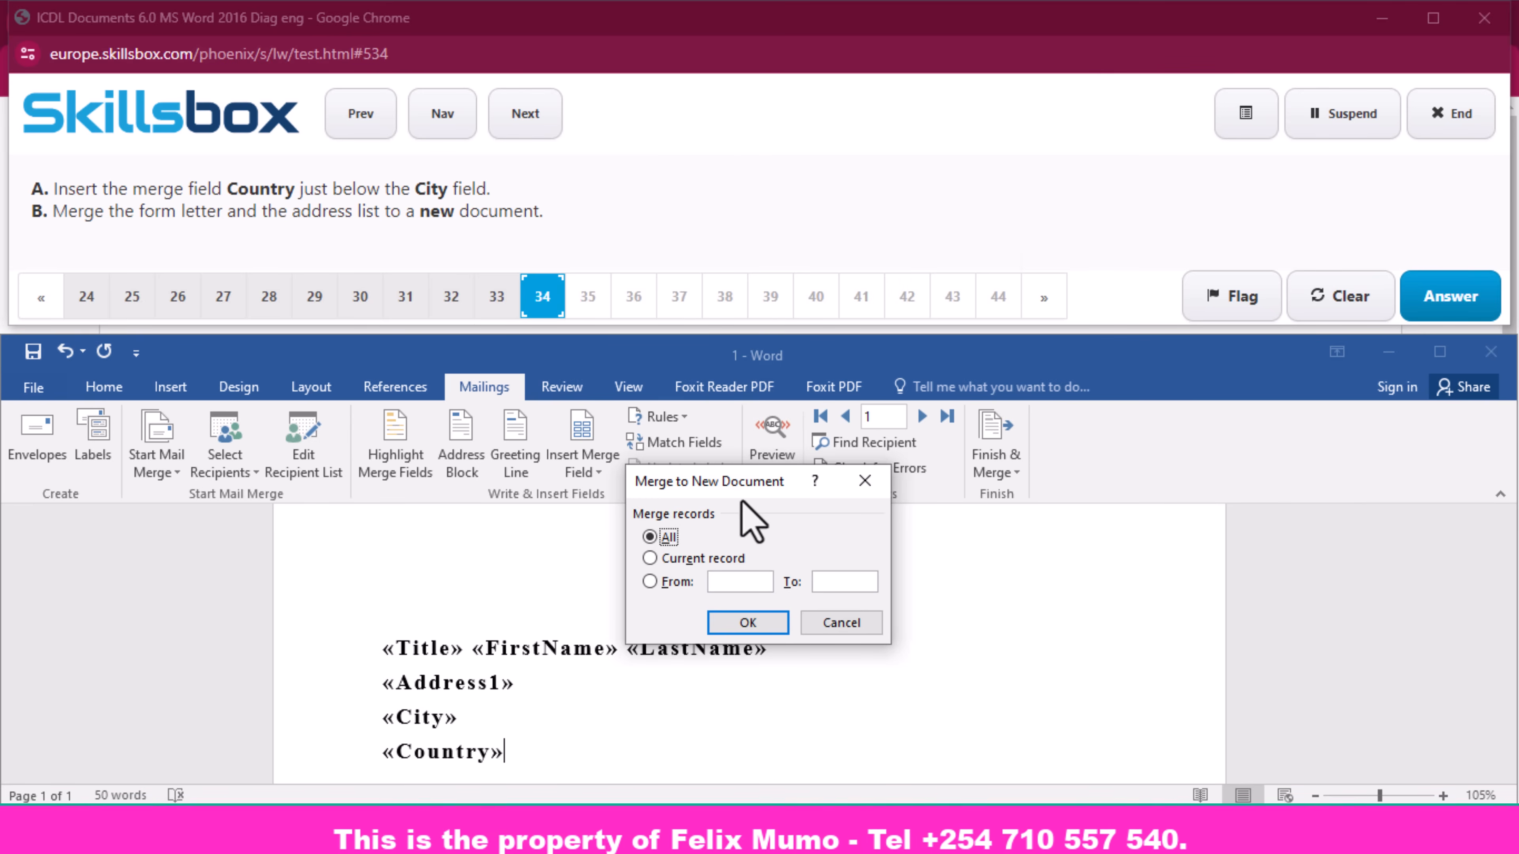
click(754, 623)
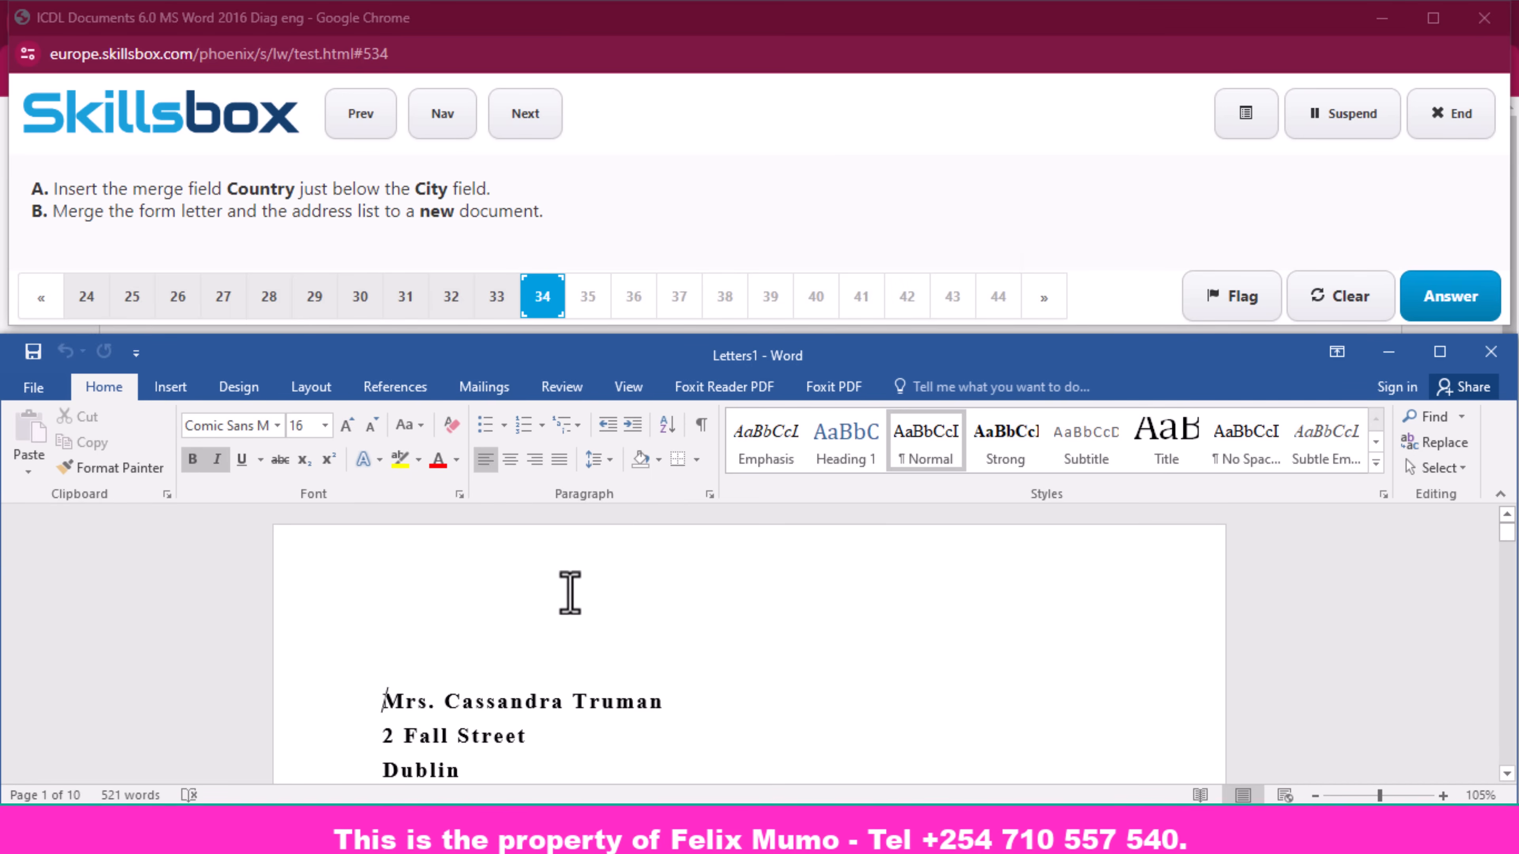
scroll(541, 676, down, 15)
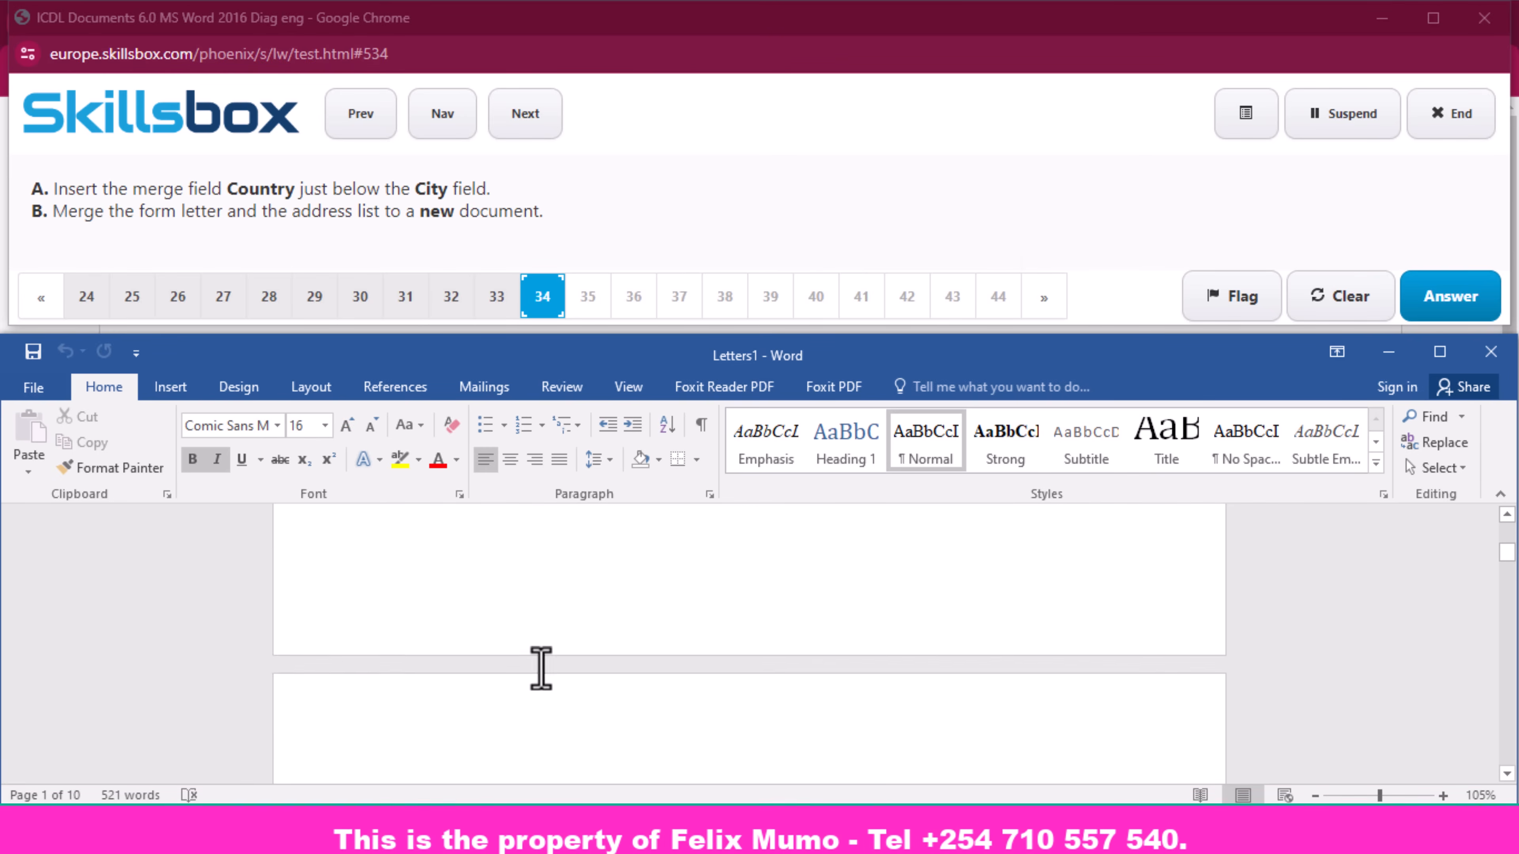
scroll(541, 659, down, 10)
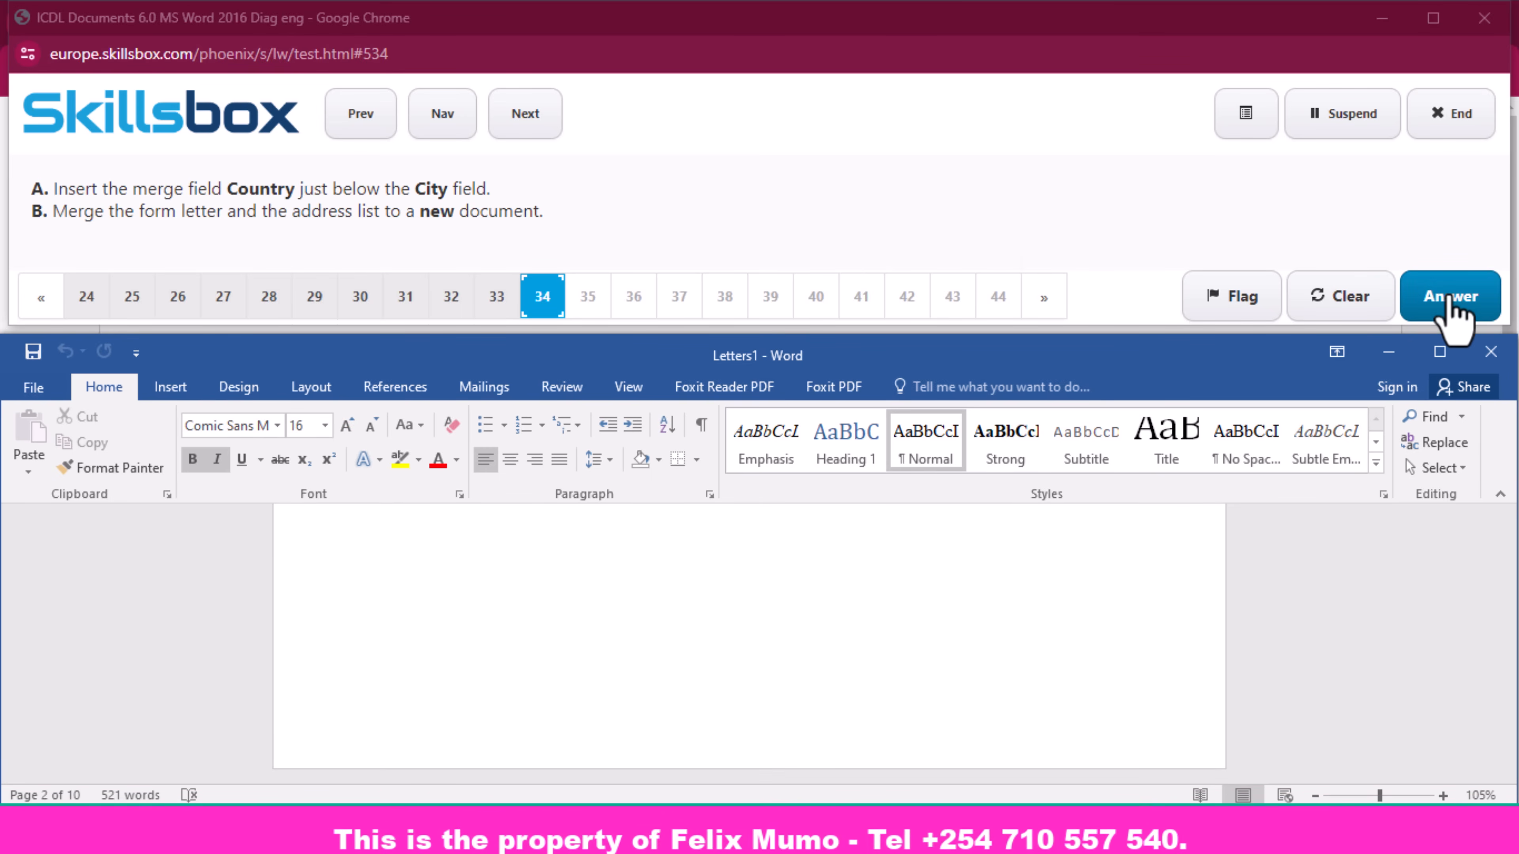
click(1451, 299)
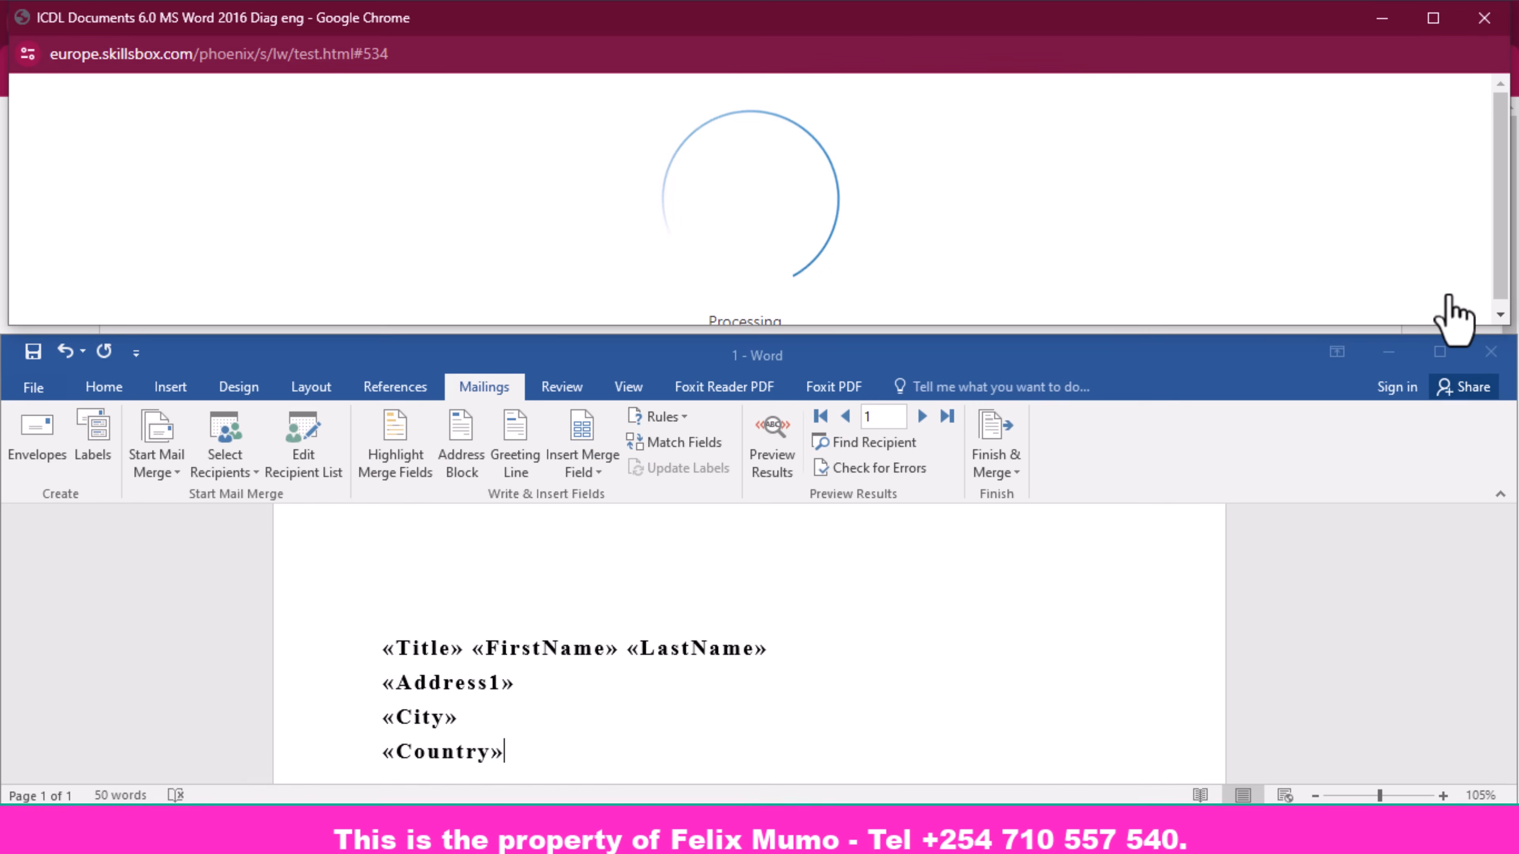
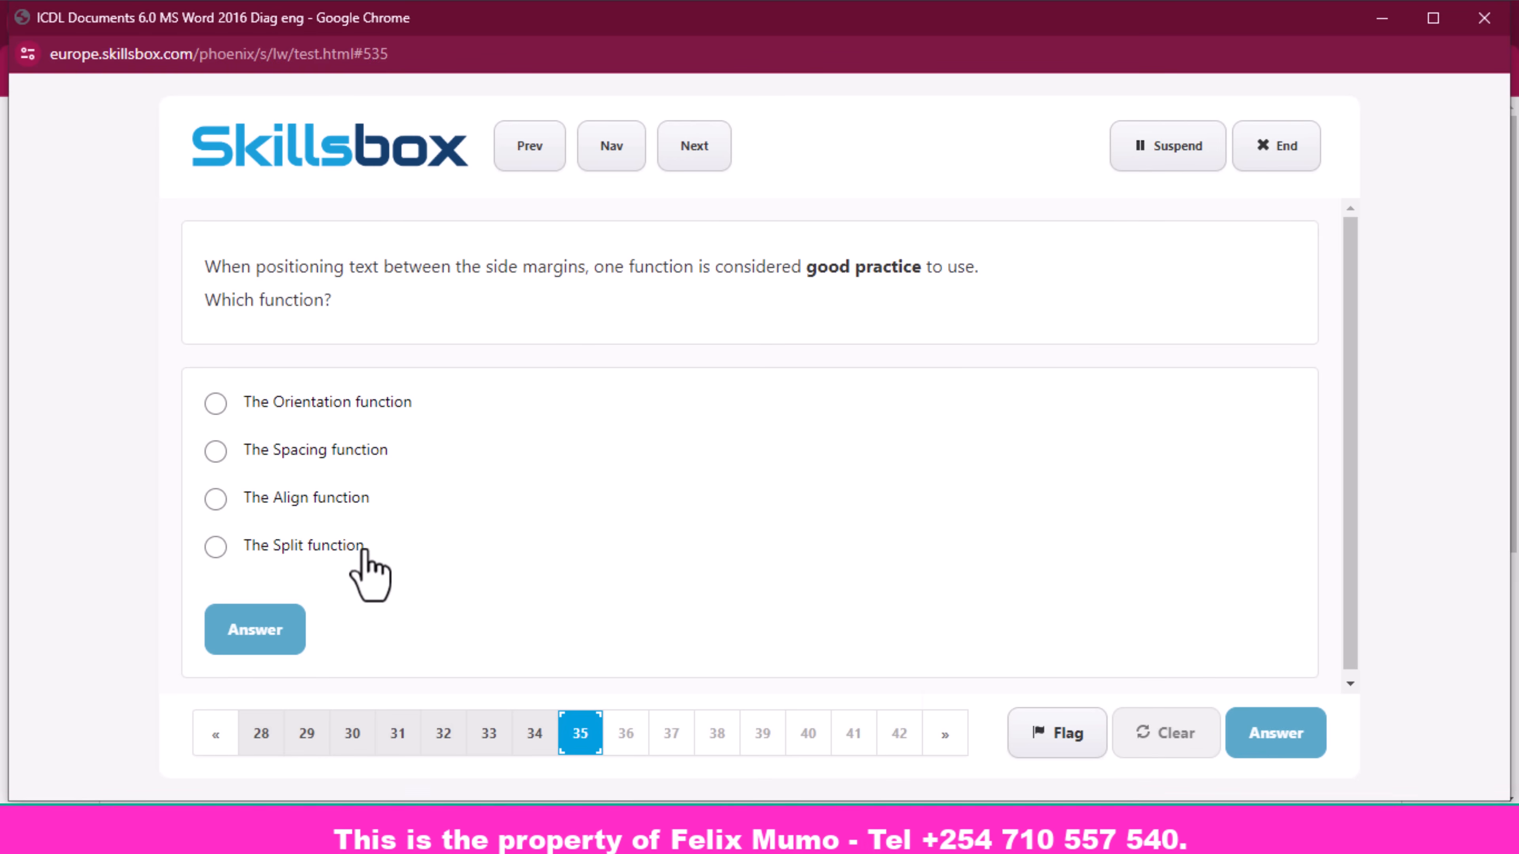
- Answer question 35 with "The Align function" and question 36 with "The Spacing function", submitting each
click(323, 501)
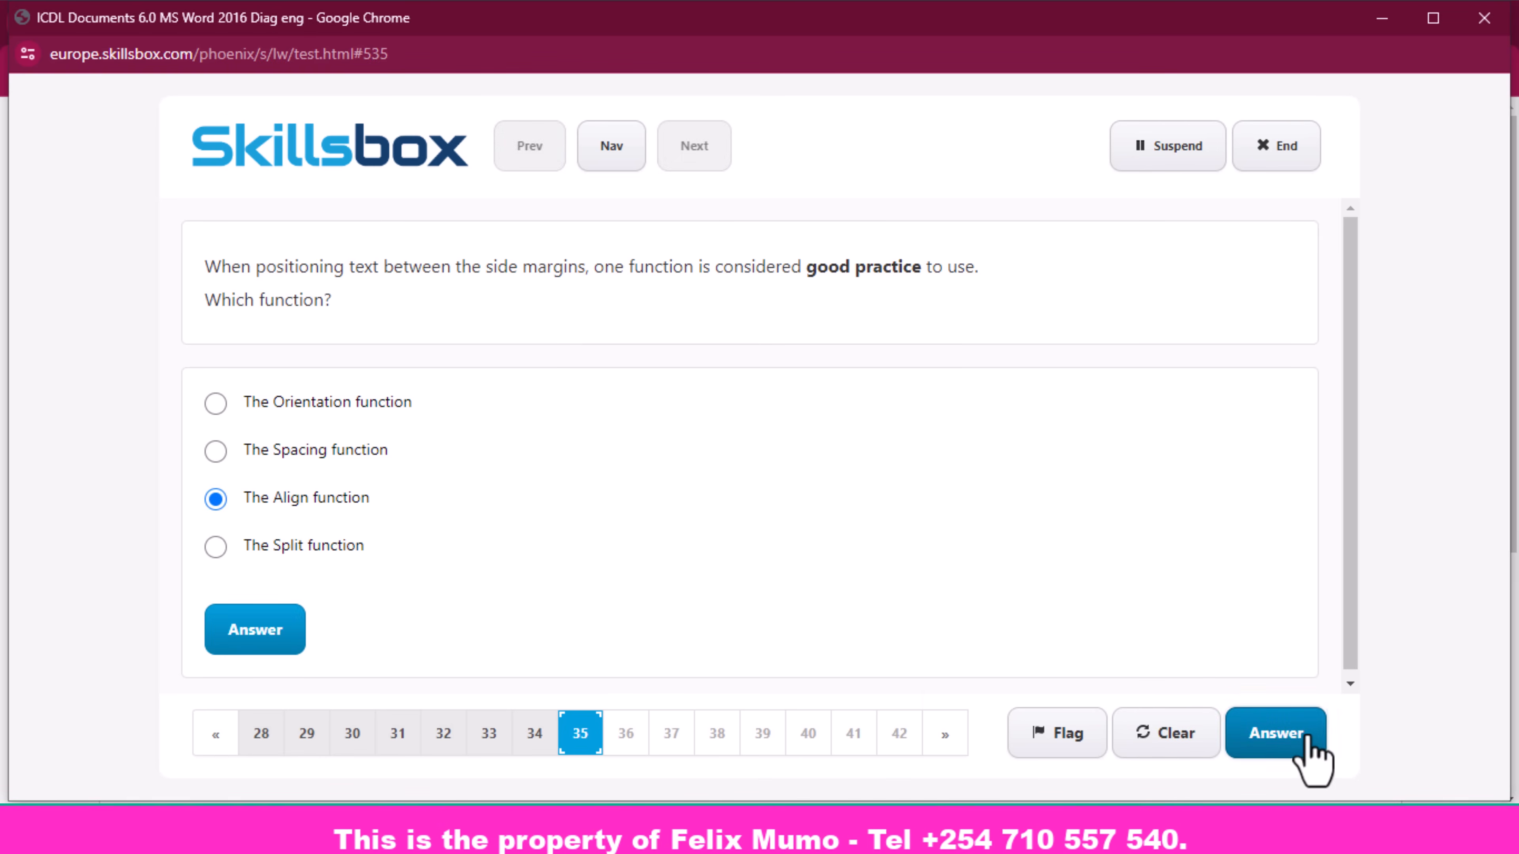
click(1312, 753)
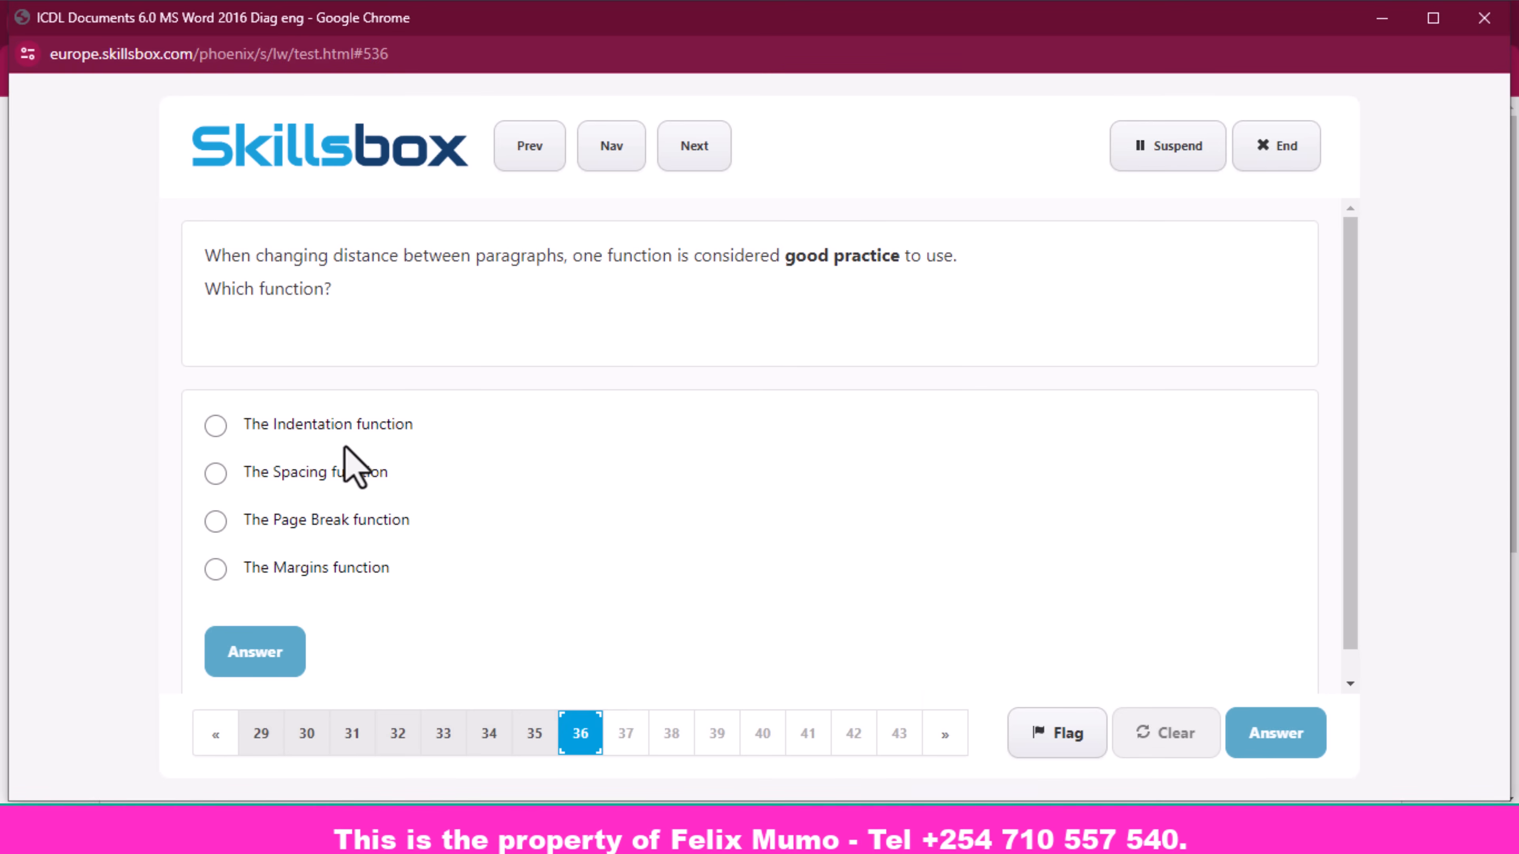
click(312, 474)
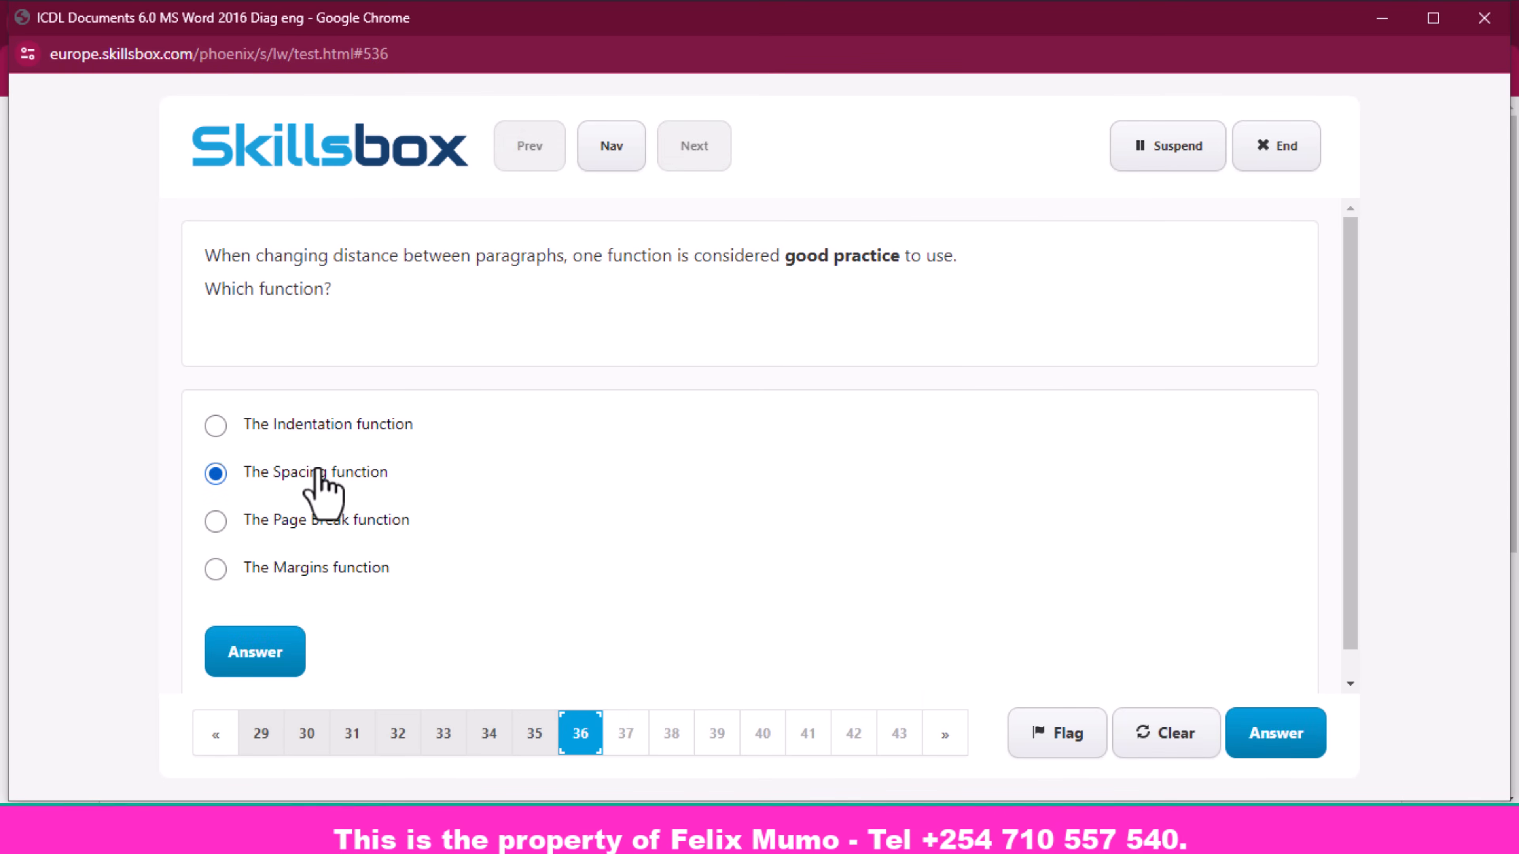
click(266, 654)
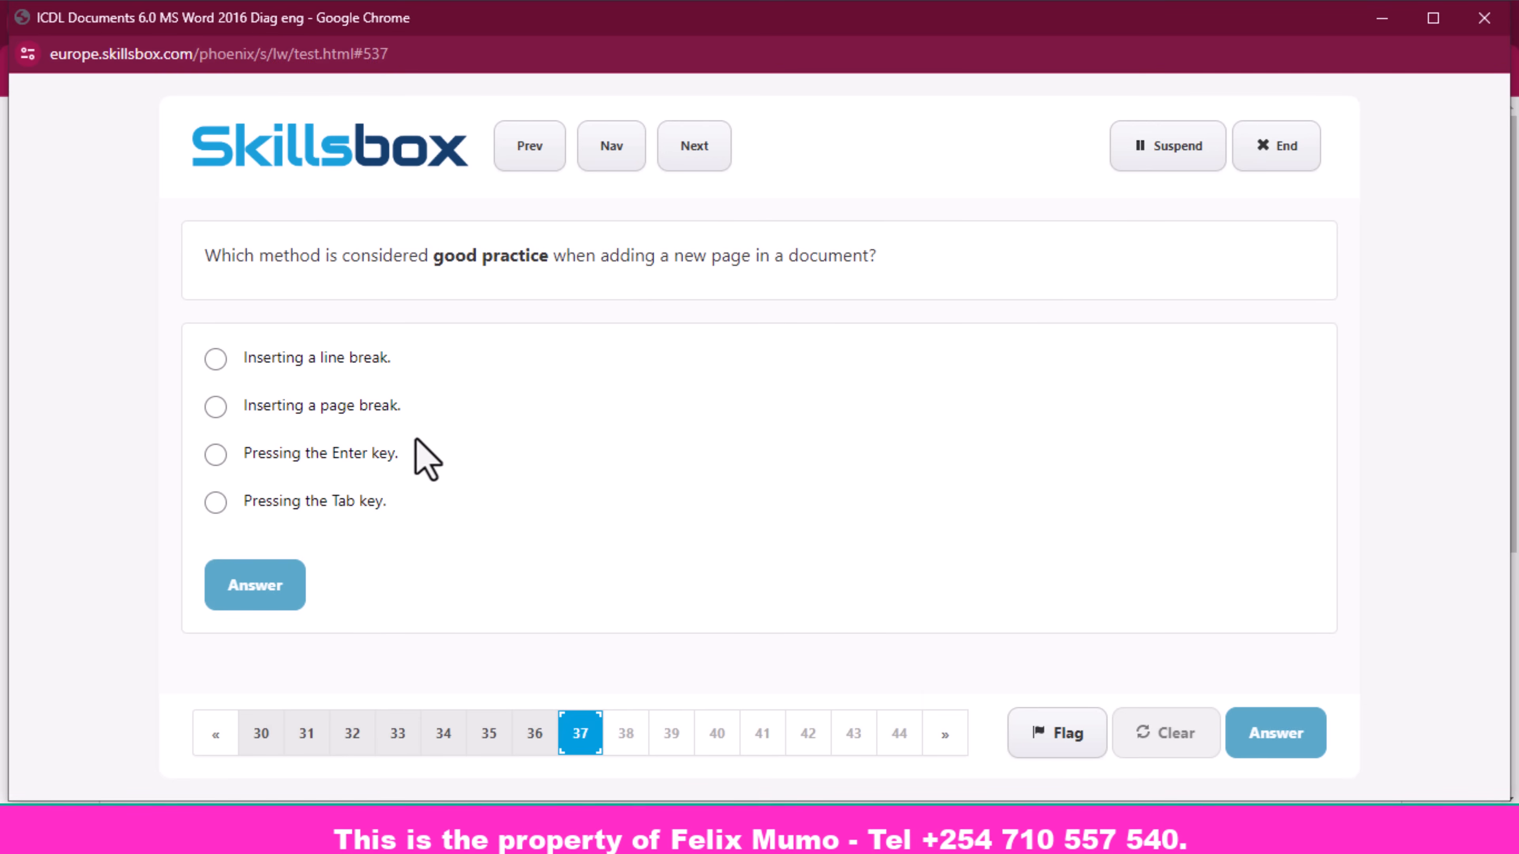
- Choose "Inserting a page break." as the good practice for adding a new page and submit the answer to question 37
click(352, 413)
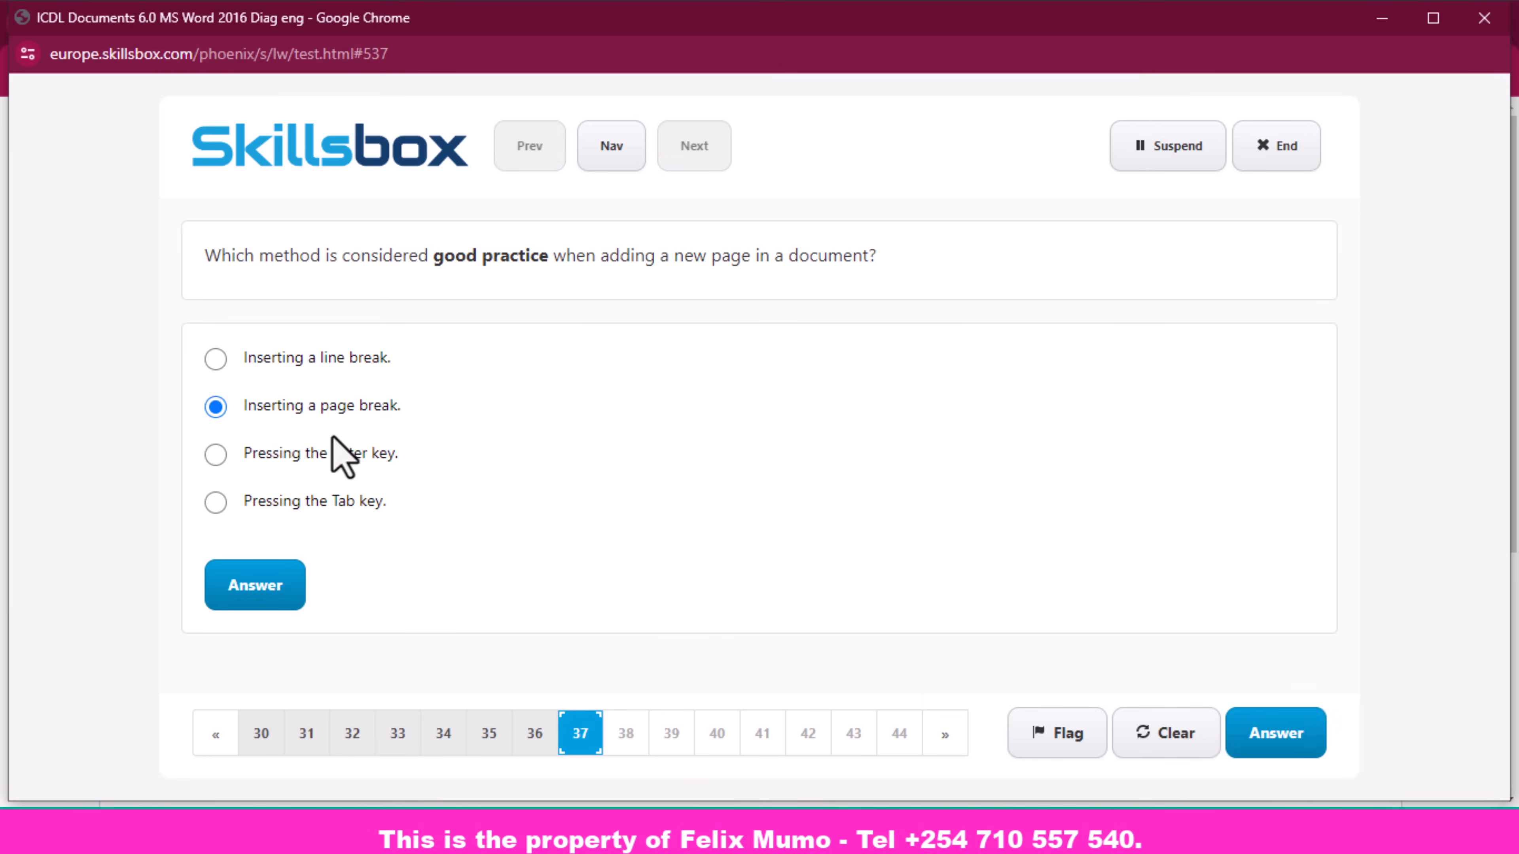
click(254, 603)
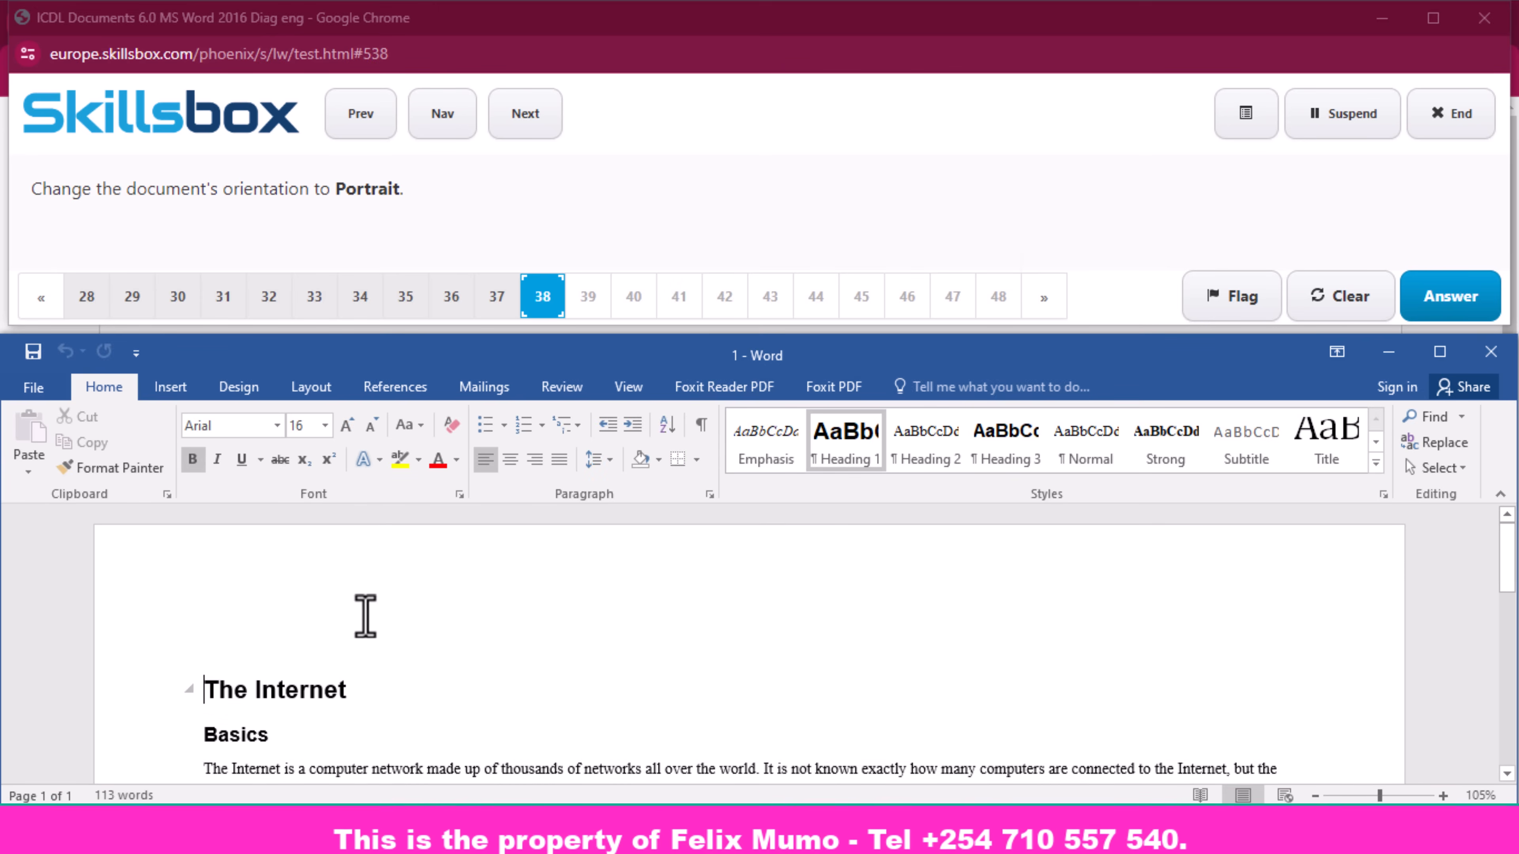
- Change the document's orientation to Portrait and submit the answer to question 38
click(311, 387)
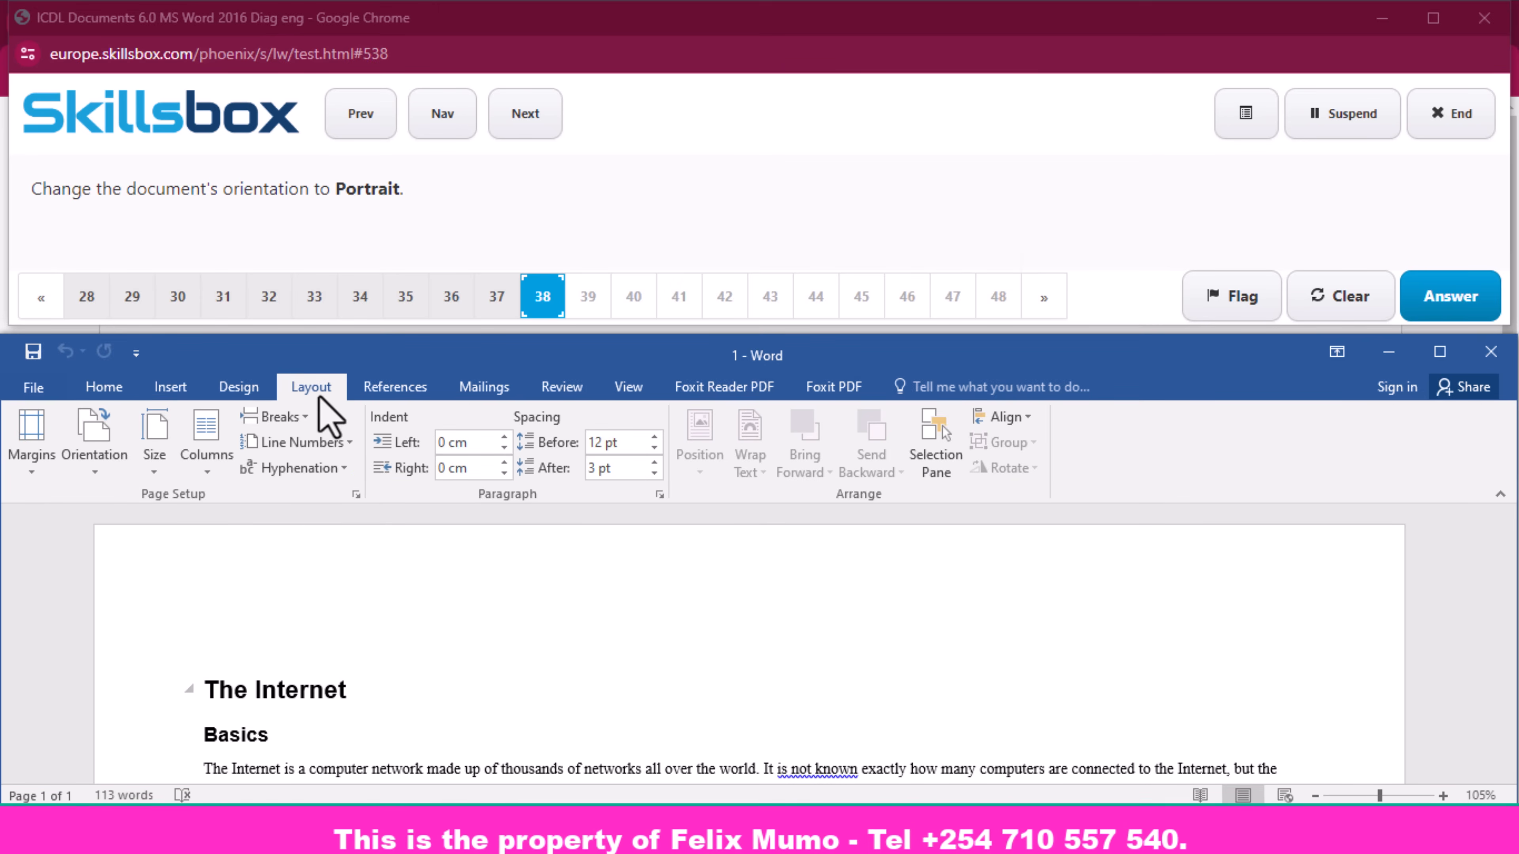
click(109, 475)
click(146, 510)
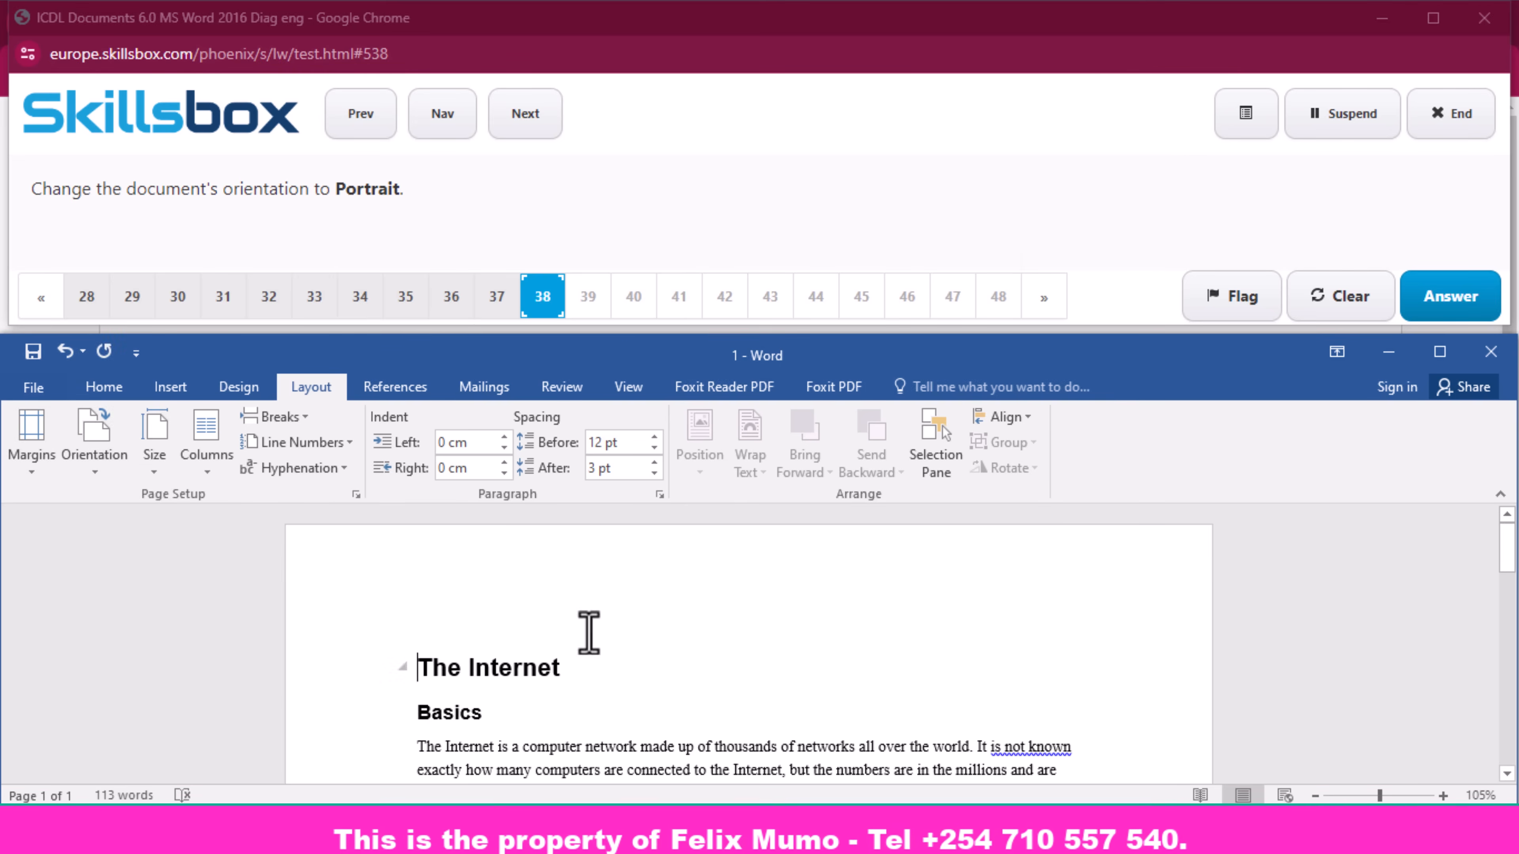
click(1459, 300)
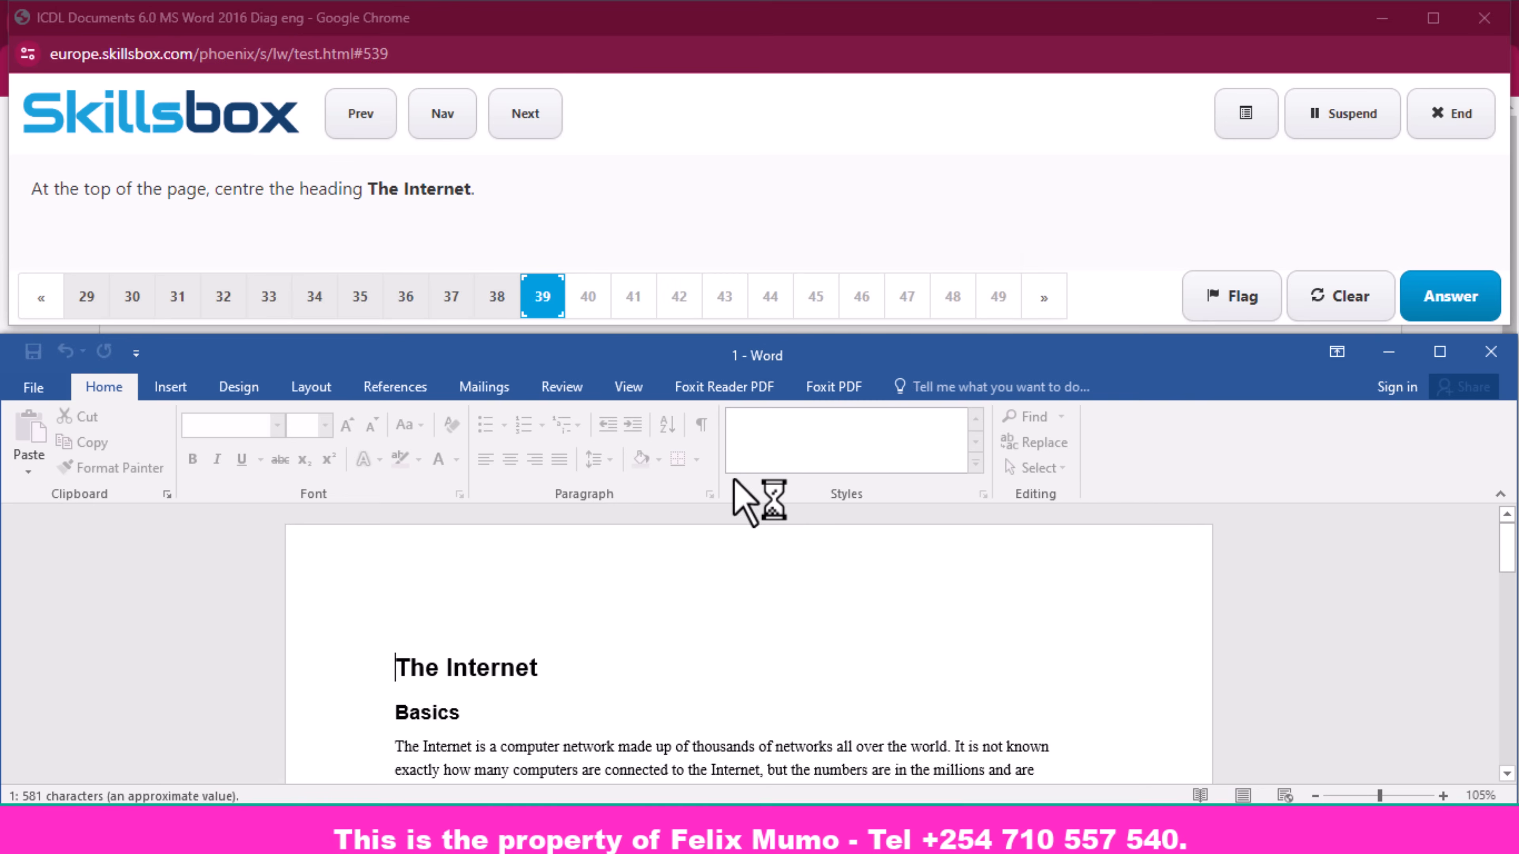
- Centre the heading "The Internet" at the top of the page and submit the answer to question 39
drag(551, 682, 366, 669)
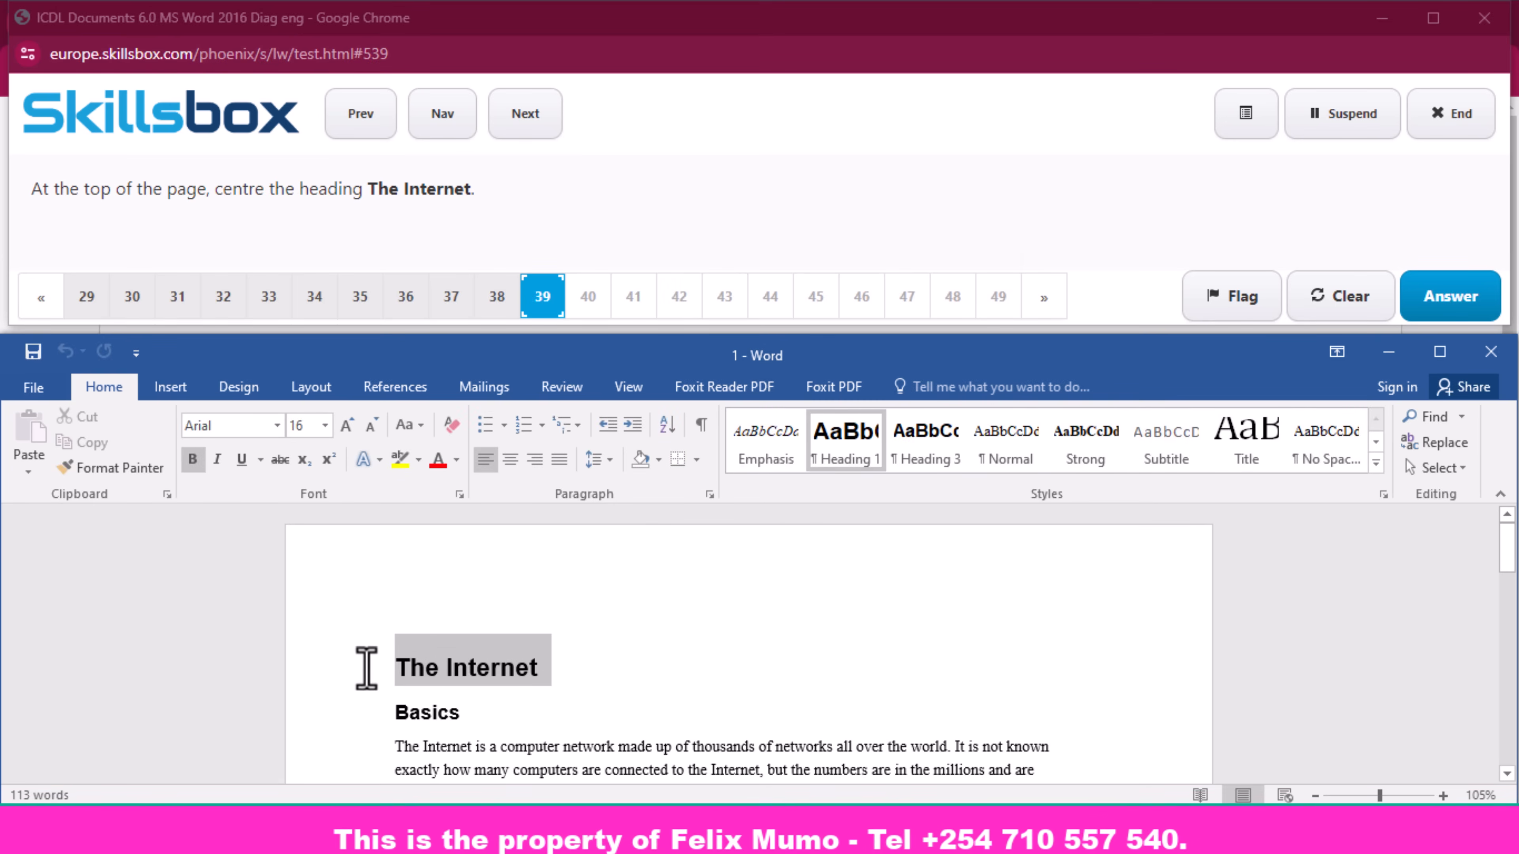
click(512, 461)
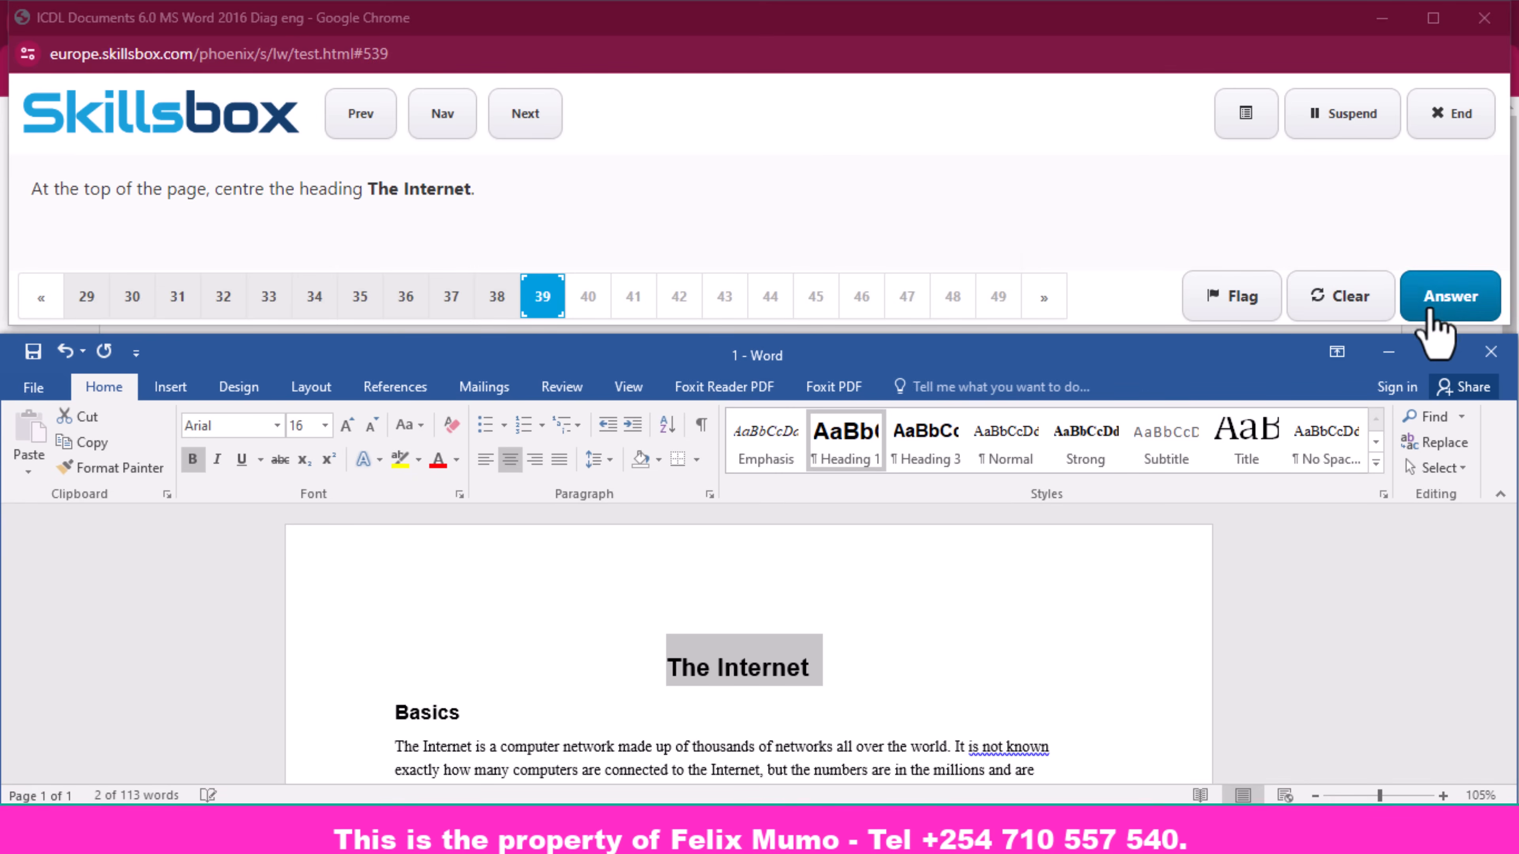
click(1447, 305)
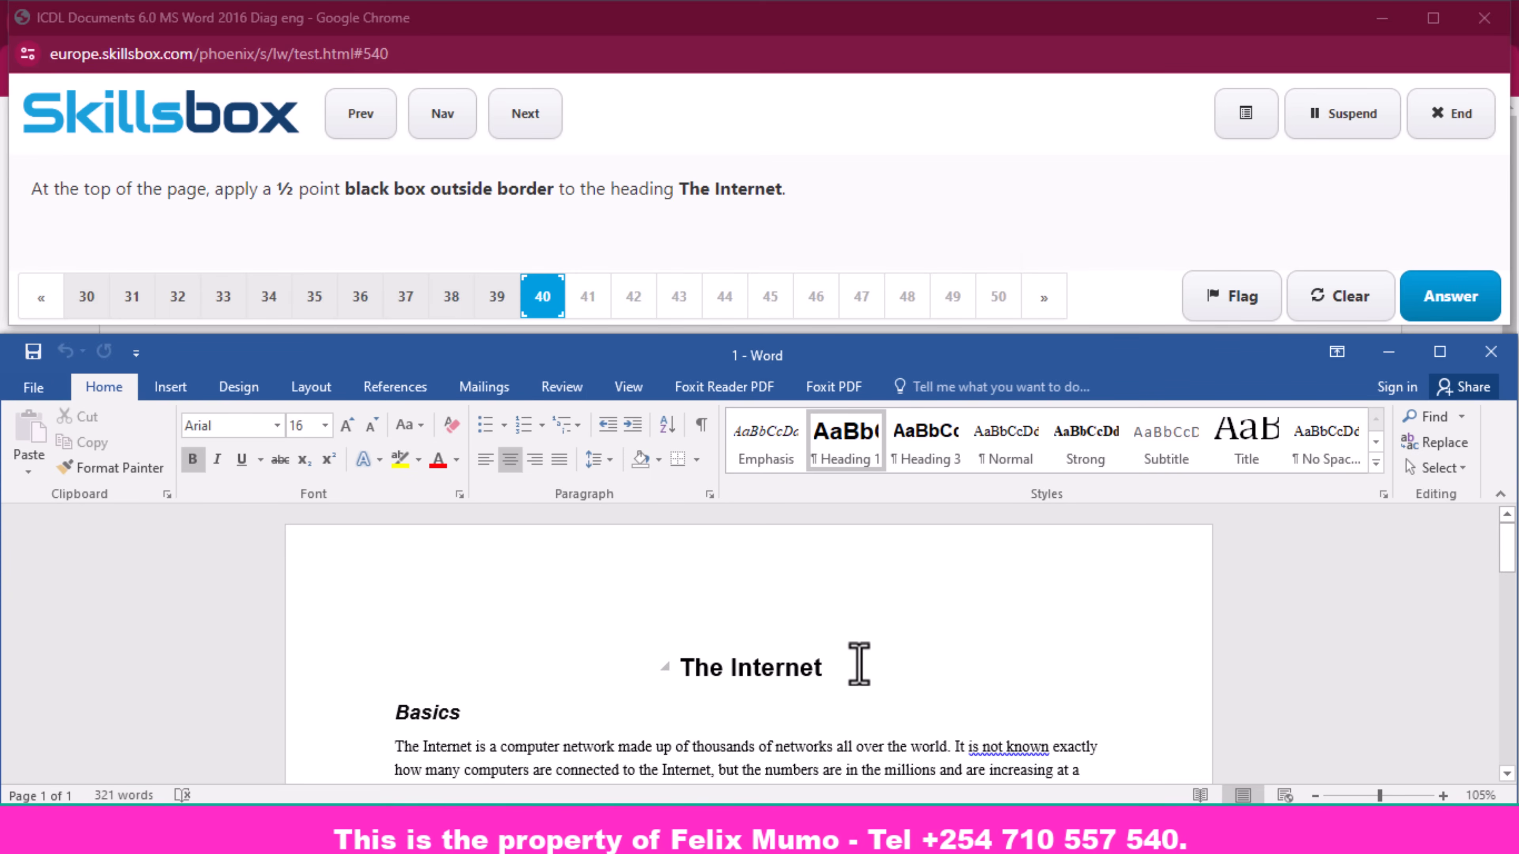
- Apply a ½ pt black box outside border to the heading The Internet and submit the answer
drag(859, 664, 610, 664)
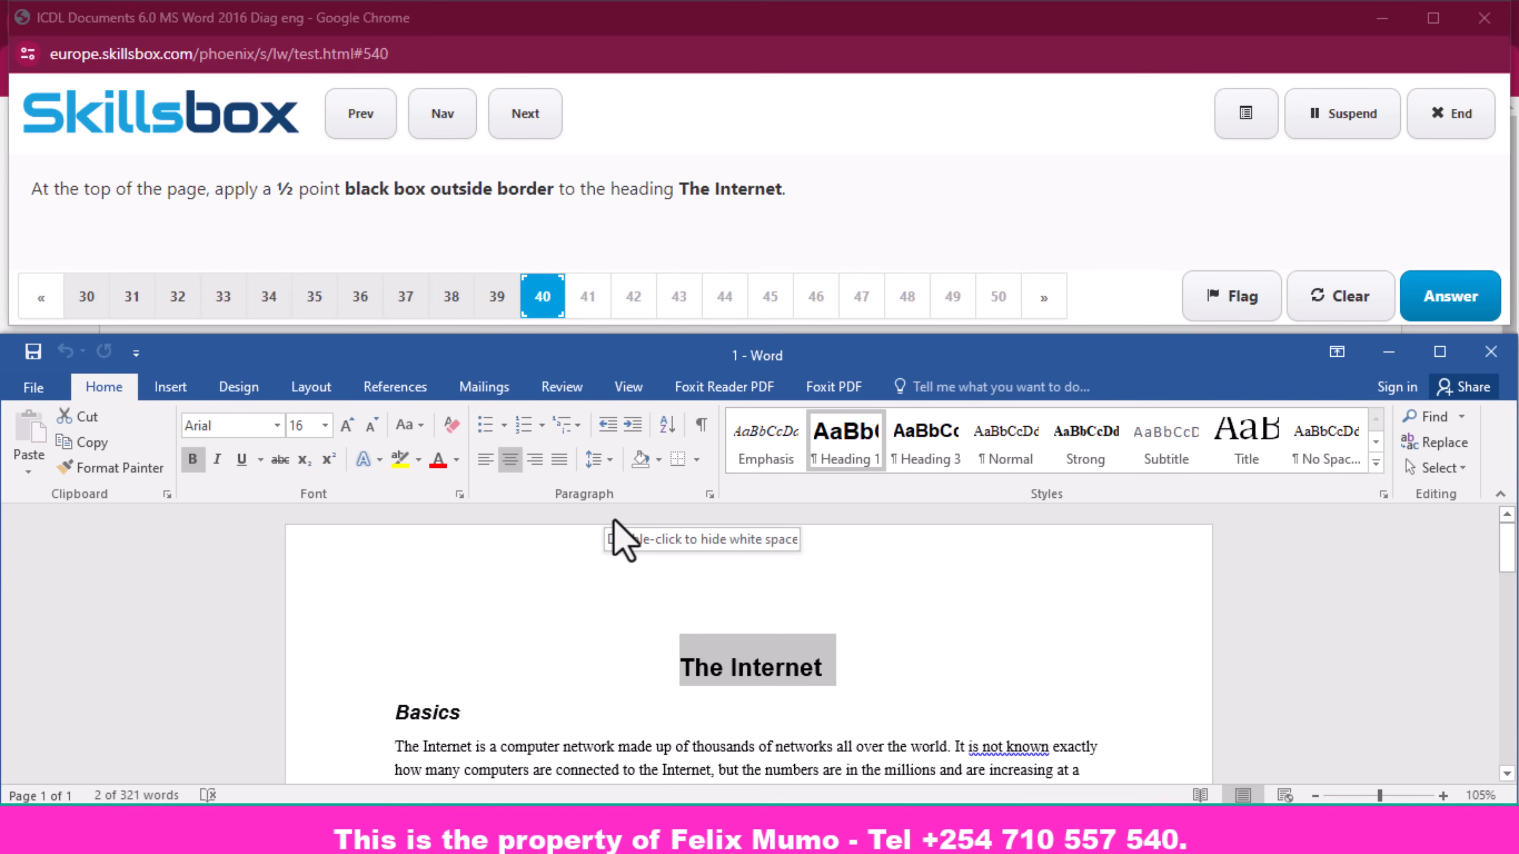
click(698, 462)
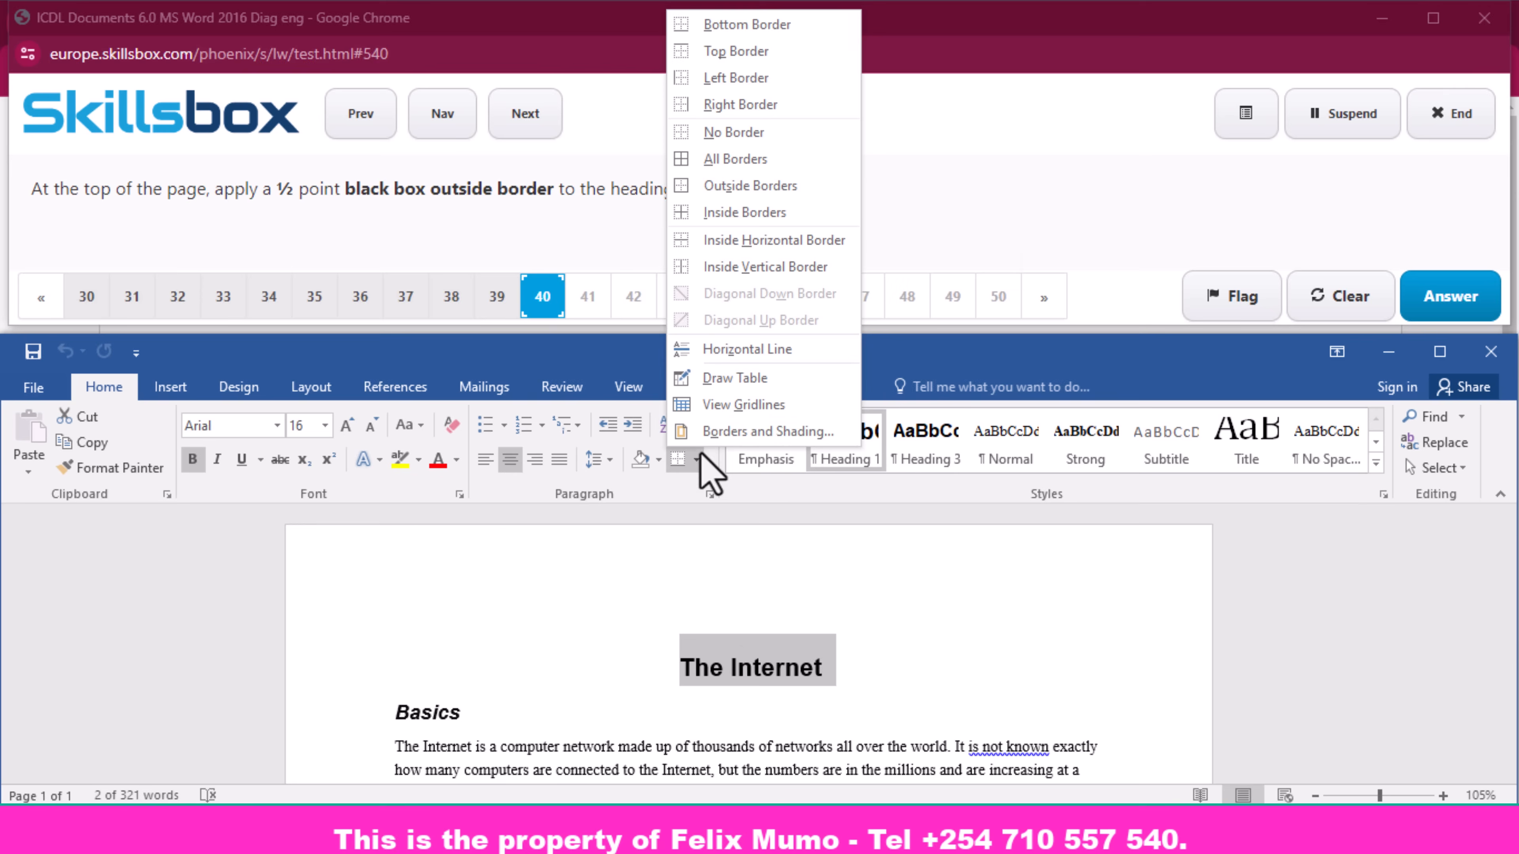
click(760, 187)
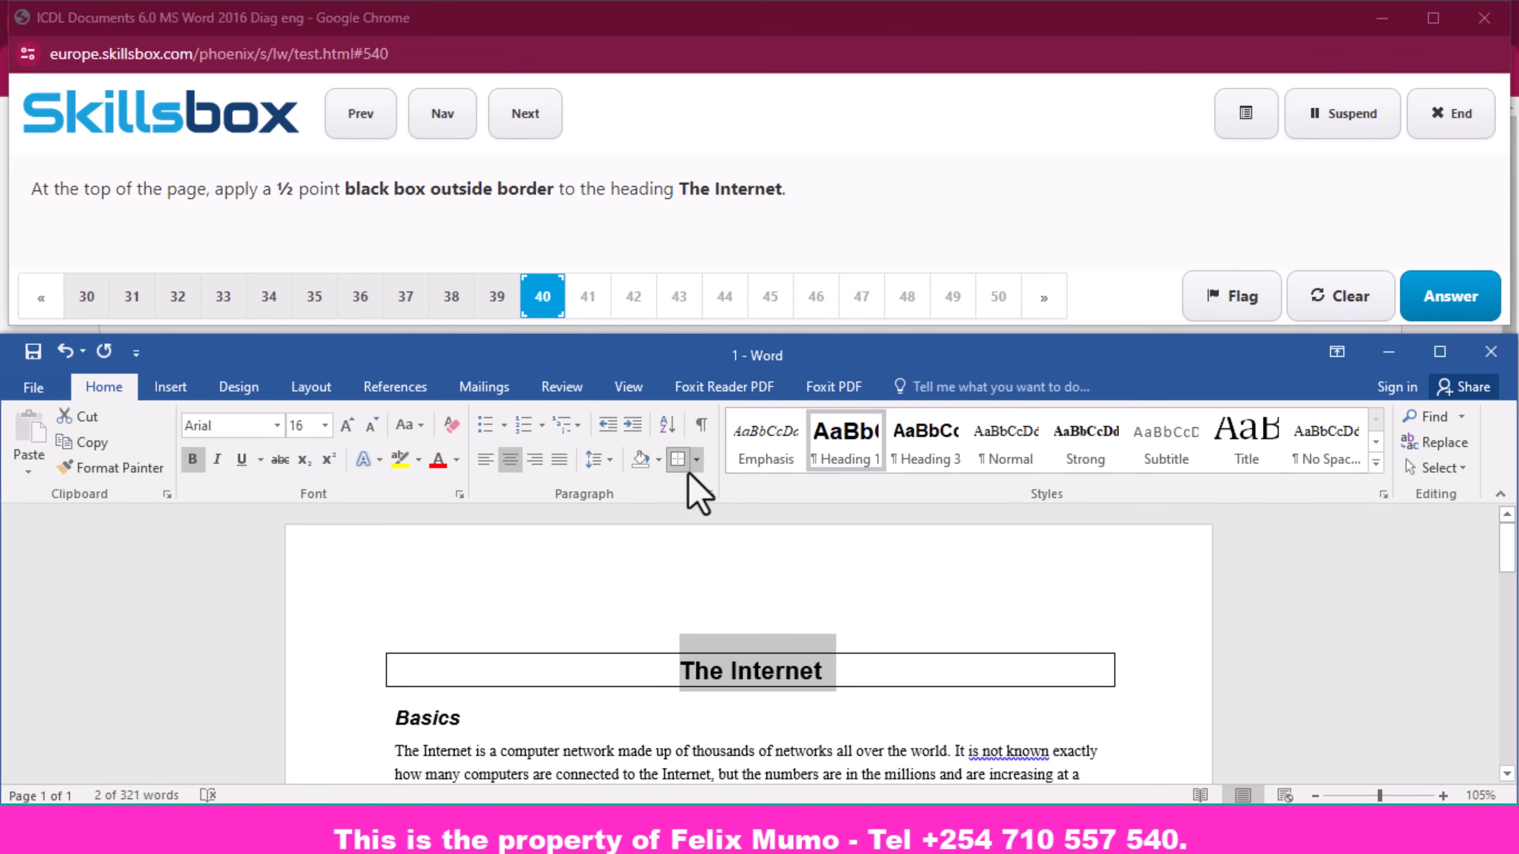
click(696, 459)
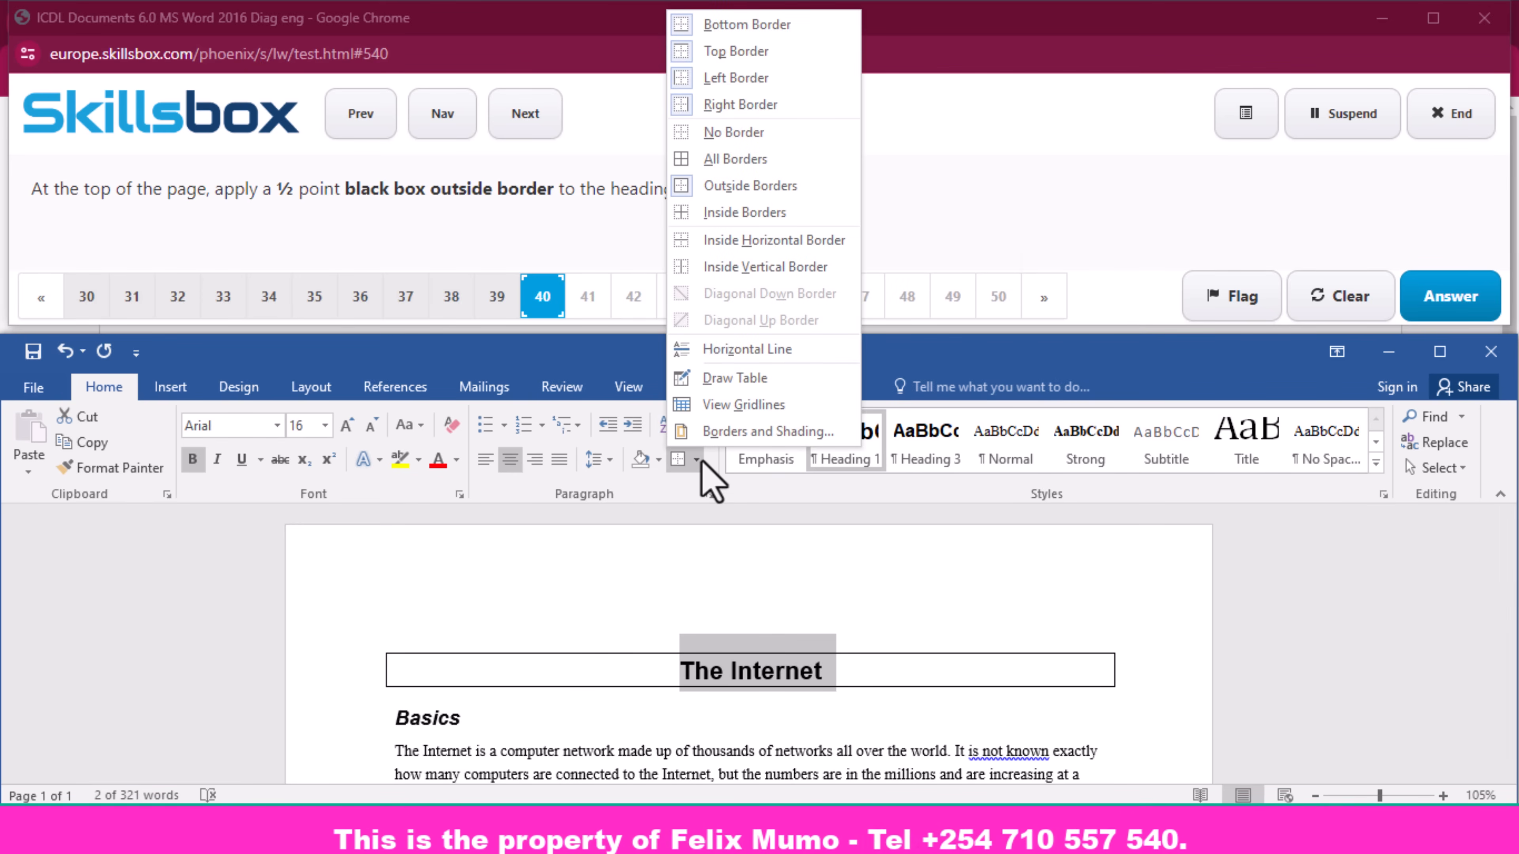
click(769, 430)
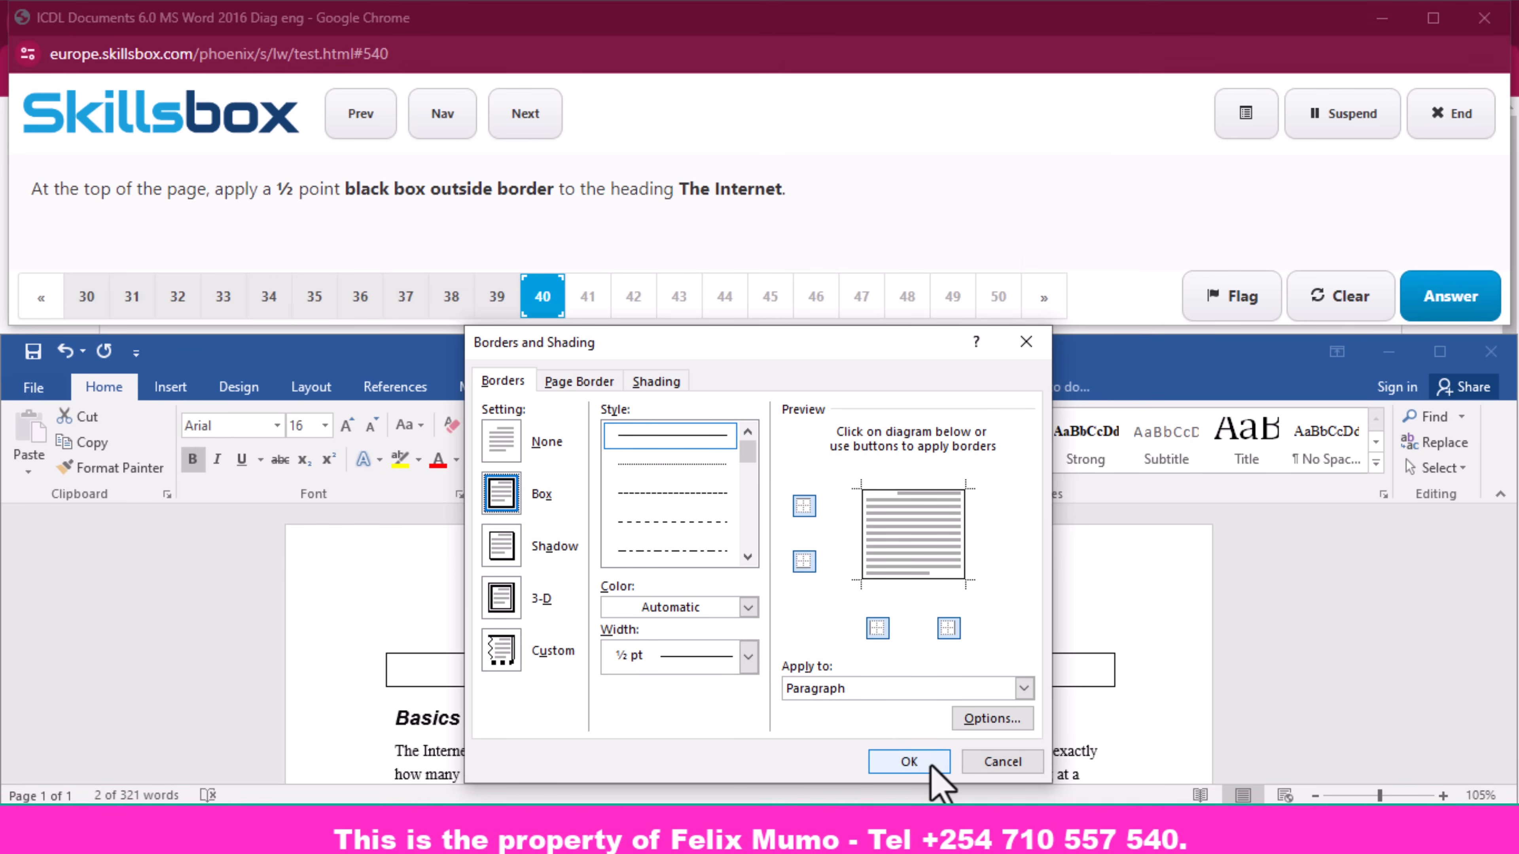
click(909, 761)
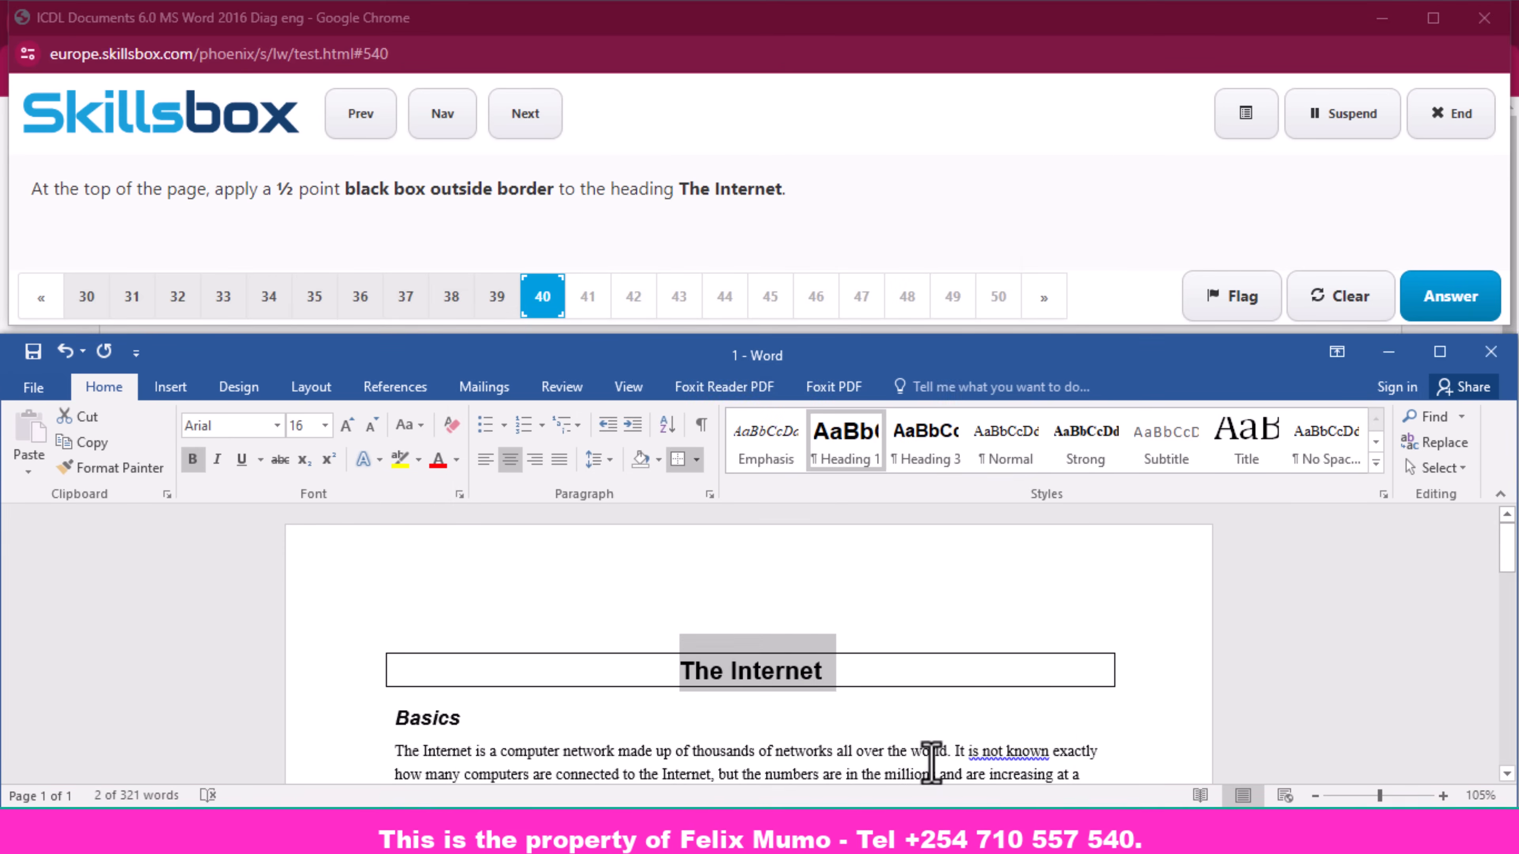
click(868, 679)
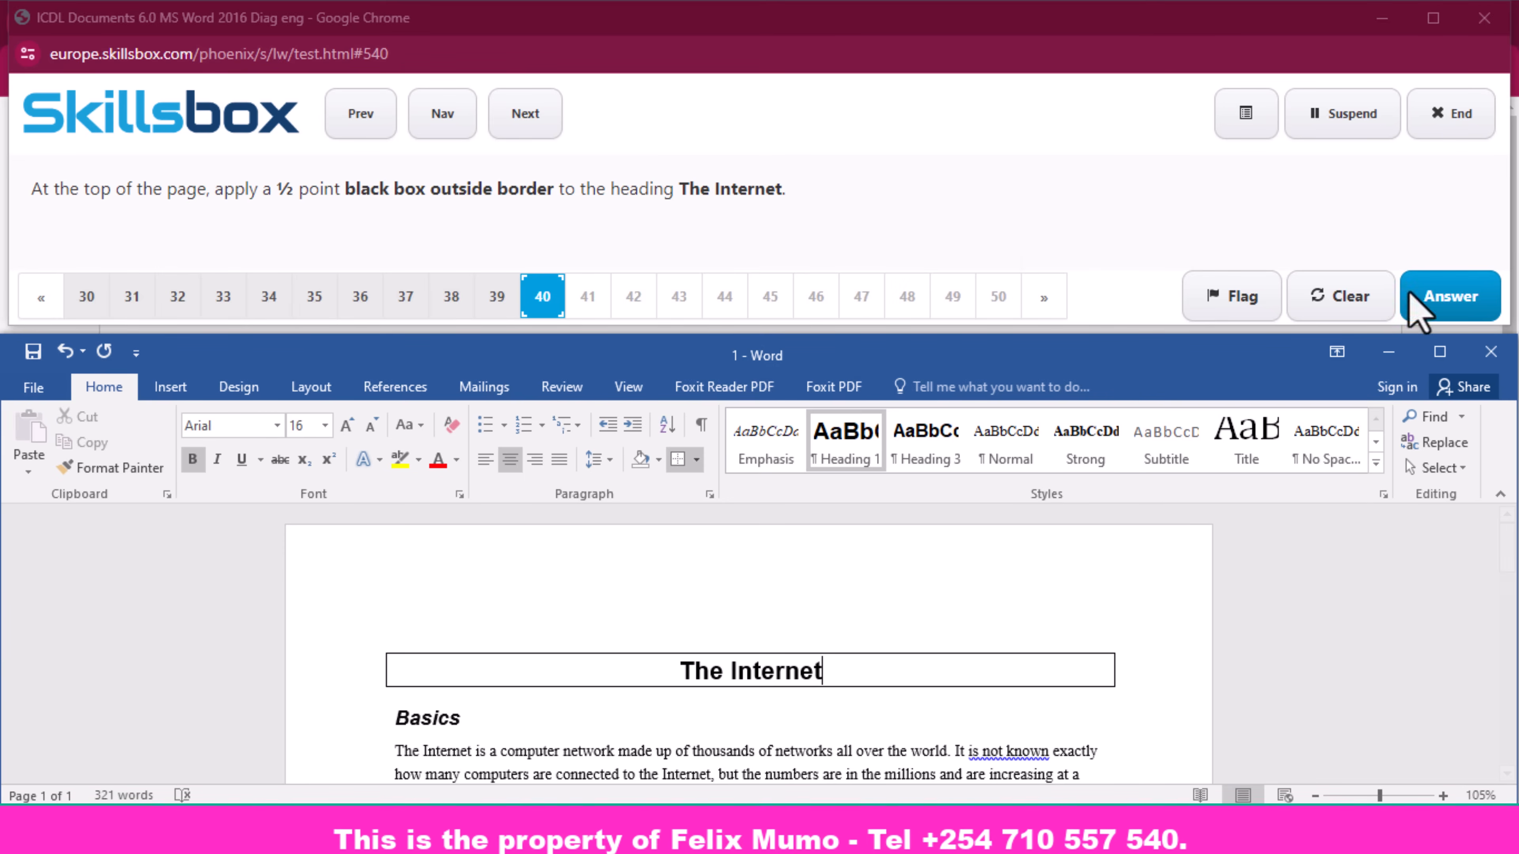
click(1439, 303)
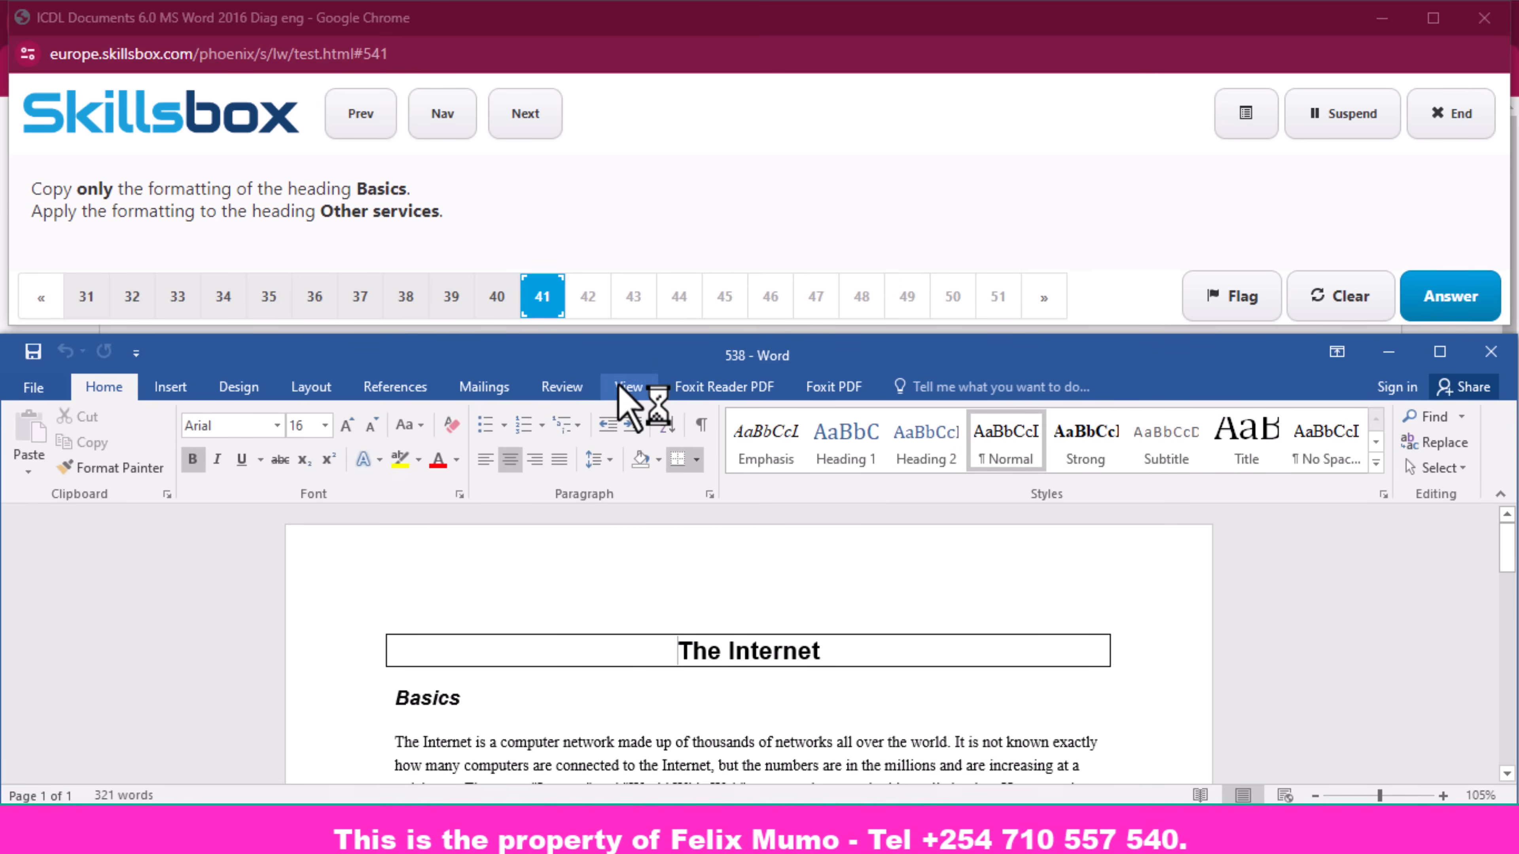
- Copy only the formatting of the heading Basics onto the heading Other services with Format Painter, and submit the answer
scroll(620, 610, down, 2)
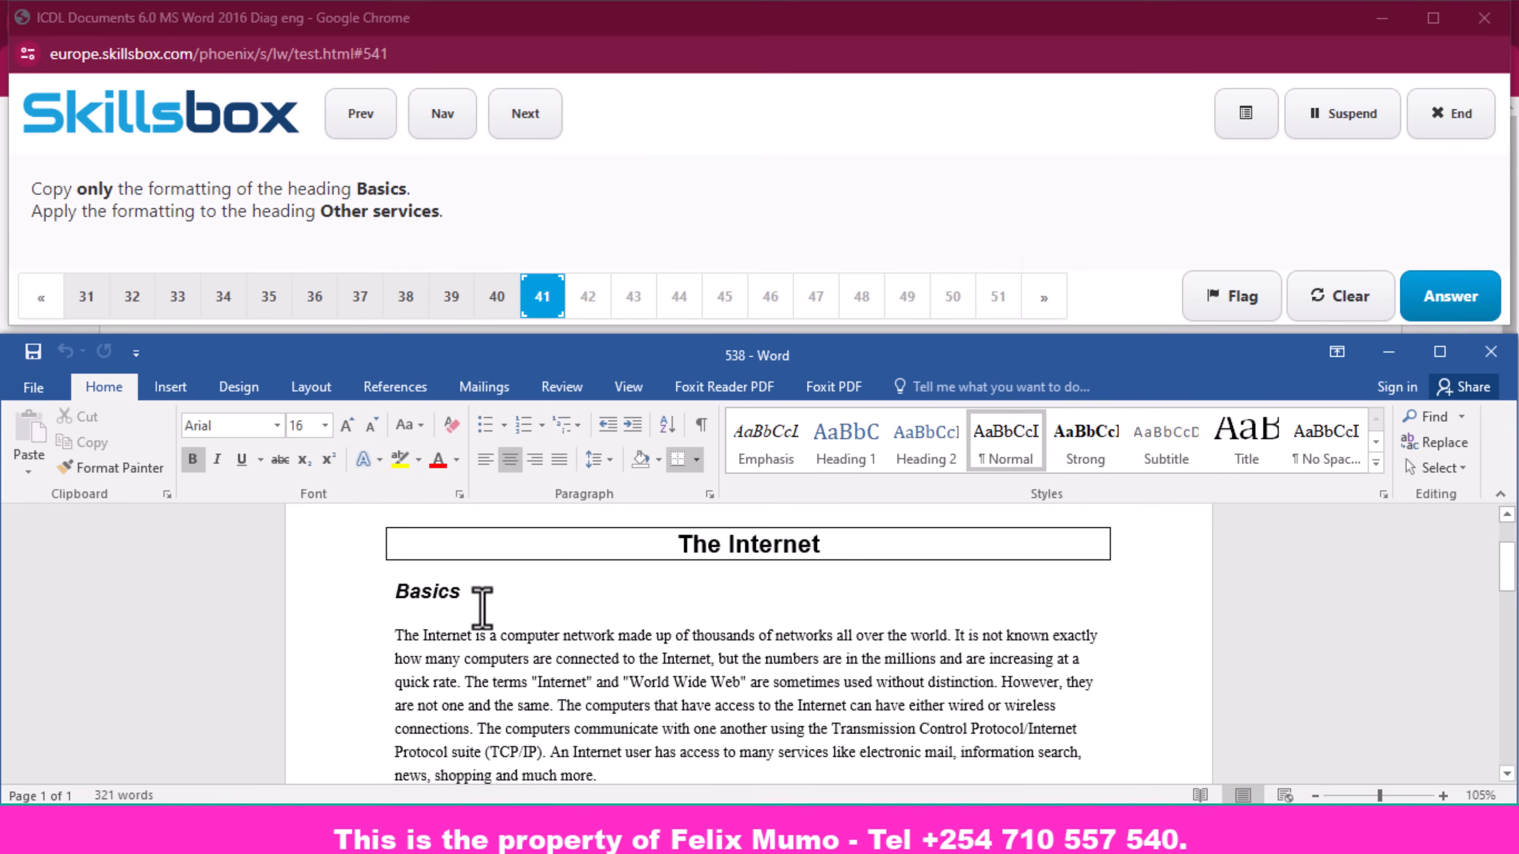
drag(491, 600, 386, 600)
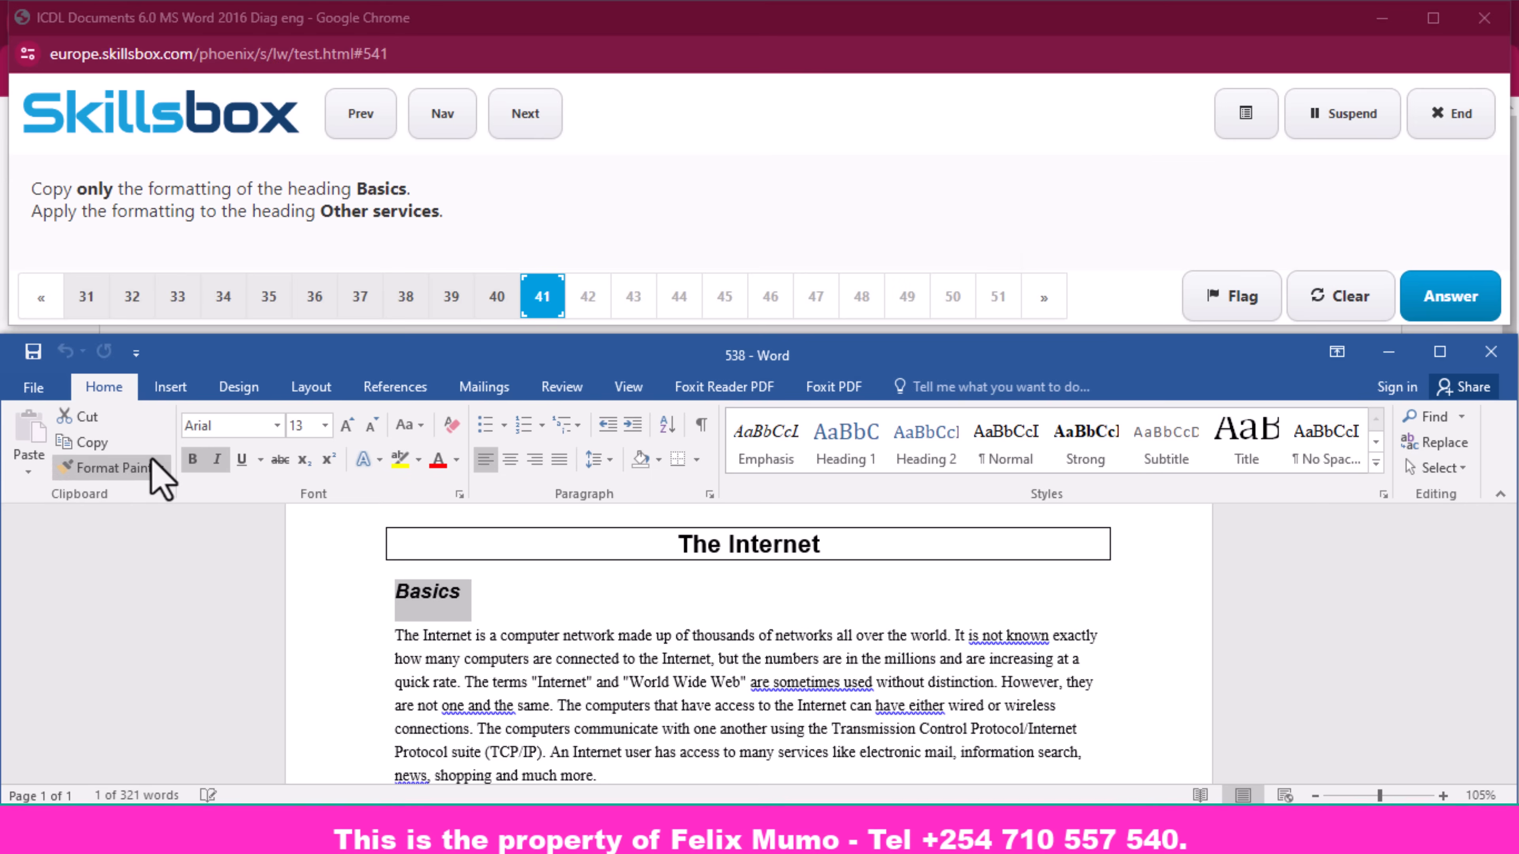
click(113, 468)
click(113, 468)
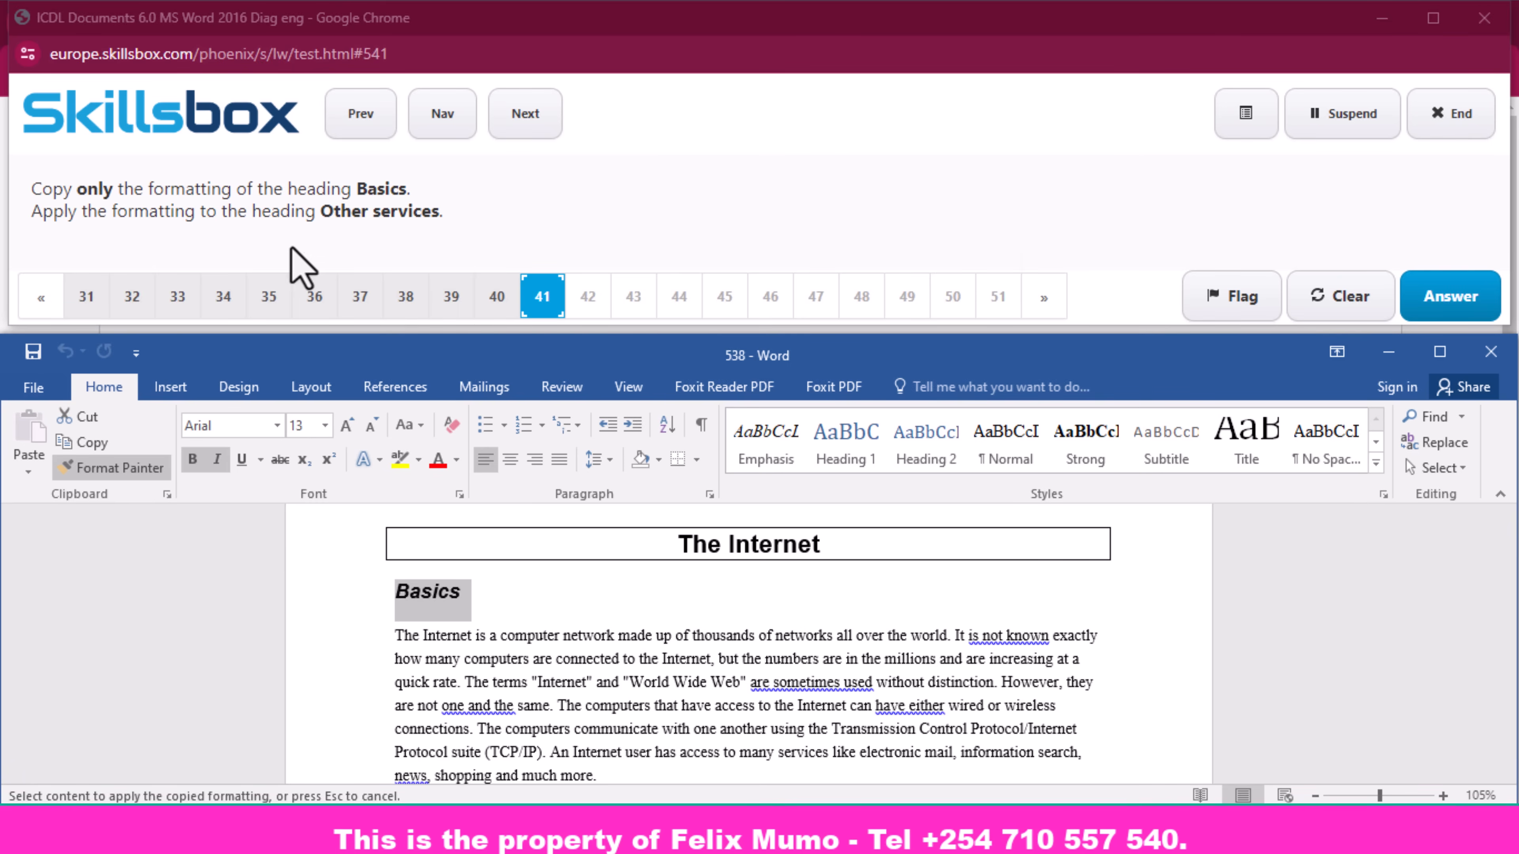
scroll(400, 431, down, 1)
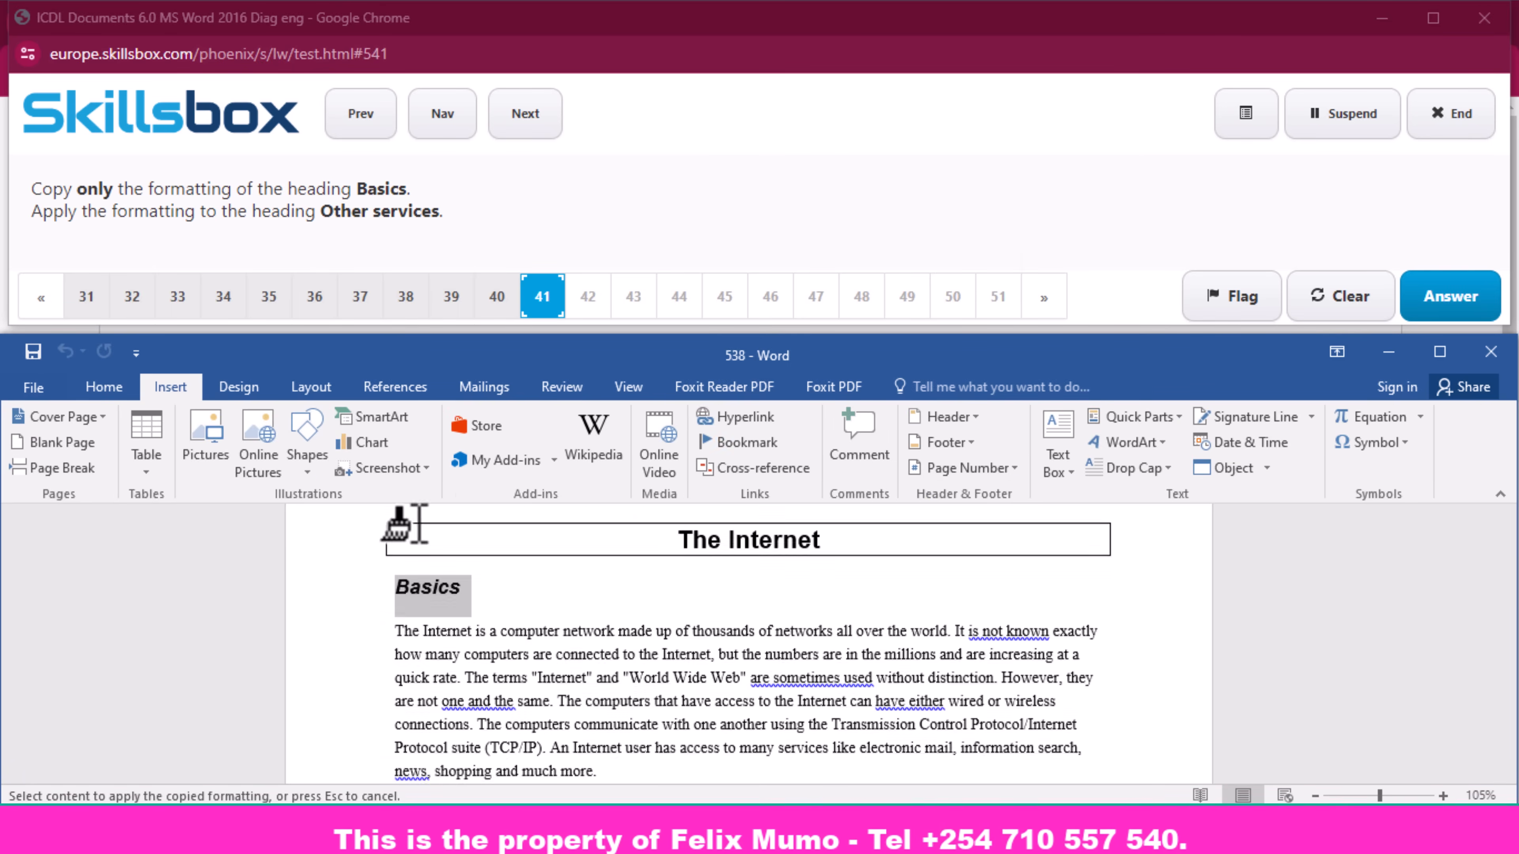
scroll(400, 527, down, 3)
scroll(448, 613, down, 3)
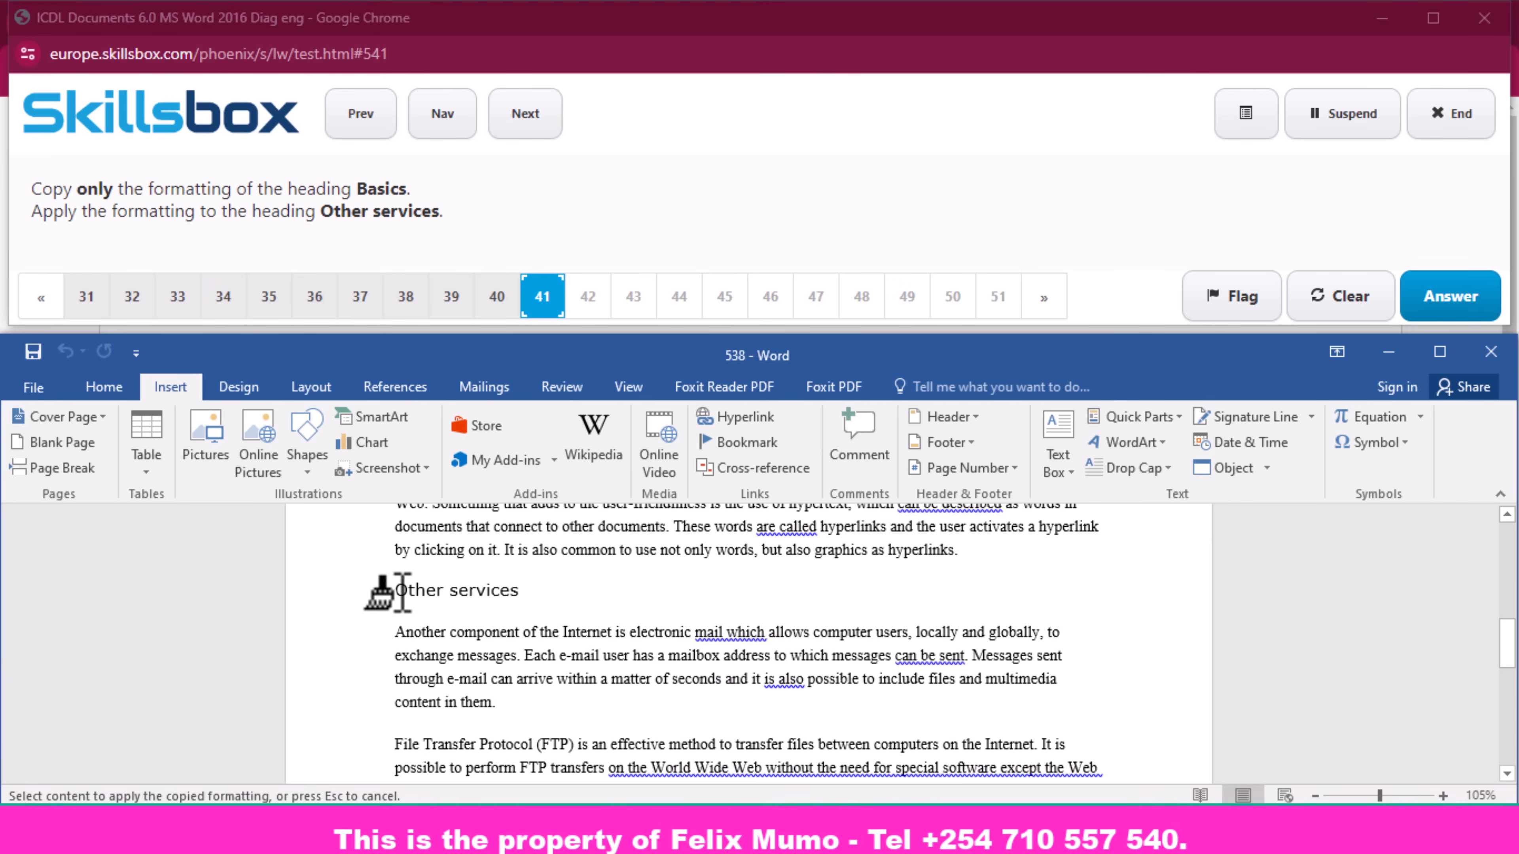
drag(402, 592, 517, 596)
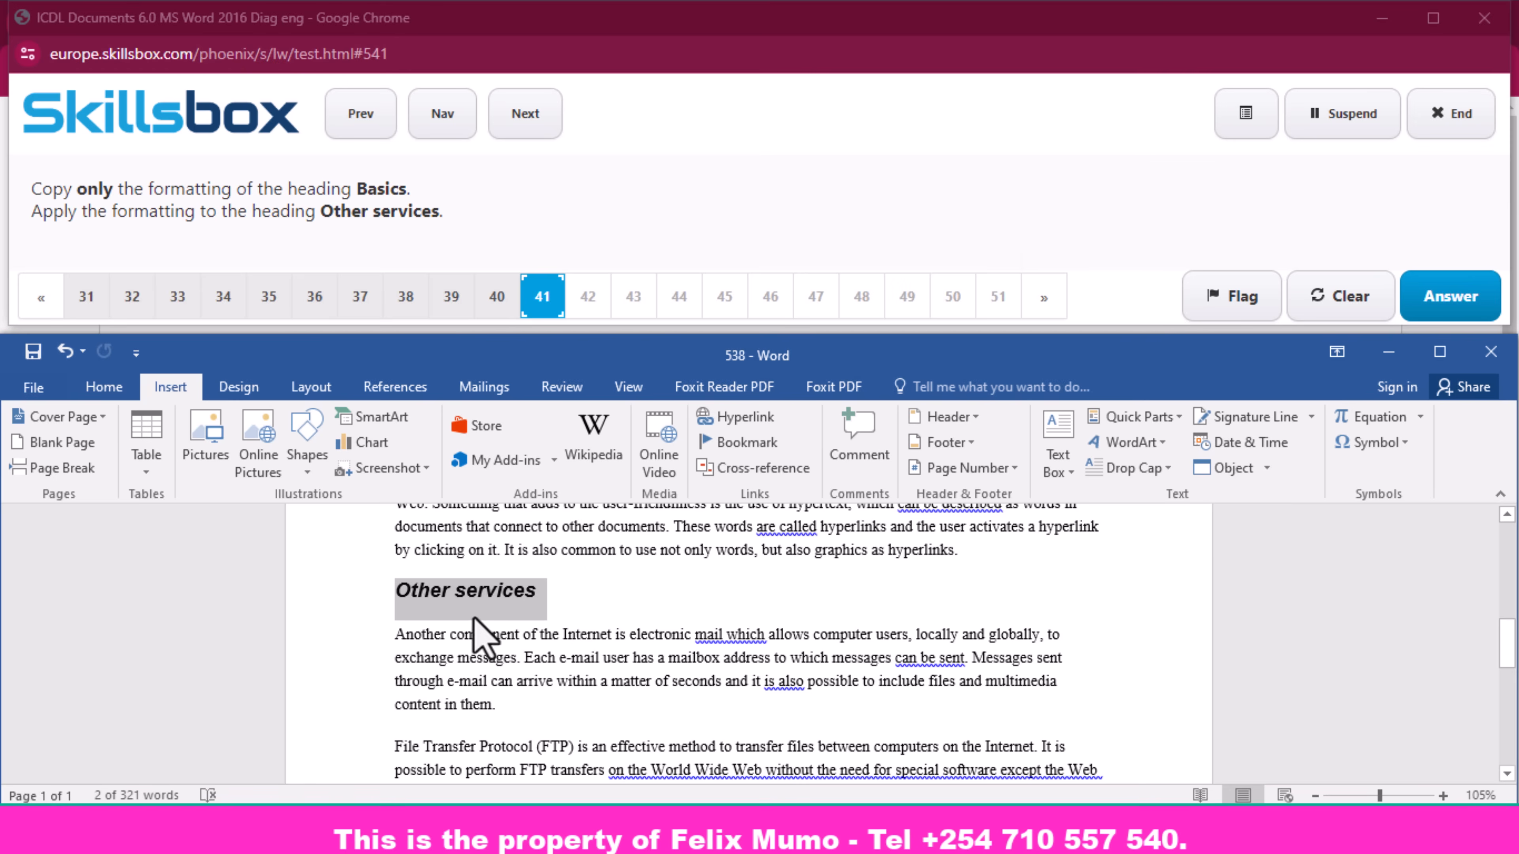
click(1466, 308)
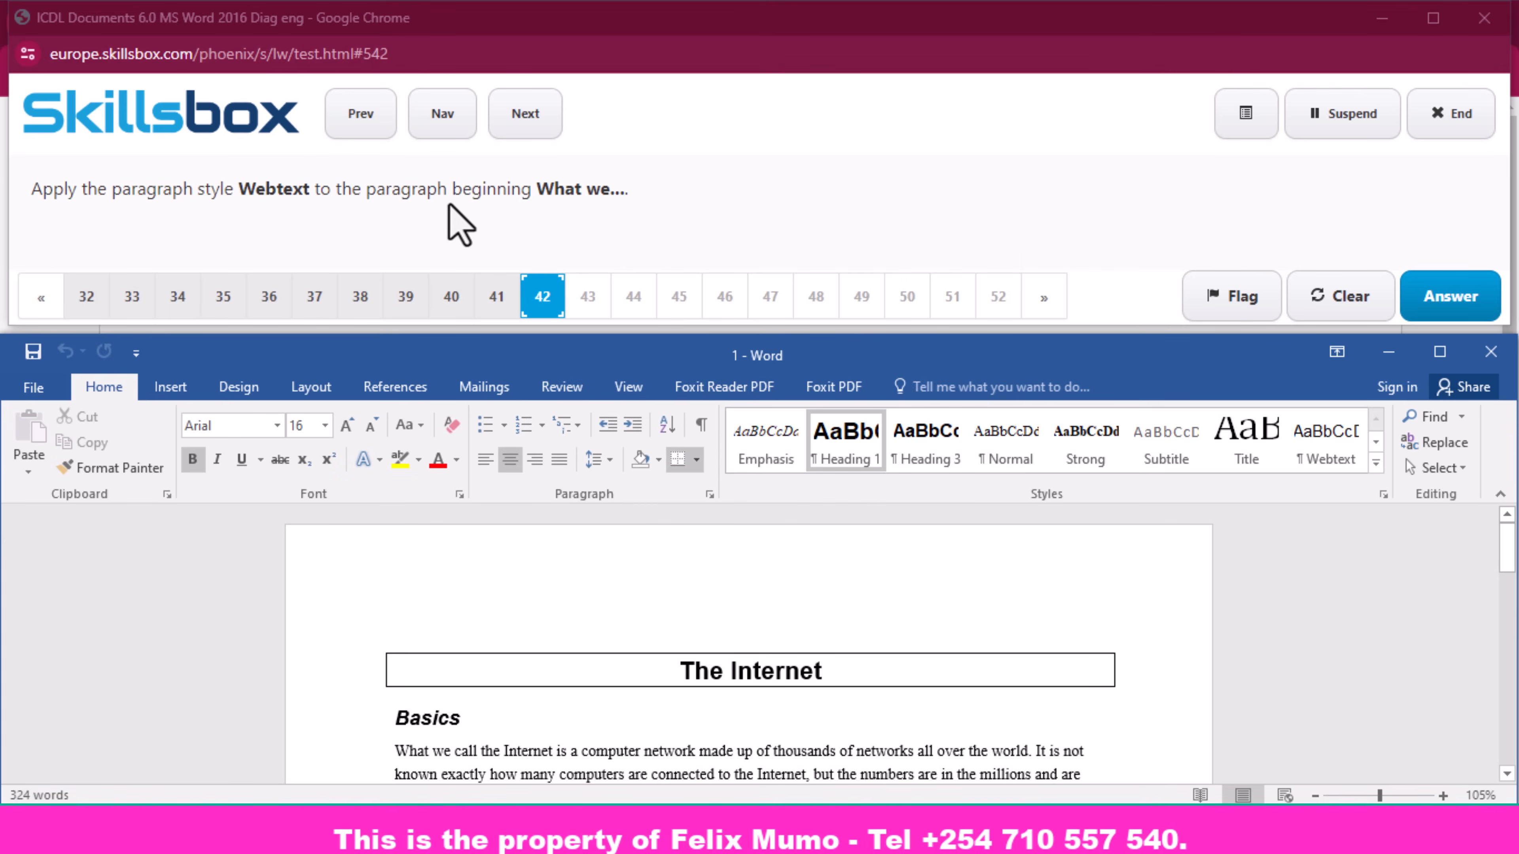
- Apply the Webtext paragraph style to the paragraph beginning "What we" under Basics and submit the answer
scroll(620, 475, down, 2)
scroll(583, 594, down, 3)
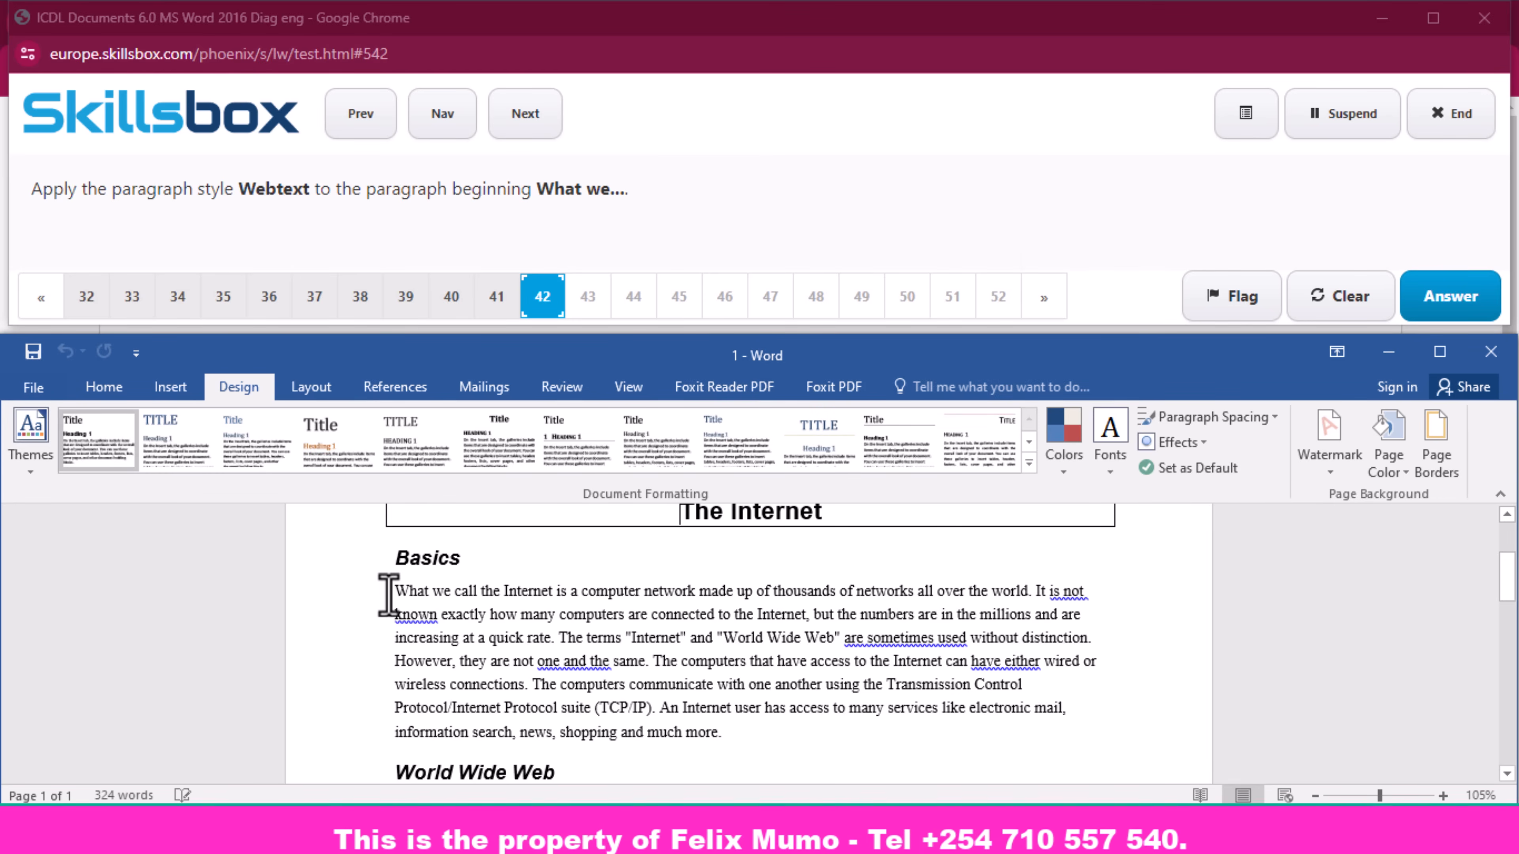
drag(396, 591, 769, 730)
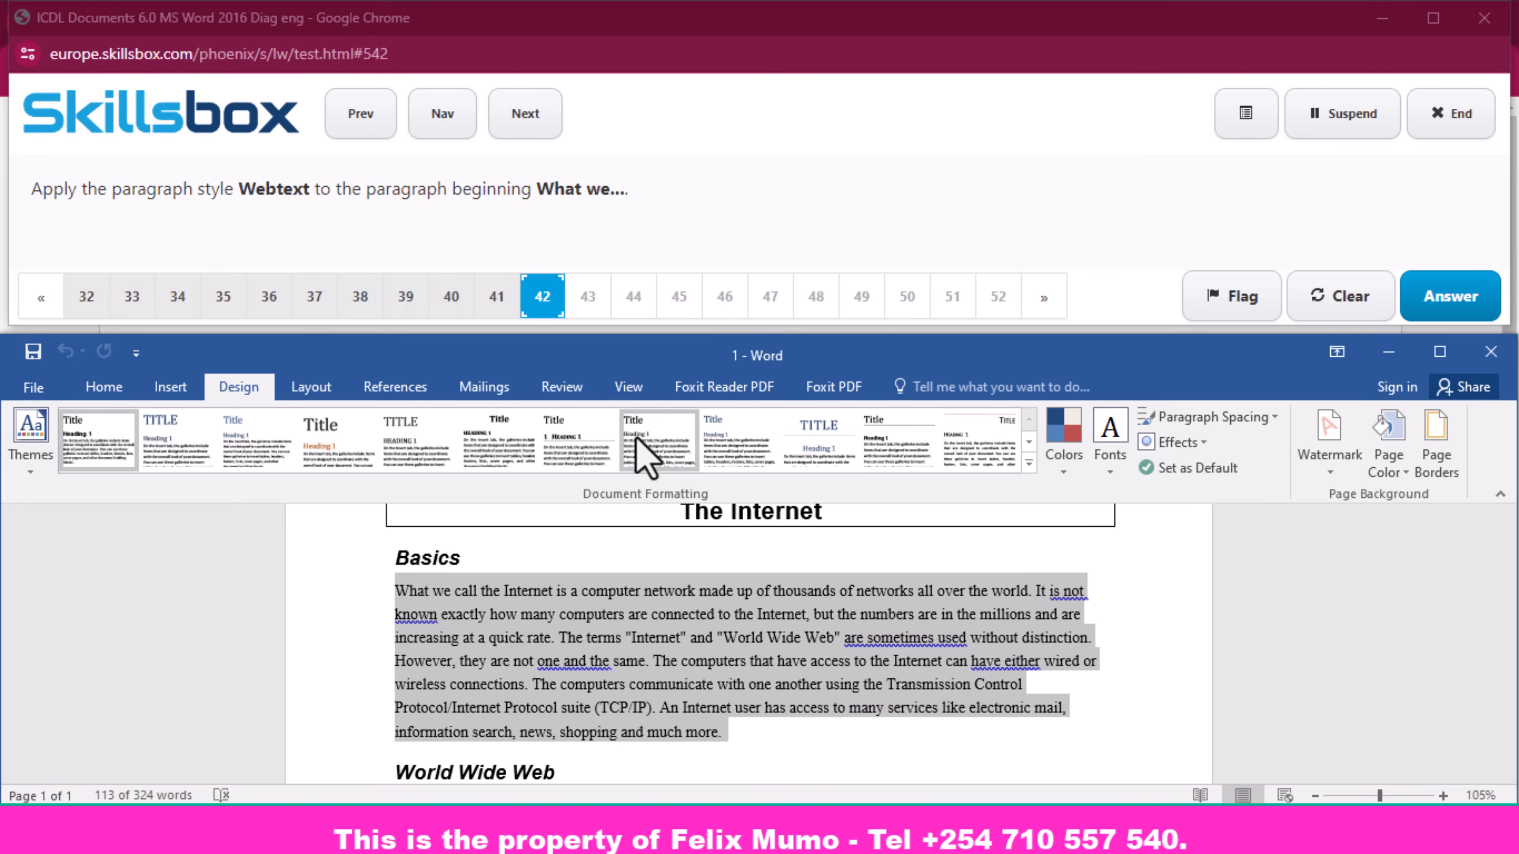
click(103, 386)
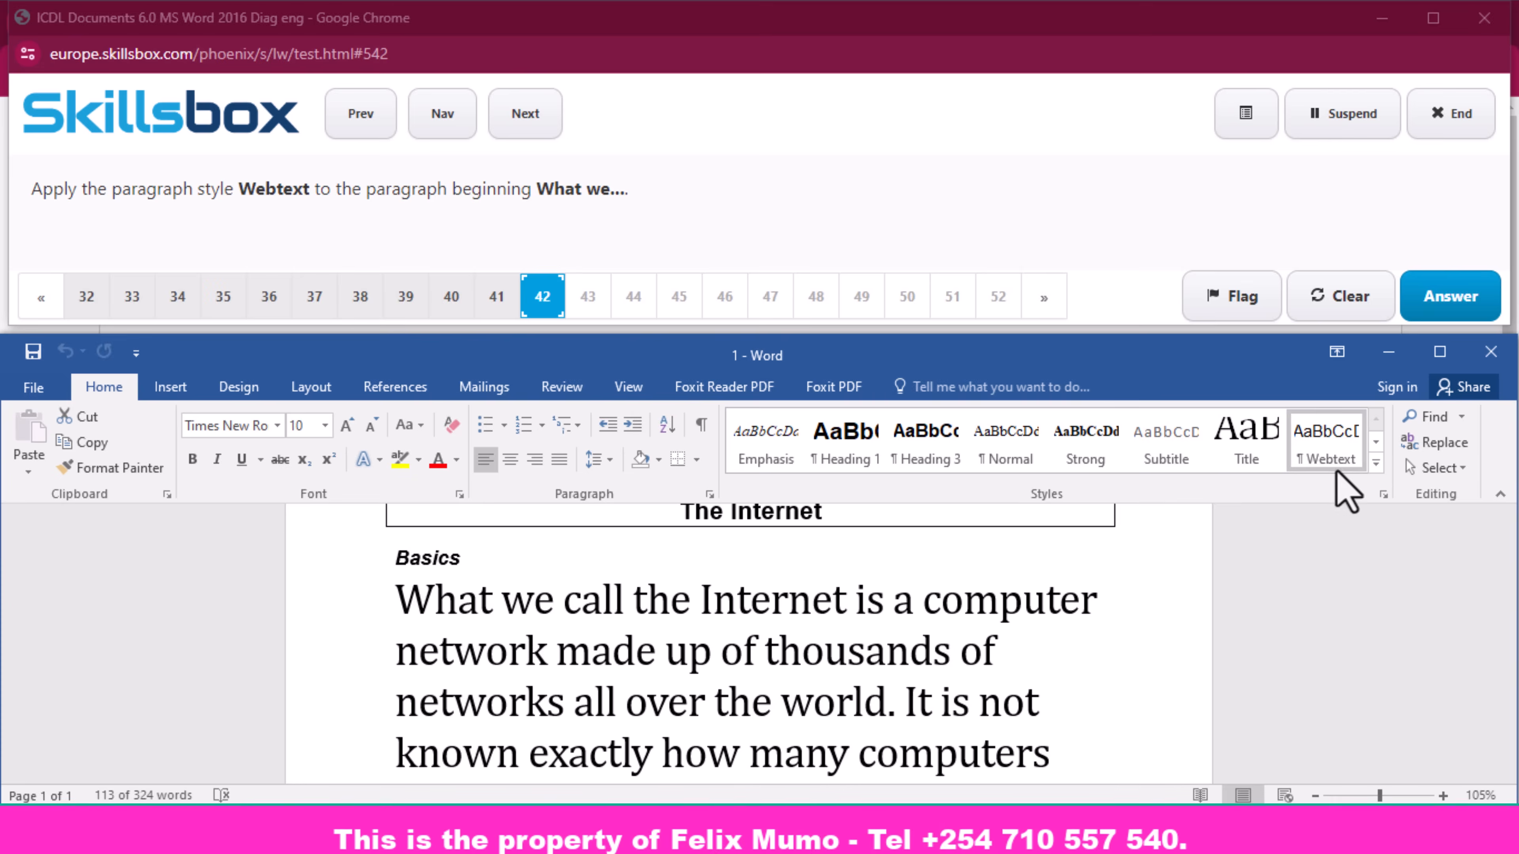
click(1377, 462)
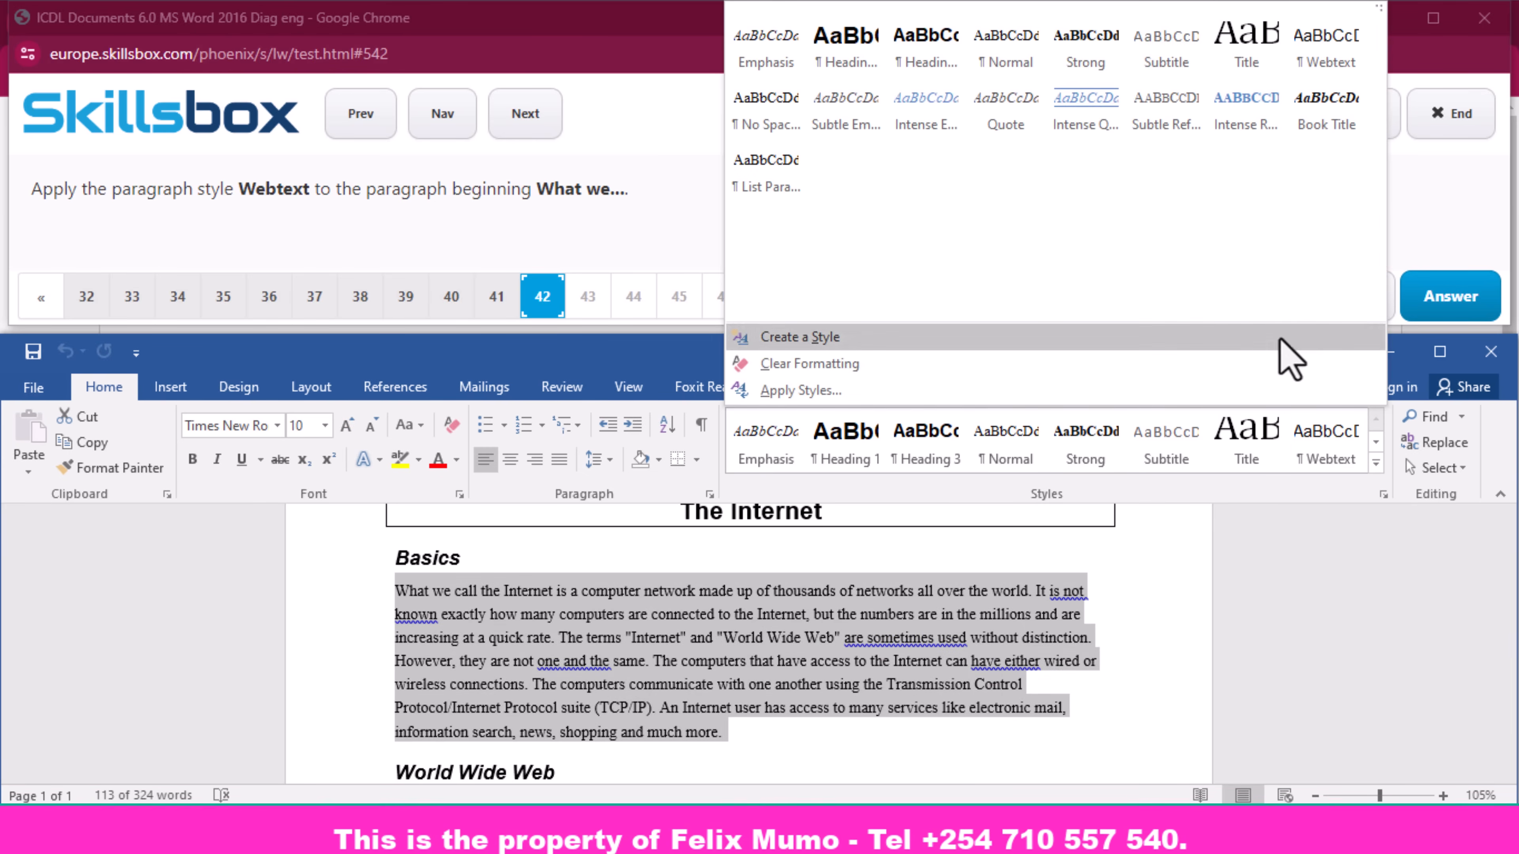
click(1326, 48)
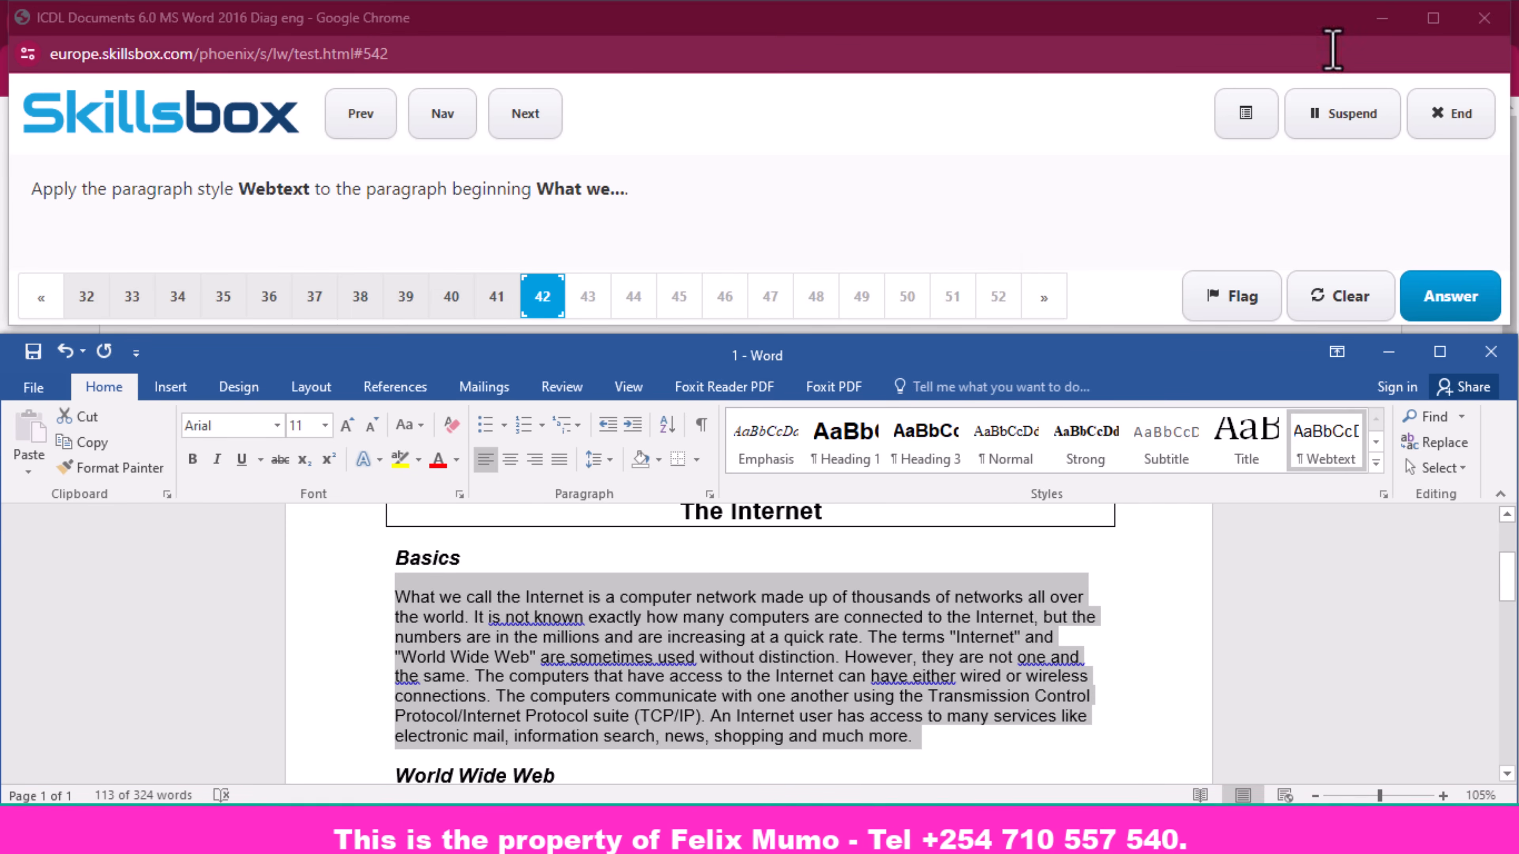
click(1473, 312)
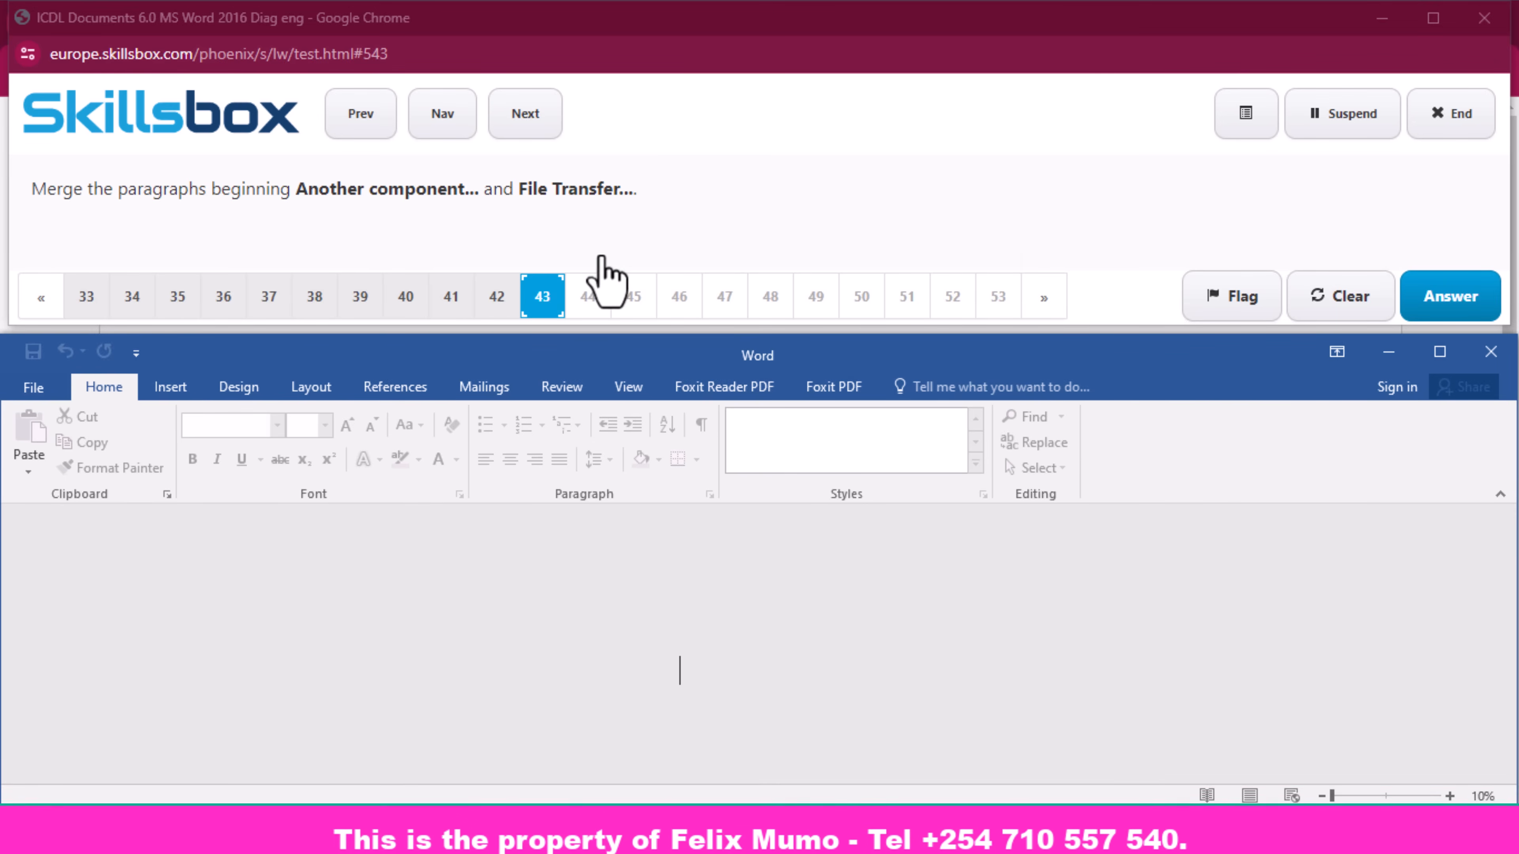
- Merge the paragraph beginning "File Transfer" into the one beginning "Another component" under Other services, and submit the answer
scroll(491, 634, down, 10)
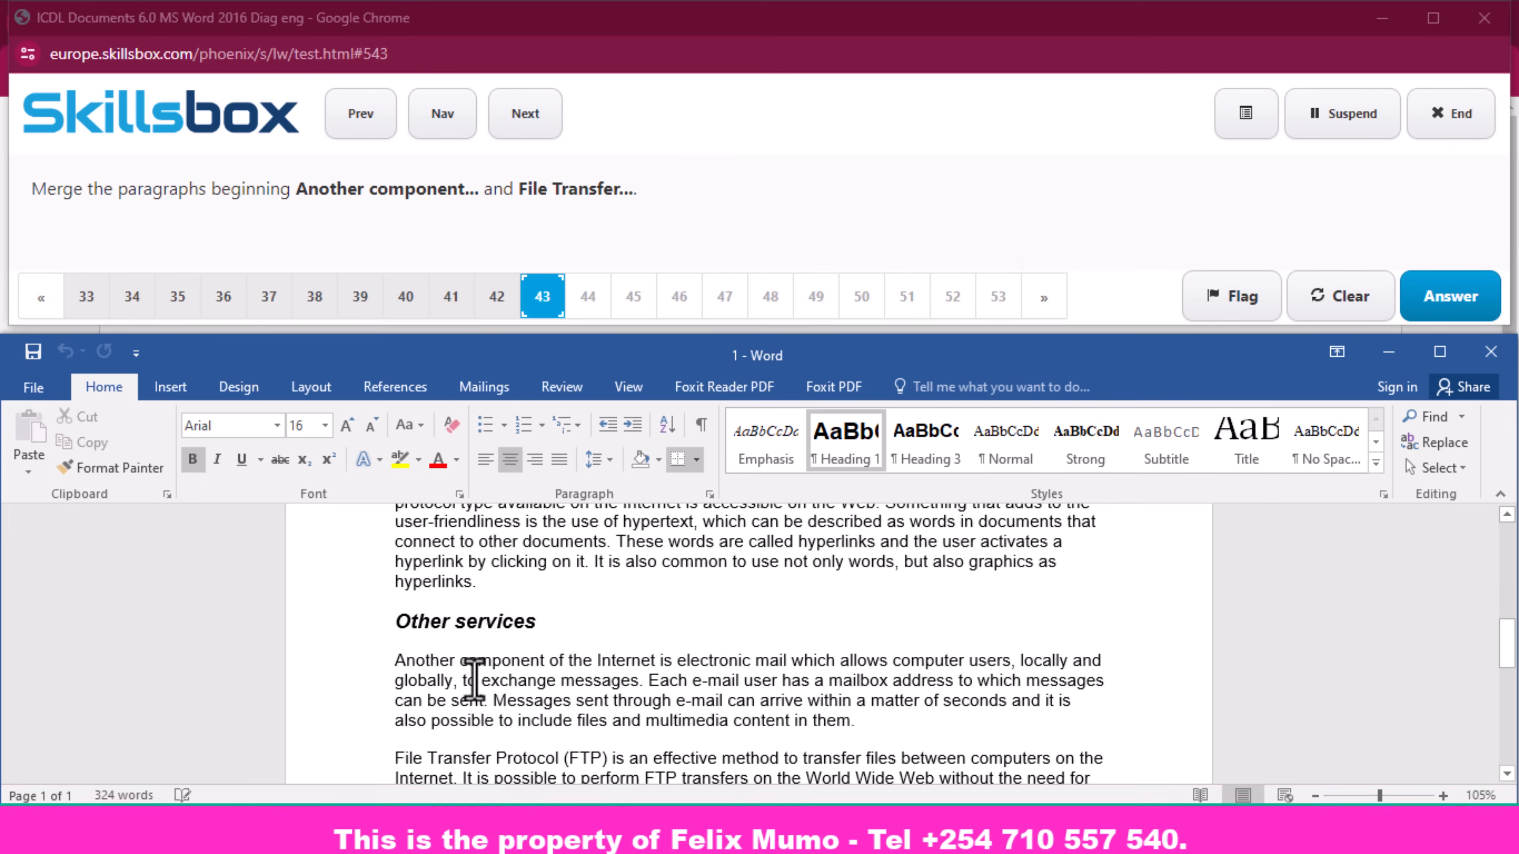
scroll(388, 691, down, 1)
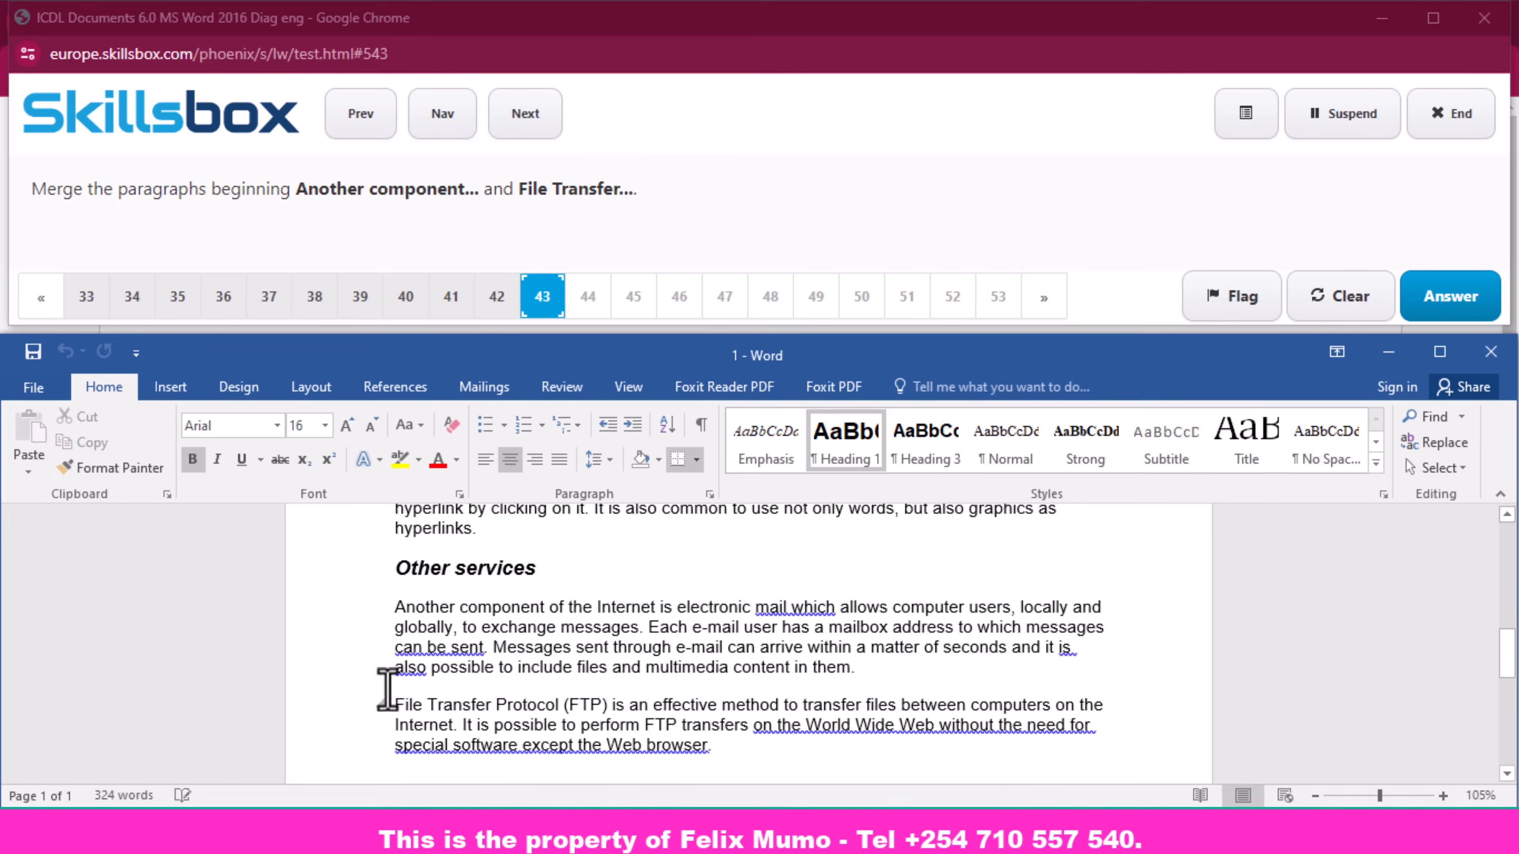
click(394, 712)
key(BackSpace)
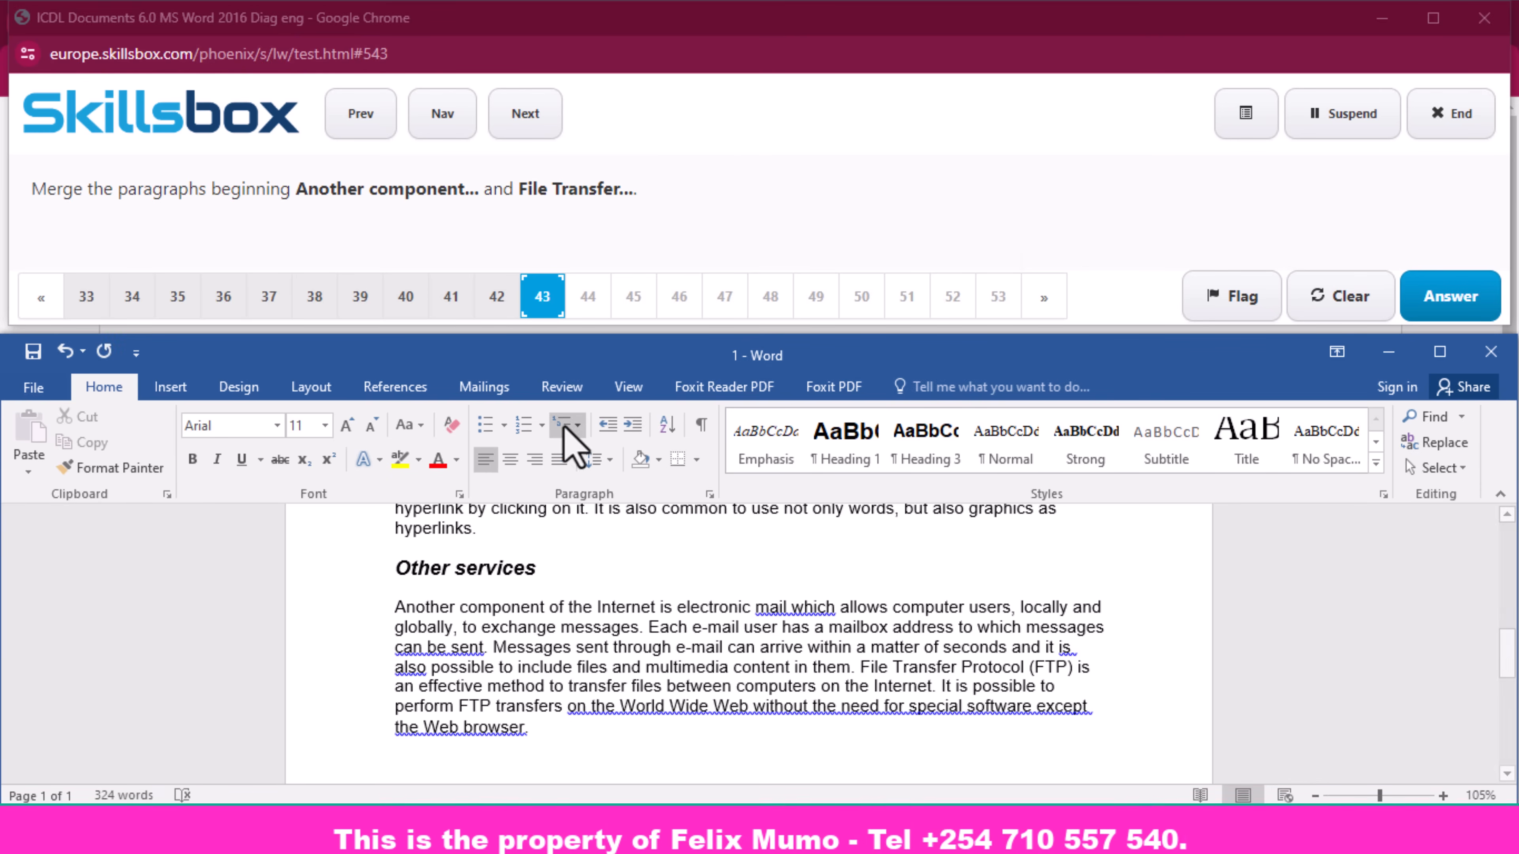
click(1450, 299)
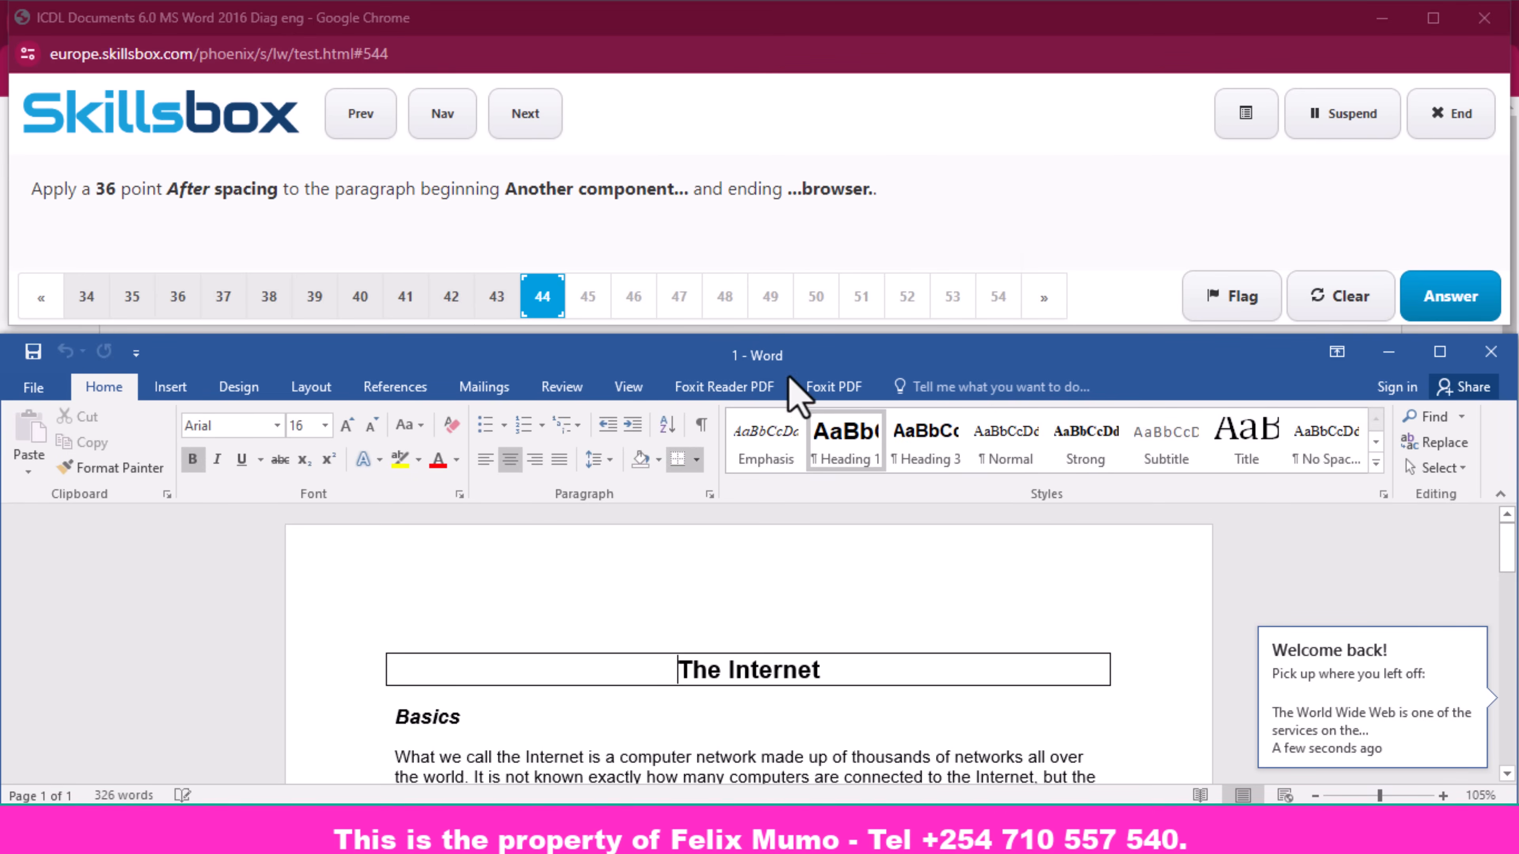
- Set the After spacing of the paragraph beginning "Another component" to 36 pt and submit the answer
scroll(547, 691, down, 5)
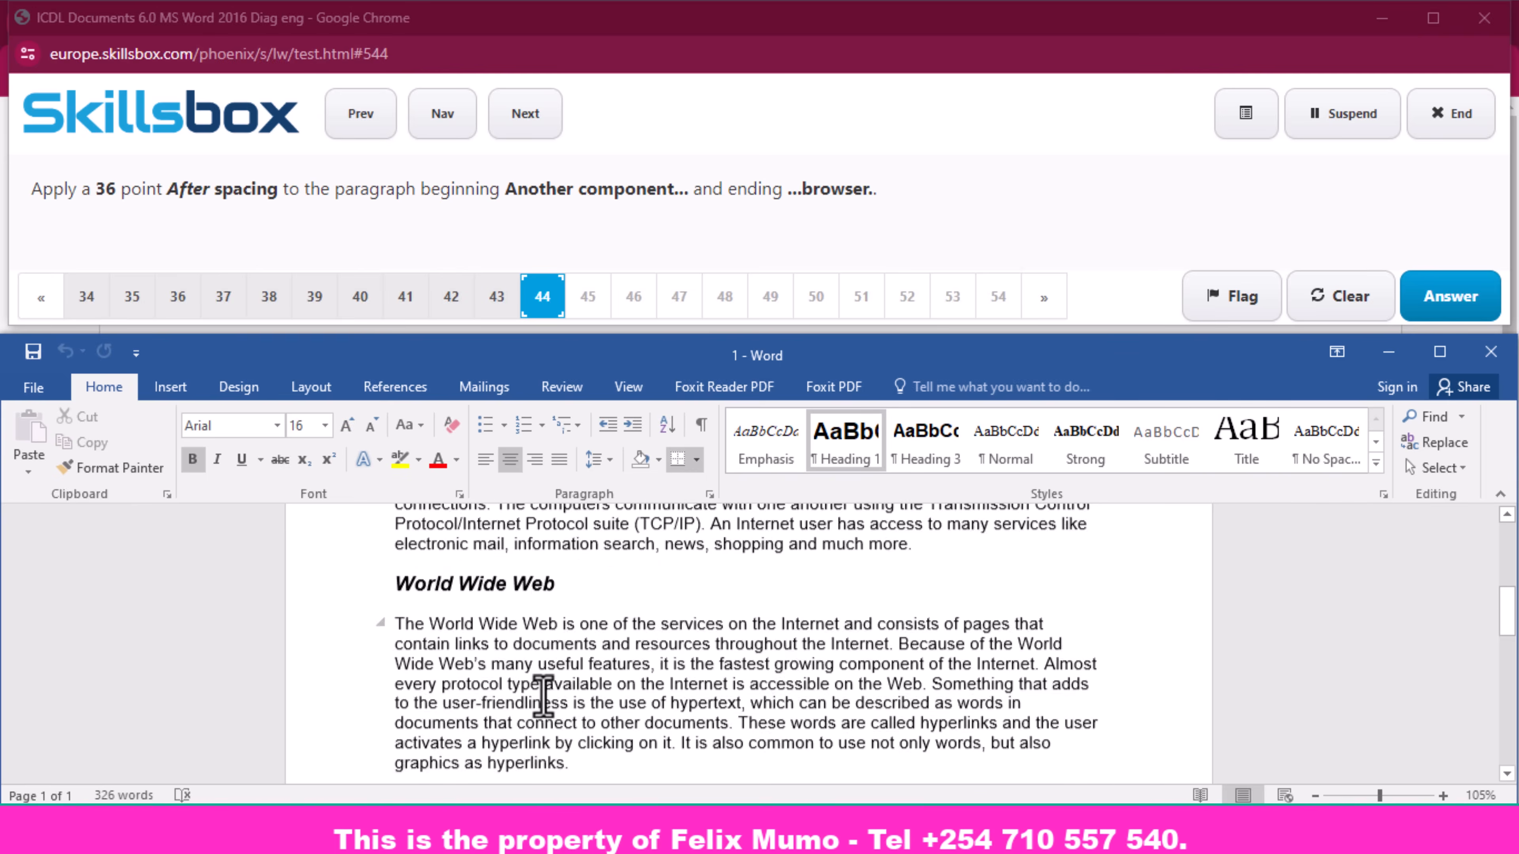
scroll(544, 694, down, 4)
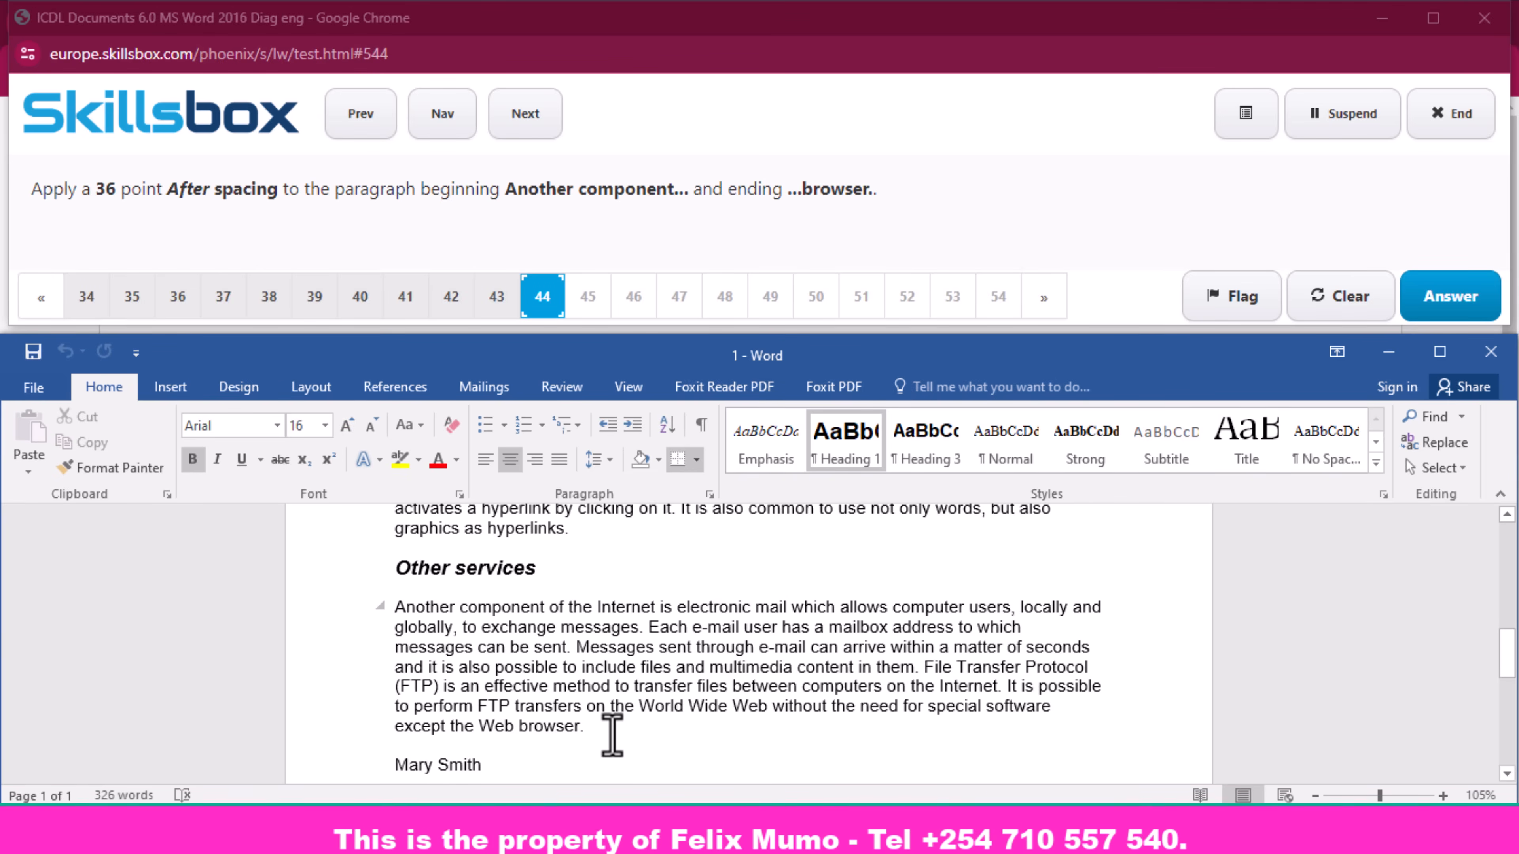
drag(612, 736, 387, 611)
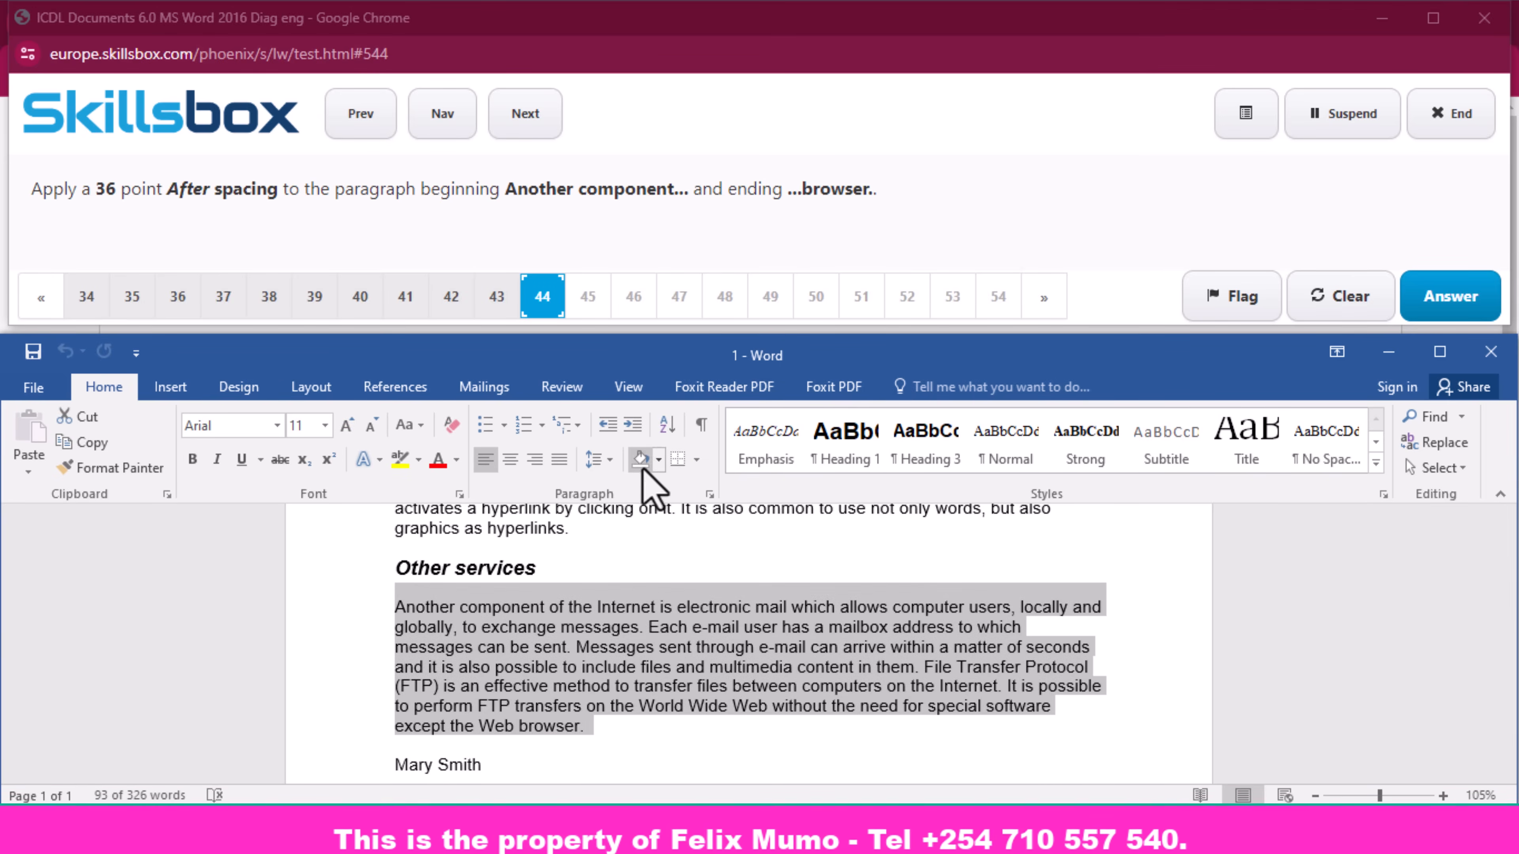
click(710, 495)
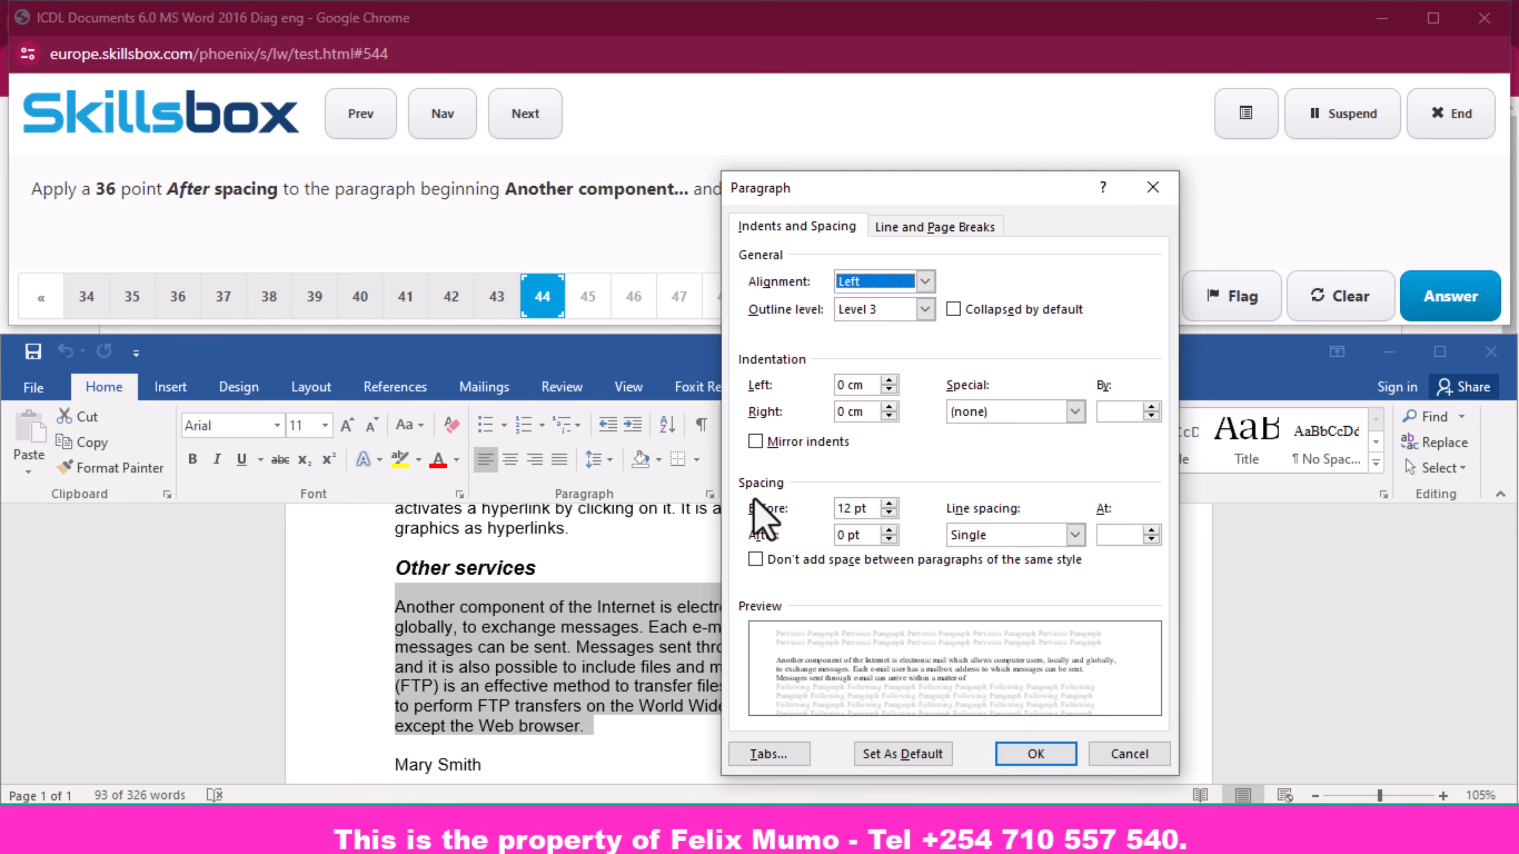
click(890, 531)
click(890, 531)
click(889, 530)
click(889, 531)
click(889, 531)
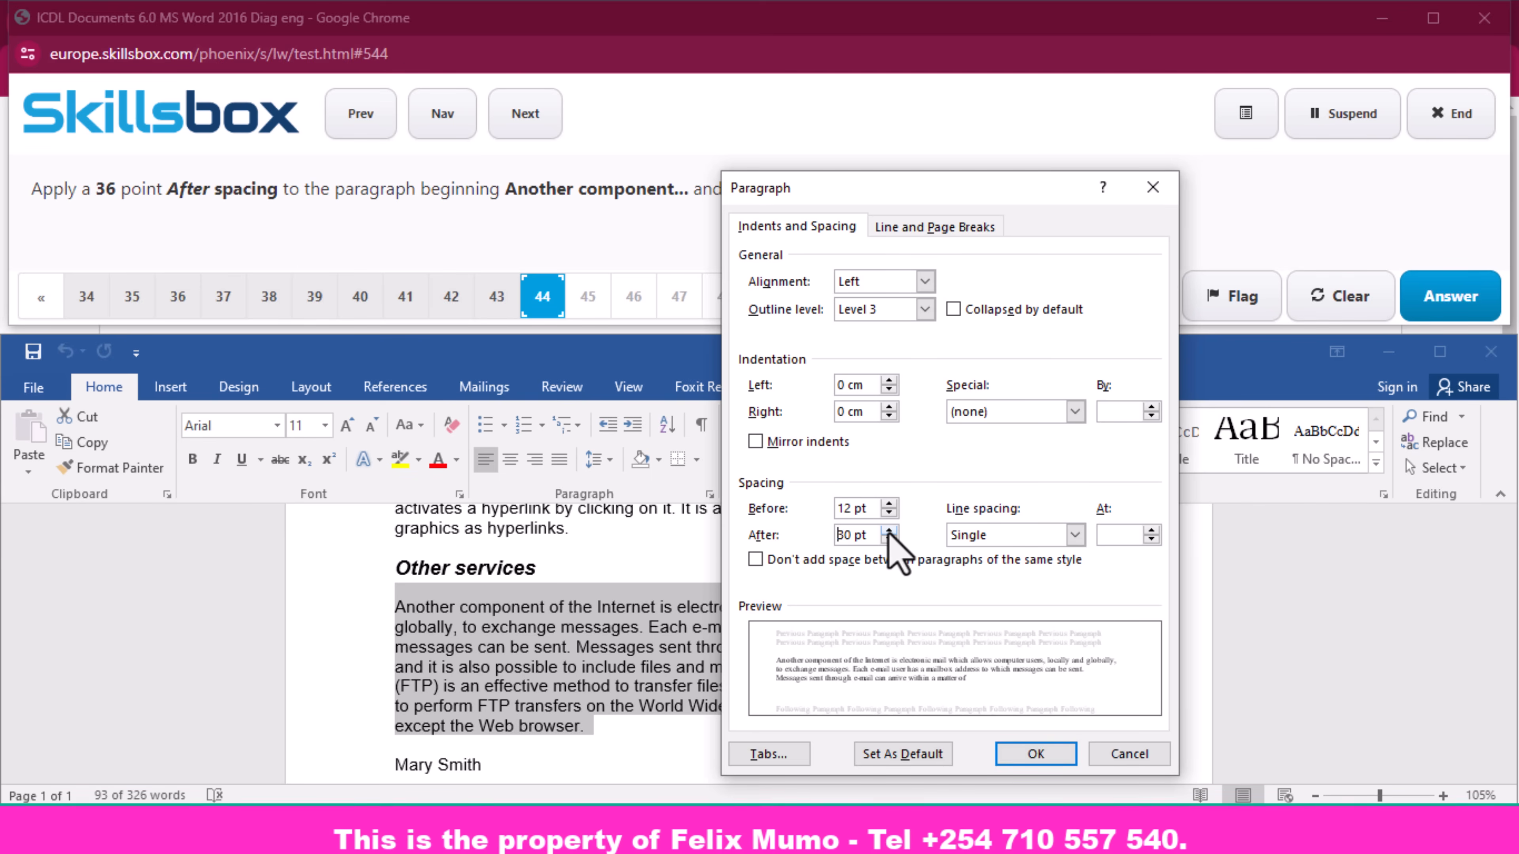
click(889, 530)
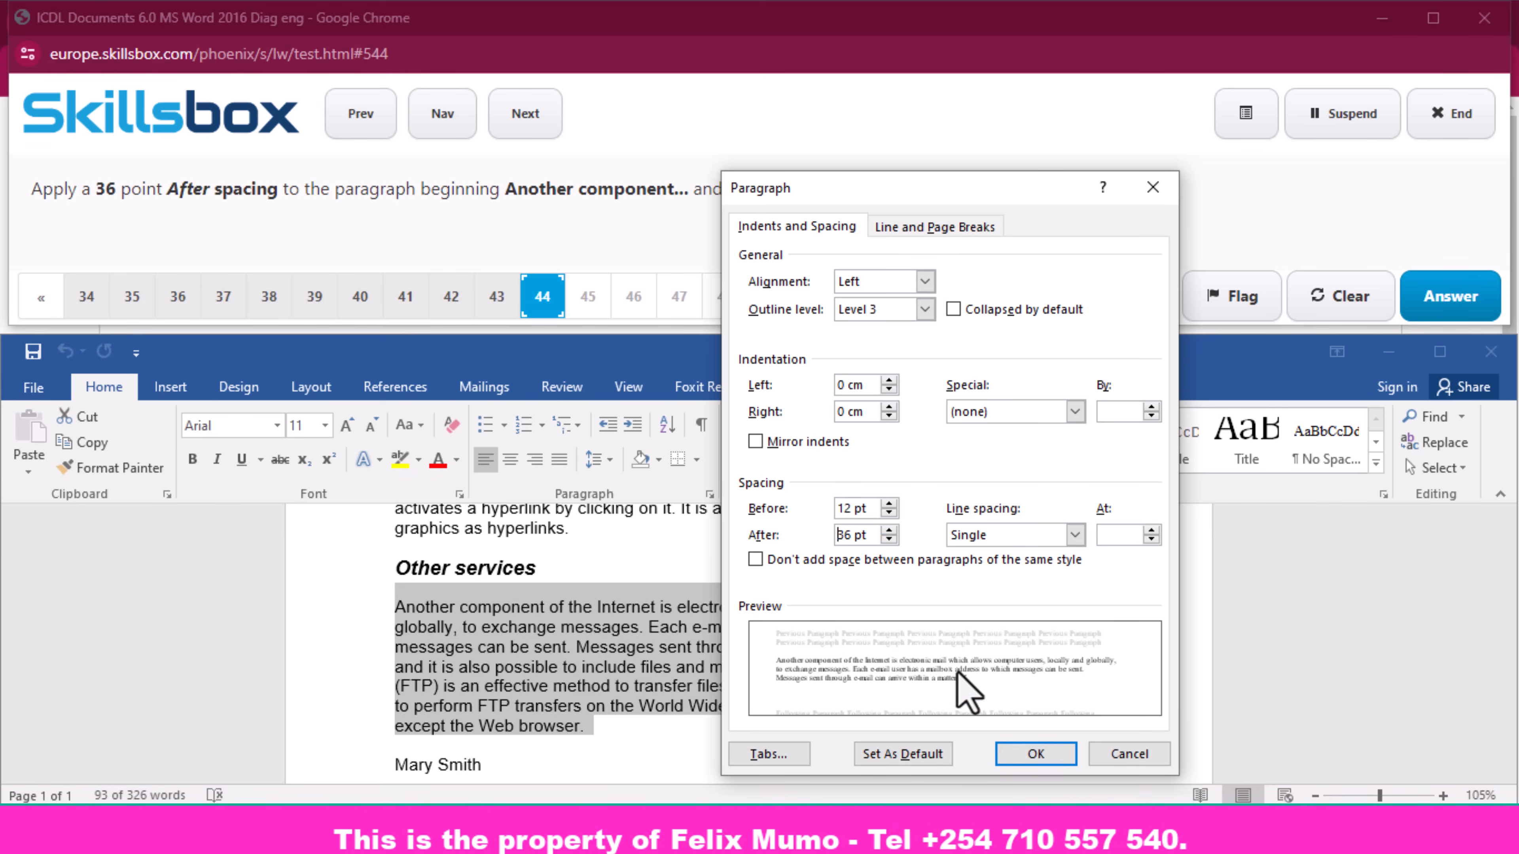
click(1036, 755)
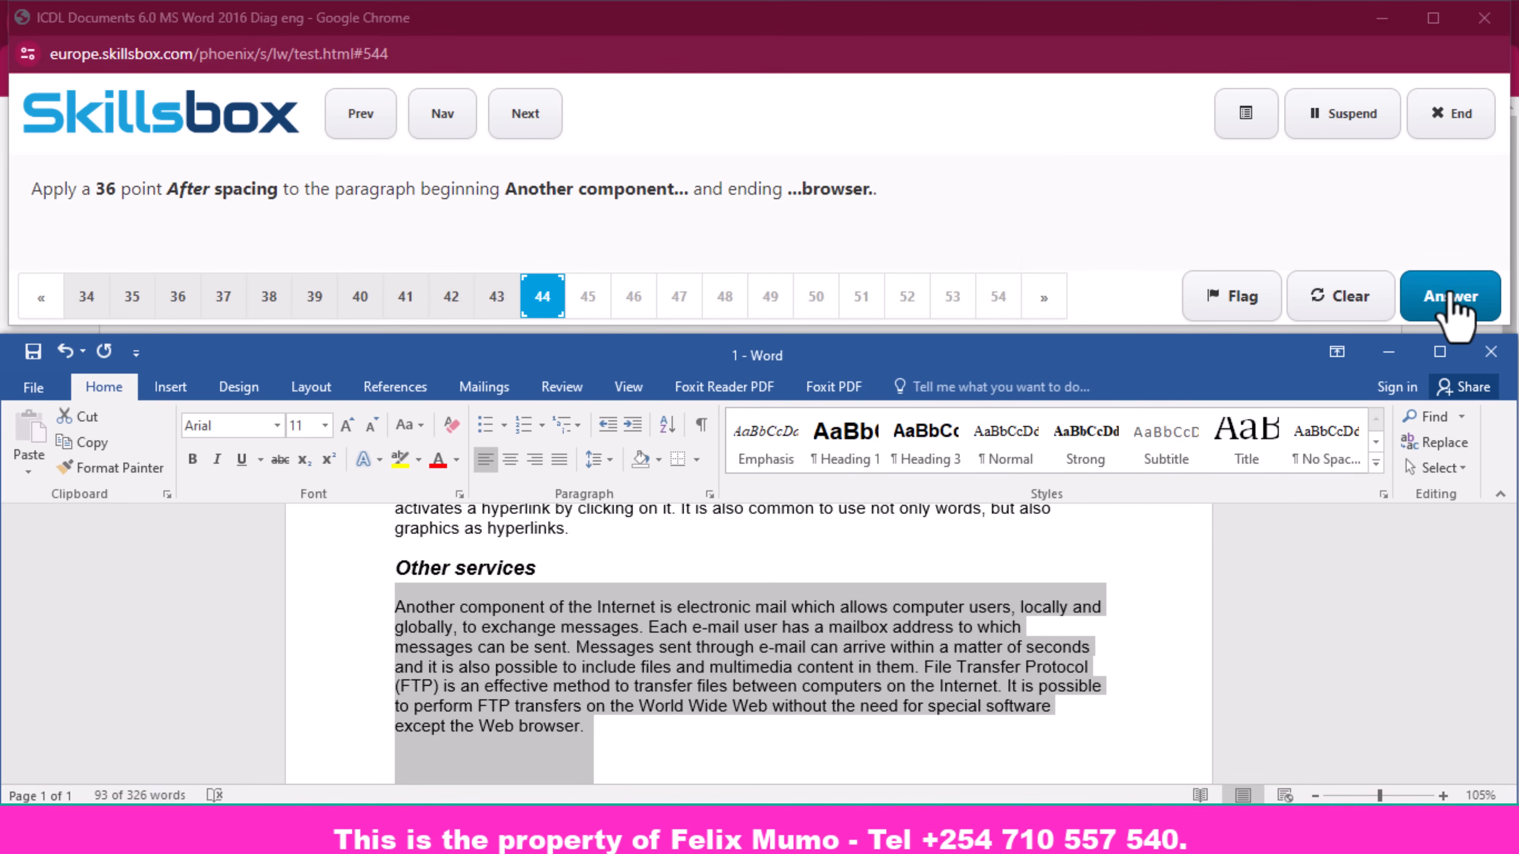
click(1454, 305)
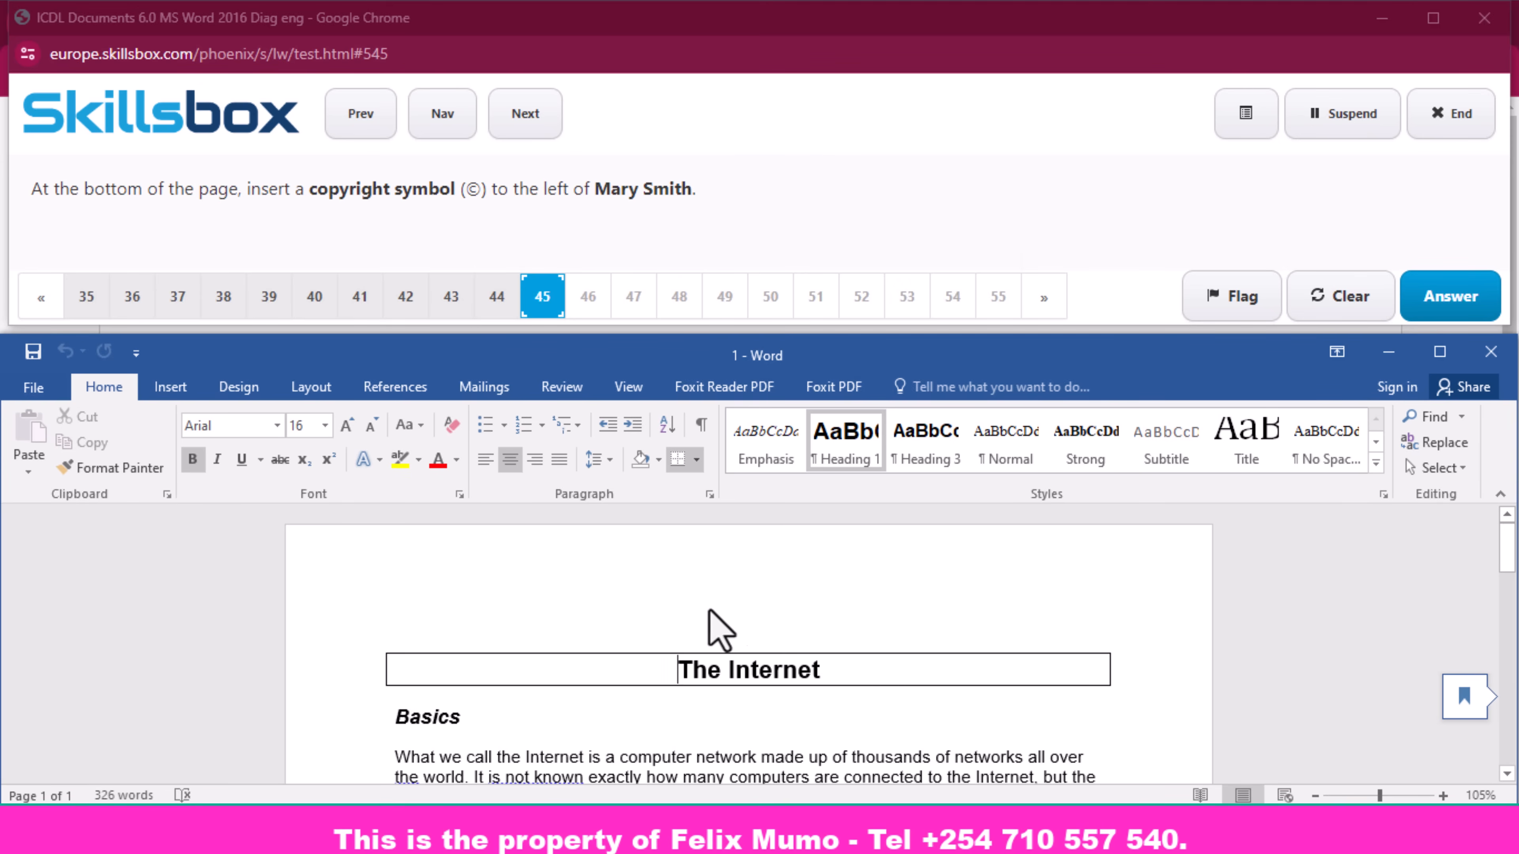
- Insert a copyright symbol (©) directly before the author's name at the bottom of the page and submit the answer
scroll(699, 628, down, 4)
scroll(701, 636, down, 12)
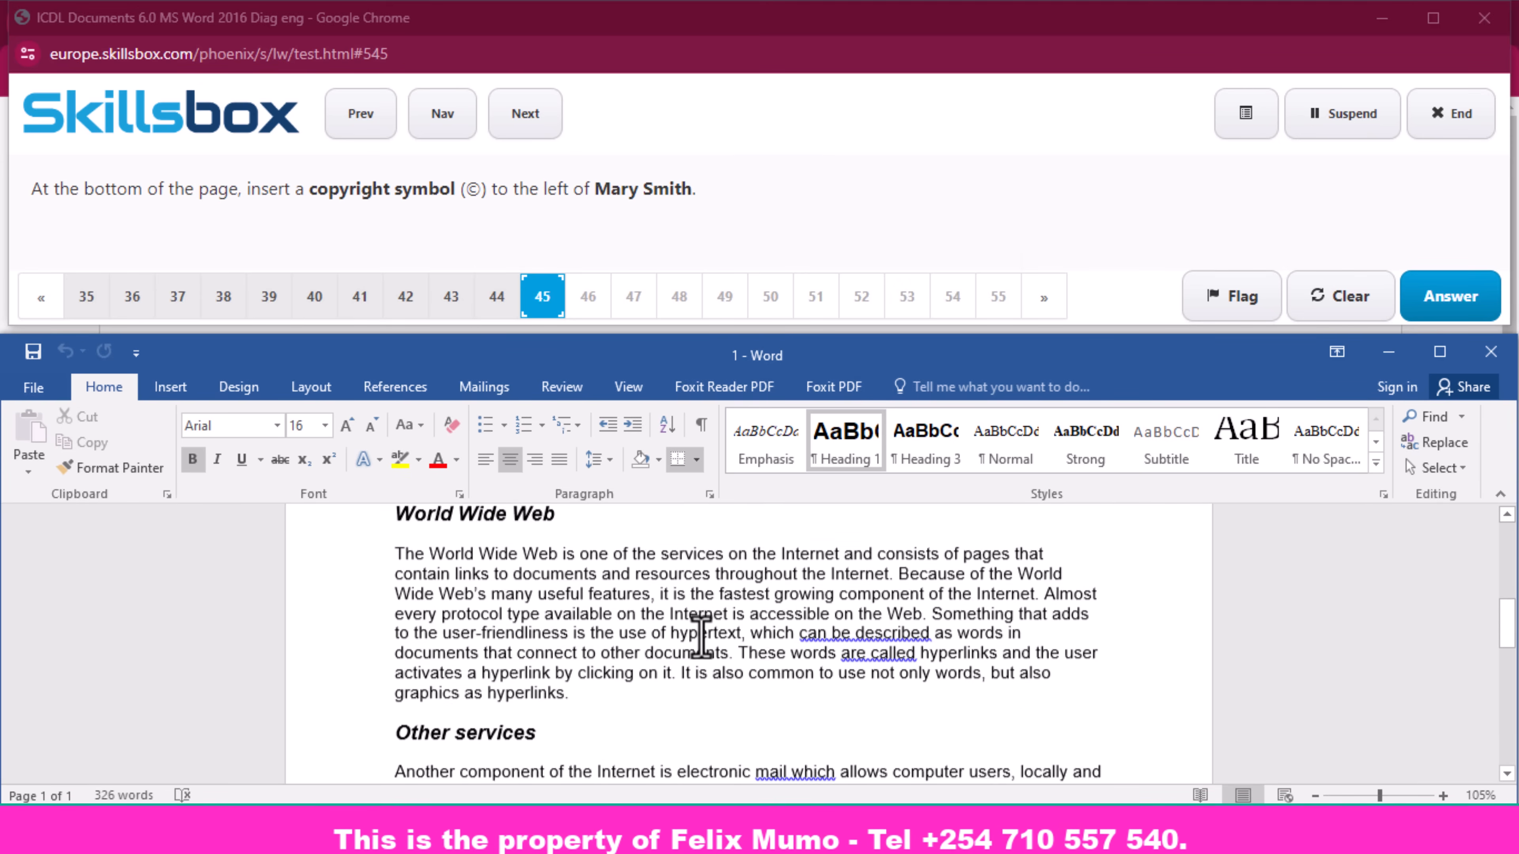
scroll(515, 616, up, 3)
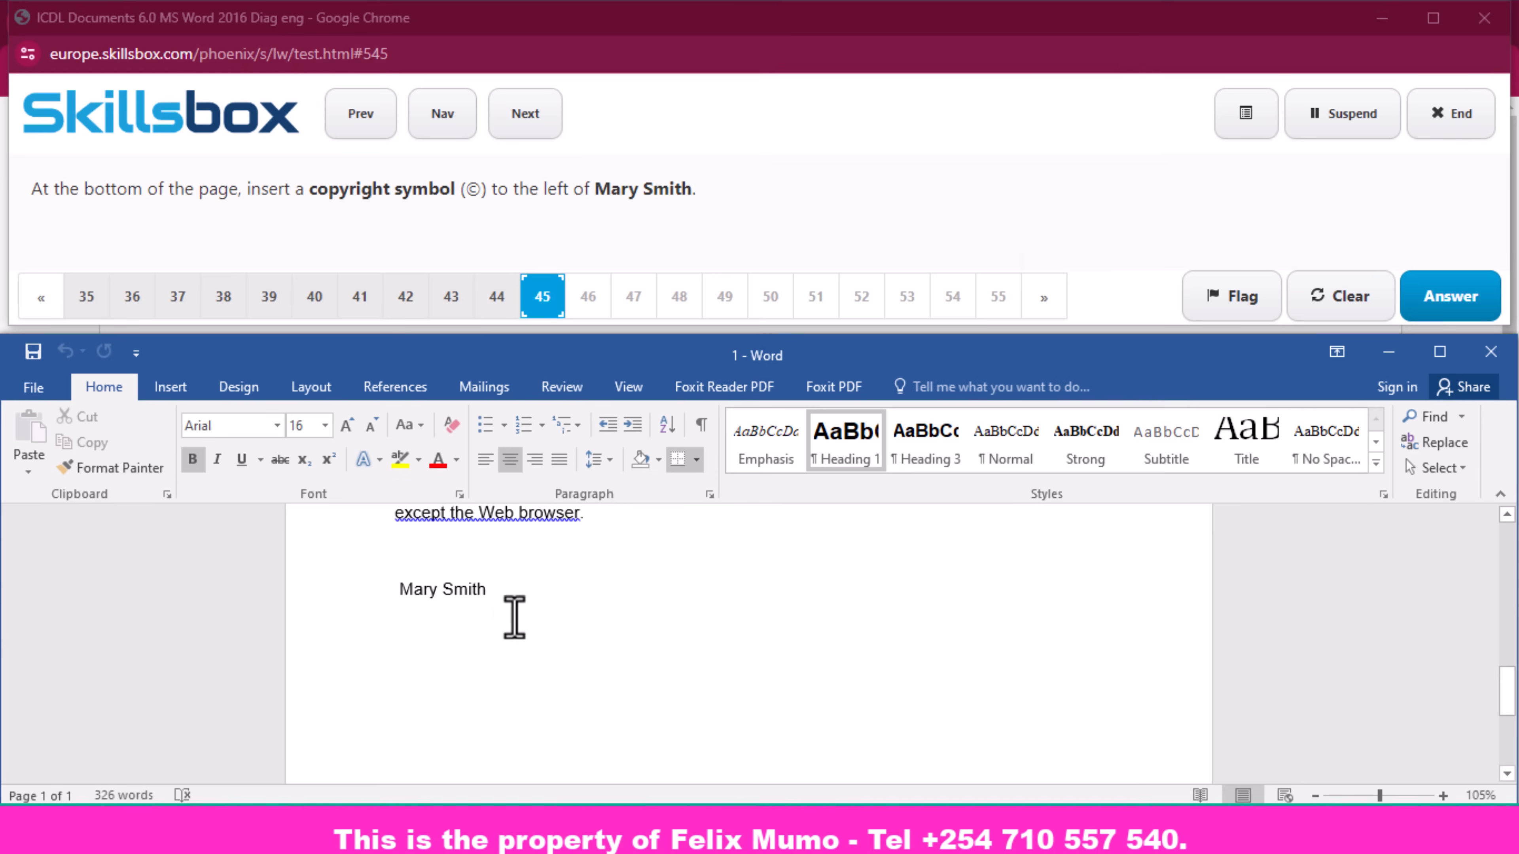
click(397, 592)
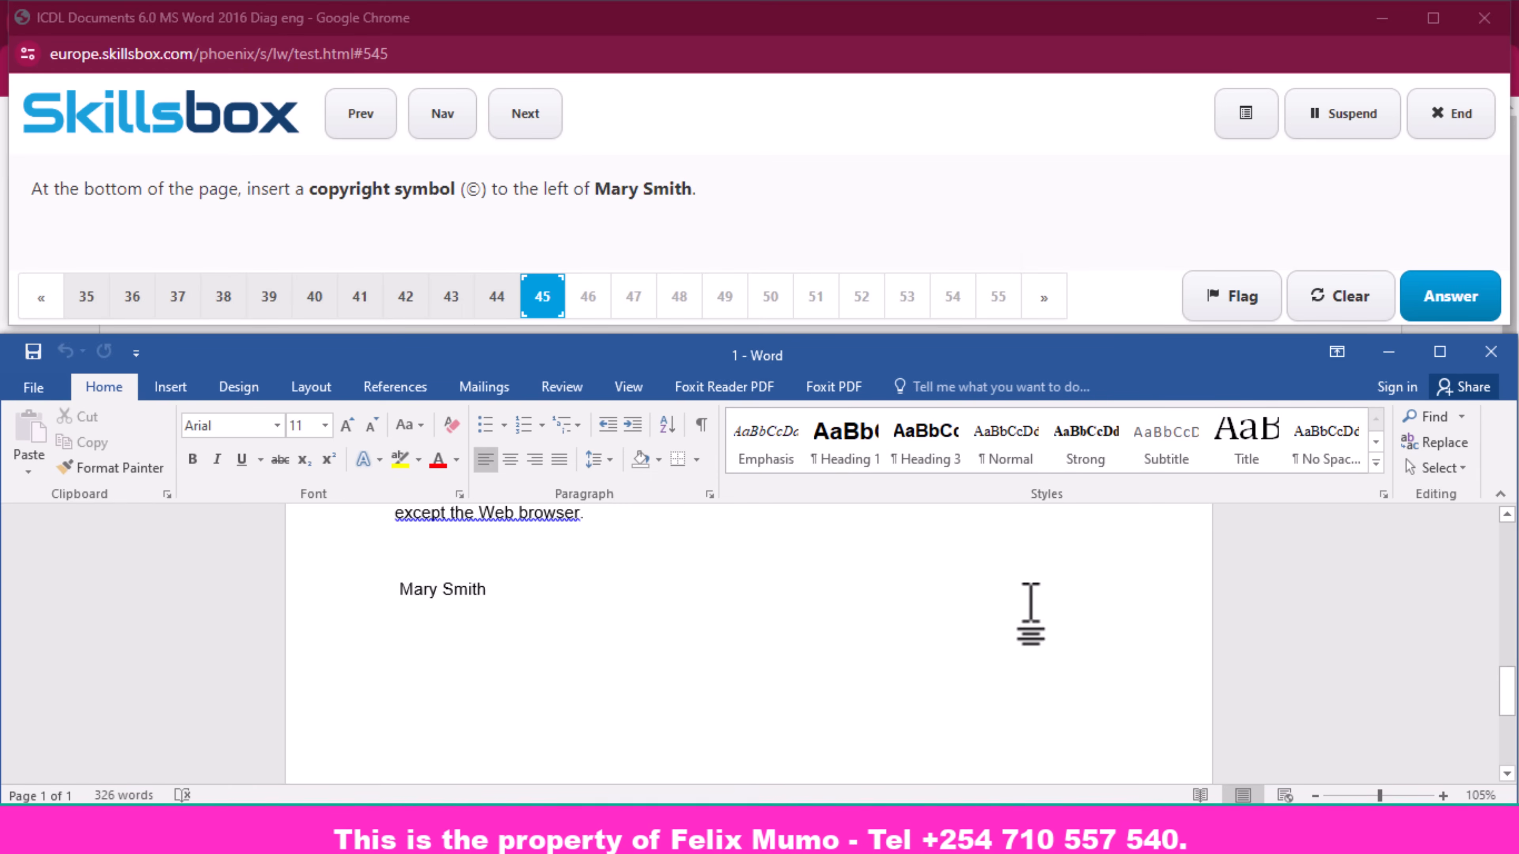
click(173, 387)
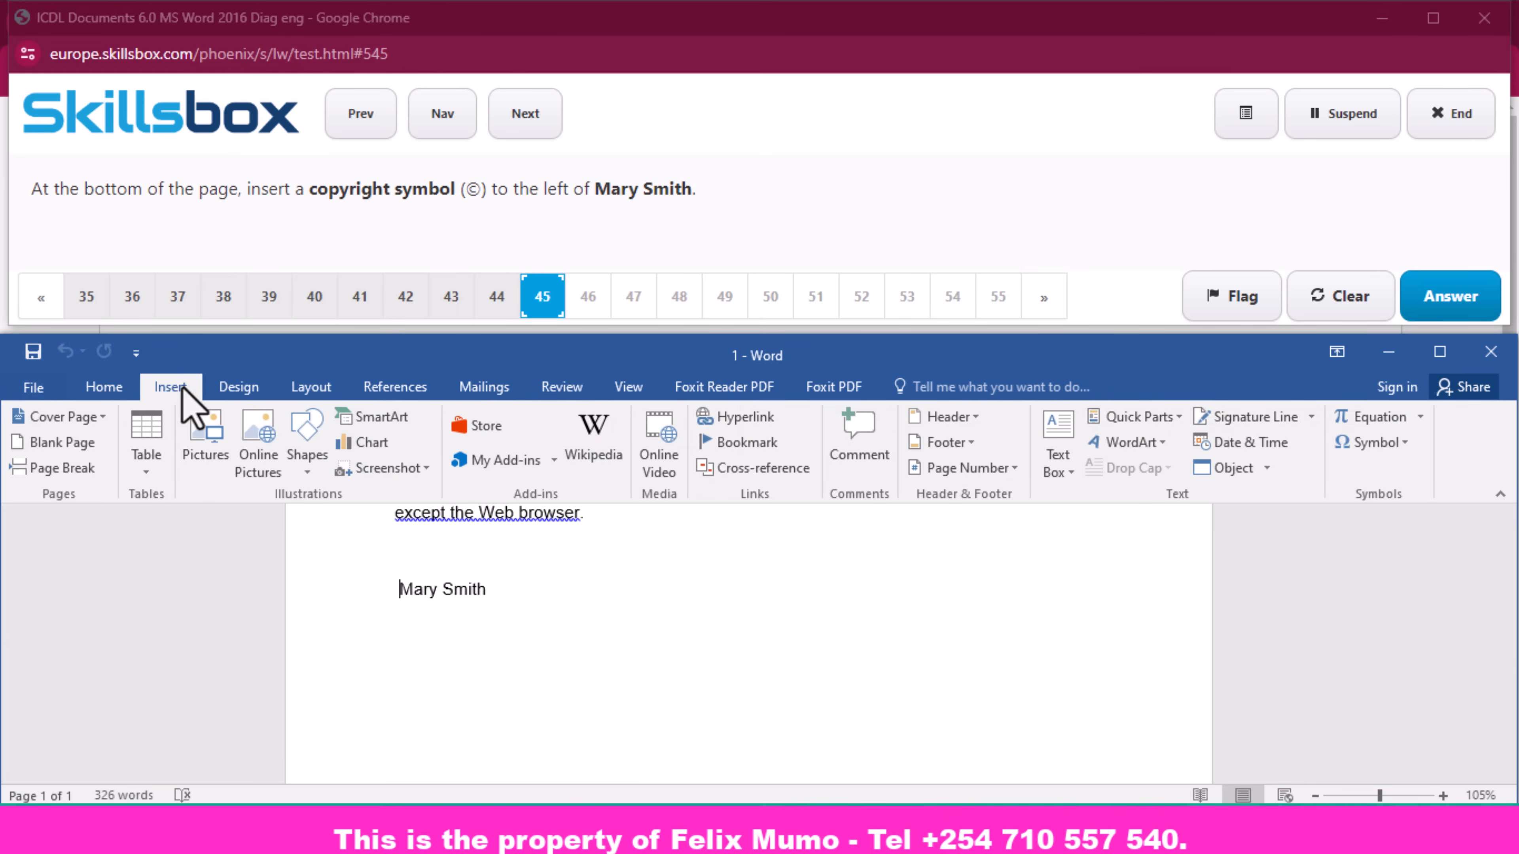
click(1373, 443)
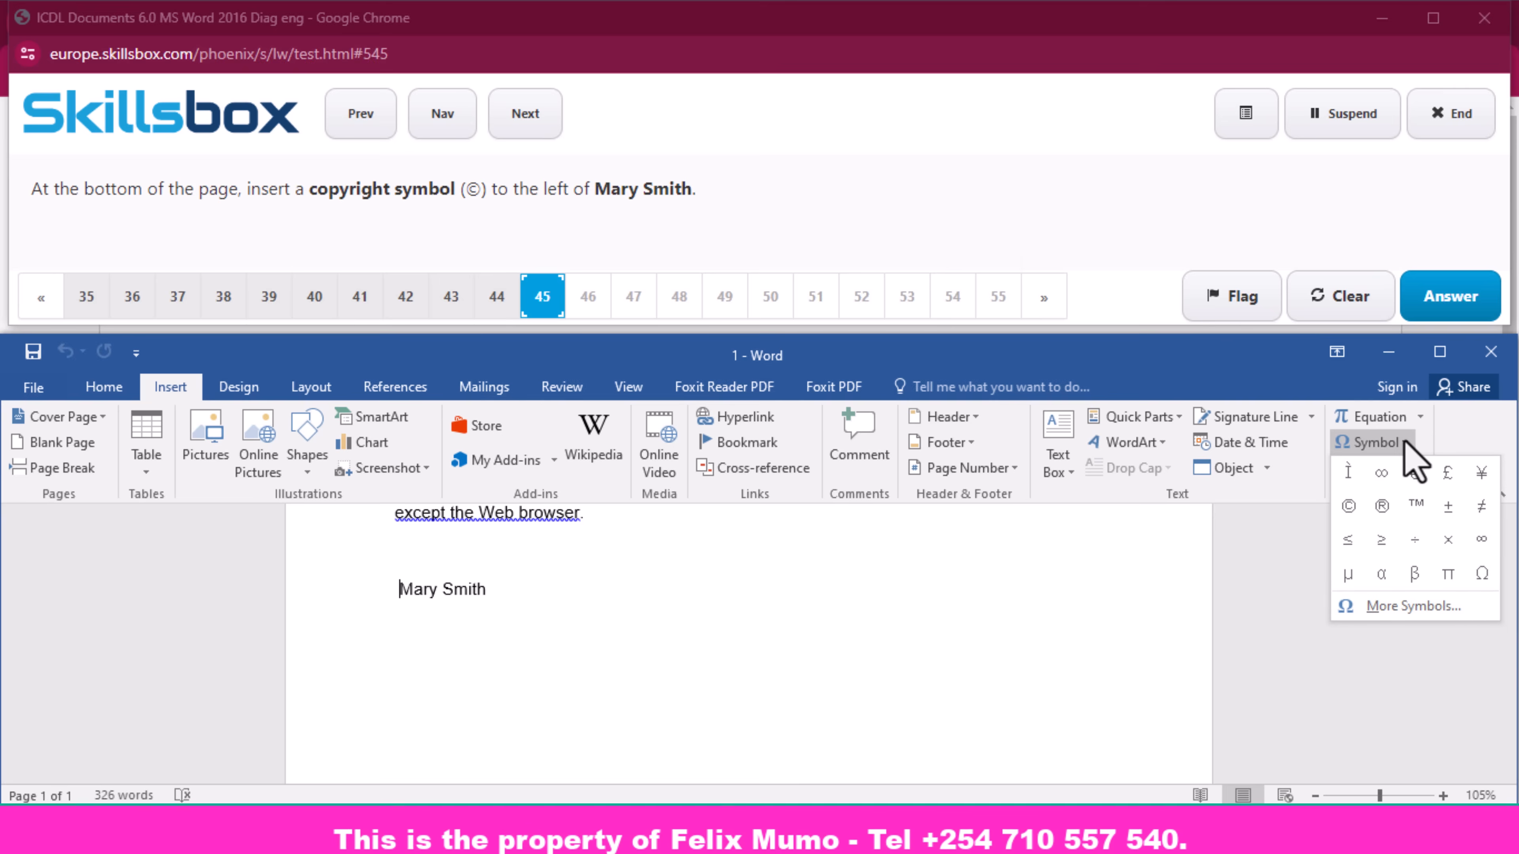
click(1348, 507)
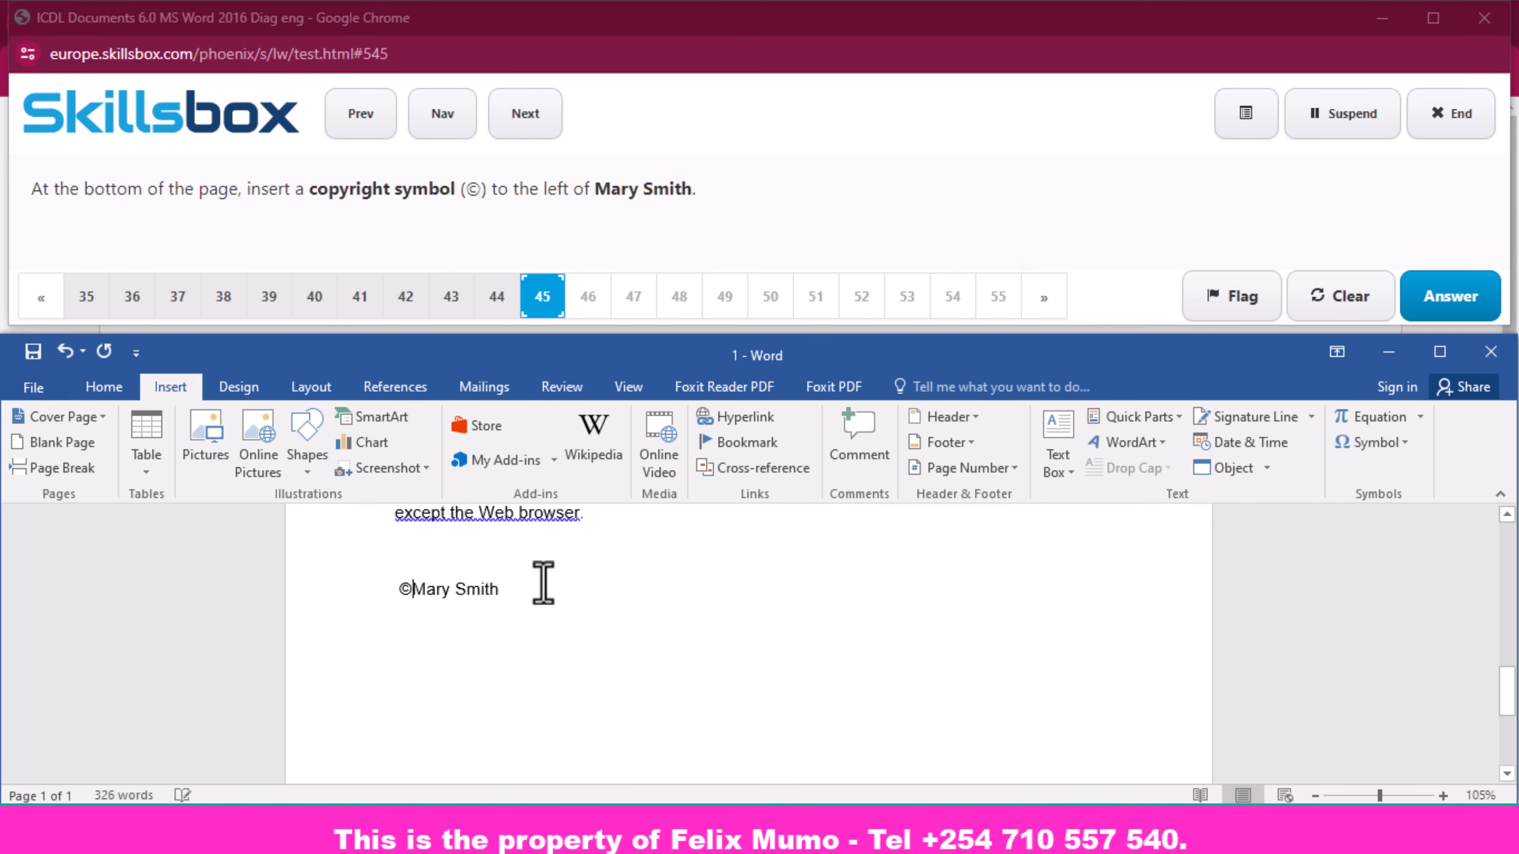
click(1477, 304)
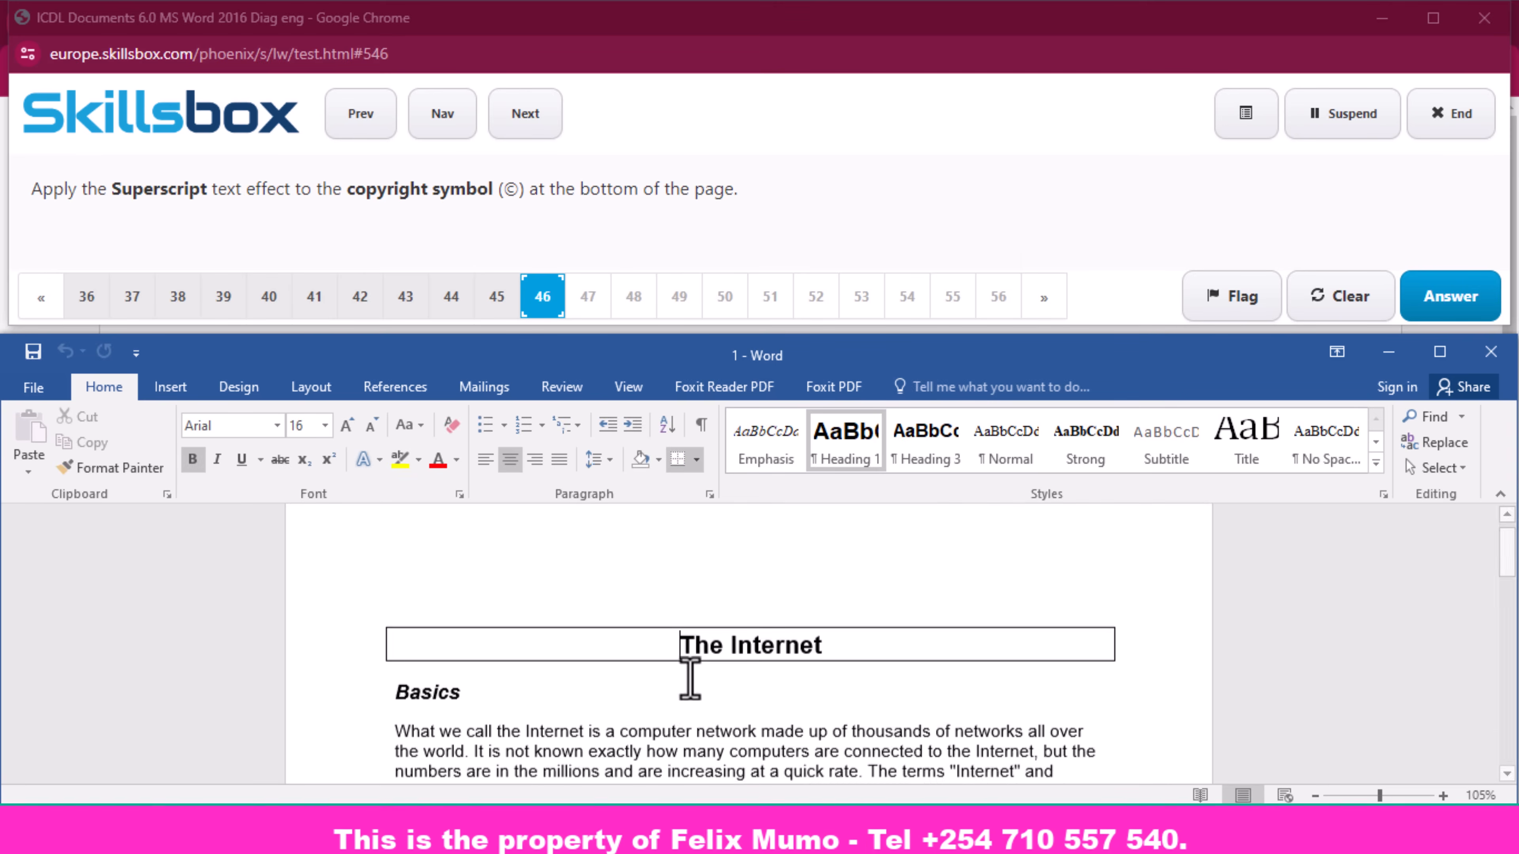
- Apply Superscript to the copyright symbol before the author's name at the bottom of the page and submit the answer
scroll(688, 679, down, 15)
scroll(527, 695, down, 1)
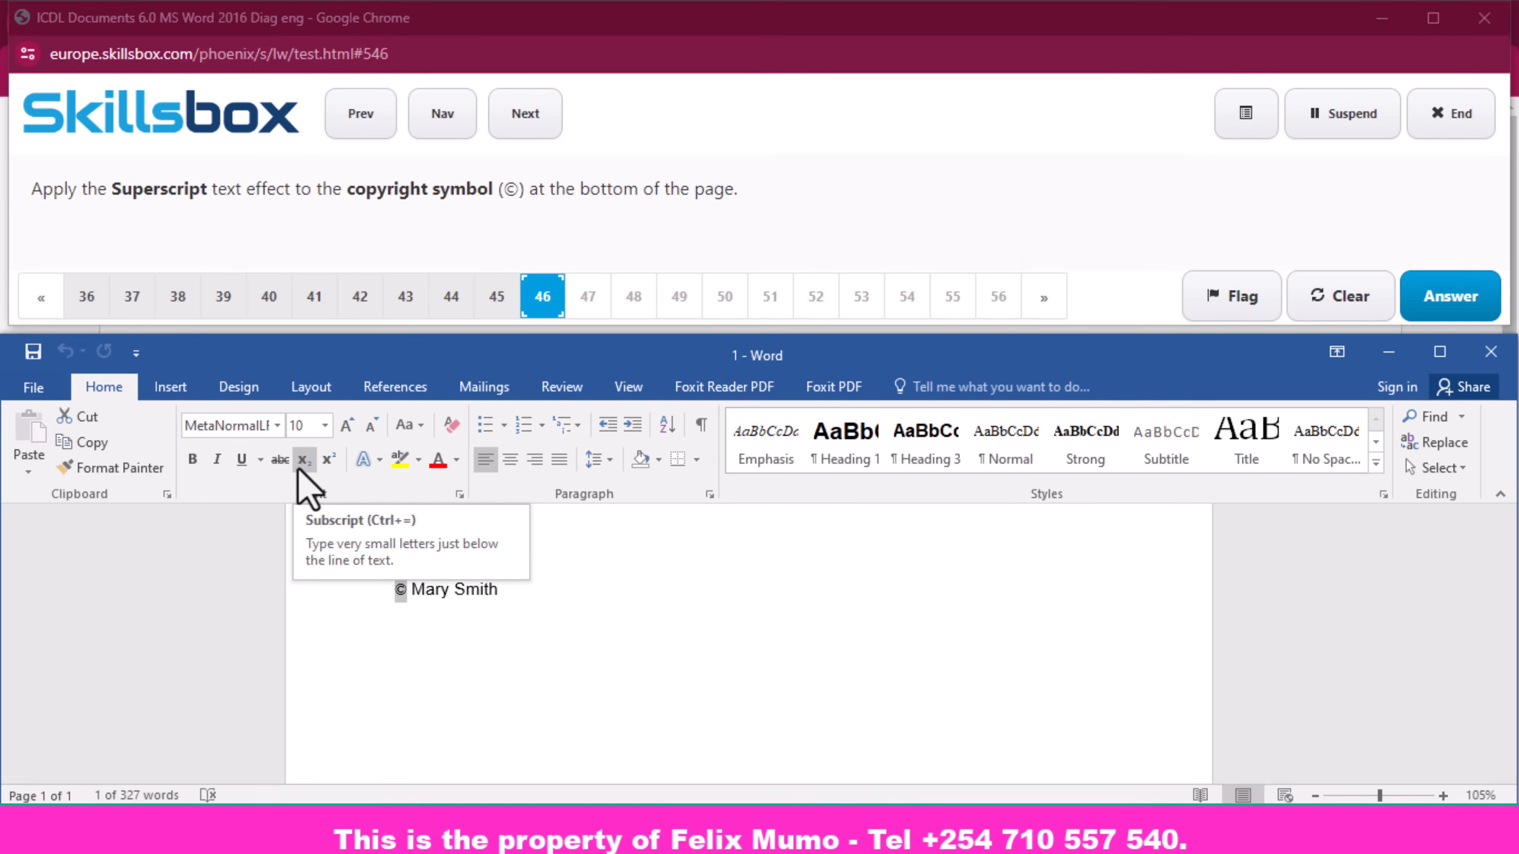
click(329, 461)
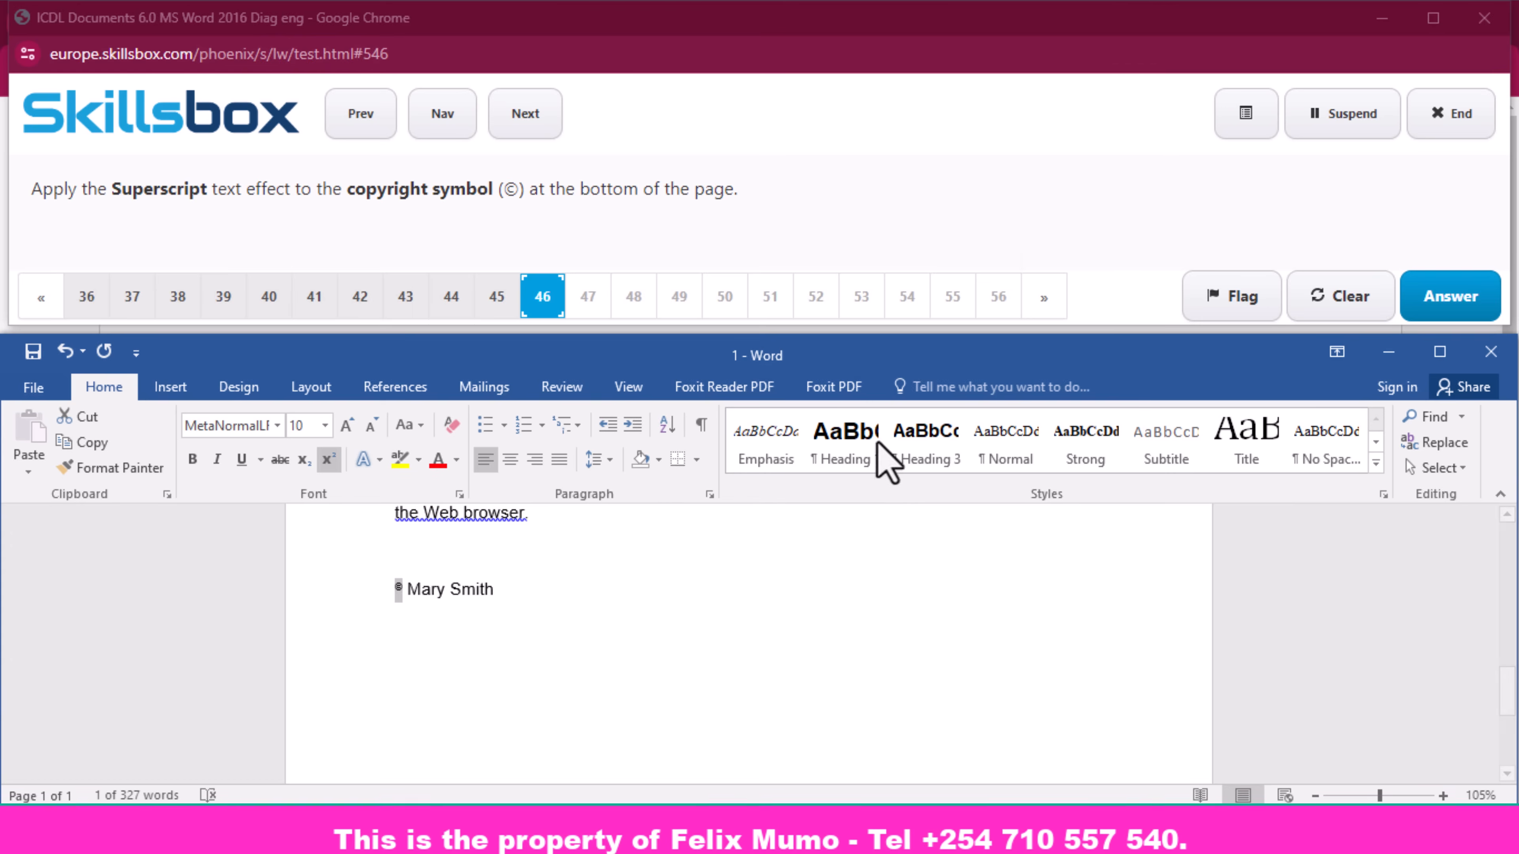
click(1452, 305)
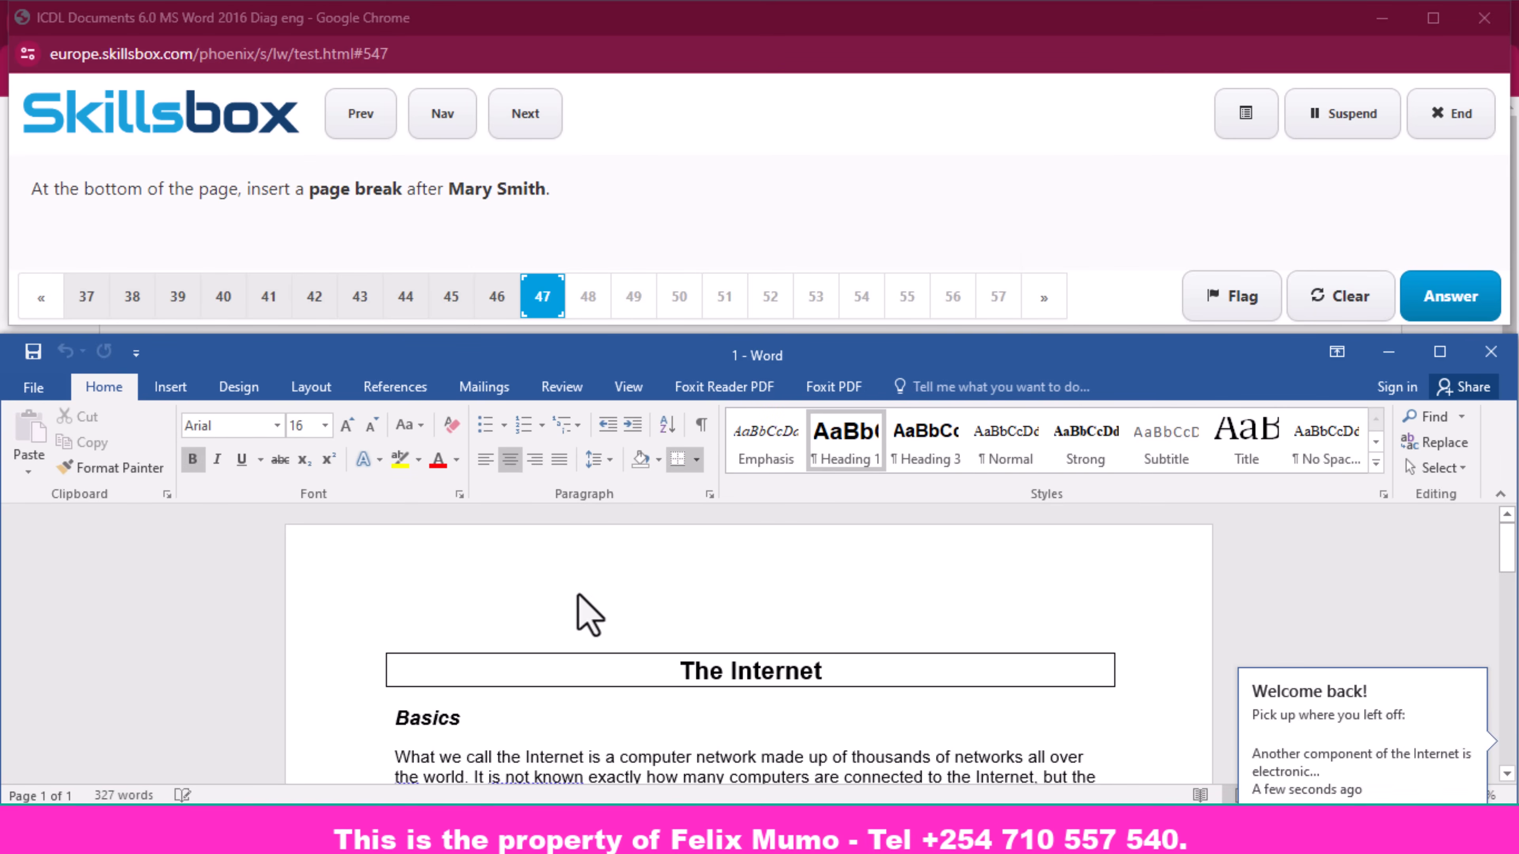
- Insert a page break after the author's name at the bottom of the page and submit the answer
scroll(584, 613, down, 3)
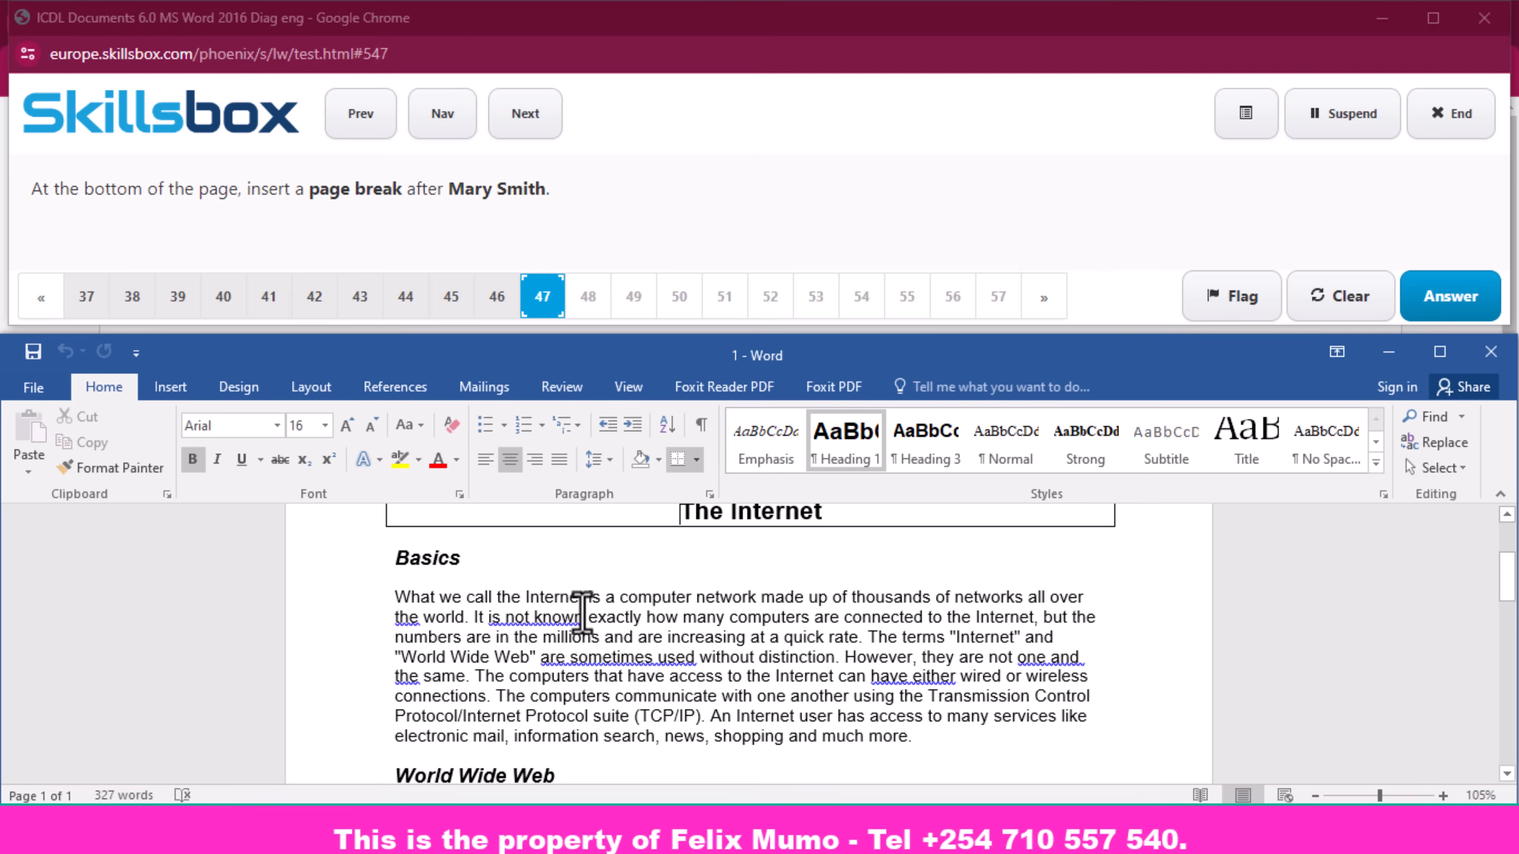
scroll(583, 613, down, 6)
scroll(585, 616, up, 1)
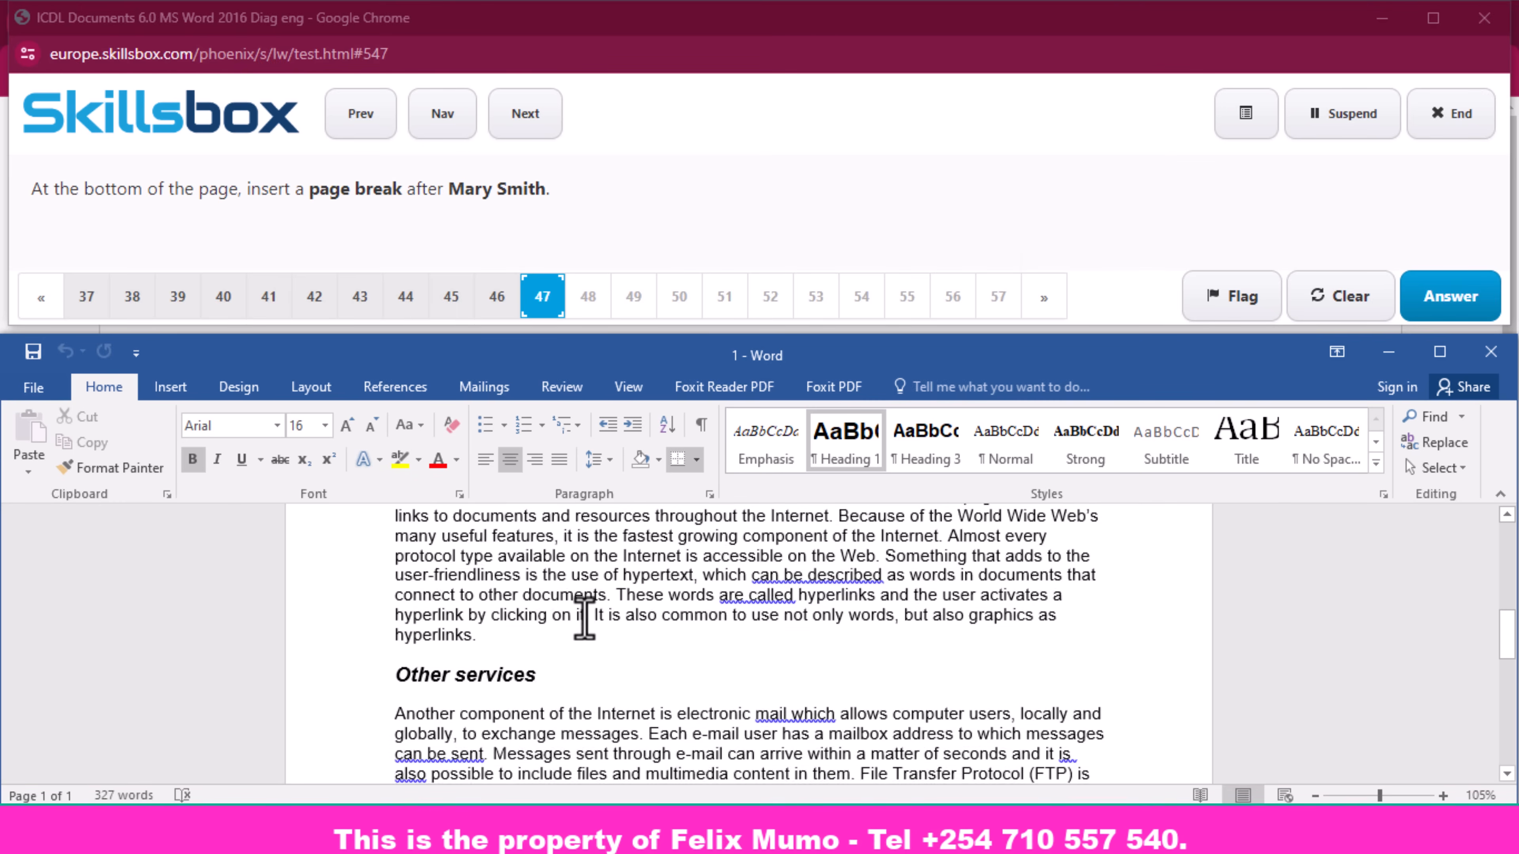
scroll(585, 616, down, 6)
scroll(547, 569, up, 1)
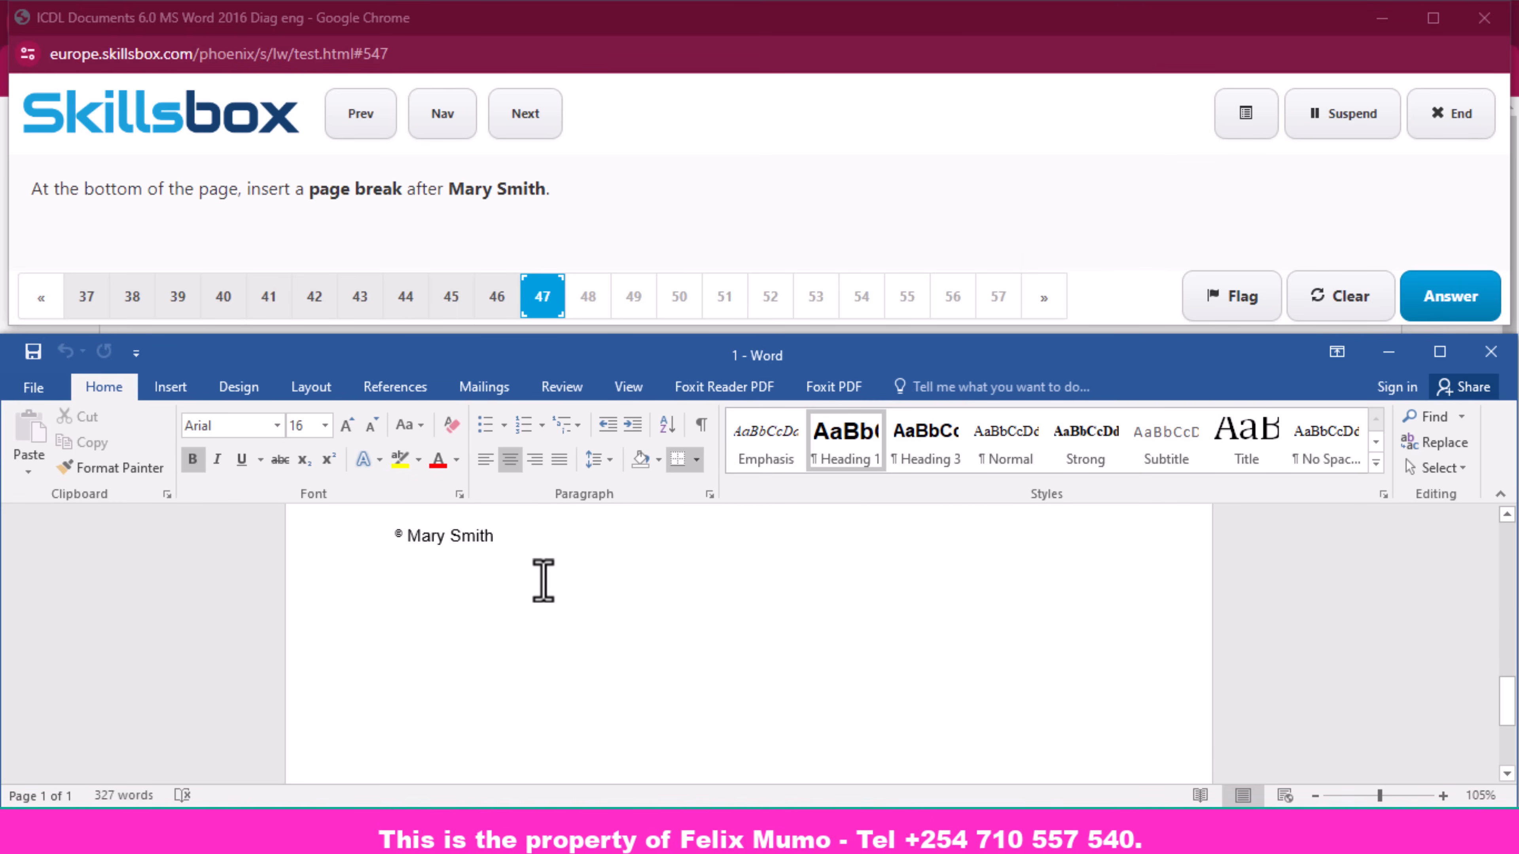
click(544, 540)
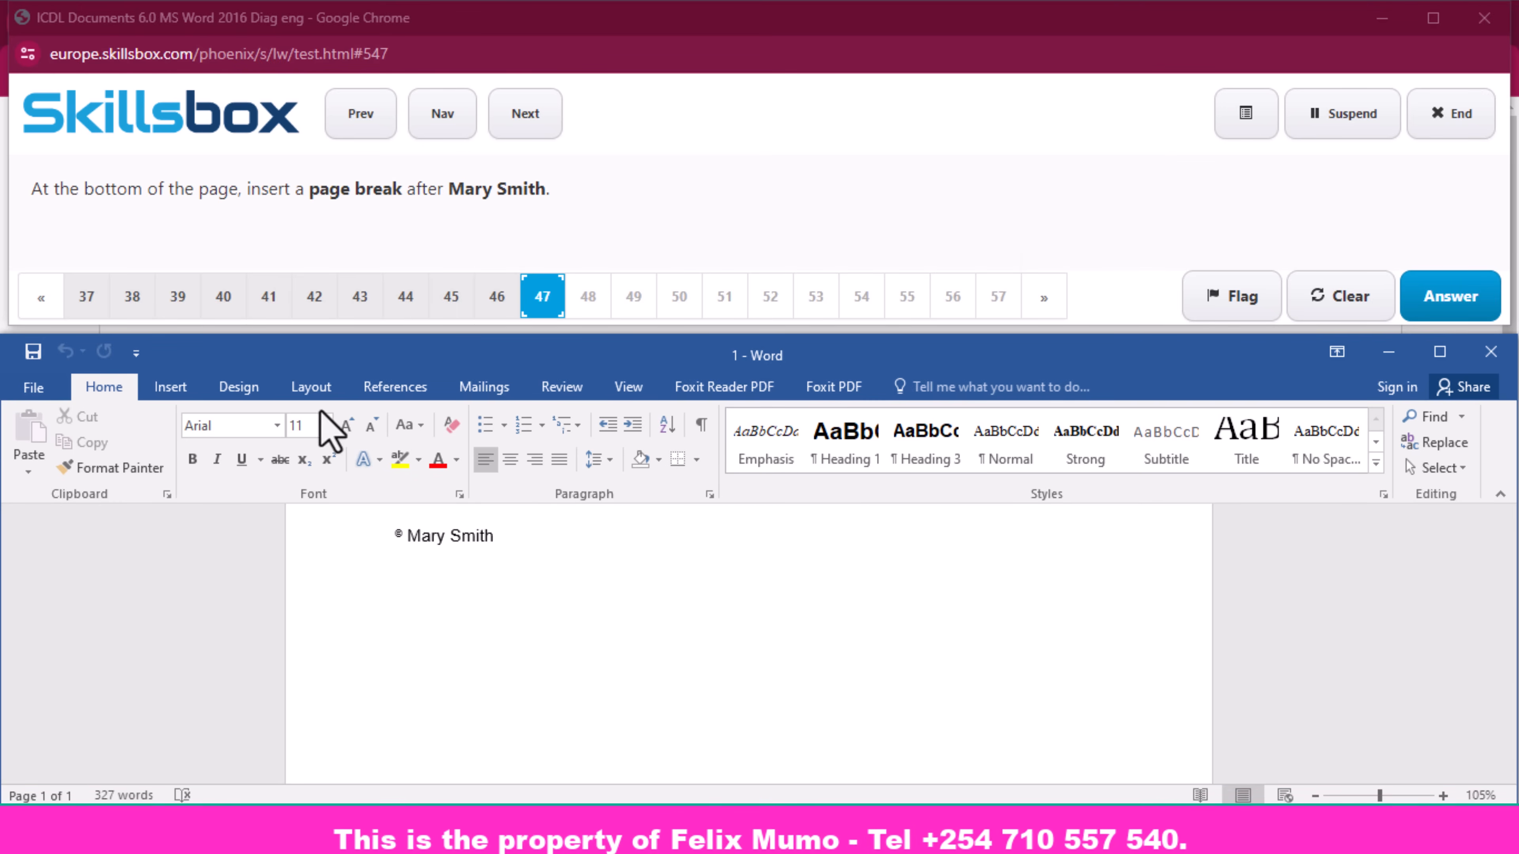
click(174, 389)
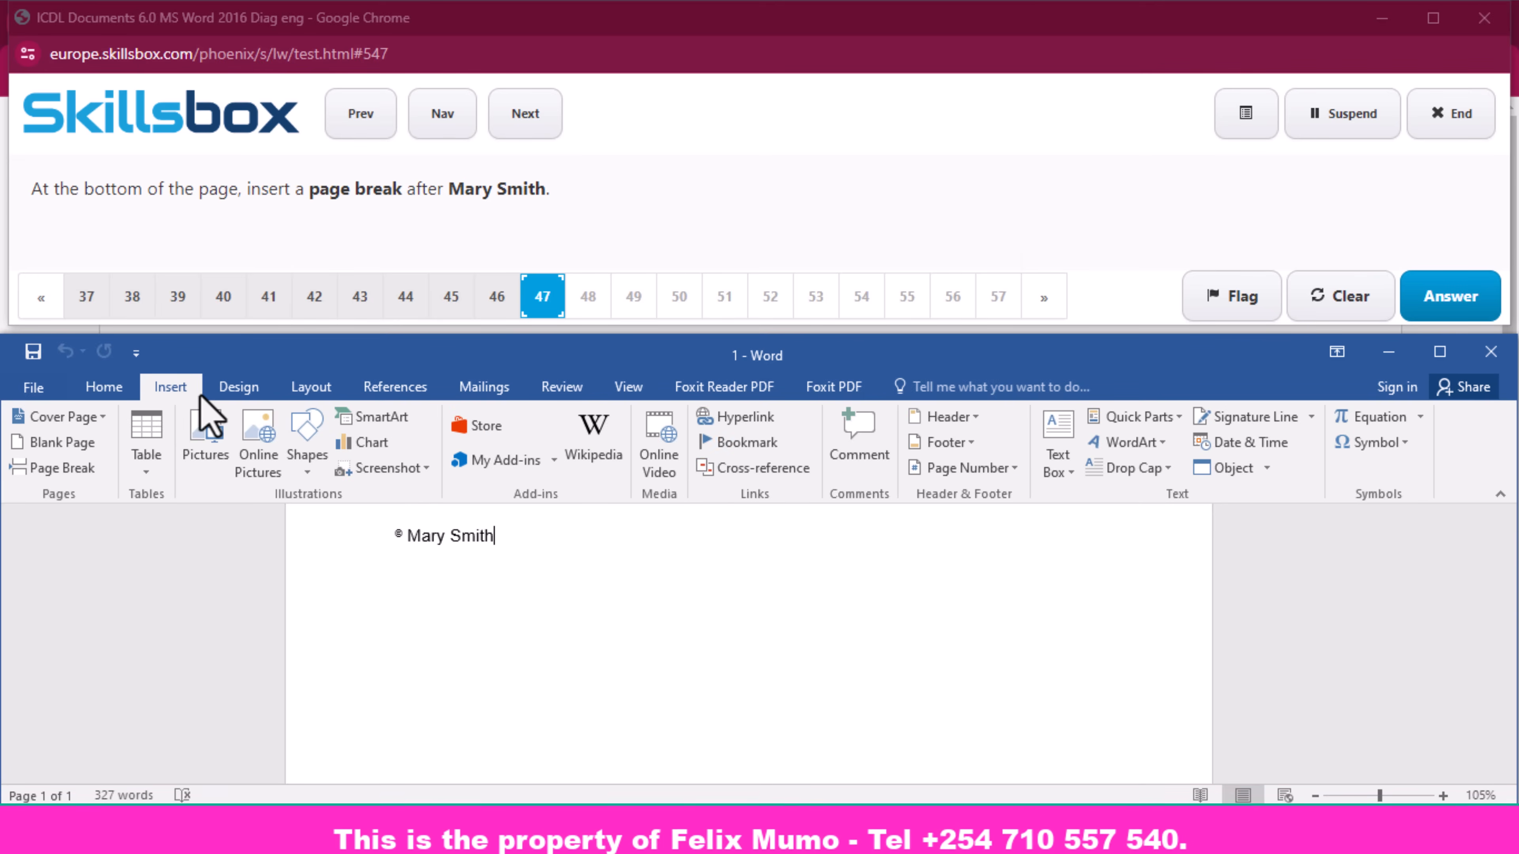
click(62, 468)
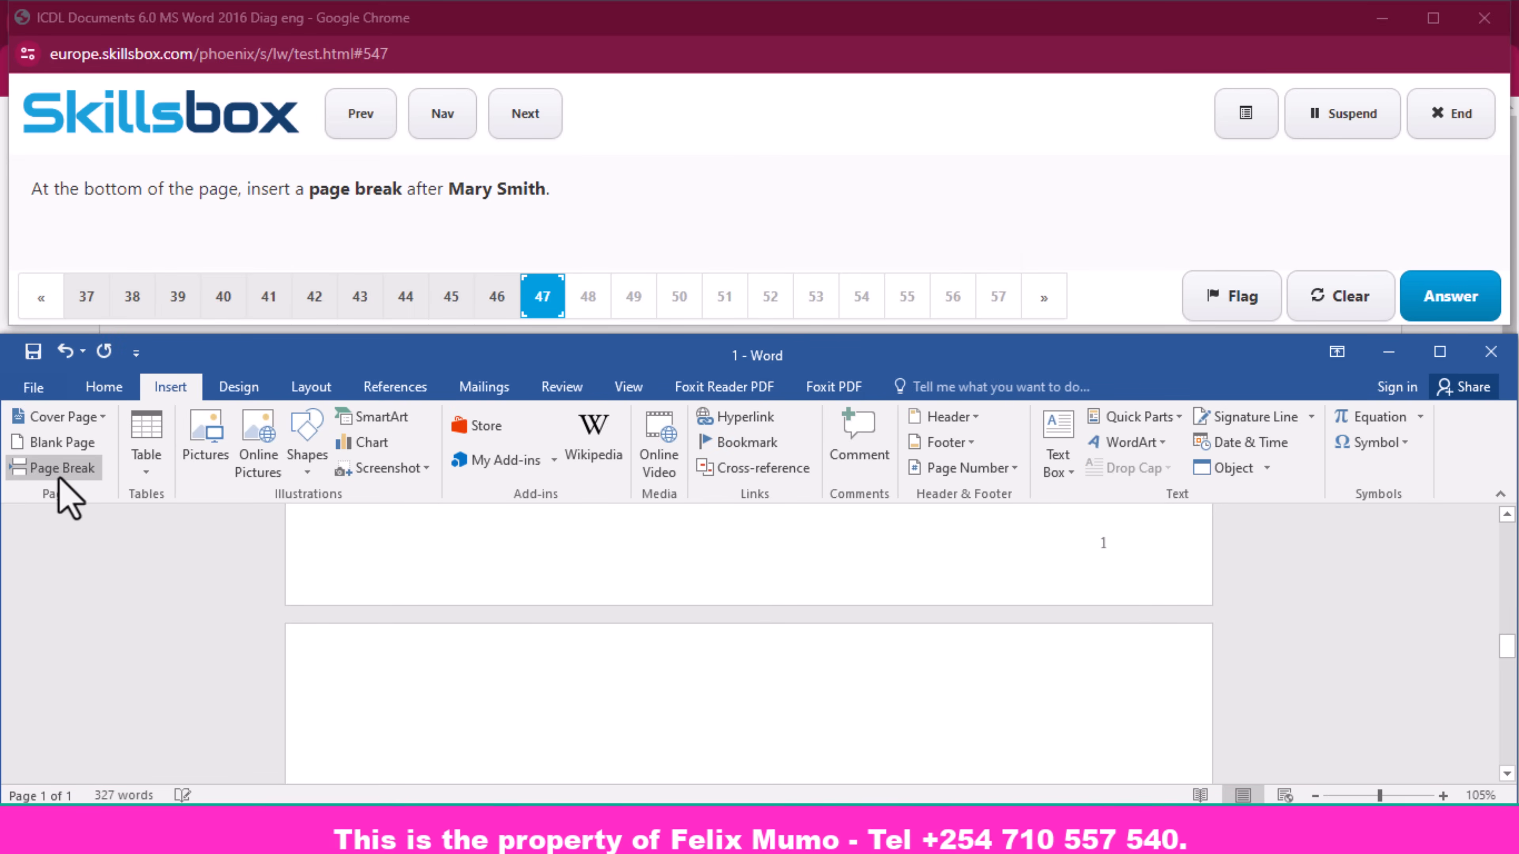
scroll(686, 725, up, 5)
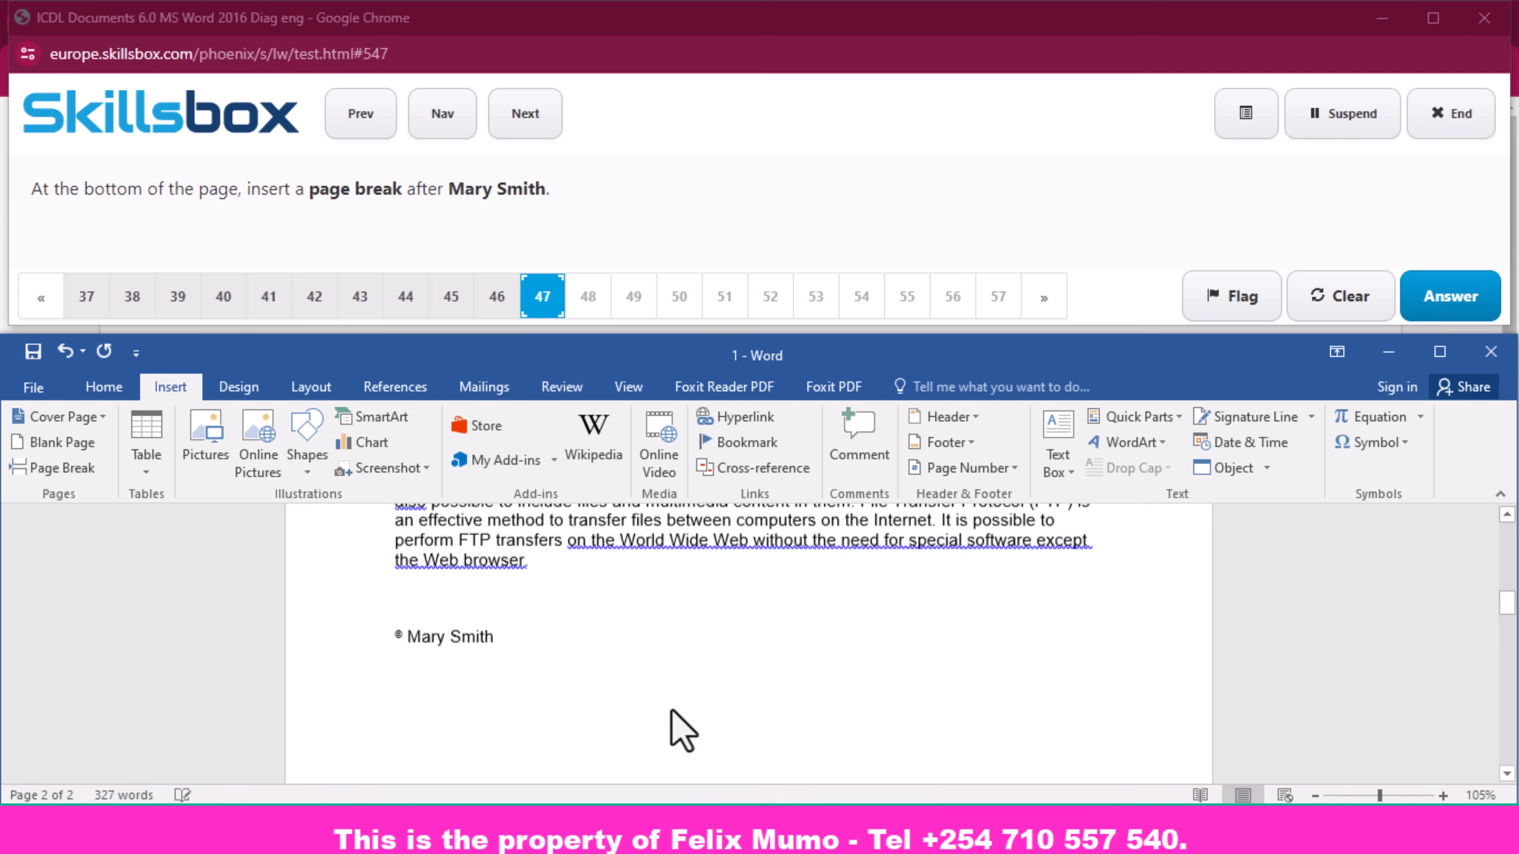
scroll(682, 724, down, 3)
scroll(681, 724, down, 3)
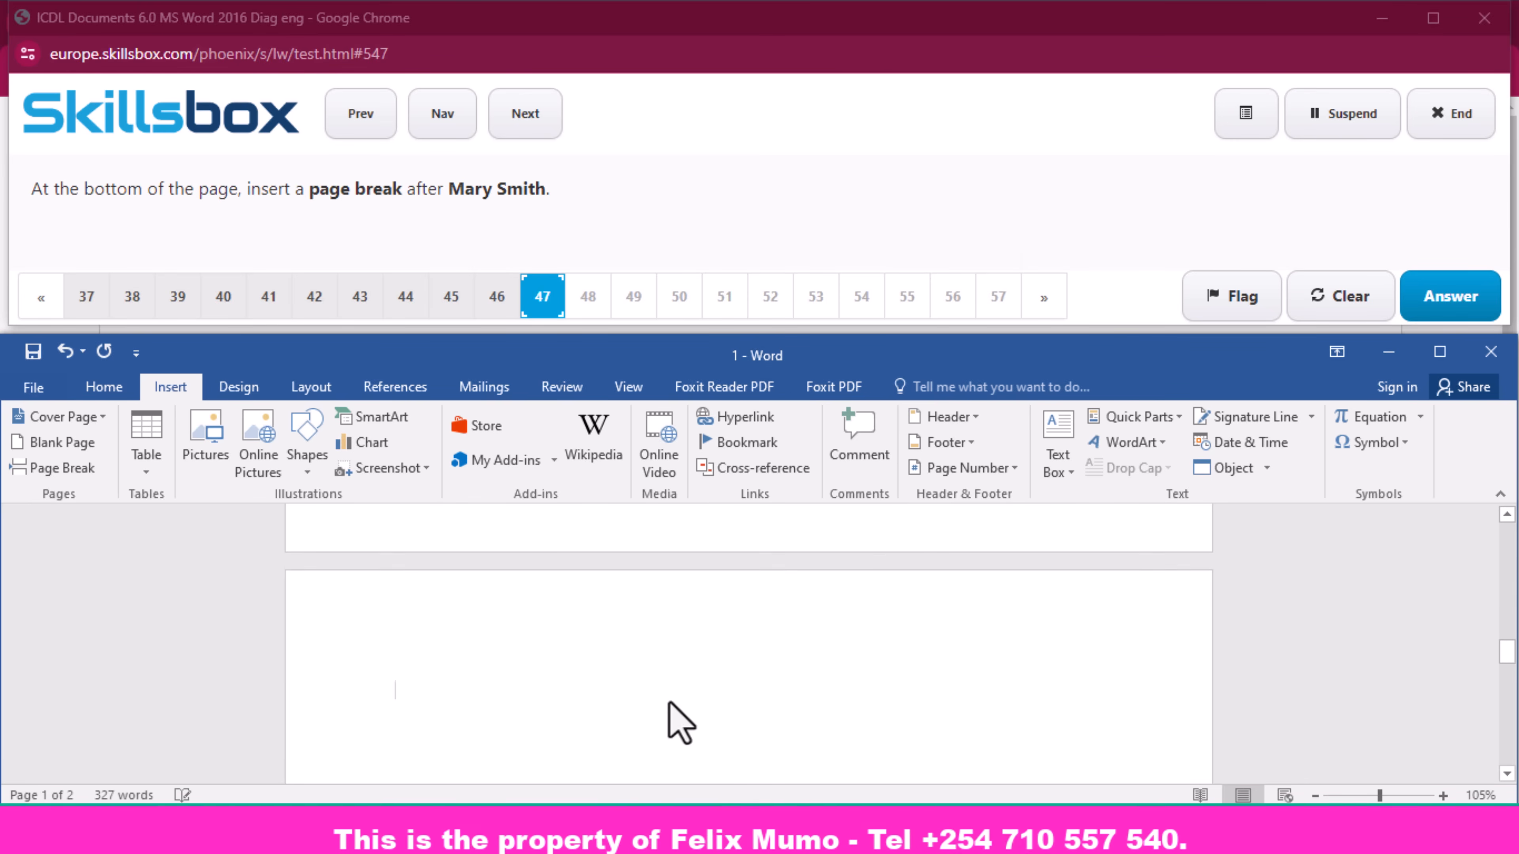
scroll(675, 706, up, 4)
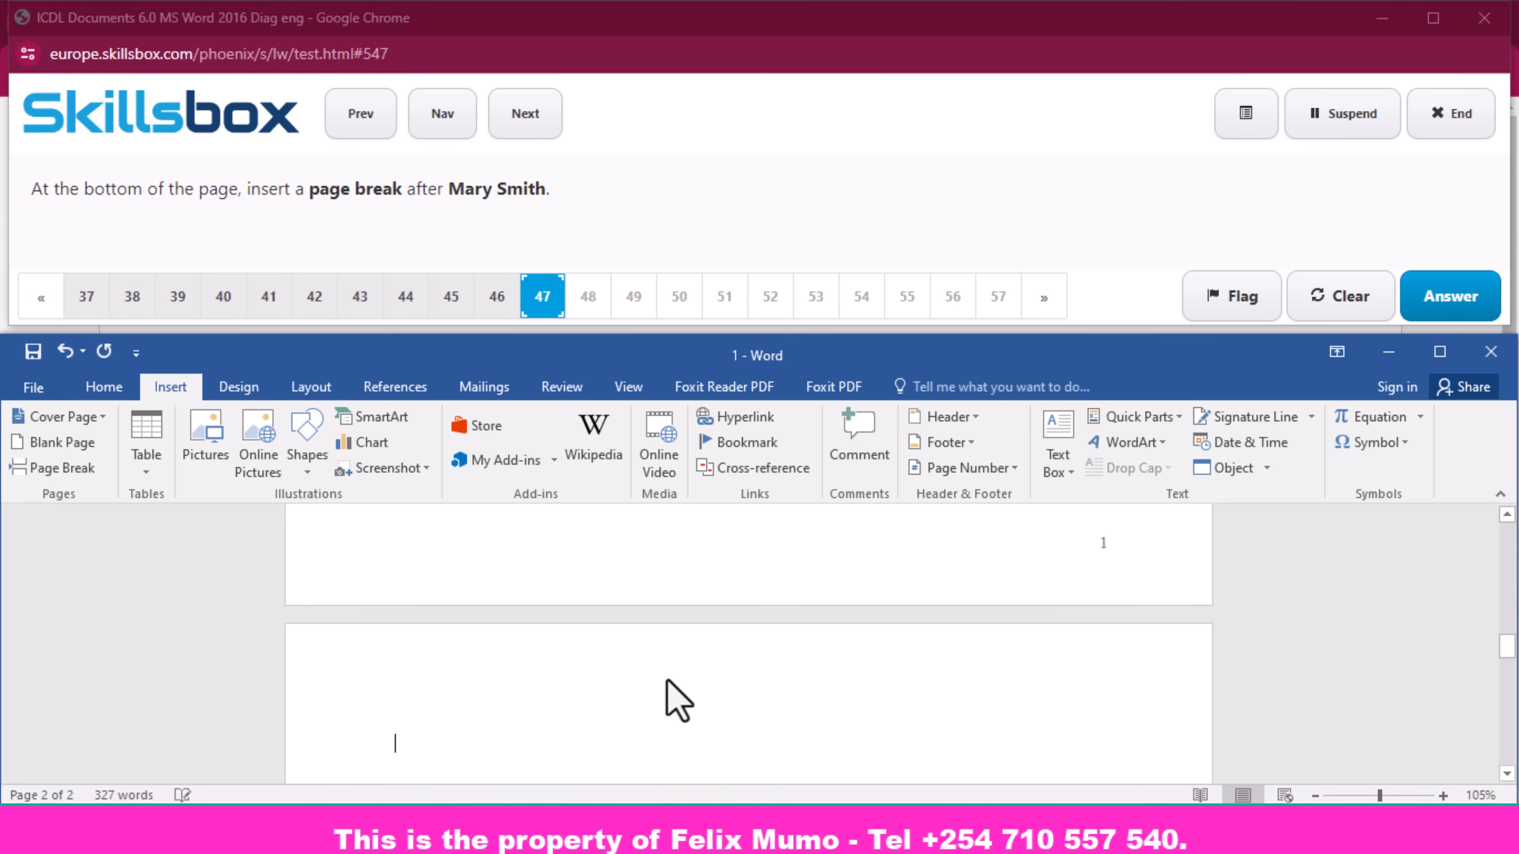
scroll(671, 678, up, 4)
scroll(671, 678, down, 5)
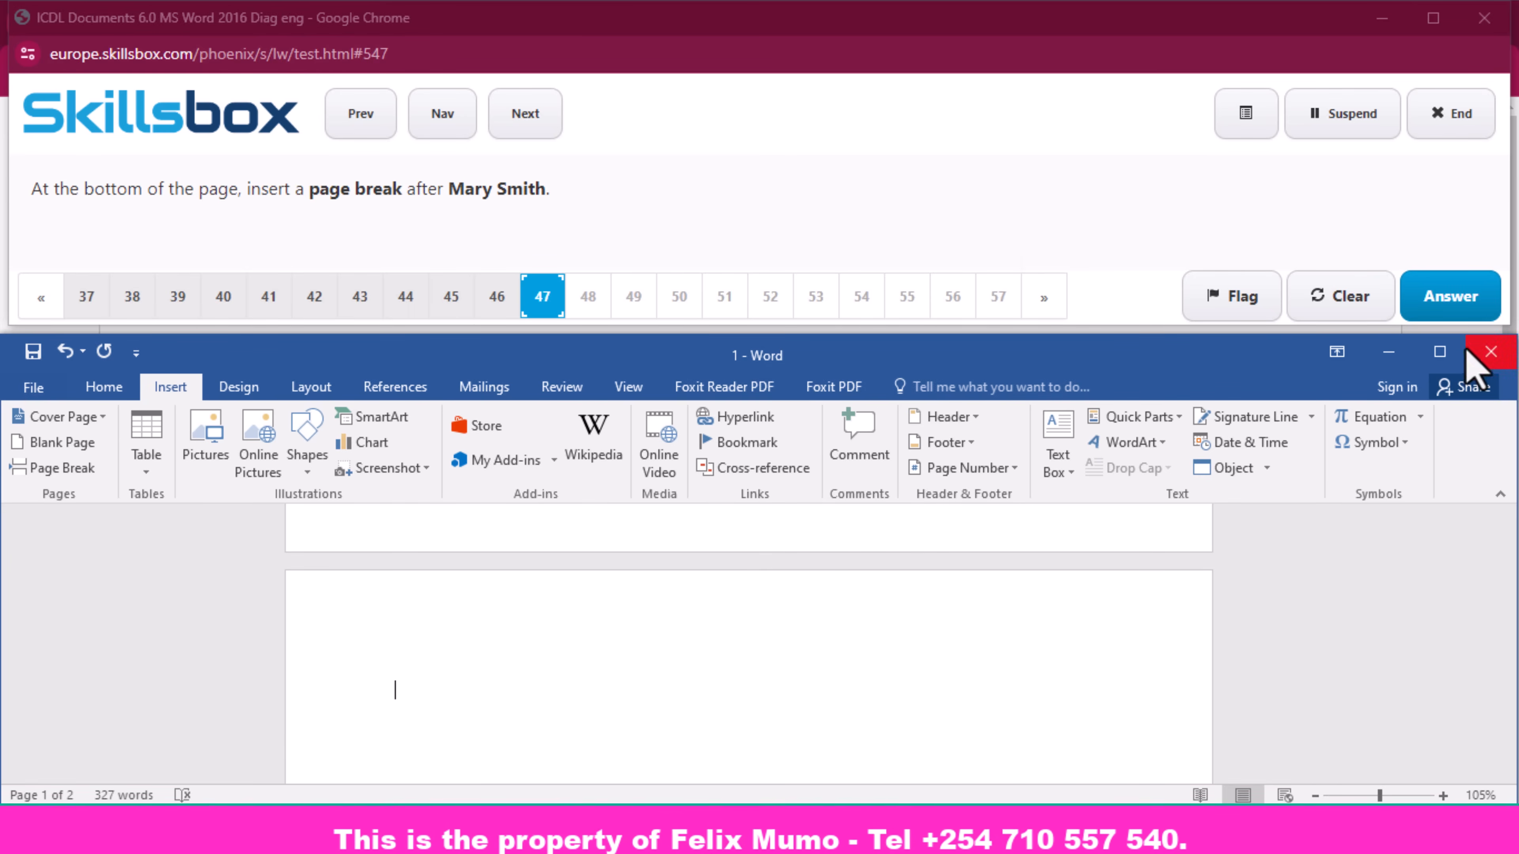
click(1457, 298)
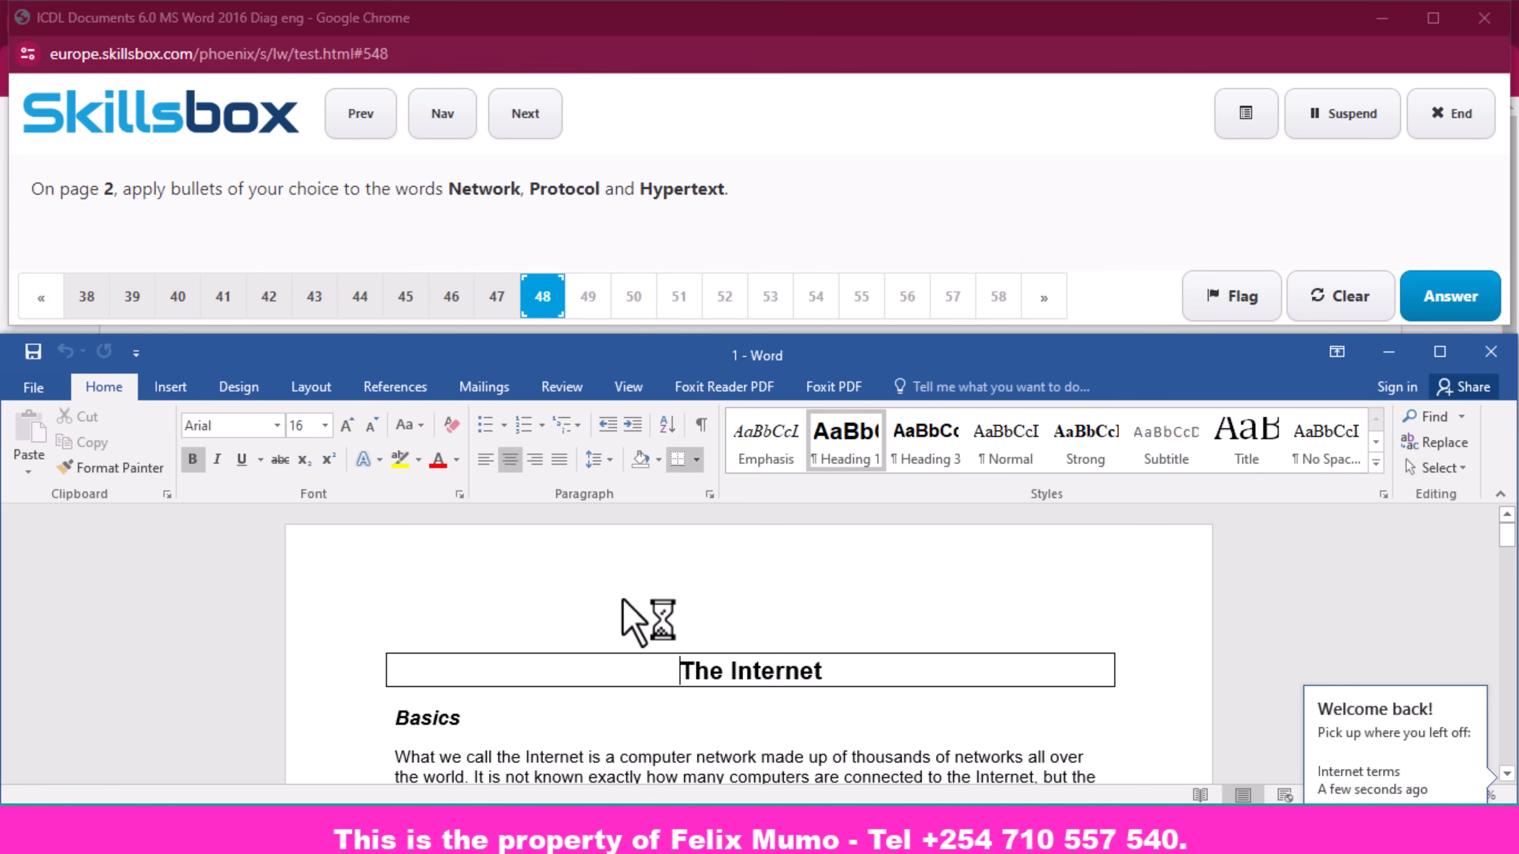
- Apply arrow bullets to the words Network, Protocol and Hypertext under Internet terms on page 2, and submit the answer
scroll(630, 634, down, 2)
scroll(630, 634, down, 15)
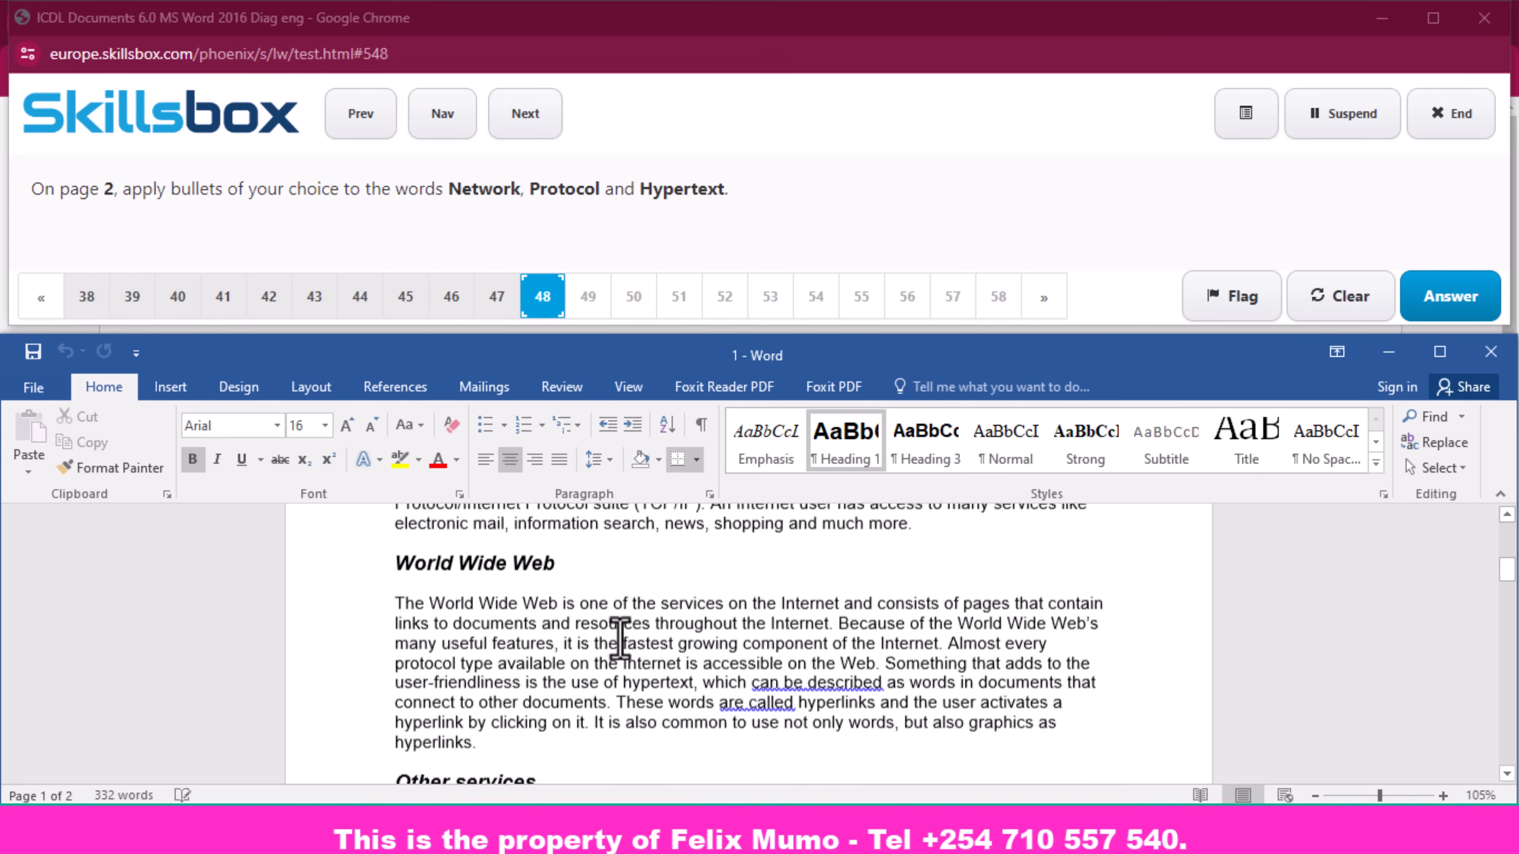
scroll(604, 659, down, 8)
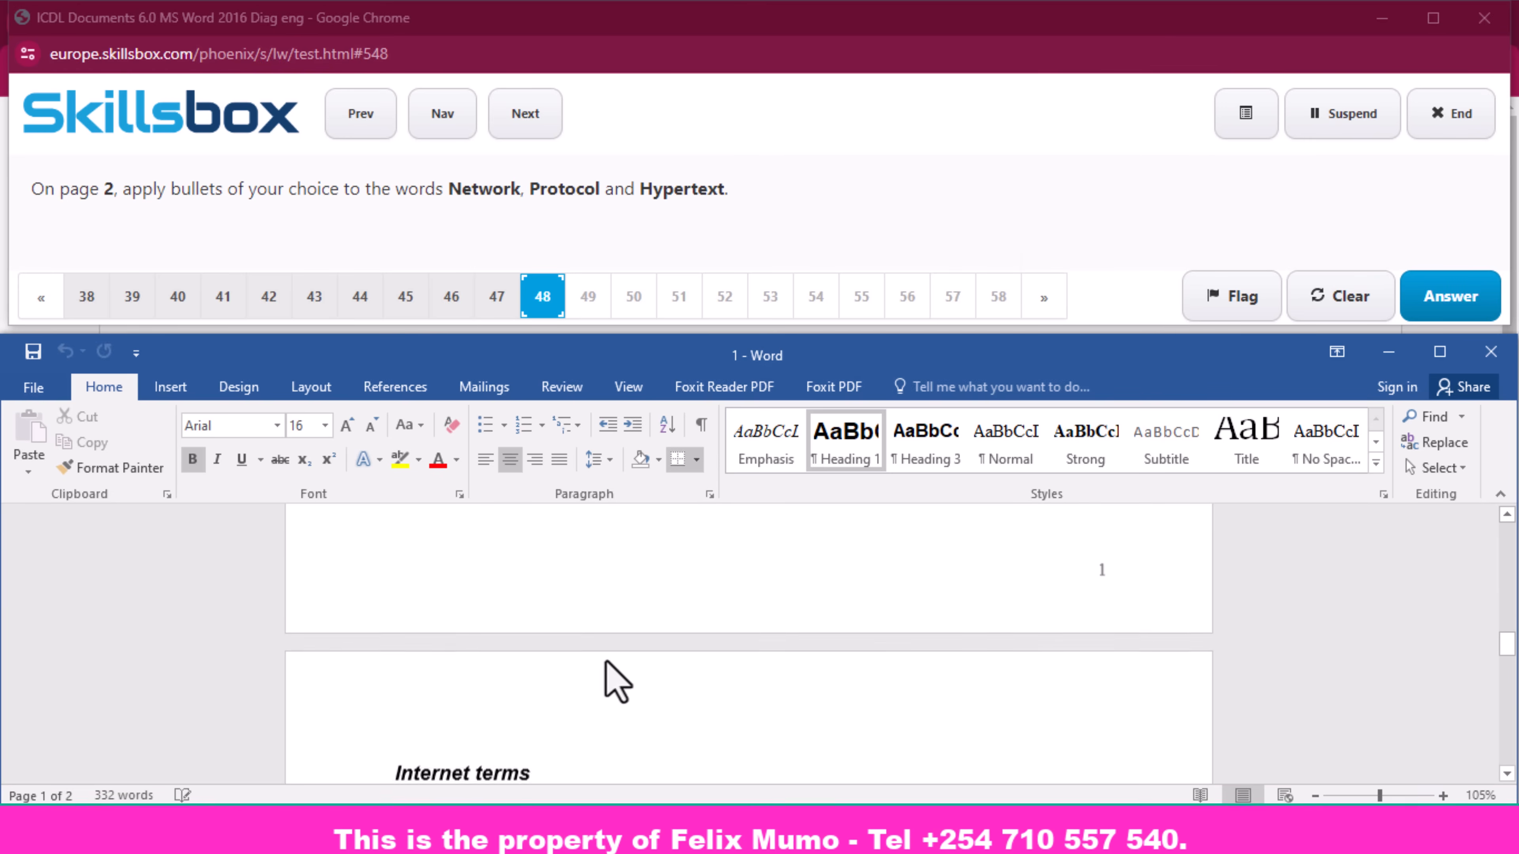
drag(476, 639, 373, 566)
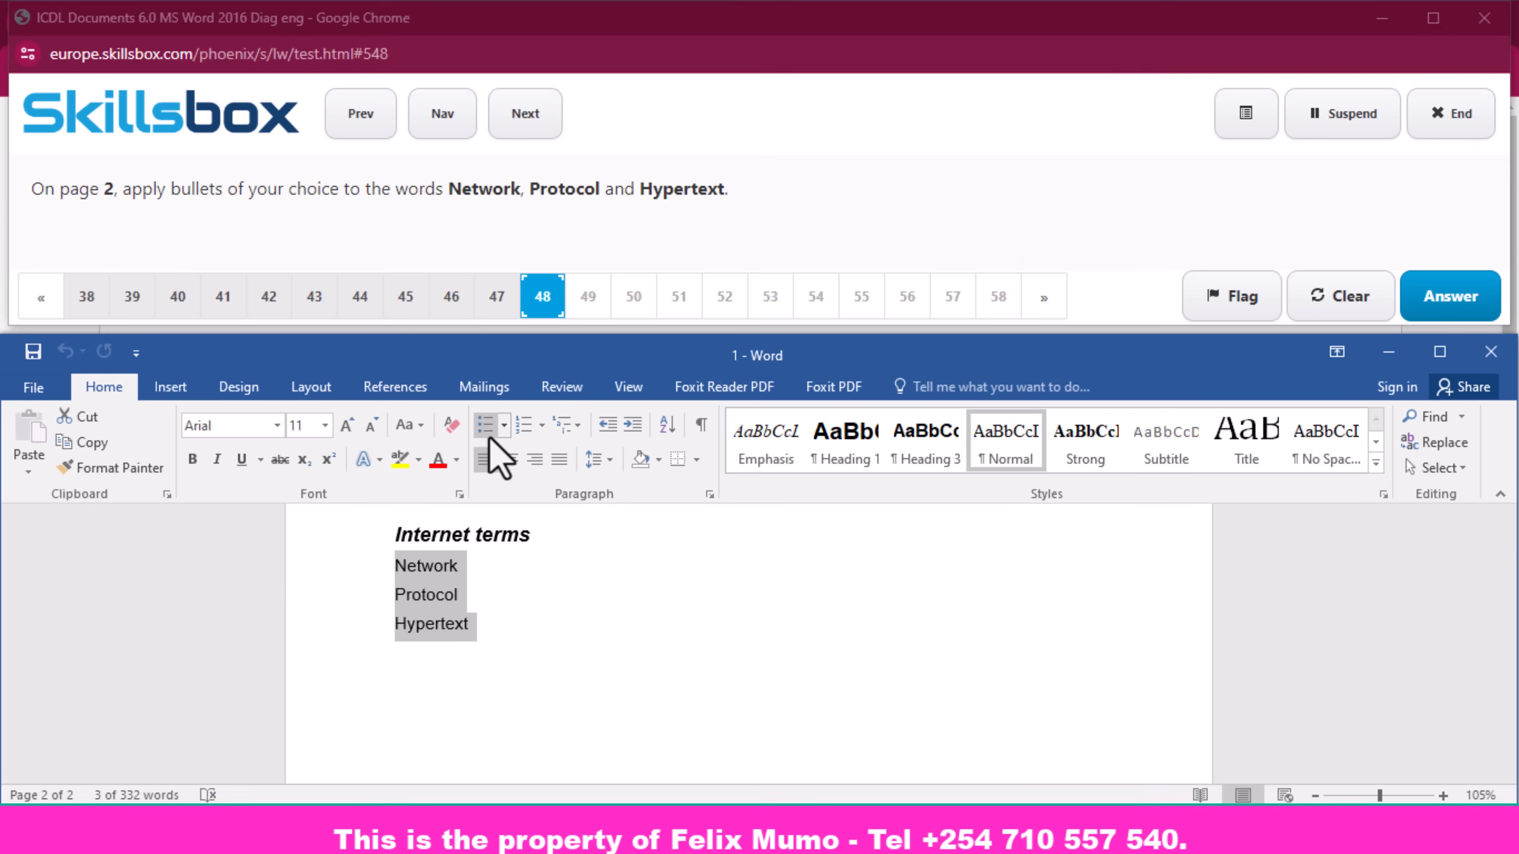
click(504, 426)
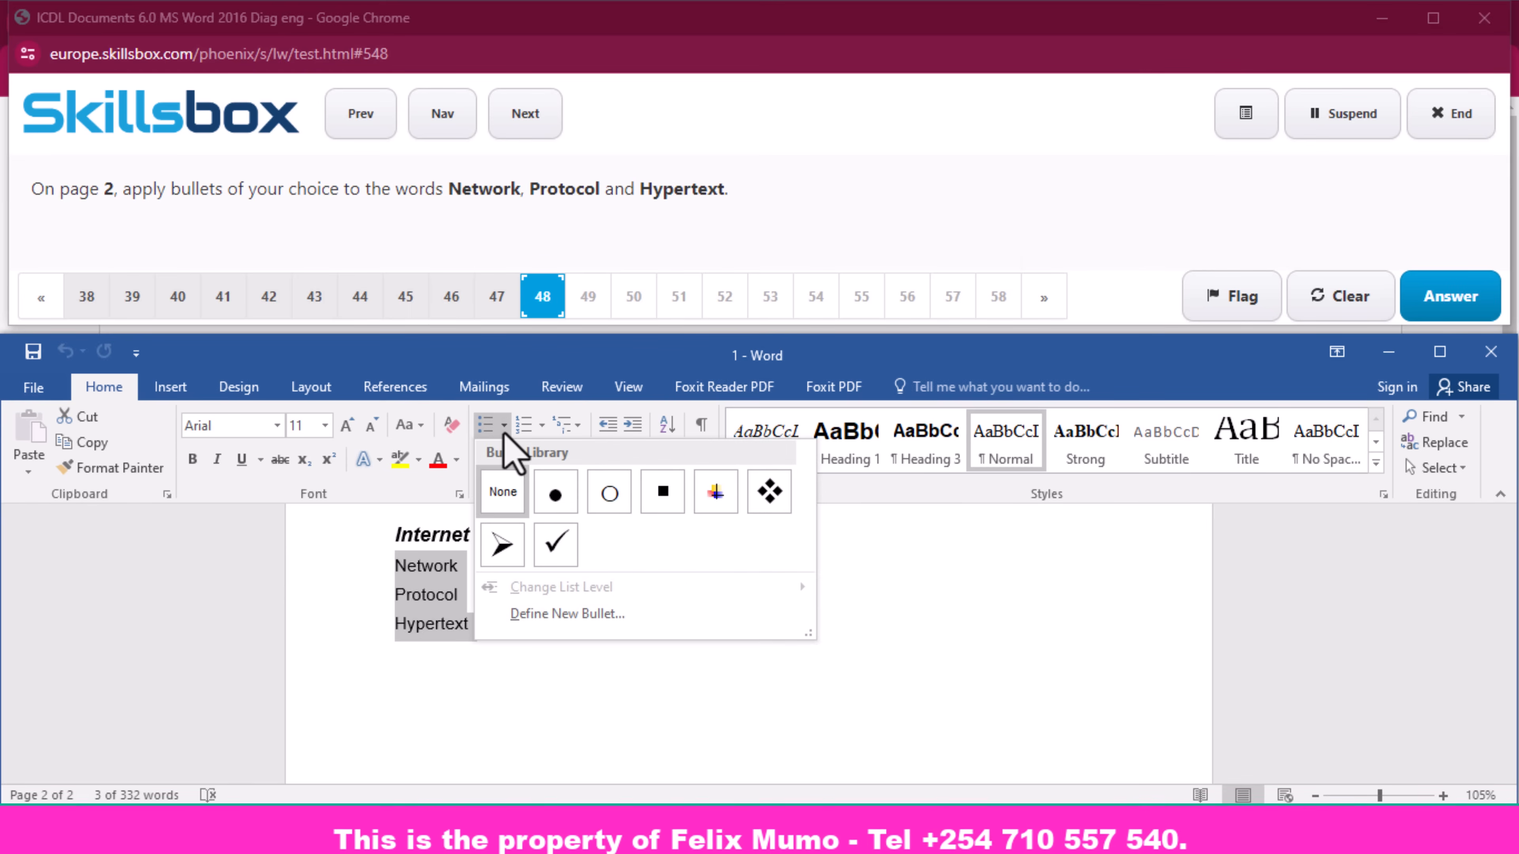
click(502, 544)
click(502, 553)
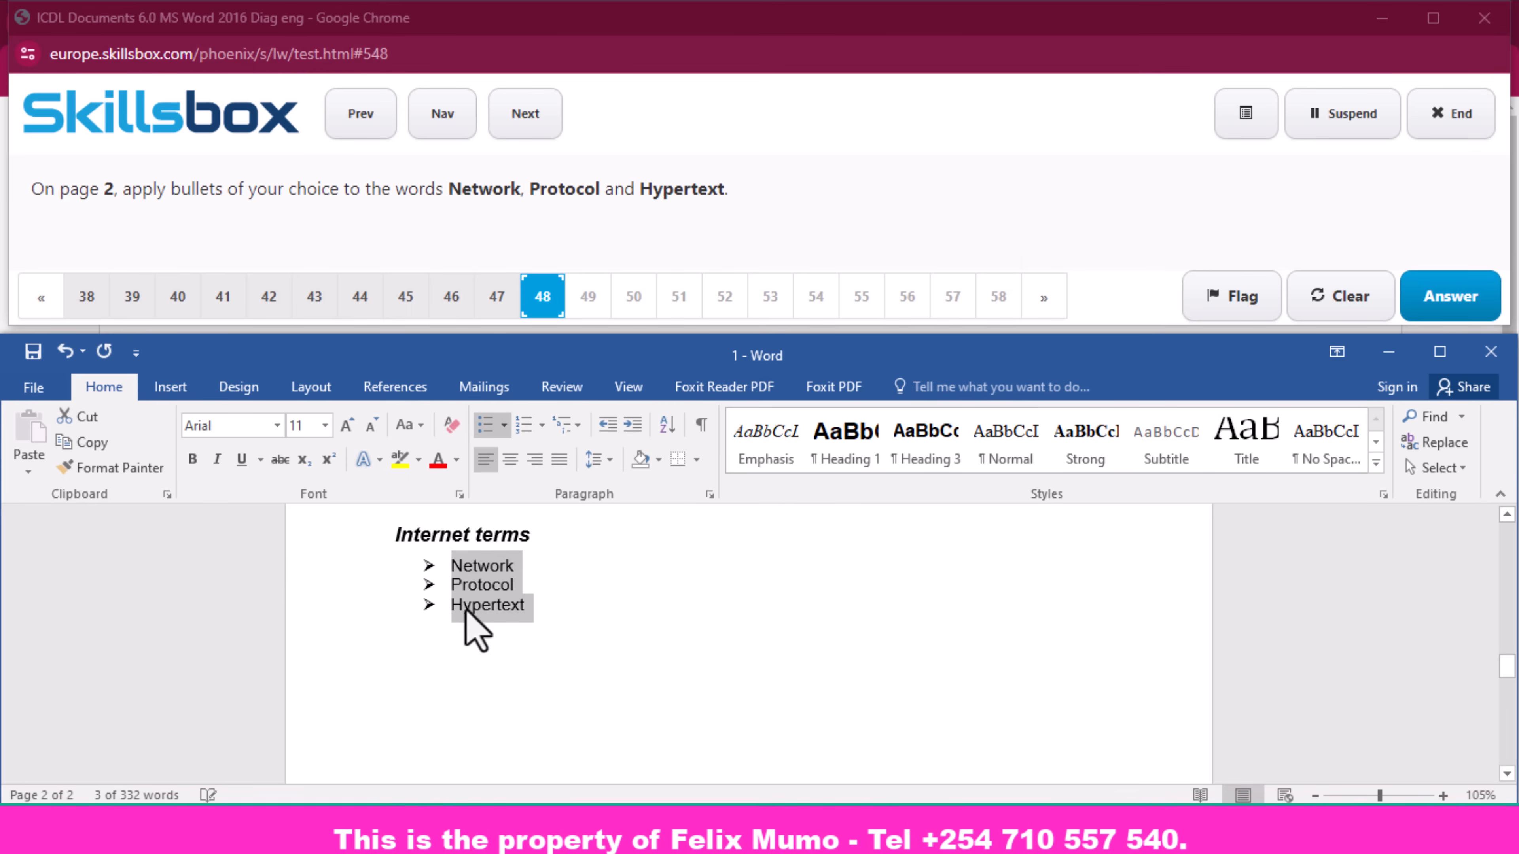
click(1454, 303)
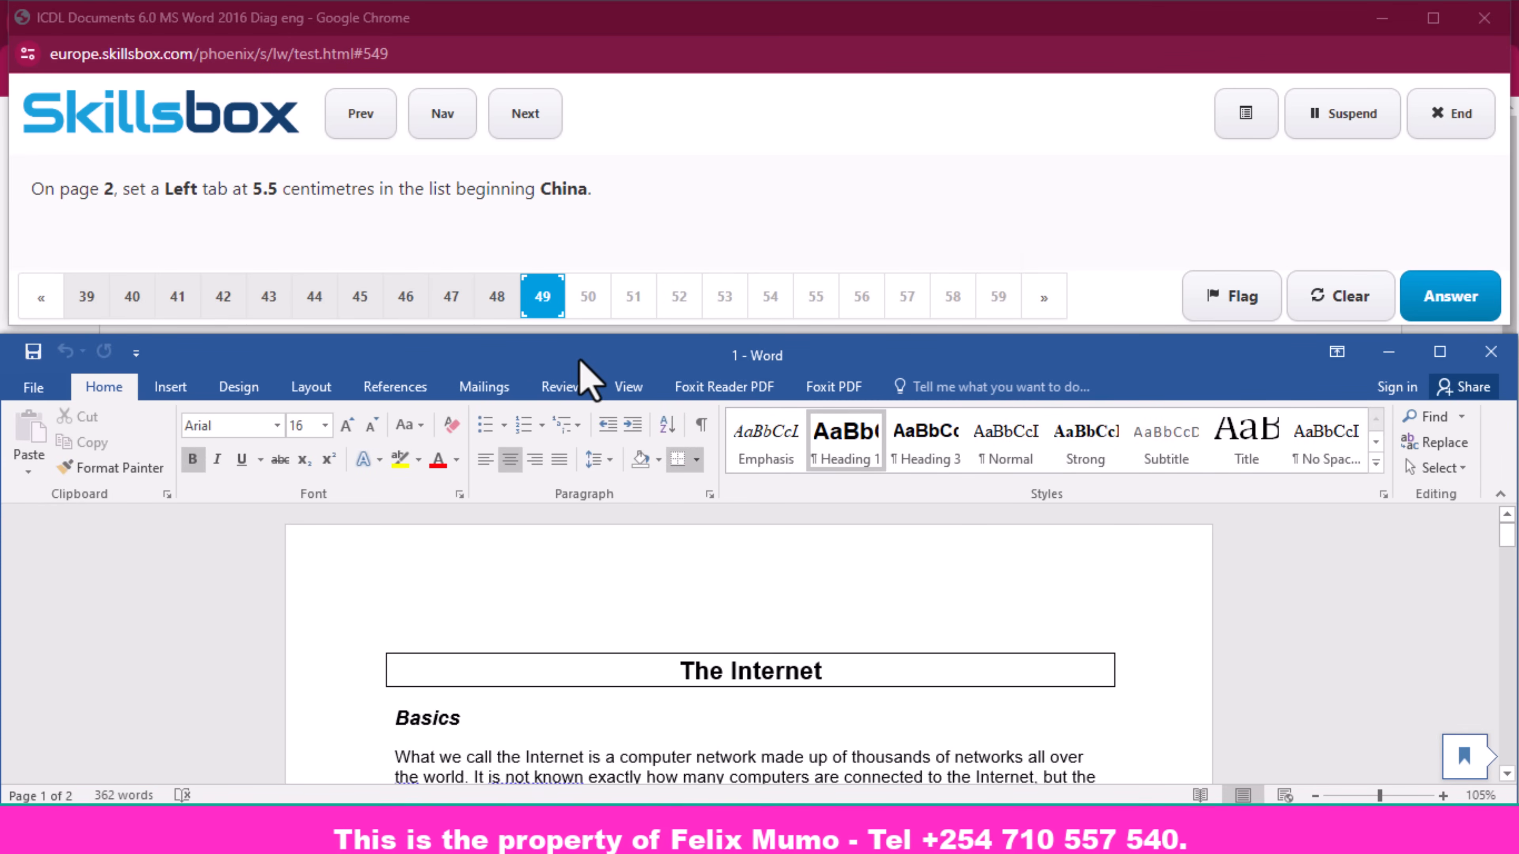
- Select the list beginning China on page 2 and set its default tab stops to 5.5 cm with Left alignment
scroll(586, 383, down, 5)
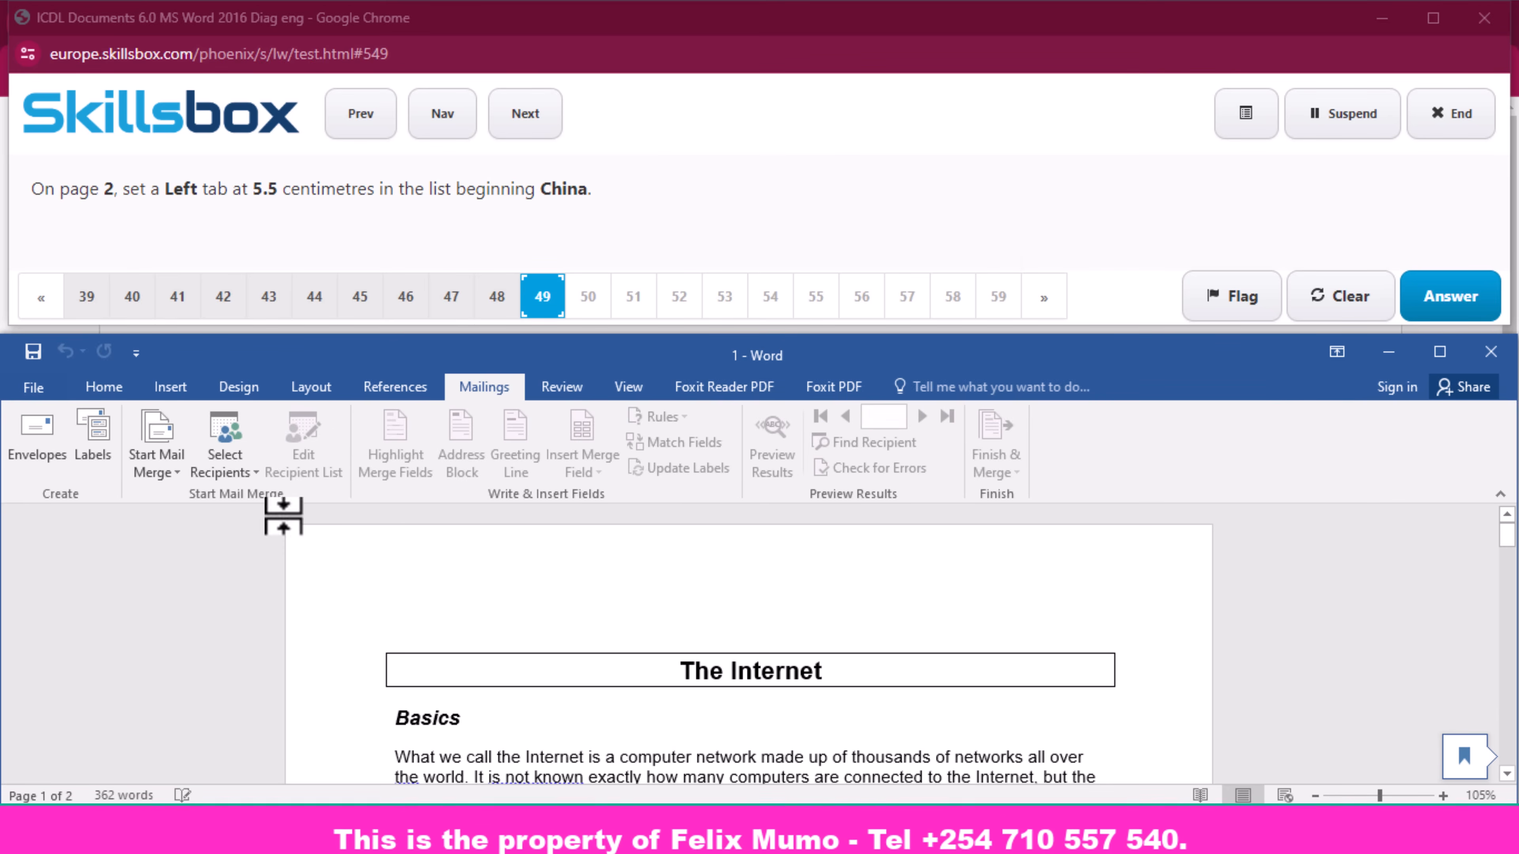
scroll(118, 431, up, 5)
scroll(577, 644, down, 15)
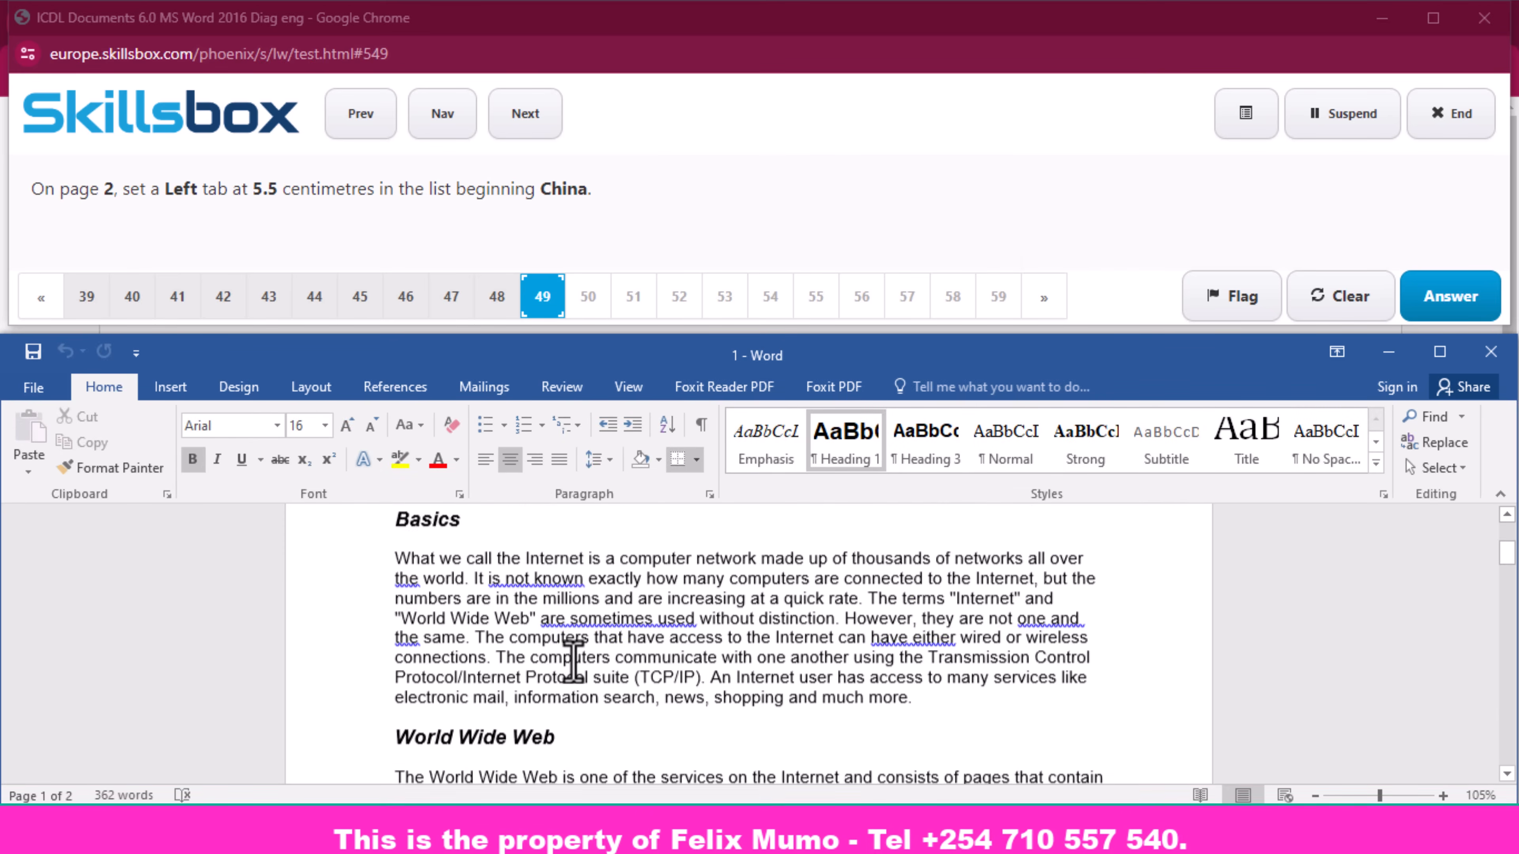
scroll(580, 658, down, 7)
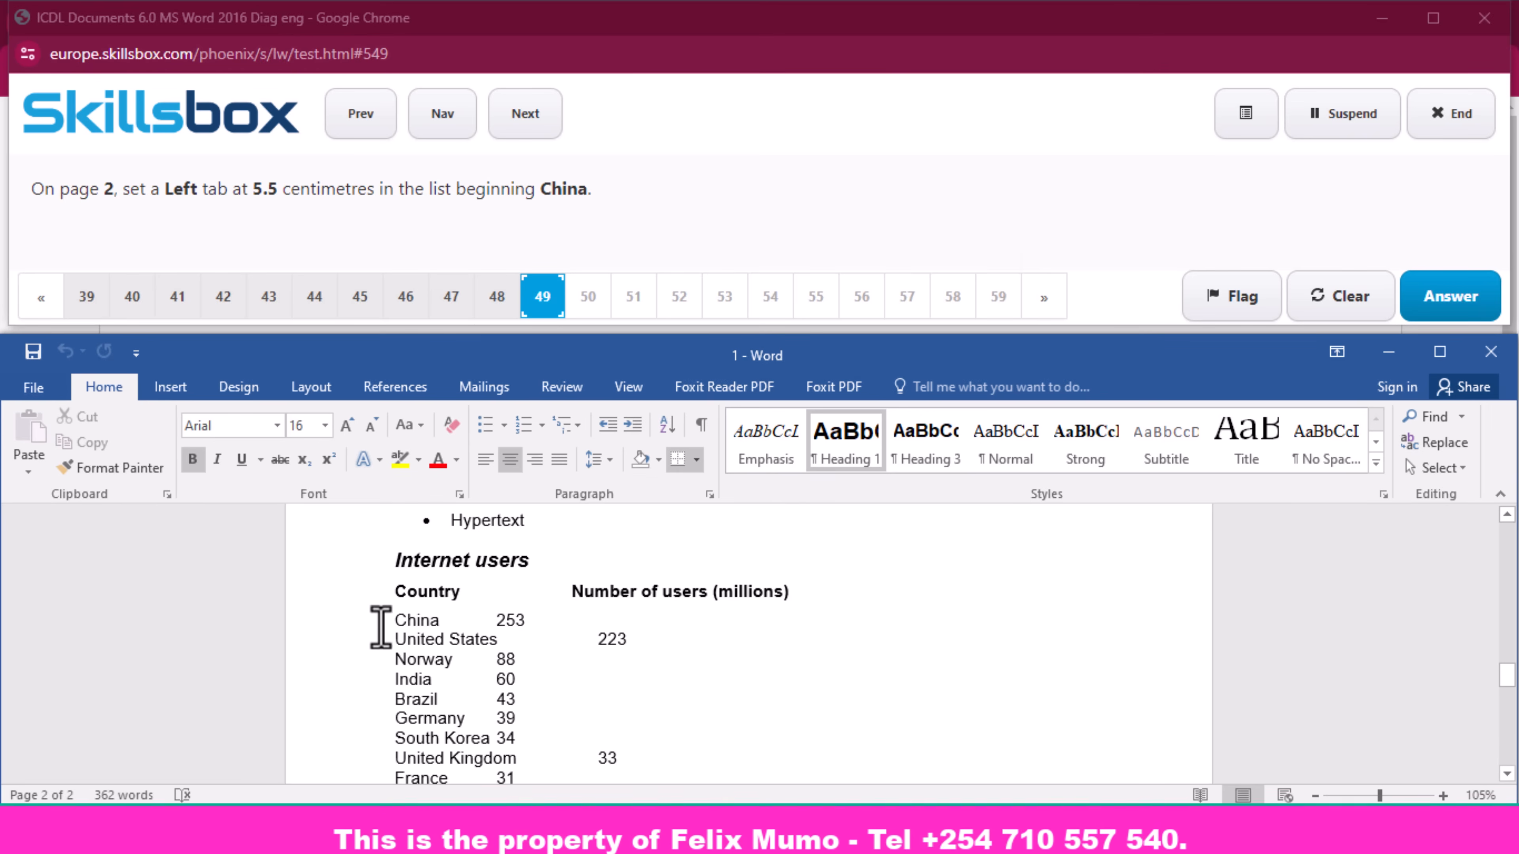
drag(396, 619, 609, 616)
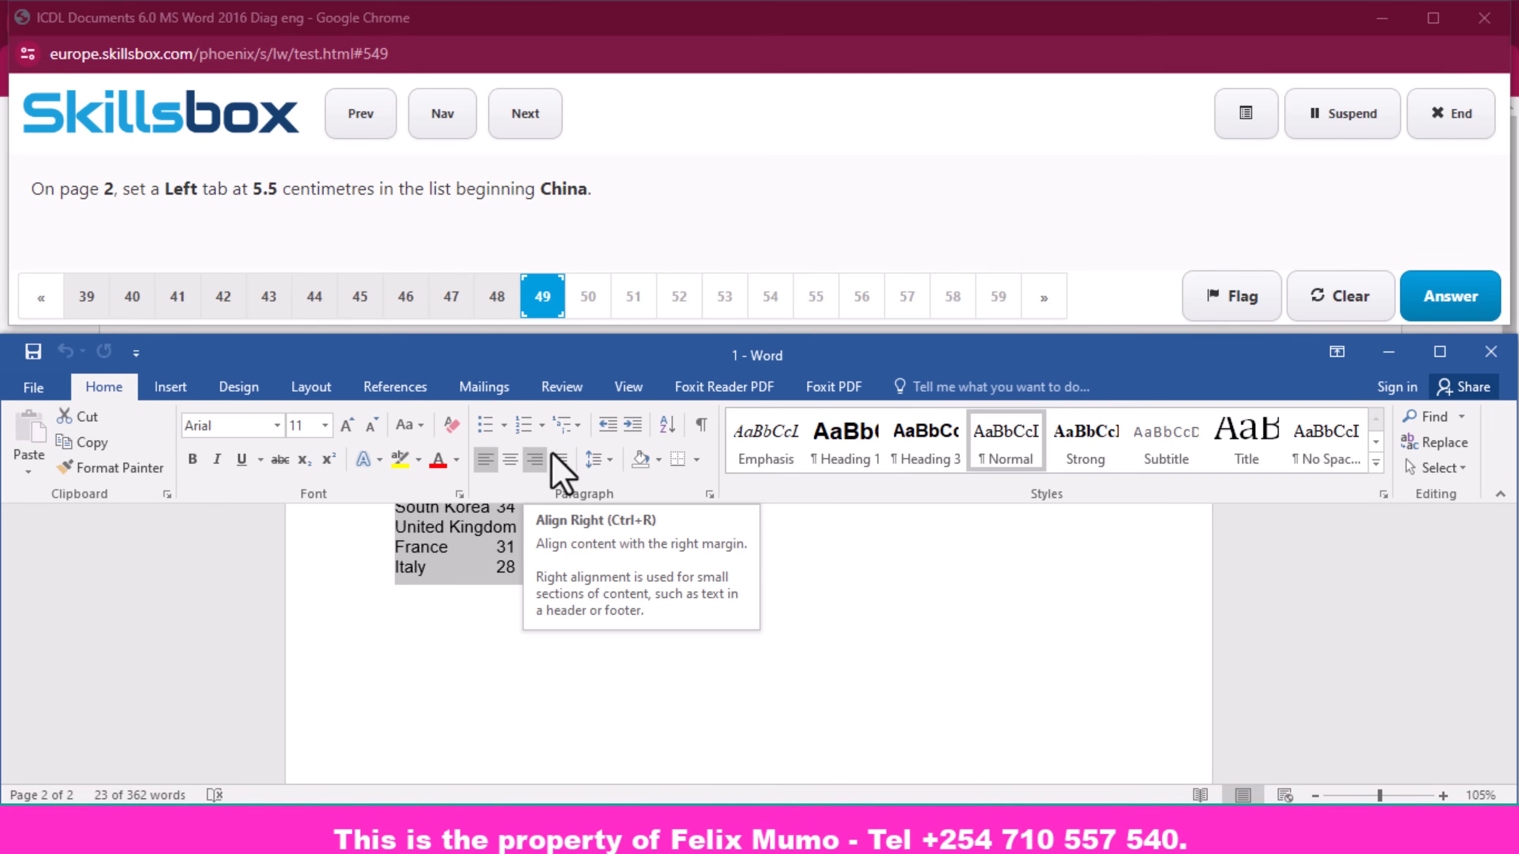
click(712, 497)
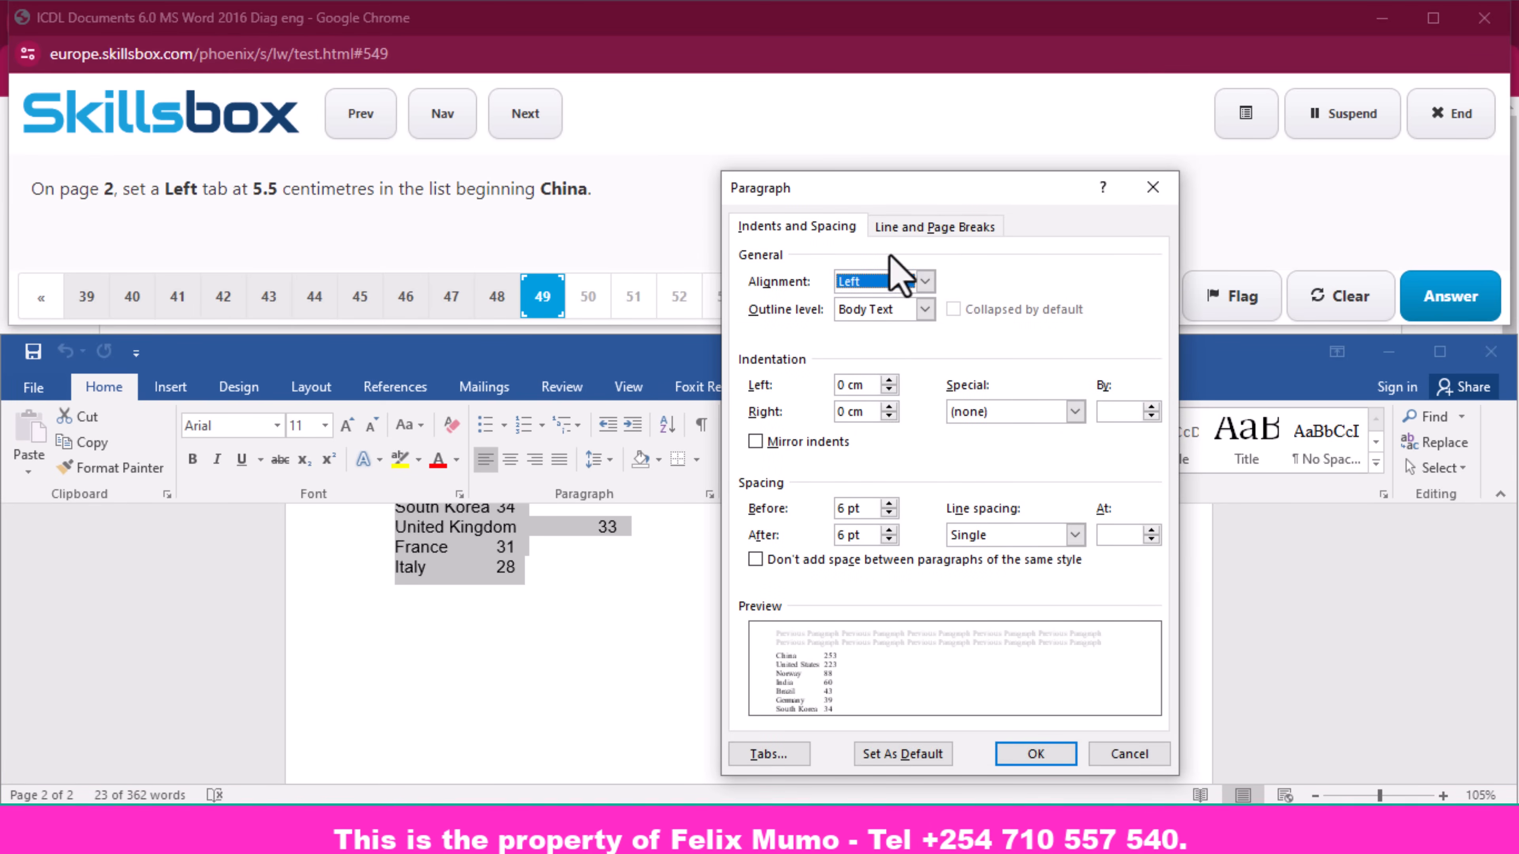
click(770, 754)
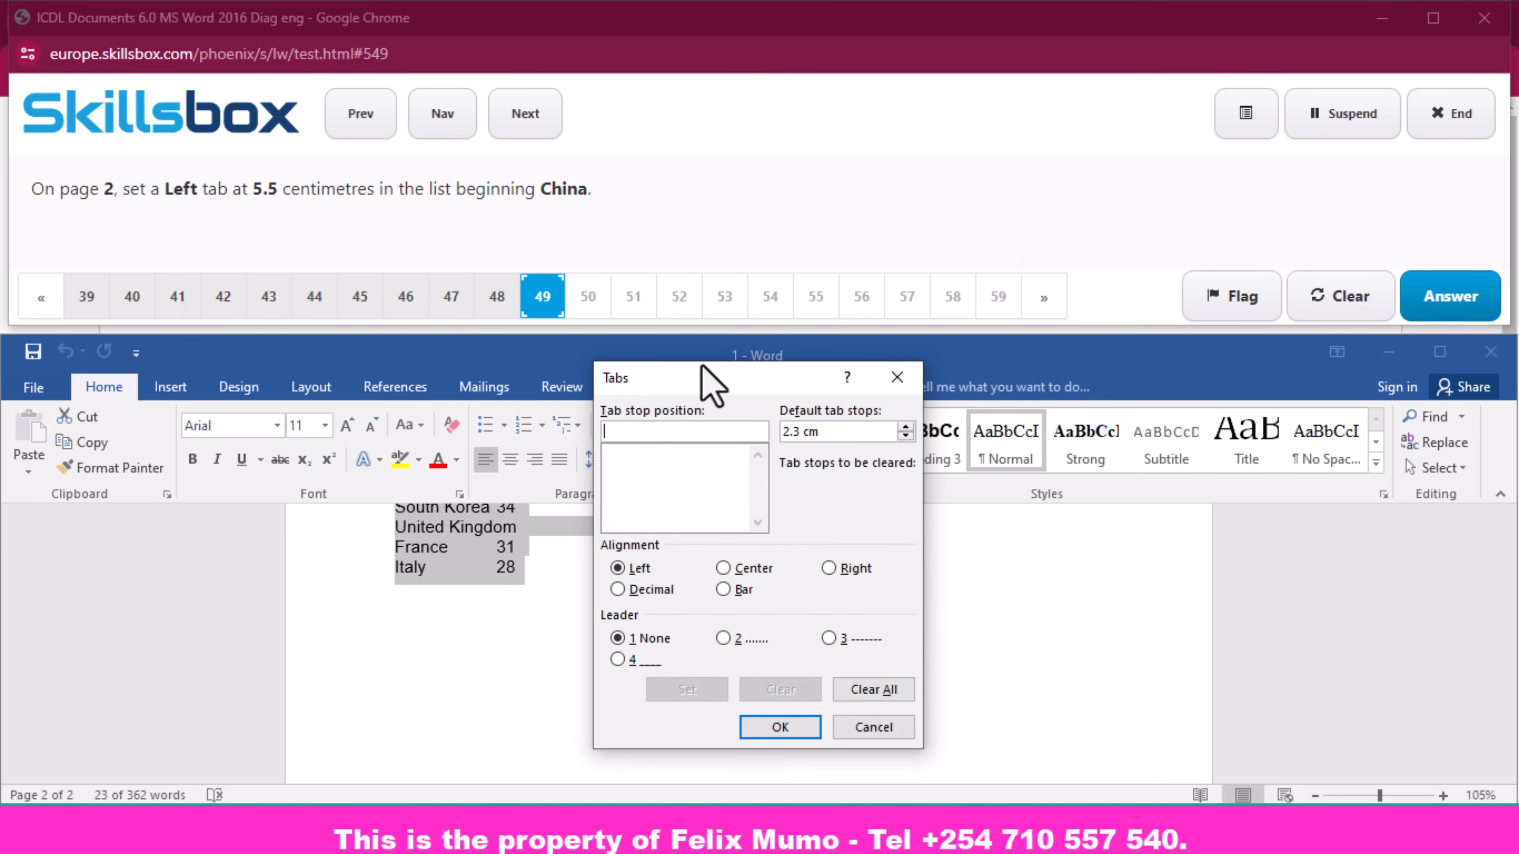
drag(706, 395, 782, 387)
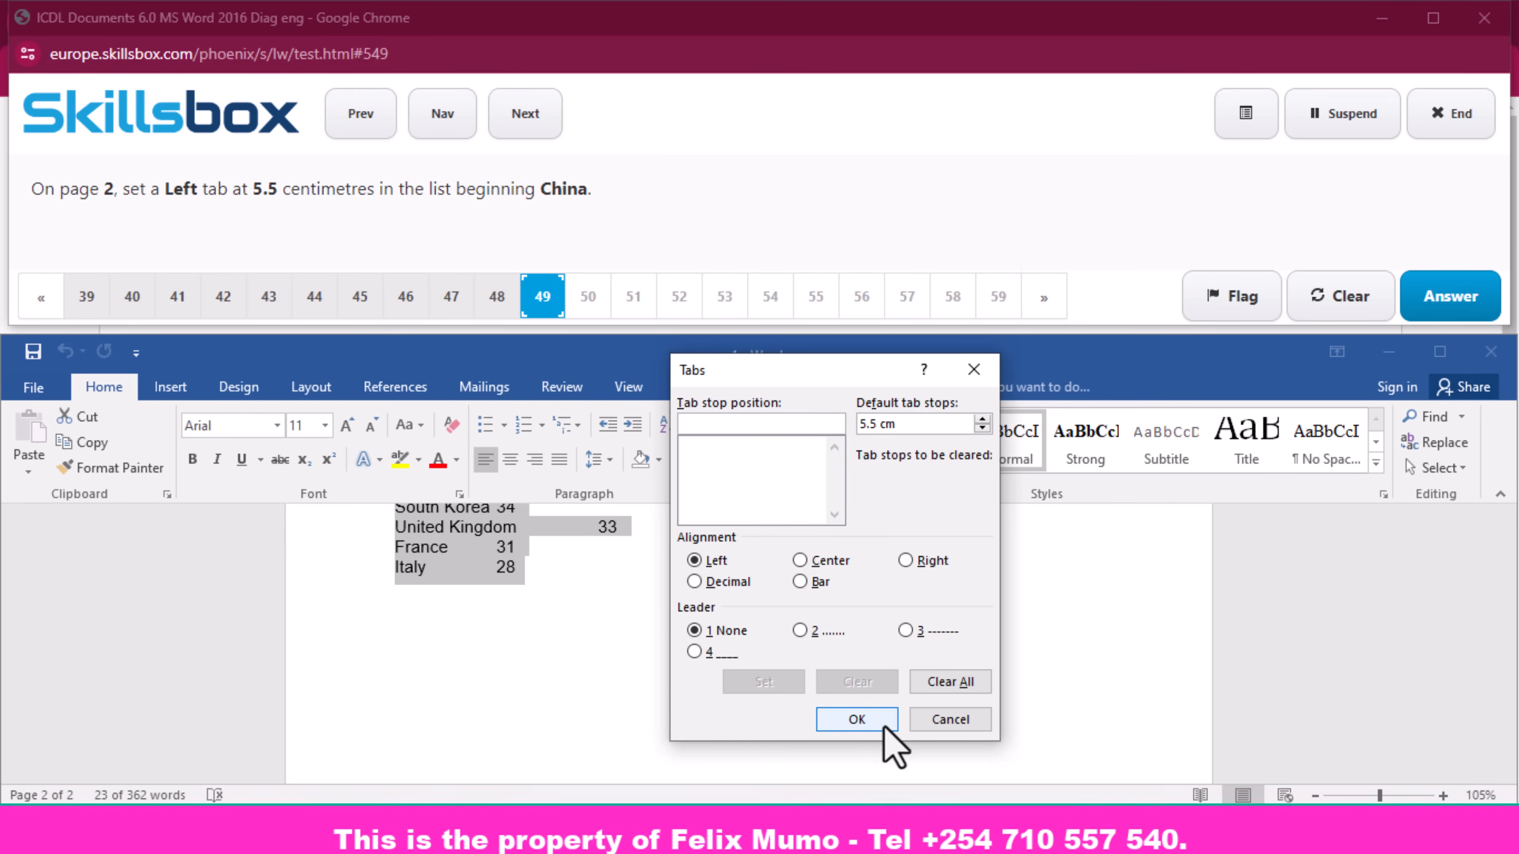
click(857, 719)
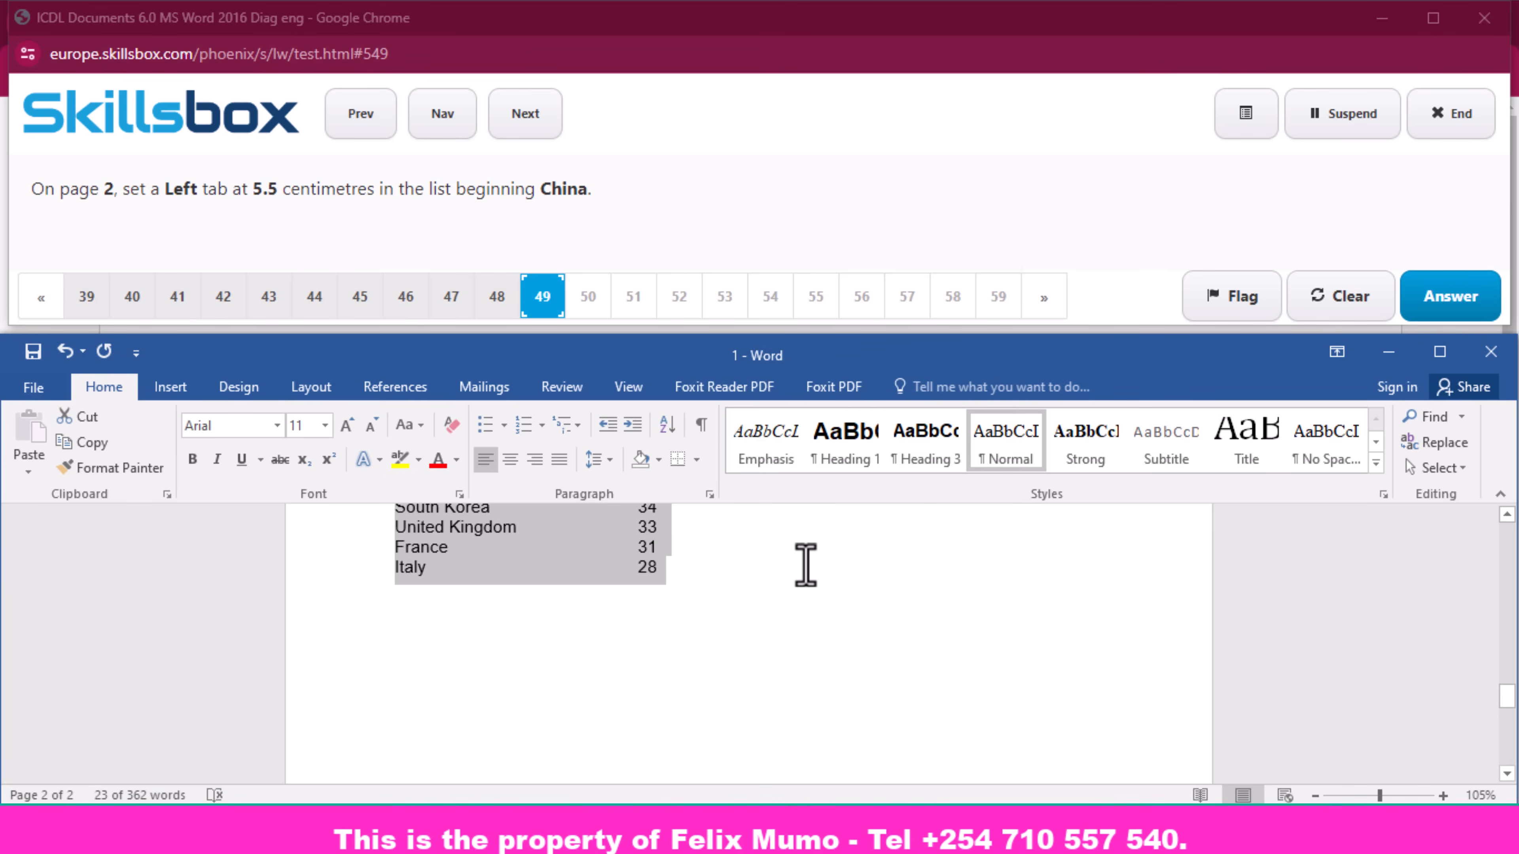
- Submit the answer for the 5.5 cm Left tab task on the list beginning China
scroll(682, 632, up, 5)
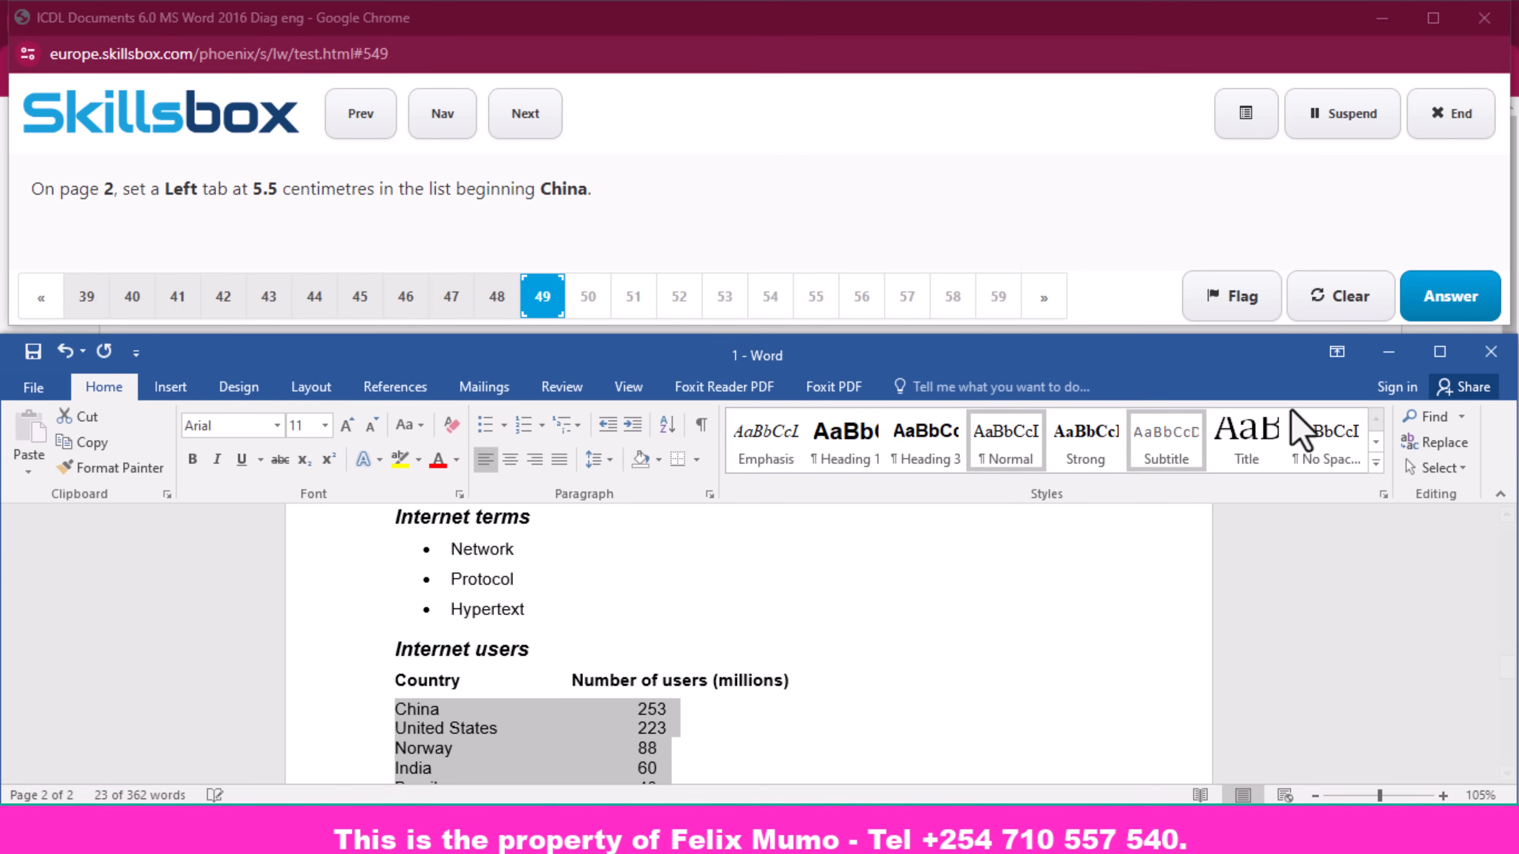
click(1470, 302)
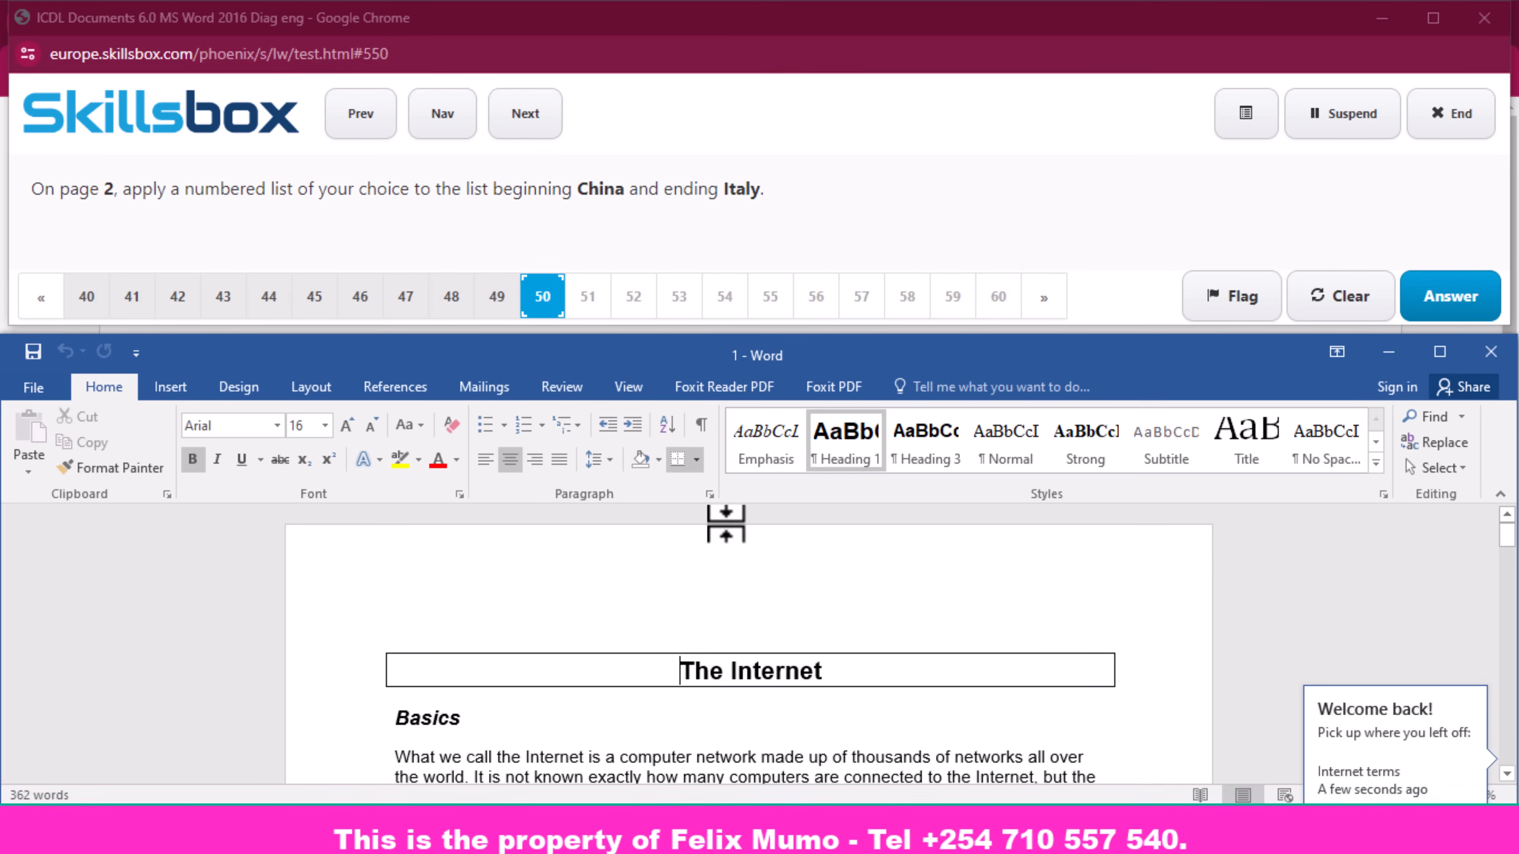
- Apply lowercase Roman numeral numbering (i., ii., iii.) to the list from China to Italy on page 2, and submit the answer
scroll(654, 669, down, 10)
scroll(629, 688, down, 8)
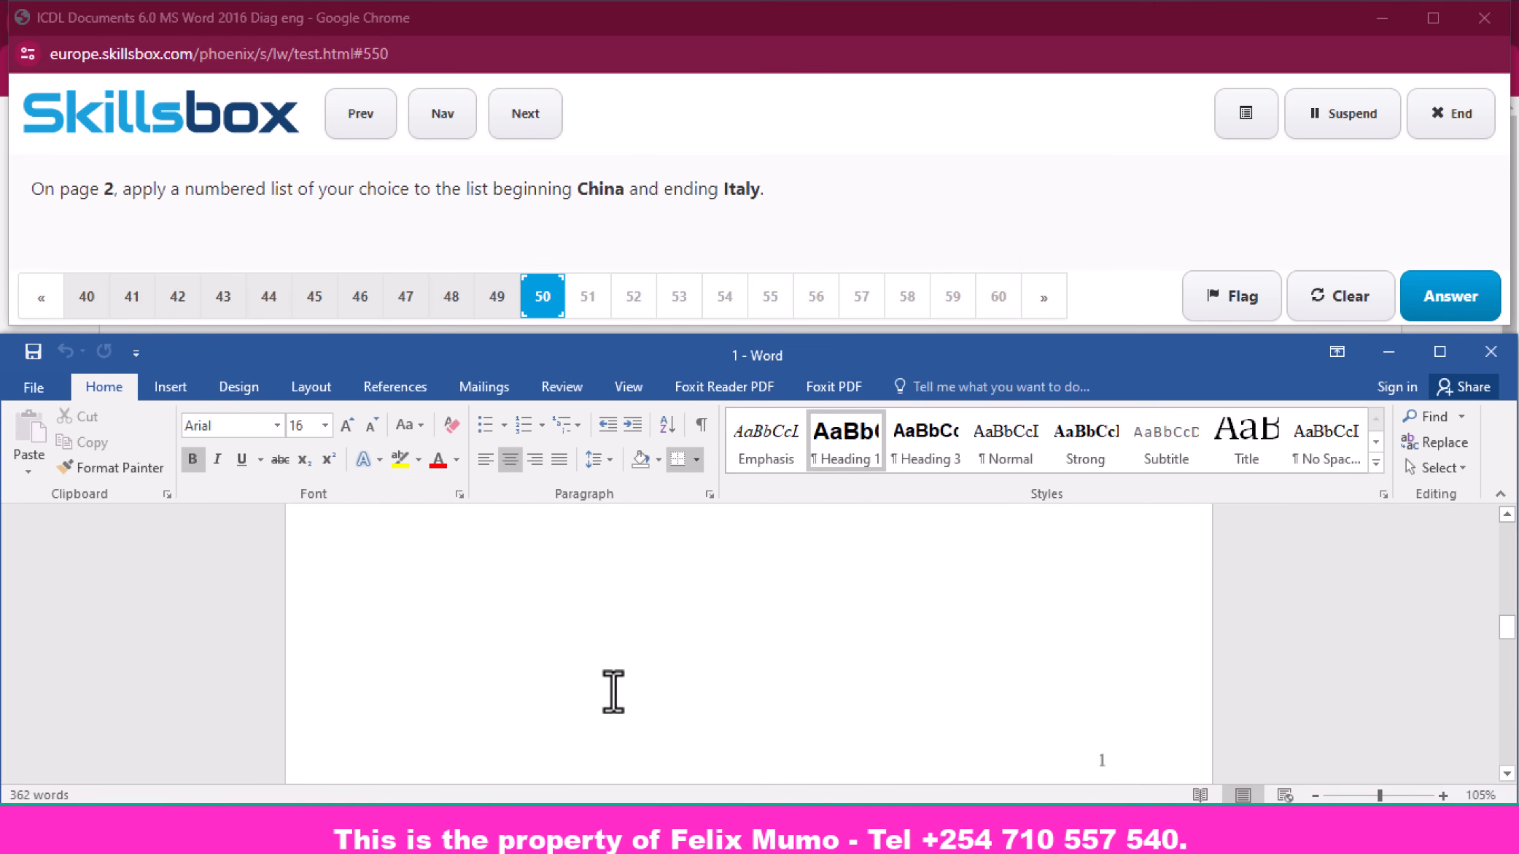
scroll(593, 670, up, 1)
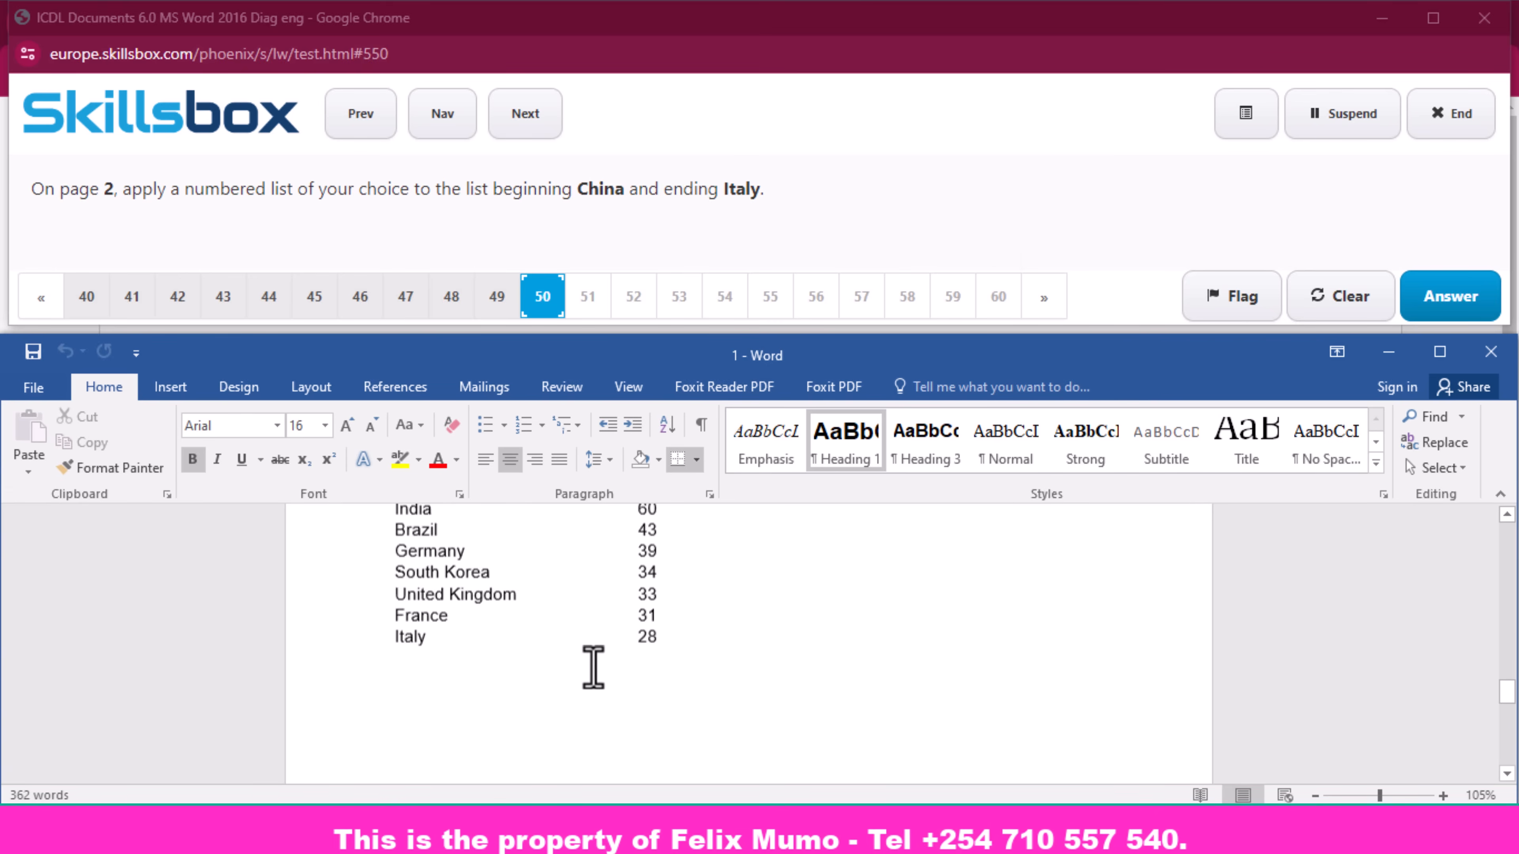
drag(678, 652, 440, 458)
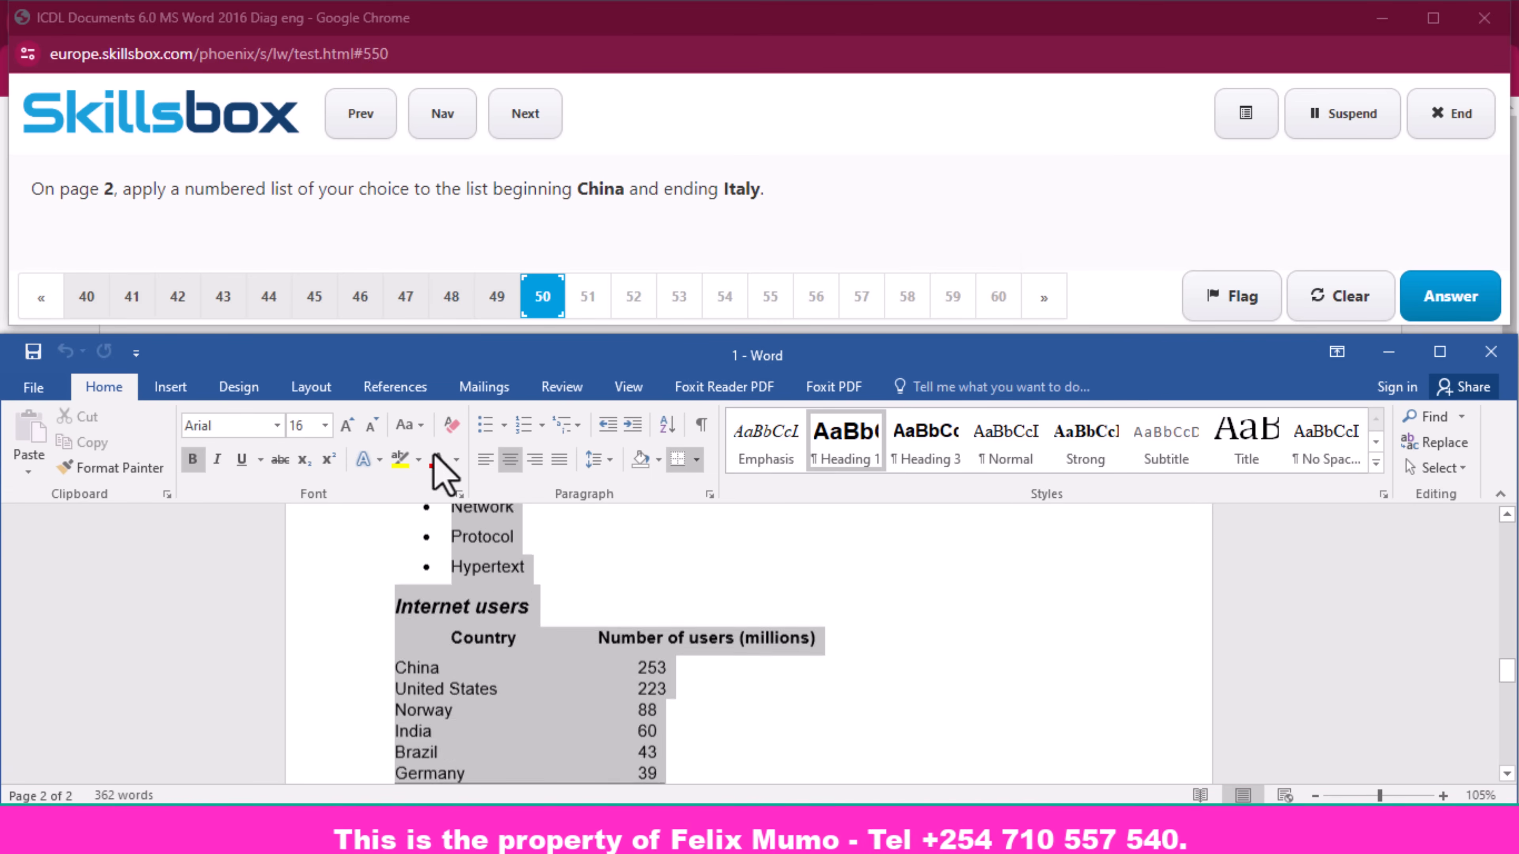
click(366, 722)
scroll(376, 605, down, 5)
mouse_move(377, 605)
mouse_down()
mouse_move(383, 502)
mouse_move(354, 632)
mouse_move(356, 611)
mouse_up()
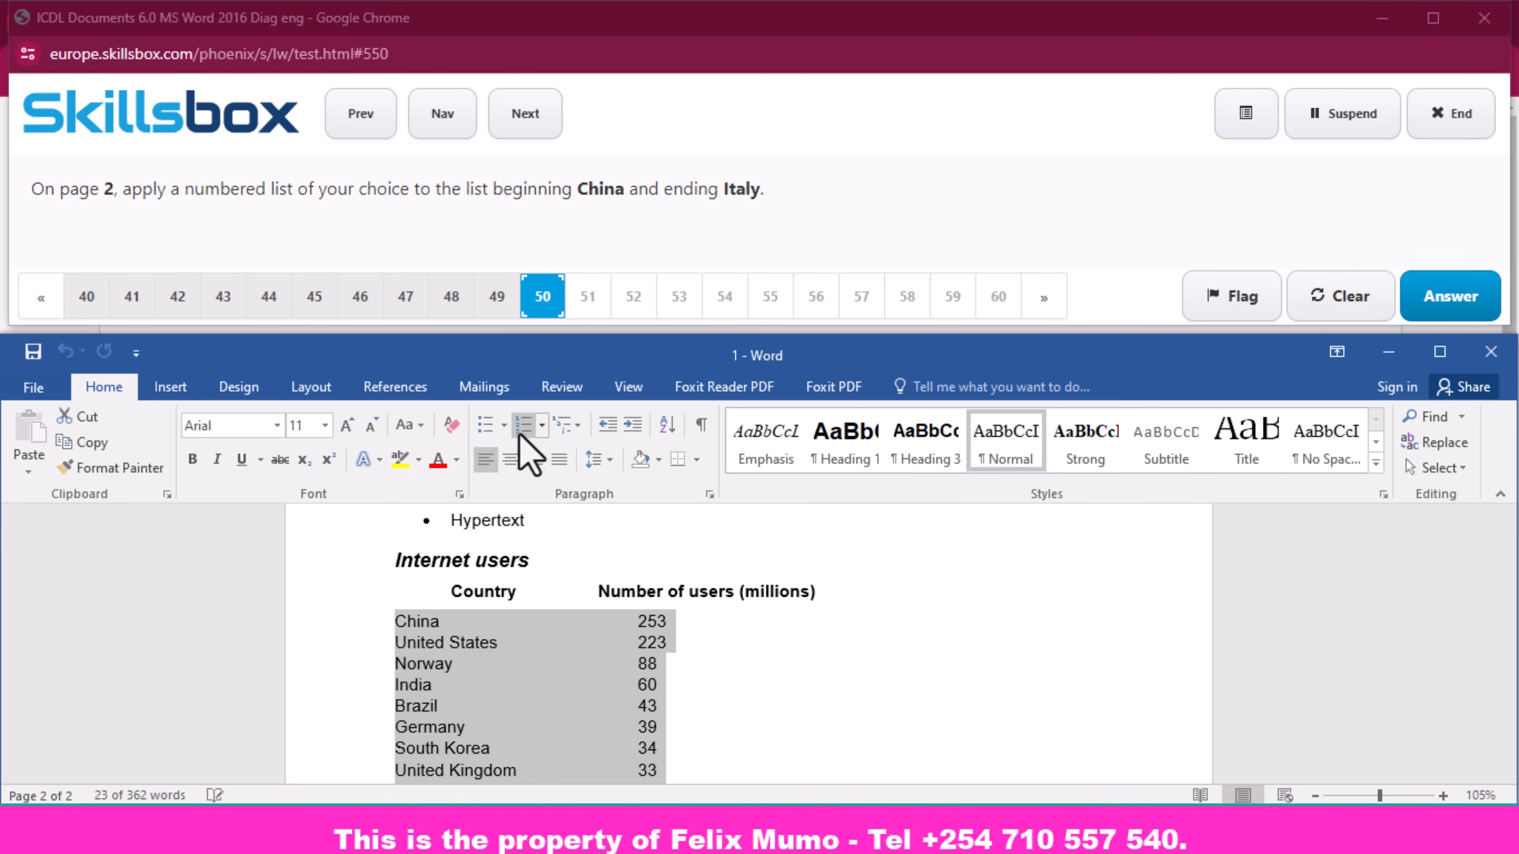
click(542, 426)
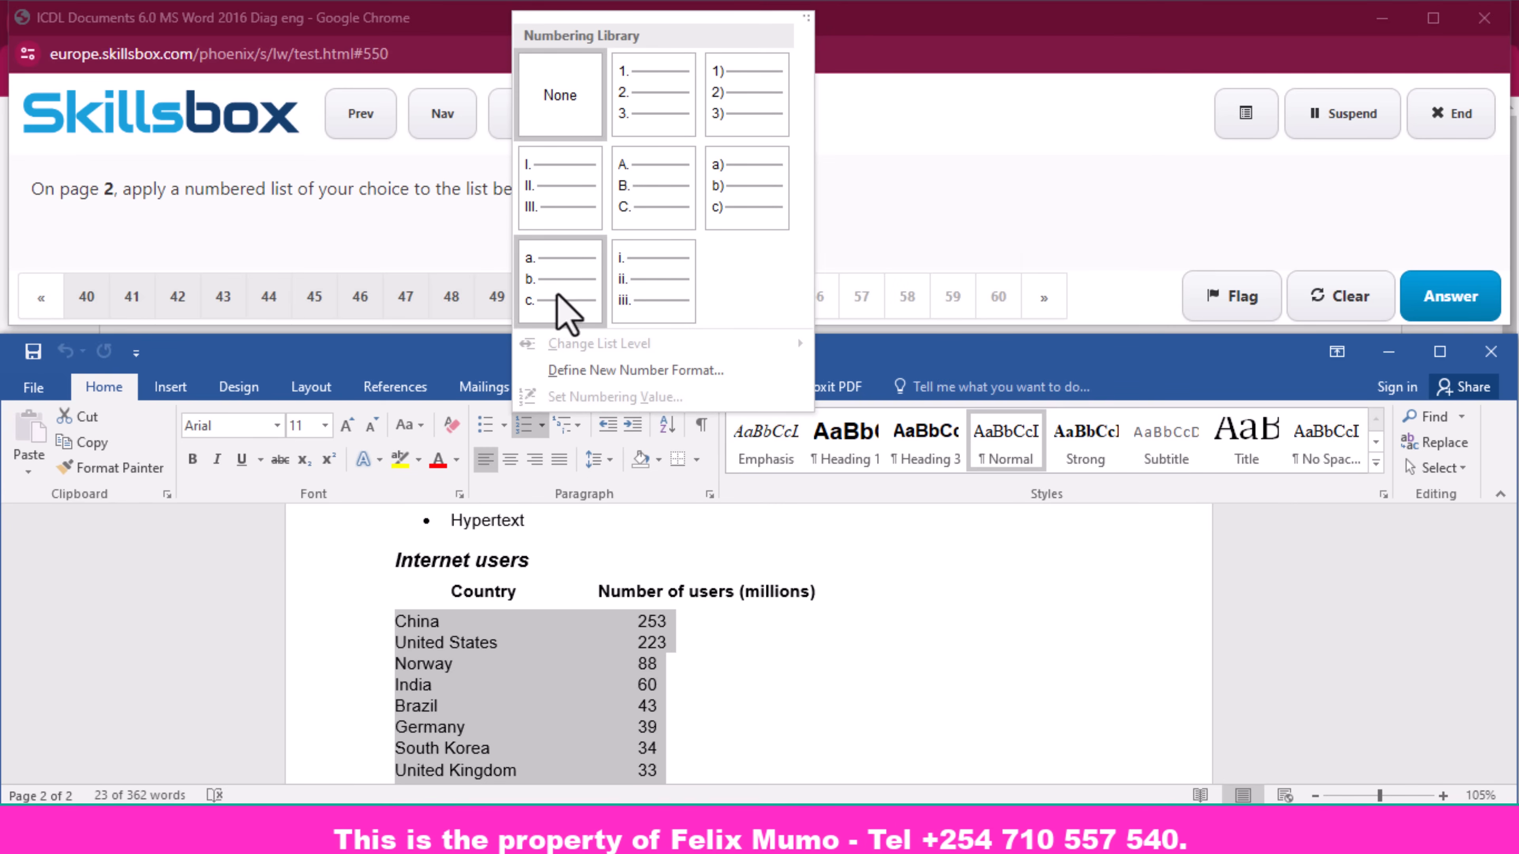
click(658, 281)
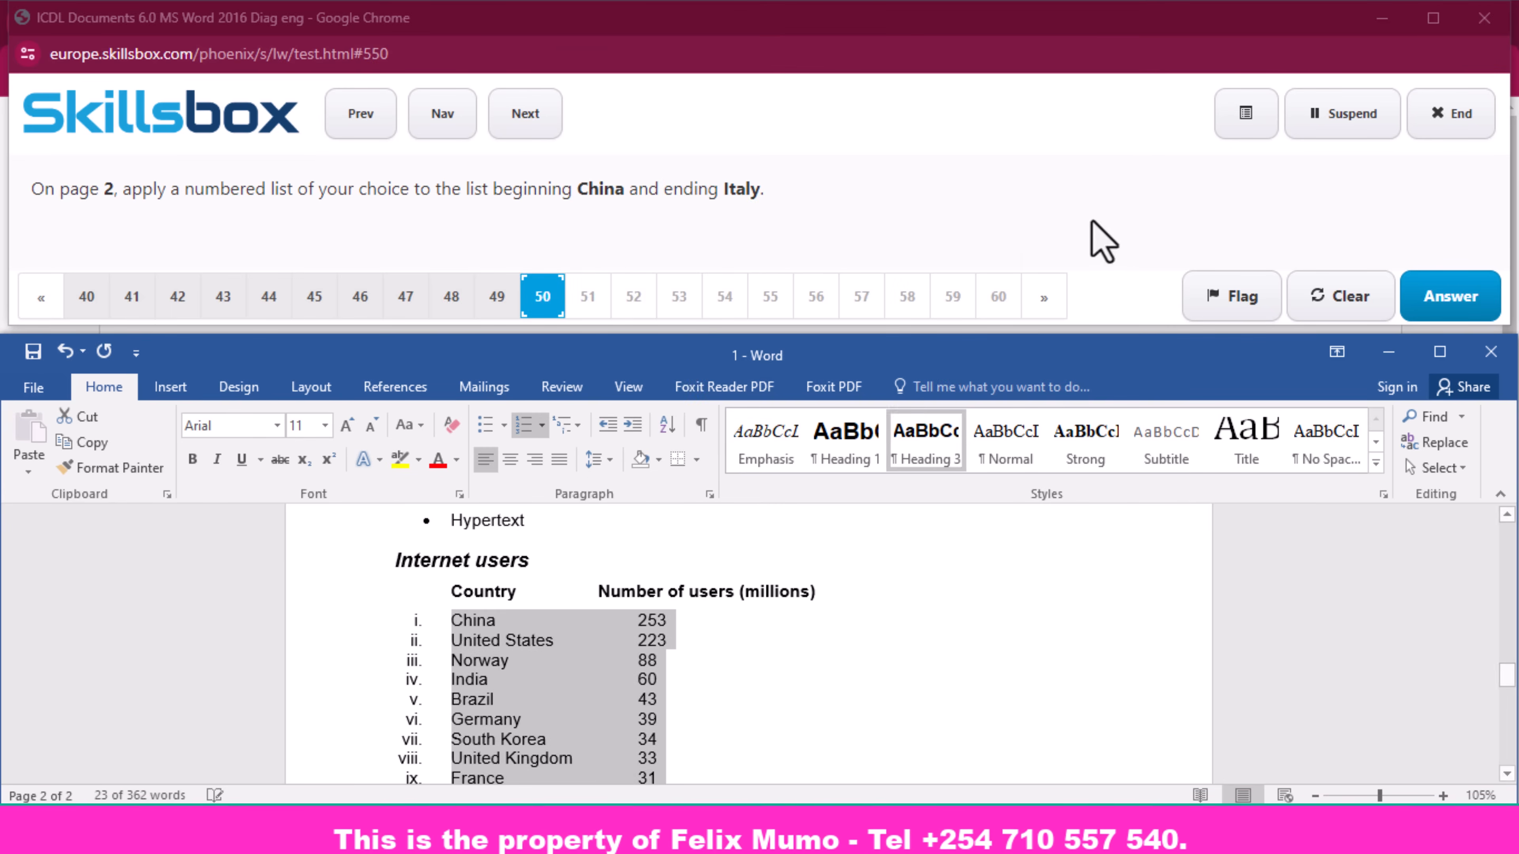
click(1479, 299)
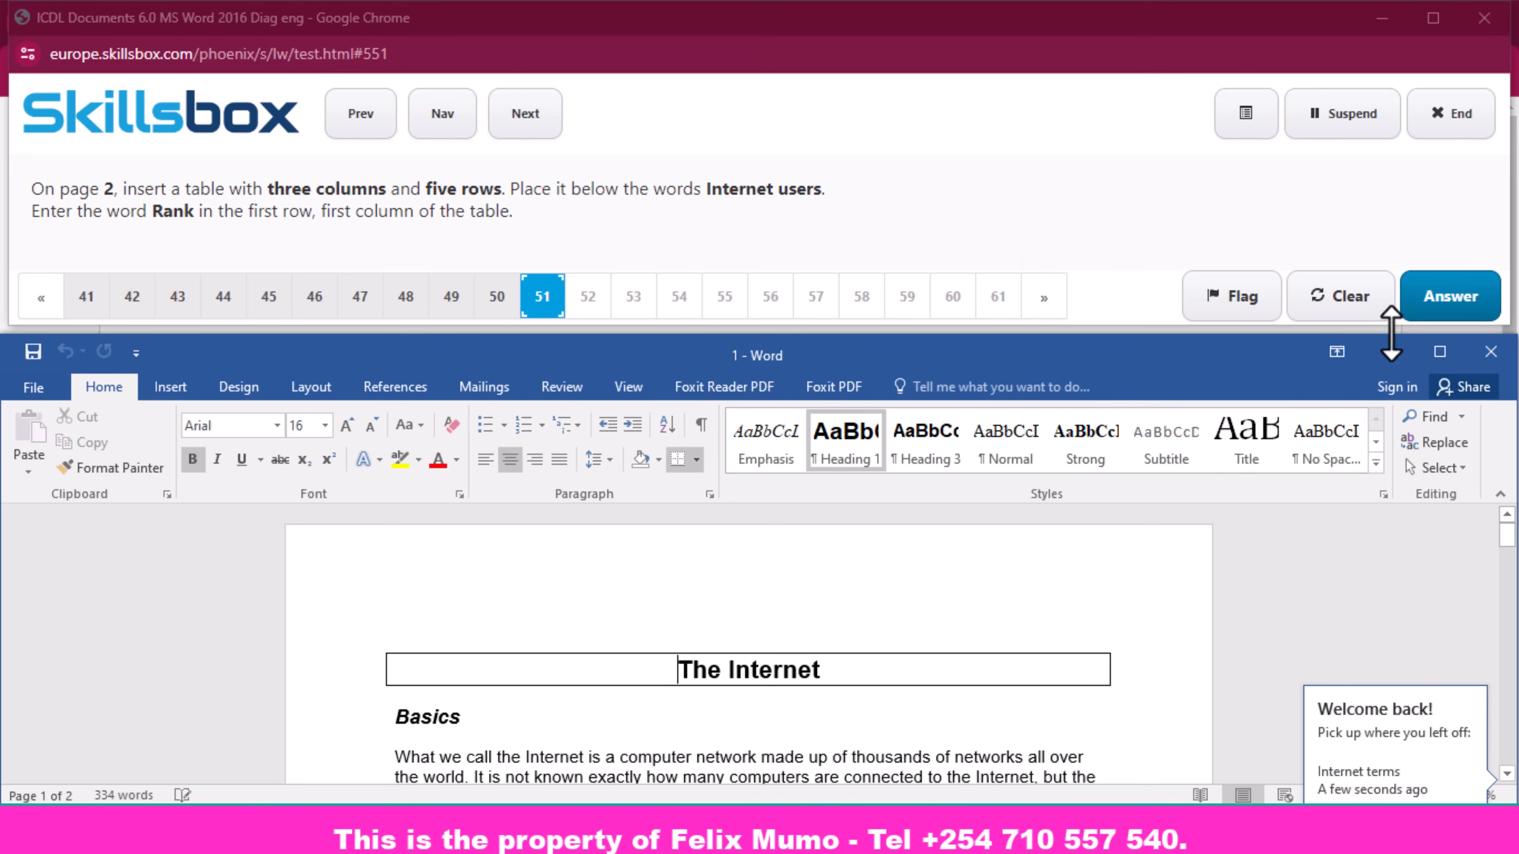
- Insert a three-column, five-row table with Rank in its first cell below the words Internet users on page 2, and submit the answer
scroll(858, 718, down, 15)
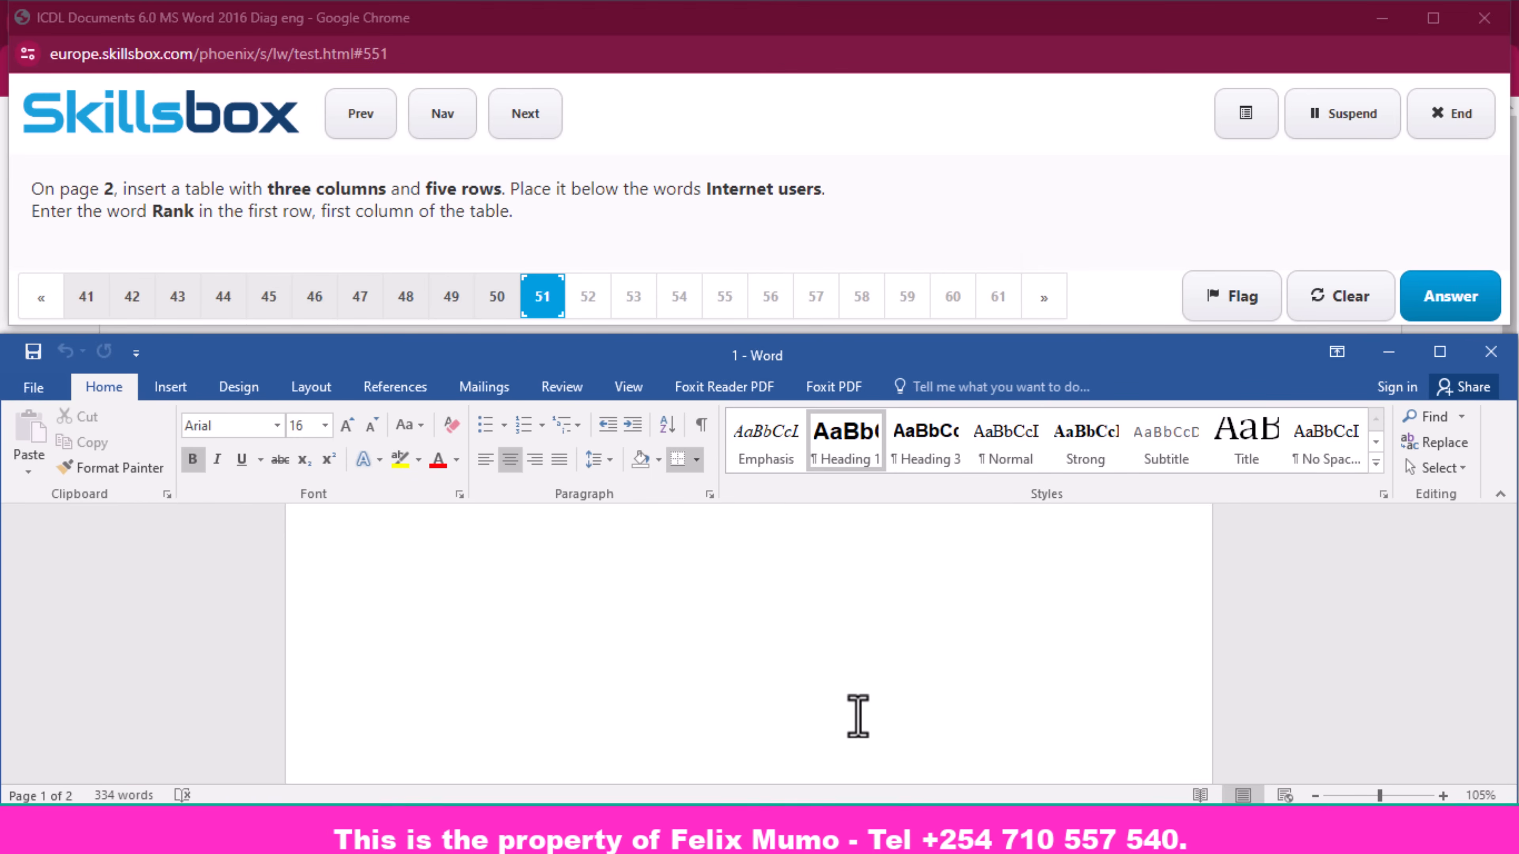
scroll(778, 700, down, 6)
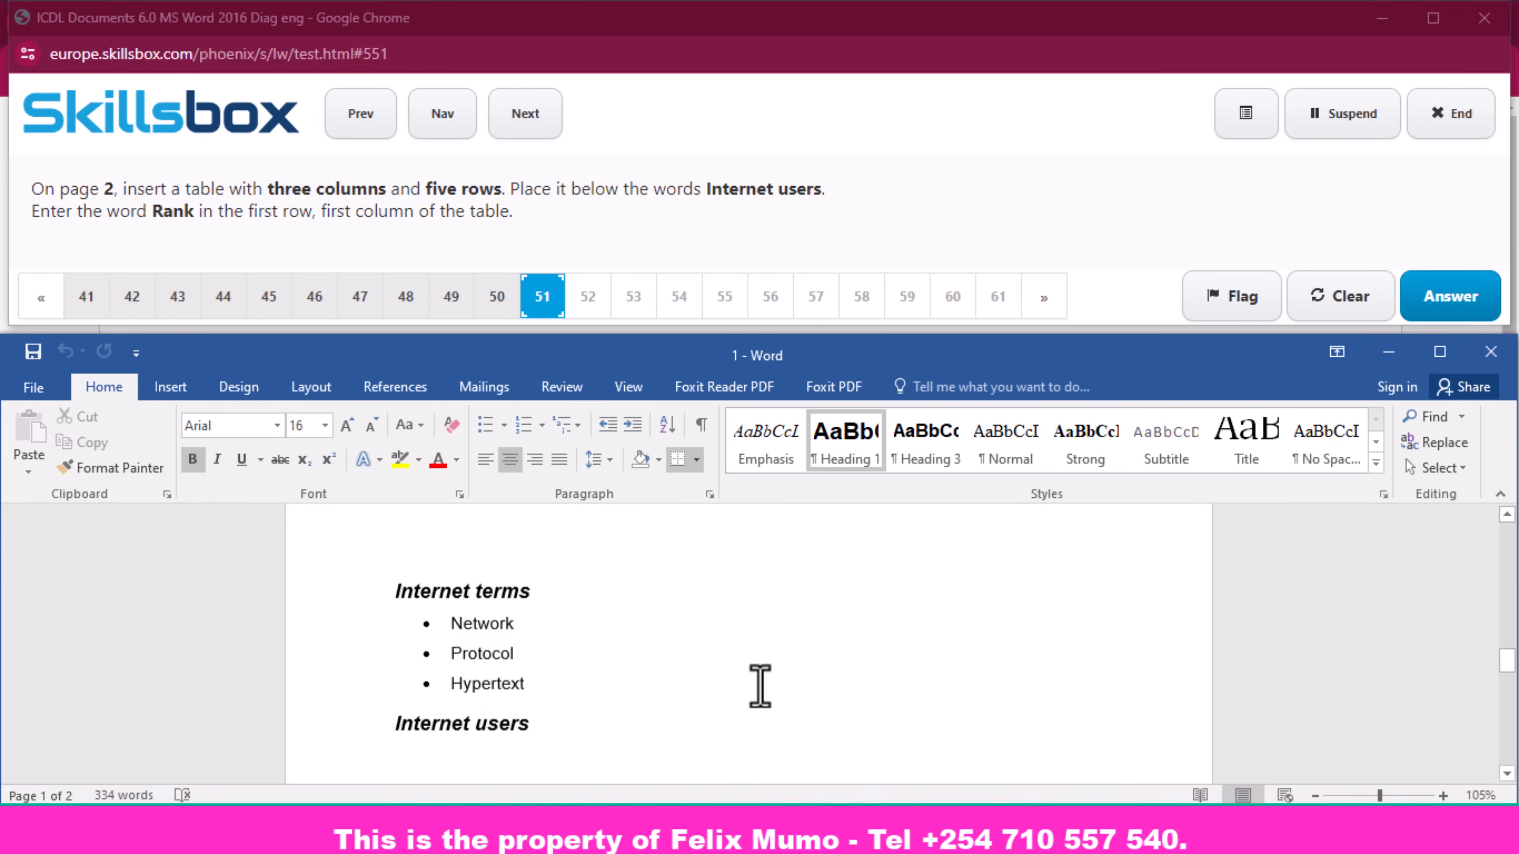
scroll(744, 679, down, 3)
click(424, 613)
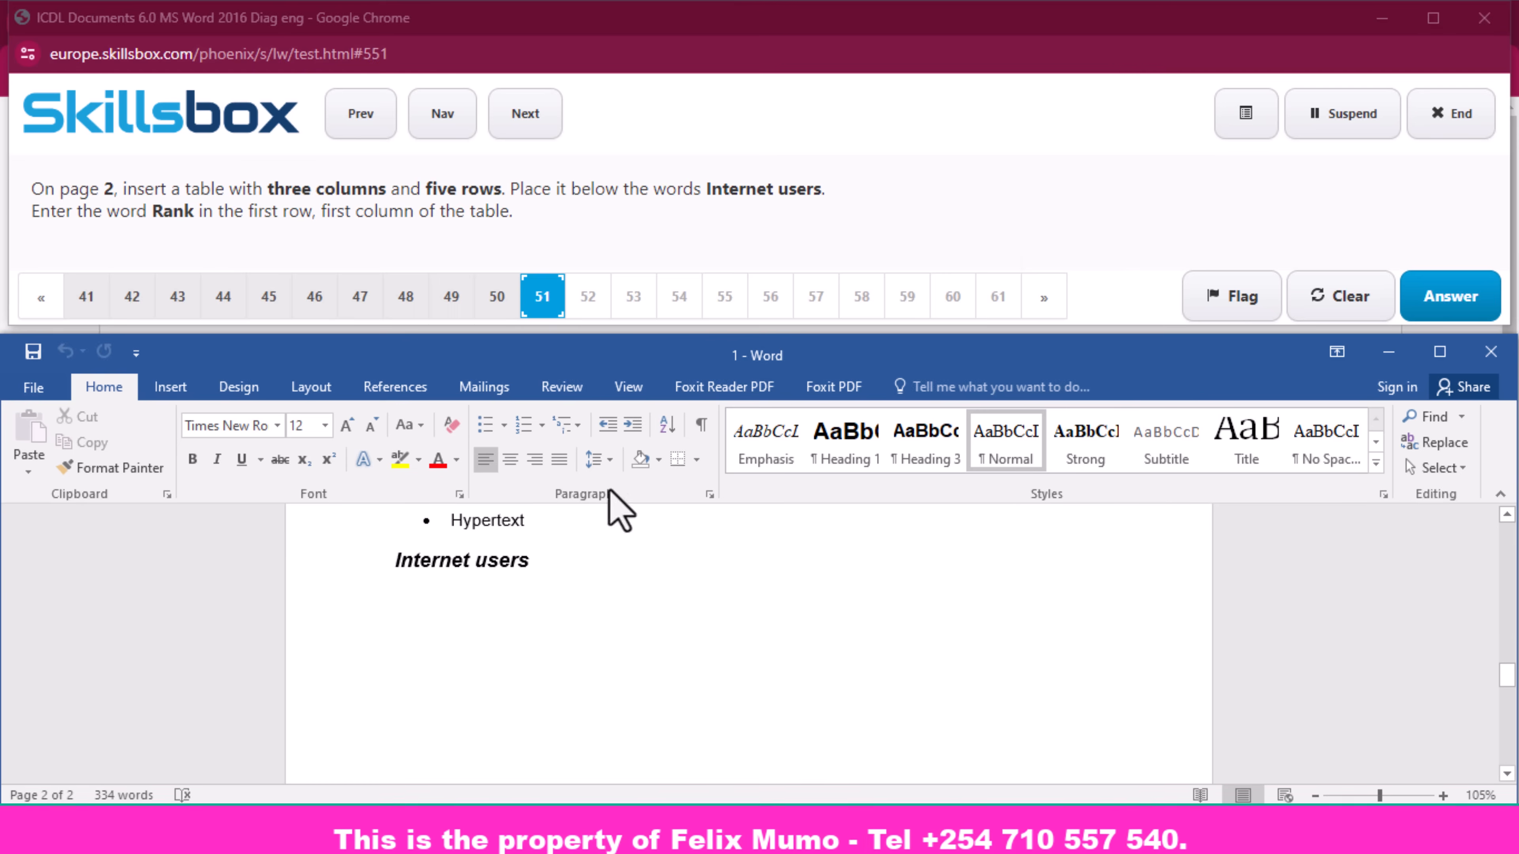
click(171, 389)
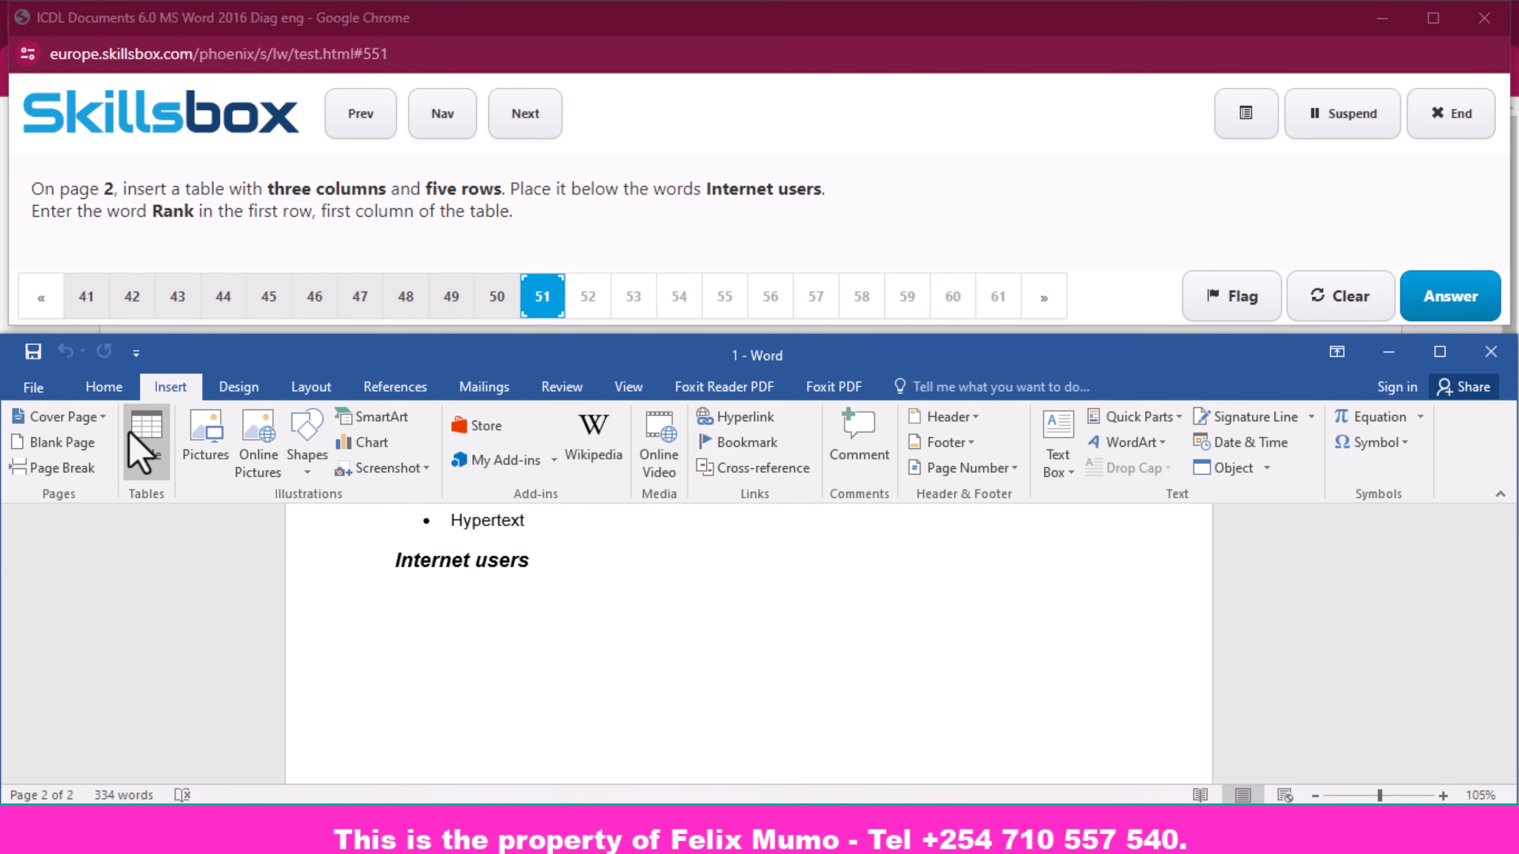
click(144, 444)
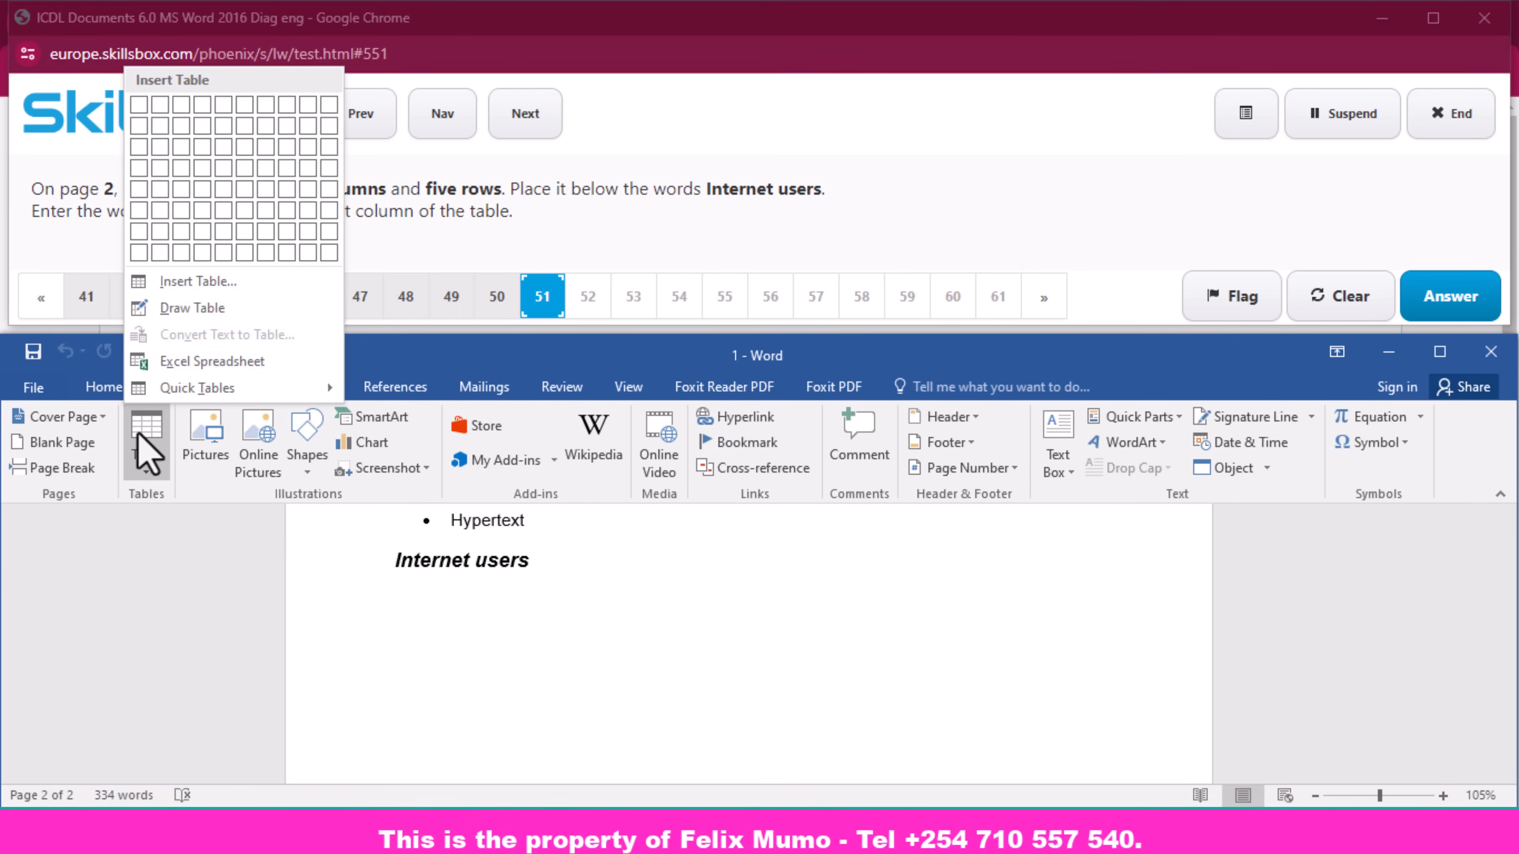
click(211, 284)
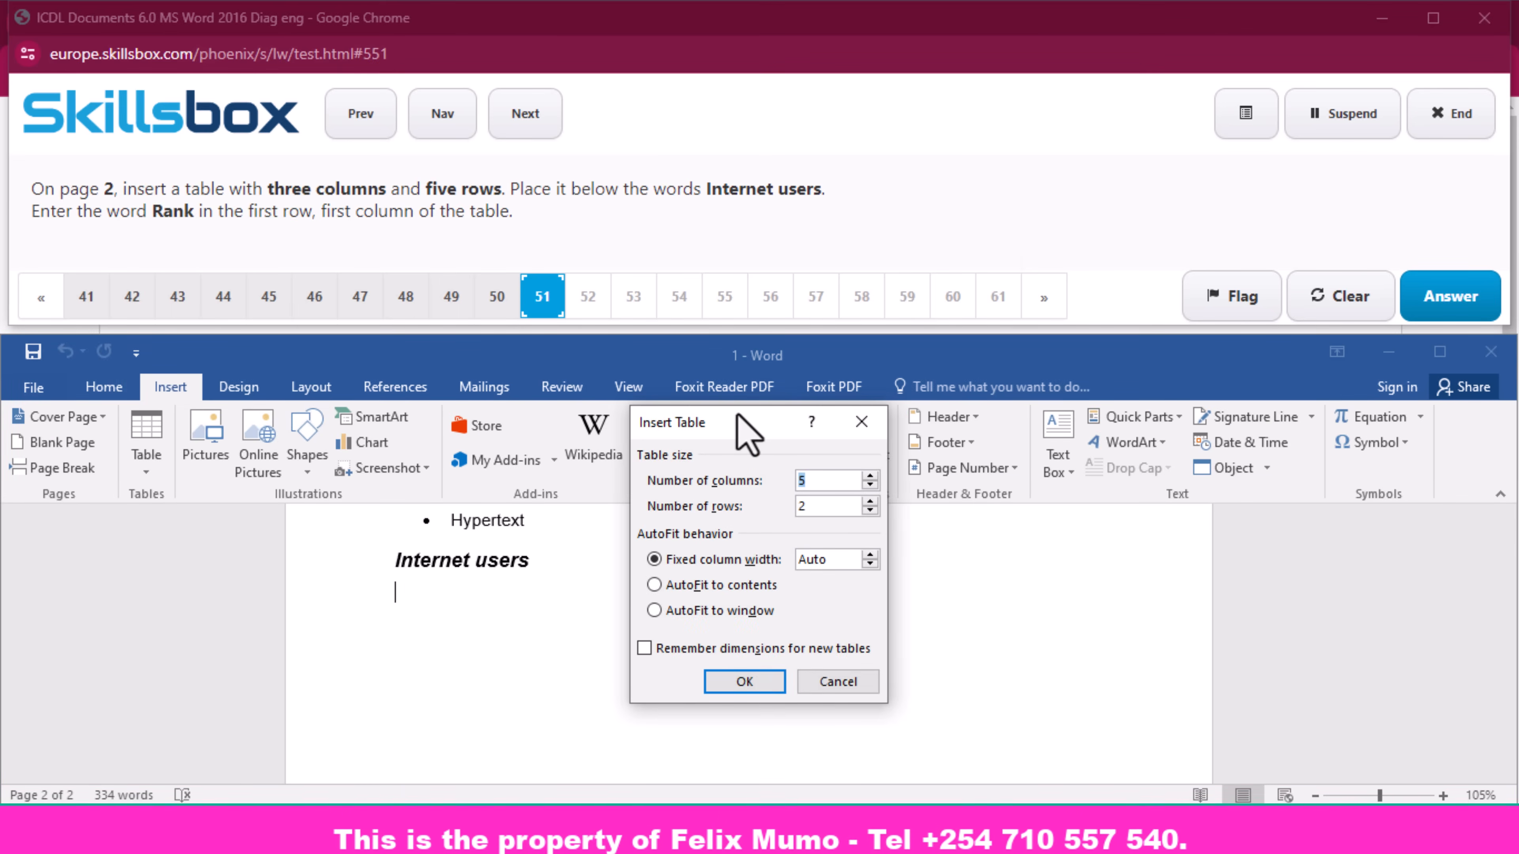
drag(739, 419, 776, 501)
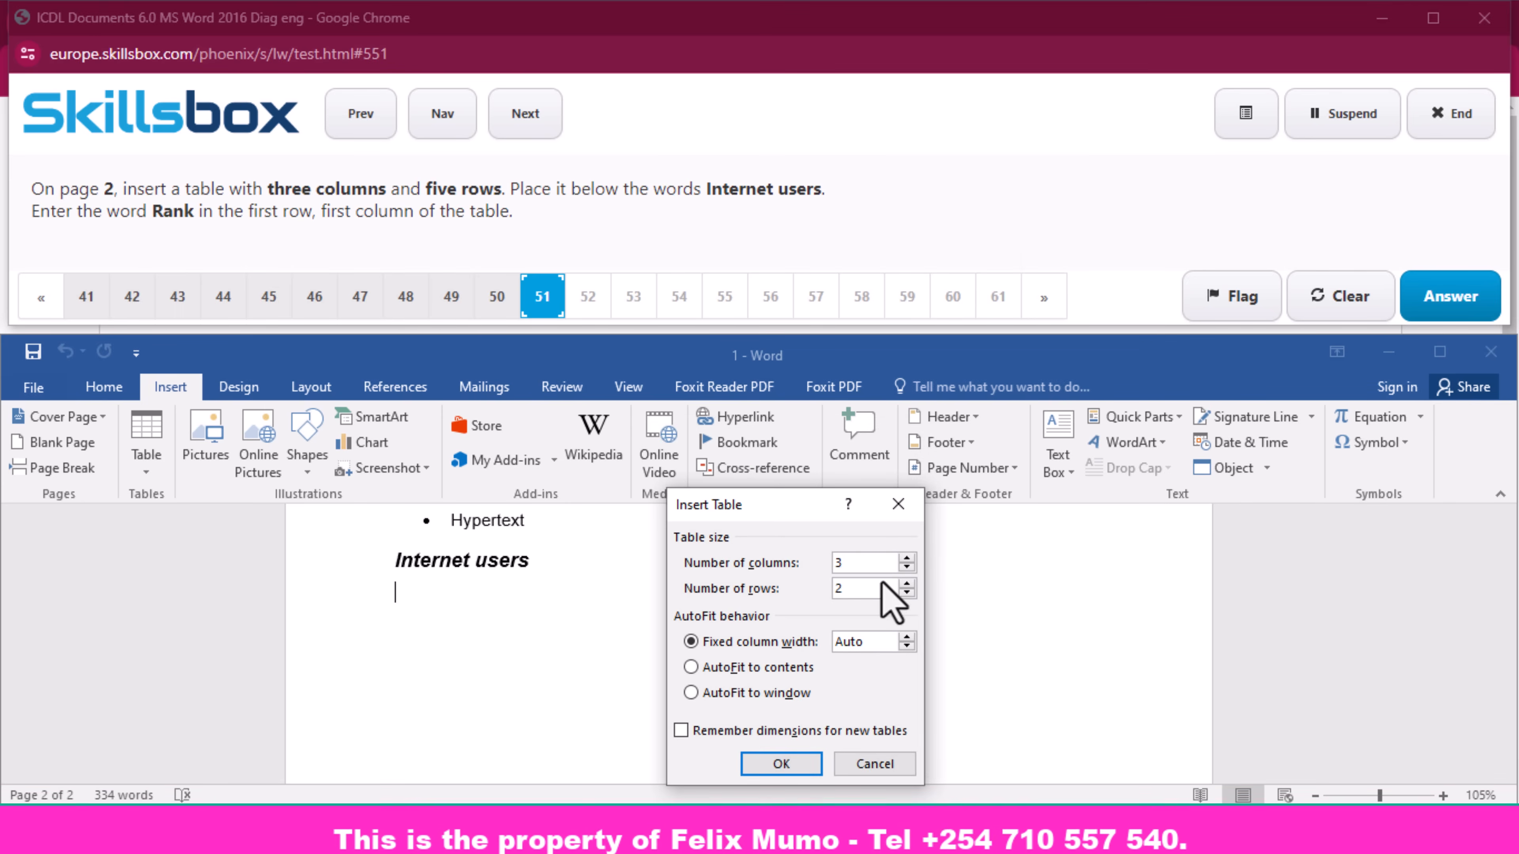
drag(879, 596, 827, 595)
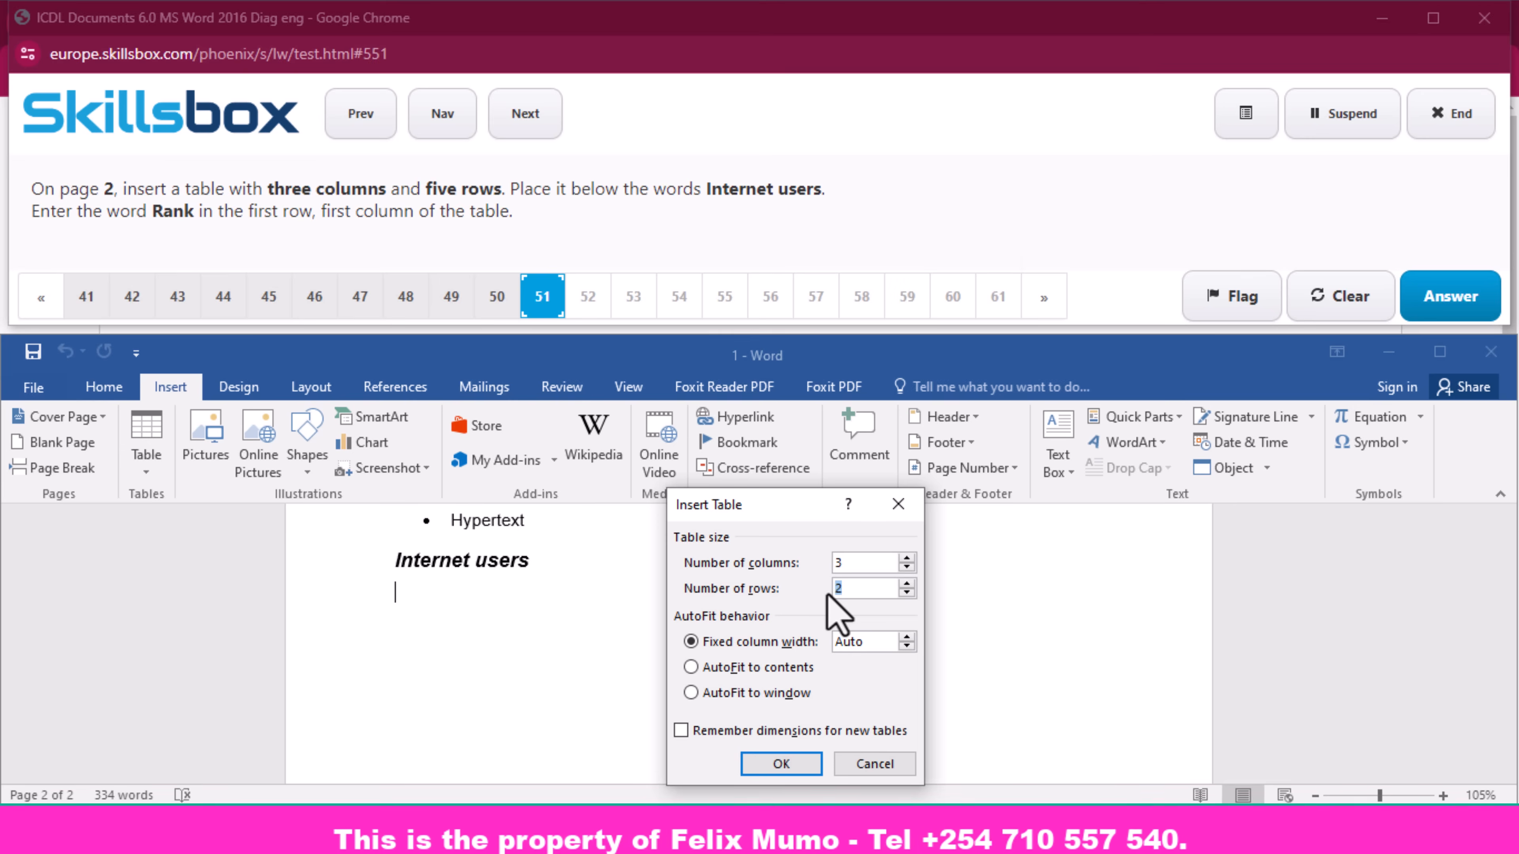
click(755, 765)
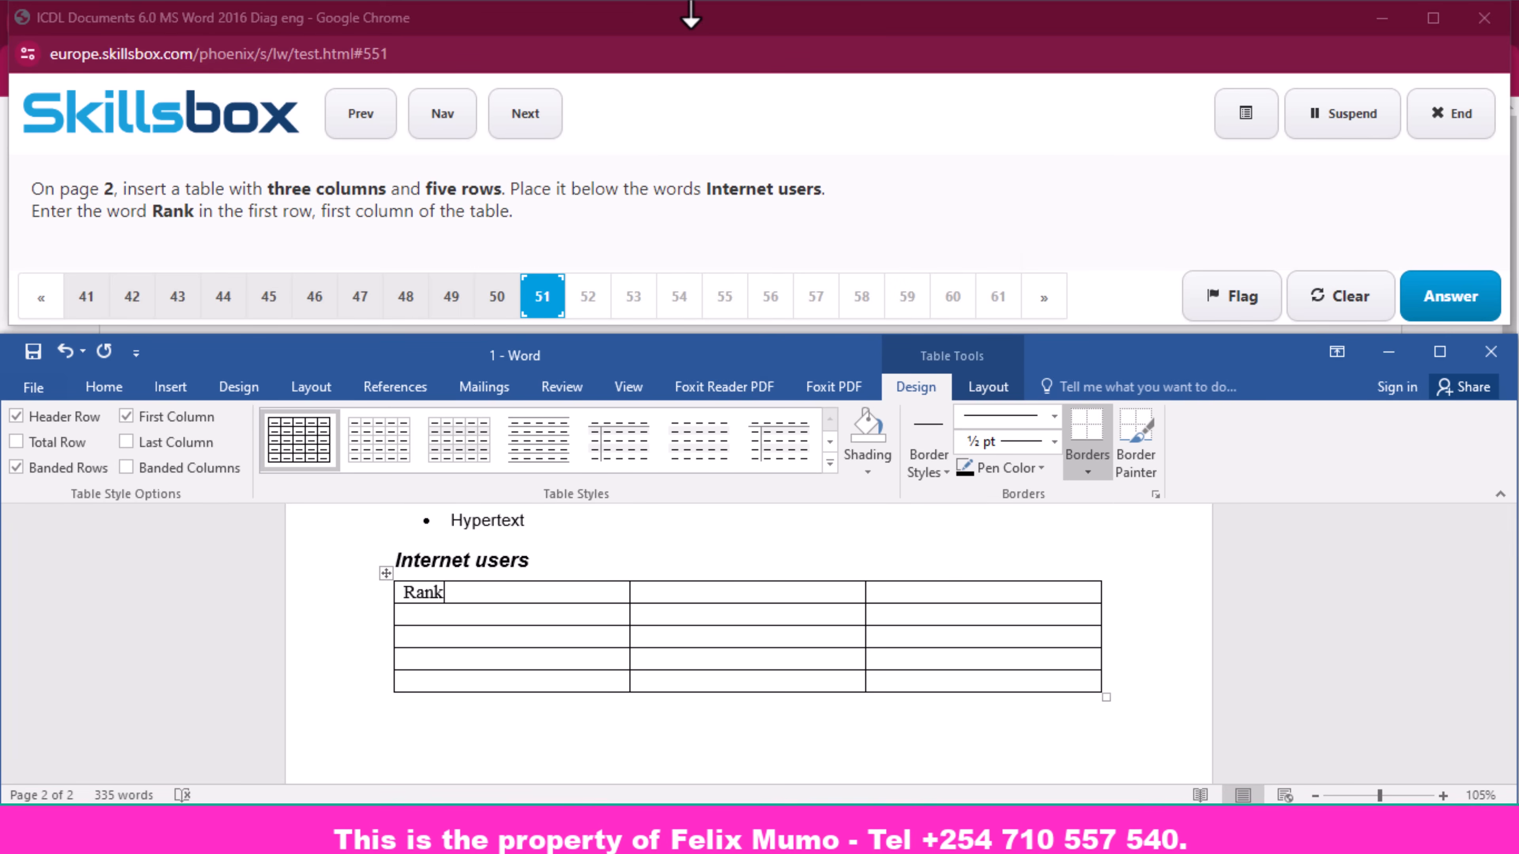
click(1454, 296)
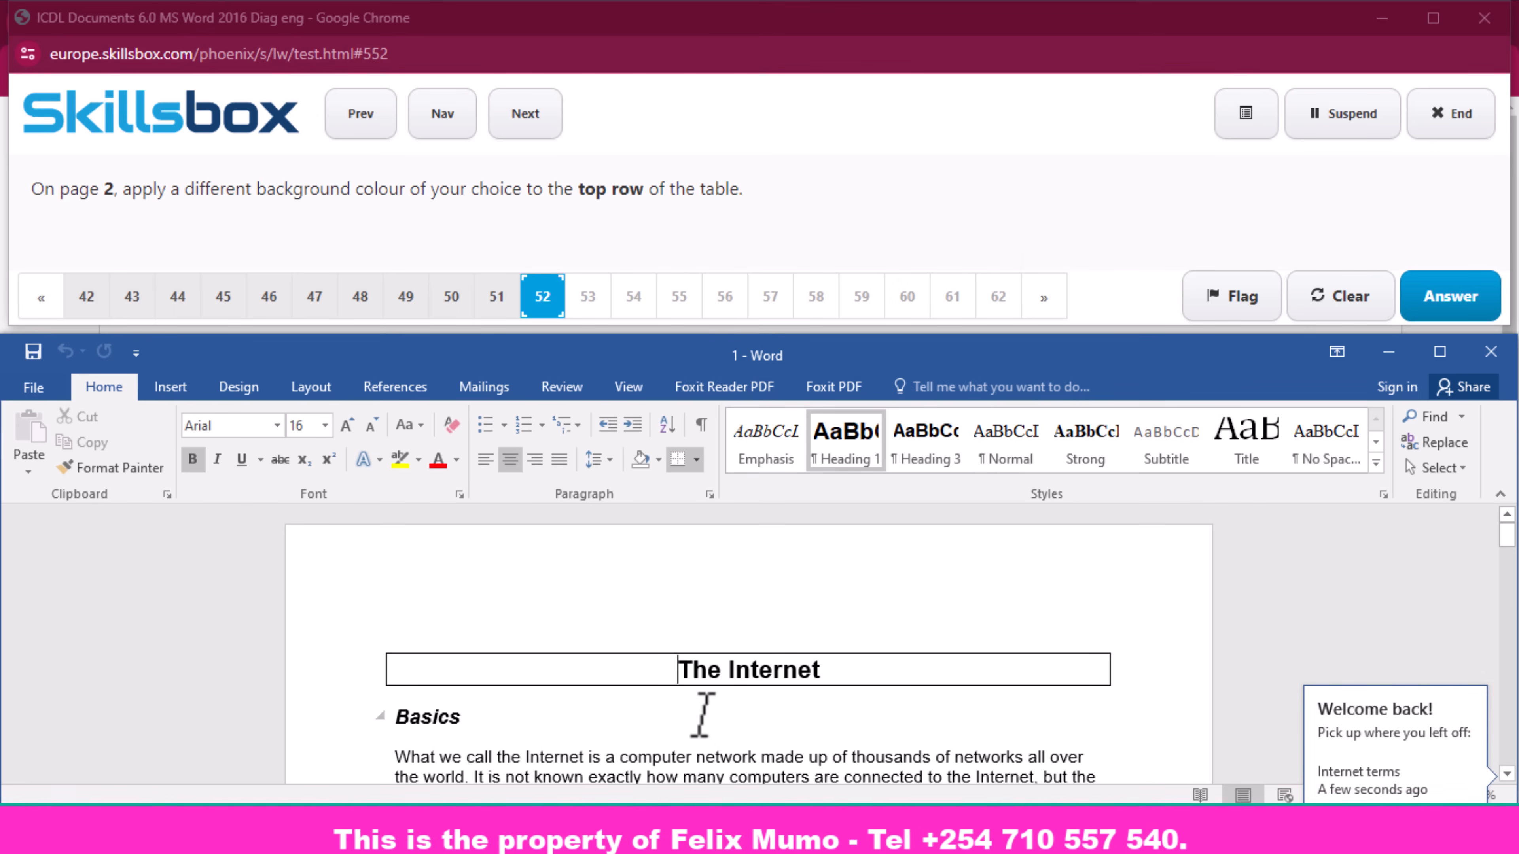
- Apply a blue background shading to the top row of the table on page 2, and submit the answer
scroll(638, 696, down, 15)
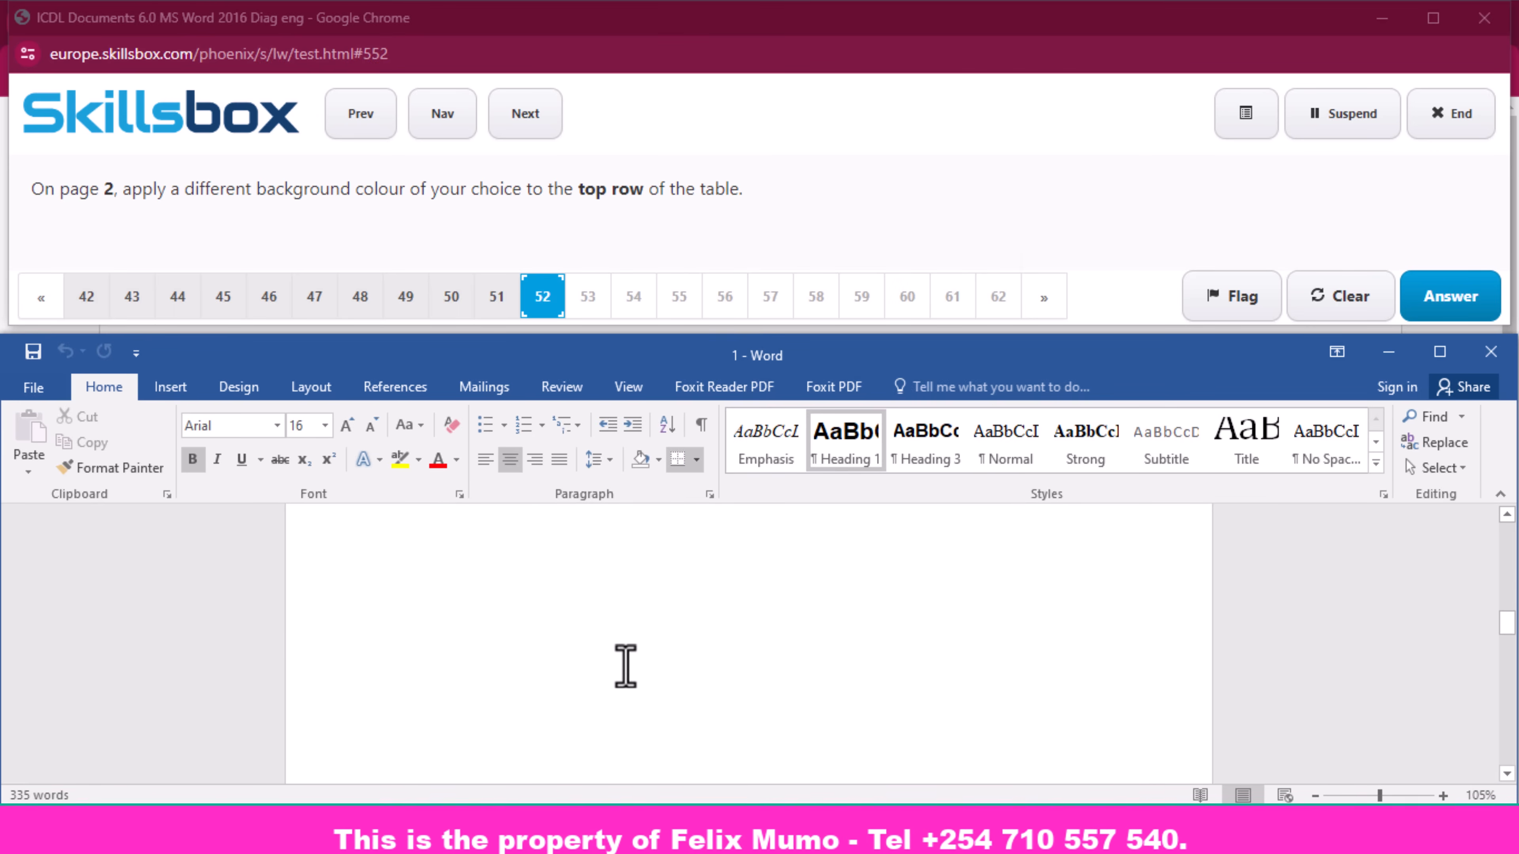
scroll(626, 667, down, 10)
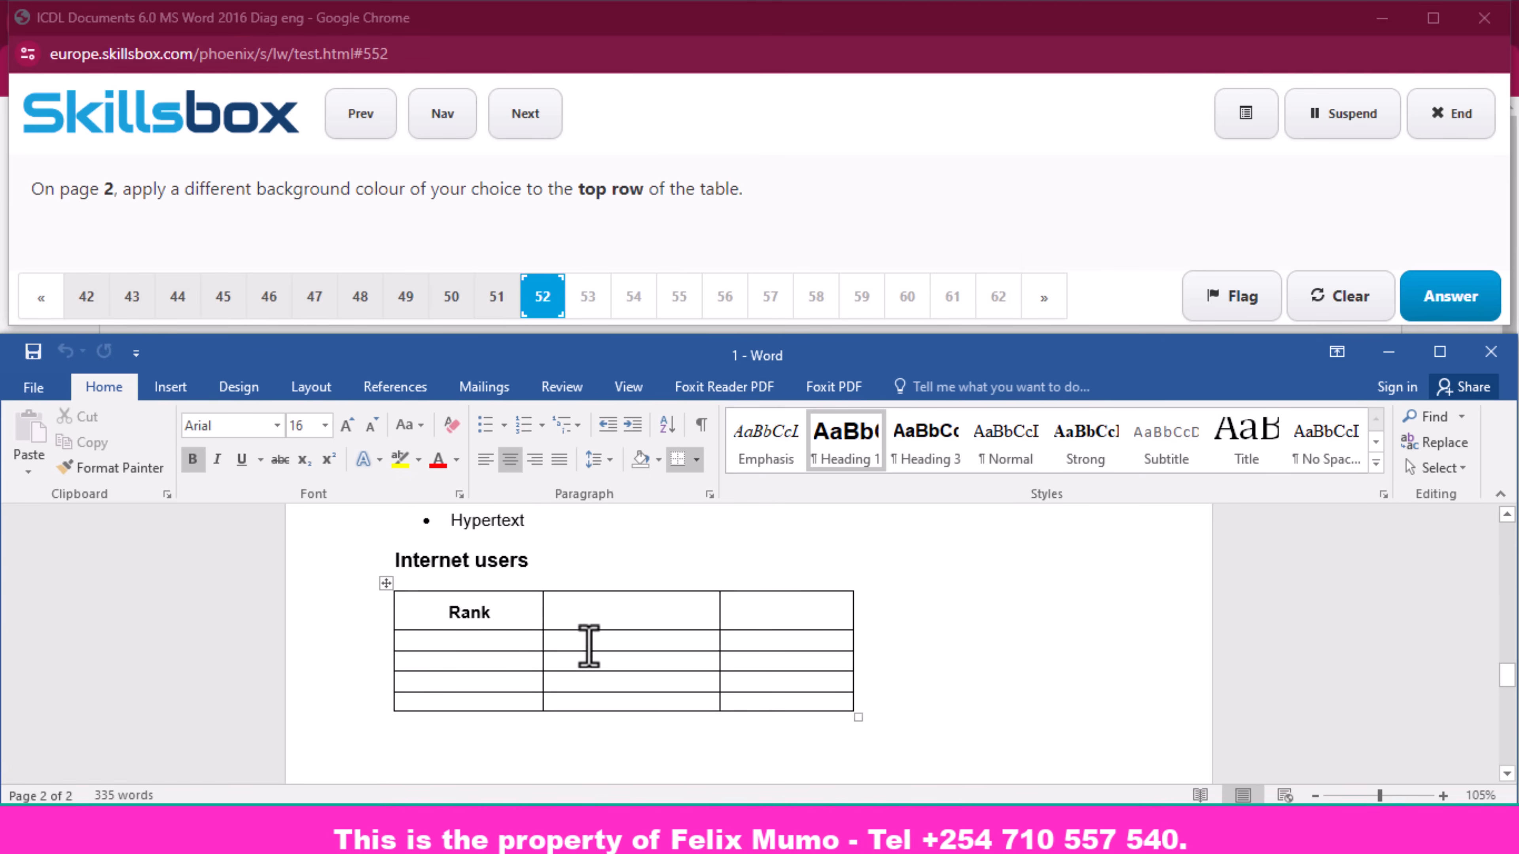
click(370, 612)
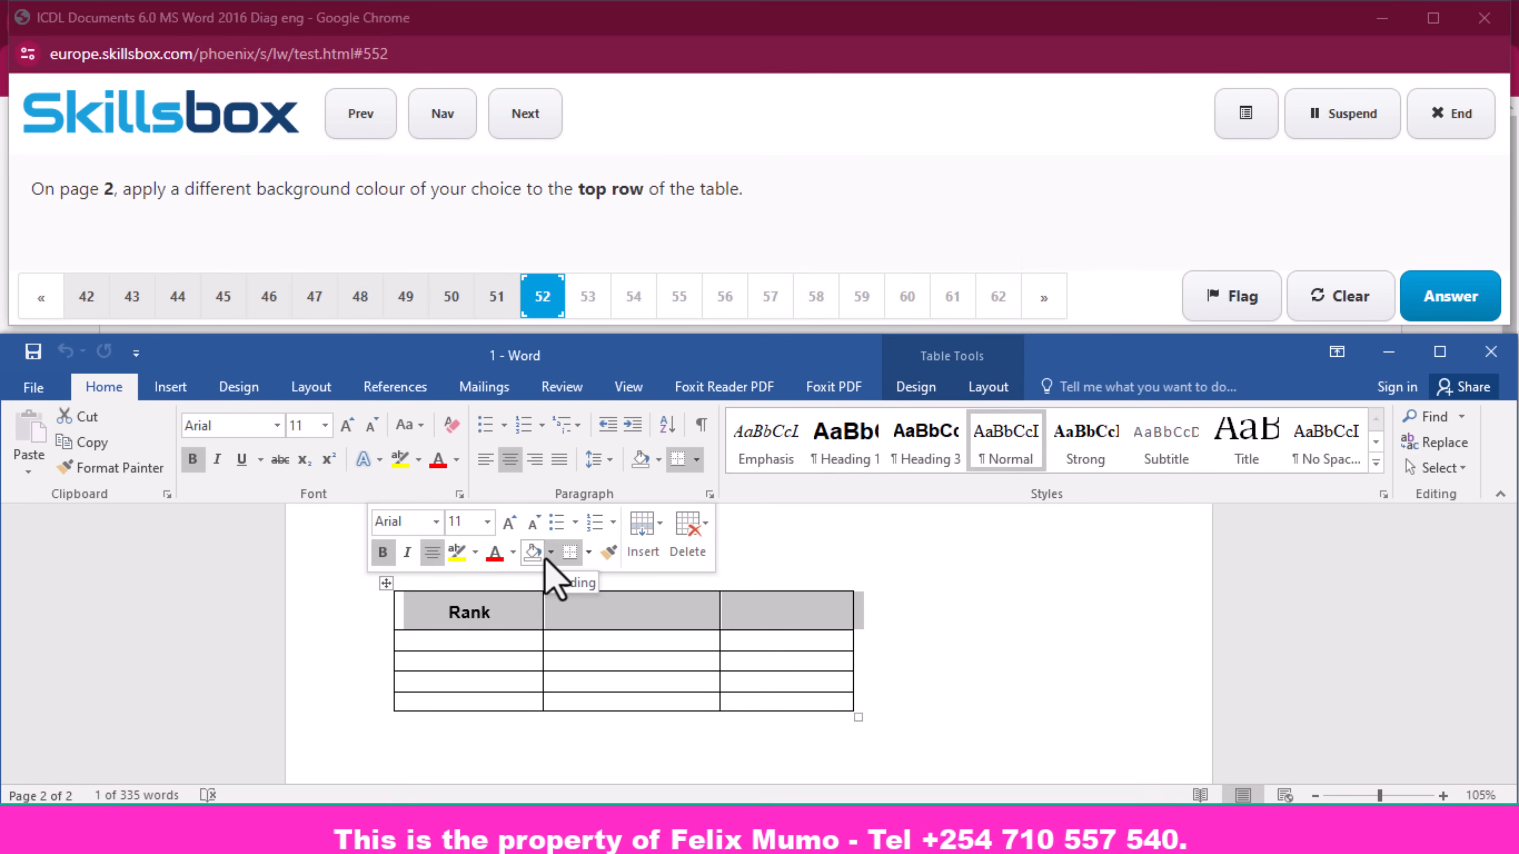
click(660, 461)
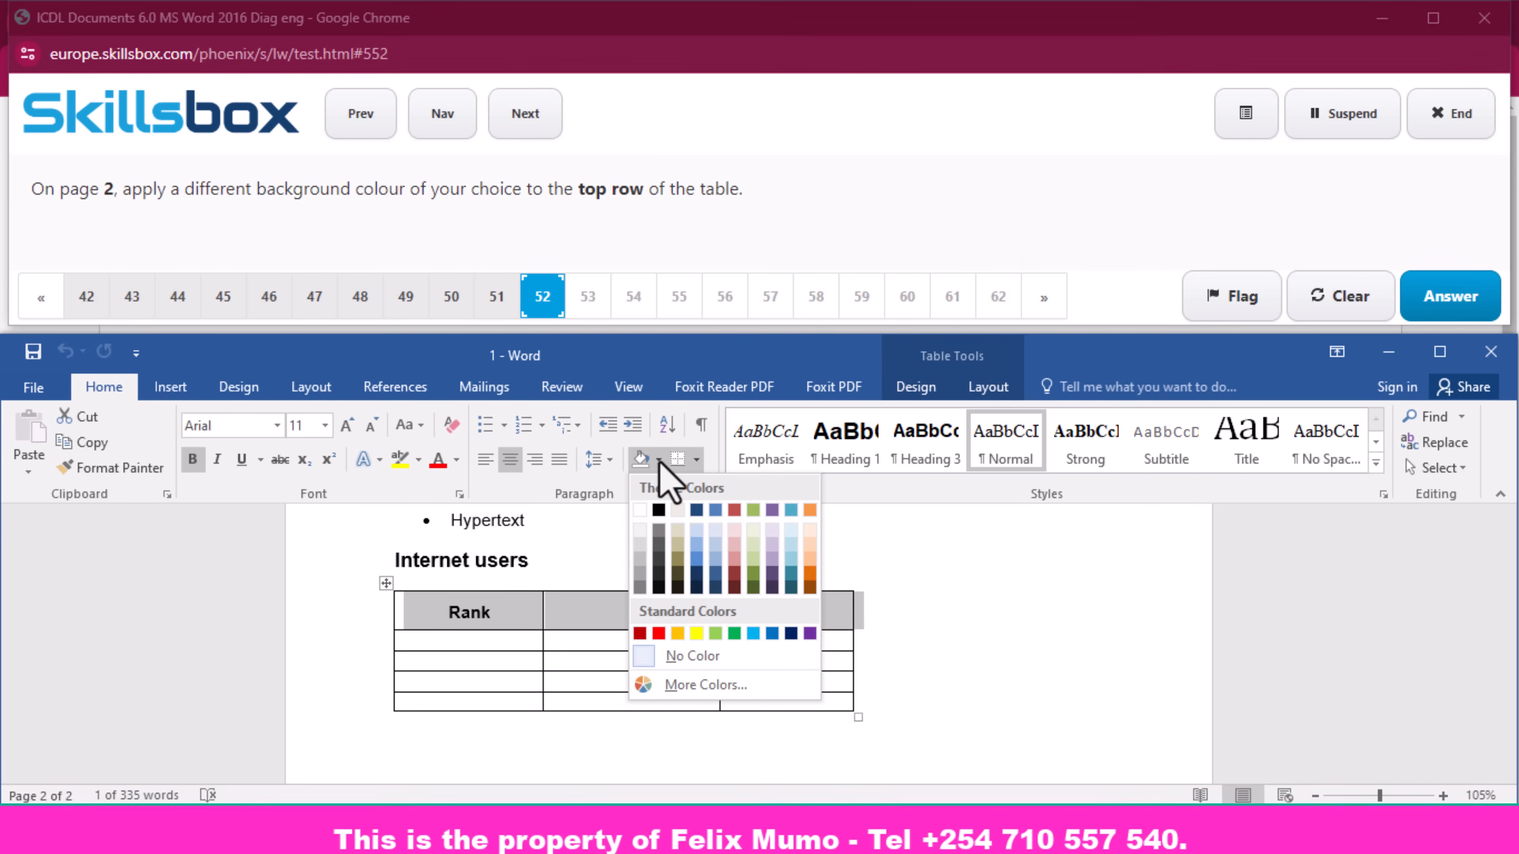
click(697, 561)
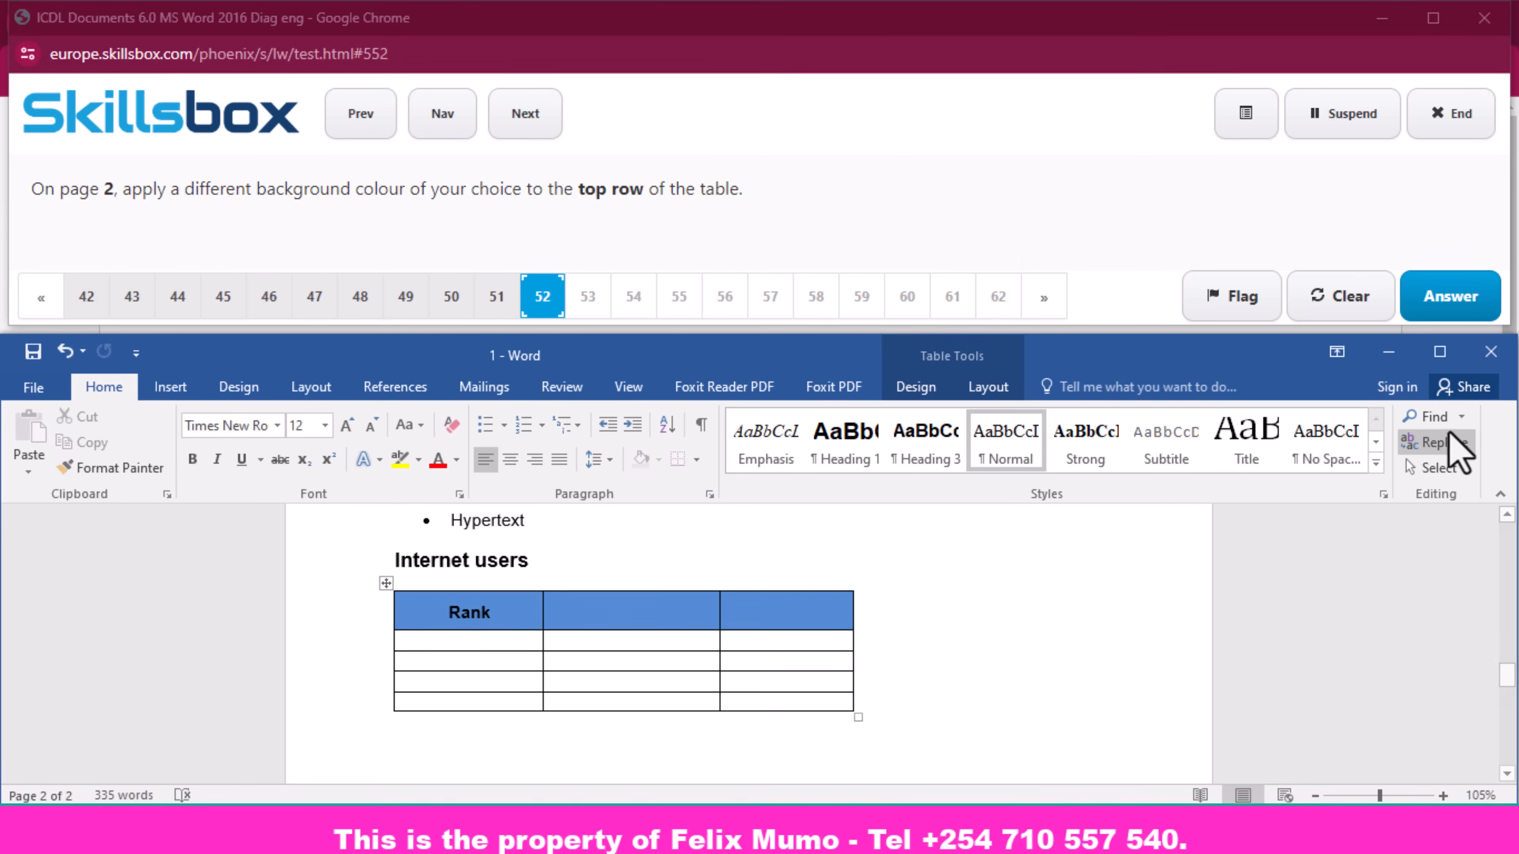
click(1452, 302)
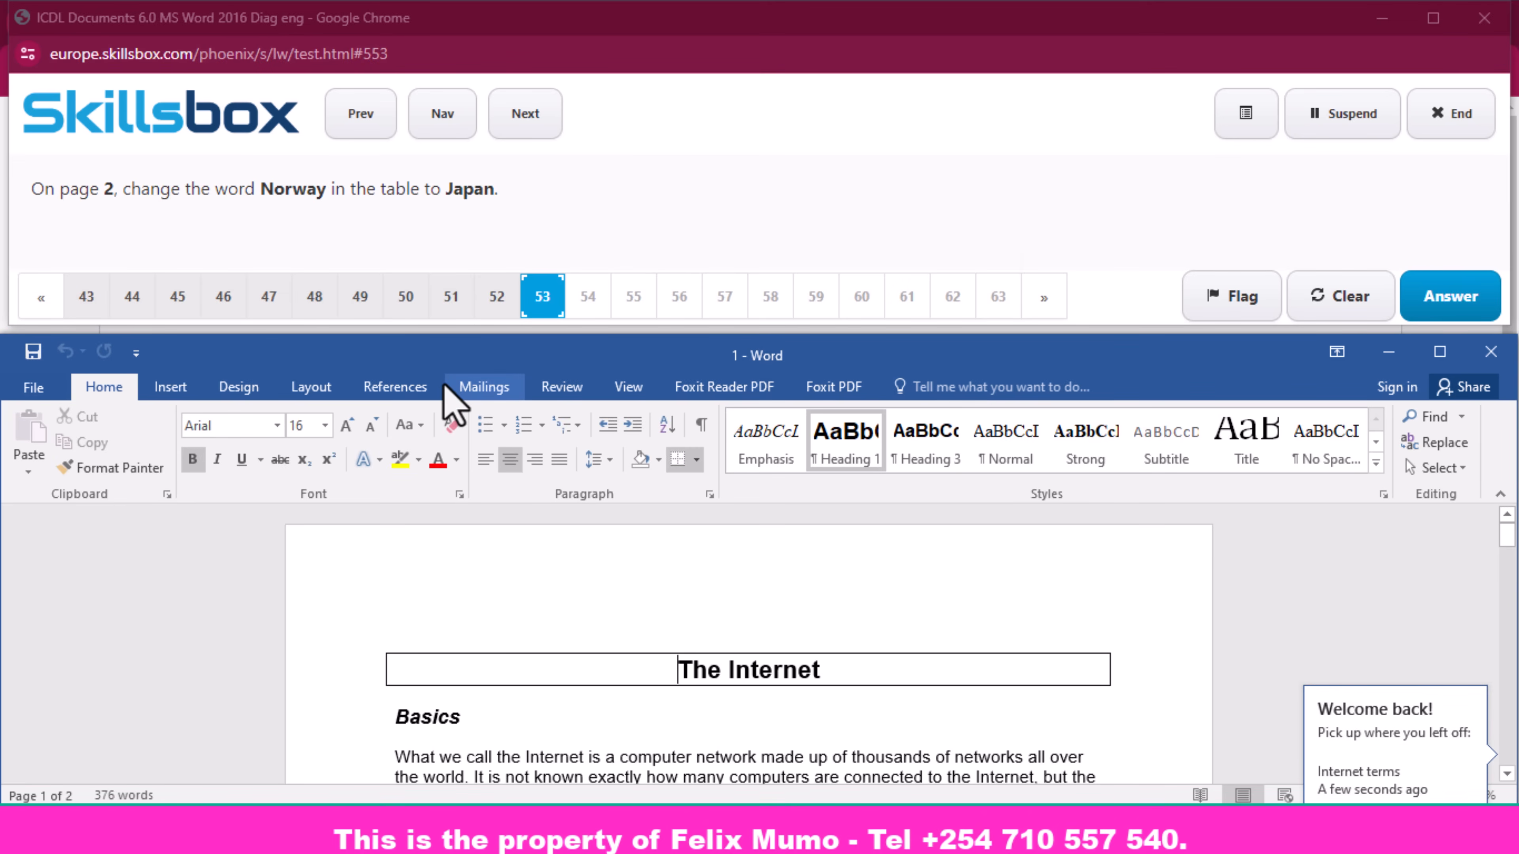
- Change the word Norway to Japan in the table on page 2, and submit the answer
scroll(553, 628, down, 15)
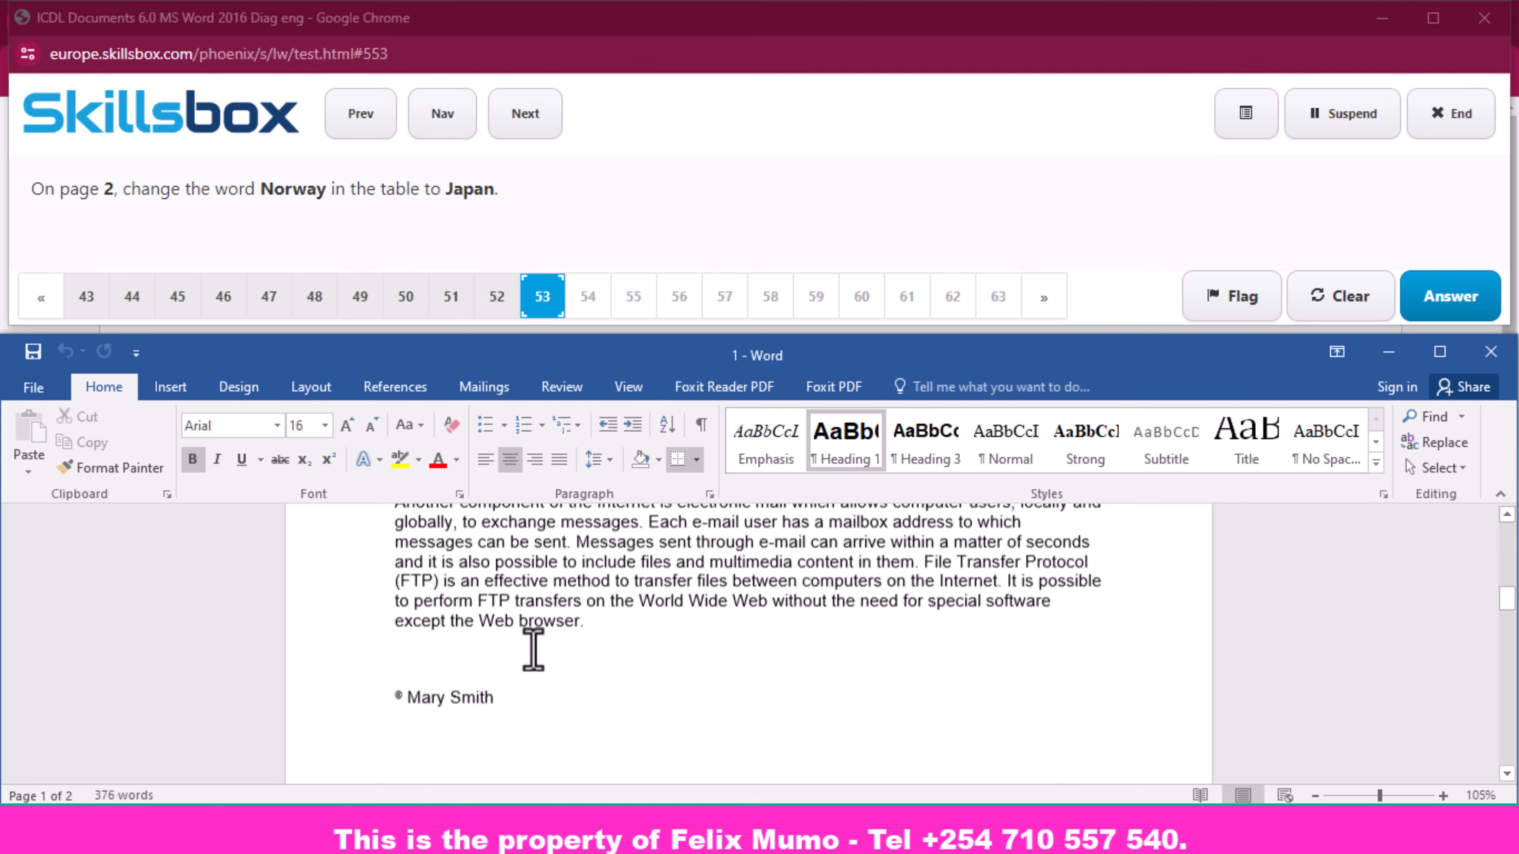
scroll(533, 649, down, 10)
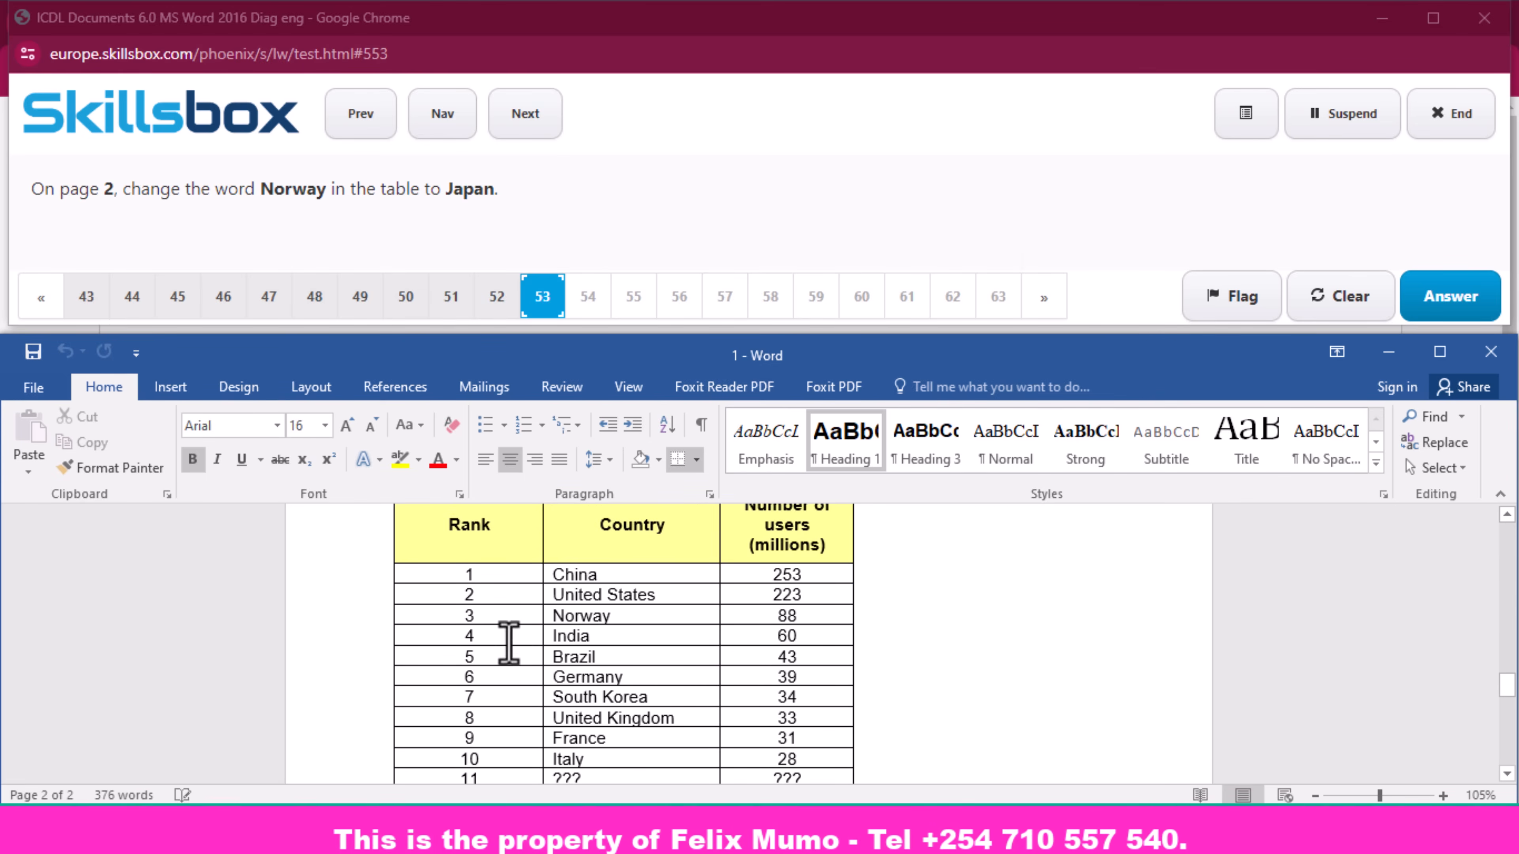
scroll(540, 695, down, 1)
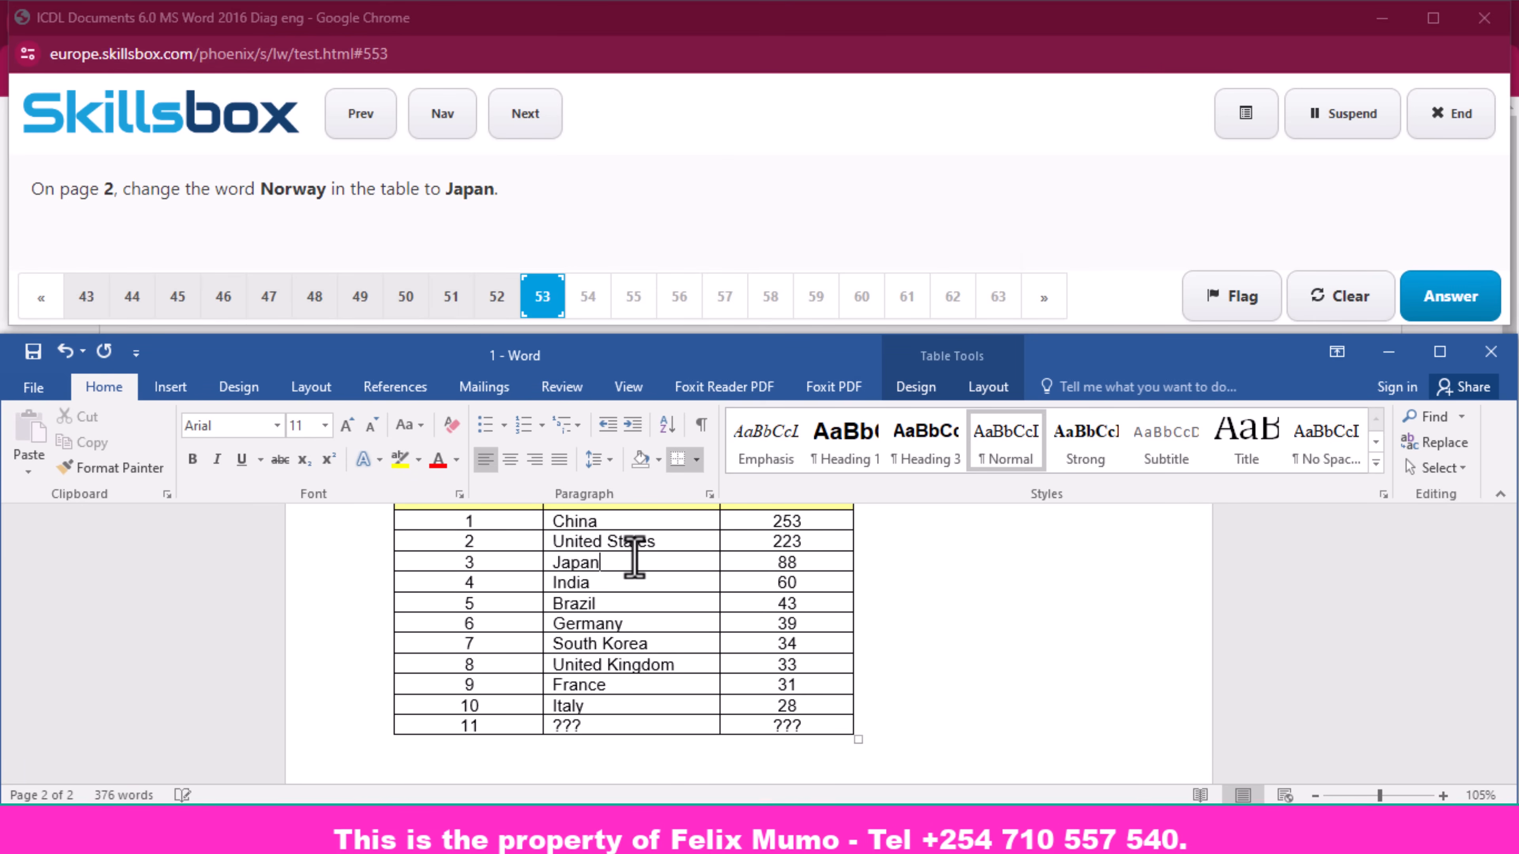
click(1448, 302)
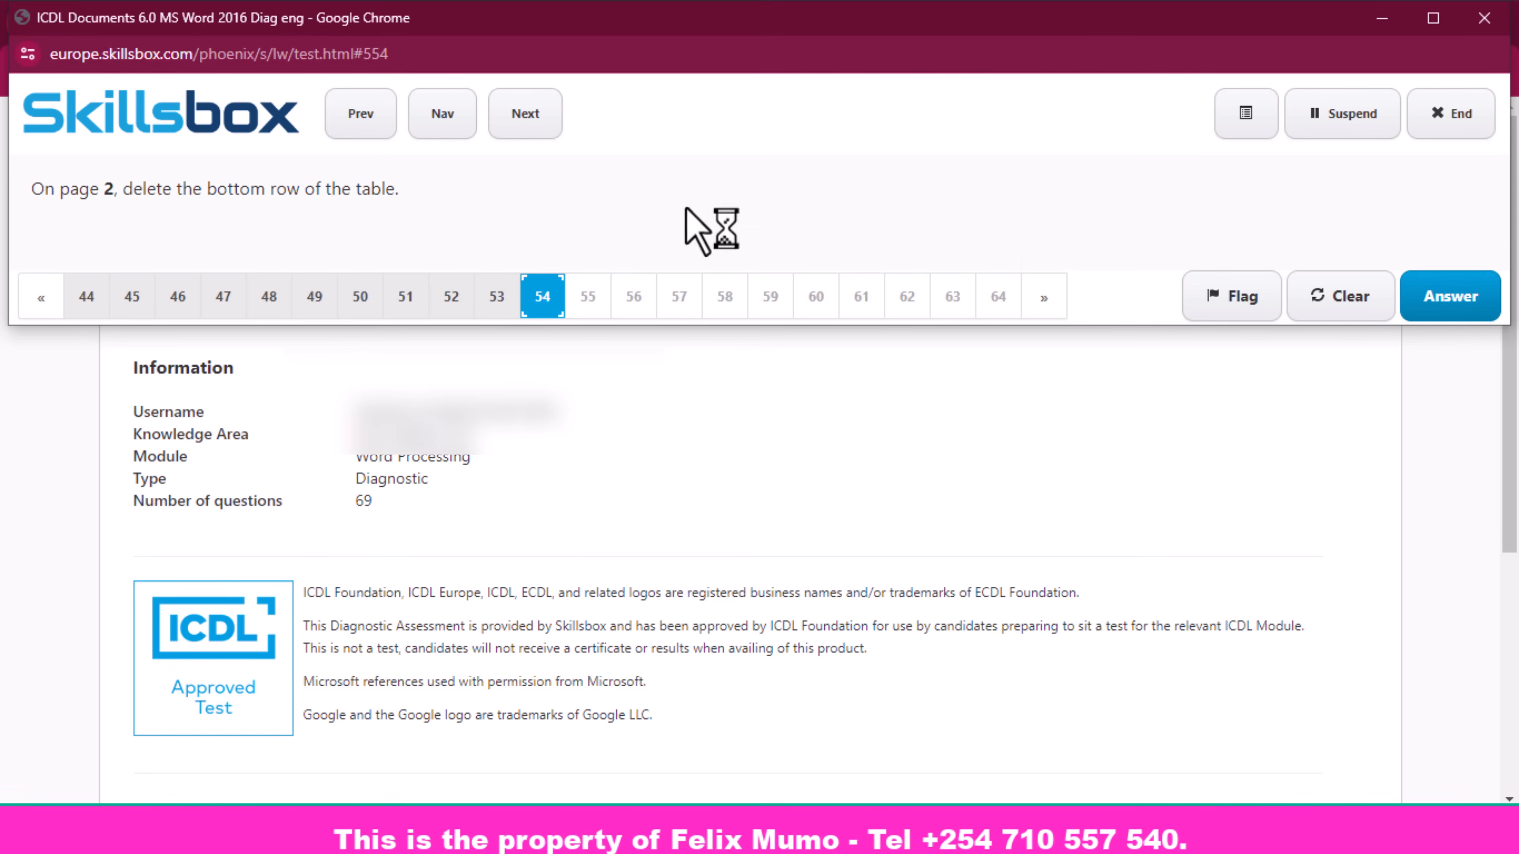
- Delete the bottom row, number 11, of the table on page 2
scroll(592, 574, down, 8)
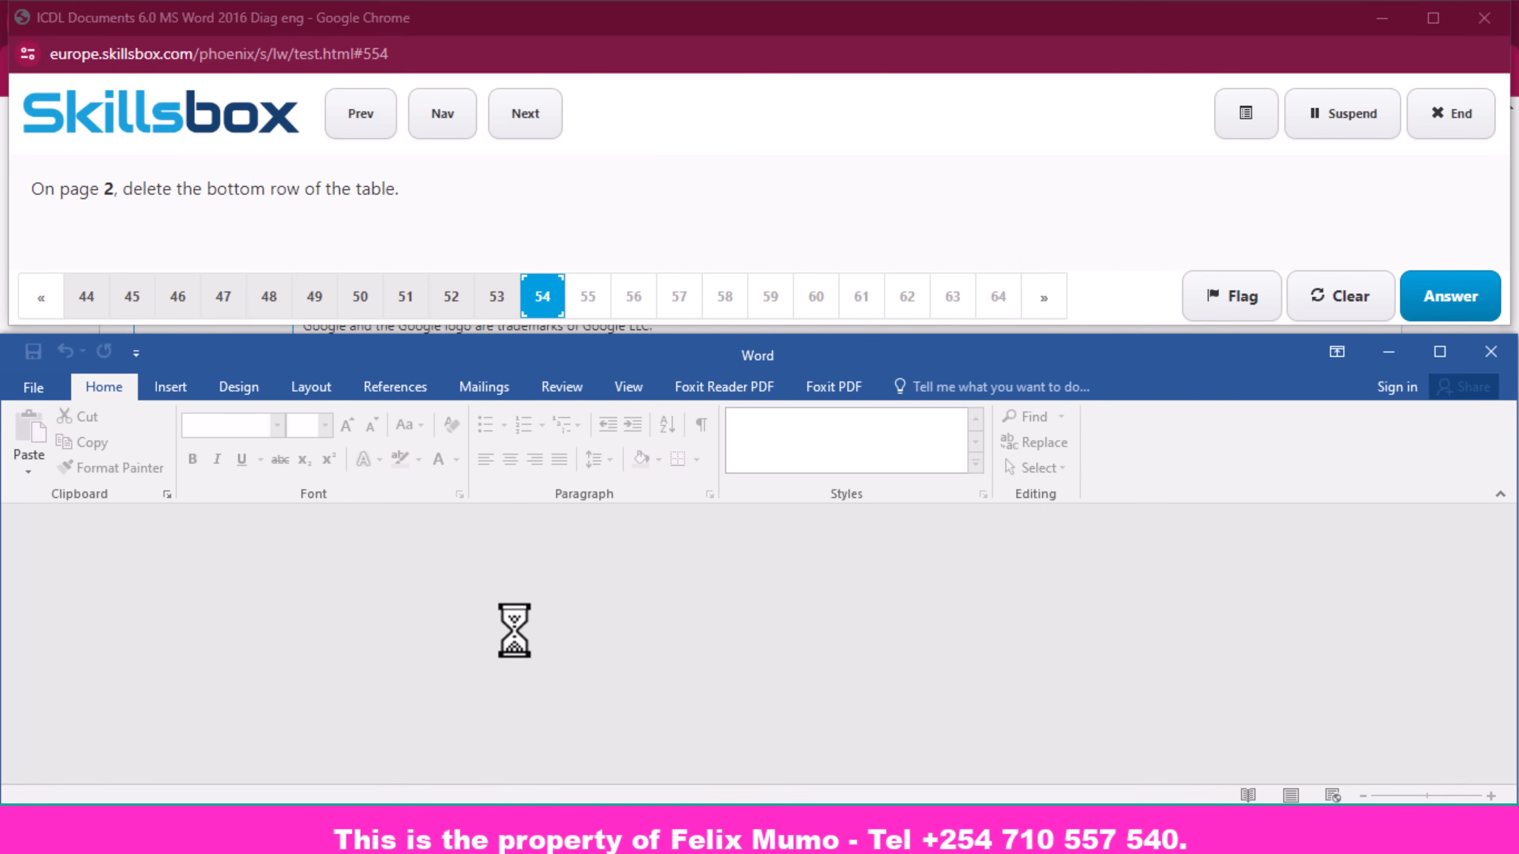
scroll(603, 688, down, 10)
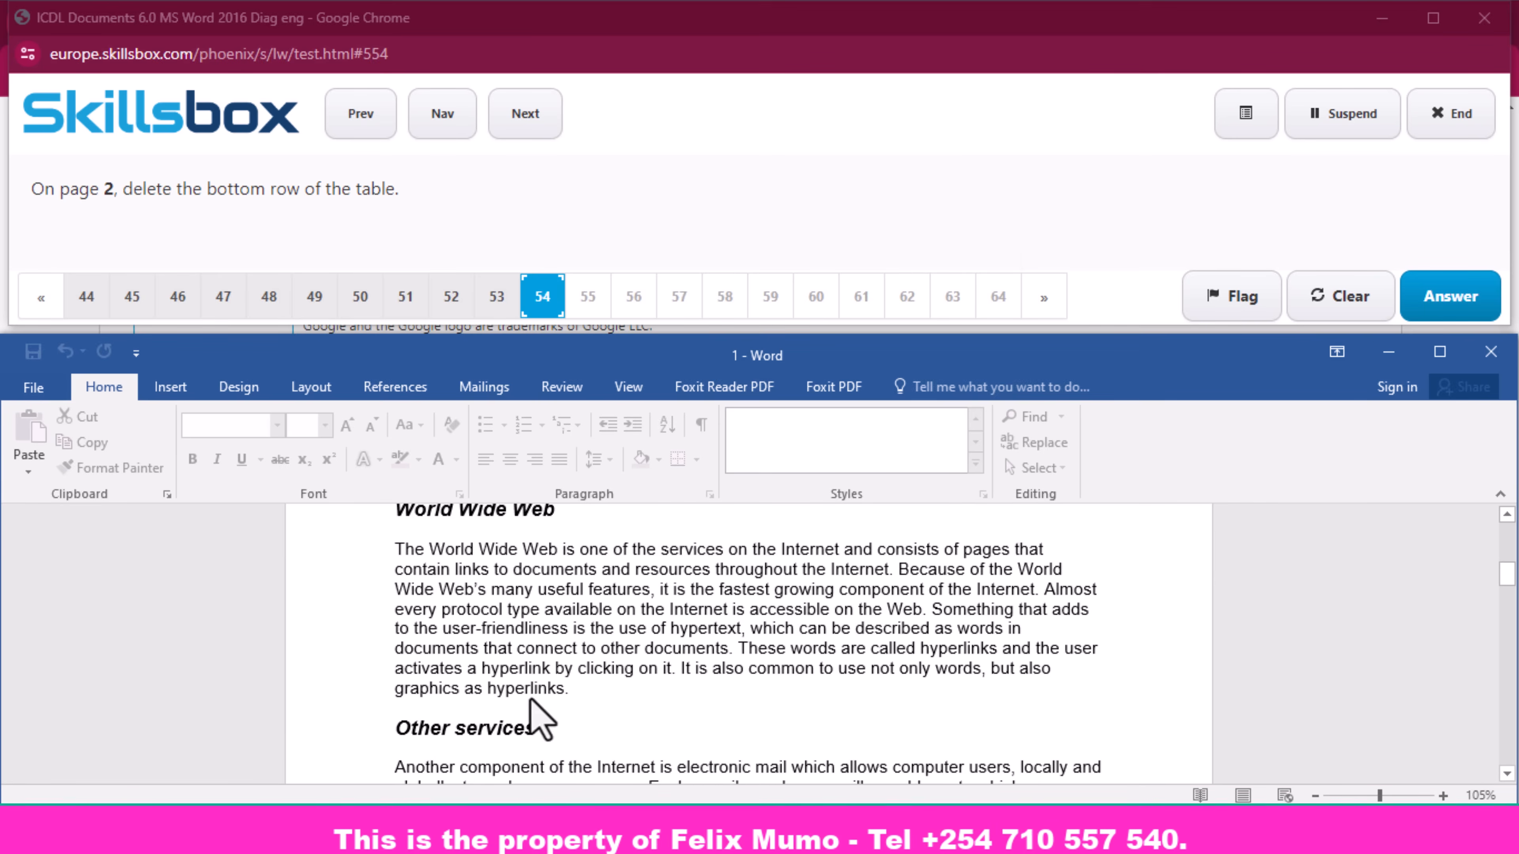
scroll(534, 676, down, 8)
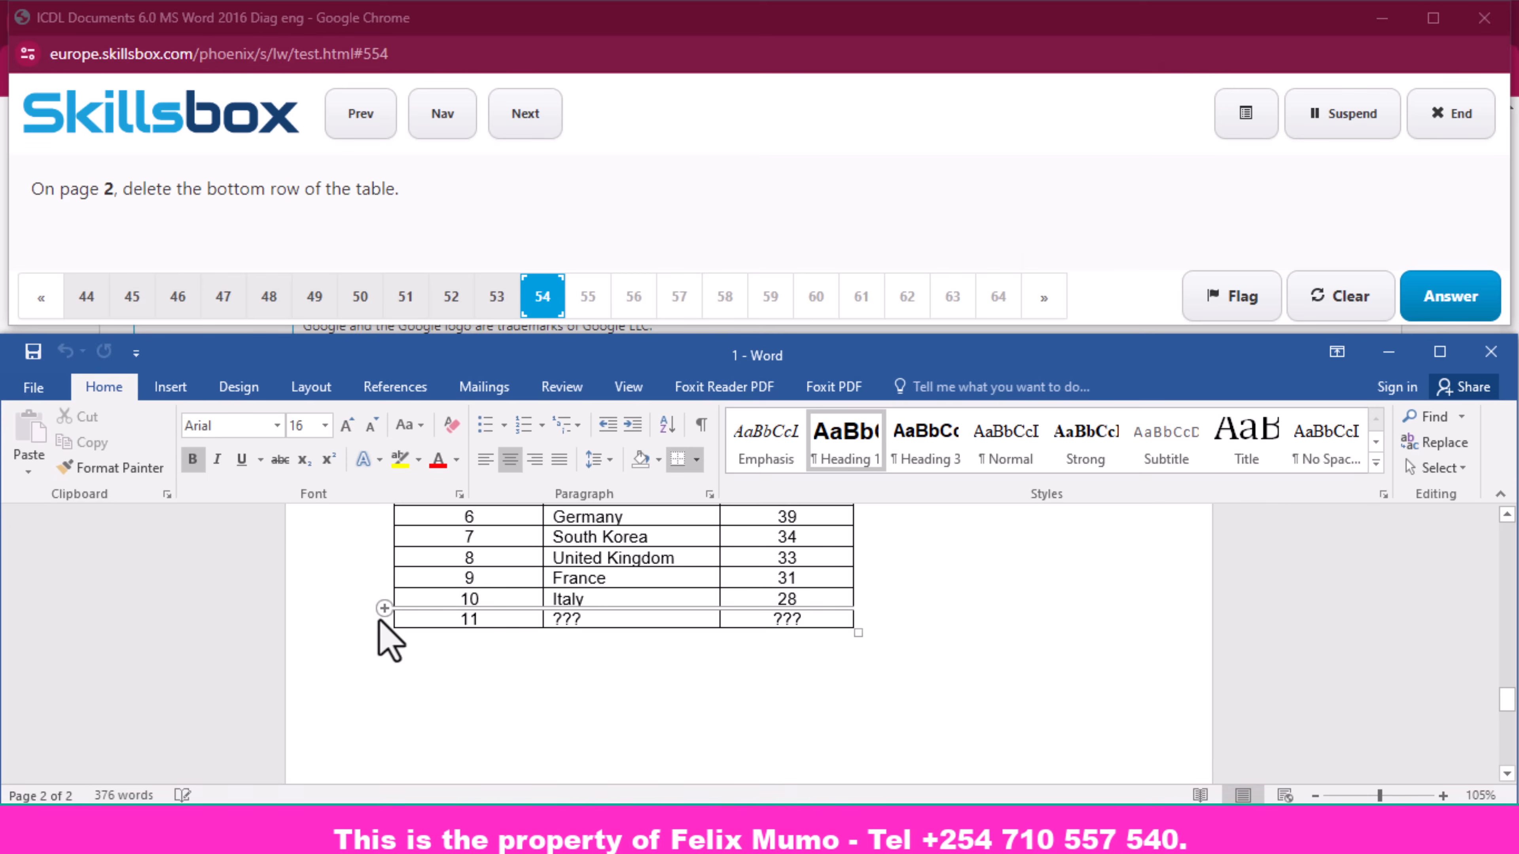
click(380, 622)
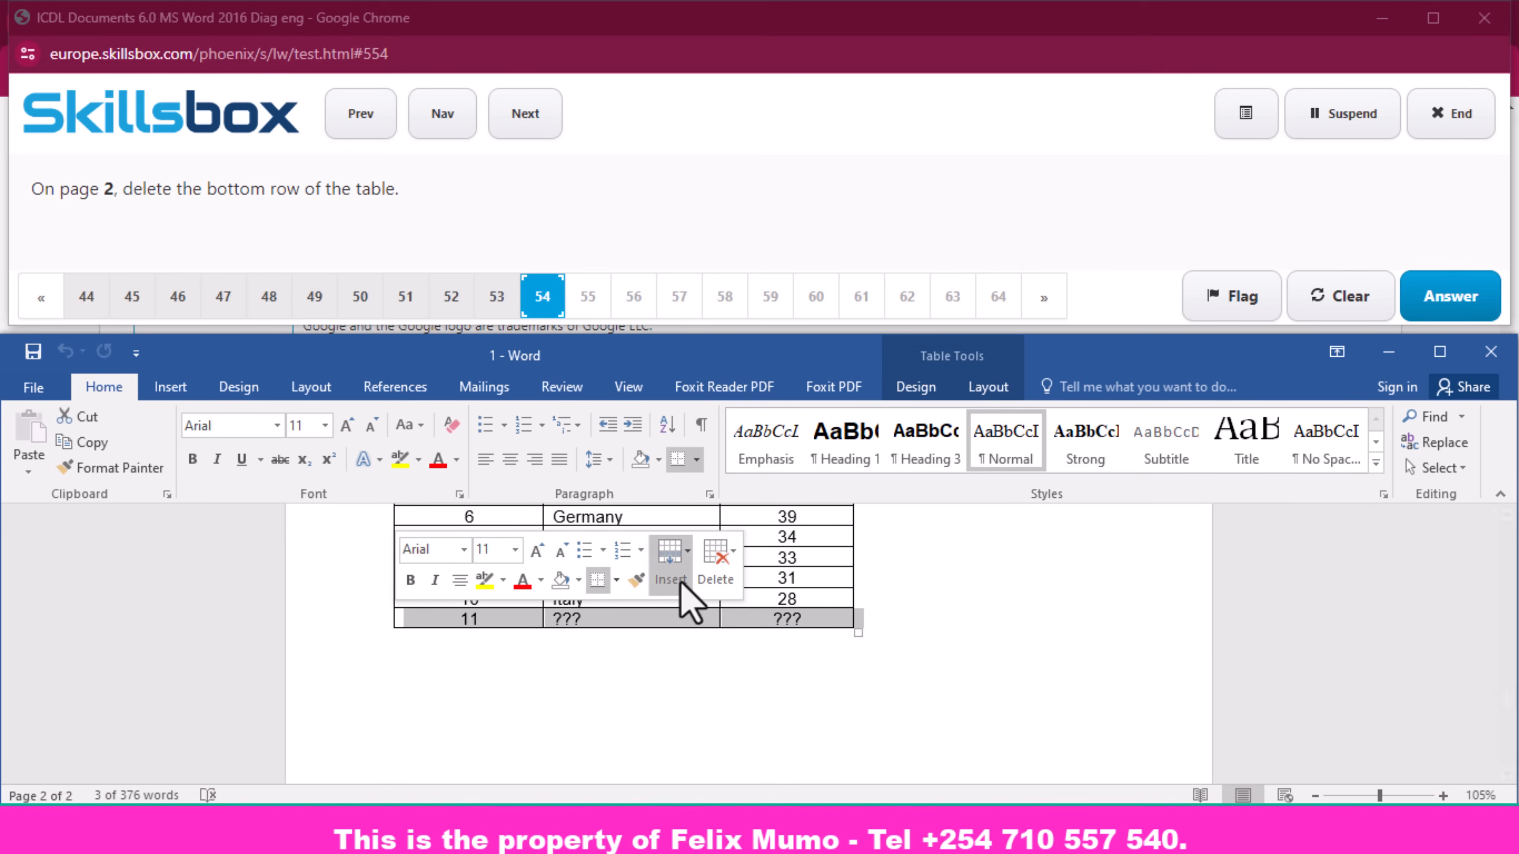
click(715, 583)
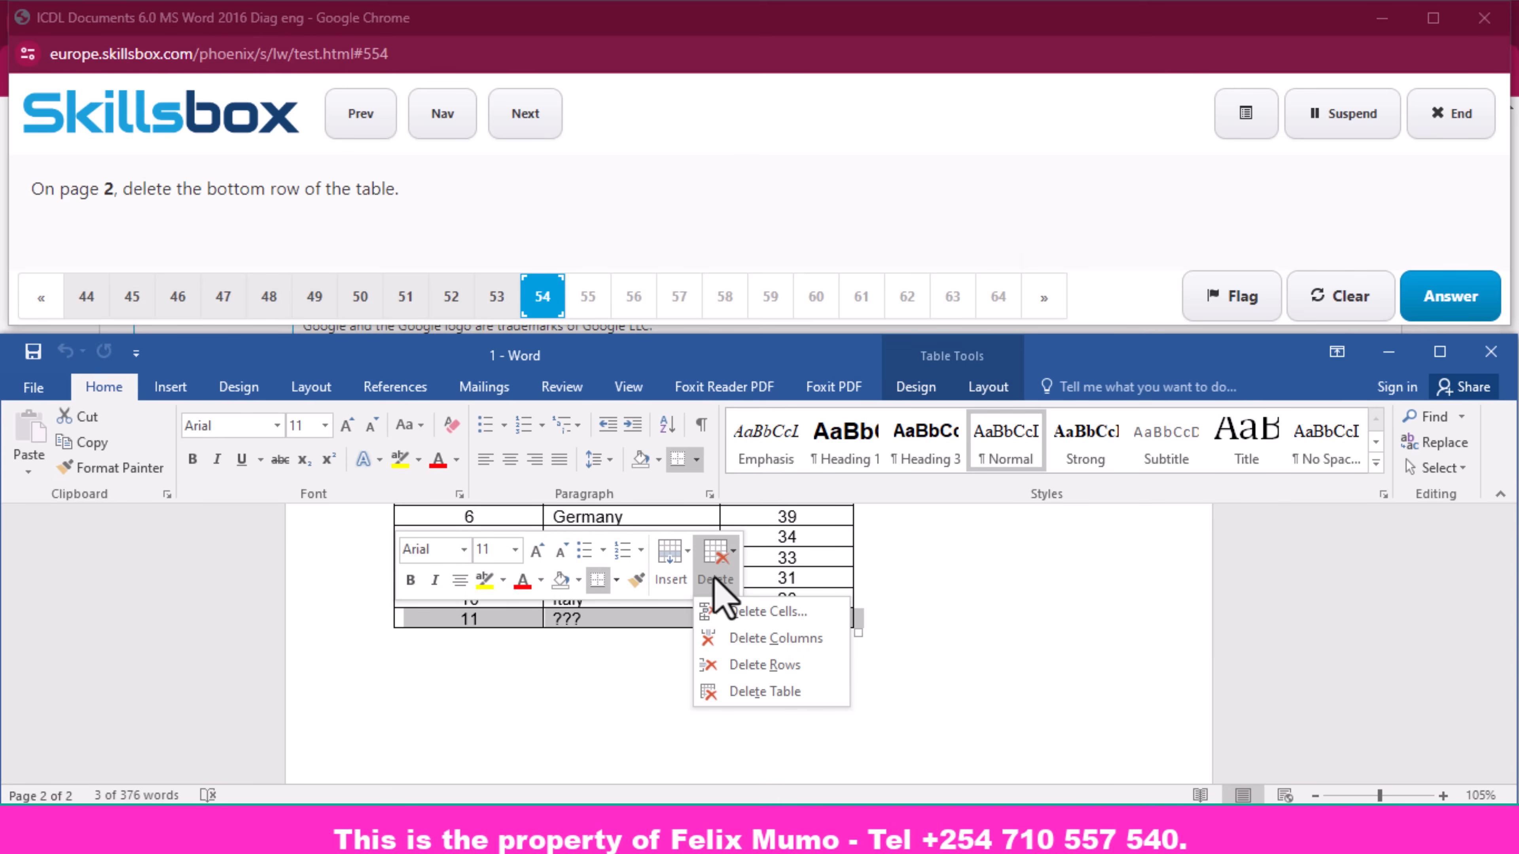
click(783, 667)
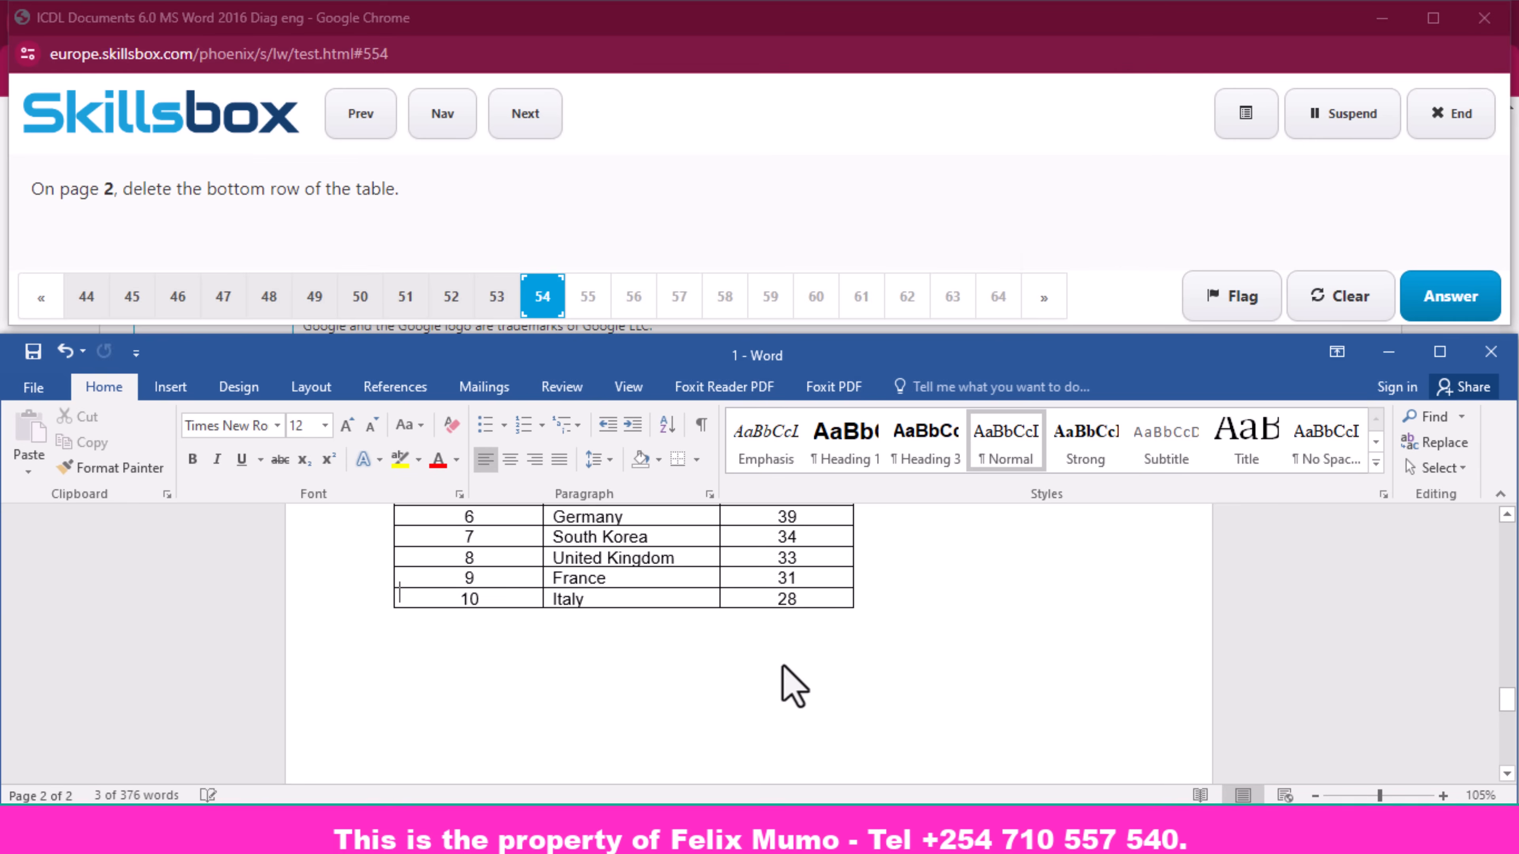
- Submit the answer for the task of deleting the table's bottom row
click(1445, 300)
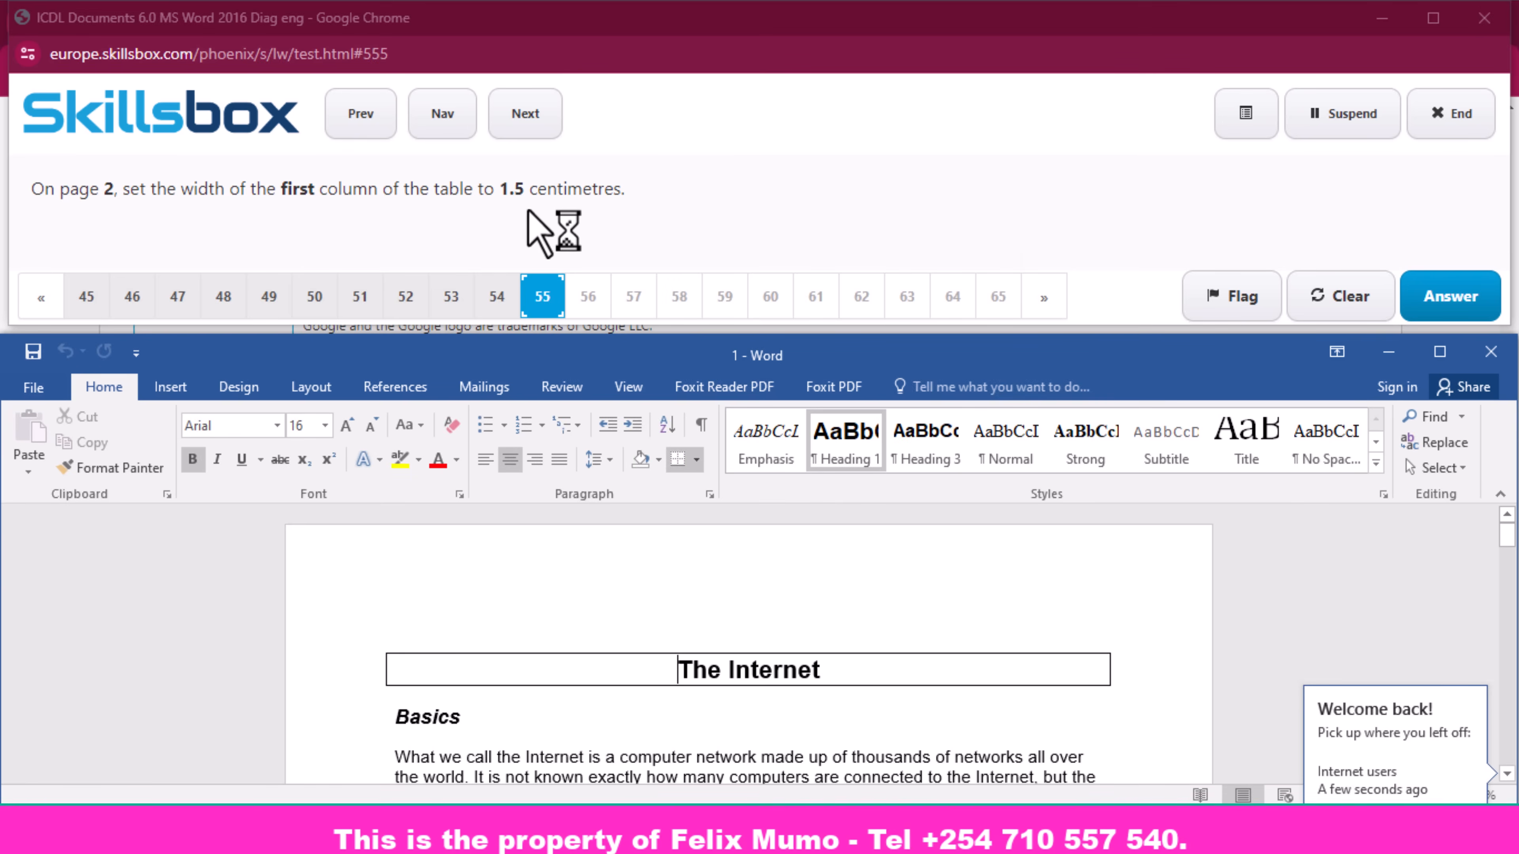
- Set the width of the table's first column, Rank, on page 2 to 1.5 cm, and submit the answer
scroll(592, 718, down, 8)
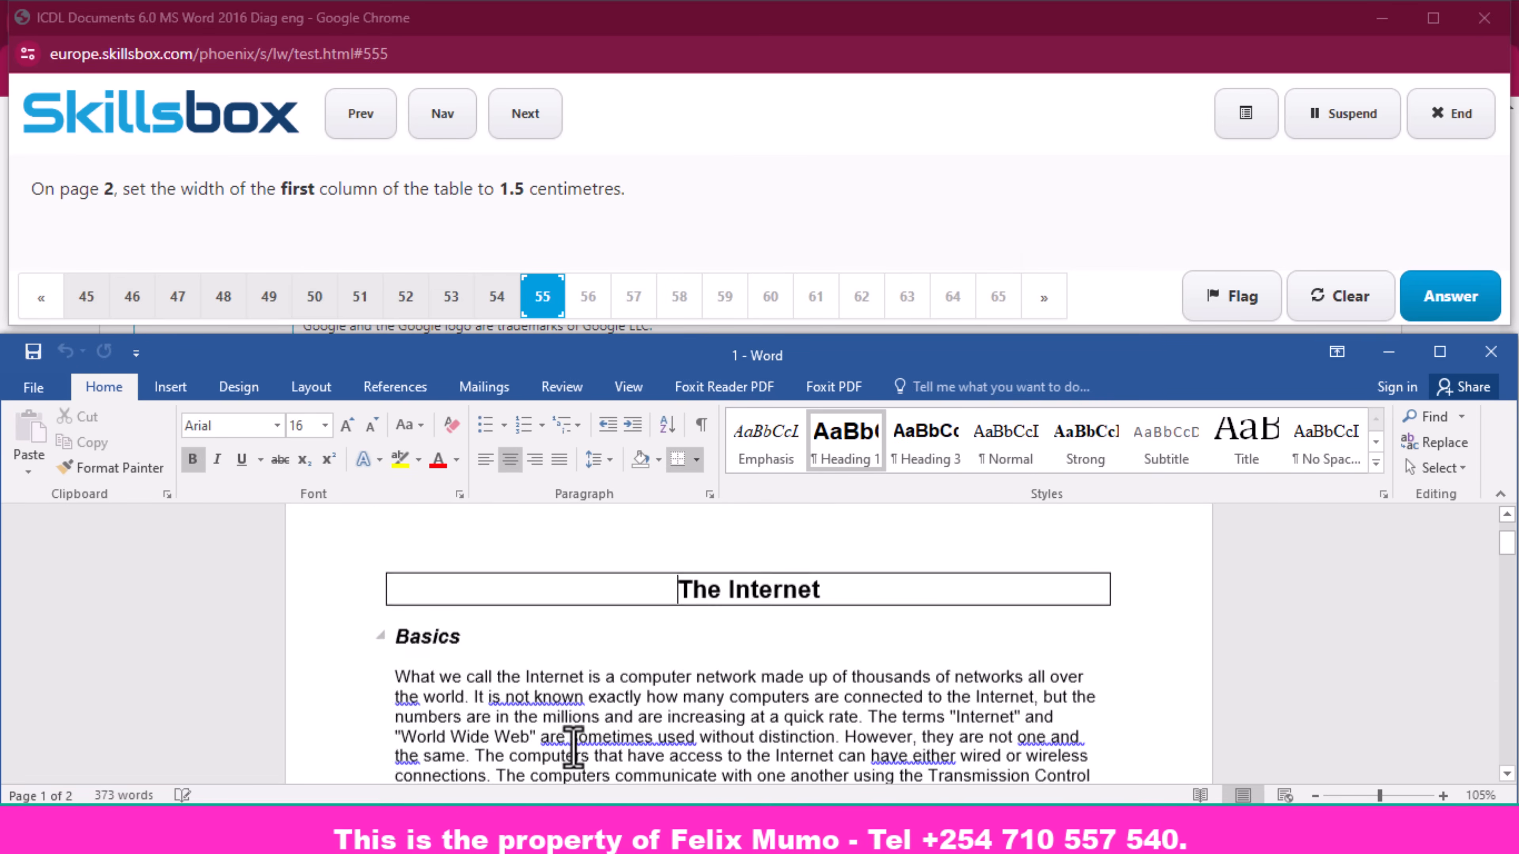
scroll(600, 754, down, 10)
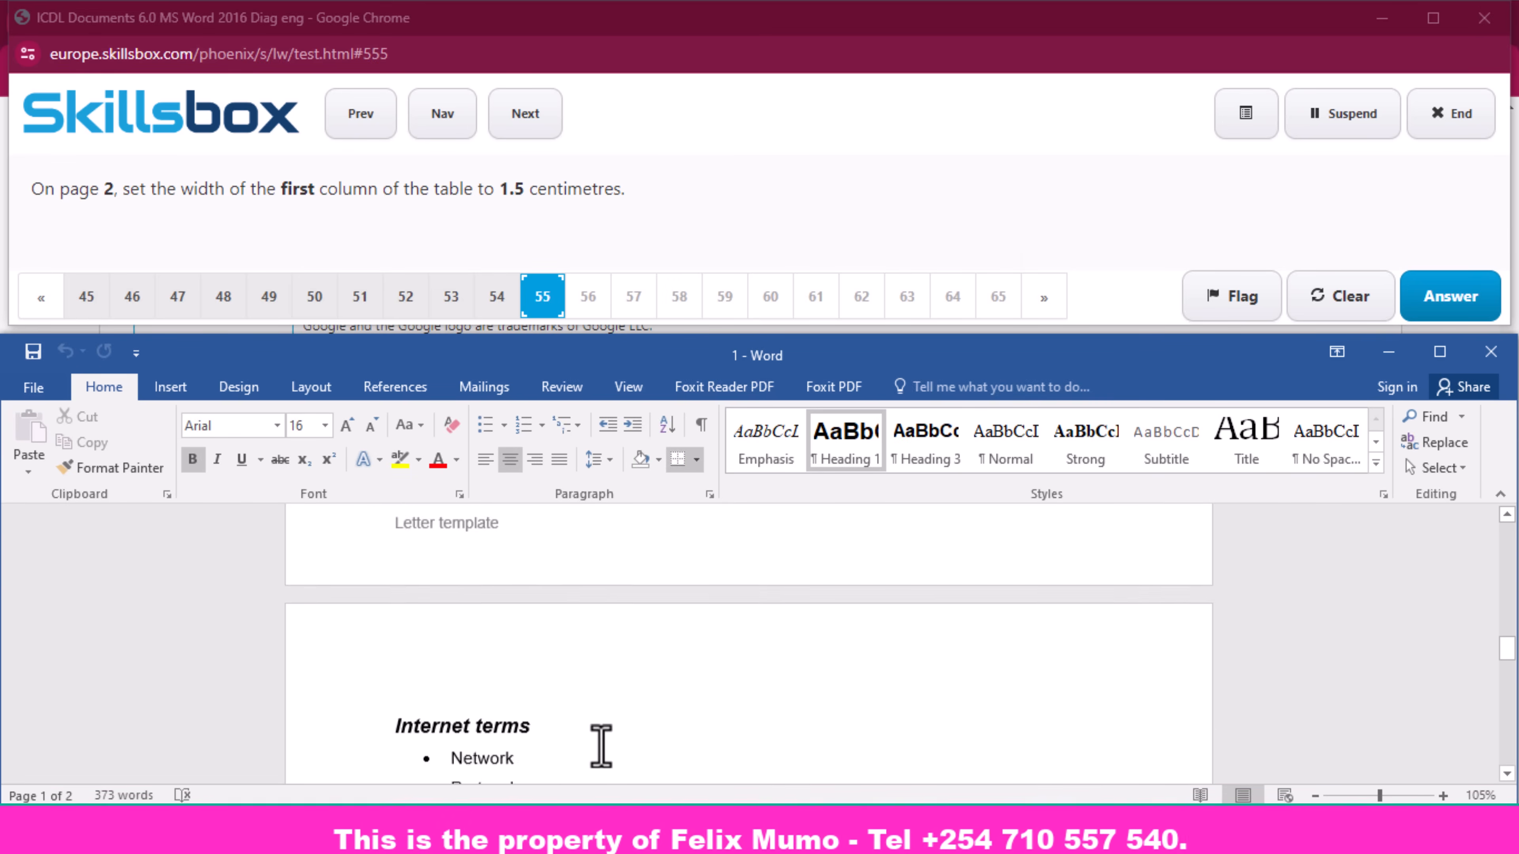
scroll(601, 731, up, 2)
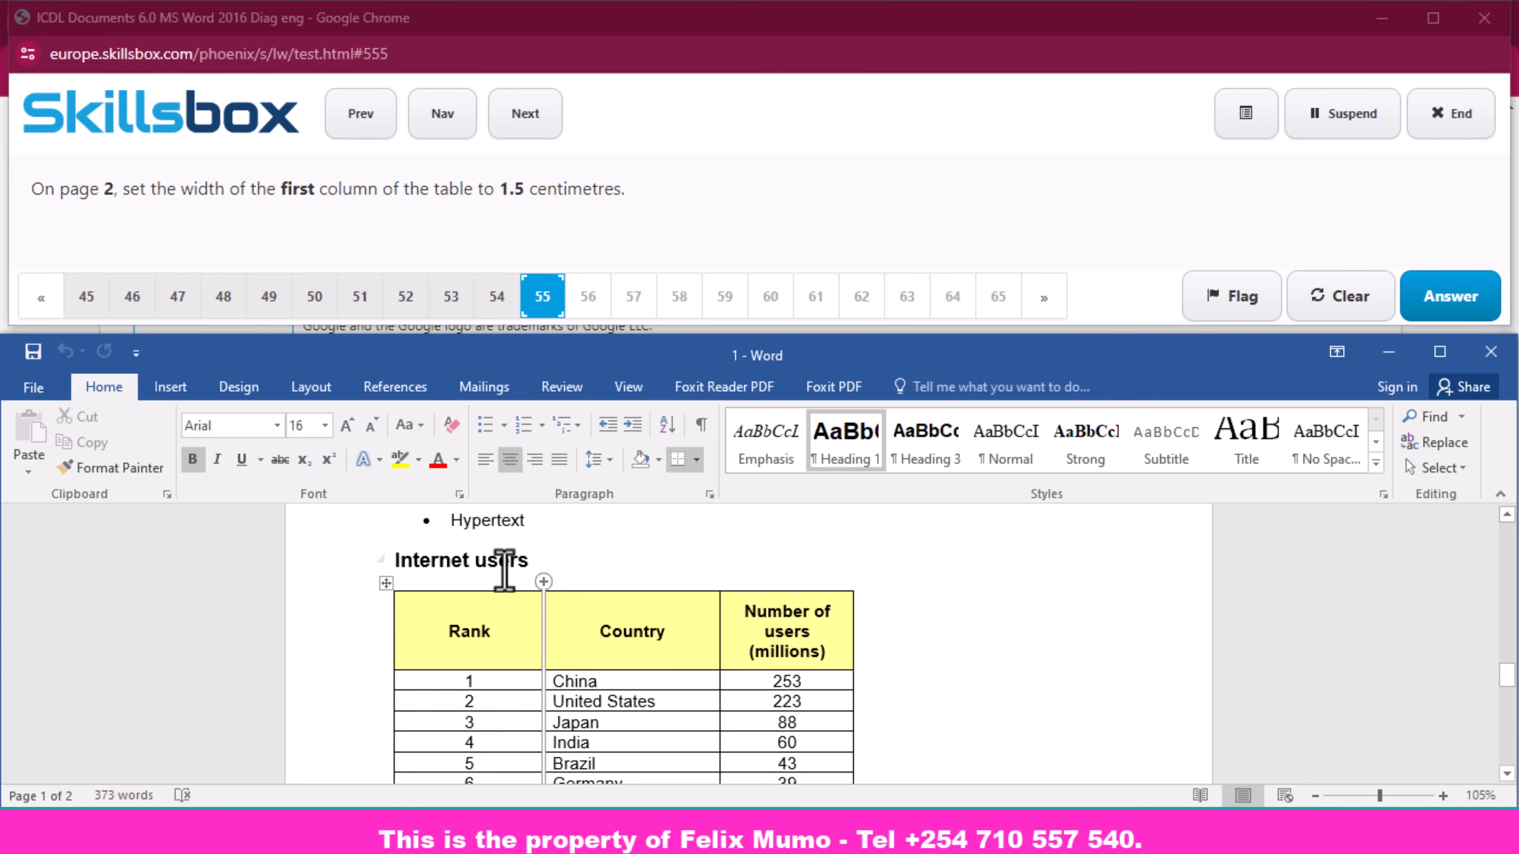
click(491, 585)
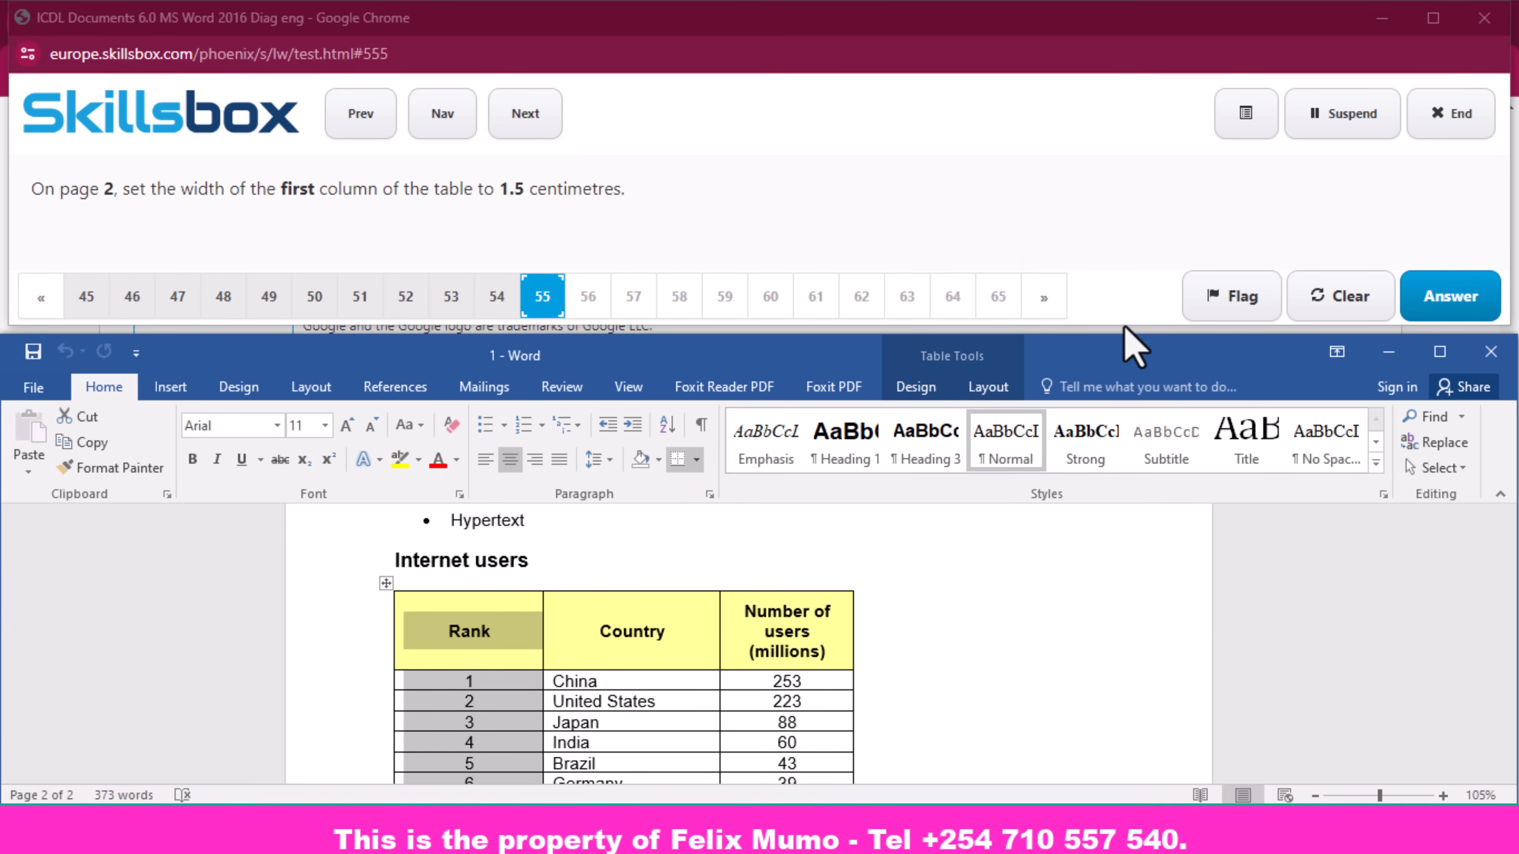
click(986, 389)
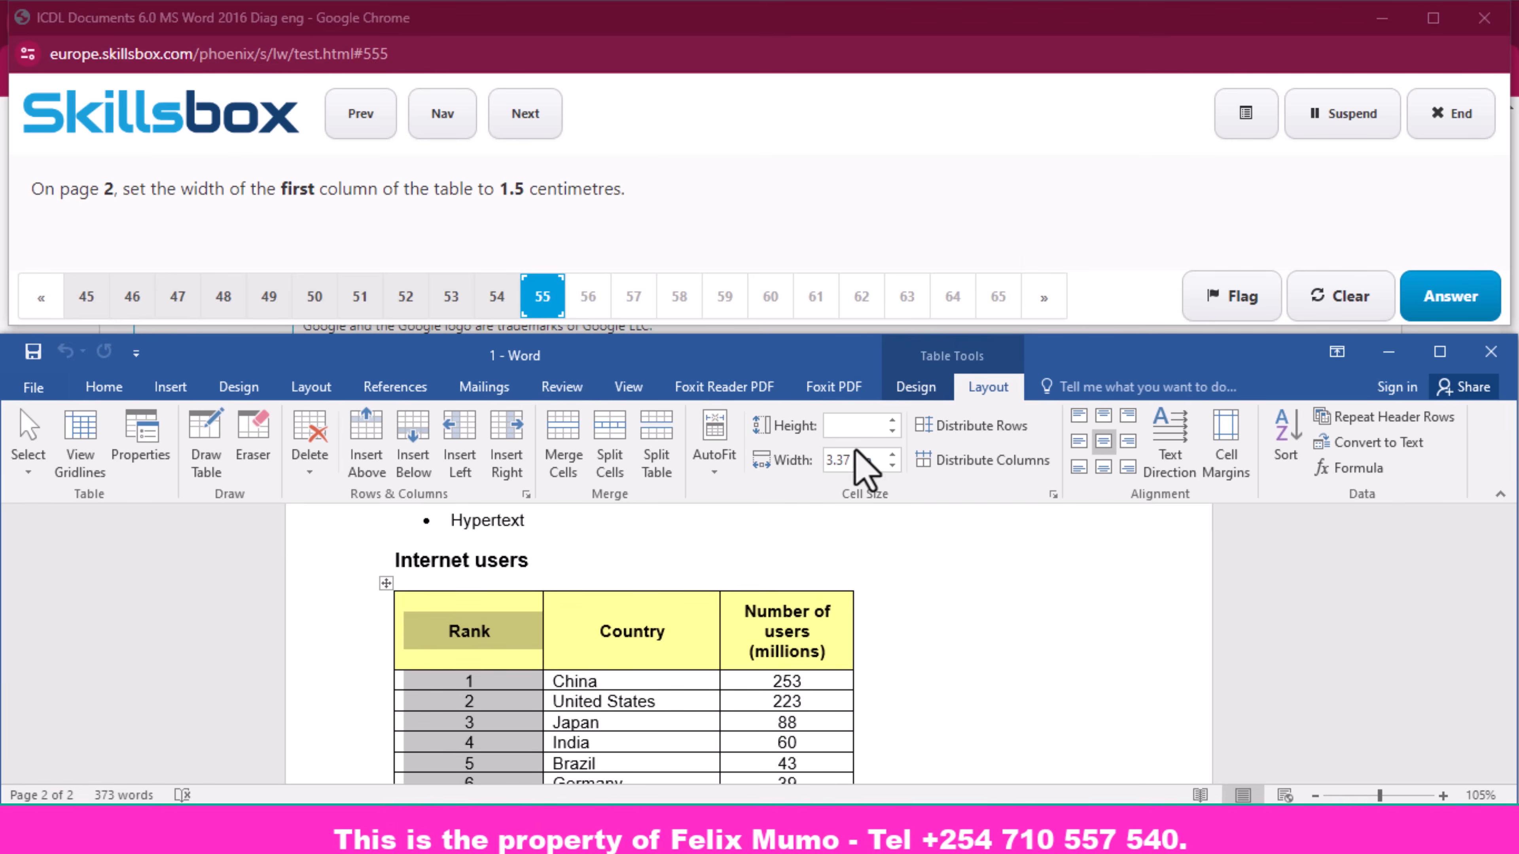
click(848, 461)
click(848, 461)
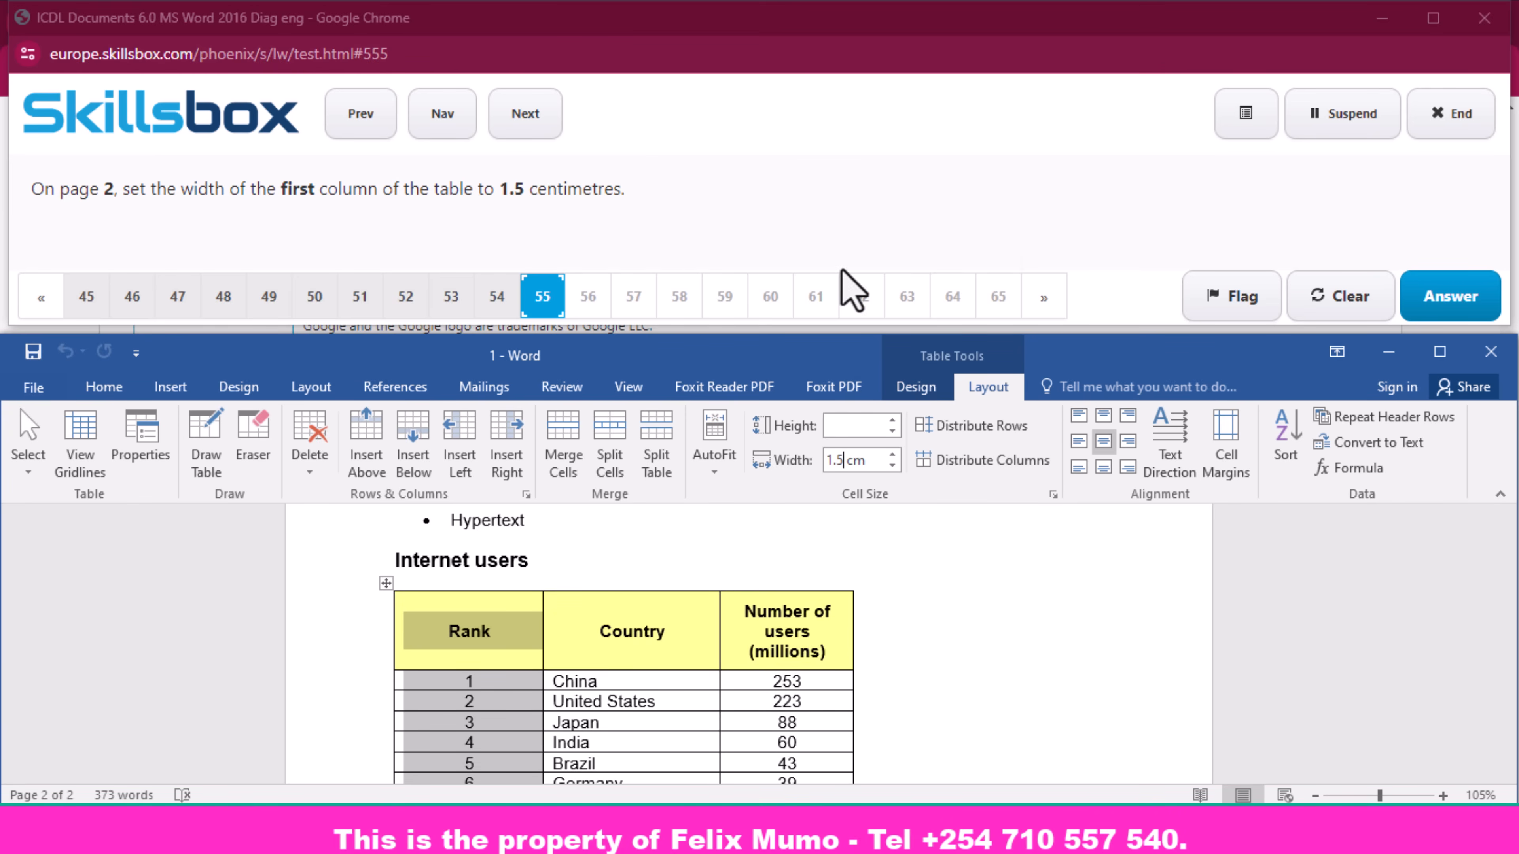
key(Return)
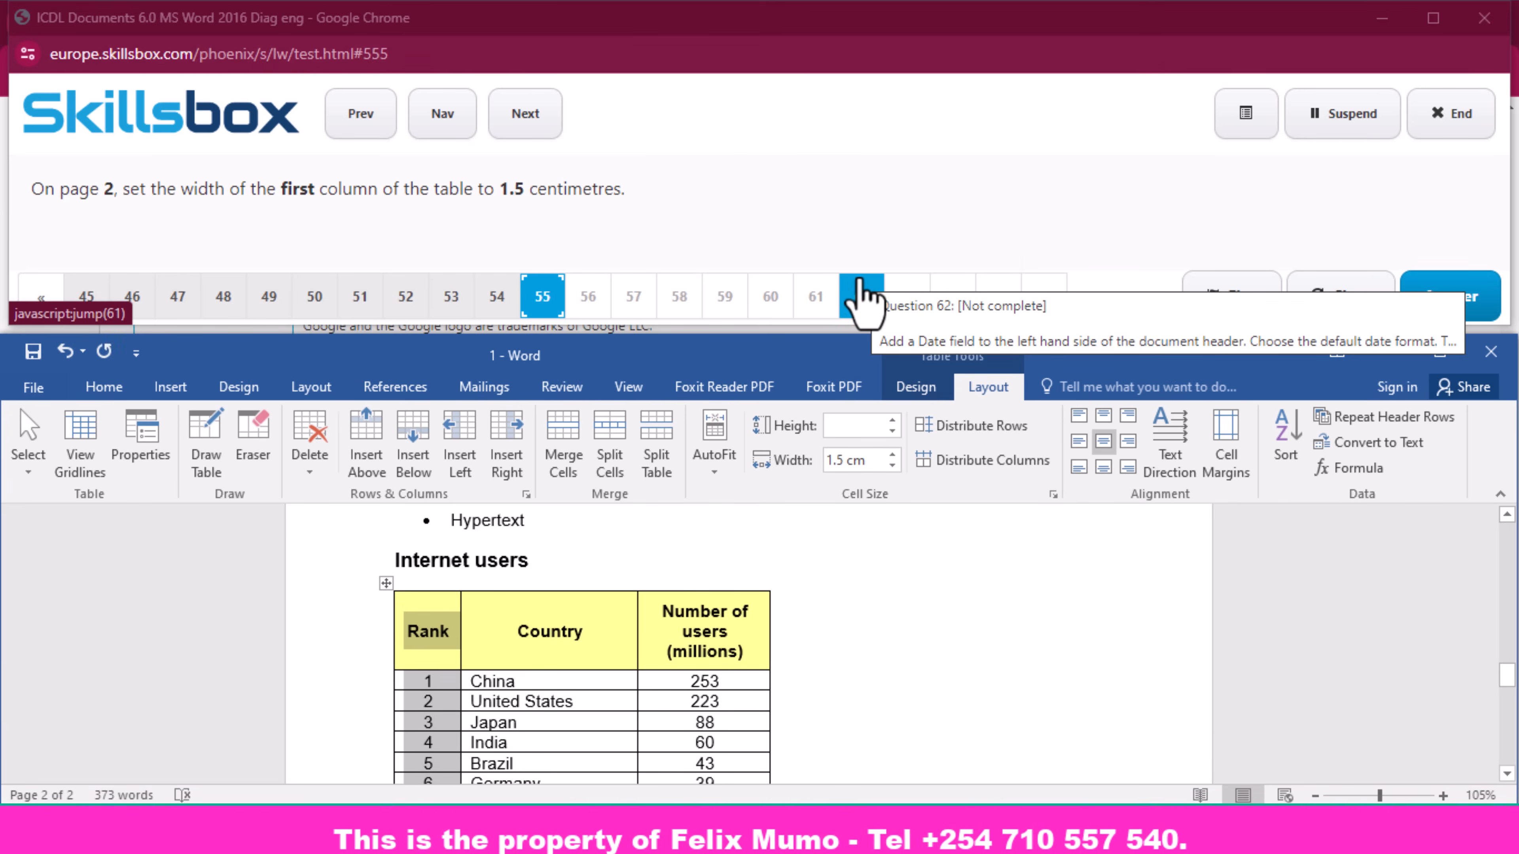
click(966, 661)
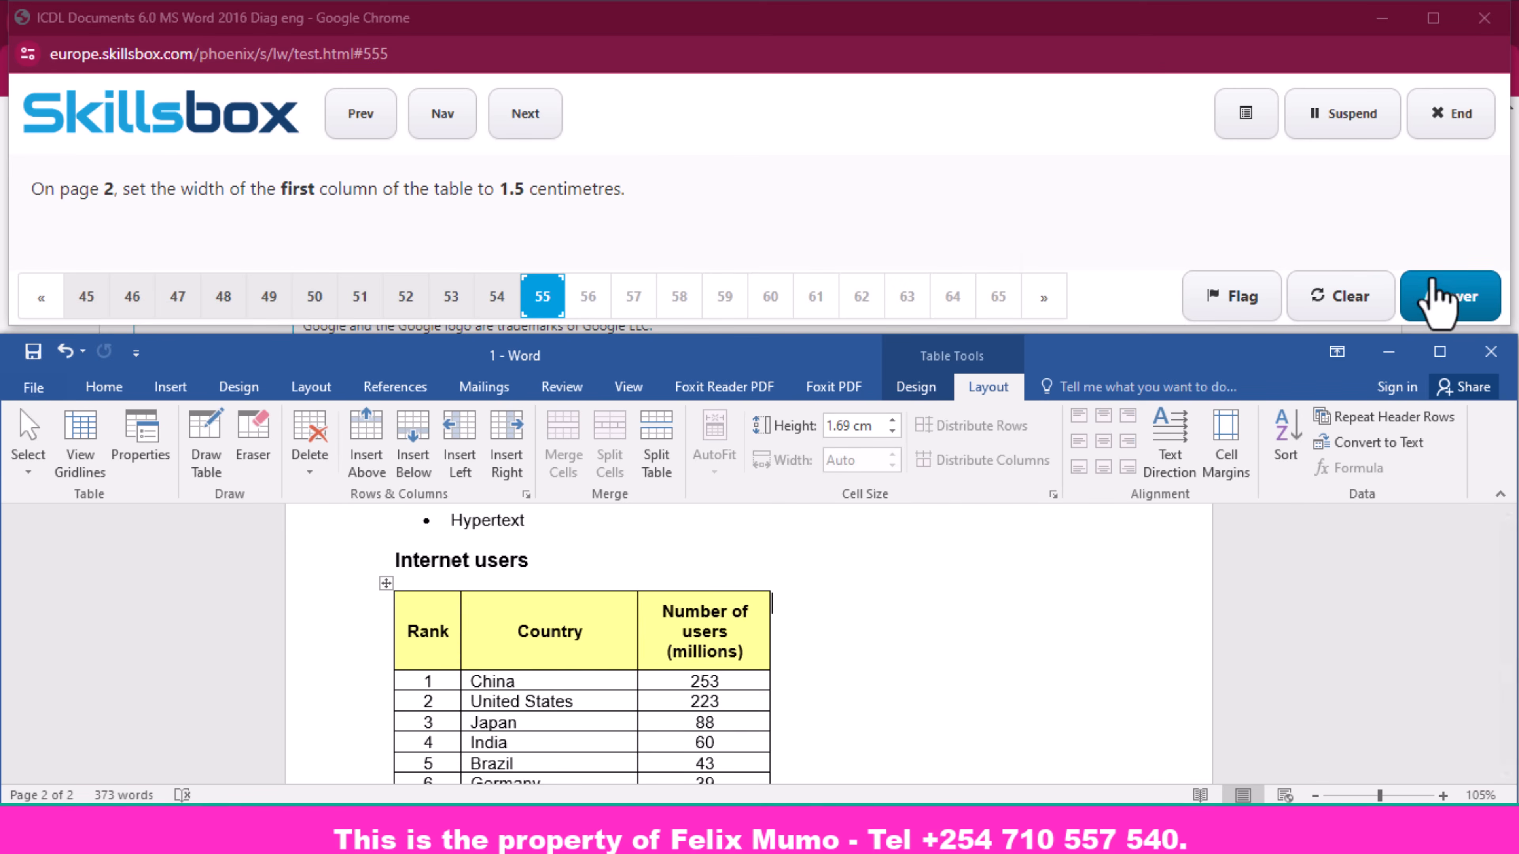
click(1438, 296)
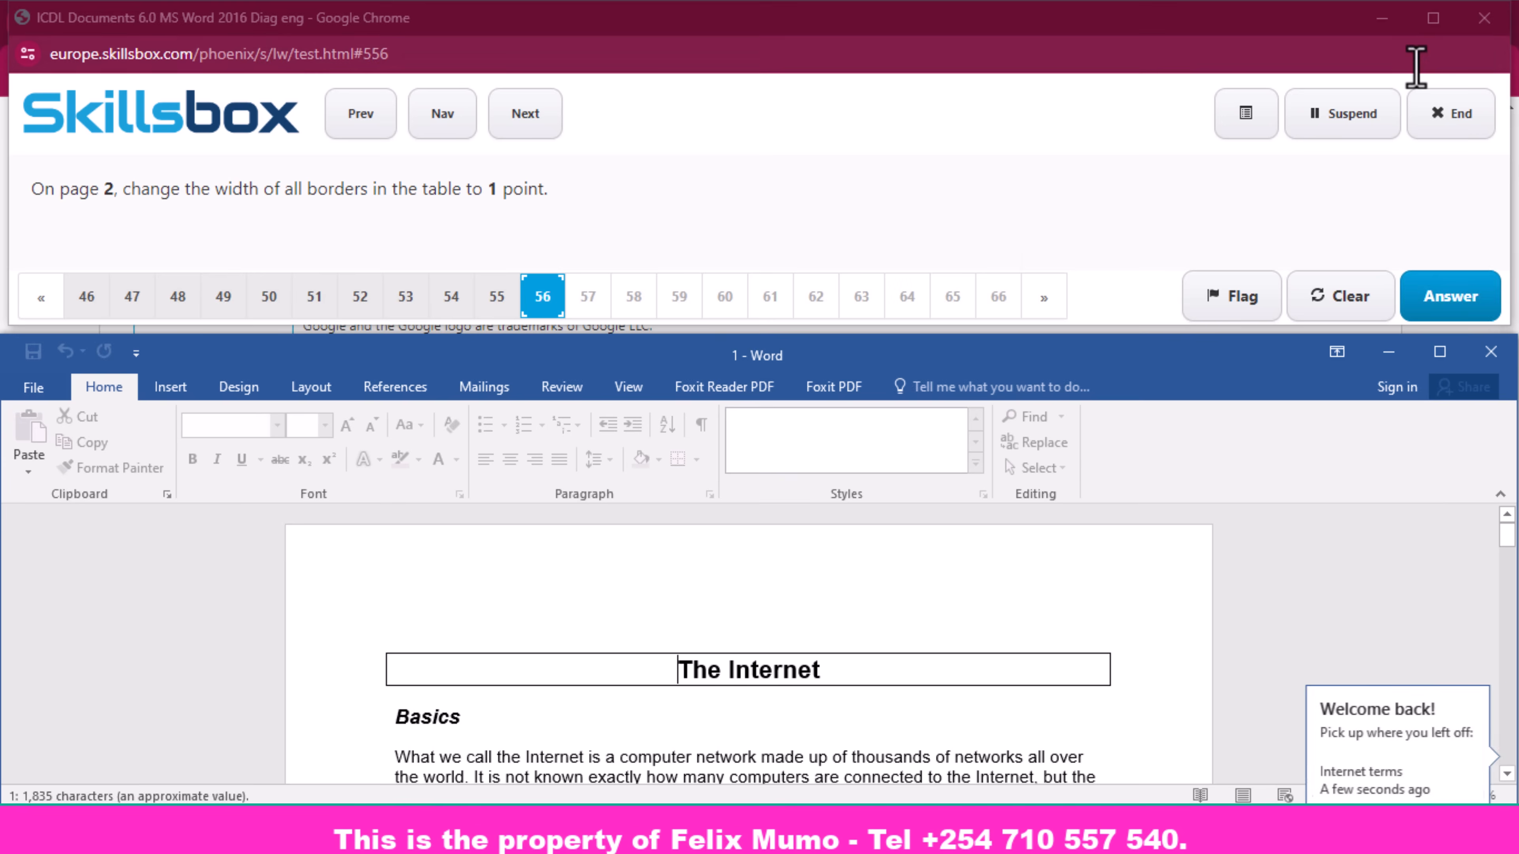
- Set the width of all borders in the table on page 2 to 1 pt, and submit the answer
scroll(855, 621, down, 7)
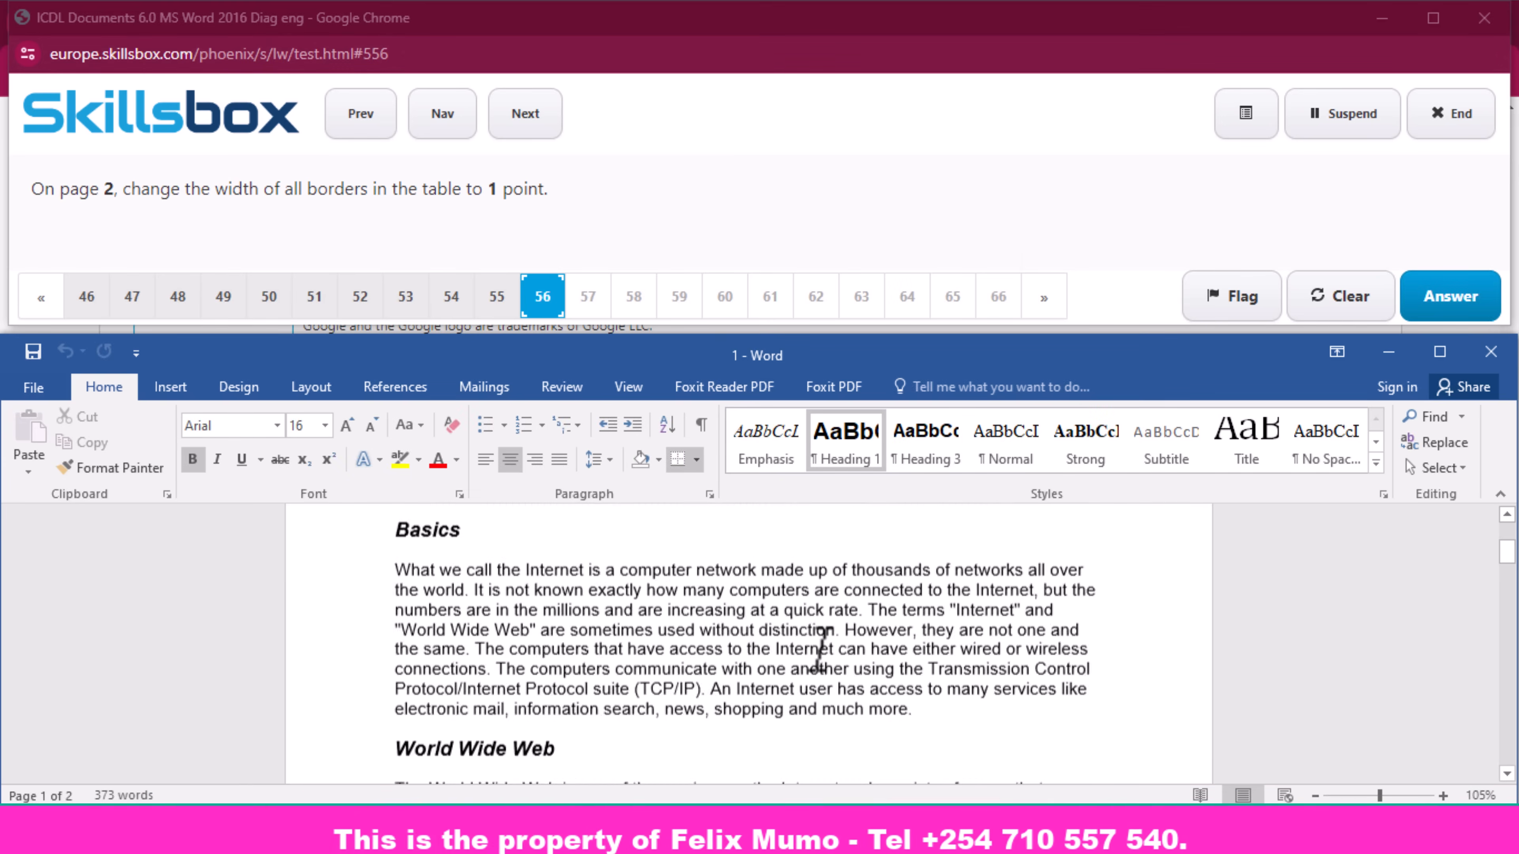
scroll(815, 652, down, 15)
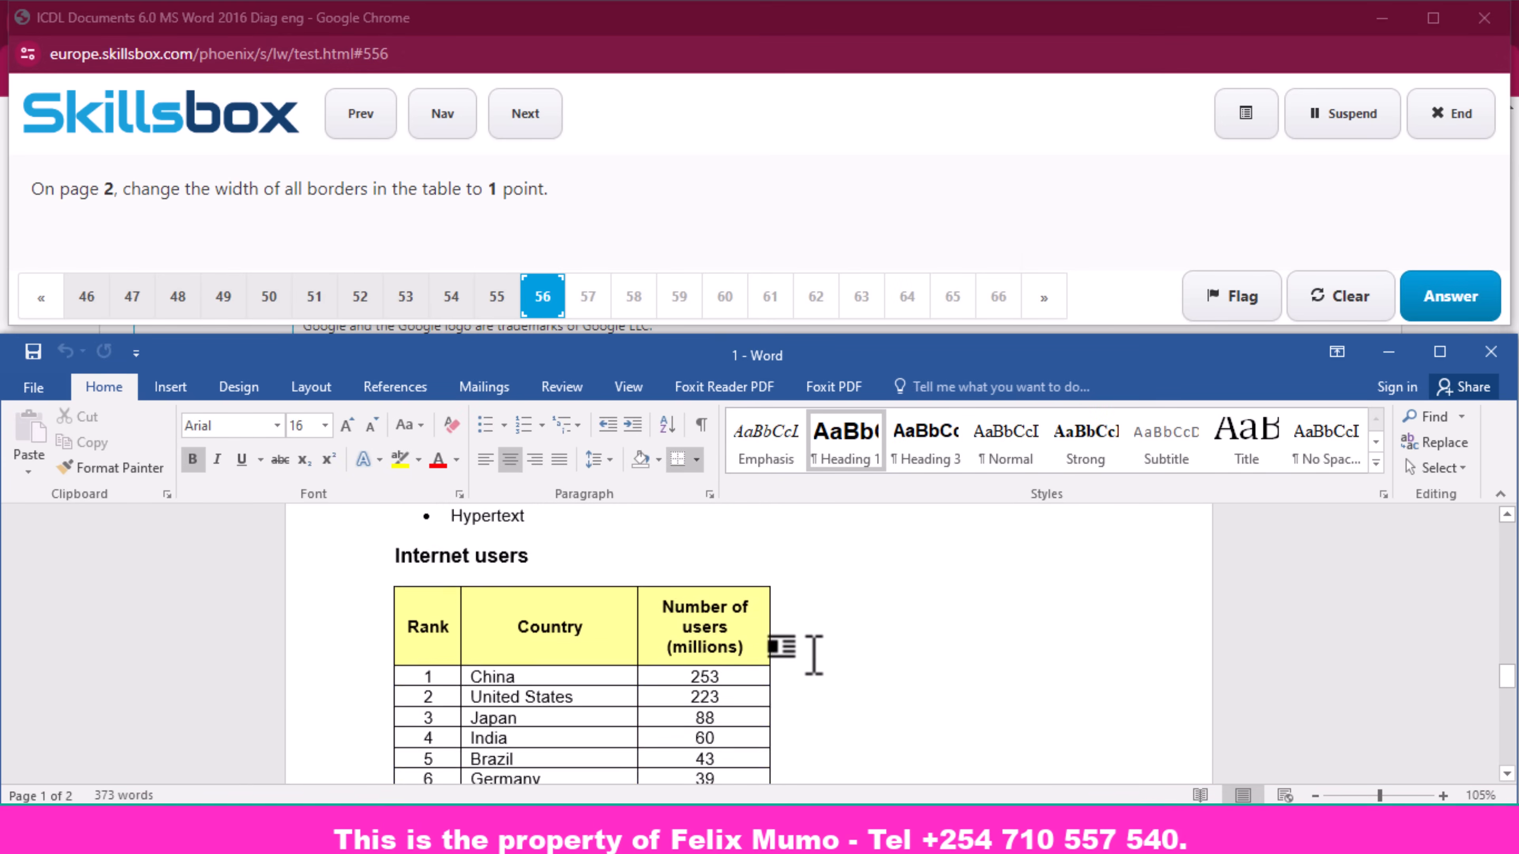
scroll(695, 631, up, 3)
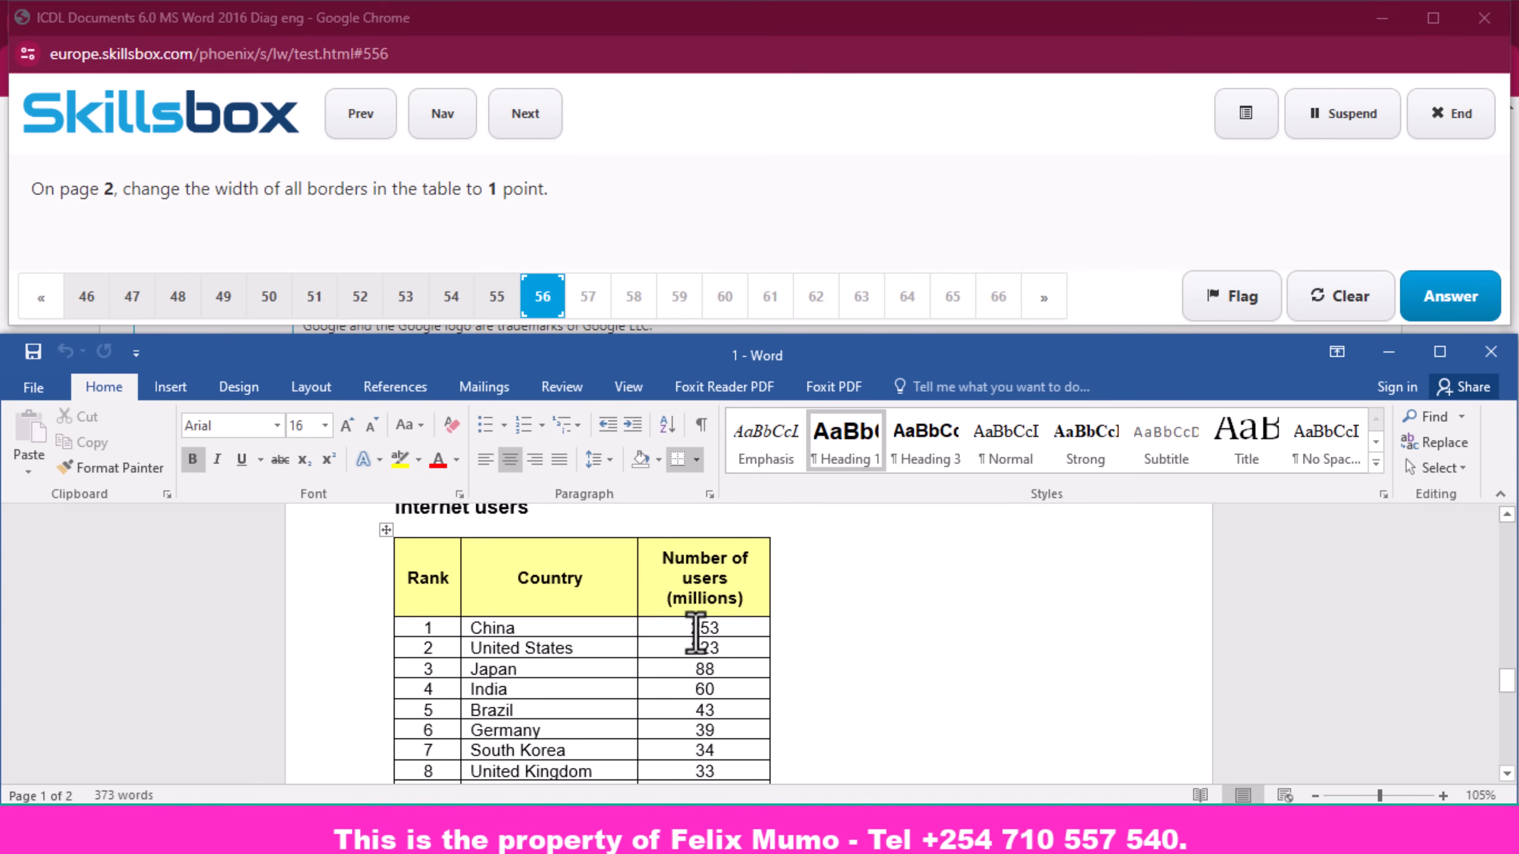
click(385, 534)
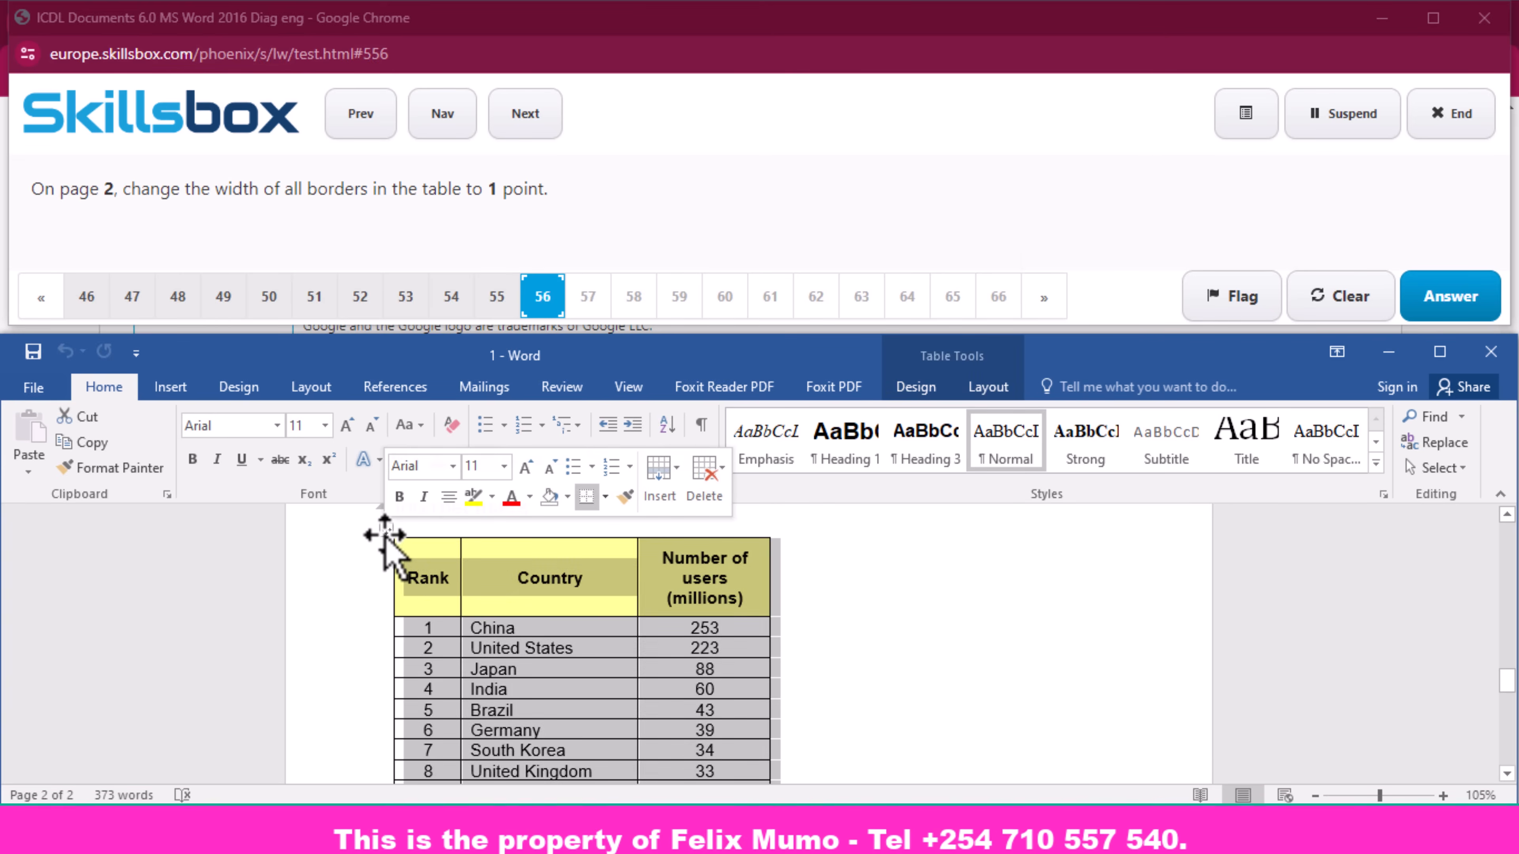
right_click(386, 535)
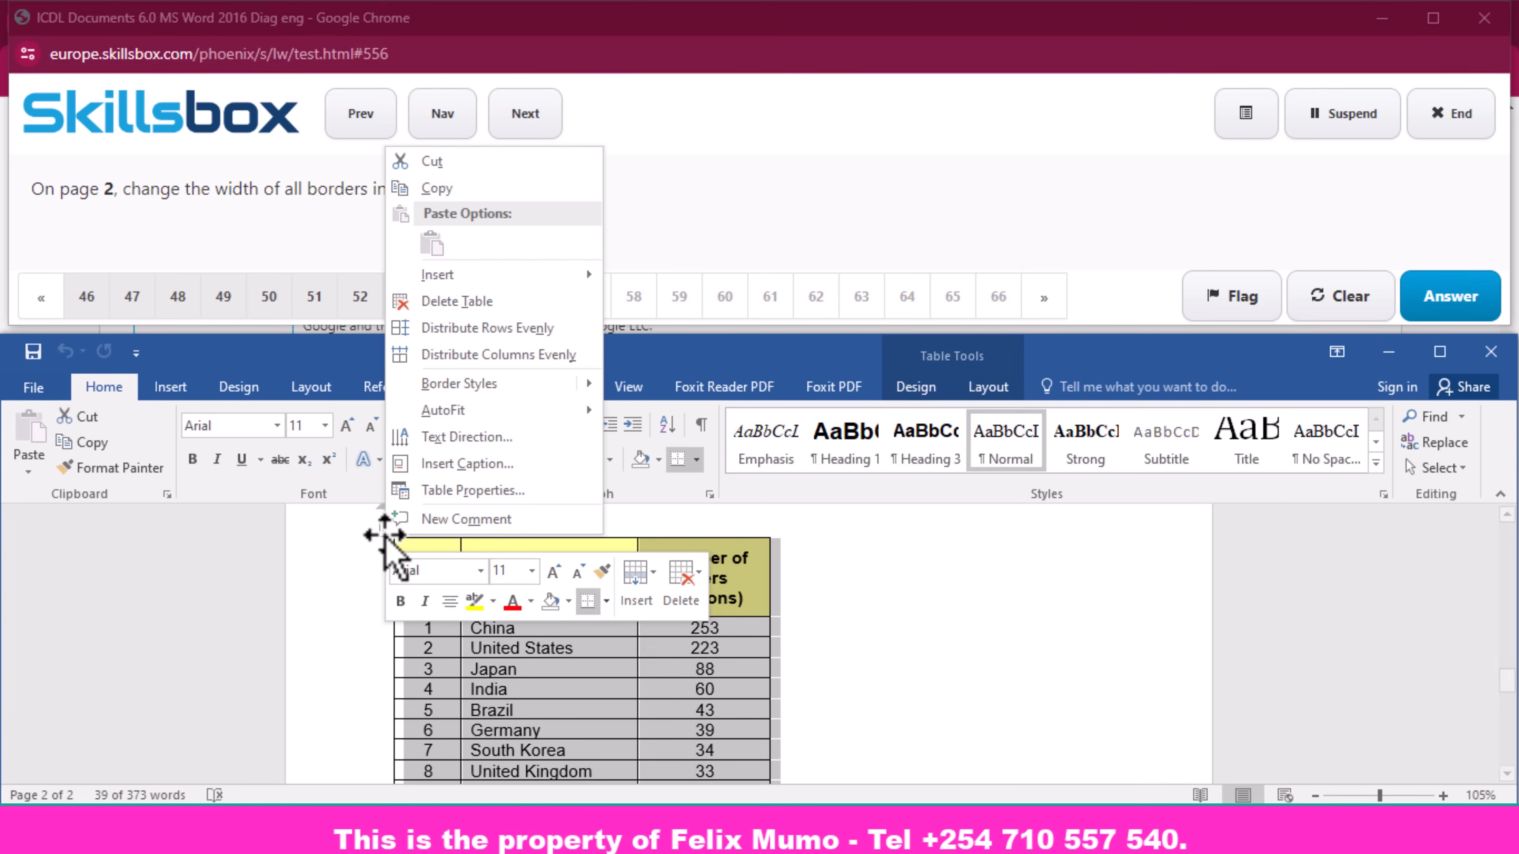
click(530, 492)
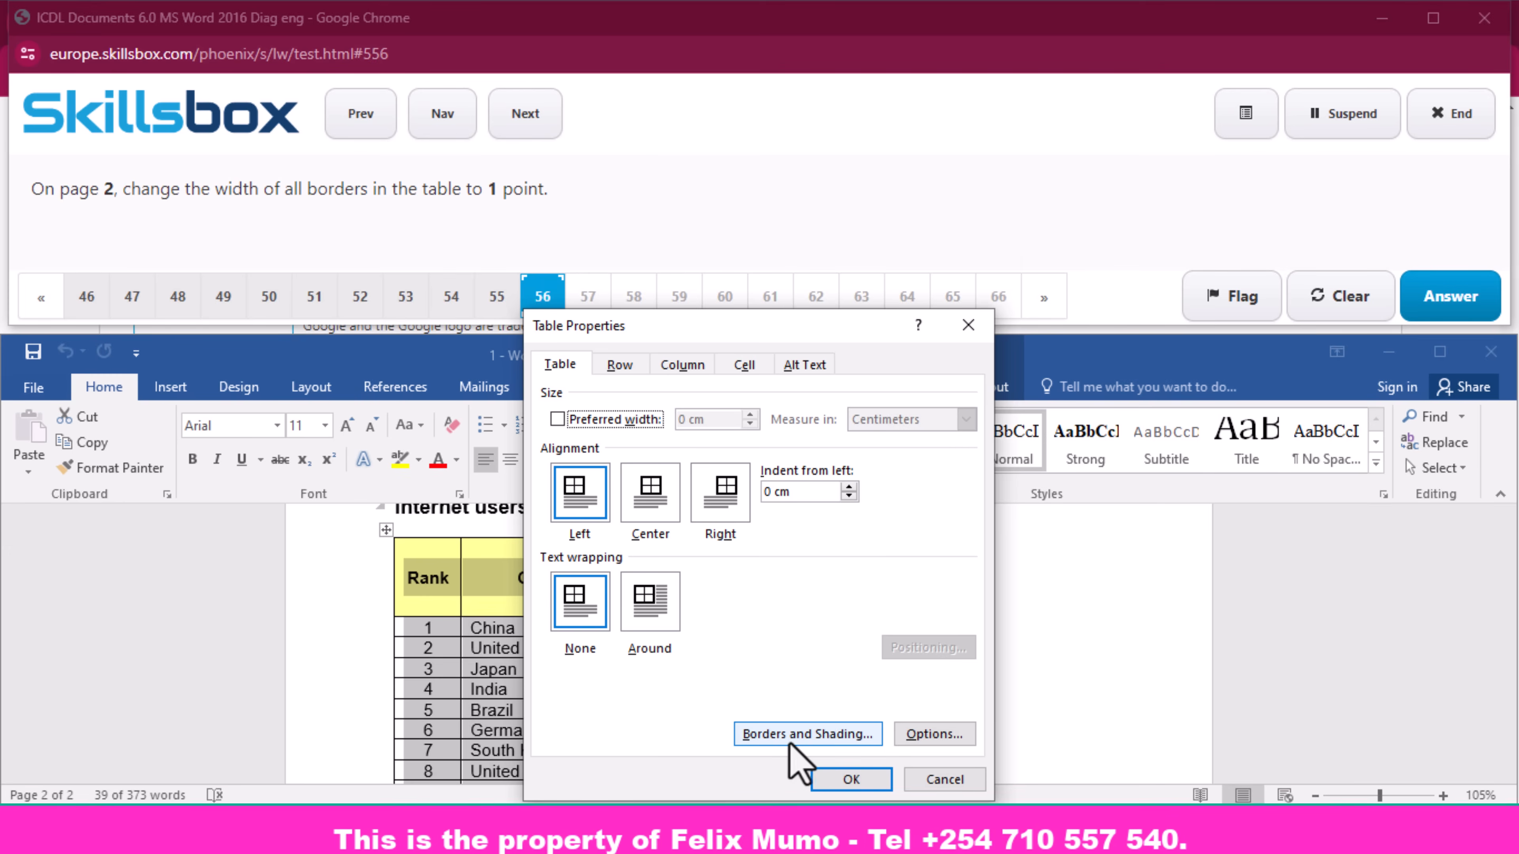
click(818, 738)
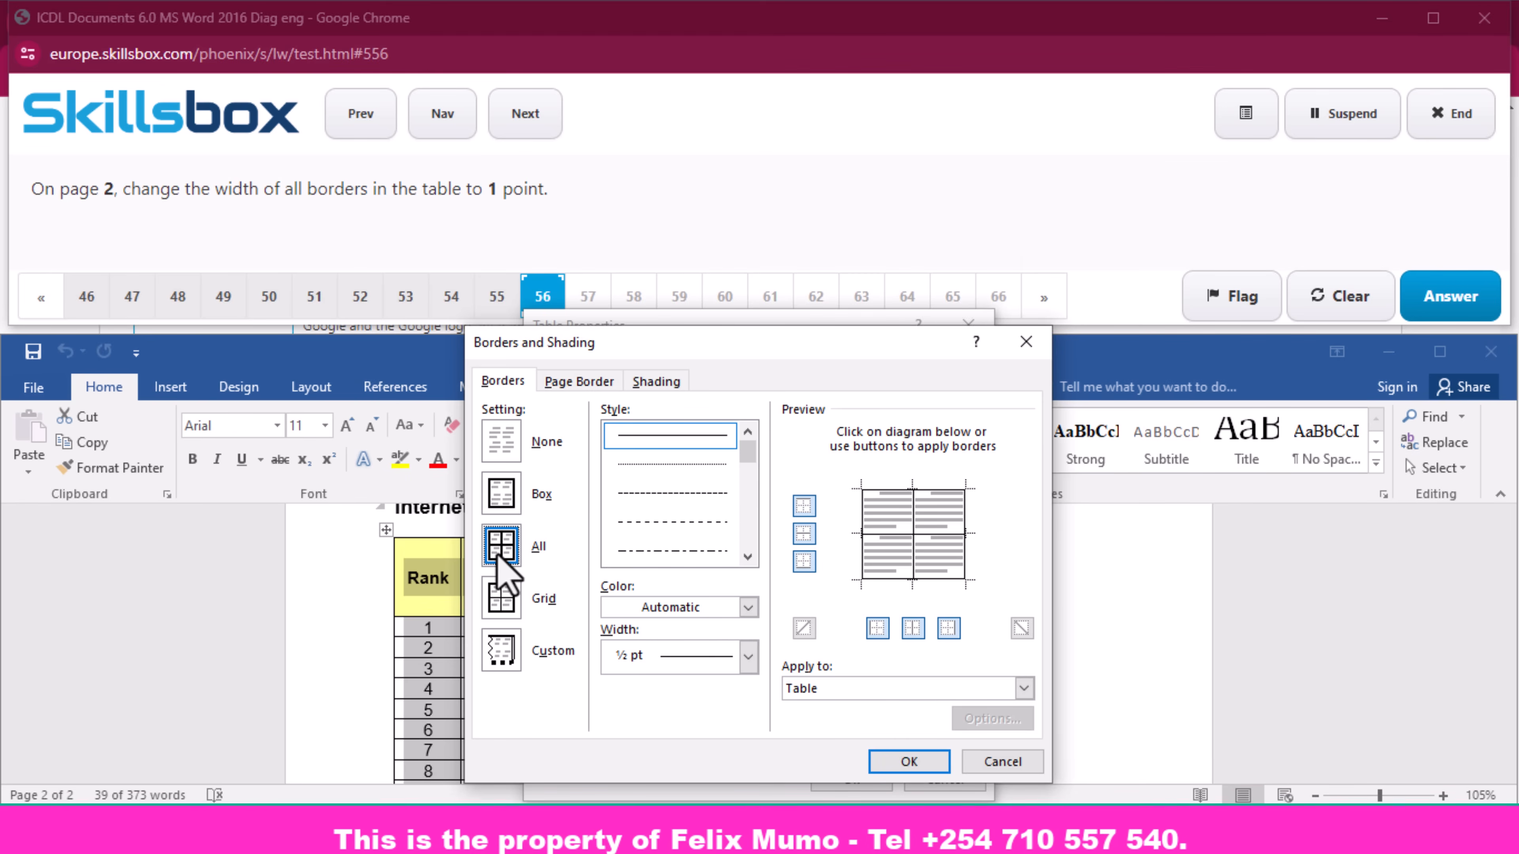
click(747, 659)
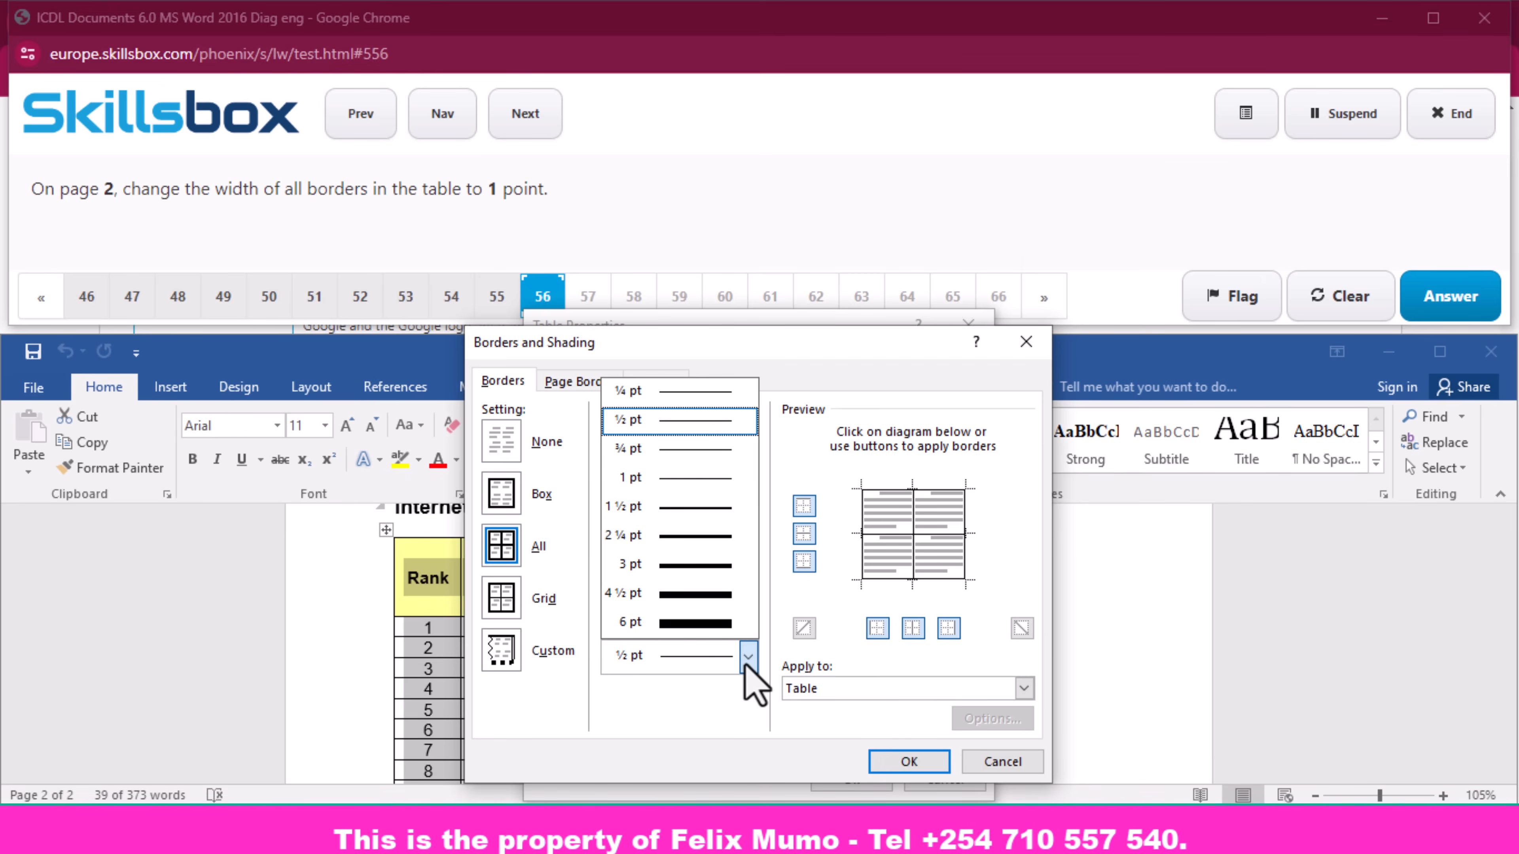
click(708, 482)
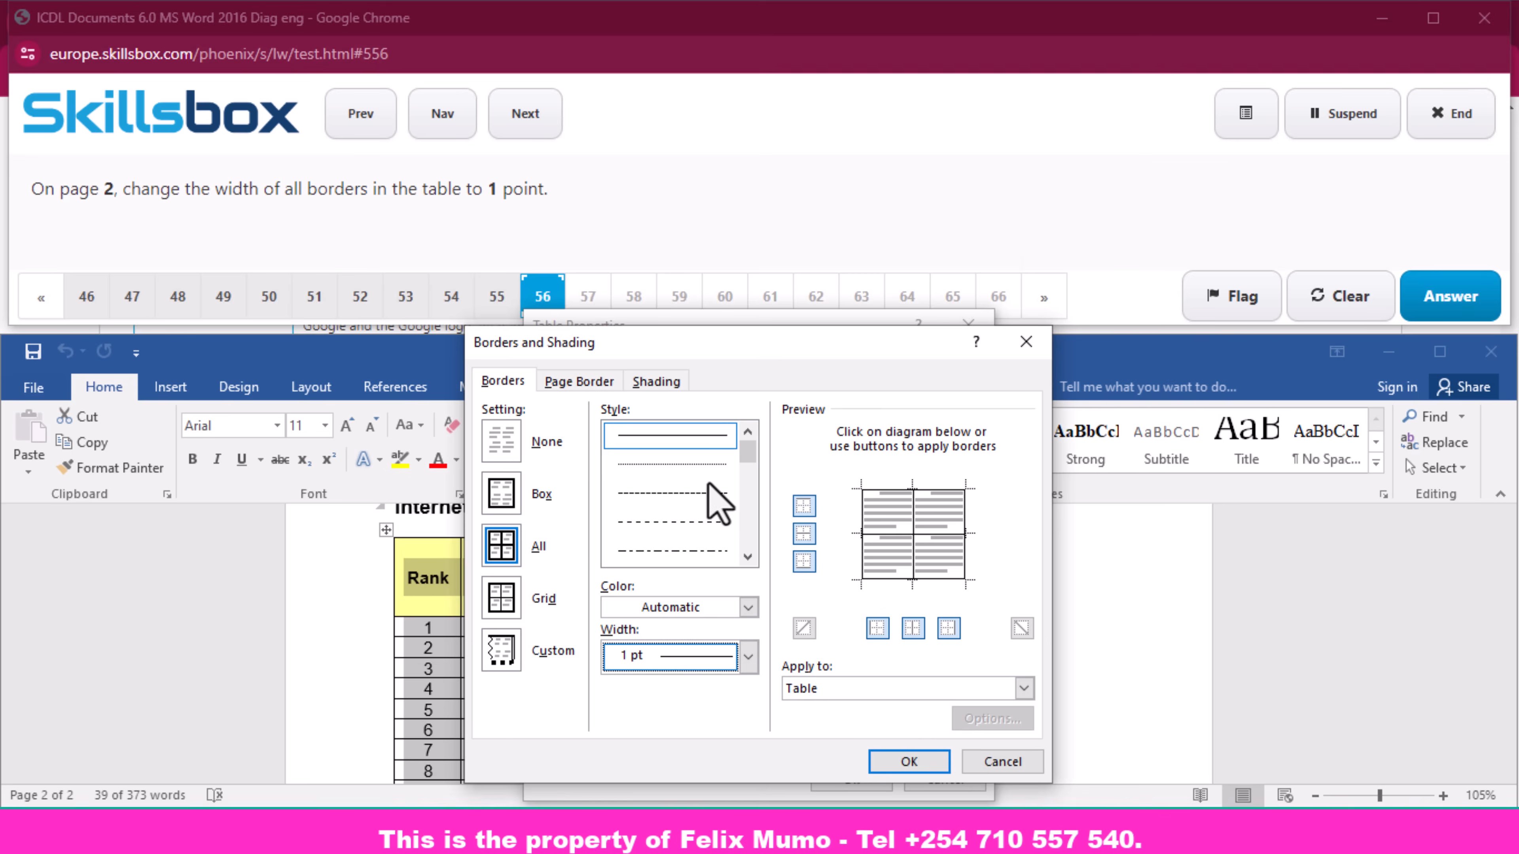
click(906, 761)
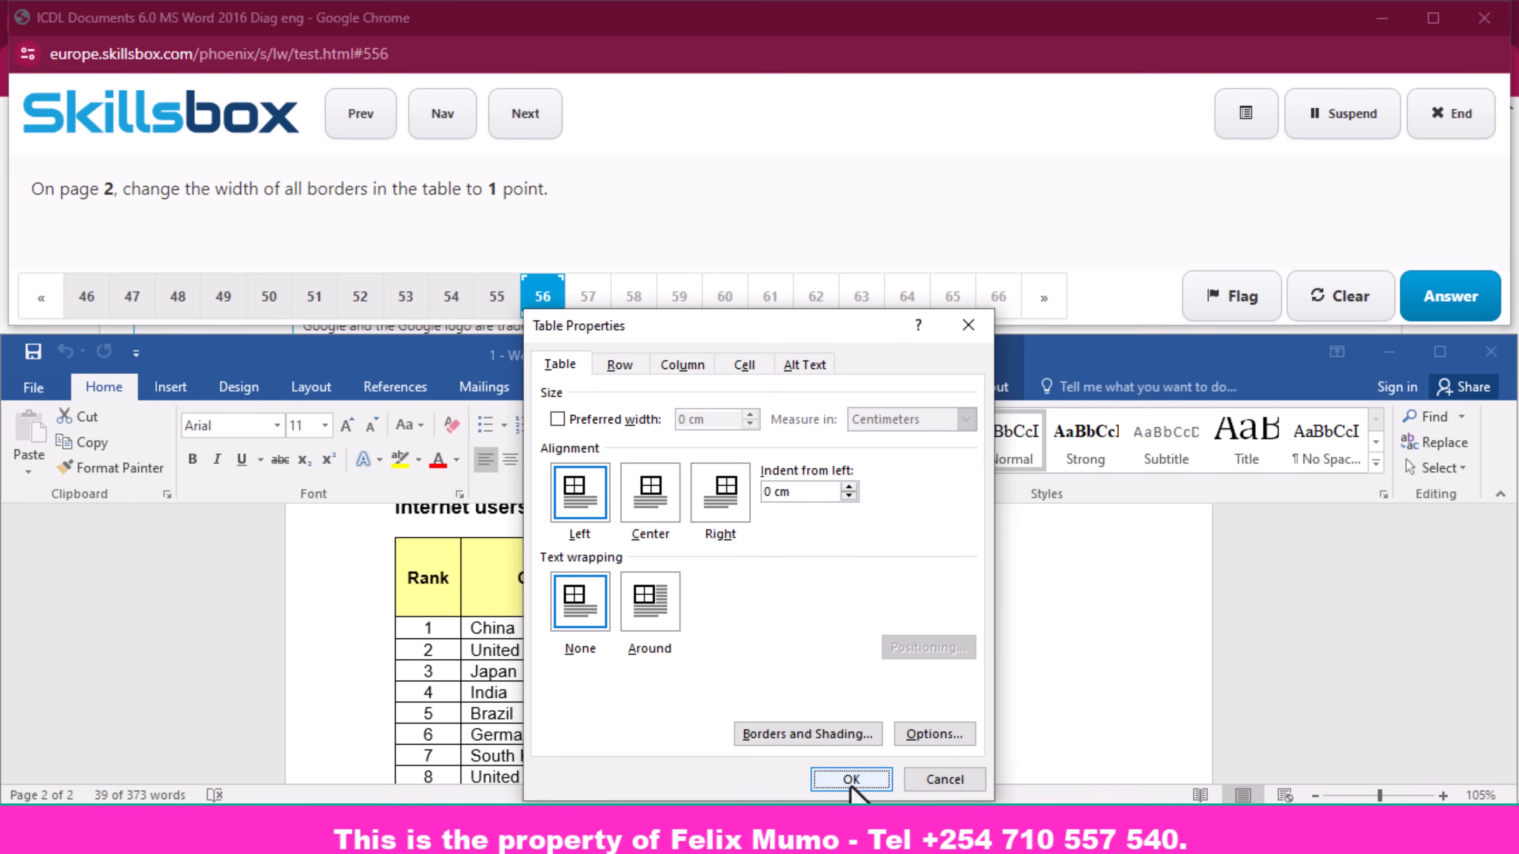
click(855, 789)
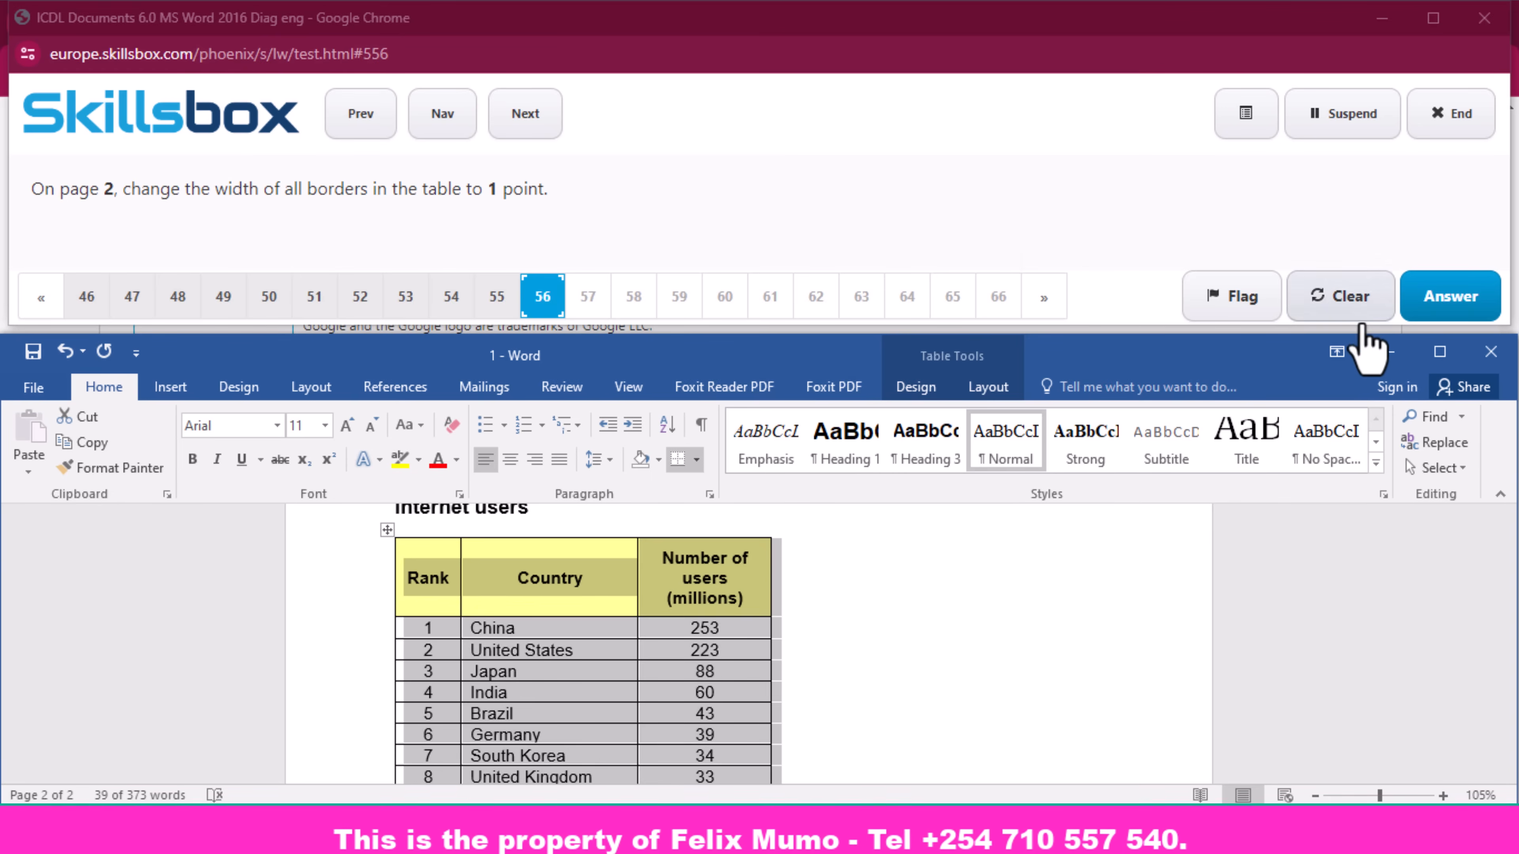
click(1454, 299)
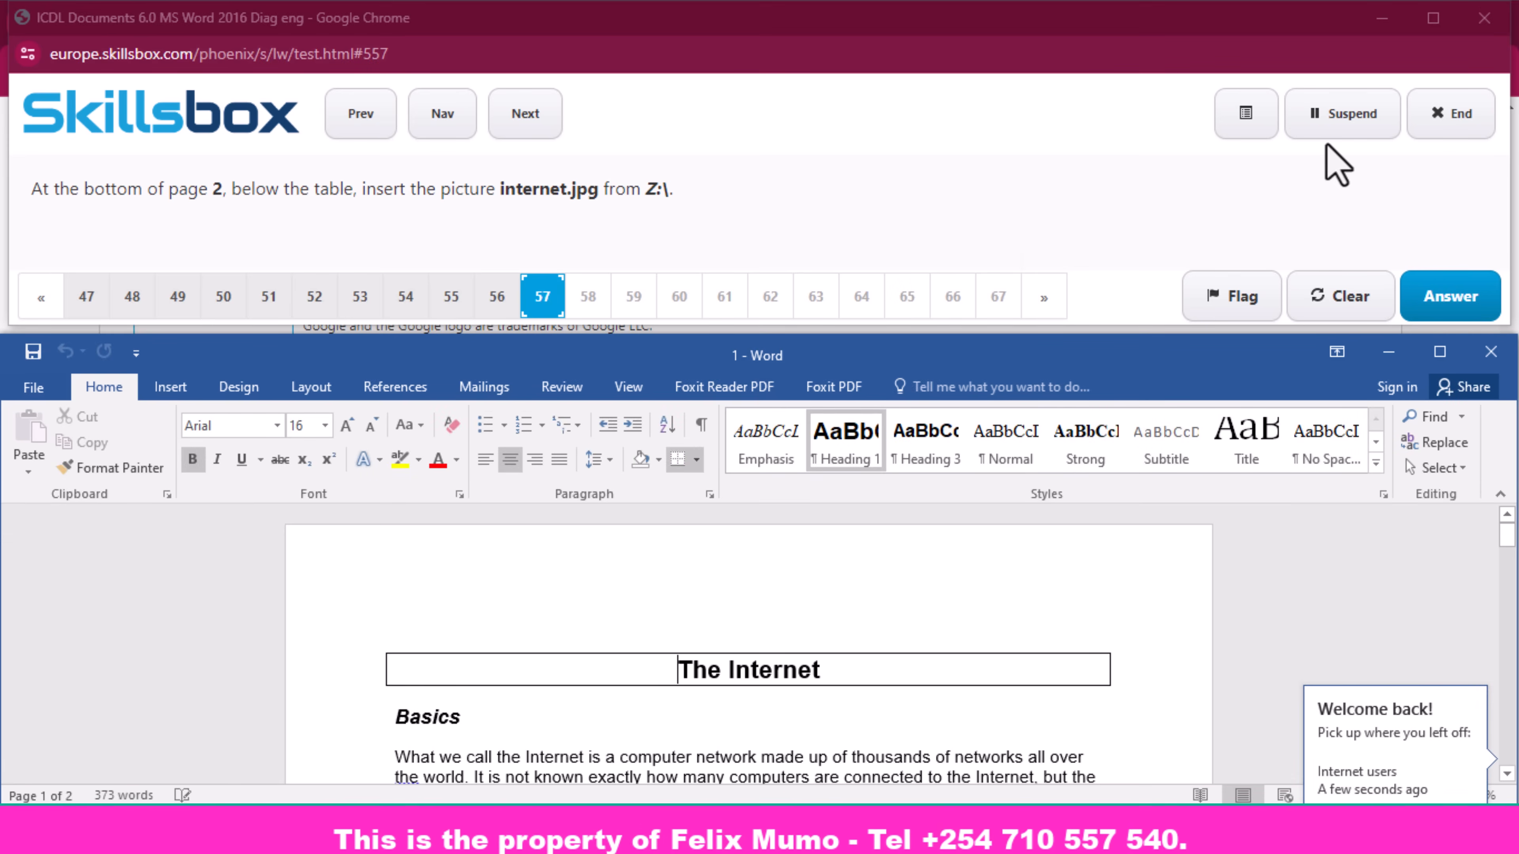
- Insert the picture internet from Local Disk (Z:) below the table on page 2, and submit the answer
scroll(708, 669, down, 15)
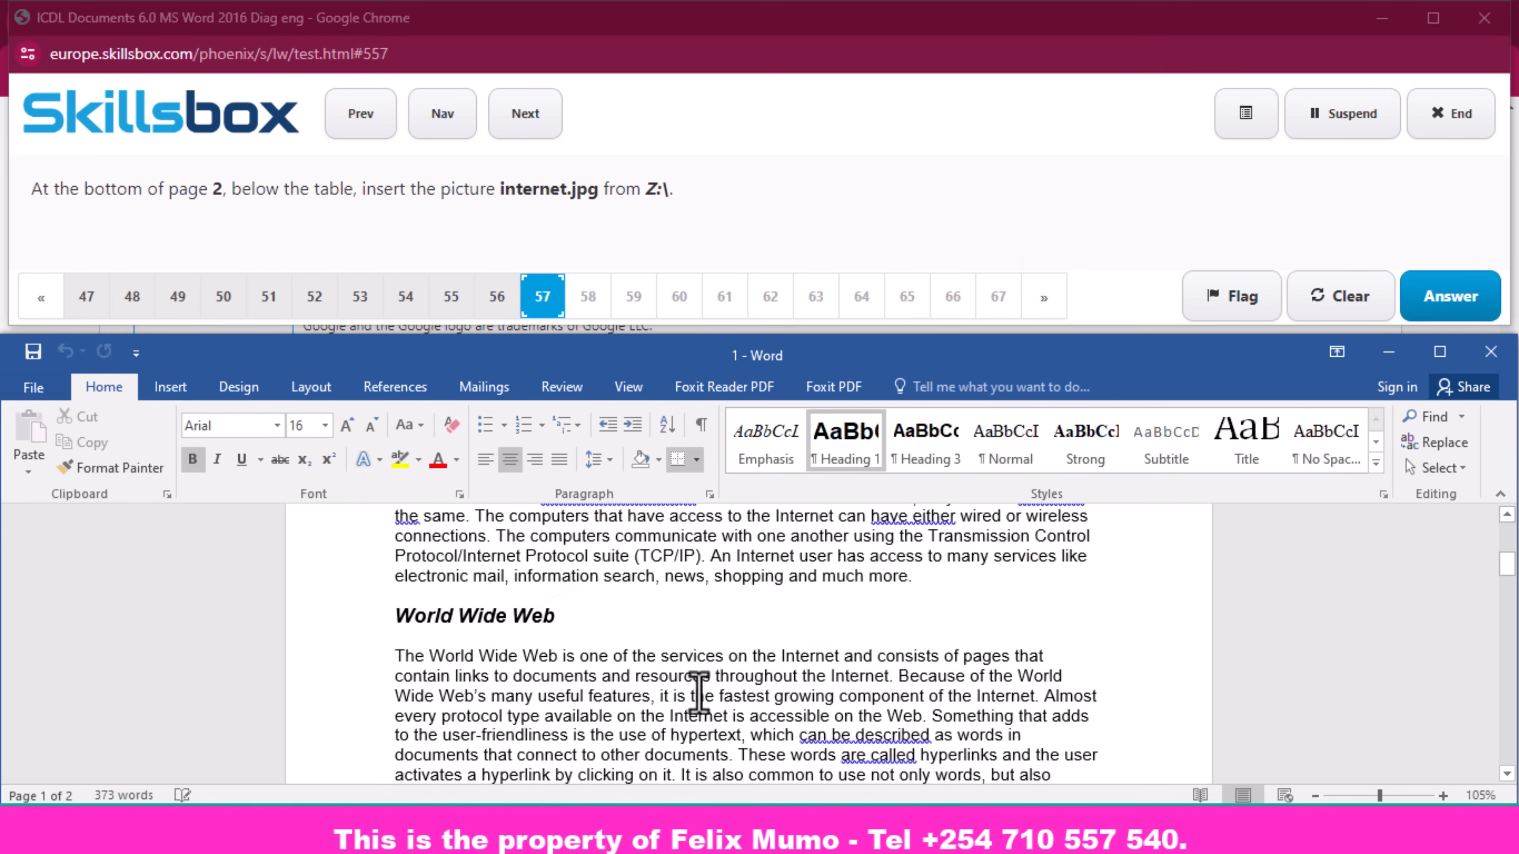
scroll(691, 673, down, 10)
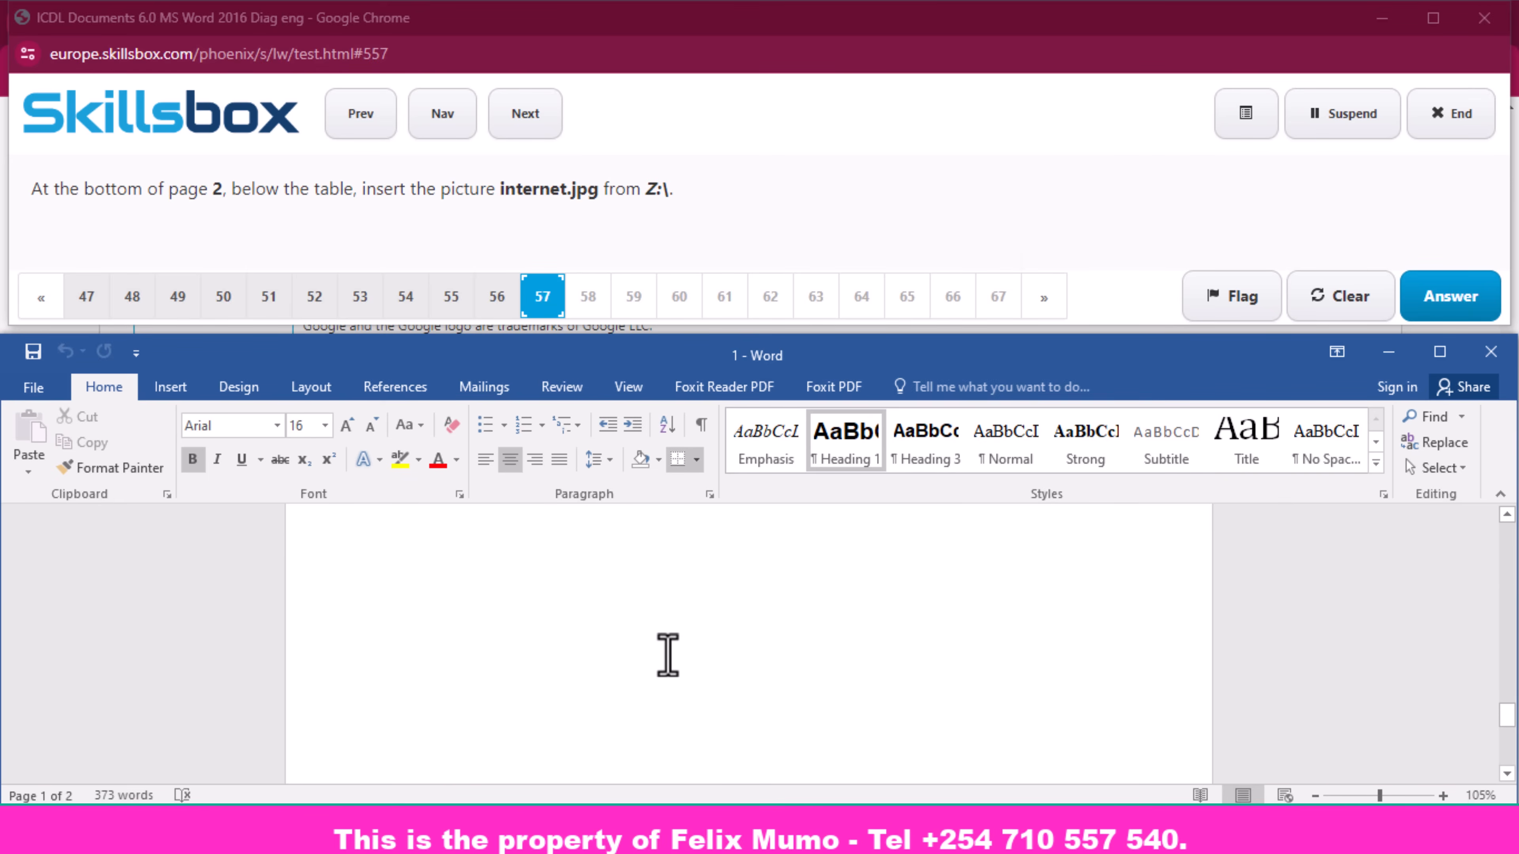
scroll(671, 619, up, 1)
click(519, 625)
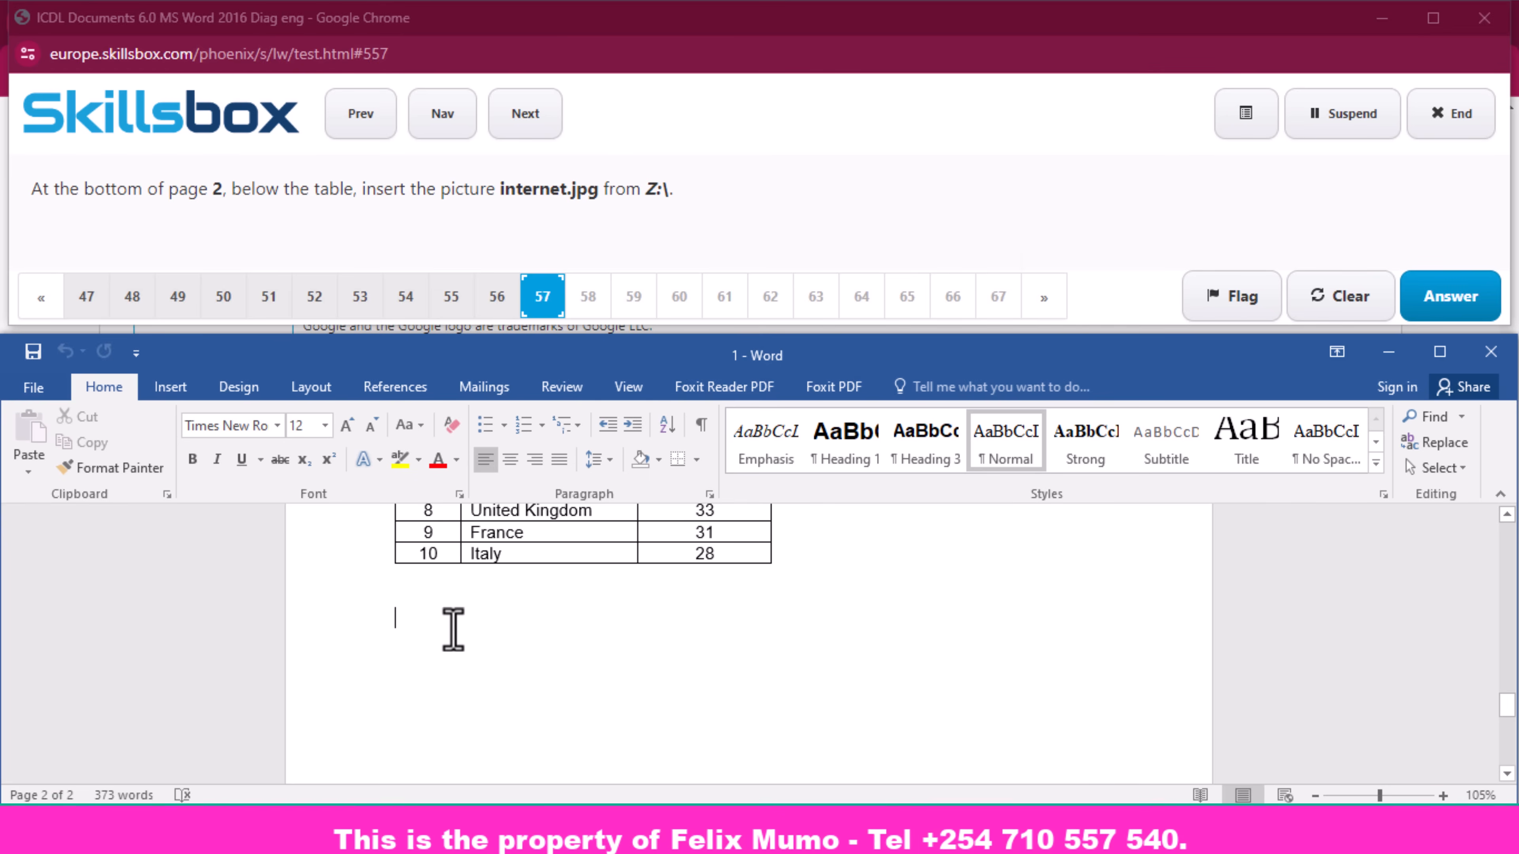
click(180, 388)
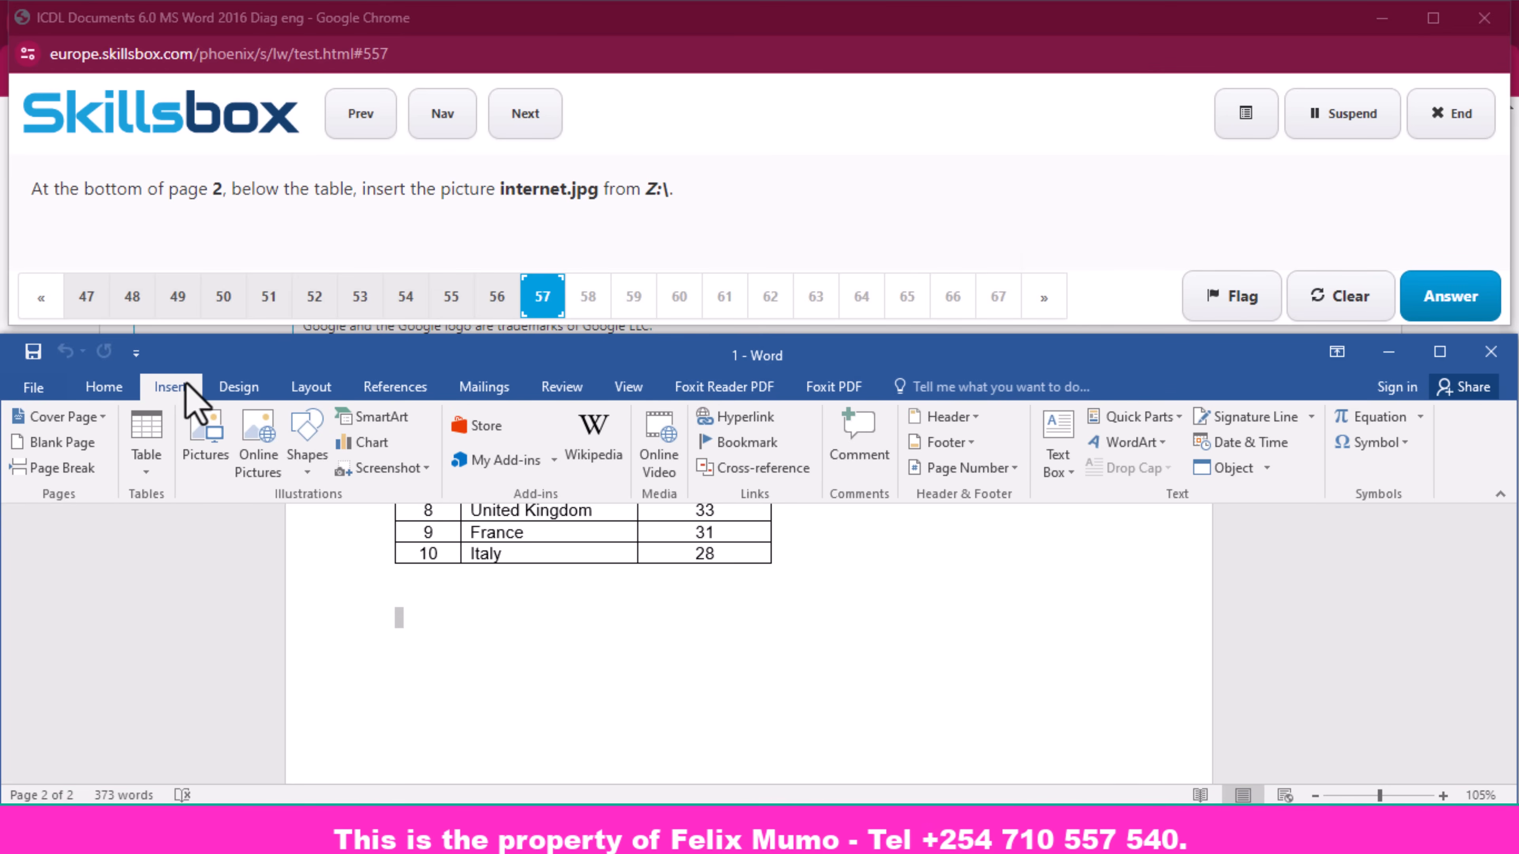
click(199, 463)
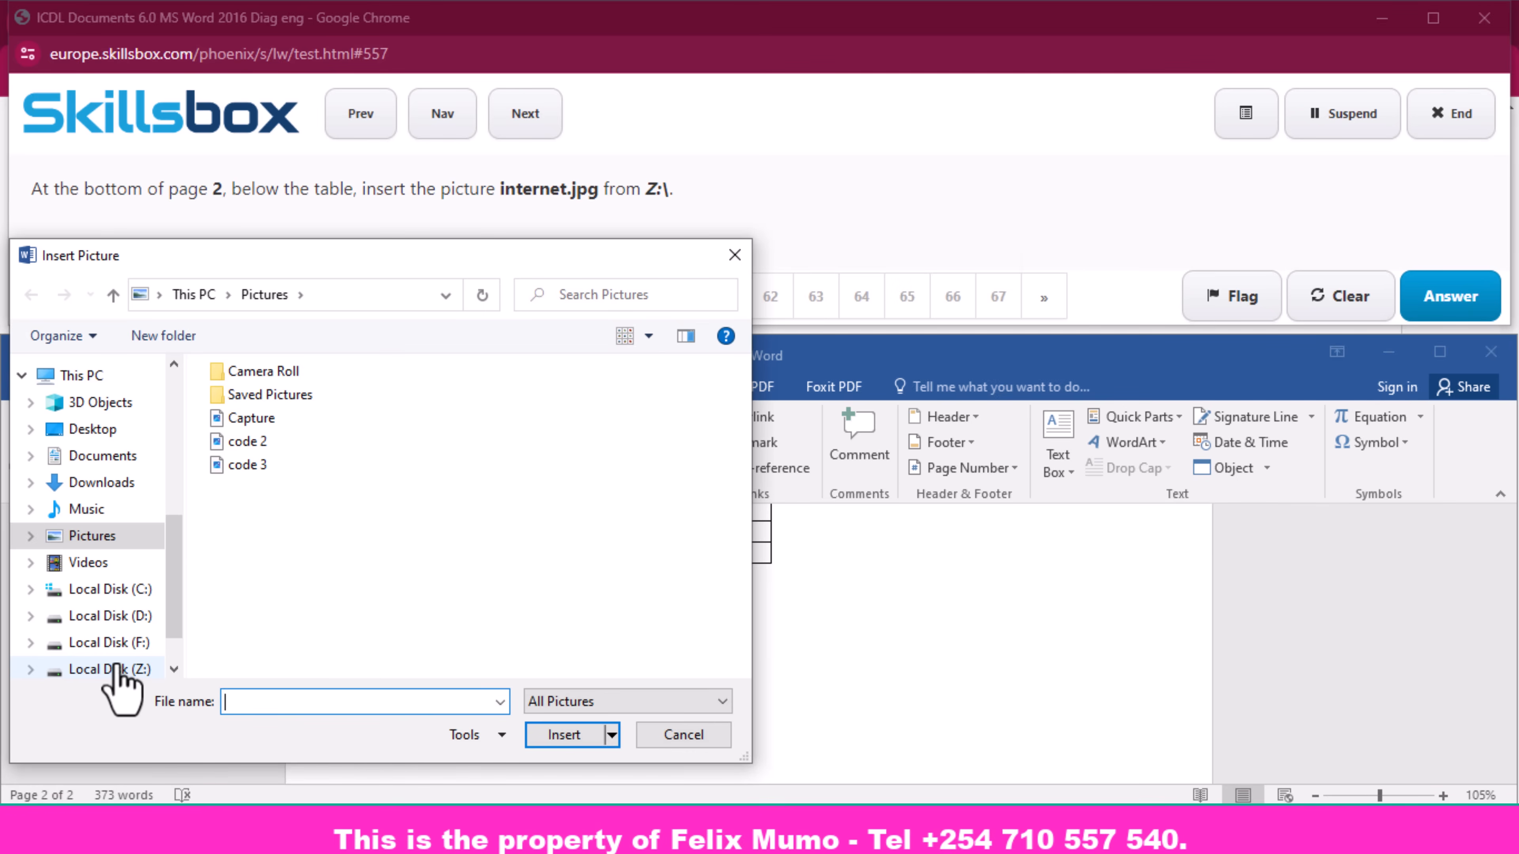
click(119, 669)
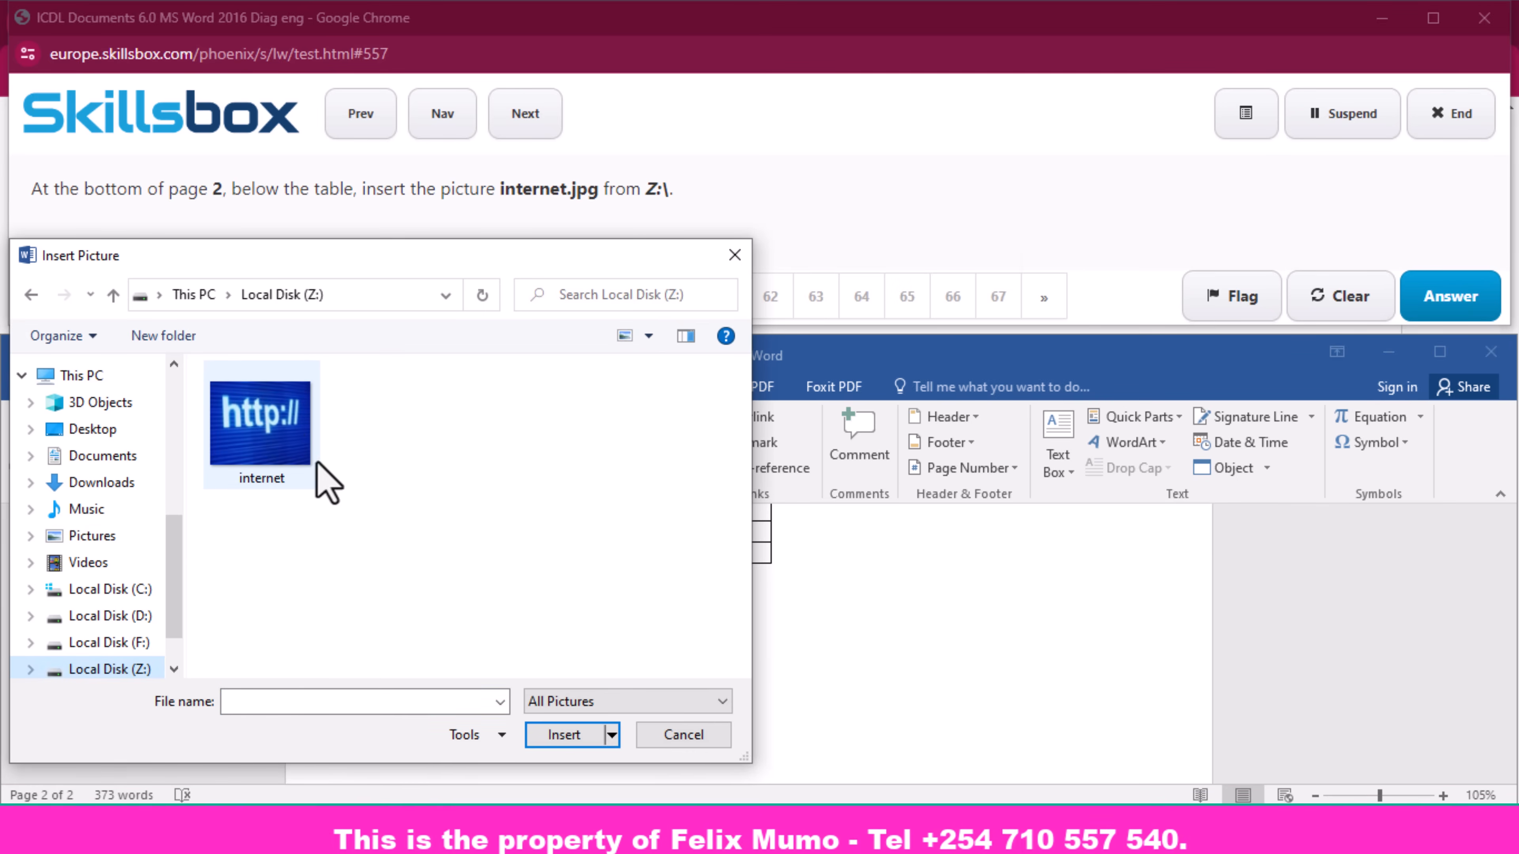
click(281, 426)
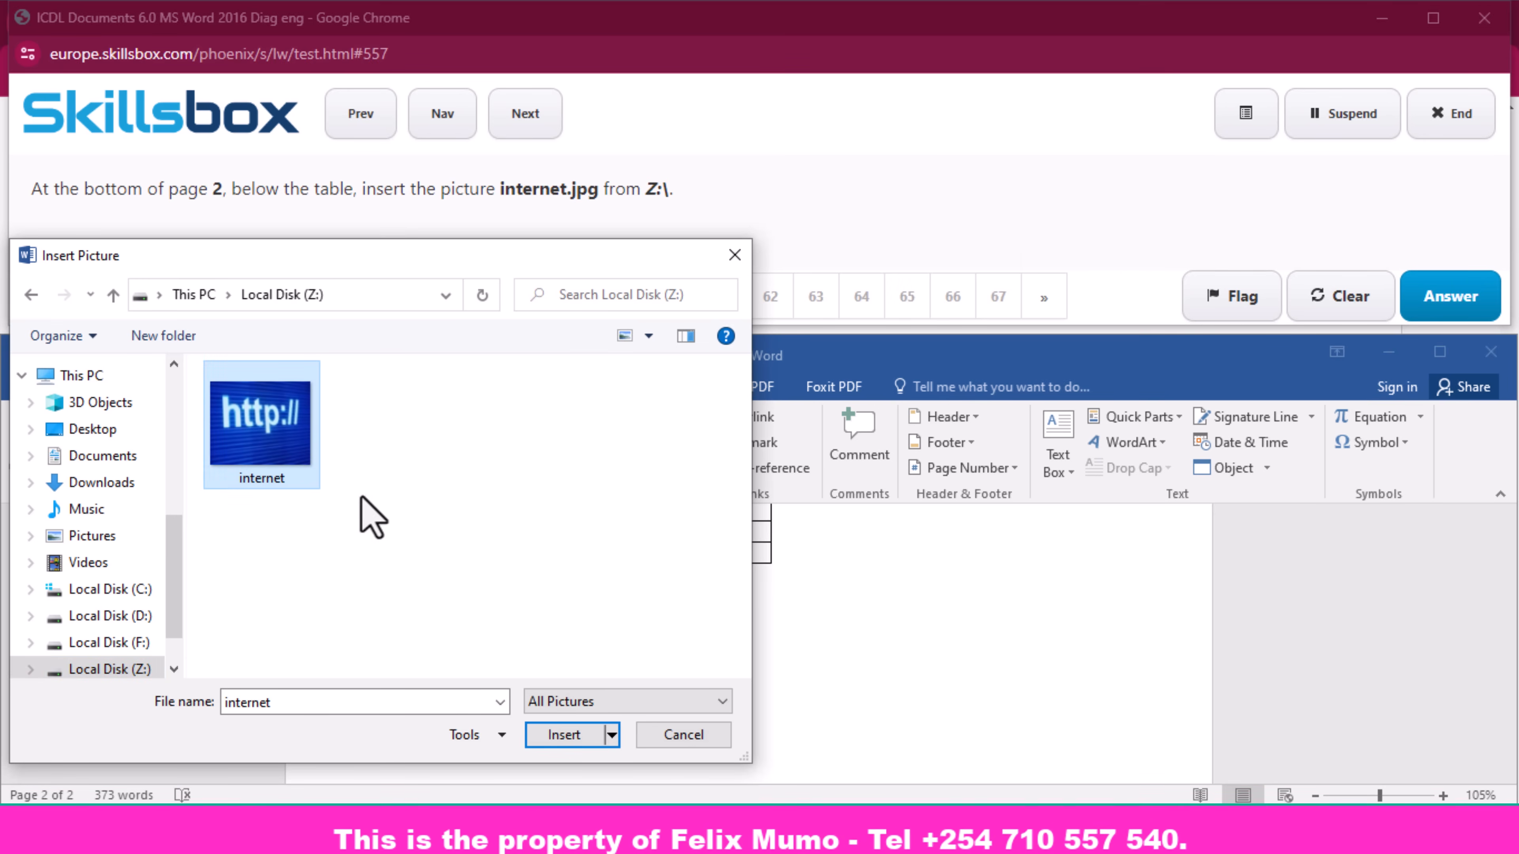
click(562, 736)
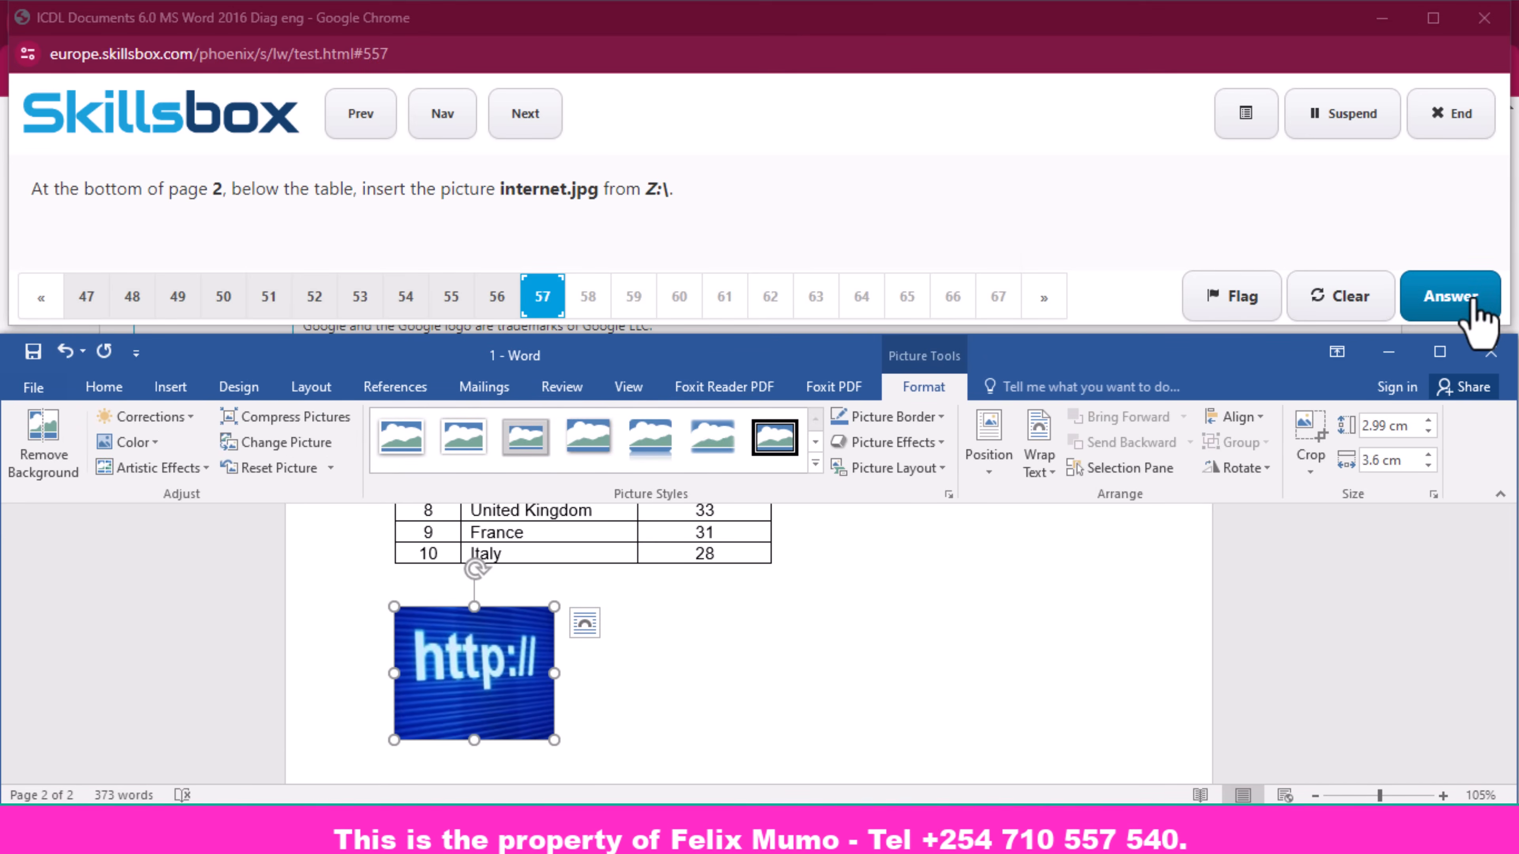
click(1459, 302)
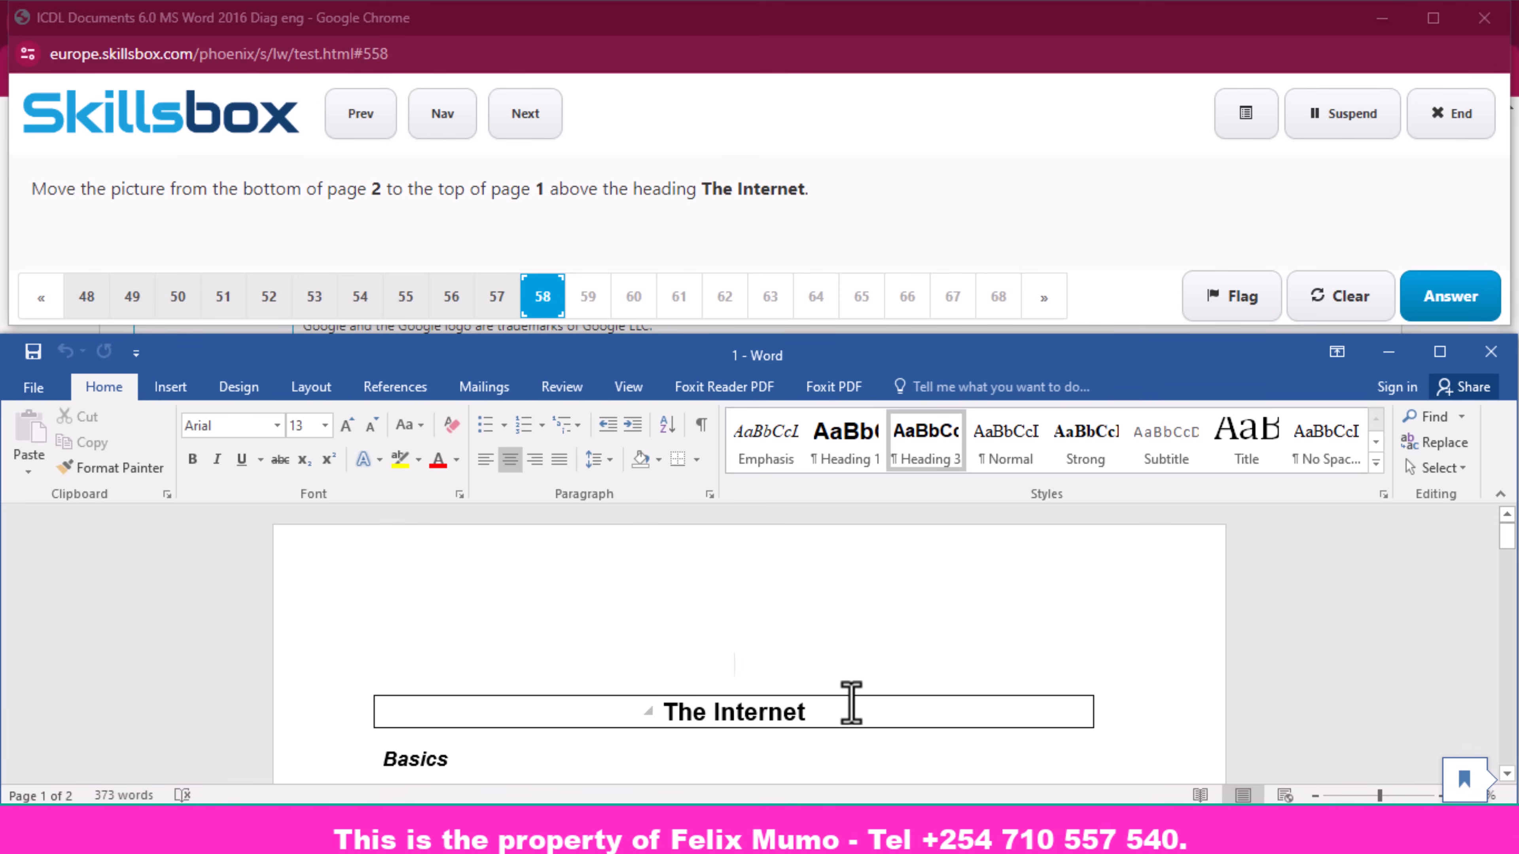
scroll(851, 703, down, 15)
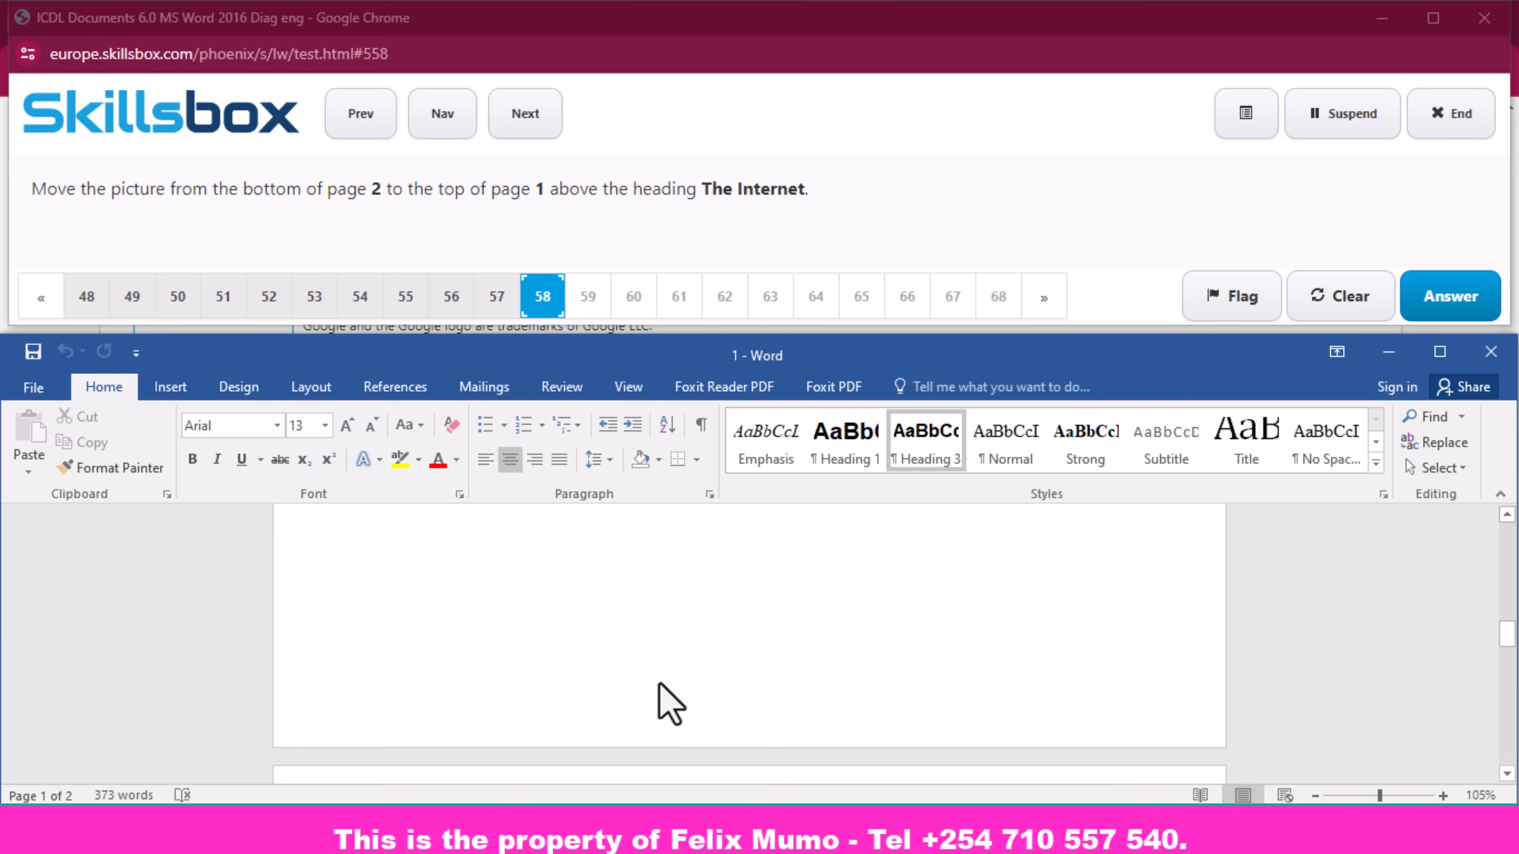
scroll(659, 685, down, 10)
click(459, 600)
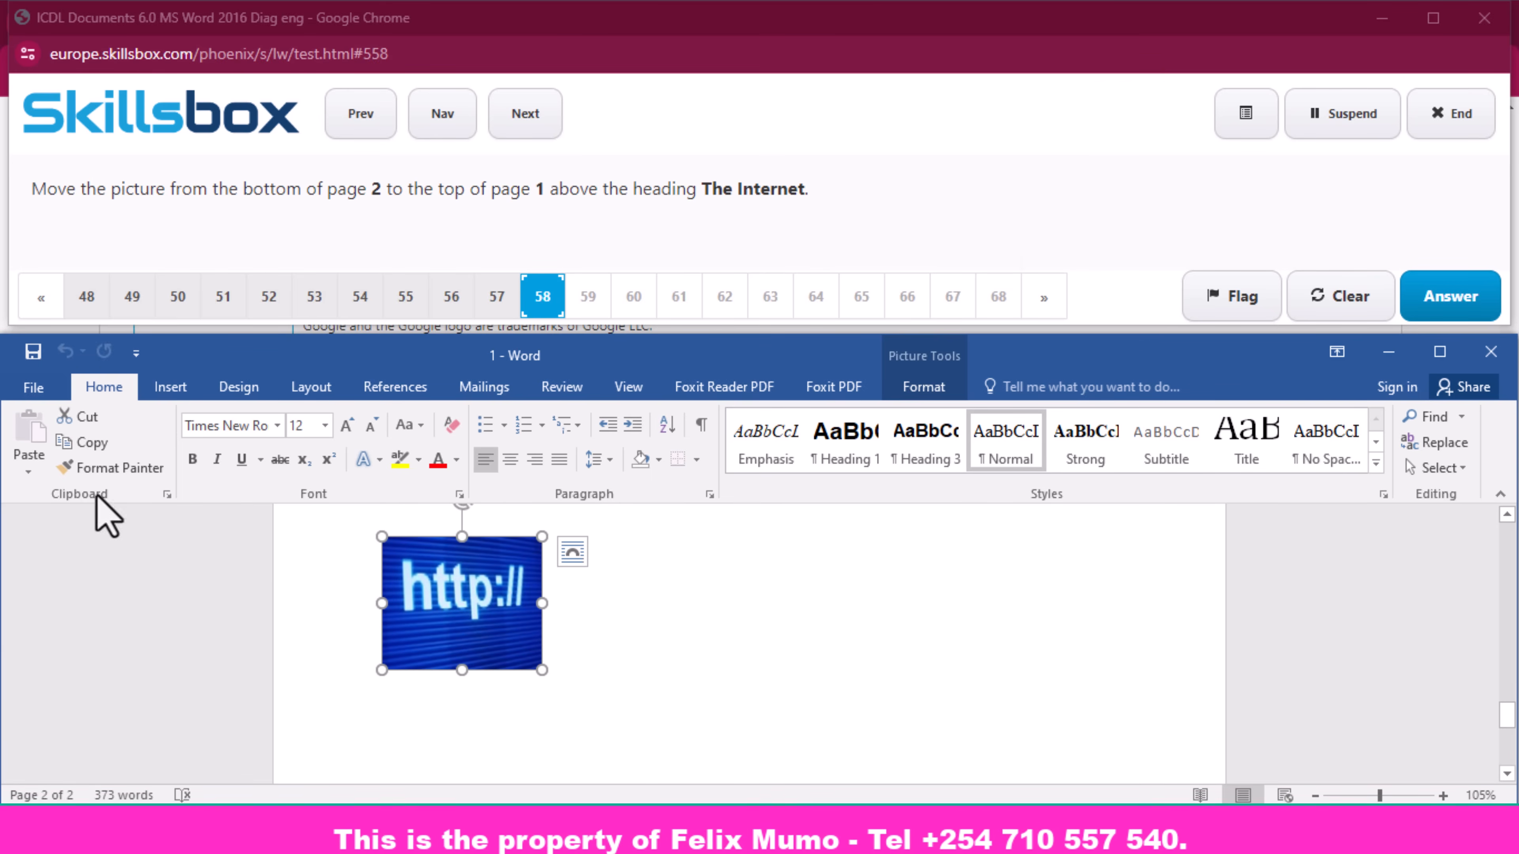
click(96, 416)
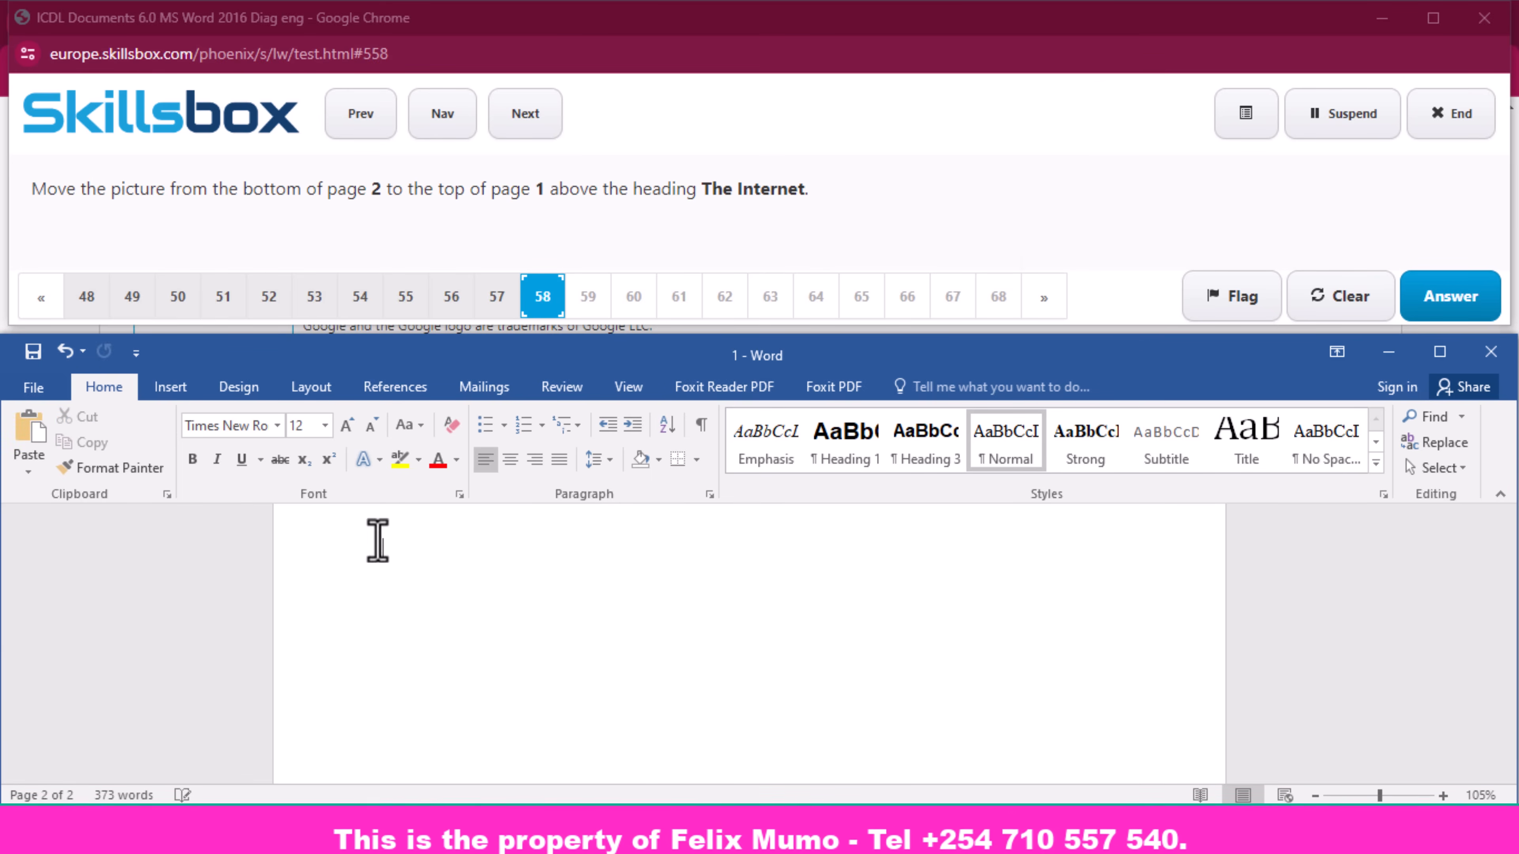
- Paste the cut picture with source formatting above the heading The Internet at the top of page 1, and submit the answer
scroll(763, 607, up, 15)
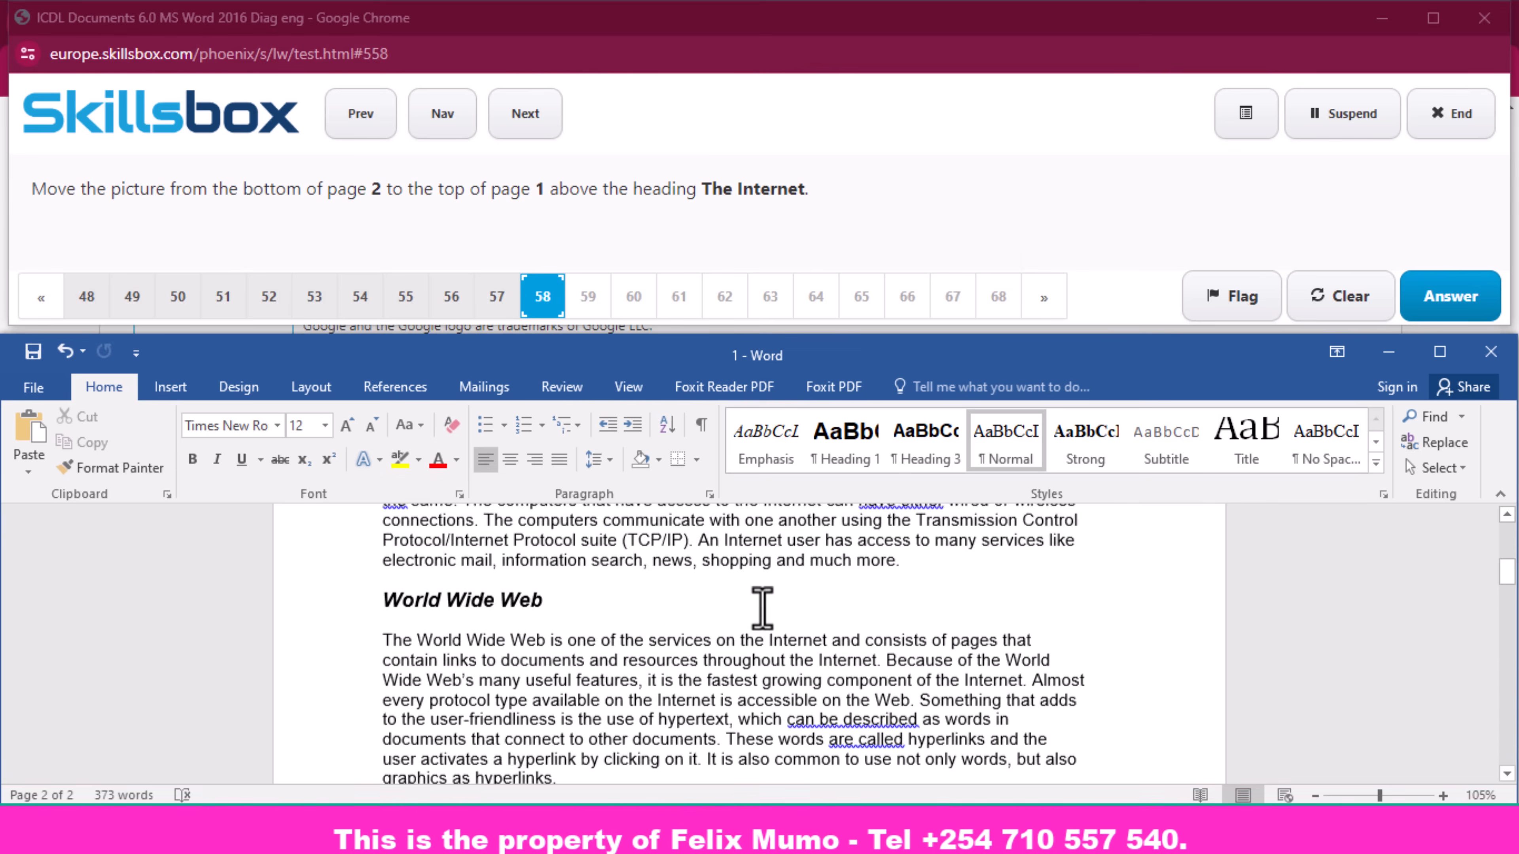
scroll(763, 607, up, 10)
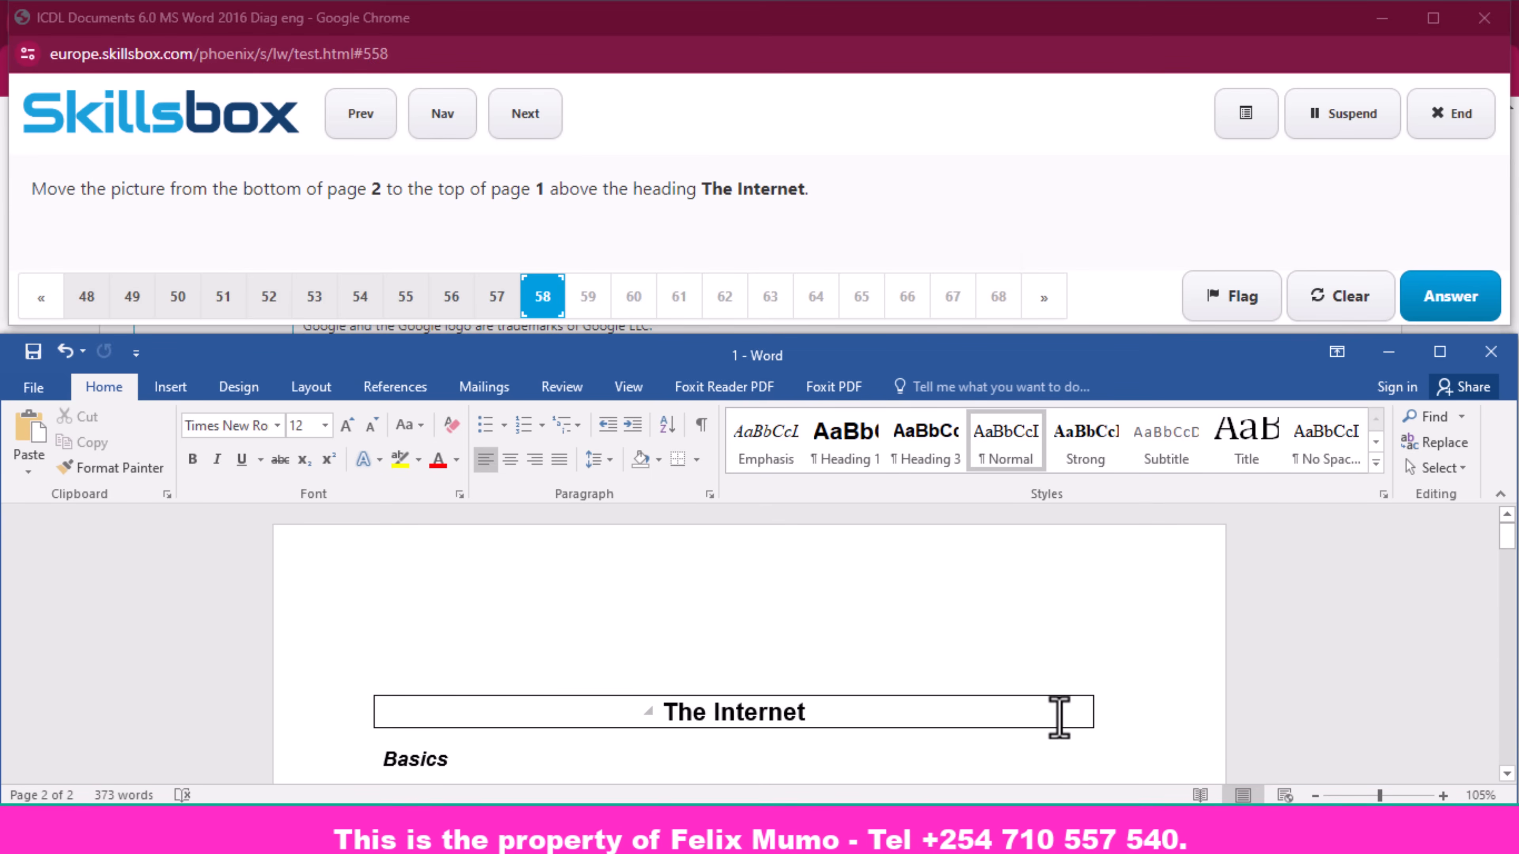
click(803, 674)
click(758, 671)
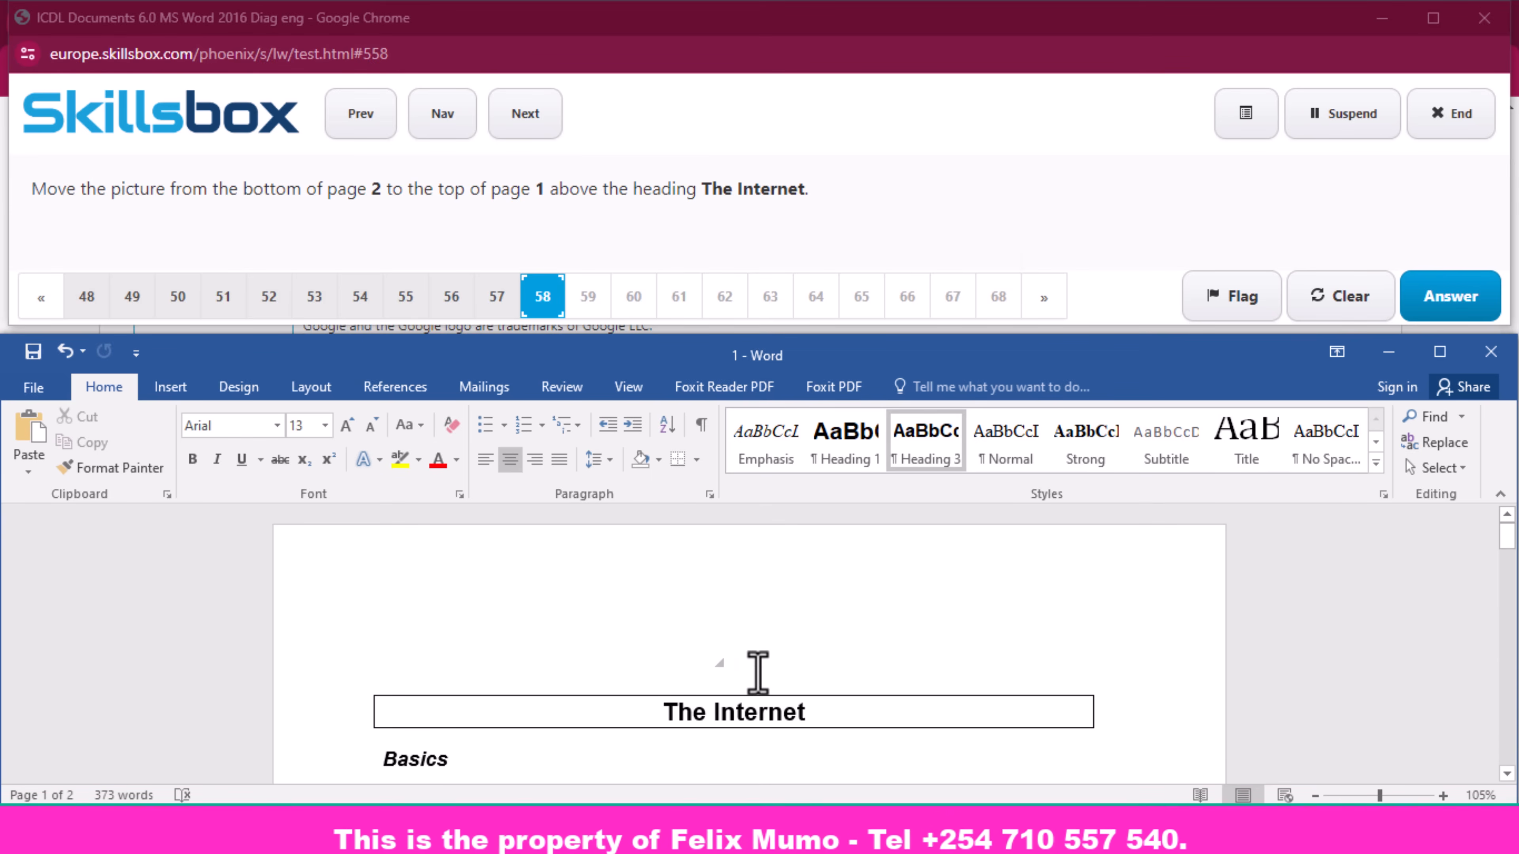
click(25, 471)
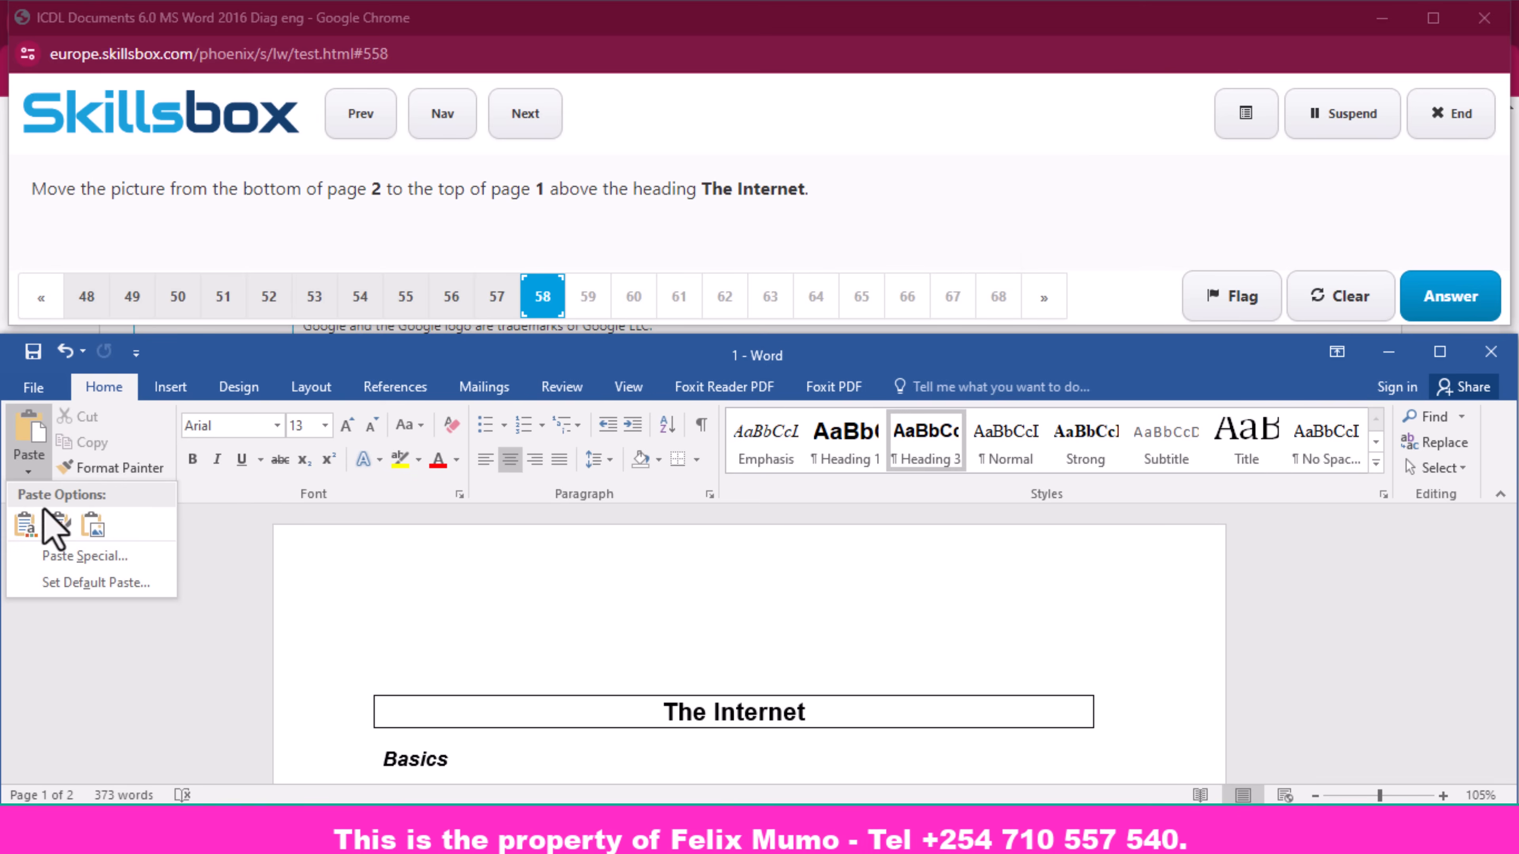
click(27, 526)
scroll(956, 706, down, 2)
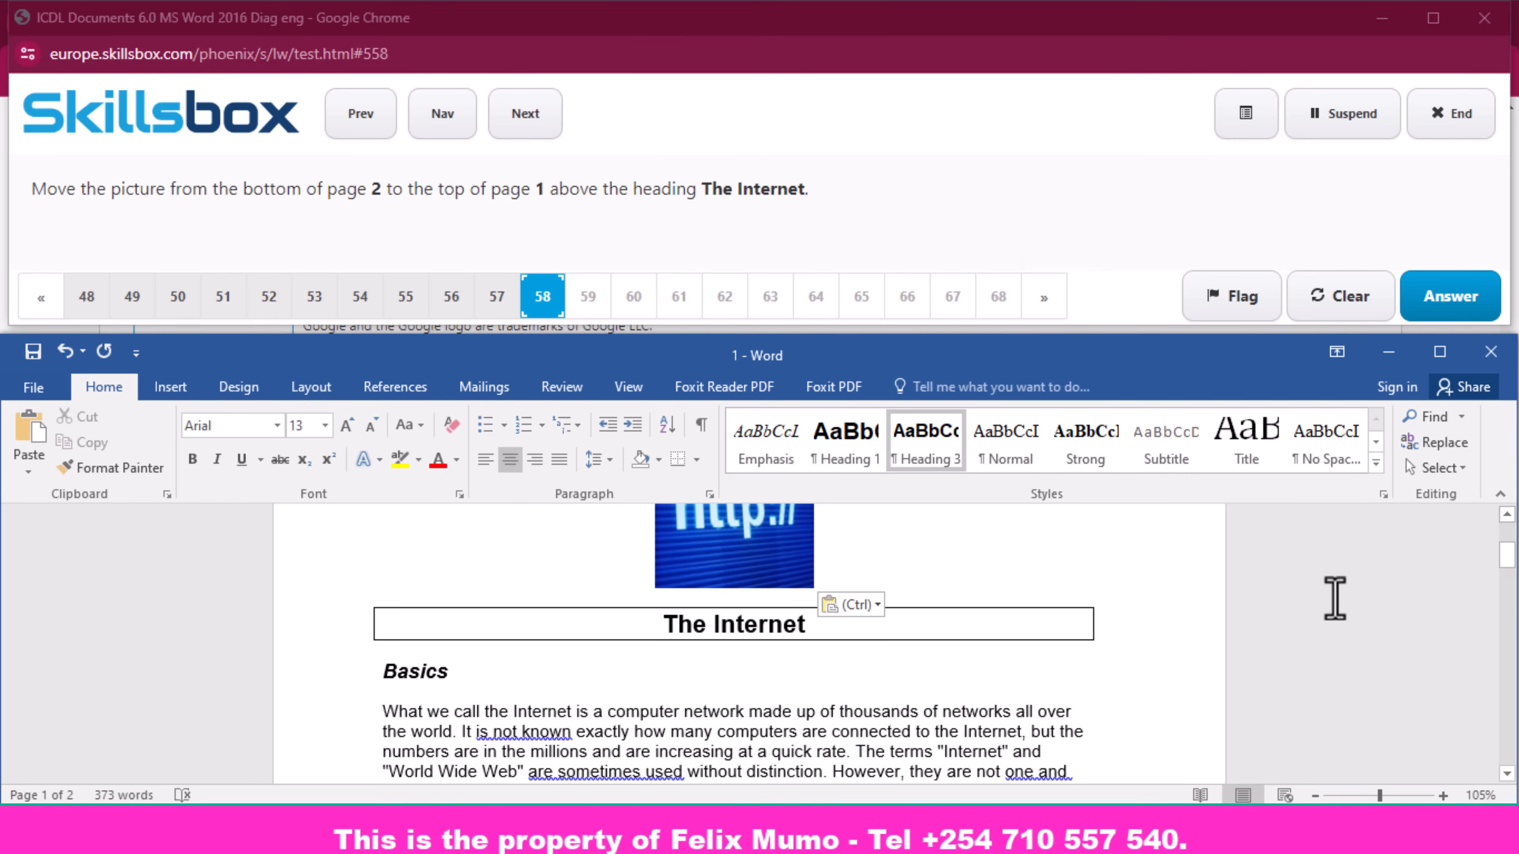
click(1463, 298)
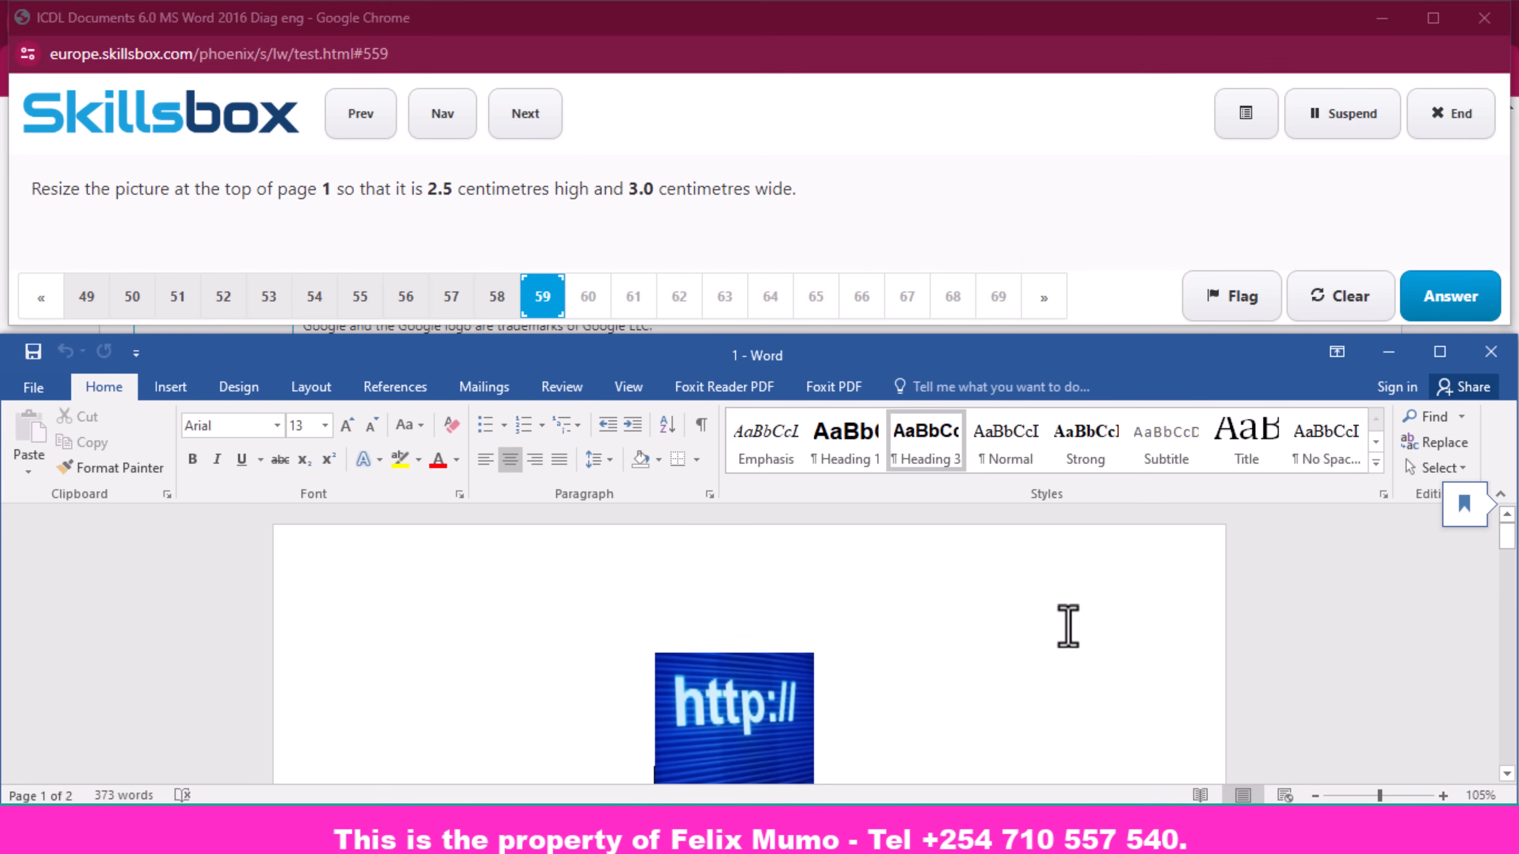
- Resize the picture at the top of page 1 to 2.5 cm high and 3.0 cm wide, and submit the answer
click(764, 712)
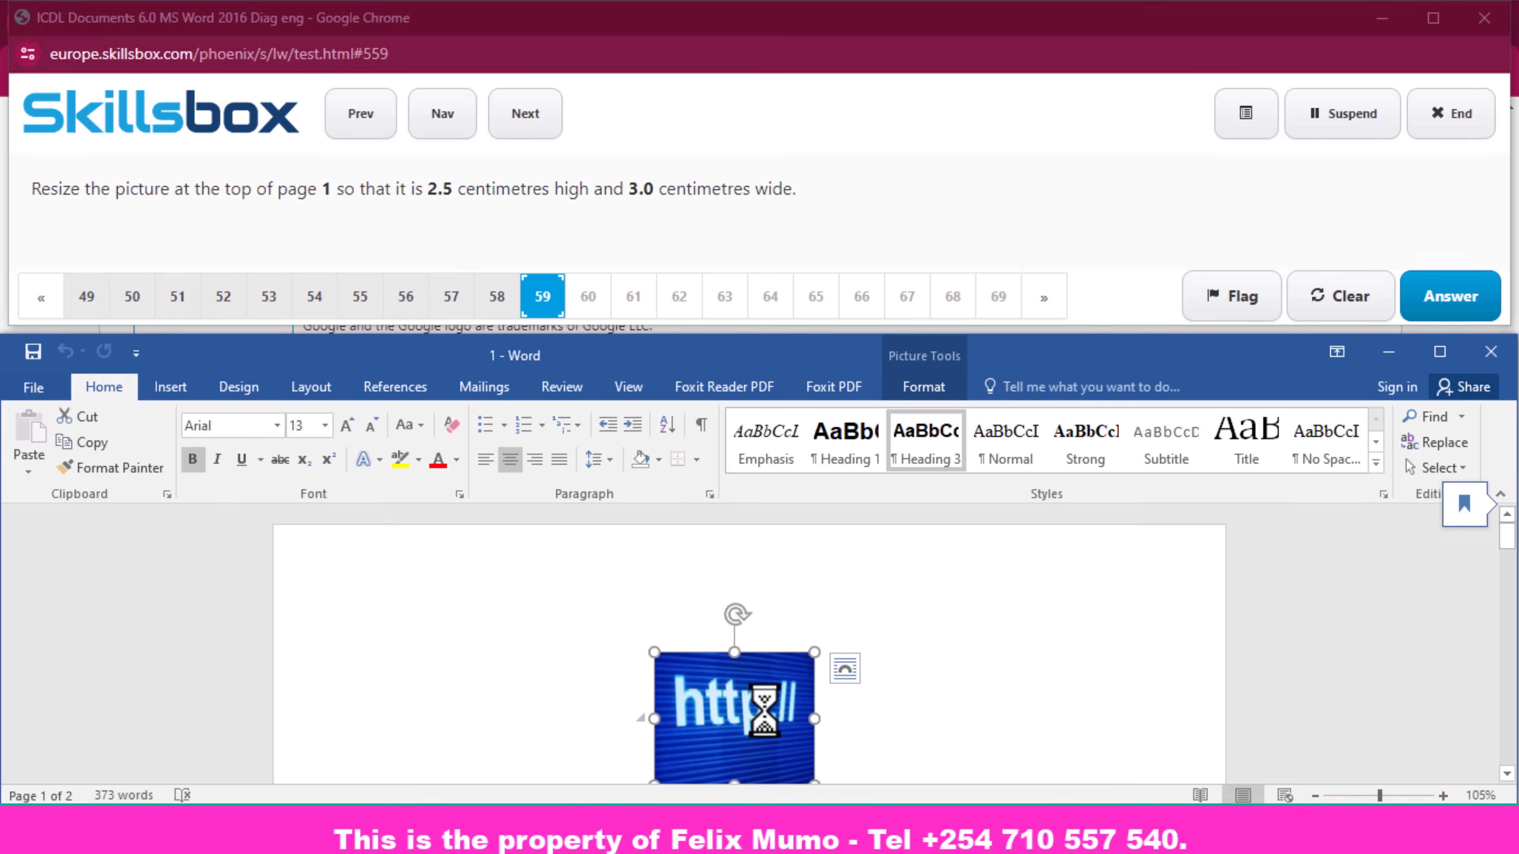
click(945, 395)
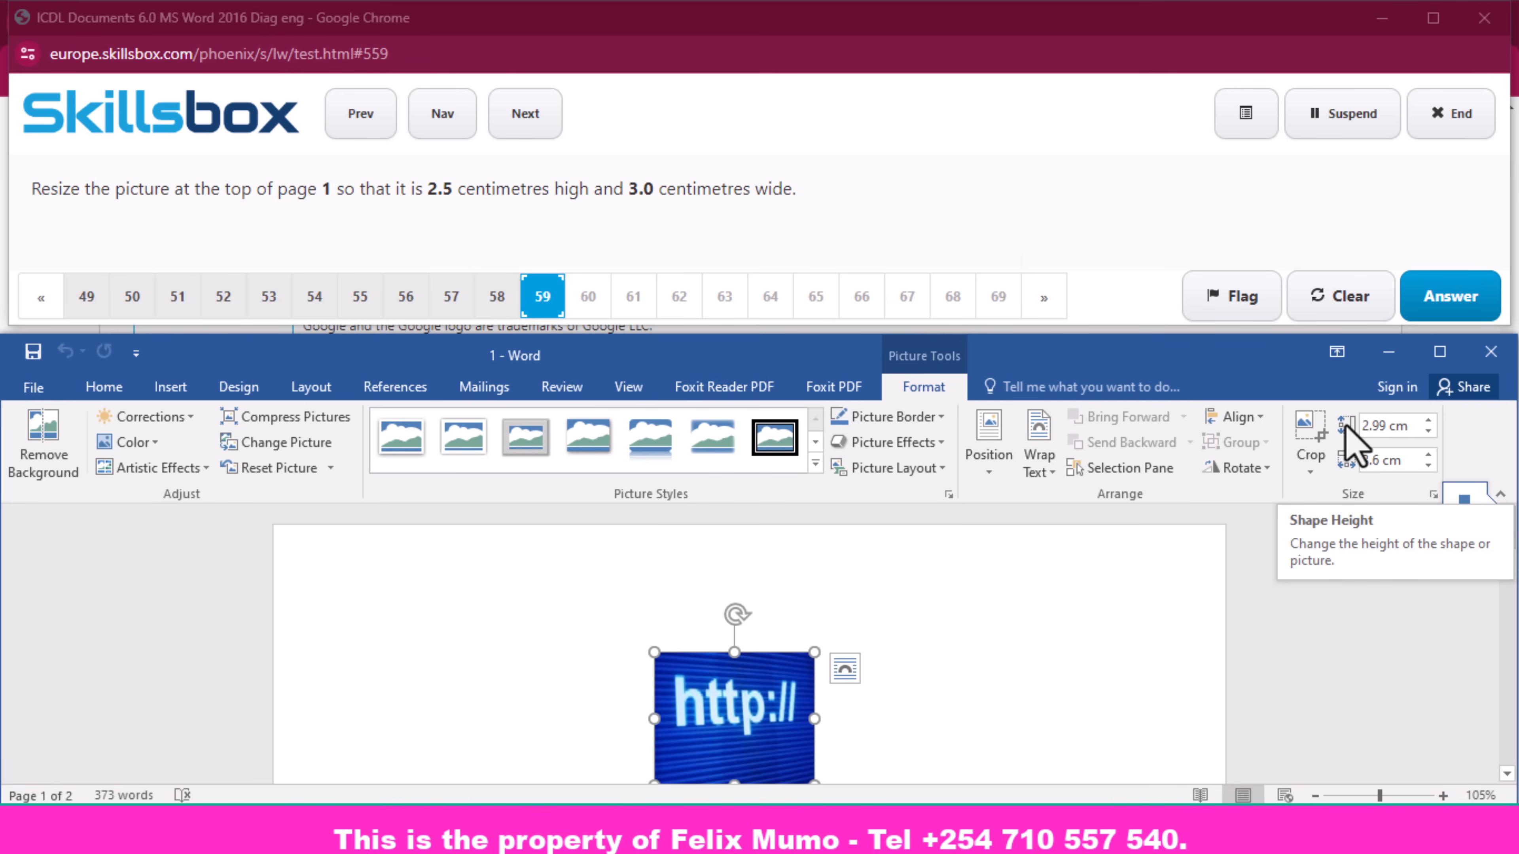
click(1382, 427)
key(BackSpace)
key(BackSpace)
key(BackSpace)
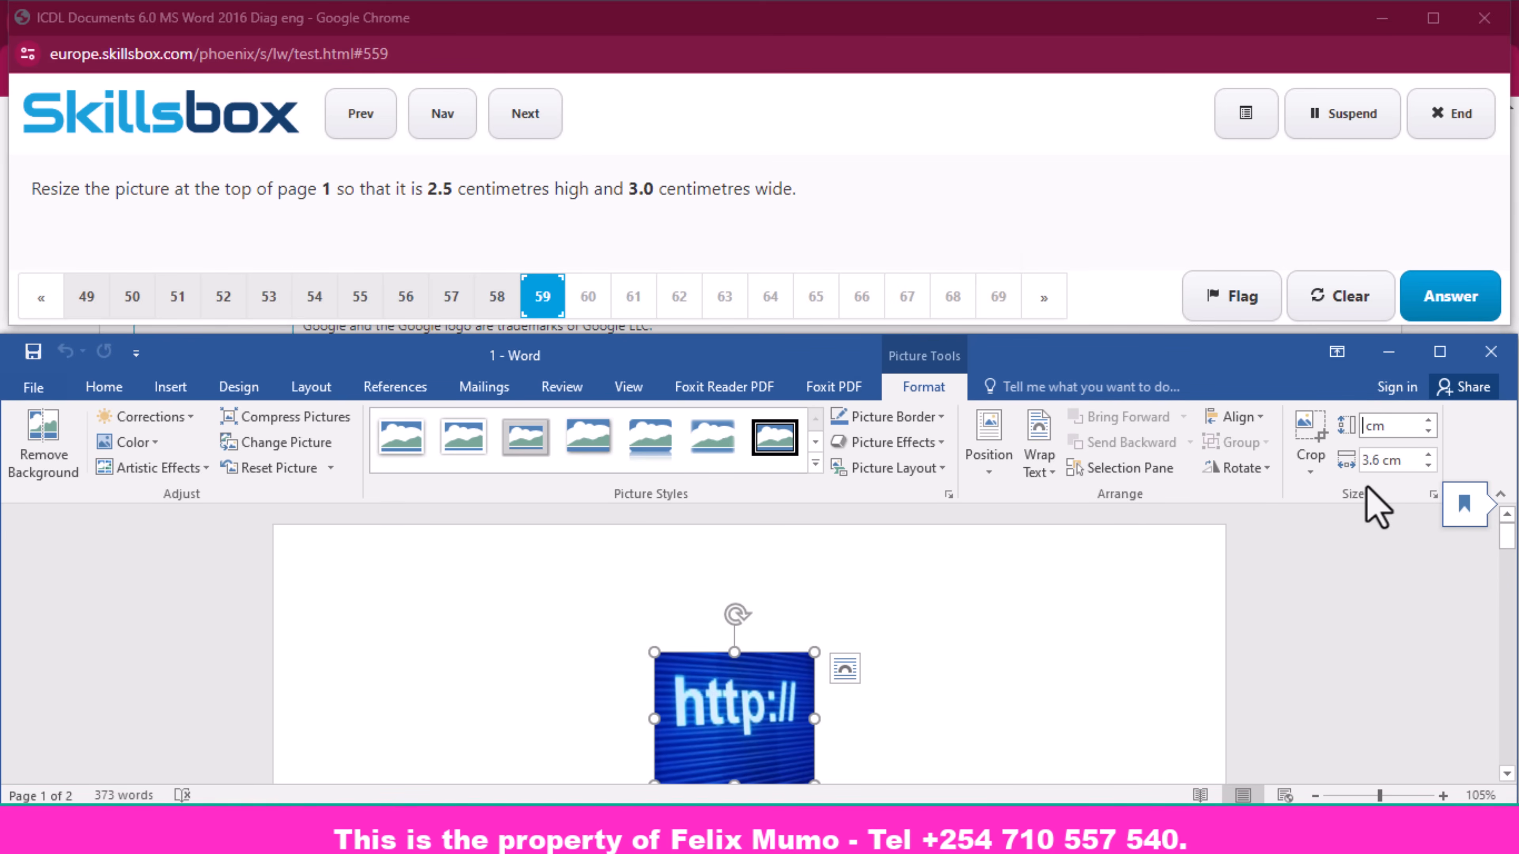
text(2.5)
key(Return)
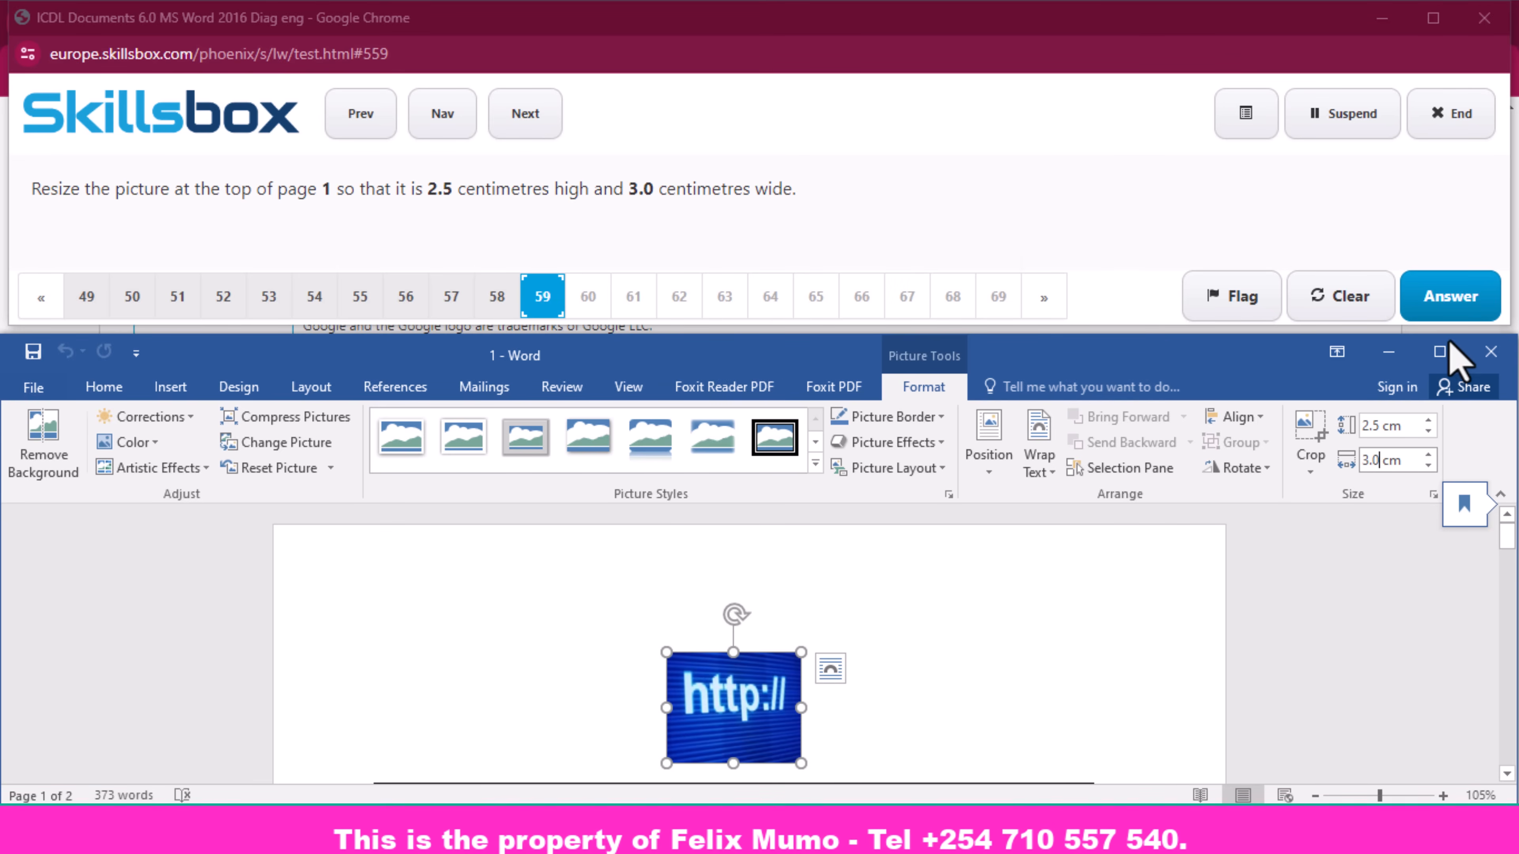
click(1441, 308)
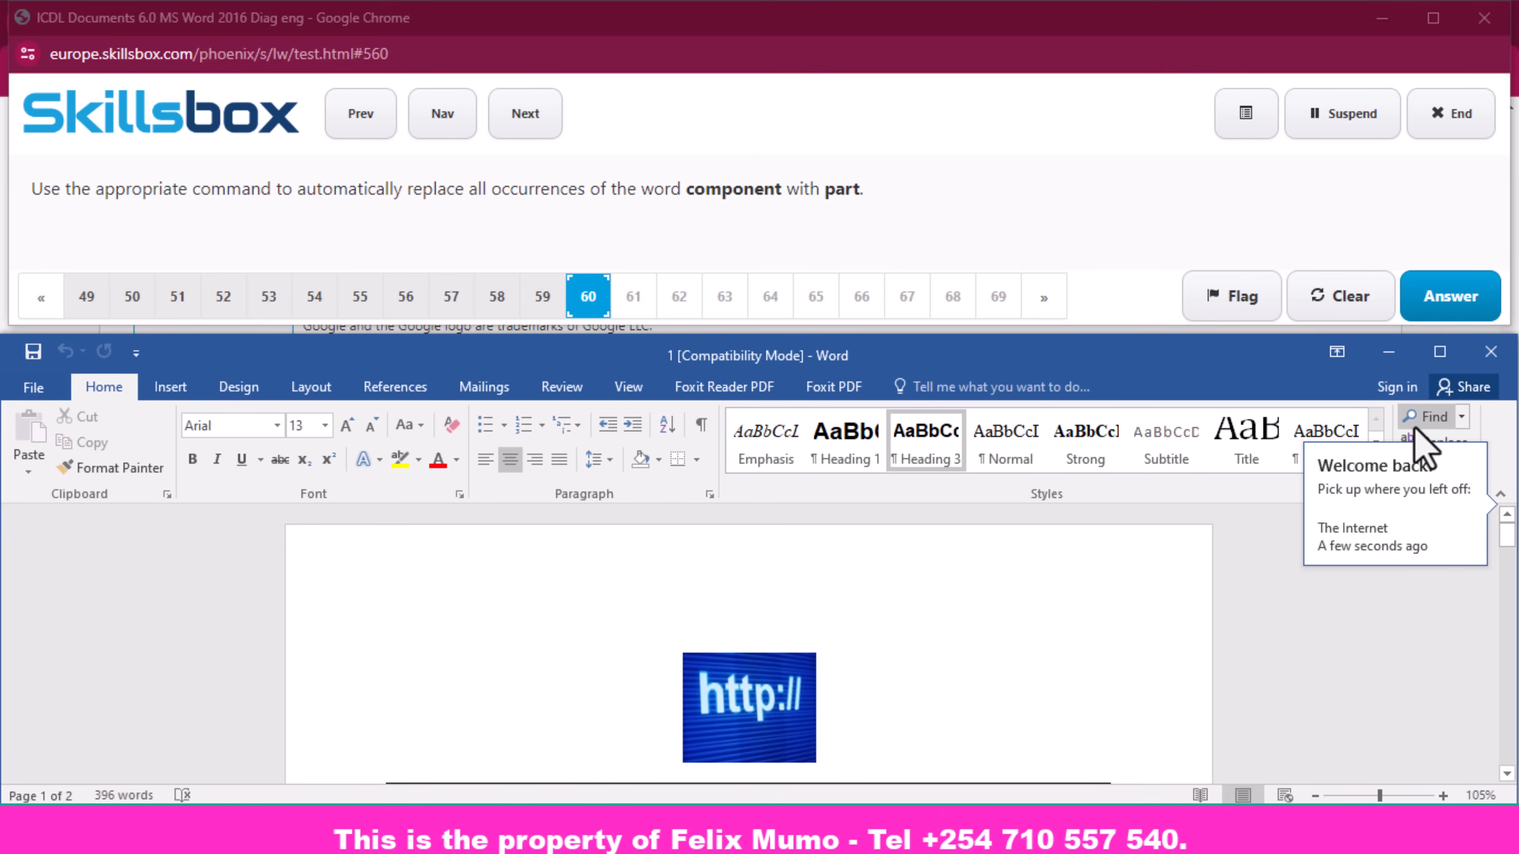
- Search the document for the word component
click(1357, 494)
scroll(1163, 600, up, 3)
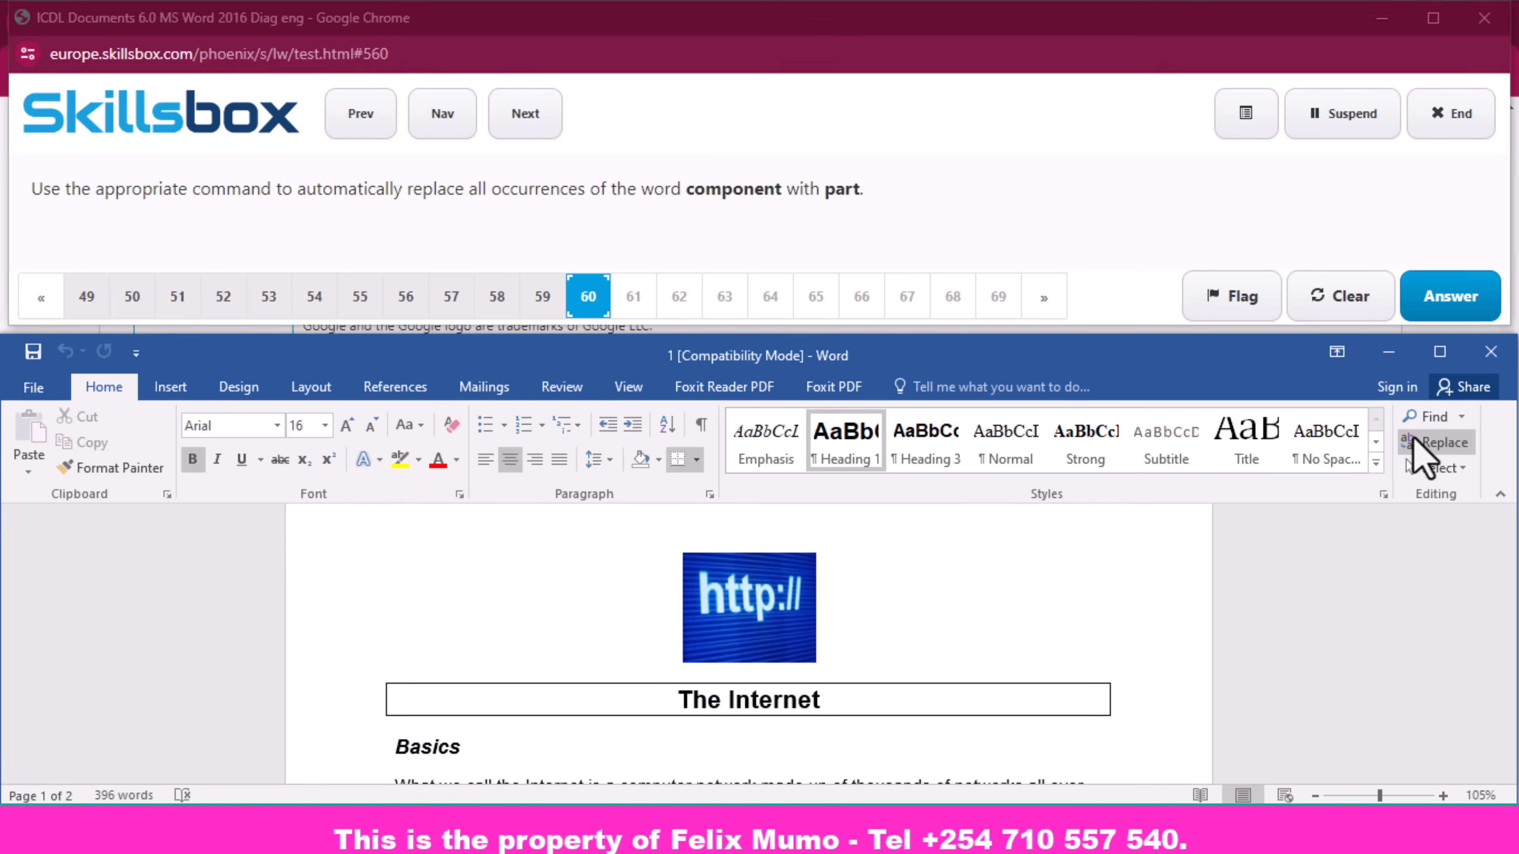
click(1431, 417)
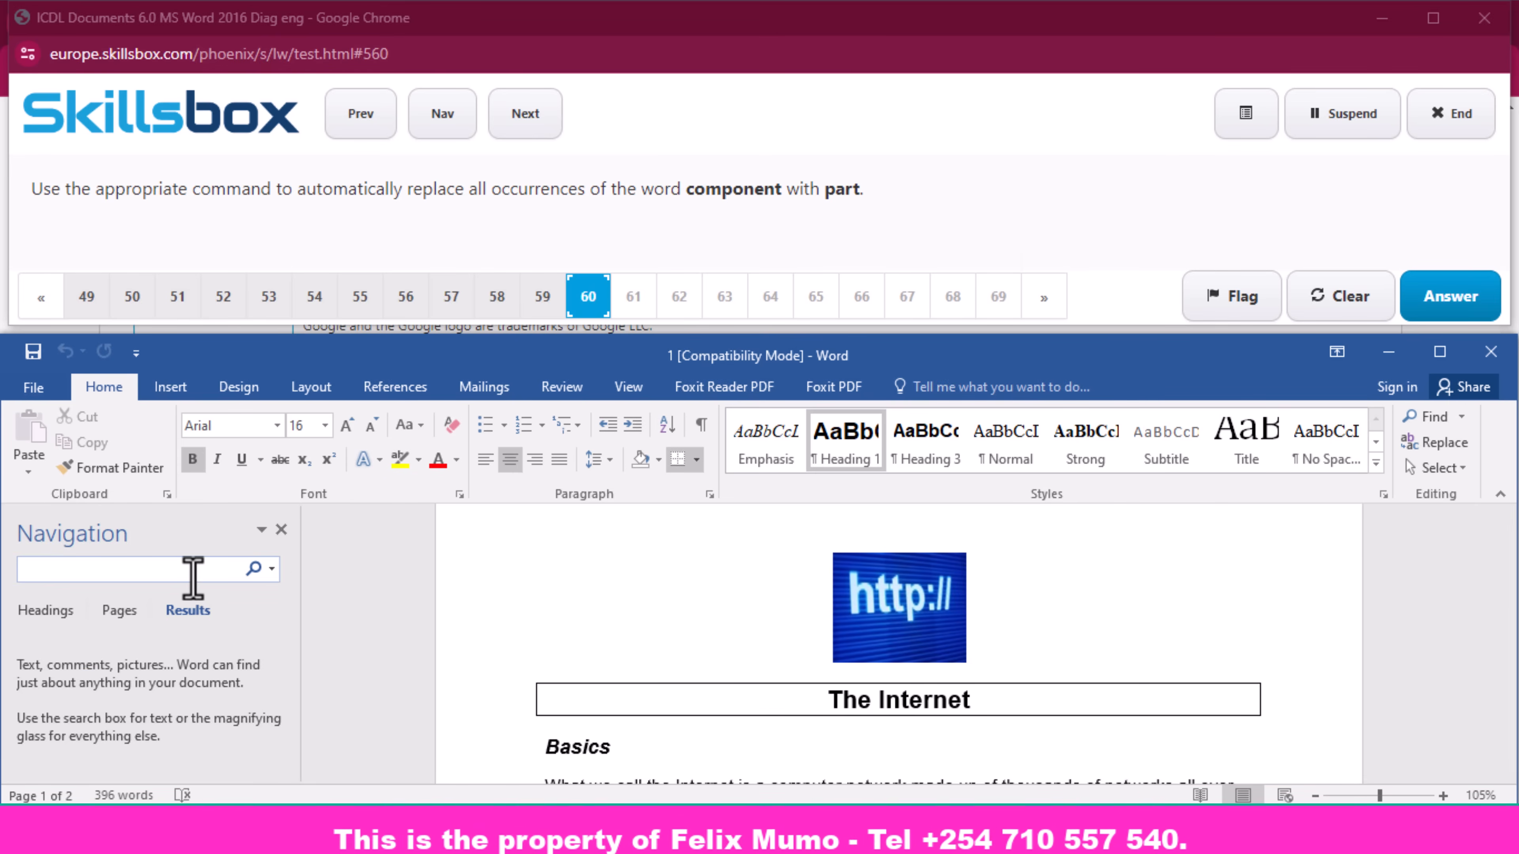
text(compo)
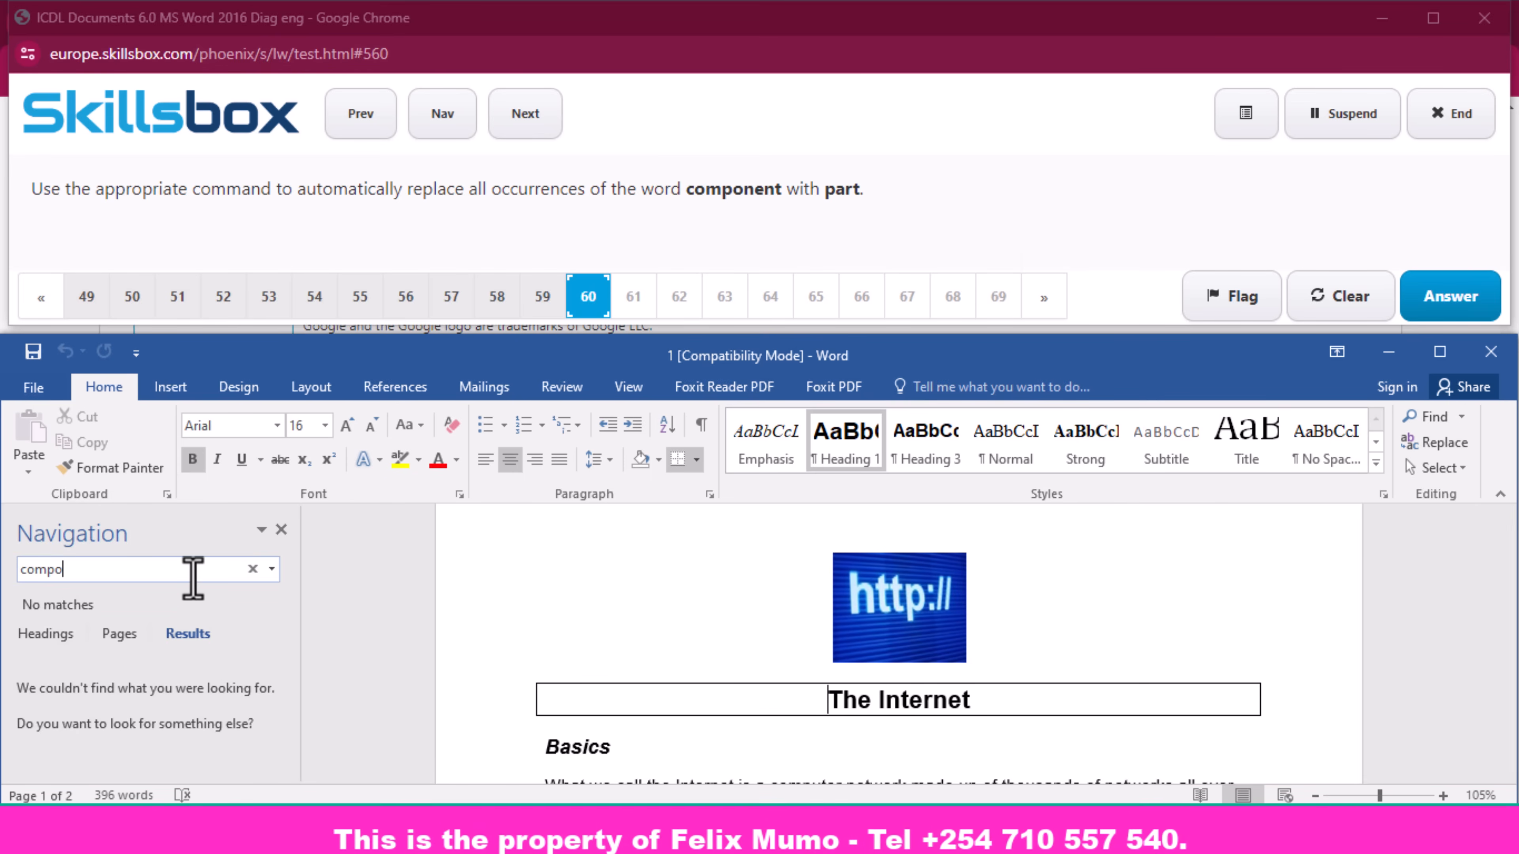
text(nent)
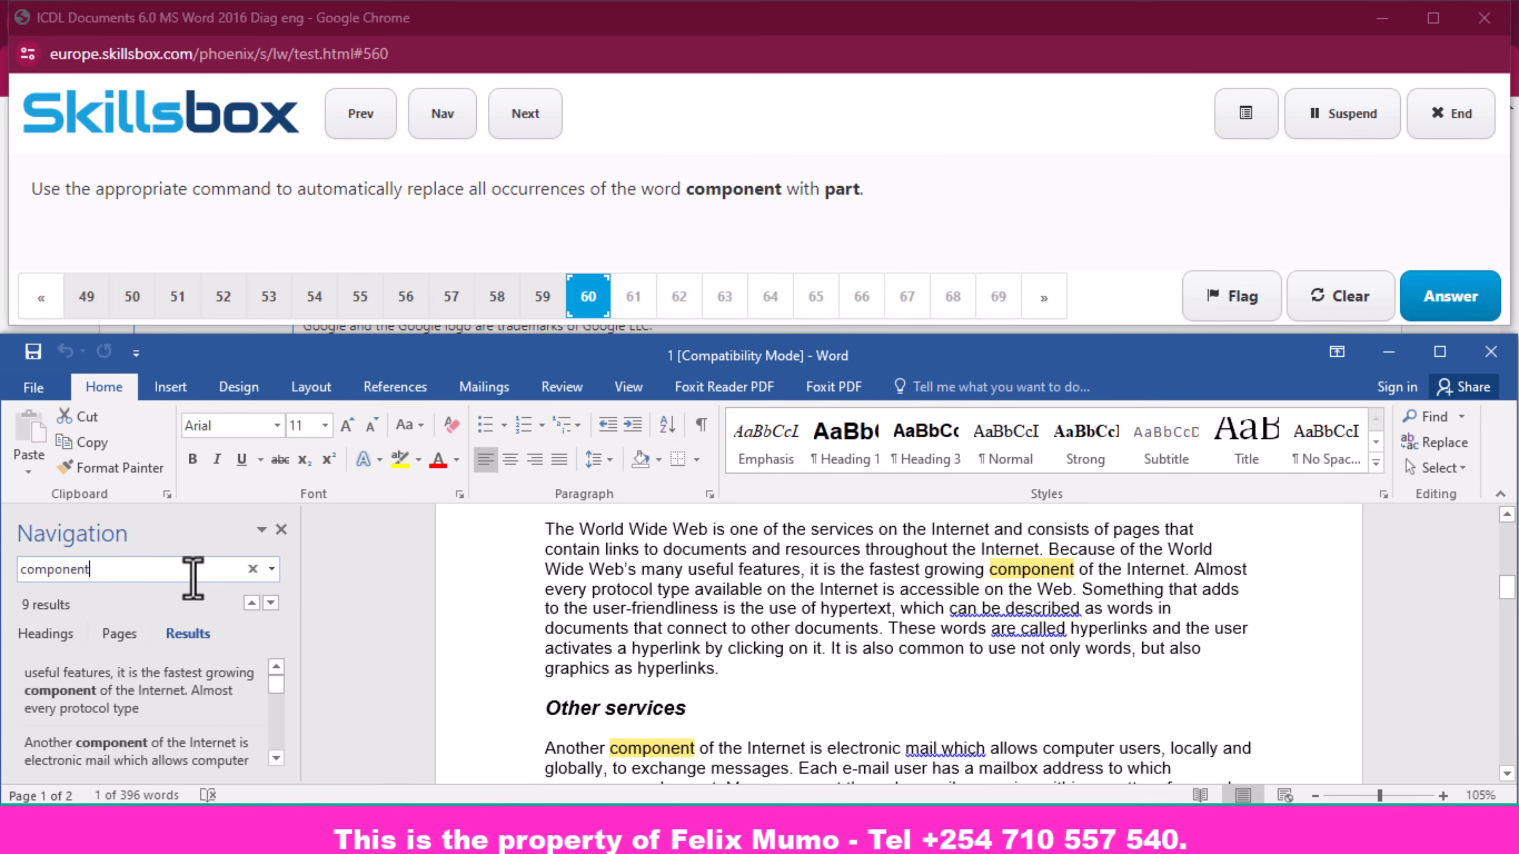
- Replace all occurrences of component with part throughout the document, and submit the answer
click(1441, 446)
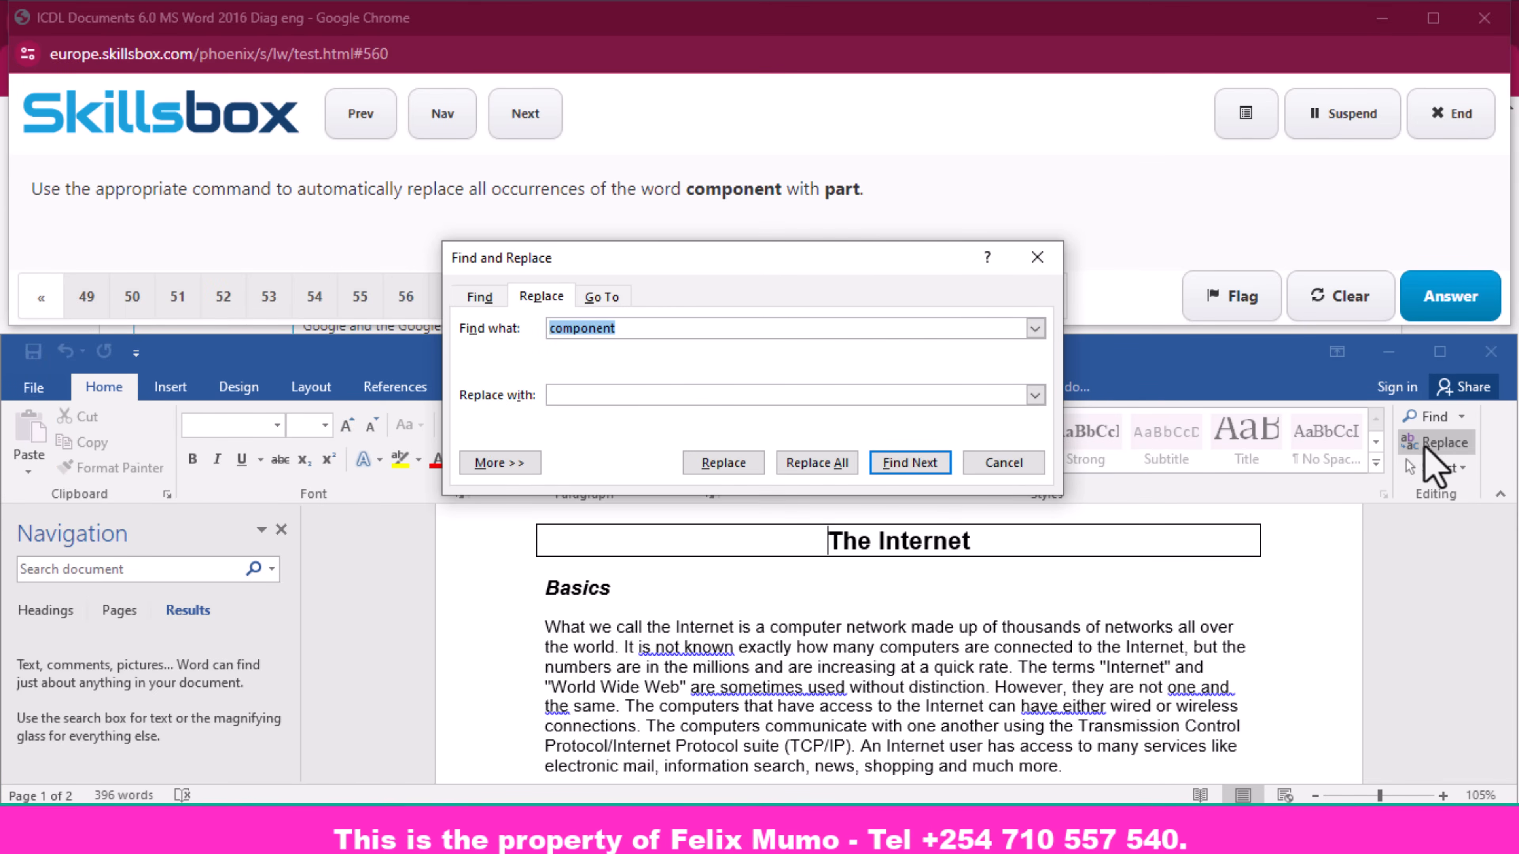
click(580, 396)
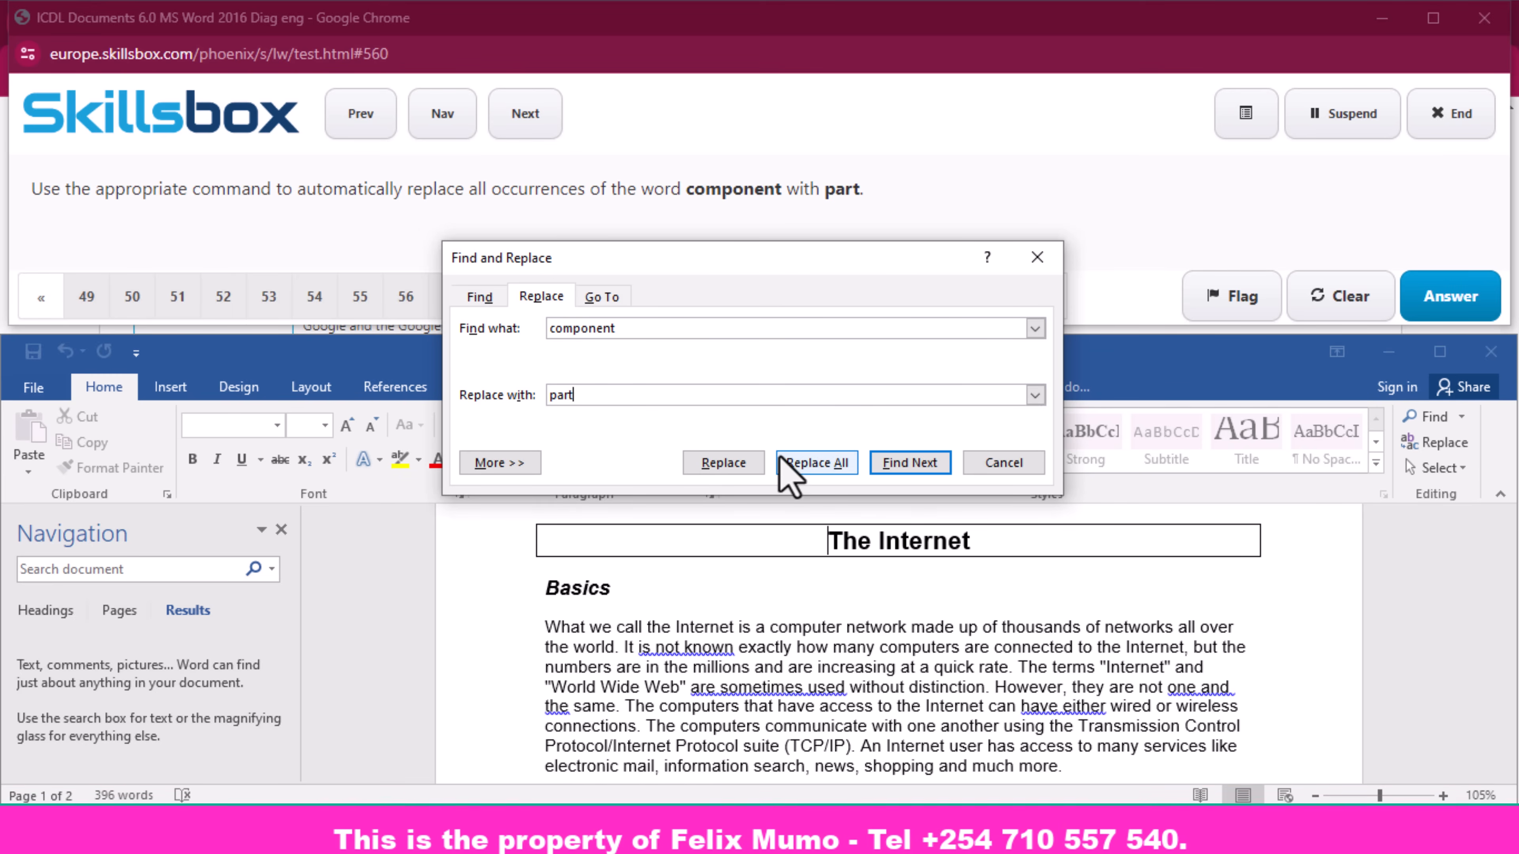
click(814, 468)
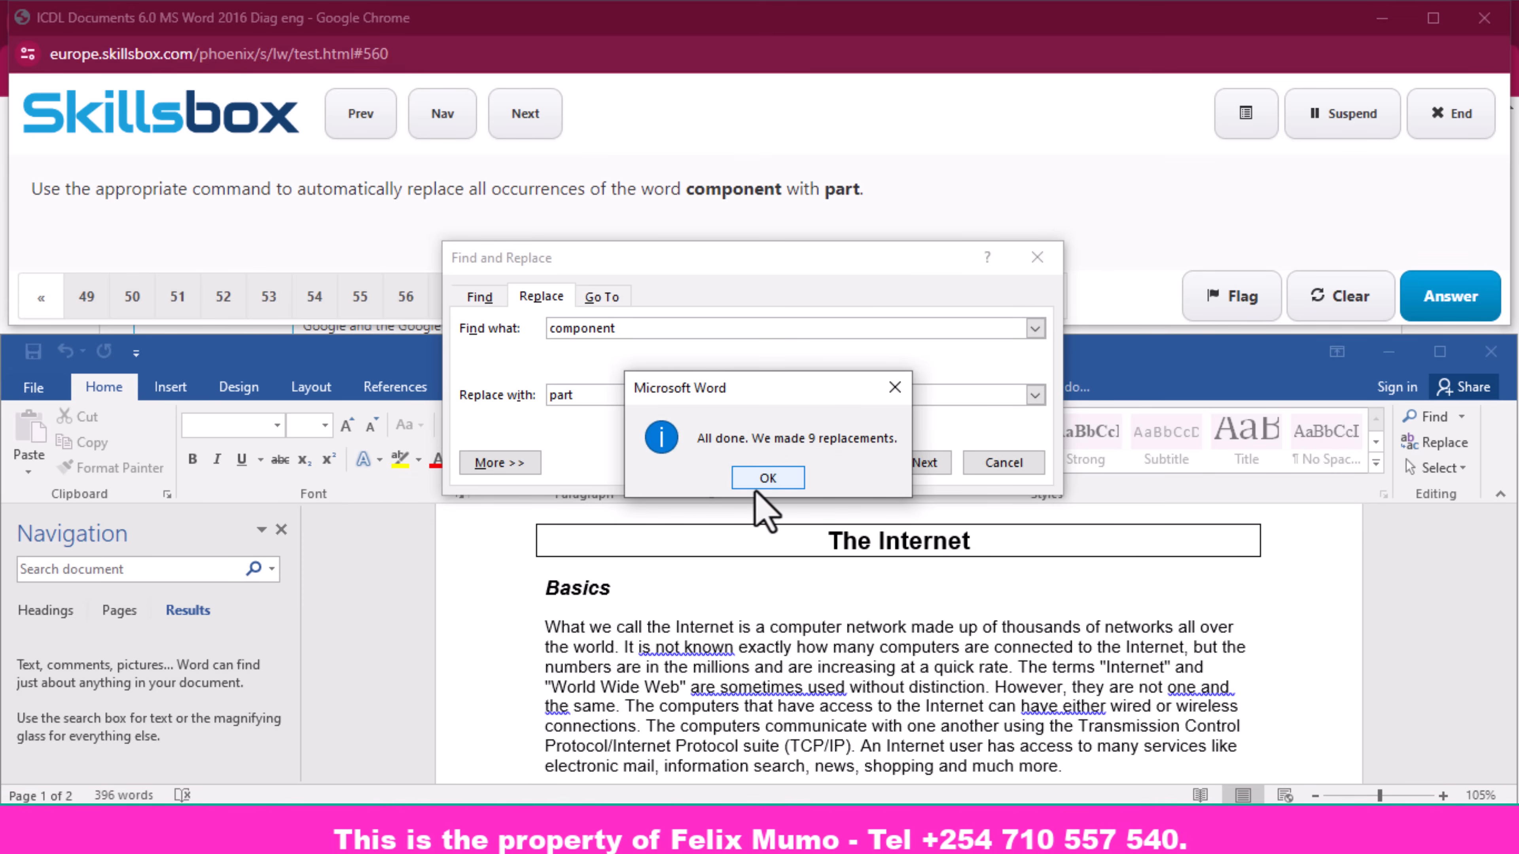
click(771, 482)
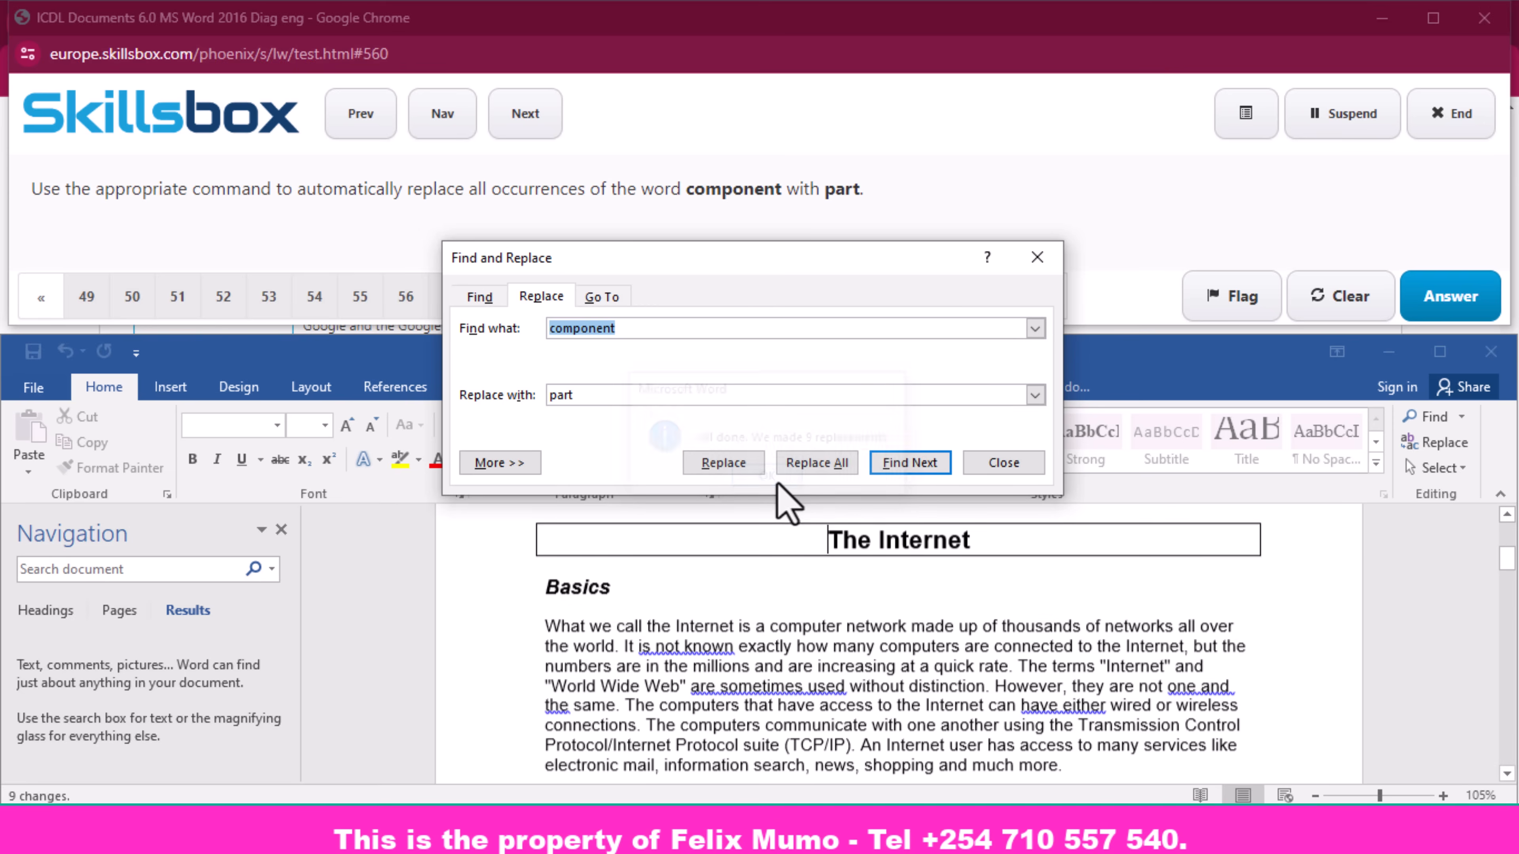
click(1001, 473)
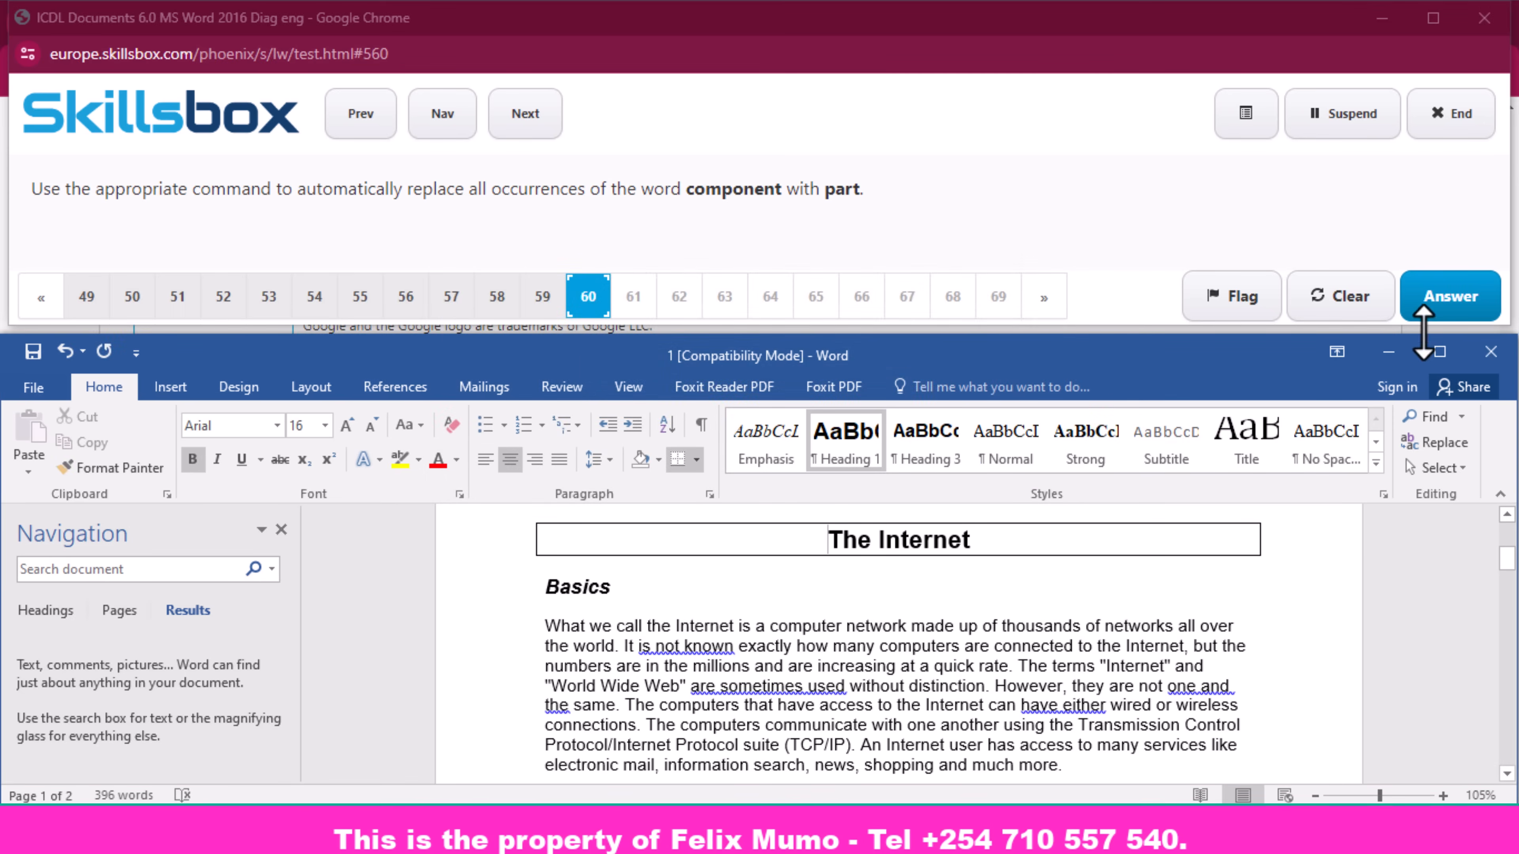
click(1486, 318)
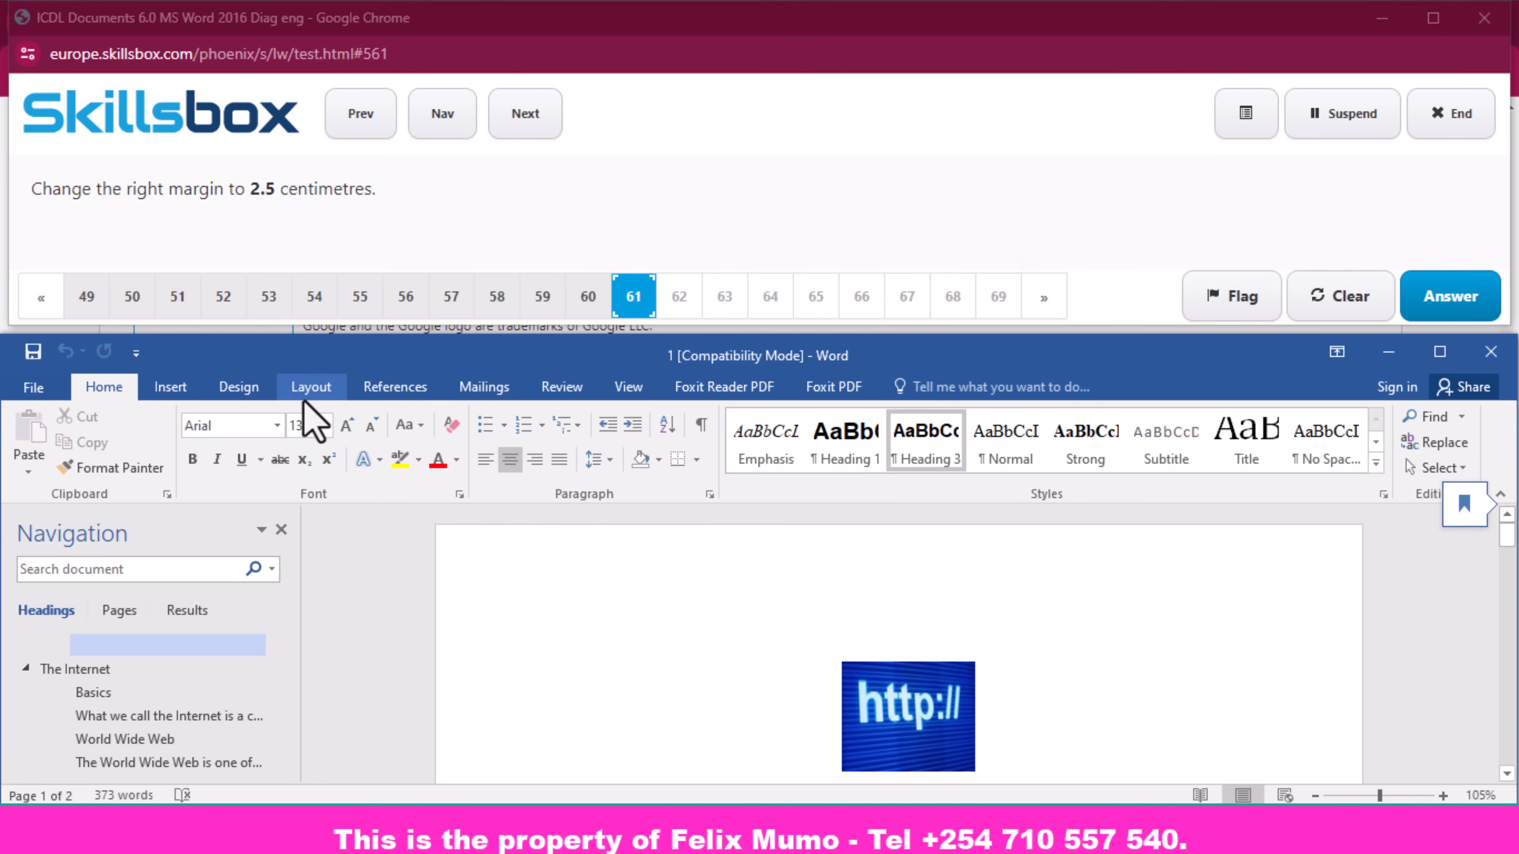
- Set the right page margin to 2.5 cm for the whole document, and submit the answer
click(302, 386)
click(29, 470)
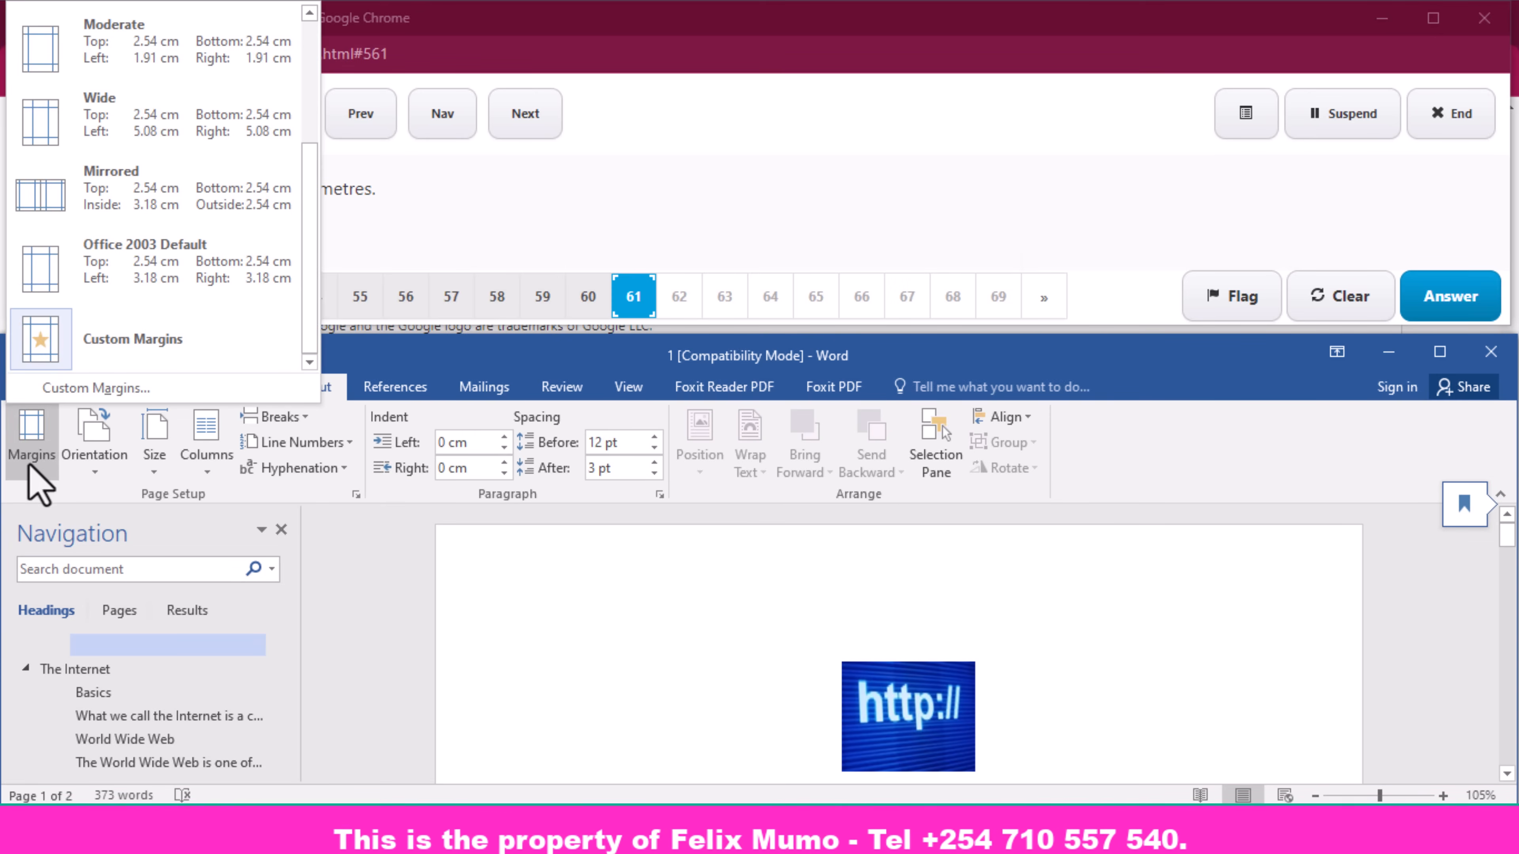
click(149, 389)
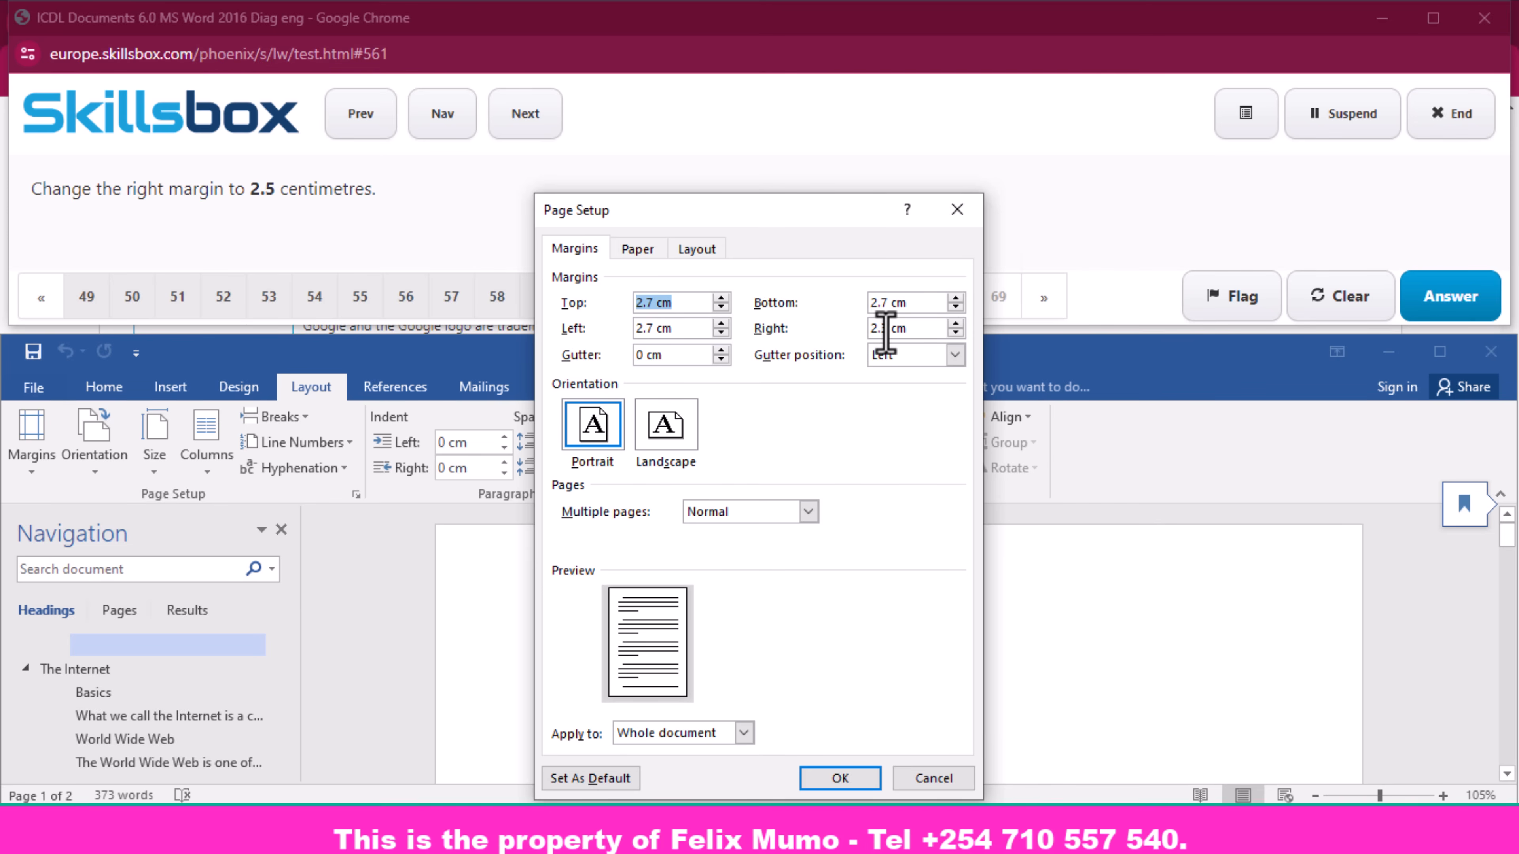
click(887, 329)
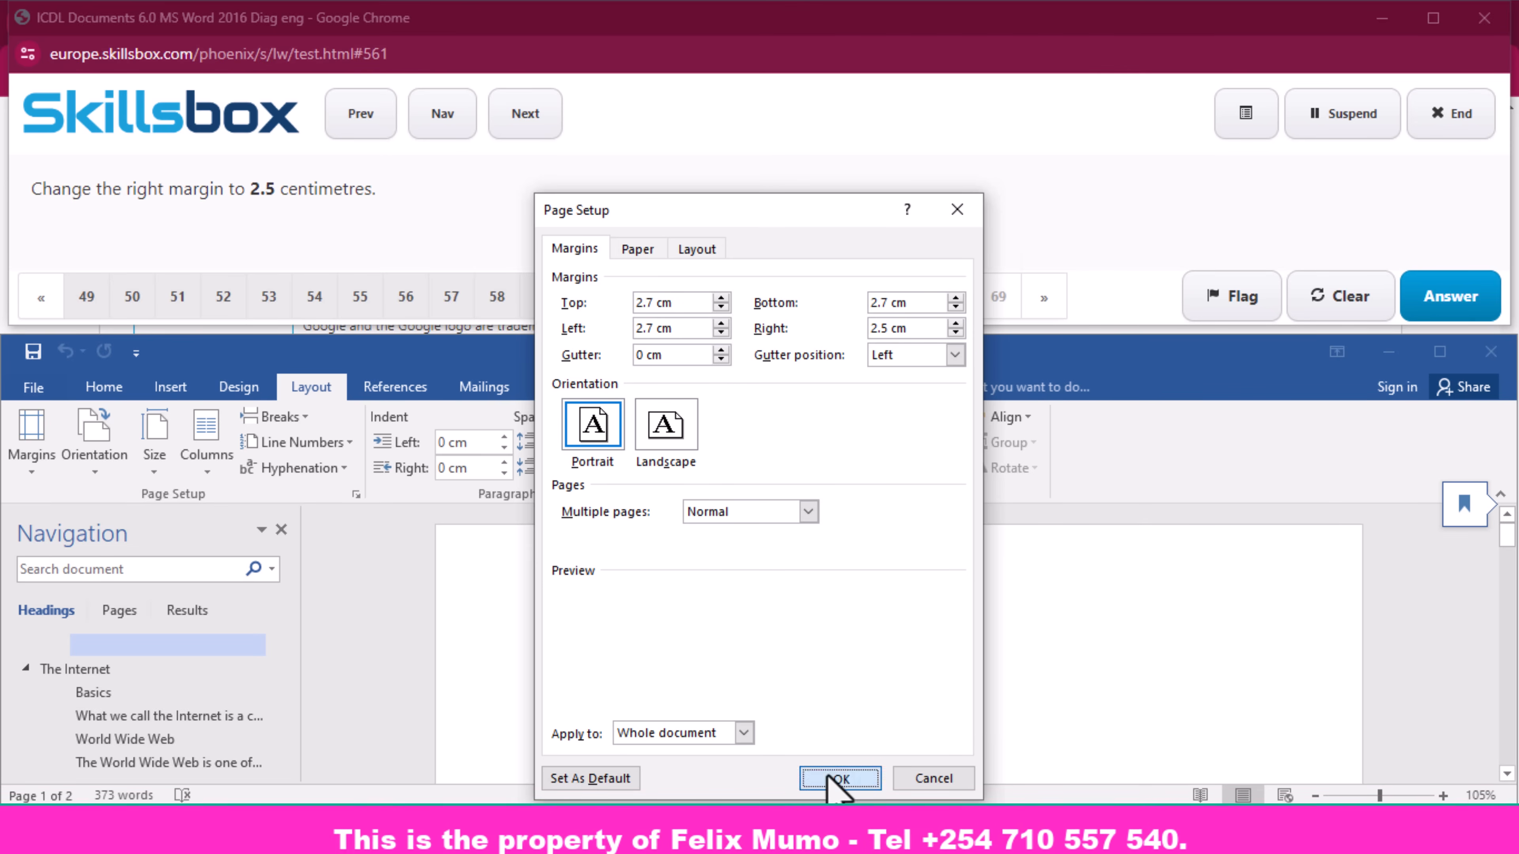
click(840, 777)
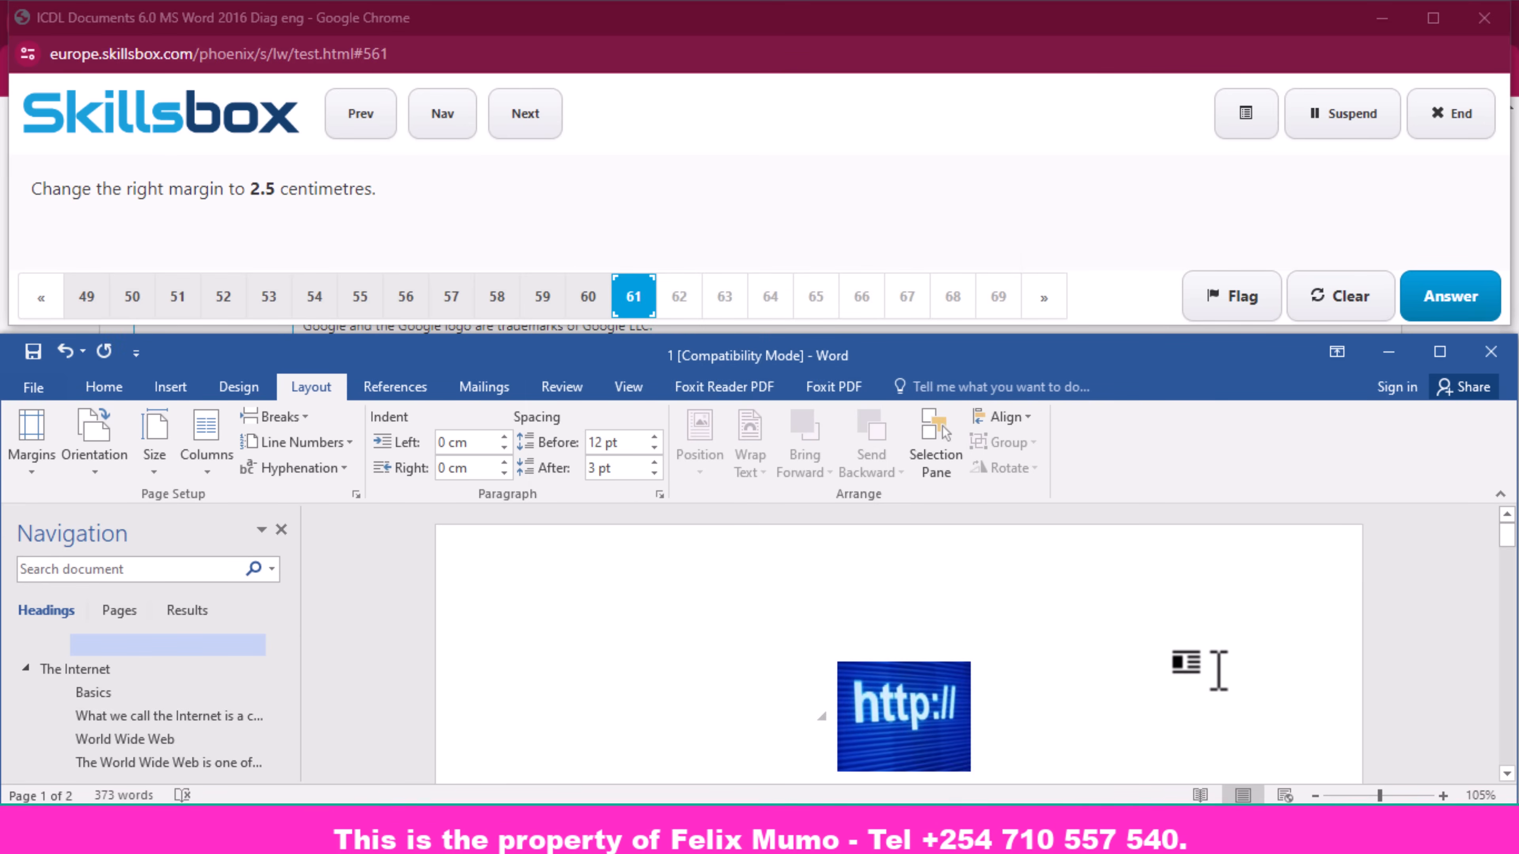
click(1442, 298)
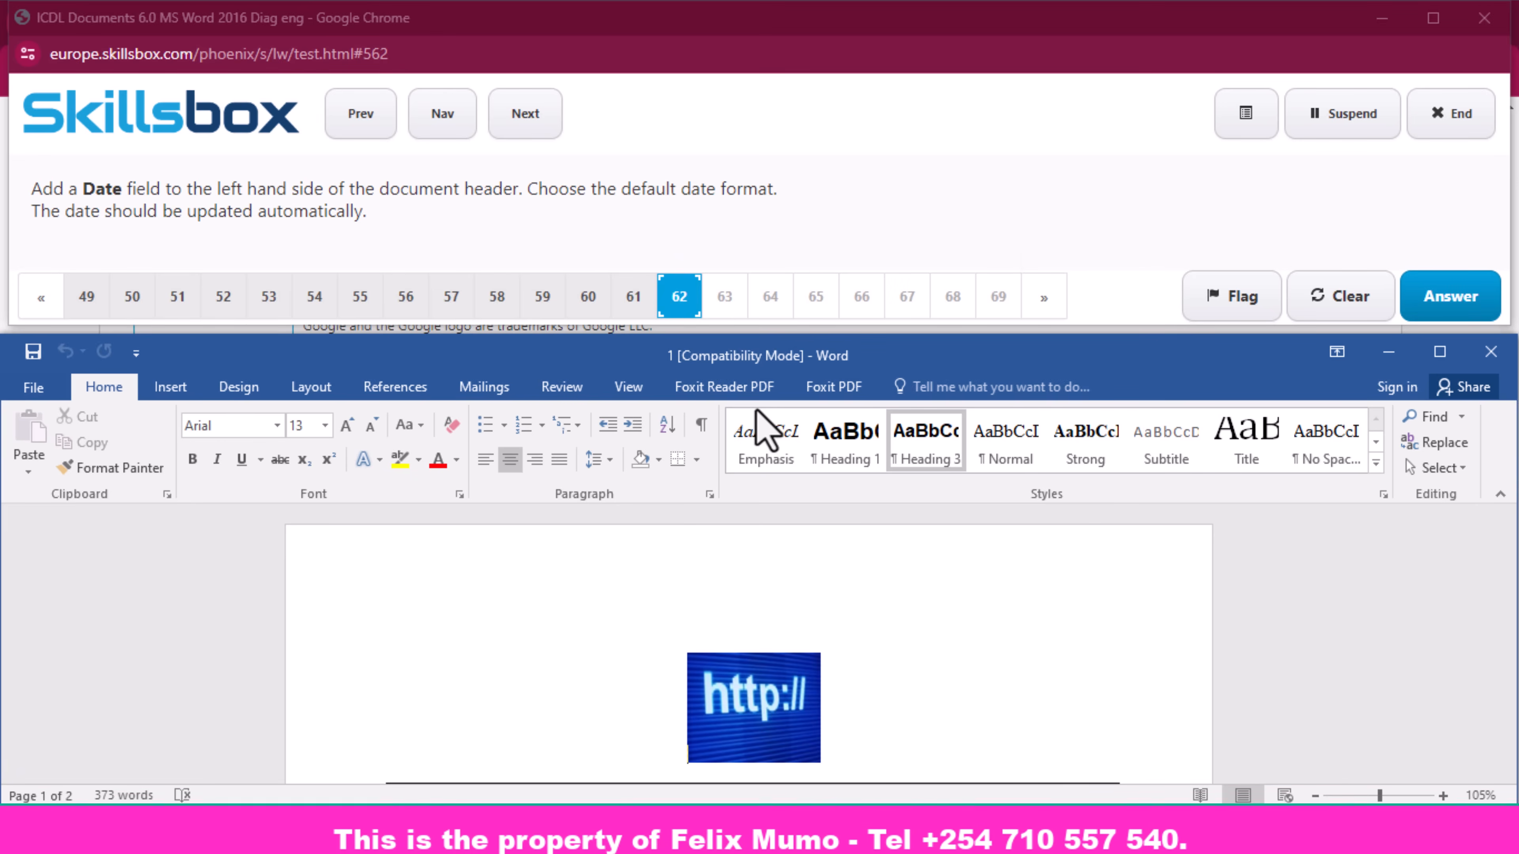
- Add a Blank built-in header to the document and delete its placeholder text
click(190, 389)
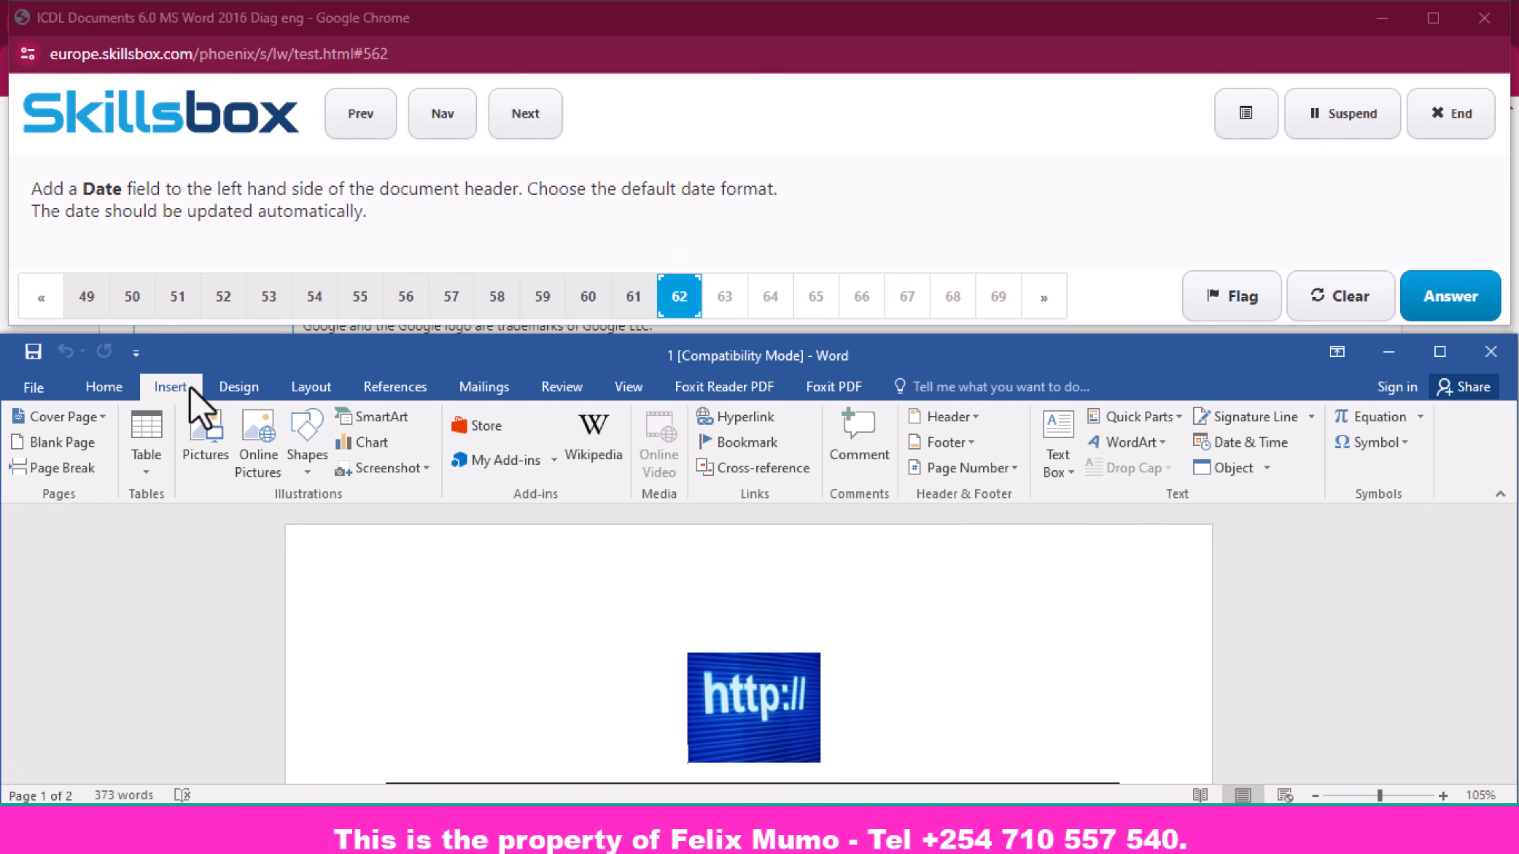
click(972, 417)
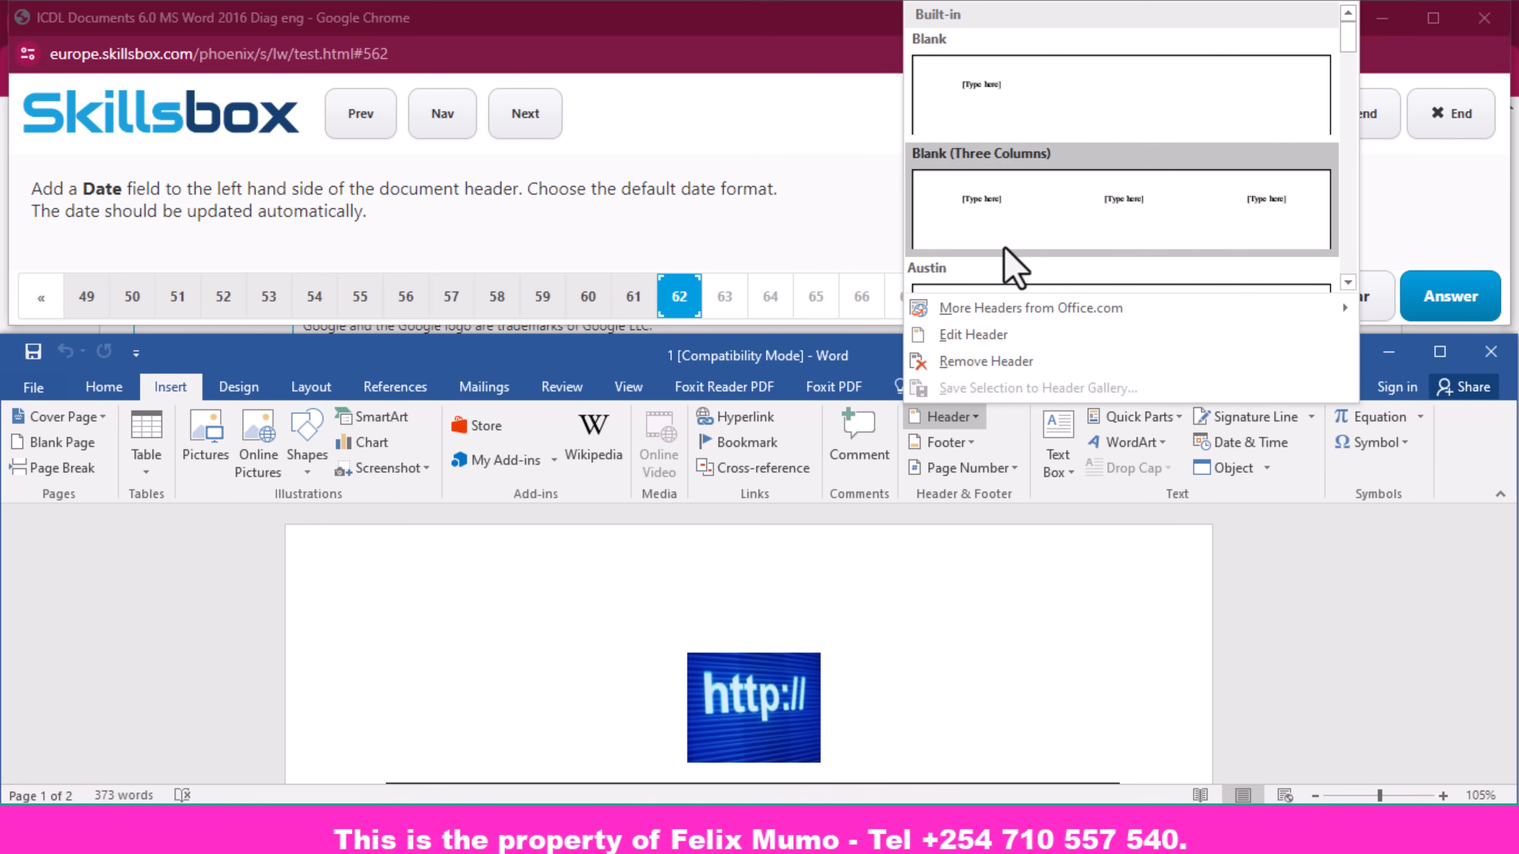
click(1016, 111)
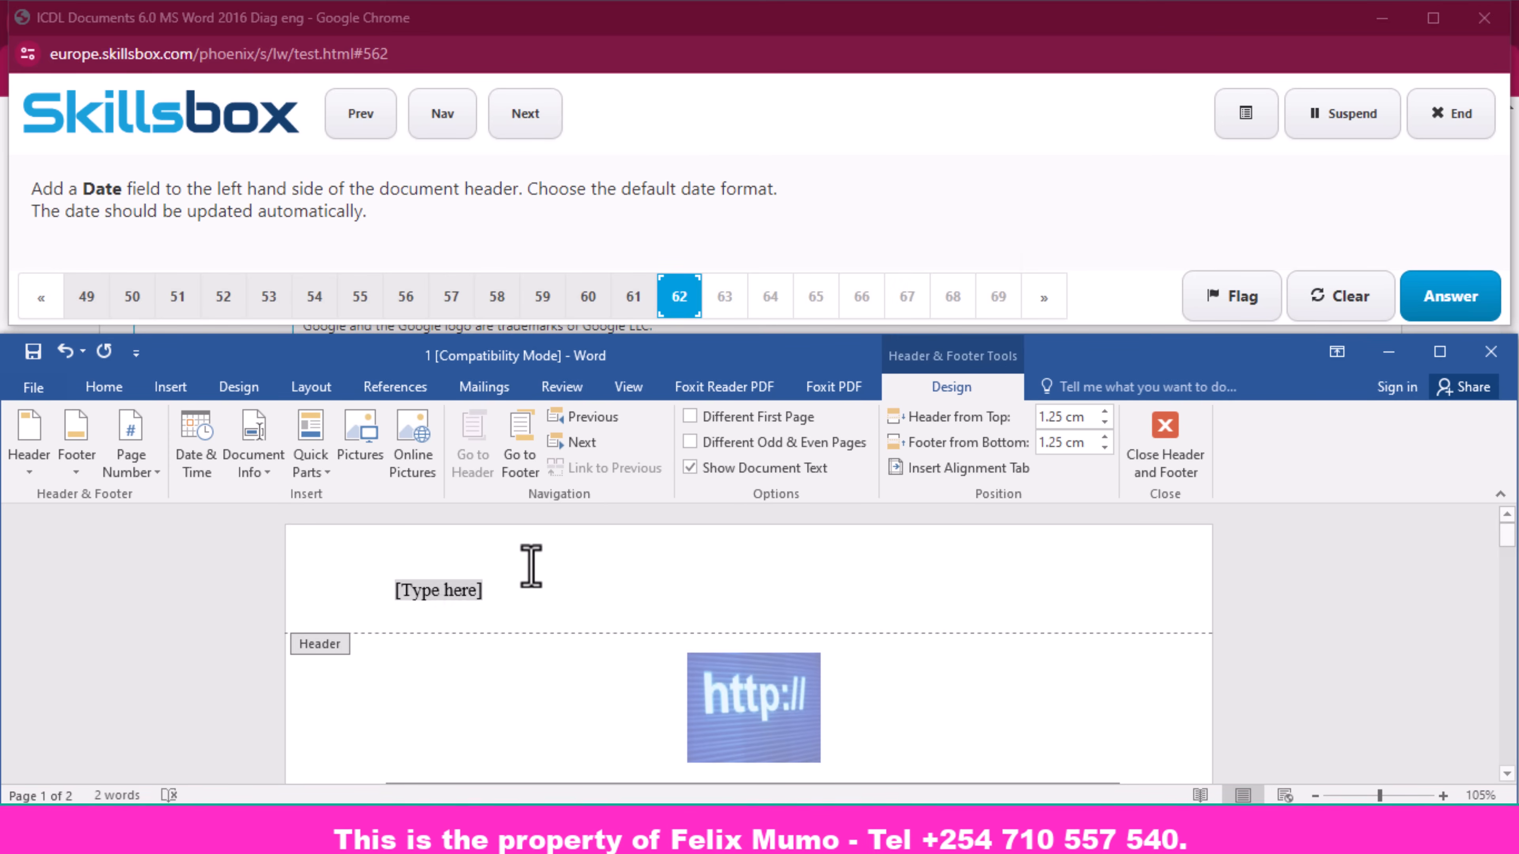
key(Delete)
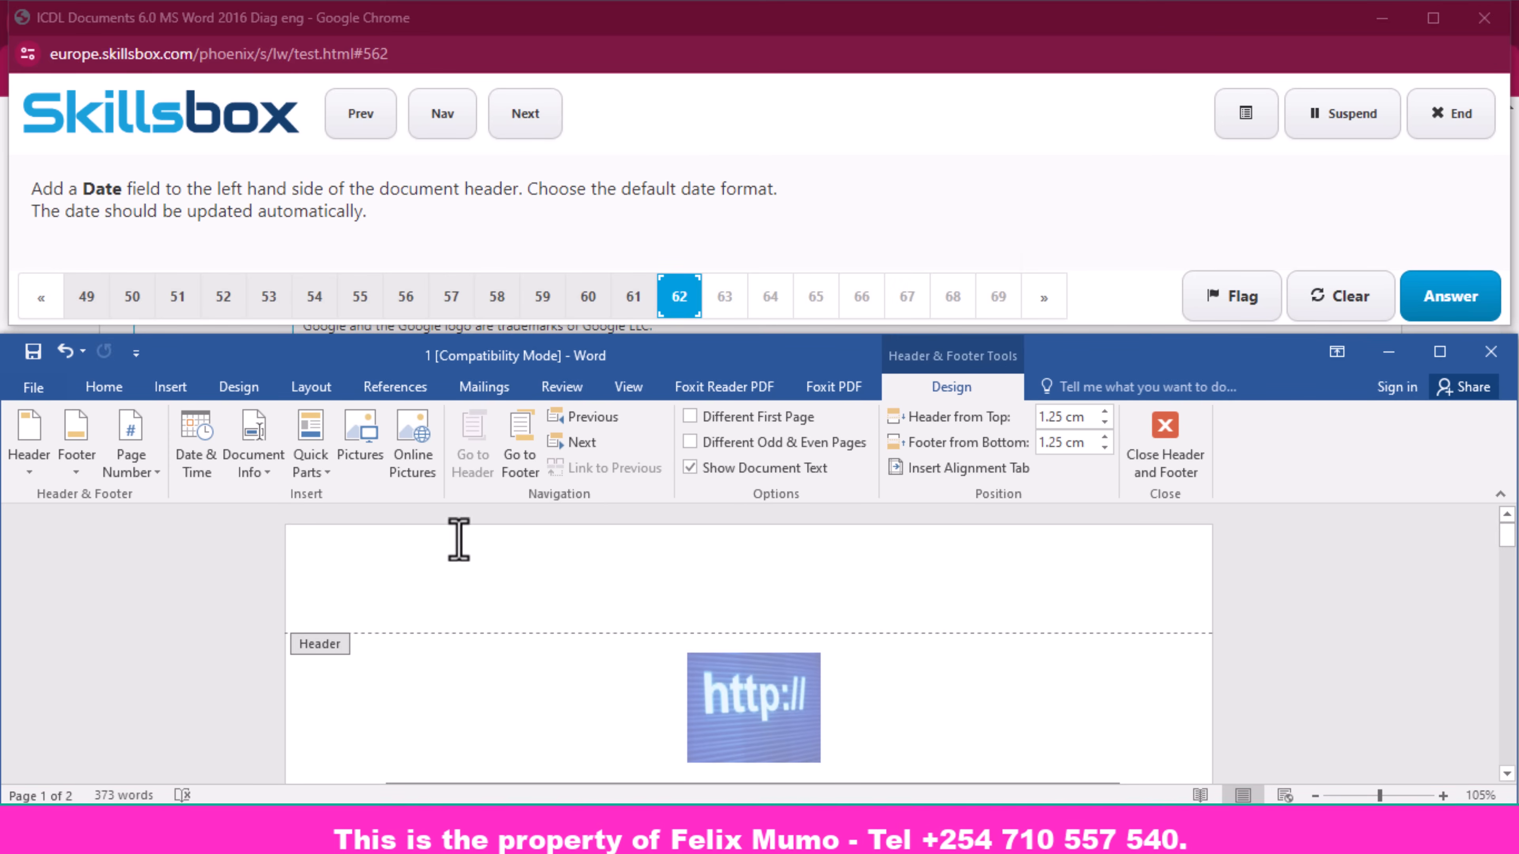
- Insert an automatically updating date in the default format 23/11/2023 in the header, and submit the answer
click(191, 463)
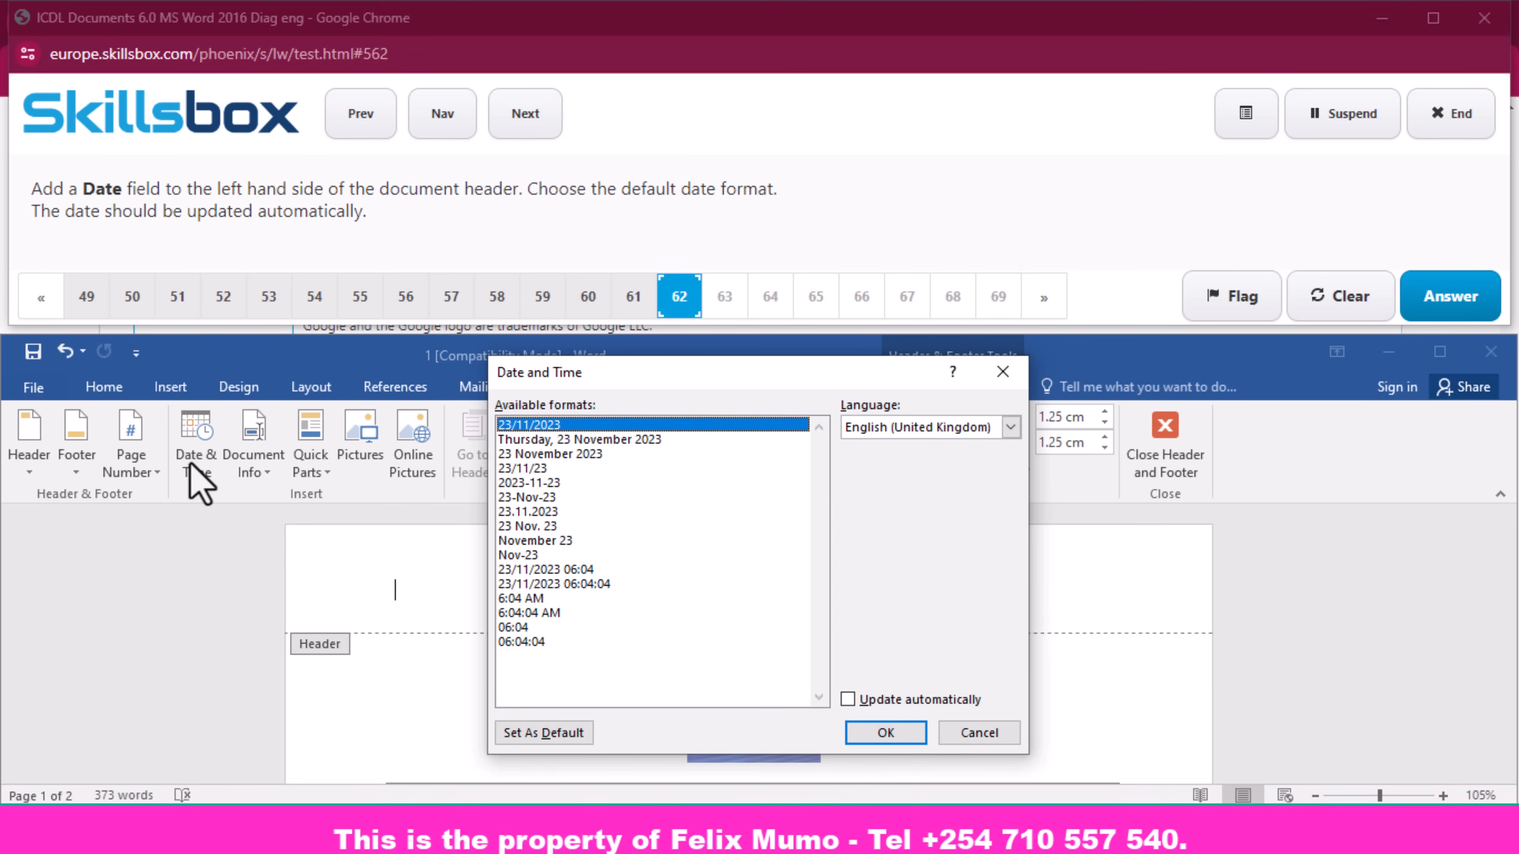
click(846, 699)
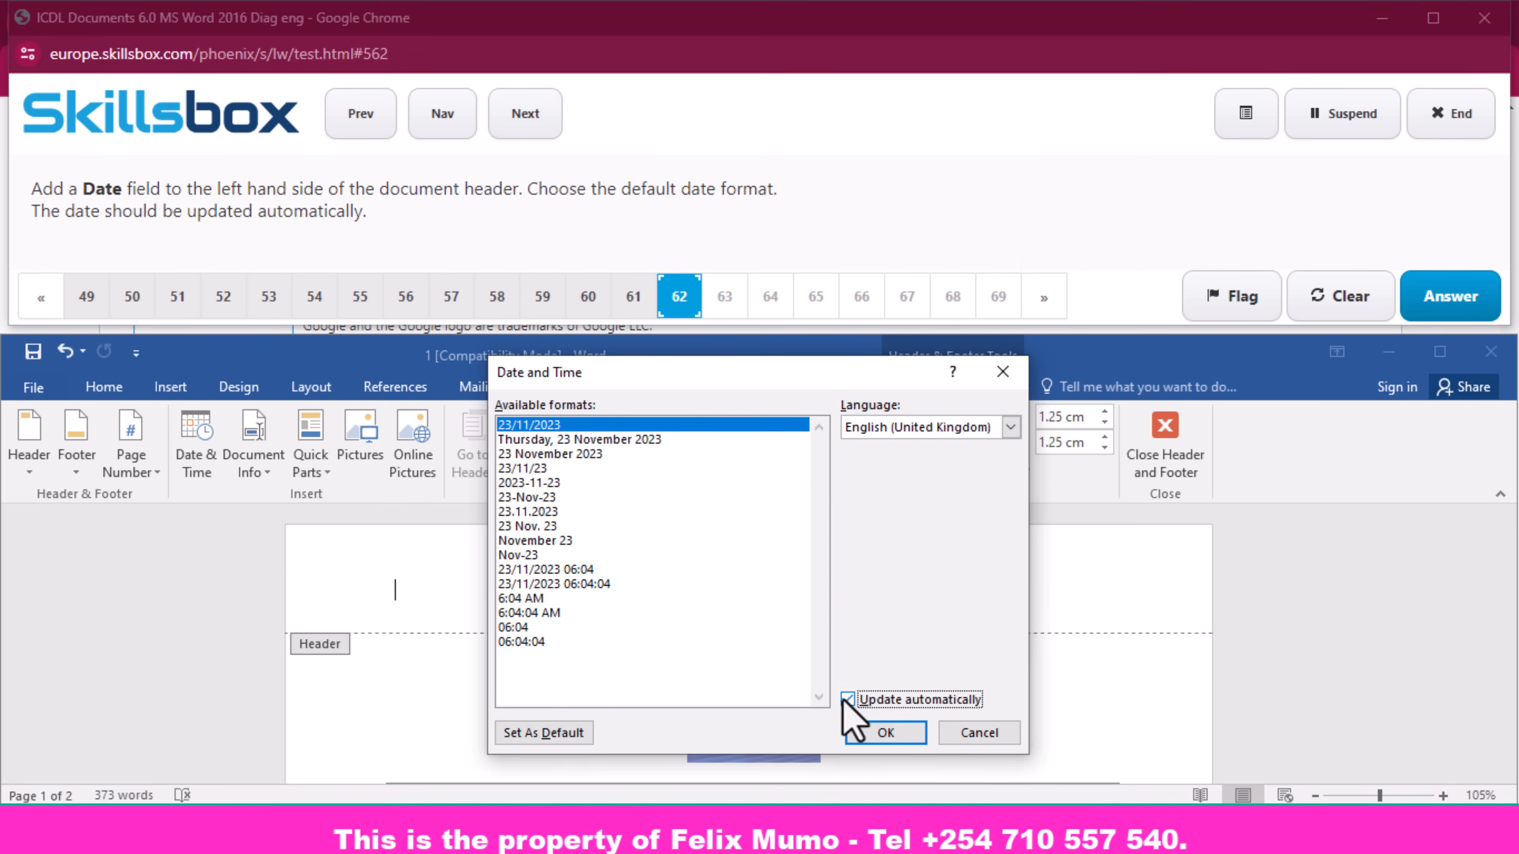
click(912, 739)
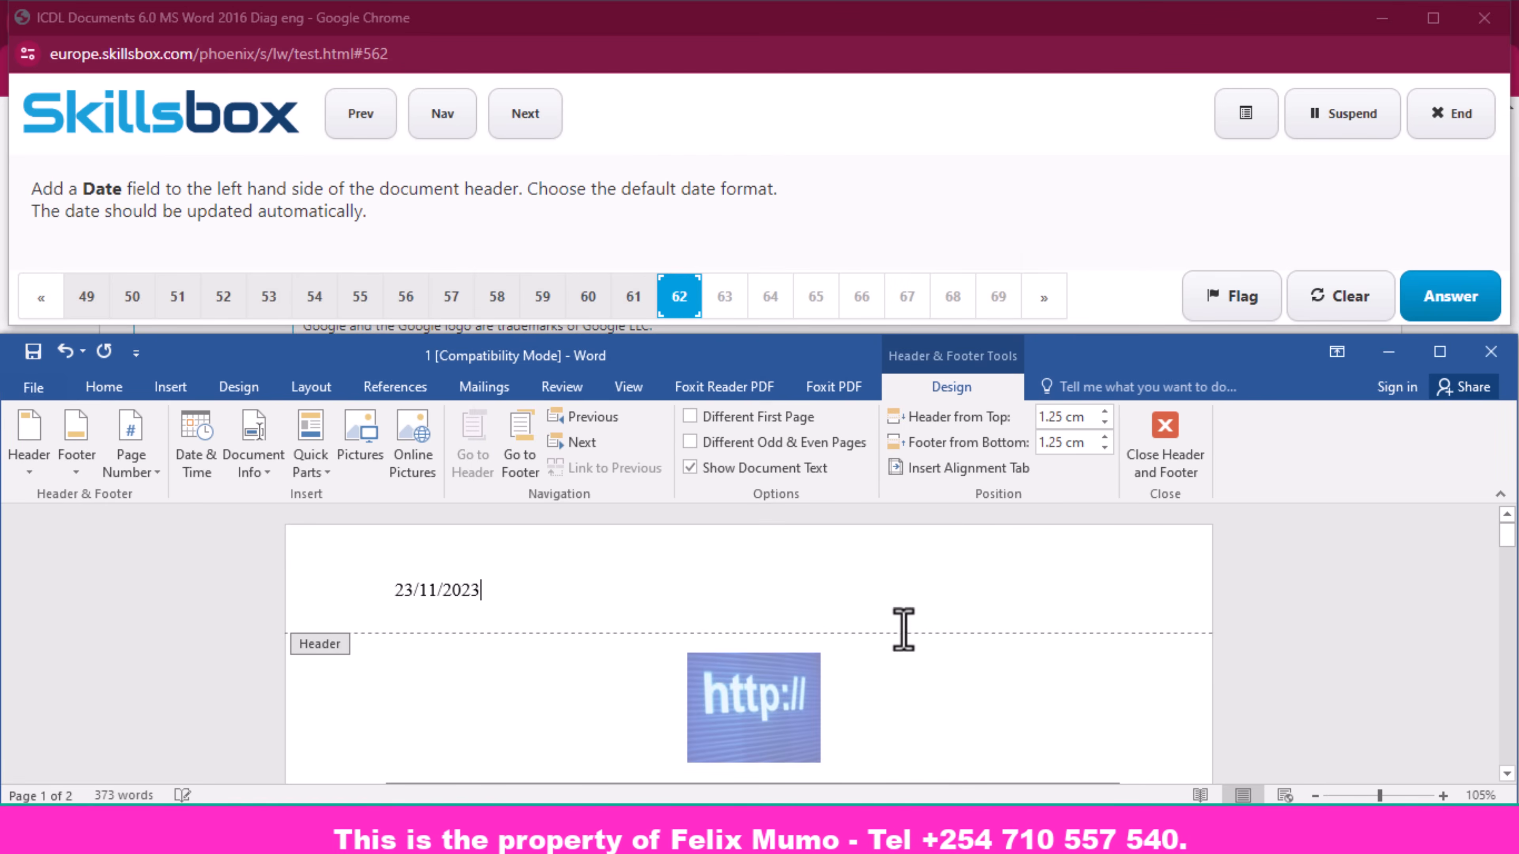
click(1459, 299)
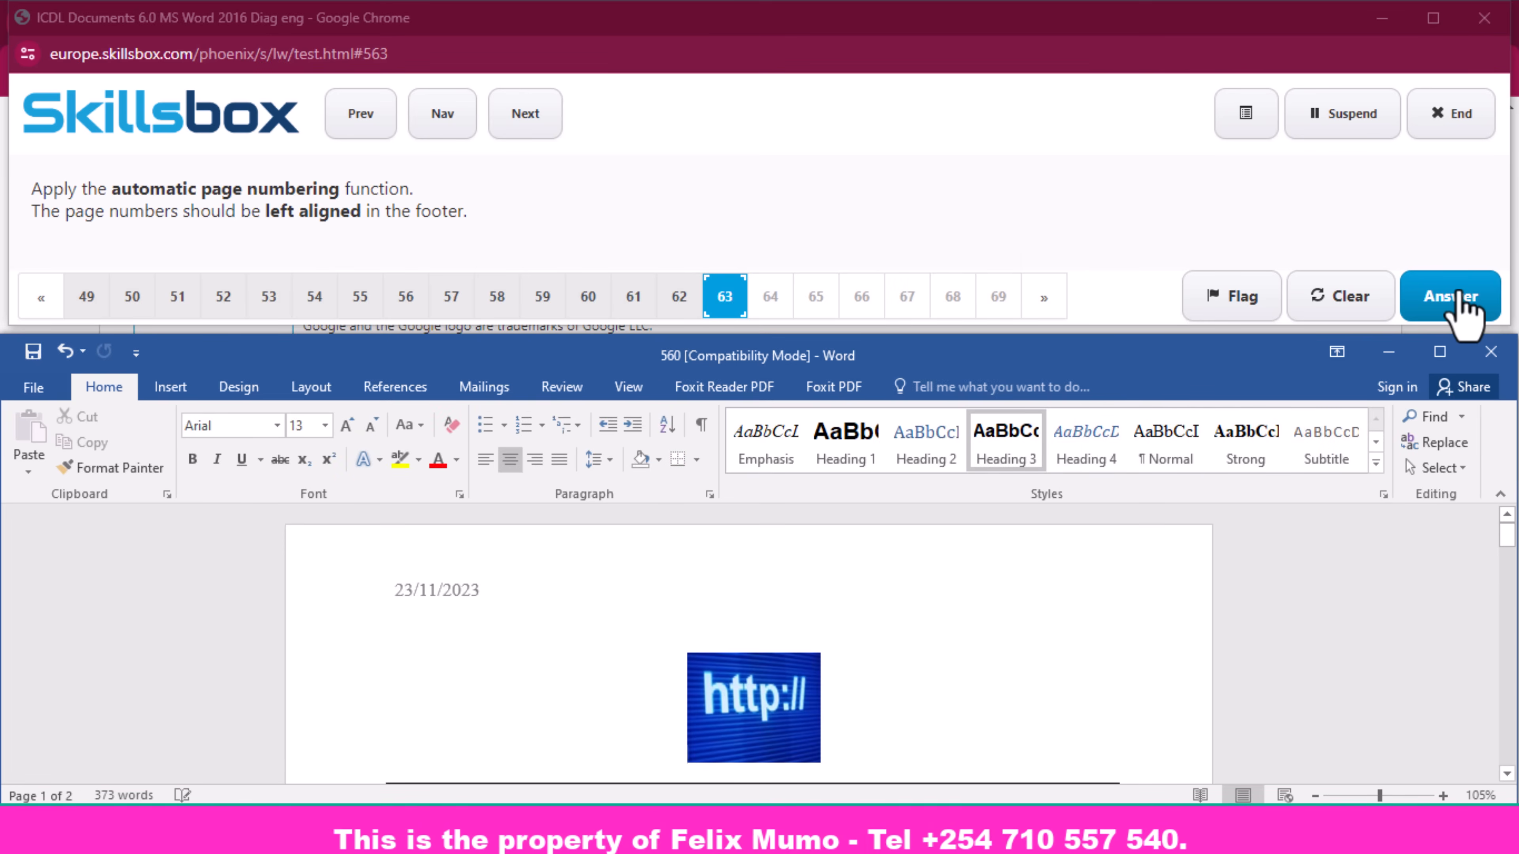
- Add left-aligned automatic page numbers to the footer using the Plain Number 1 style, and submit the answer
click(194, 395)
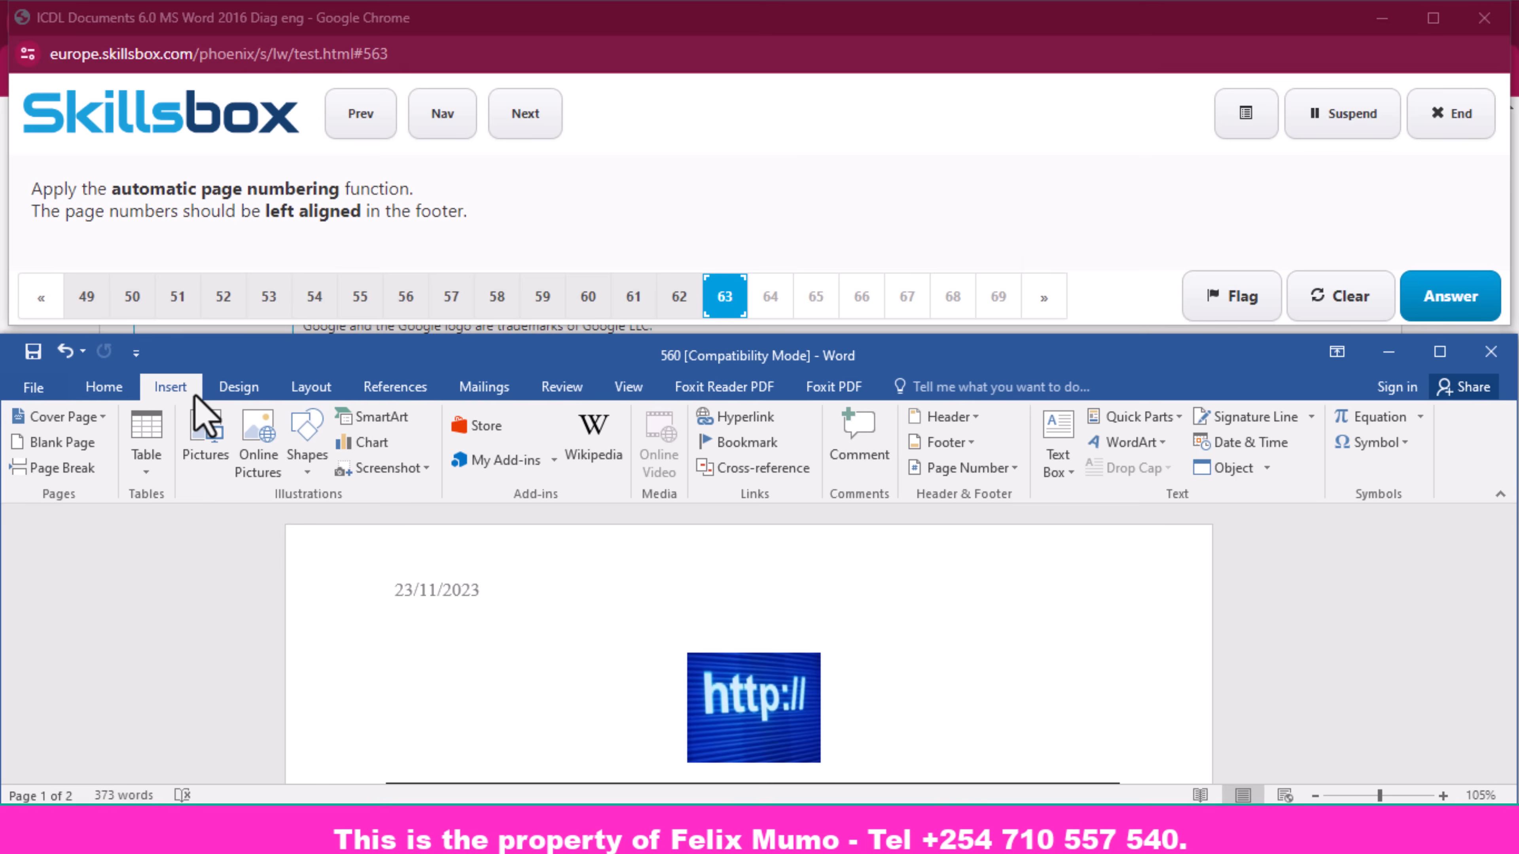
click(1017, 485)
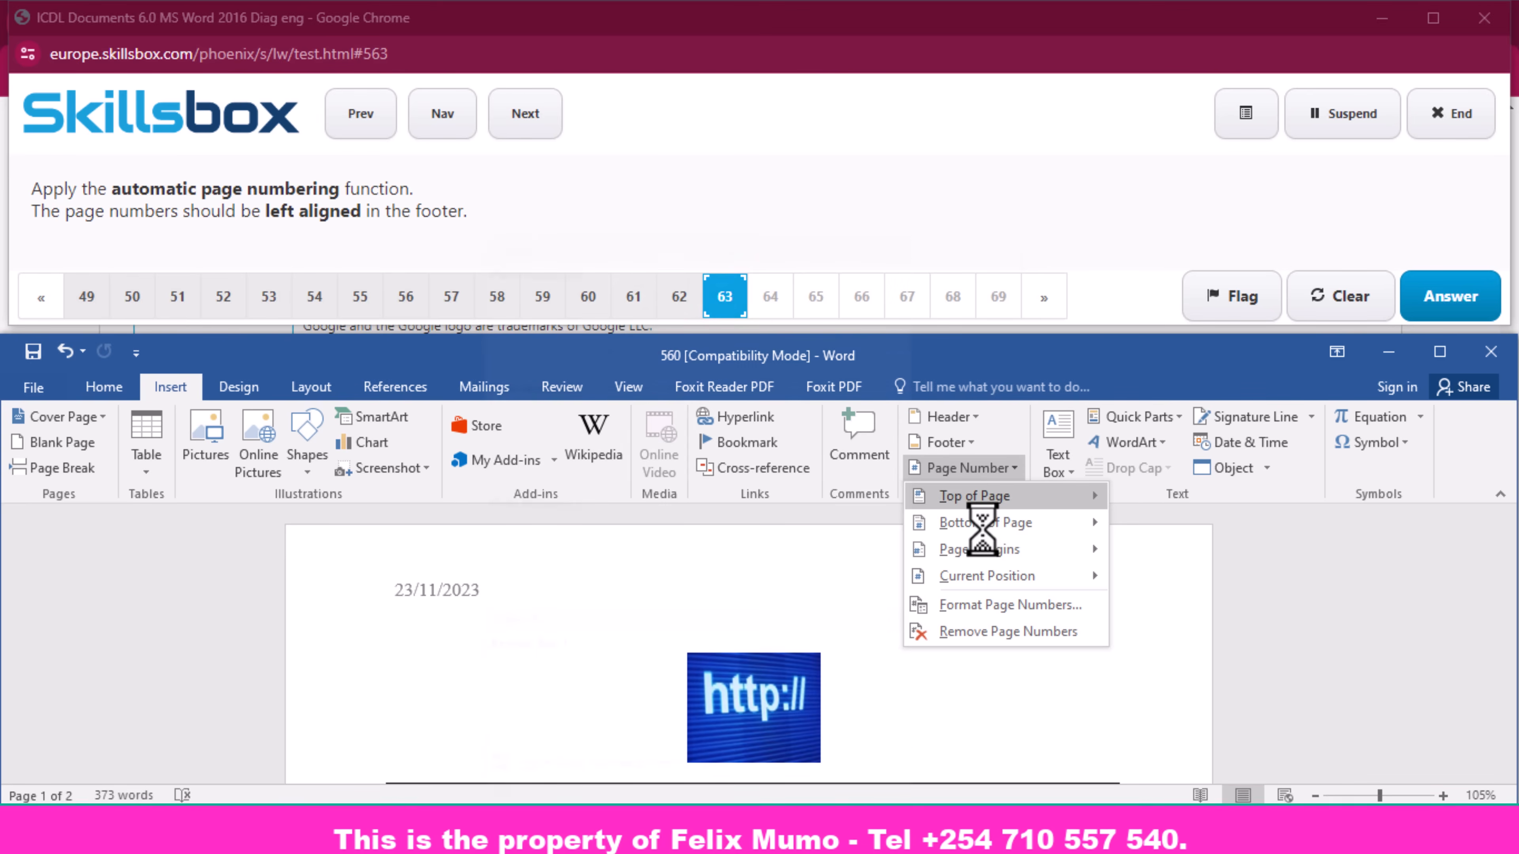
mouse_move(1015, 536)
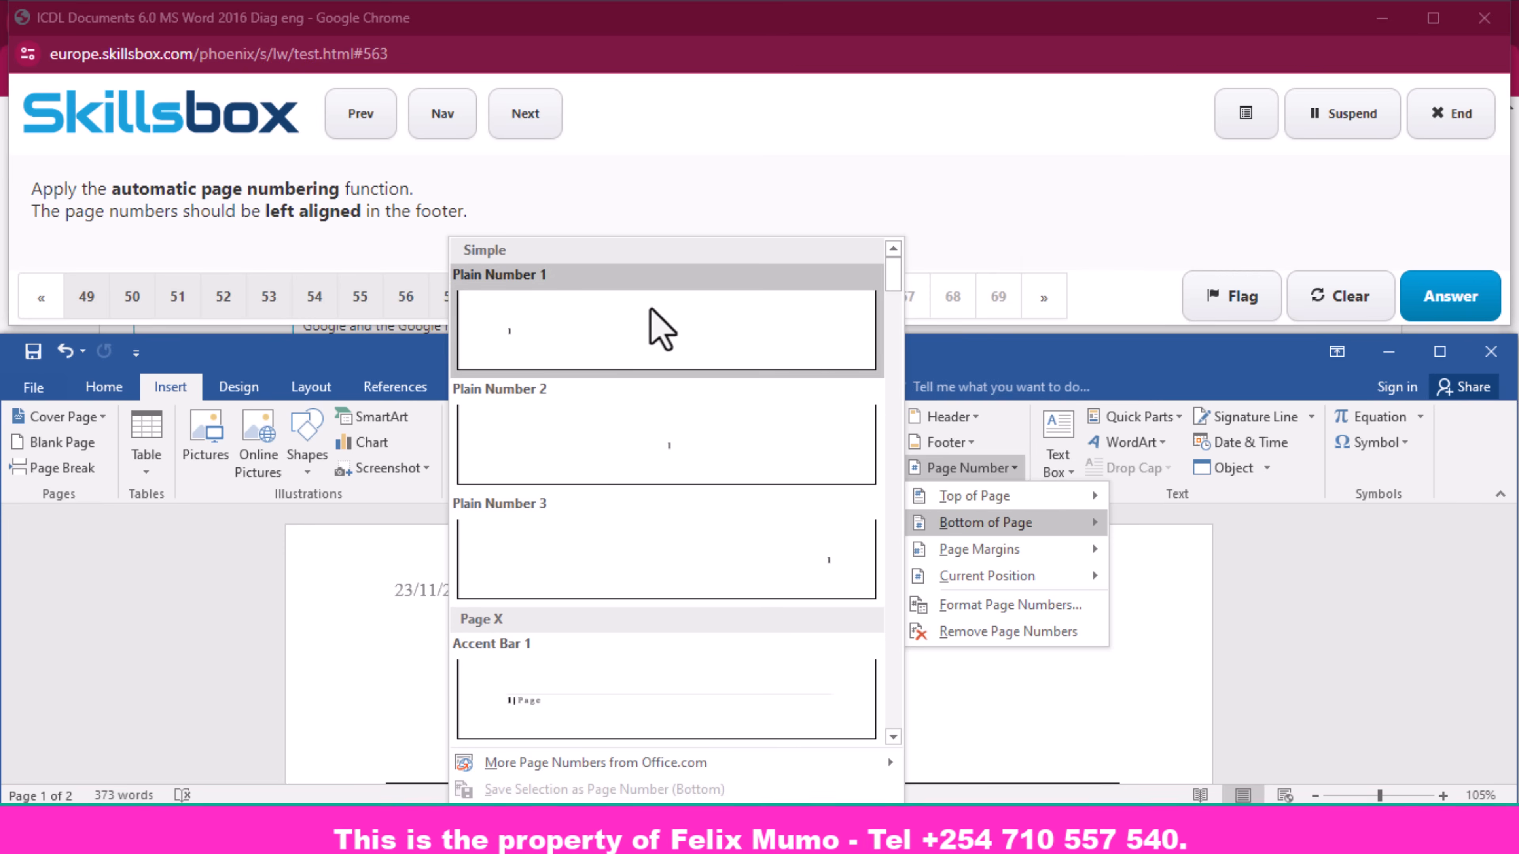
click(611, 338)
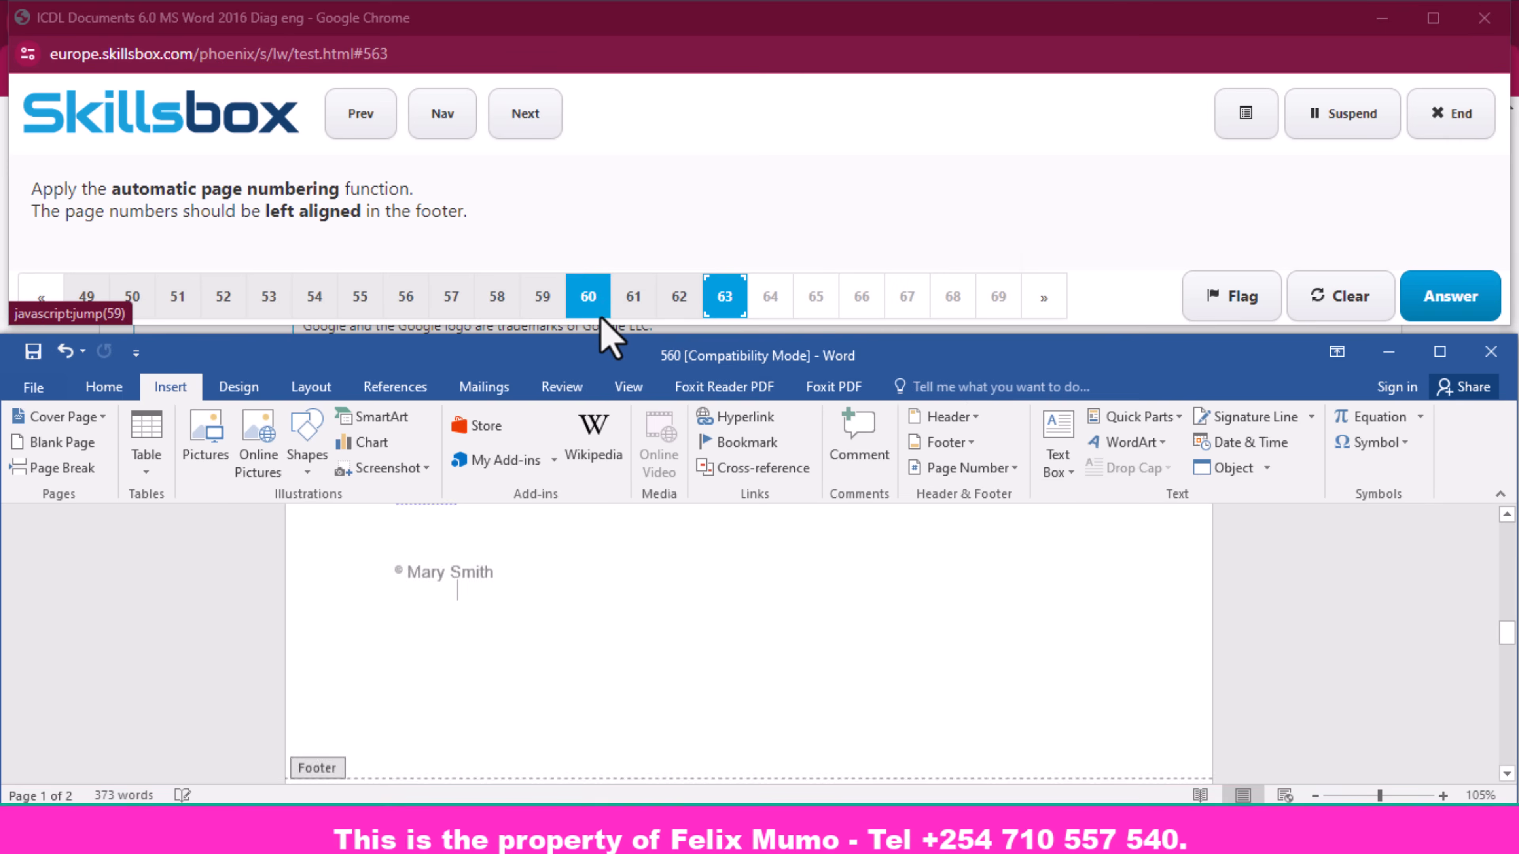
click(1457, 303)
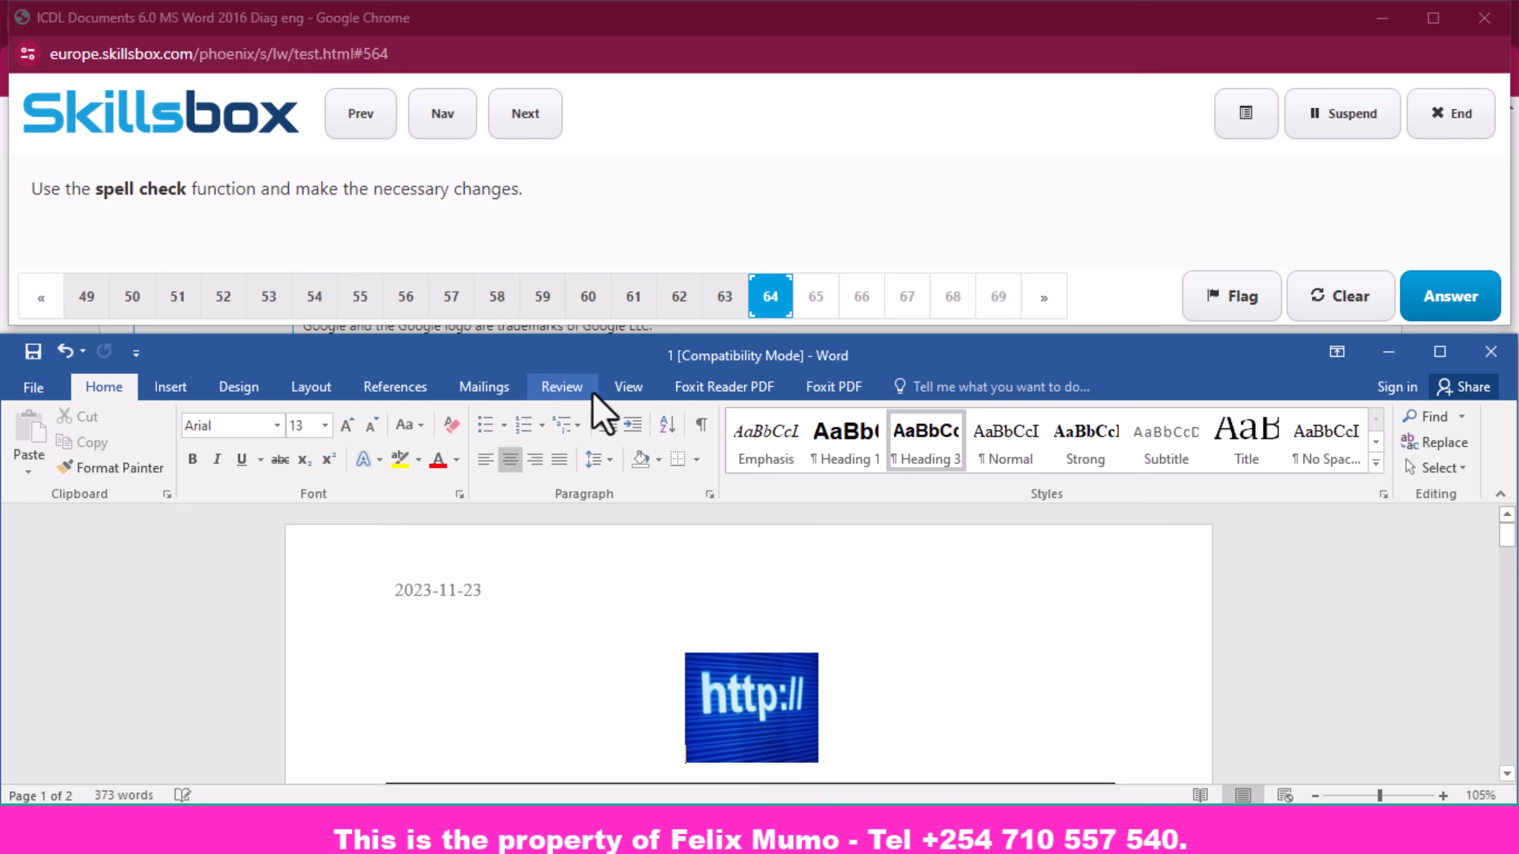
- Start the spelling and grammar check and correct thousnads to thousands and numbres to numbers
click(575, 397)
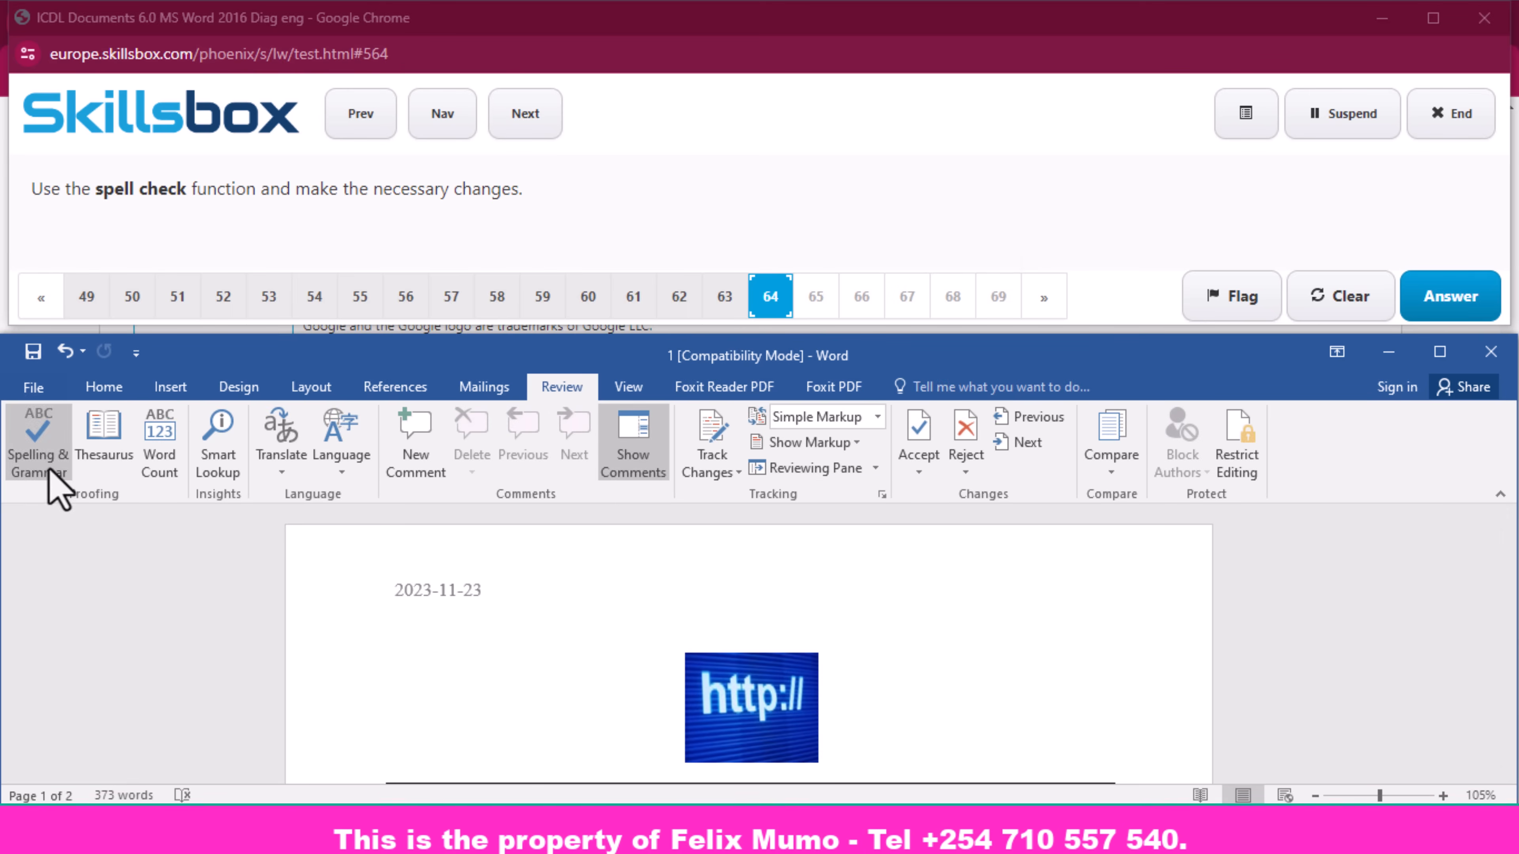
click(42, 454)
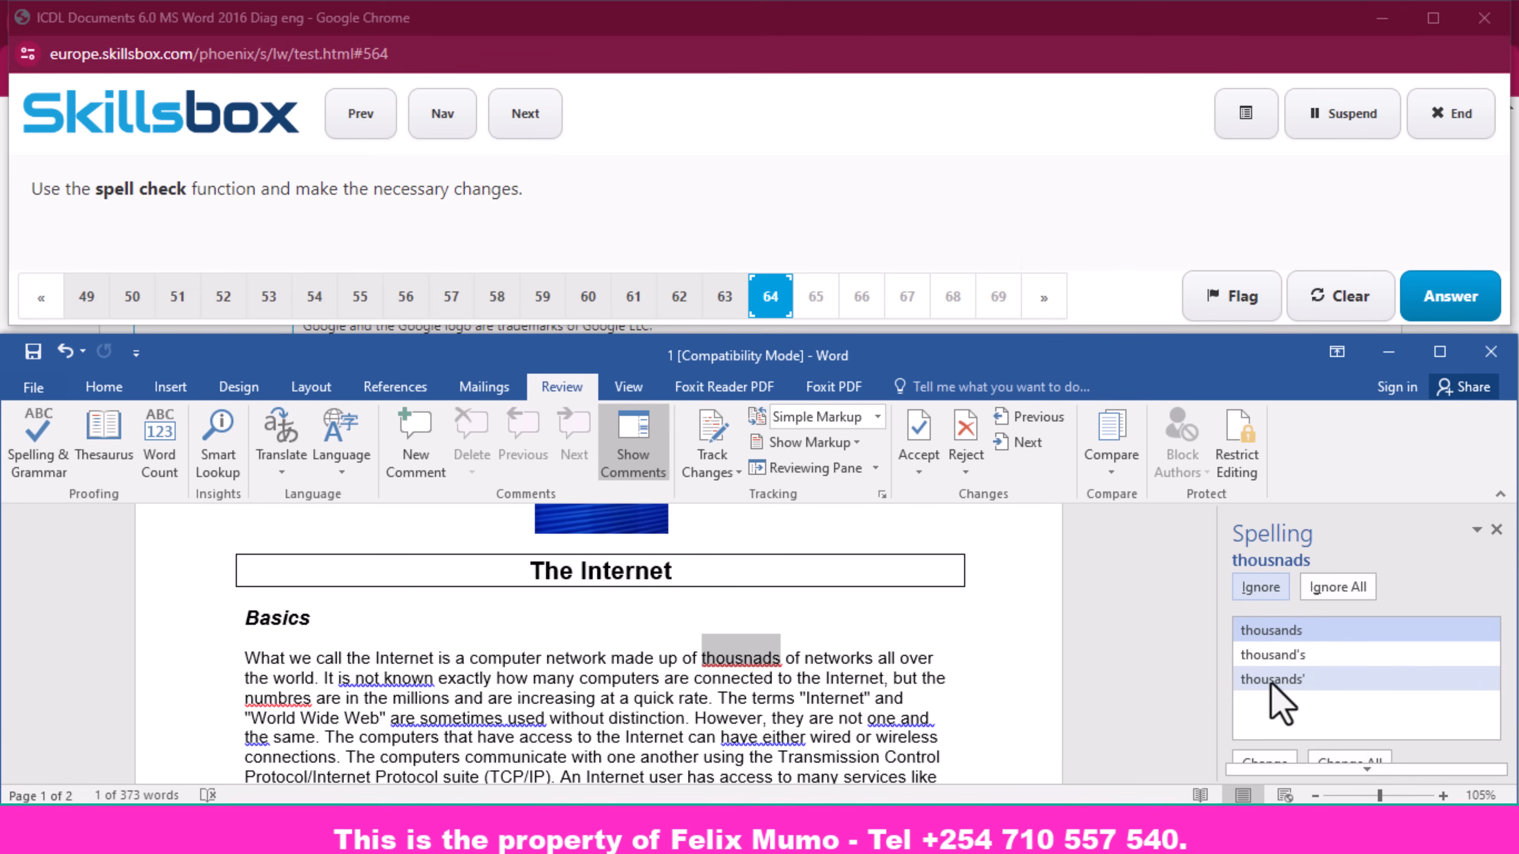
click(1259, 759)
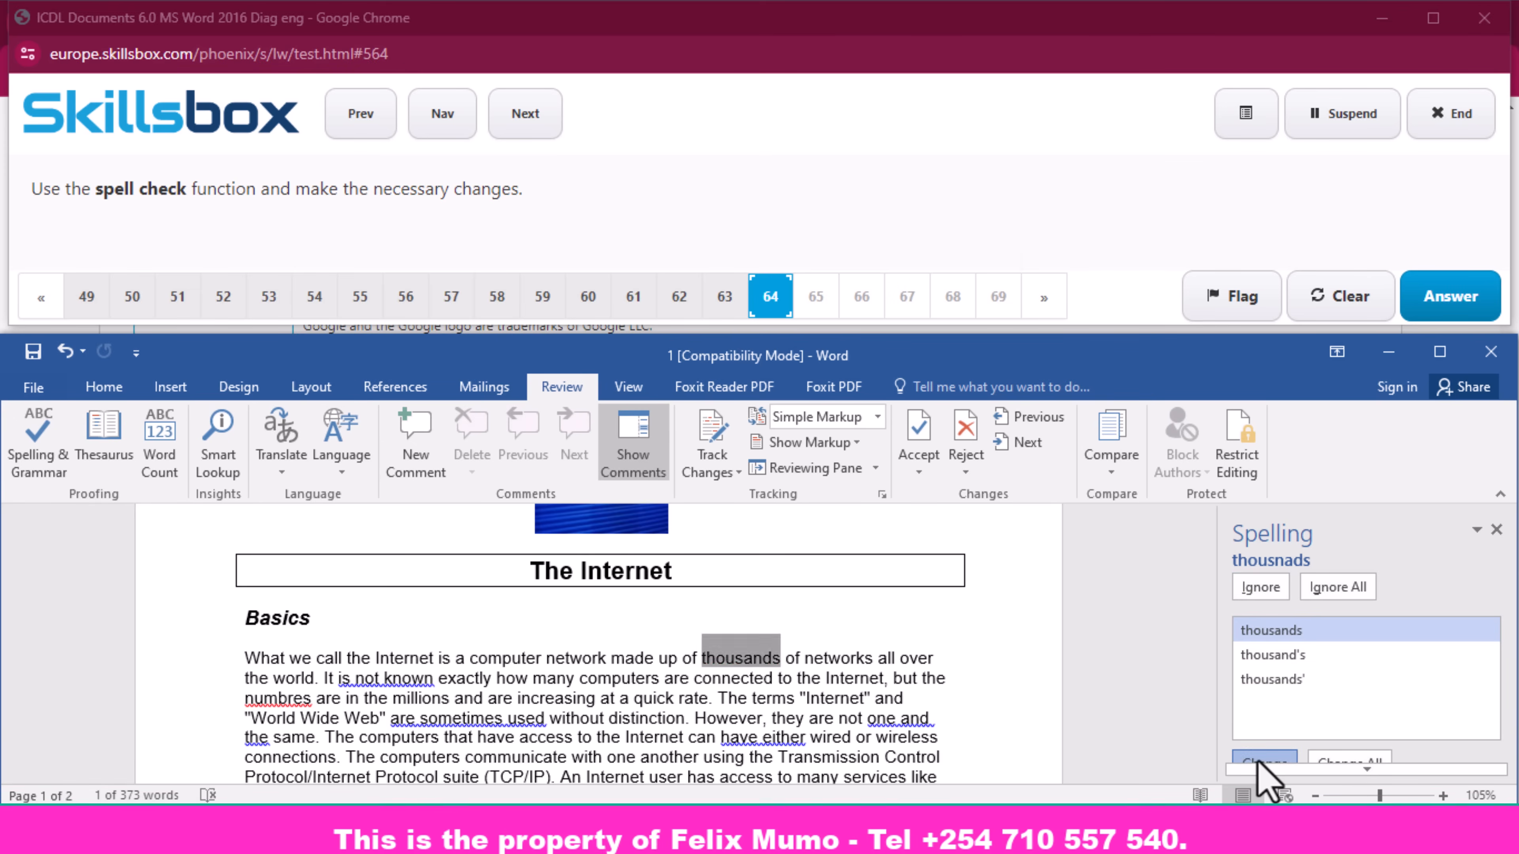
click(1261, 761)
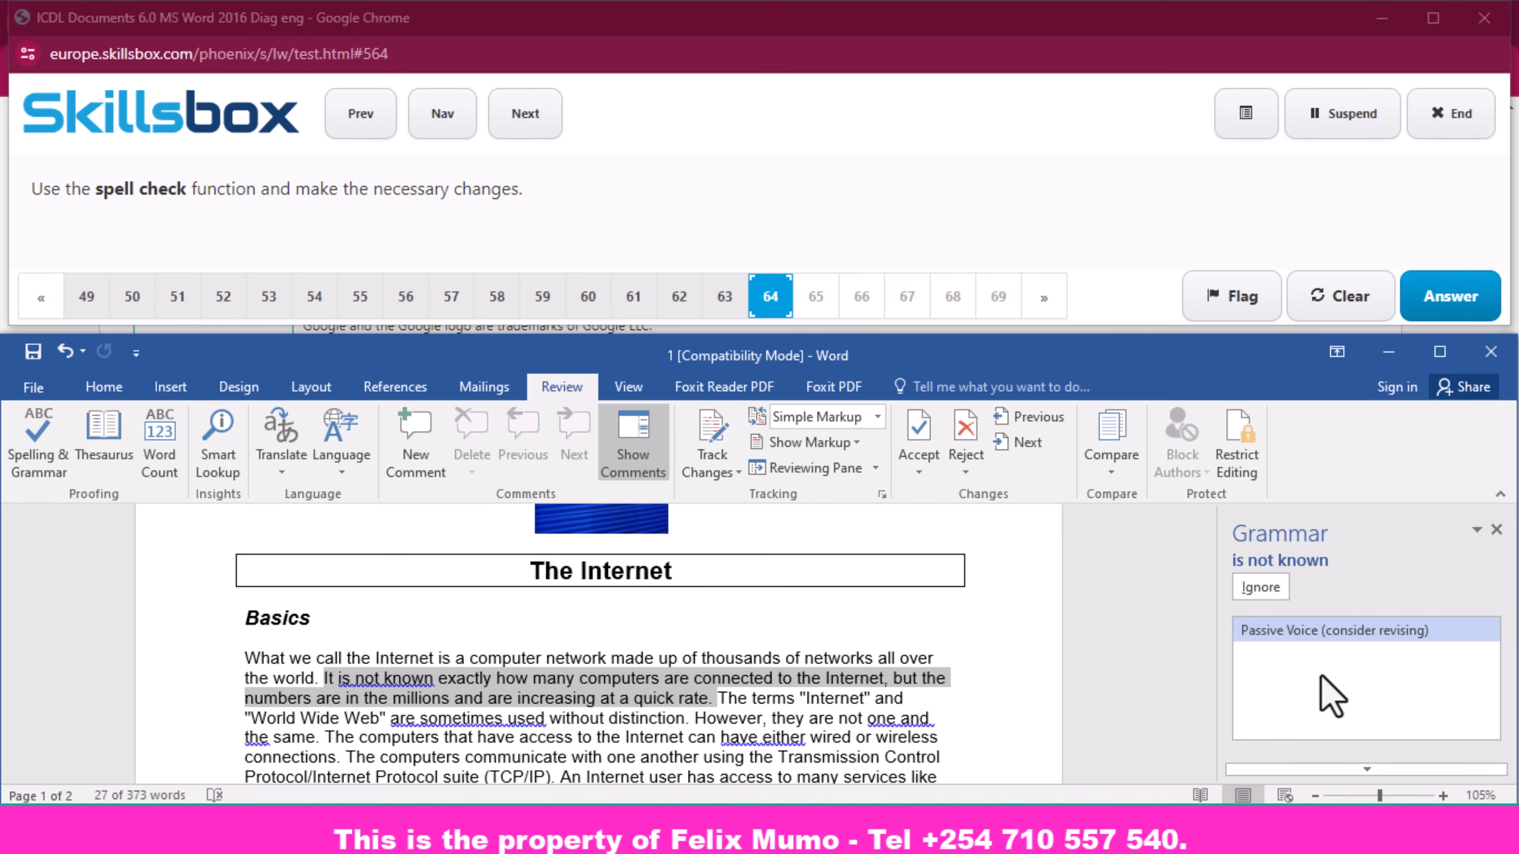
- Ignore the passive voice and verb use suggestions in the second and third sentences of the Basics paragraph
click(1259, 588)
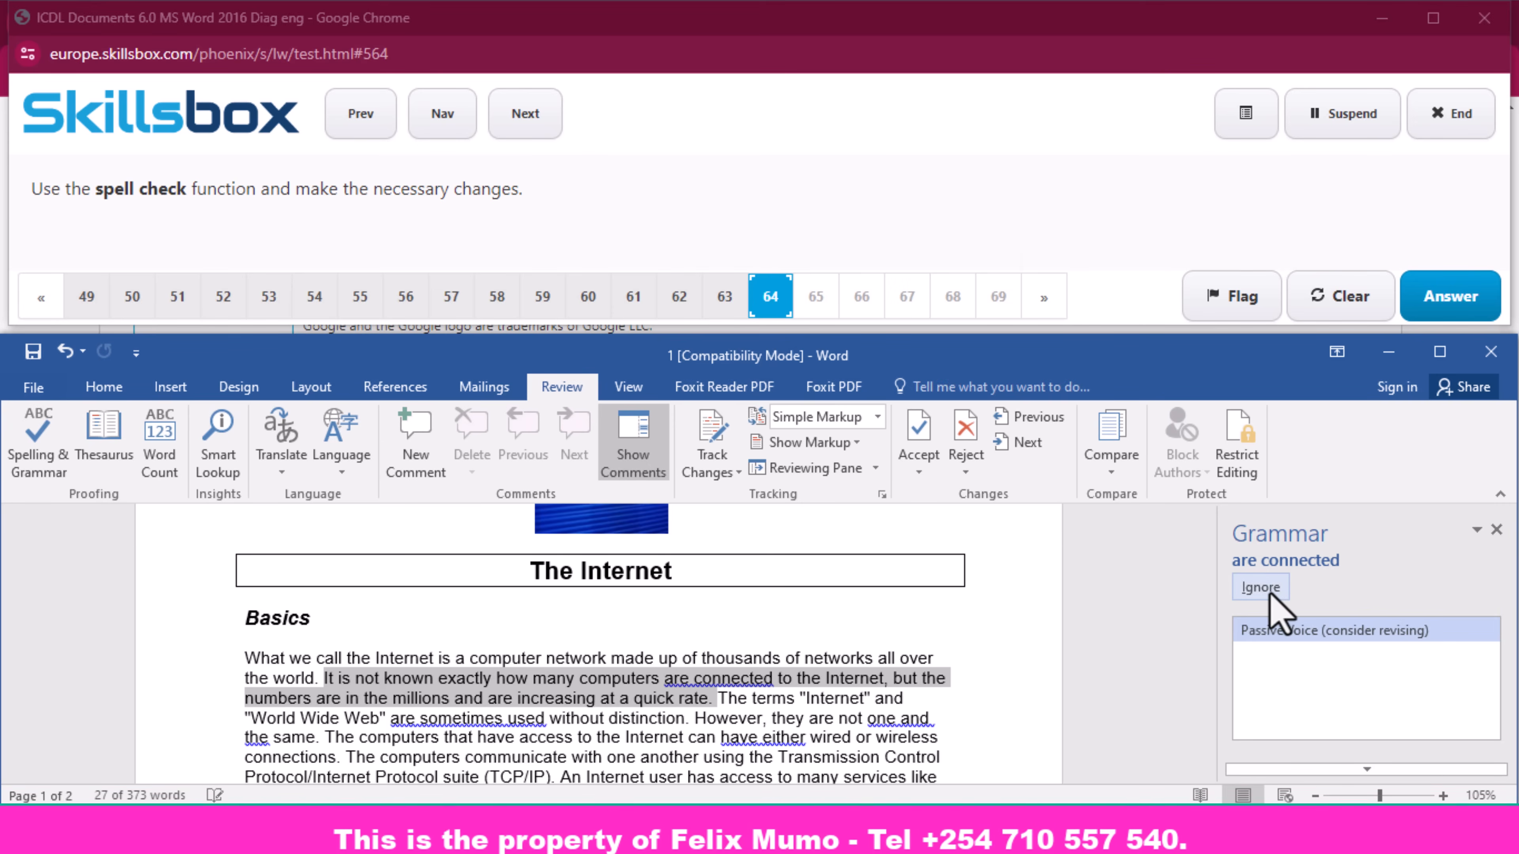
click(1260, 589)
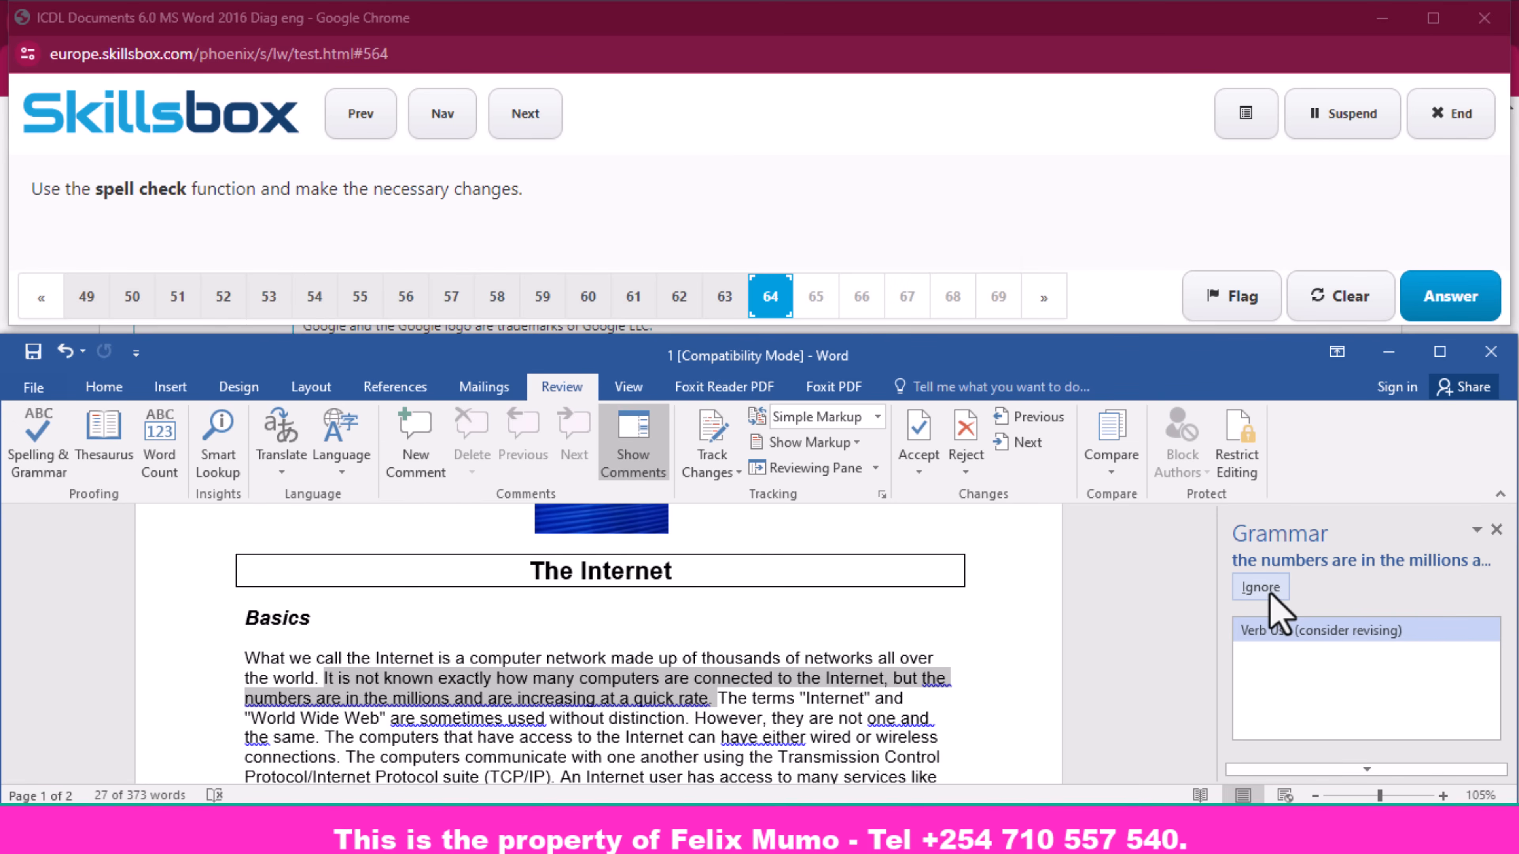
click(1260, 588)
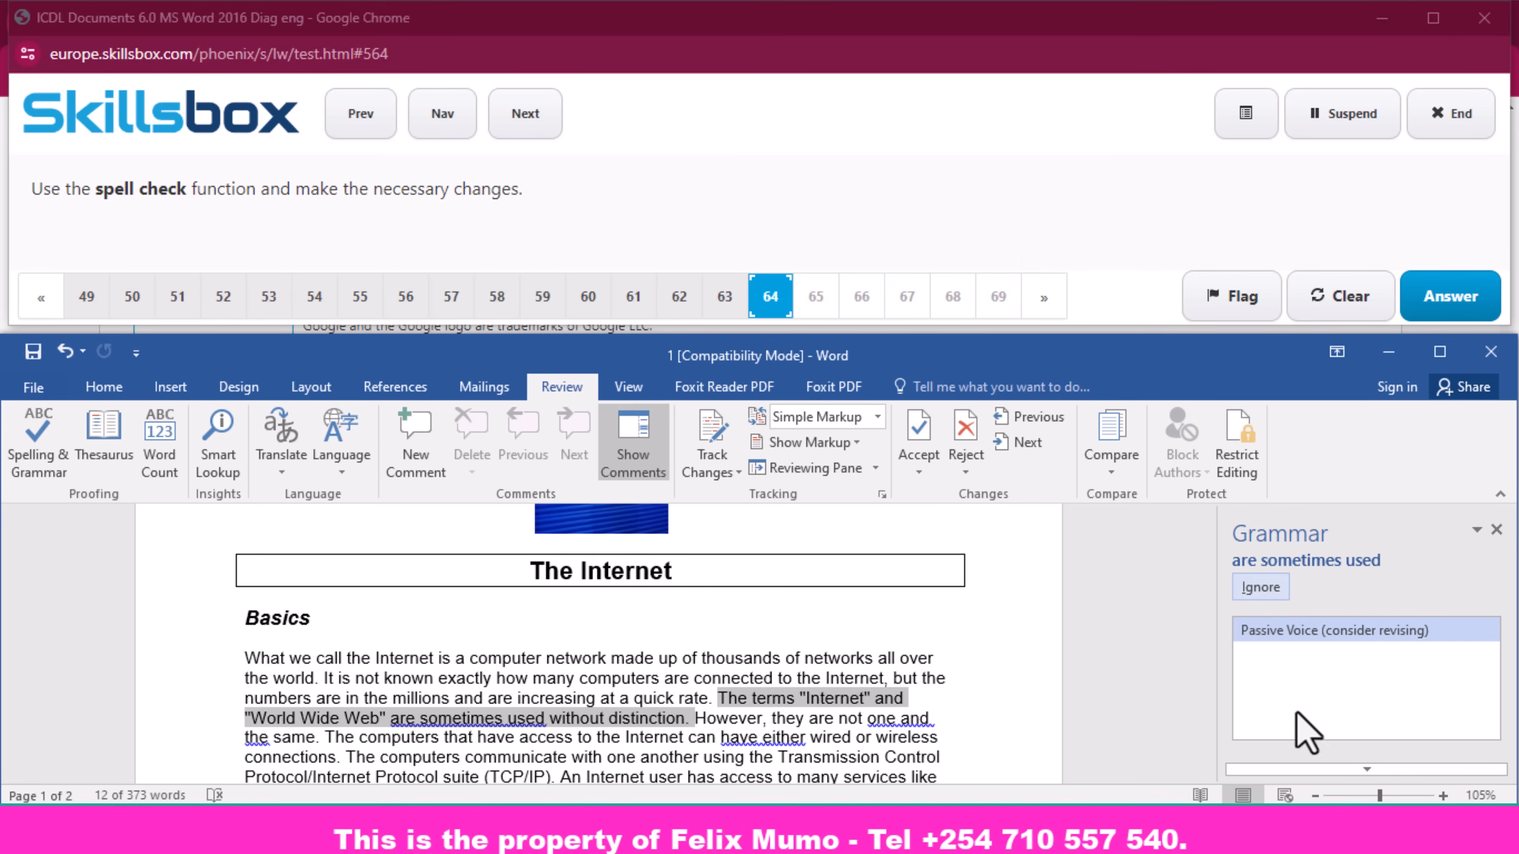
click(1260, 588)
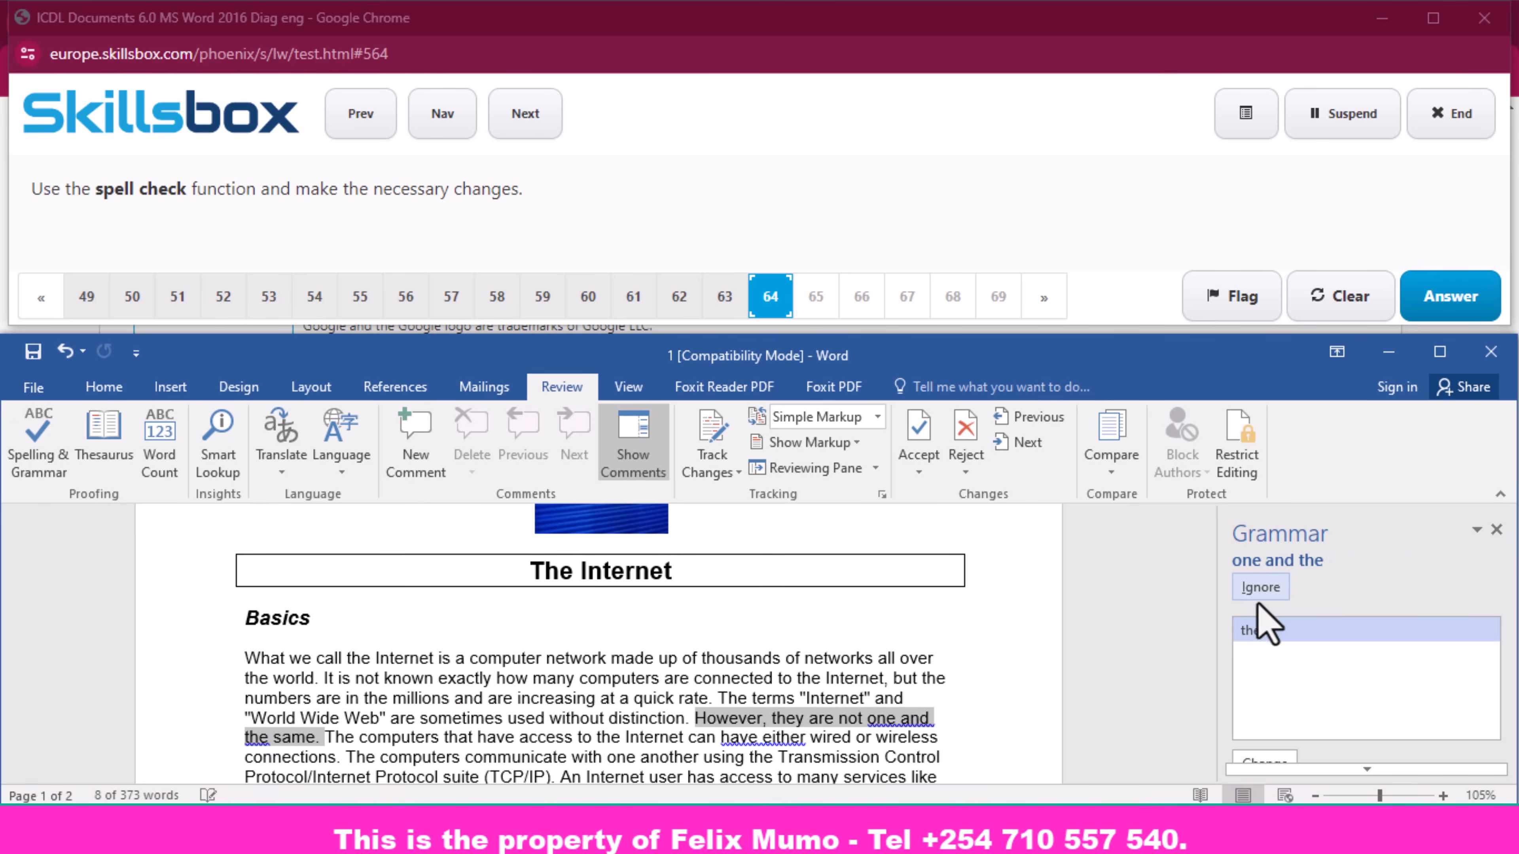
- Accept the suggested corrections, including one and the to the, have either to either have, nwes to news and growwing to growing
click(1261, 757)
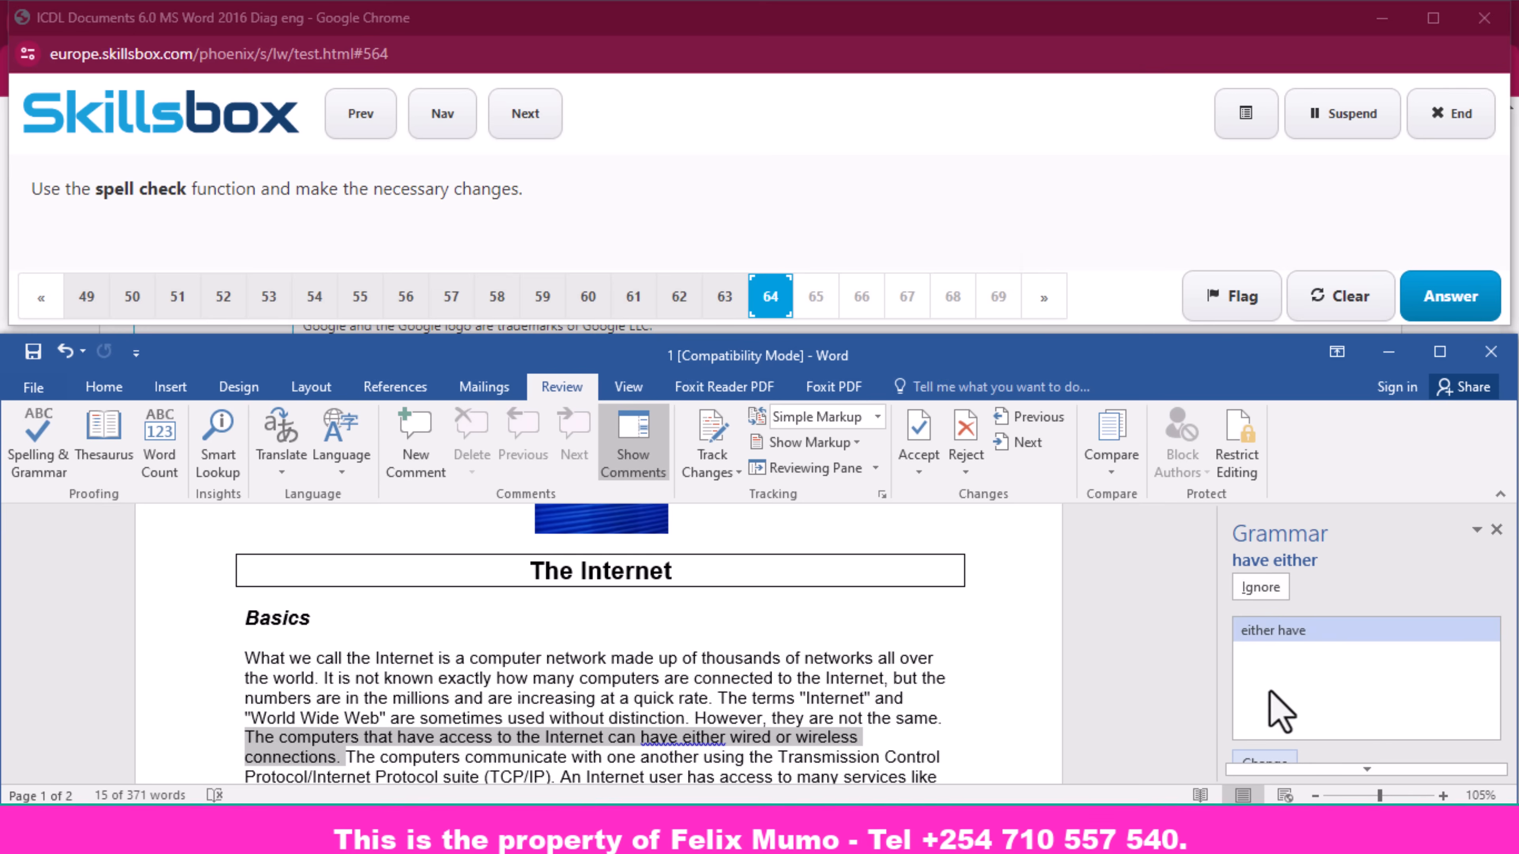
click(1263, 759)
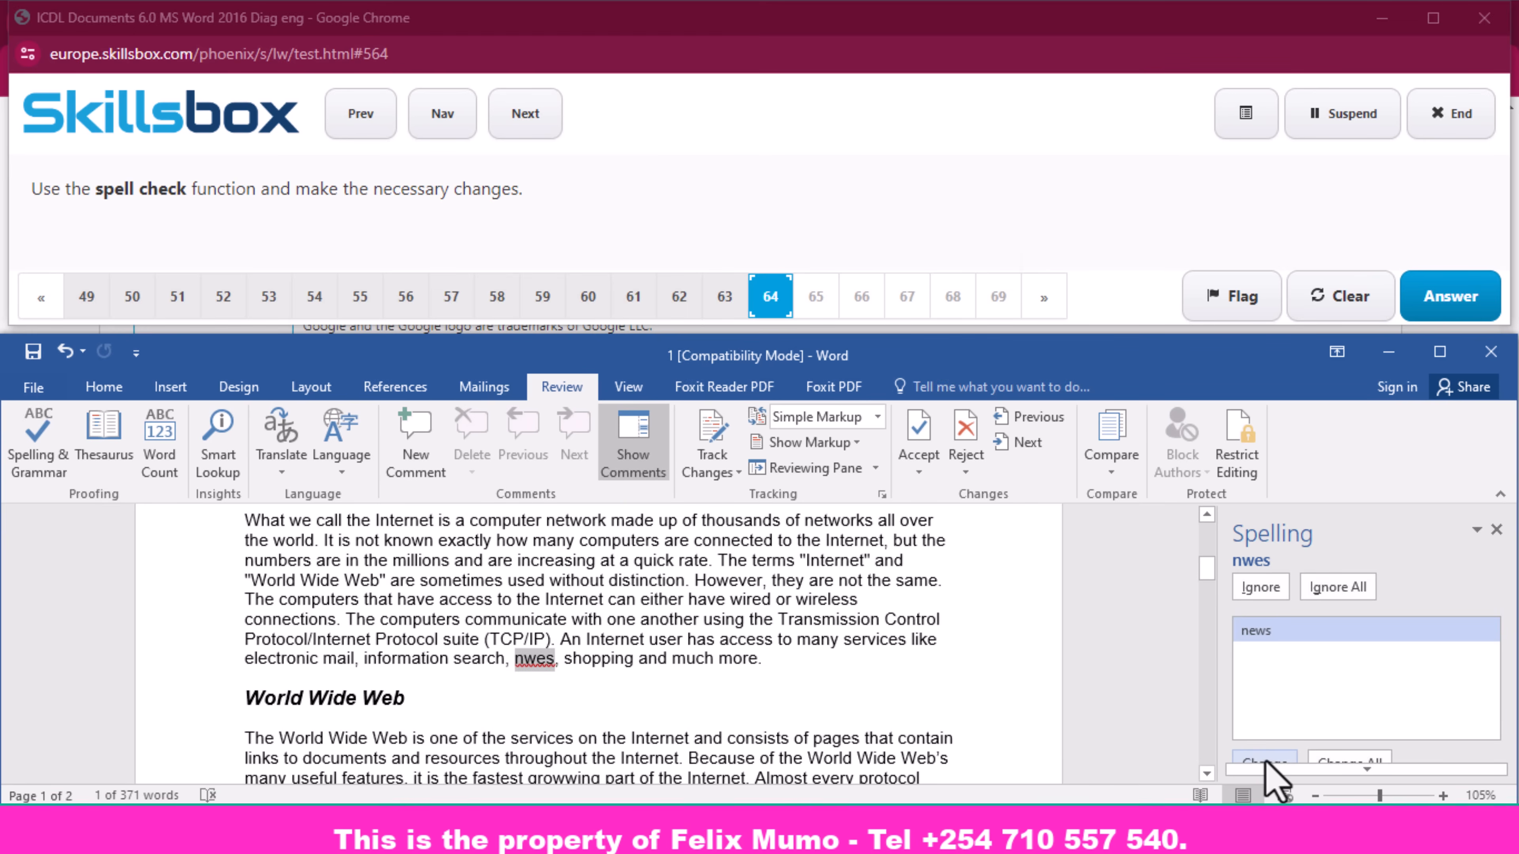
click(1266, 731)
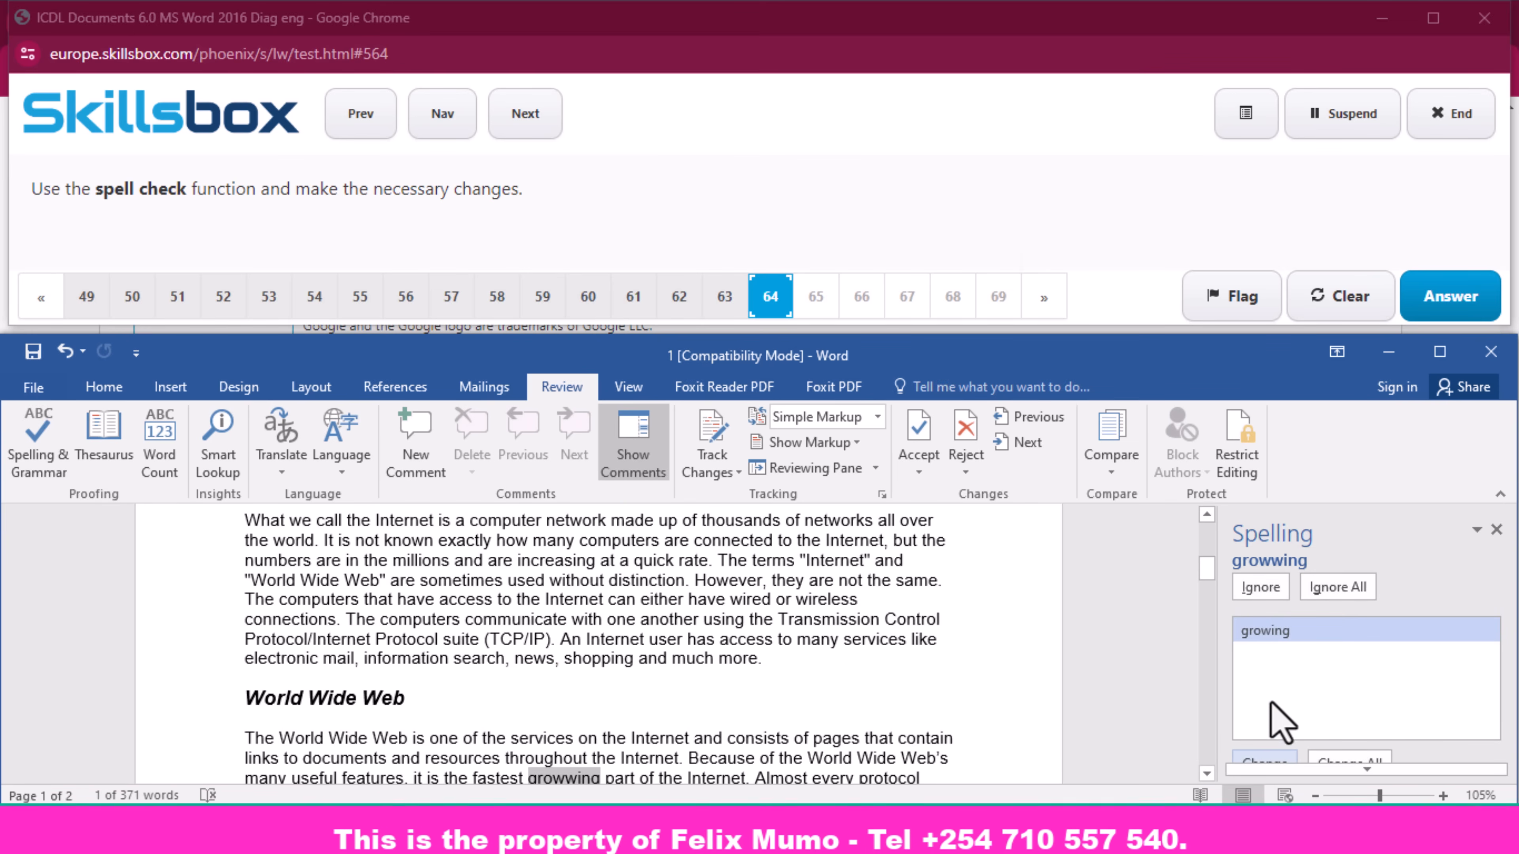
click(1263, 760)
click(1263, 759)
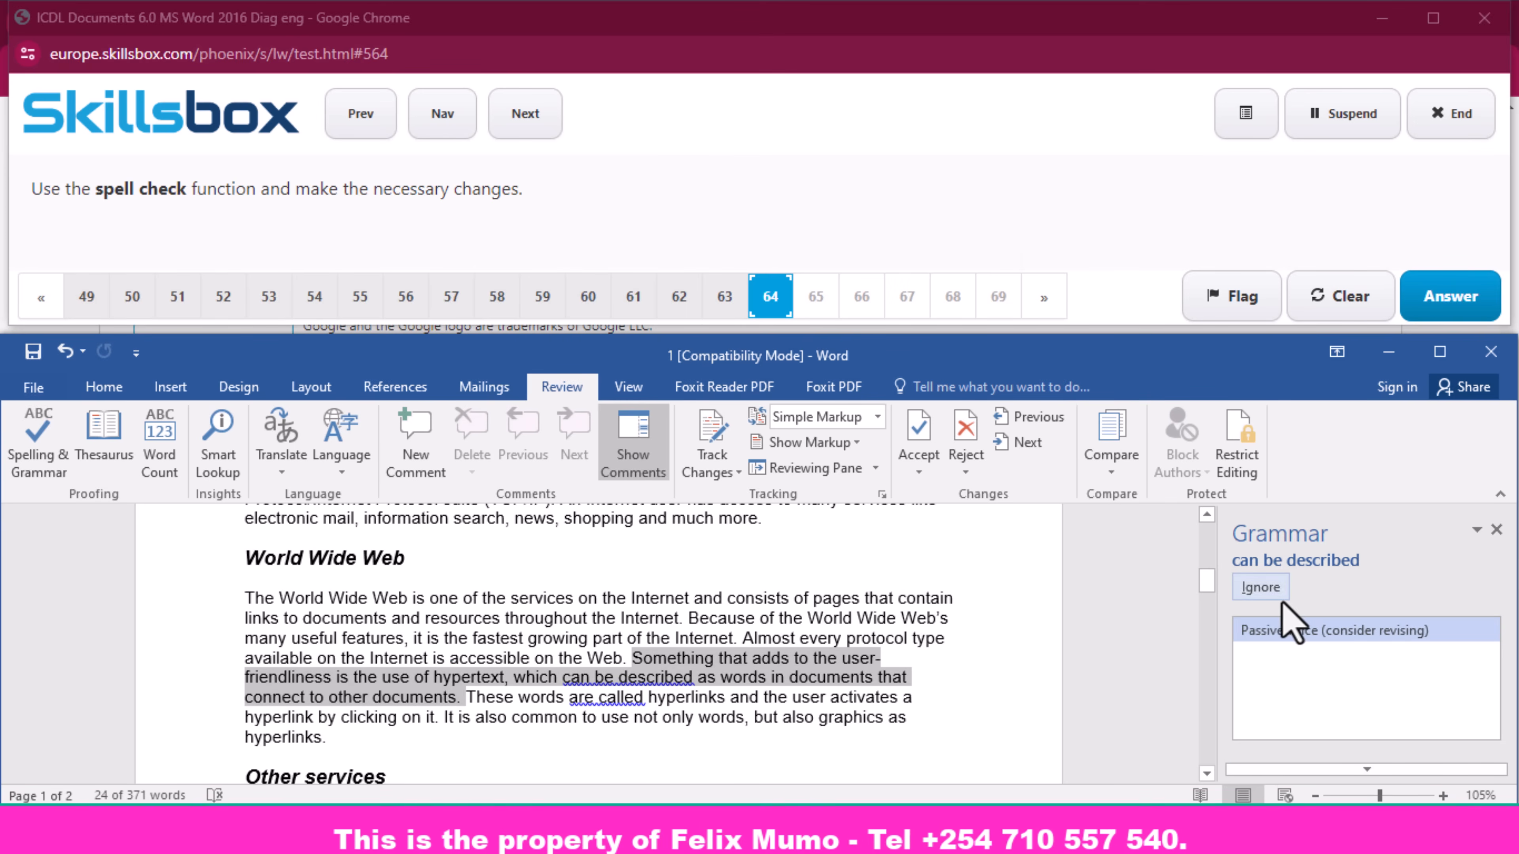
- Correct Eahc to Each and ignore the grammar suggestions for can be described, are called and can be sent
click(1263, 589)
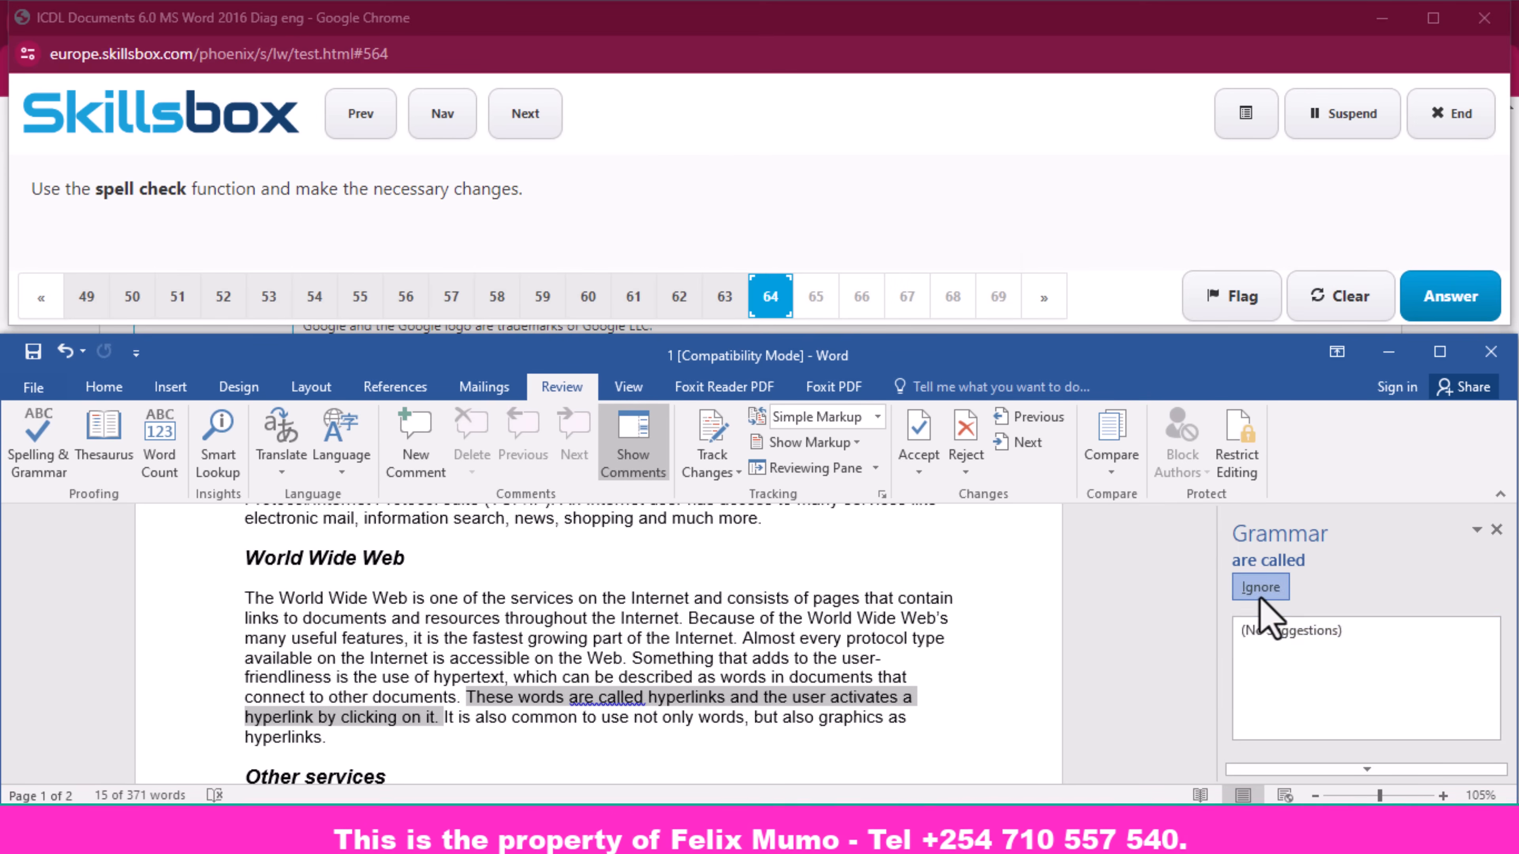
click(1261, 588)
click(1263, 762)
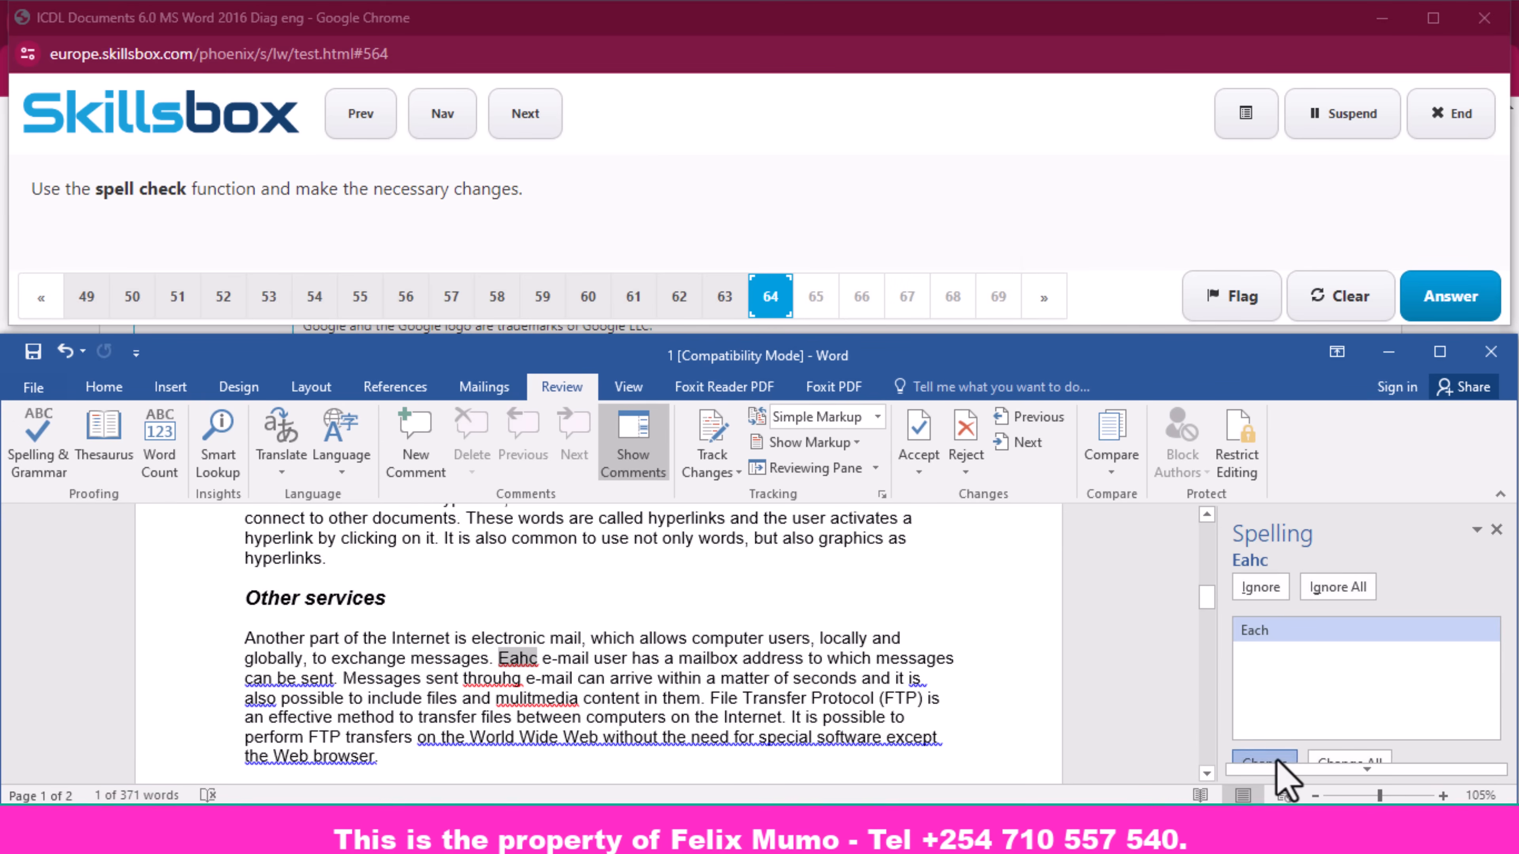
click(1277, 763)
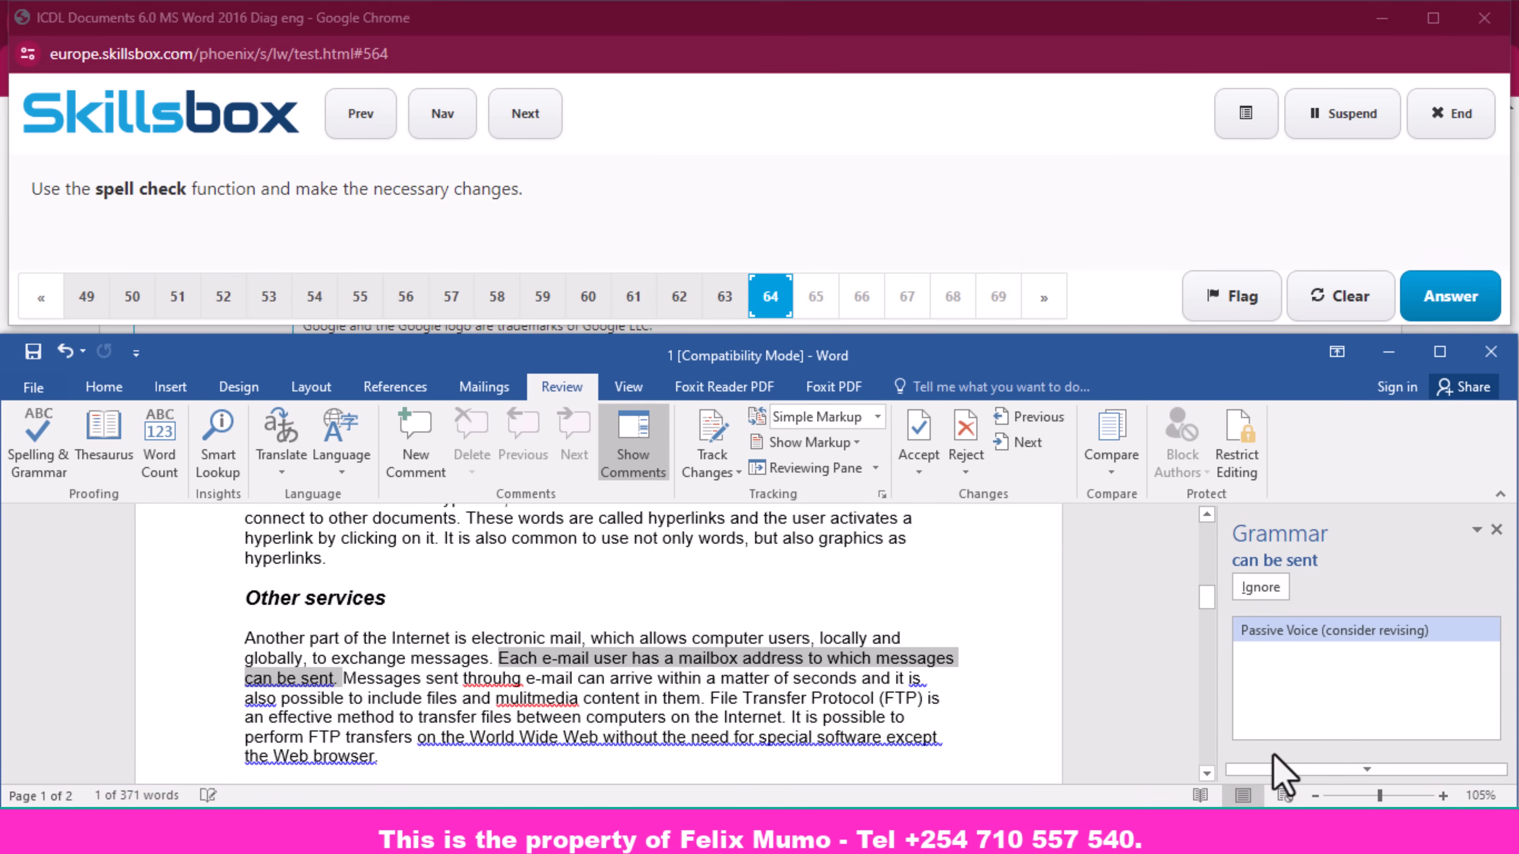
click(1259, 575)
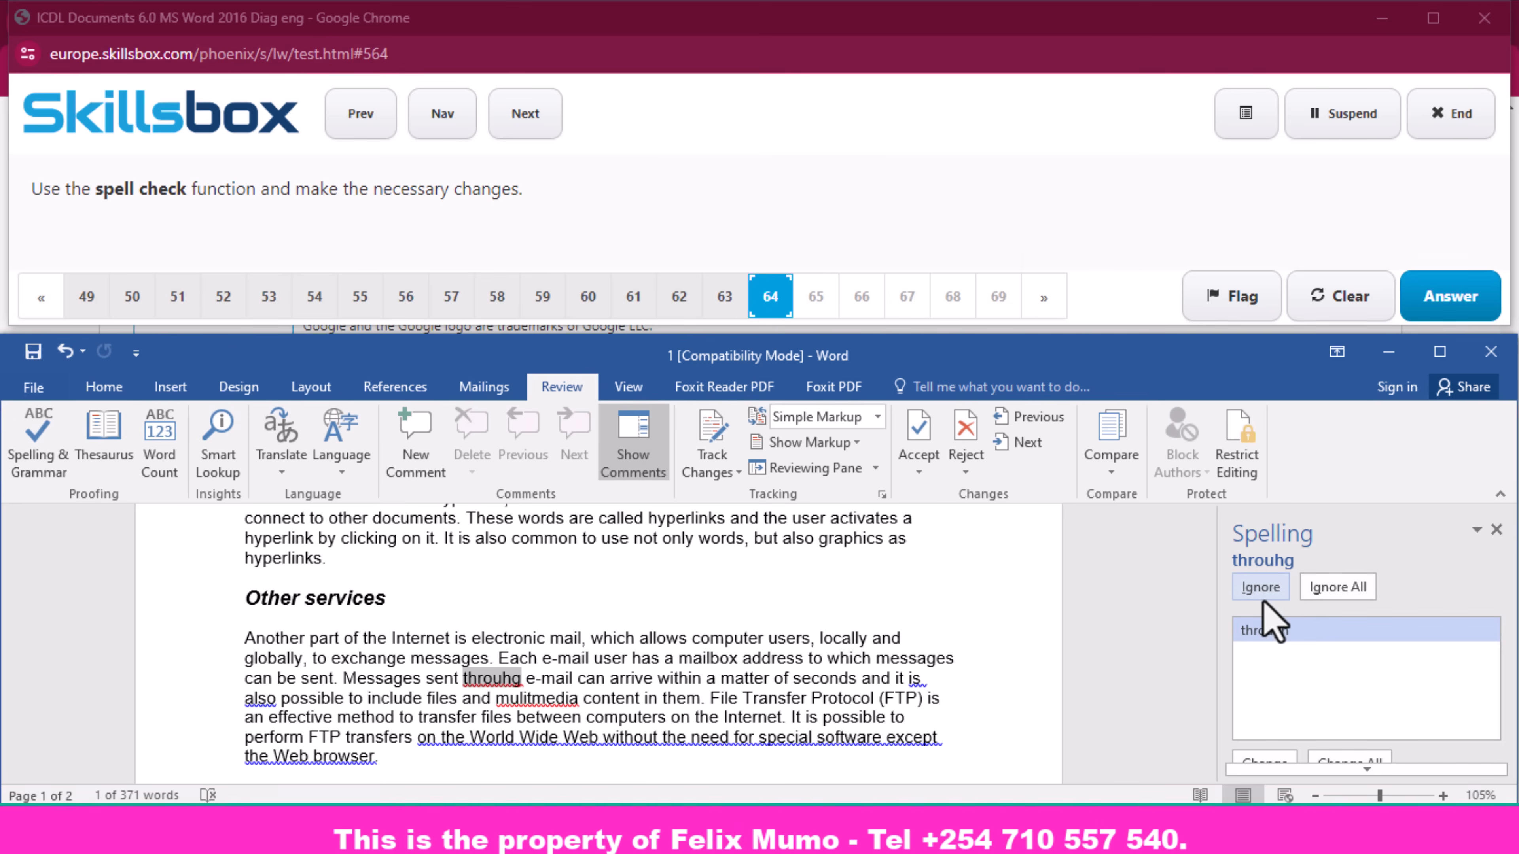
- Ignore the flagged throuhg, mulitmedia and is also, plus the remaining grammar suggestion in the Other services paragraph
click(1263, 595)
click(1263, 596)
click(1263, 596)
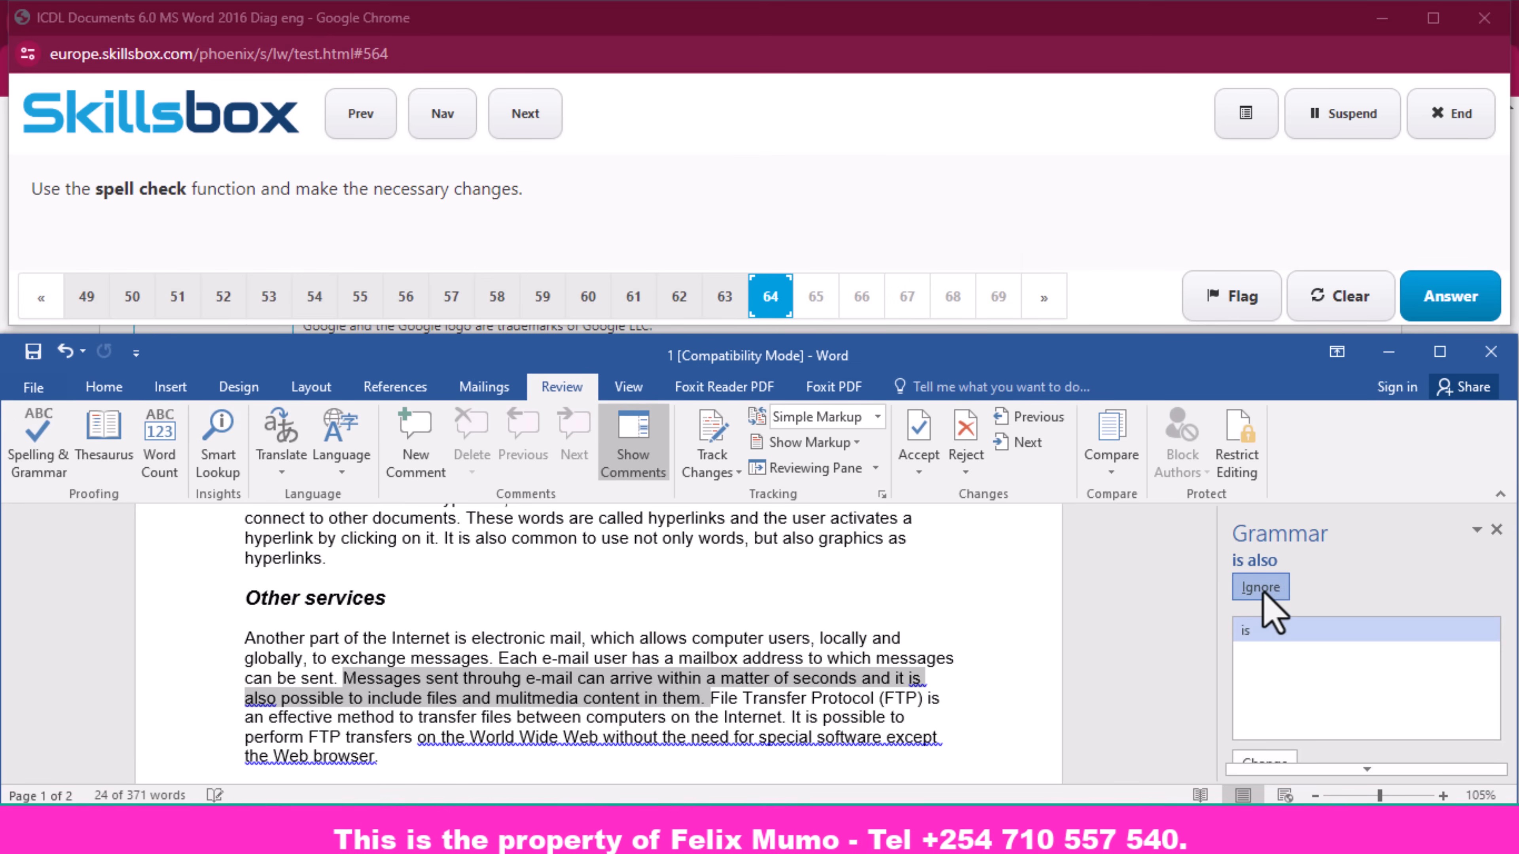
click(1263, 596)
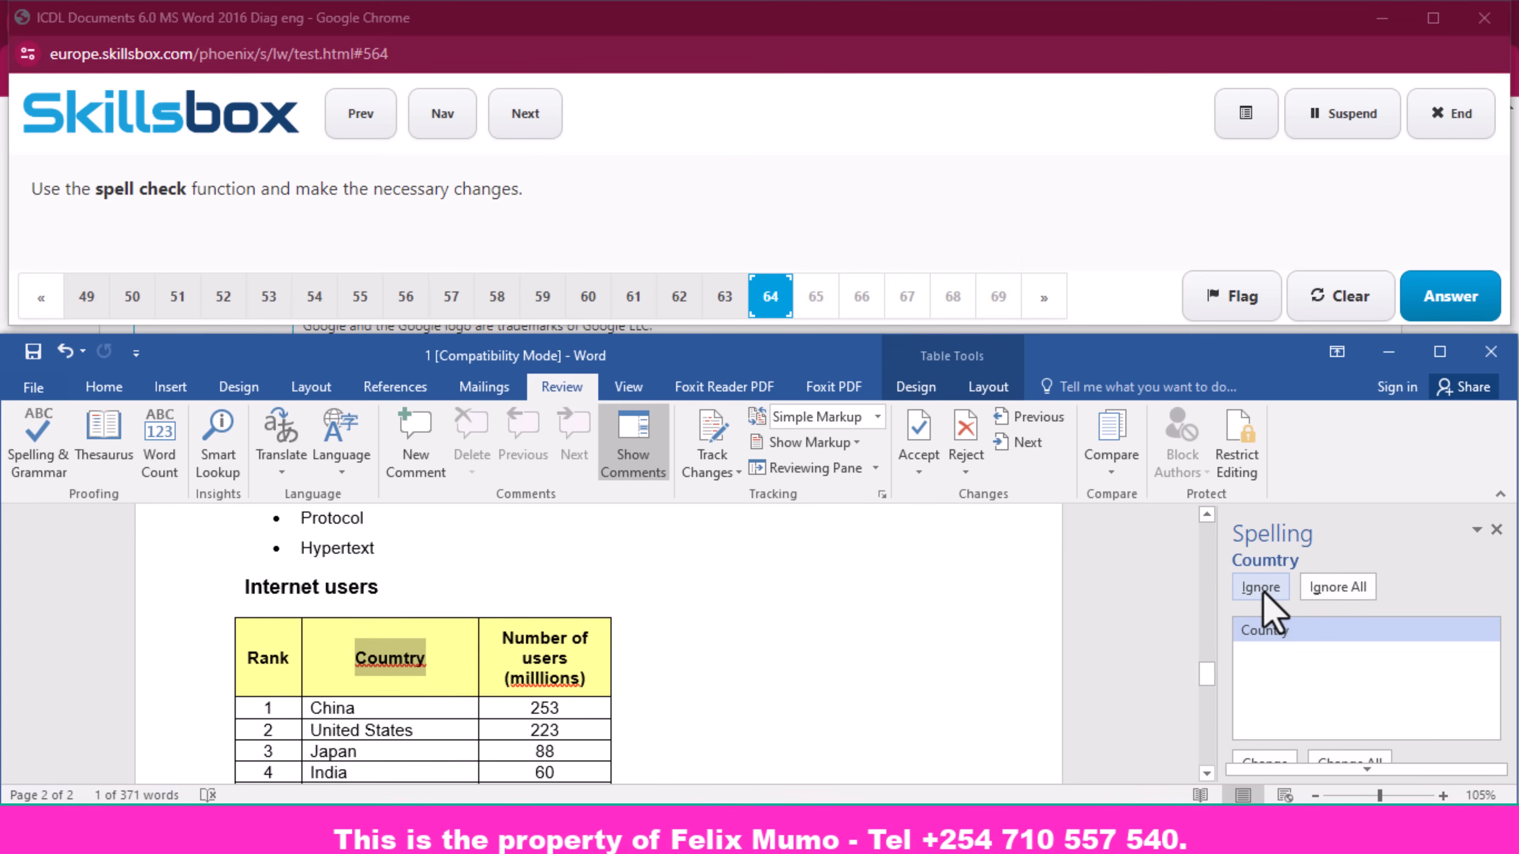
- Correct Coumtry to Country and milllions to millions in the Internet users table header, finish the check and submit the answer
click(1264, 763)
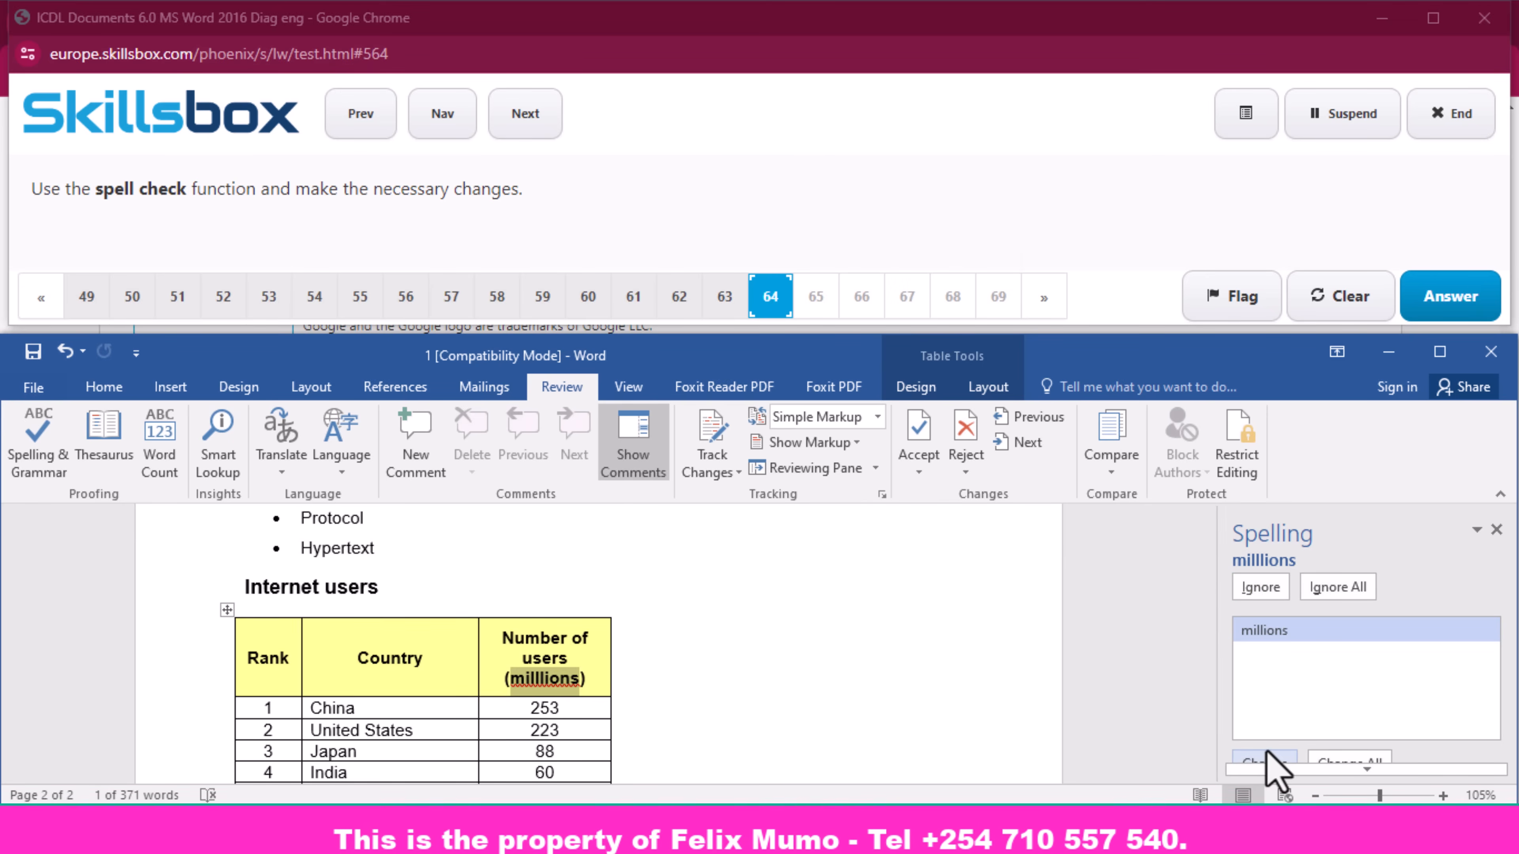
click(1267, 758)
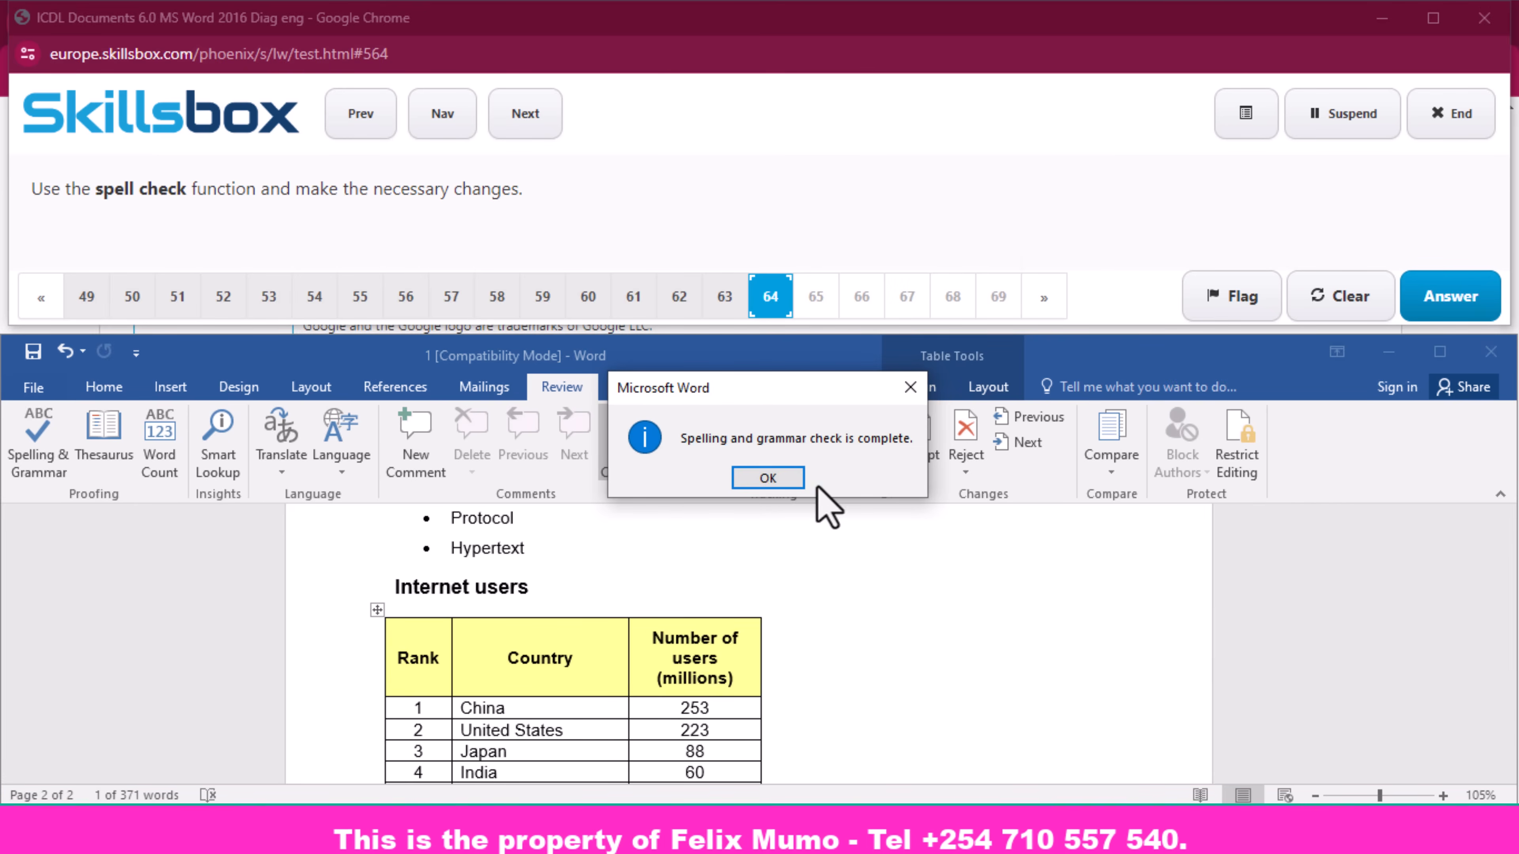
click(797, 480)
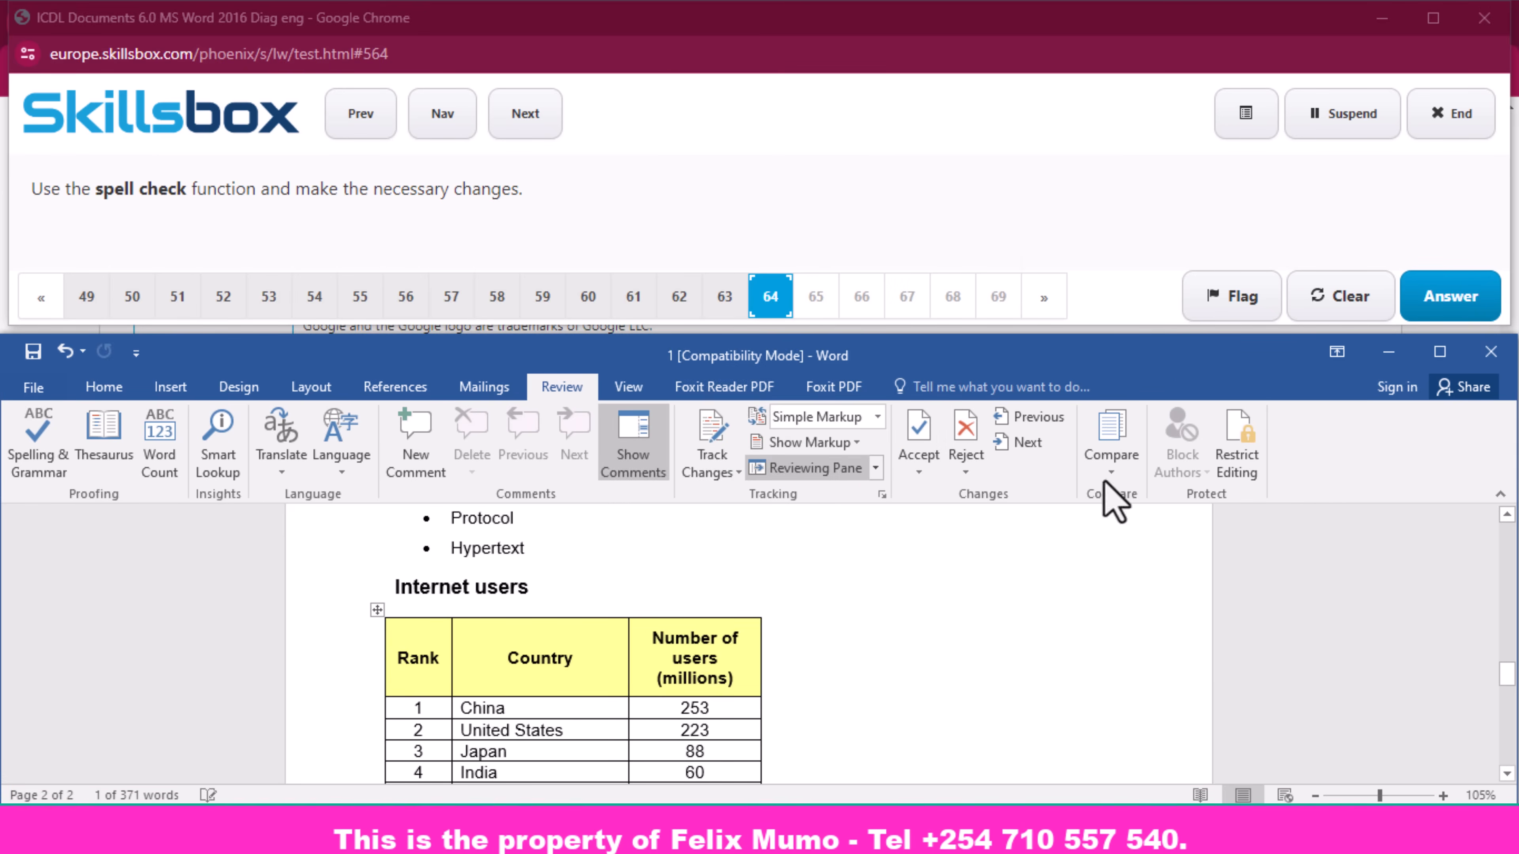
click(1447, 298)
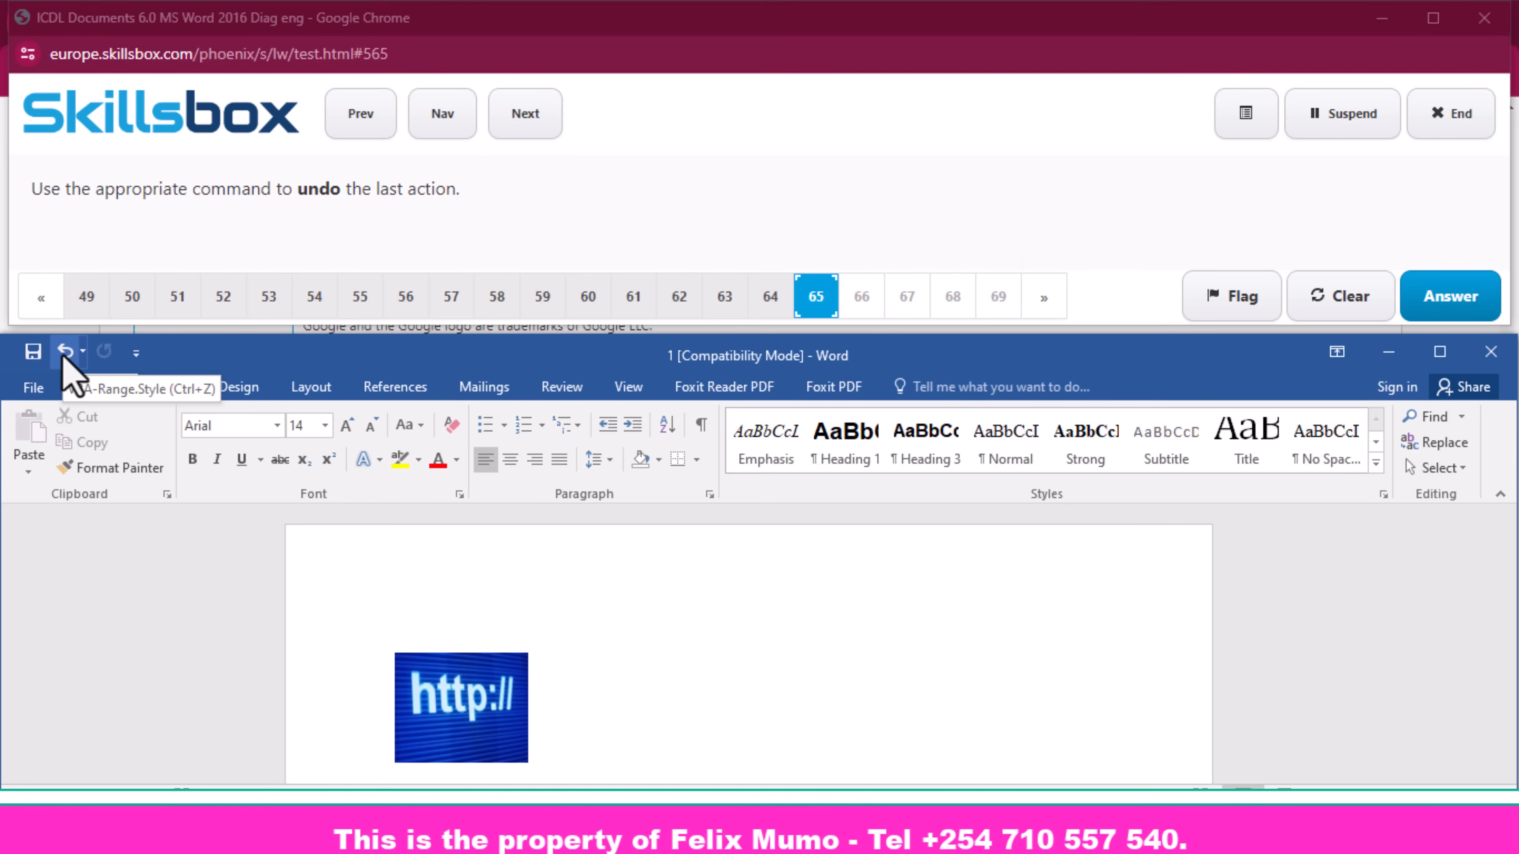
- Undo the last action in the document, and submit the answer
click(65, 353)
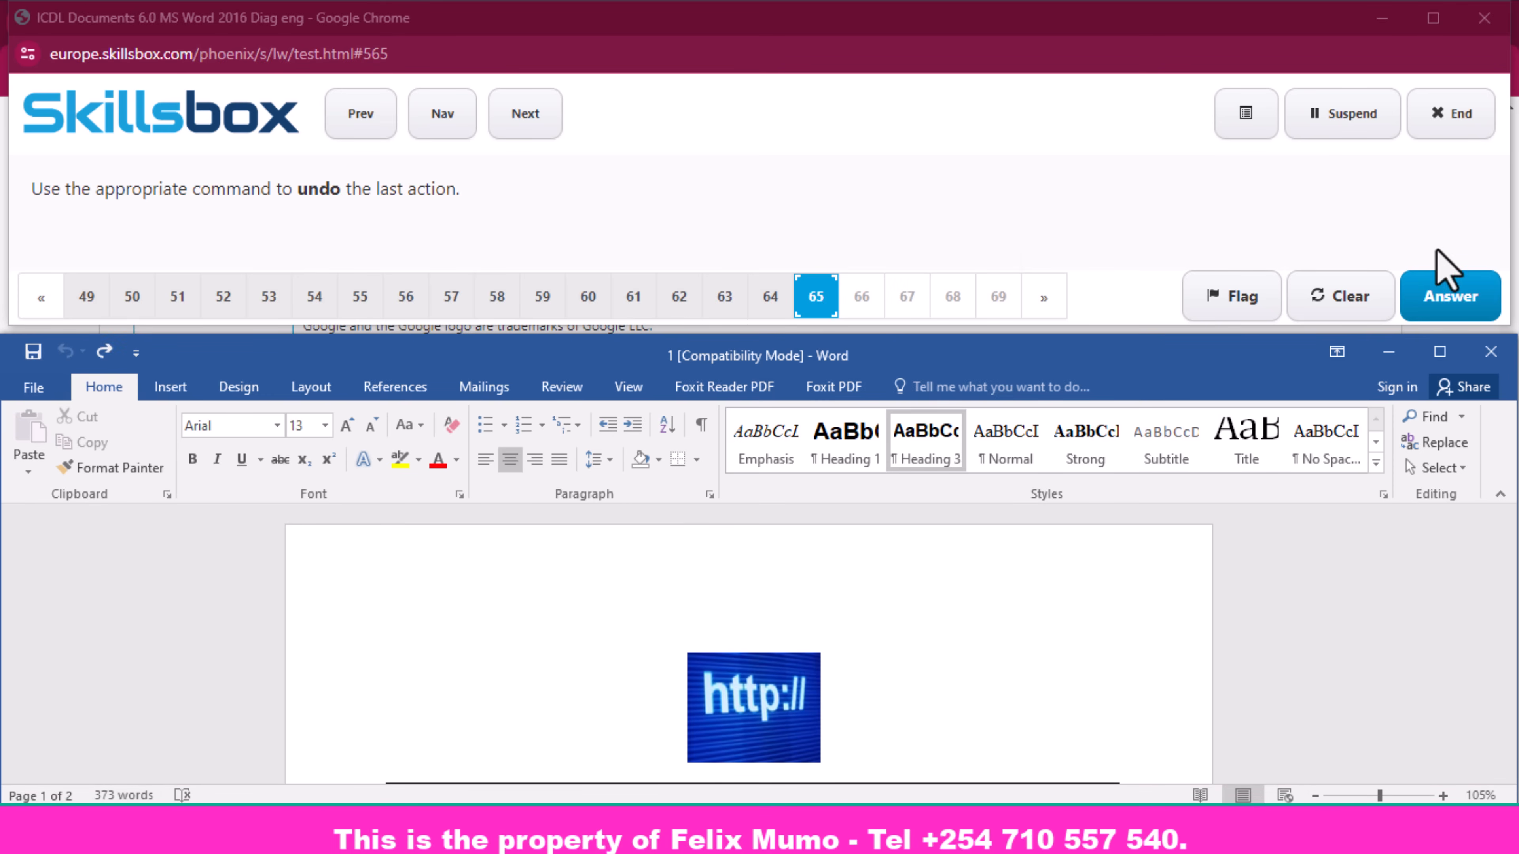
click(1450, 299)
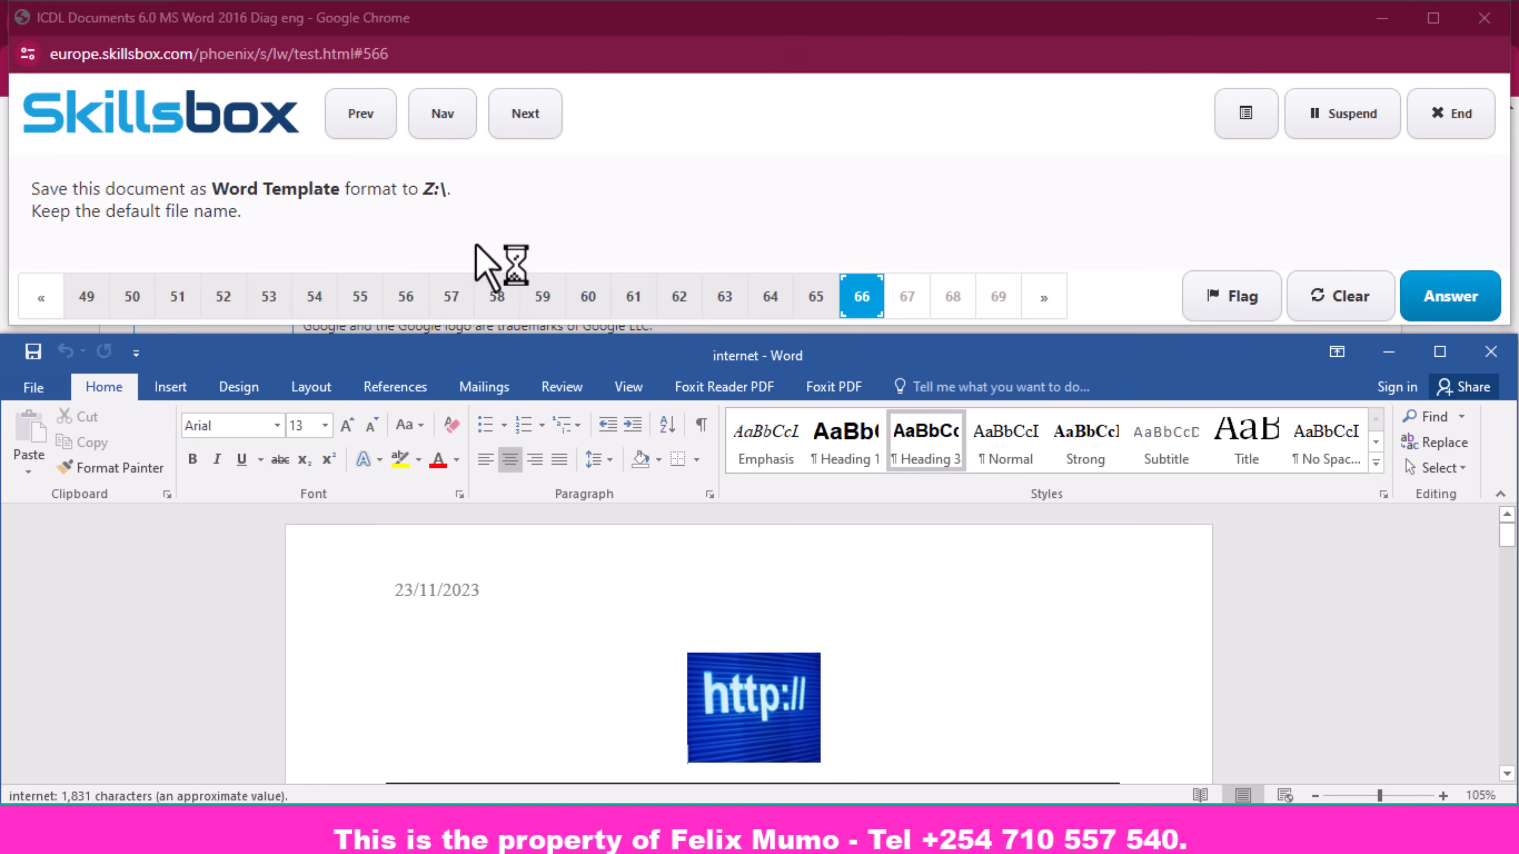
- Save the document to Z:\ as a Word Template under its default file name, and submit the answer
click(31, 387)
click(54, 610)
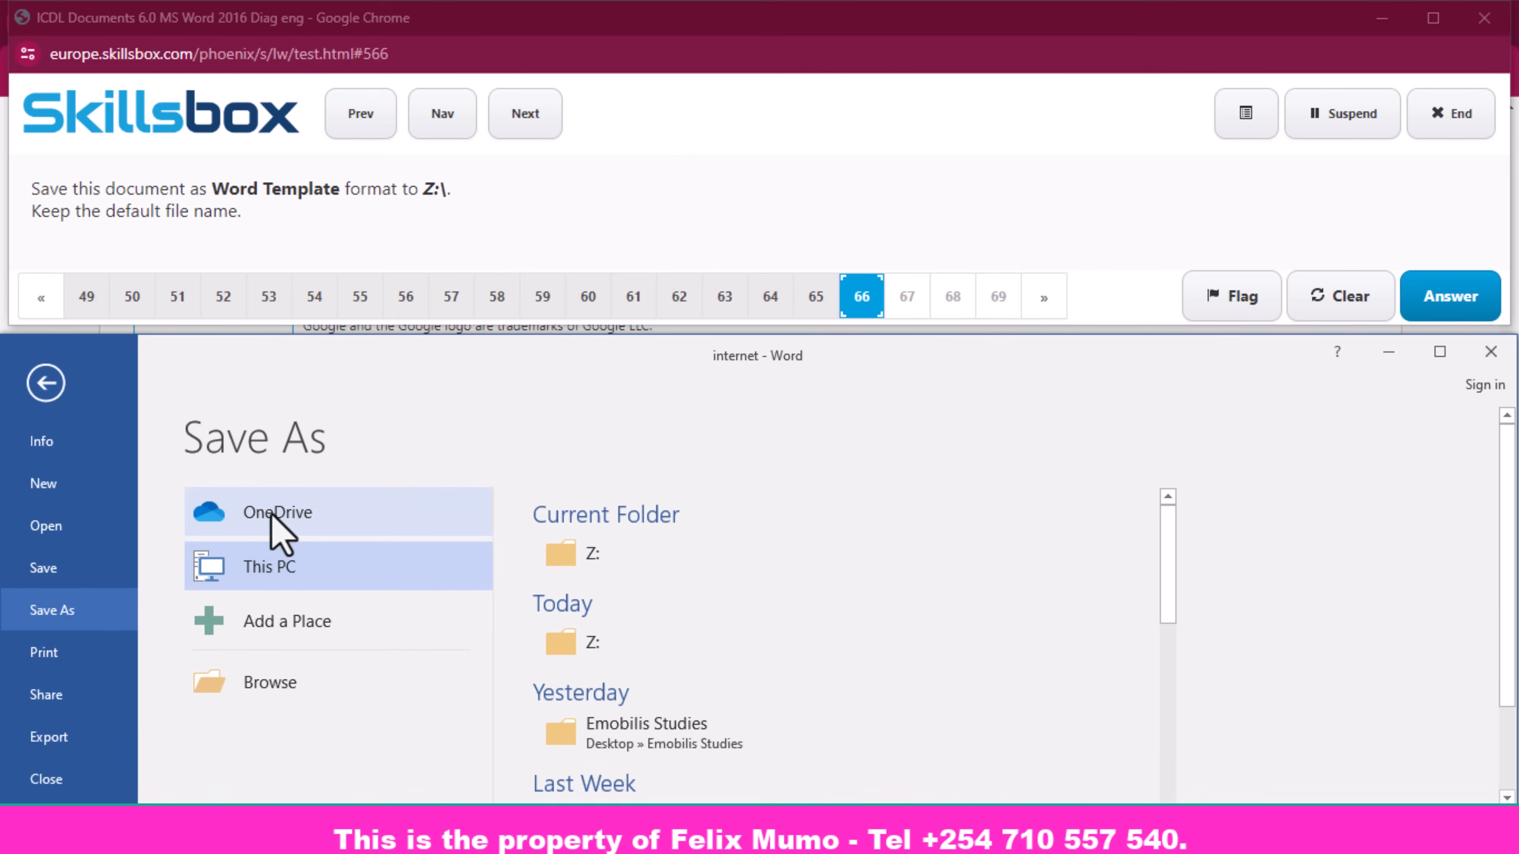
click(617, 553)
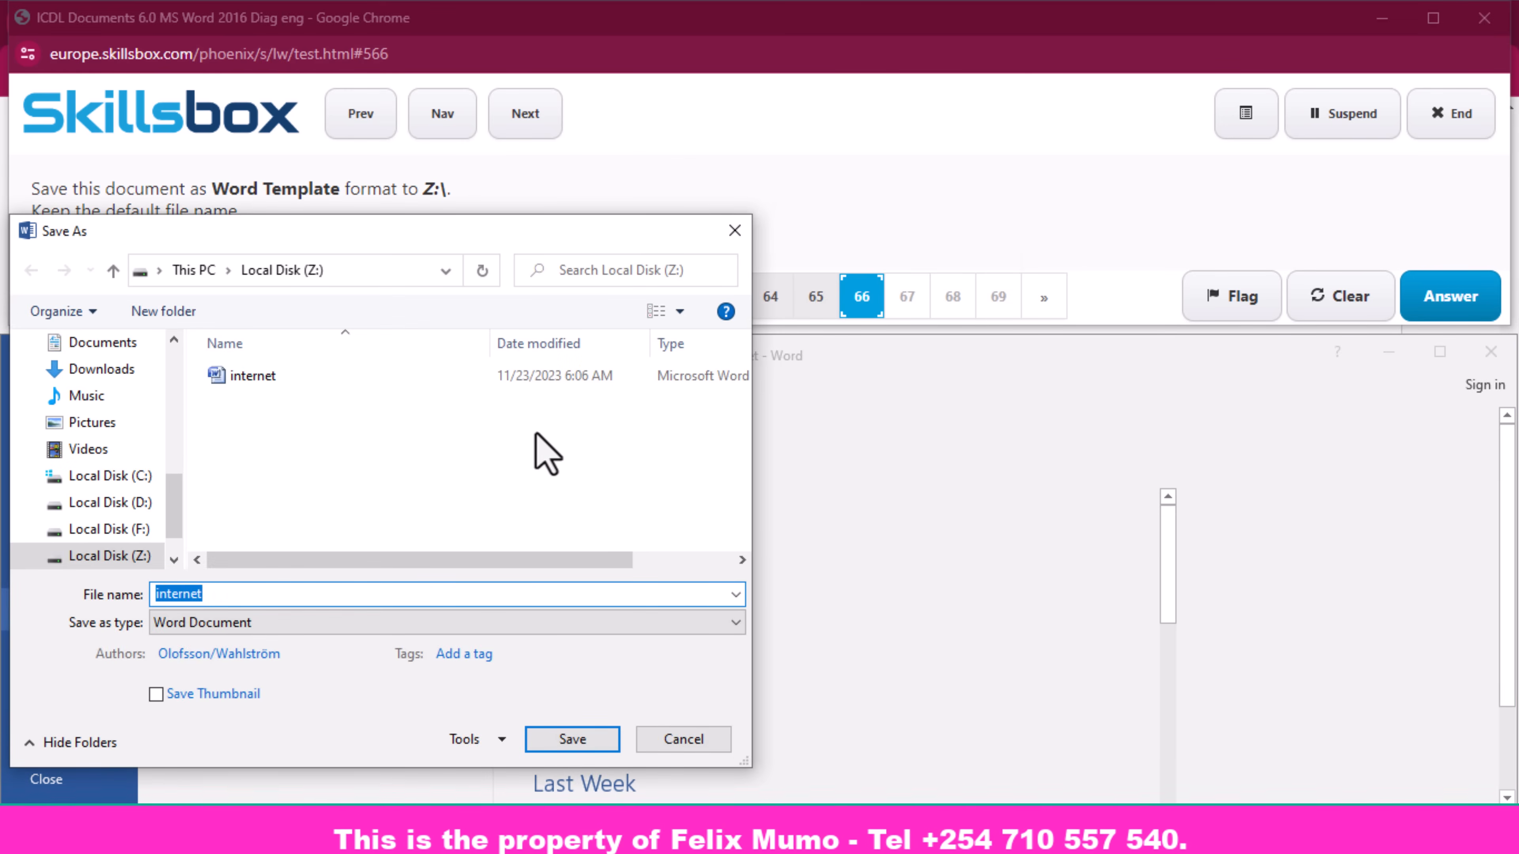
click(340, 626)
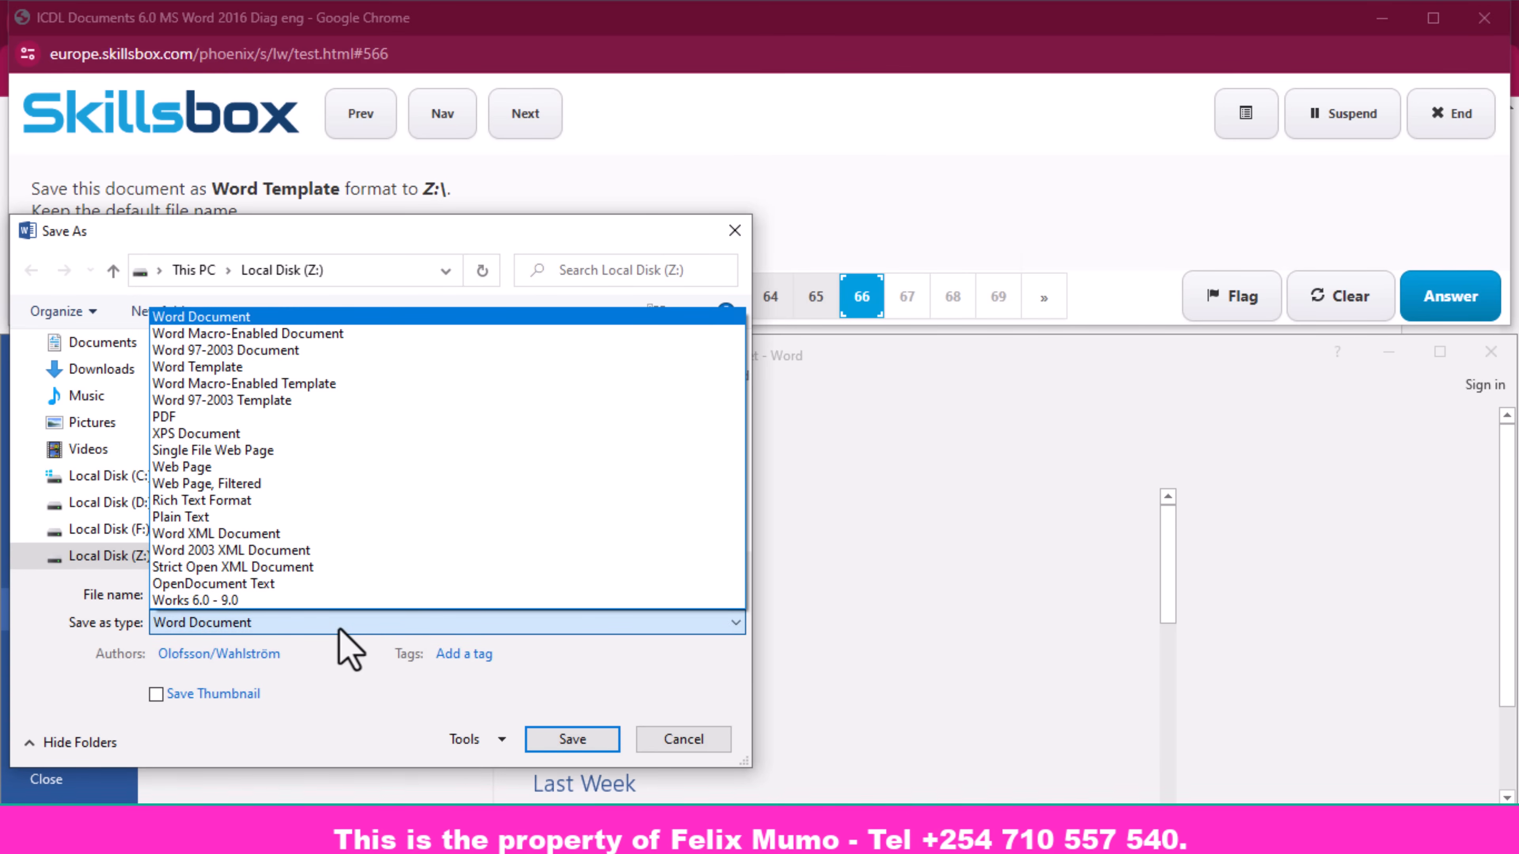
click(204, 368)
click(583, 742)
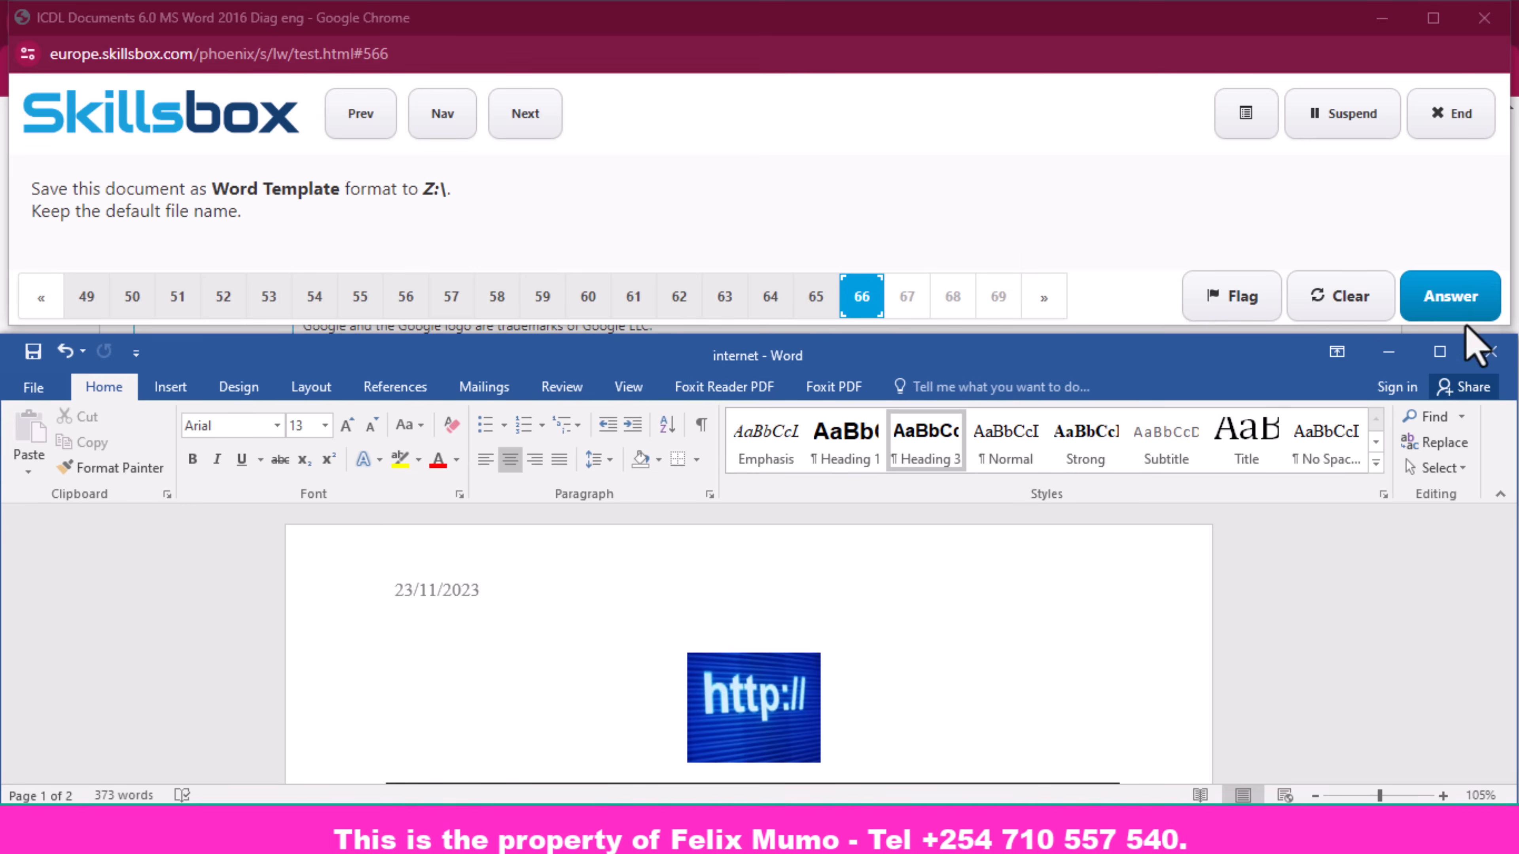
click(1466, 311)
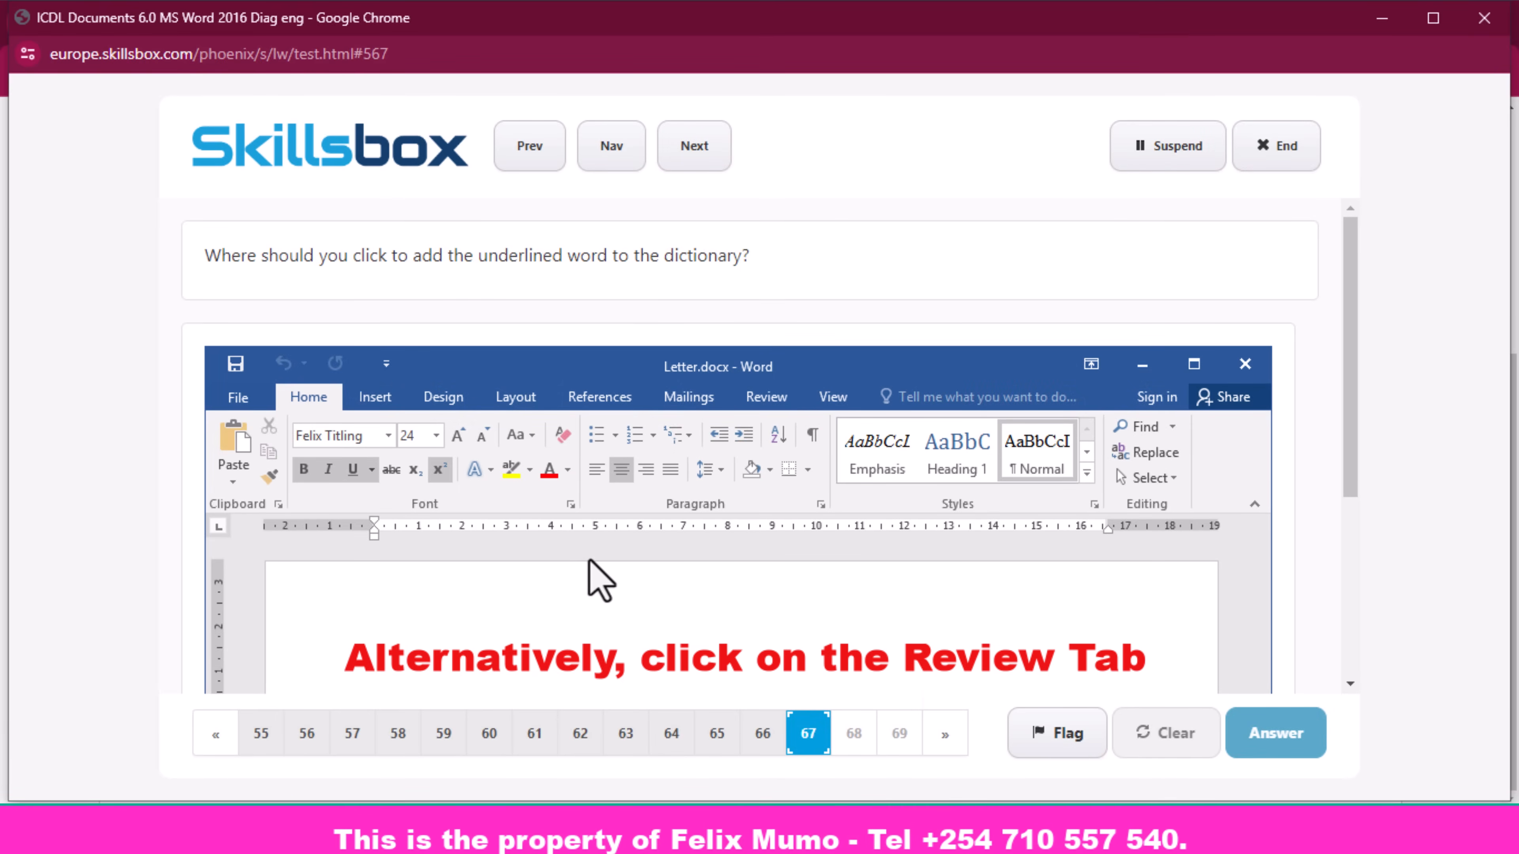
- Mark the underlined word Datafication as the place for adding it to the dictionary, and submit the answer
scroll(727, 598, down, 3)
scroll(727, 600, down, 1)
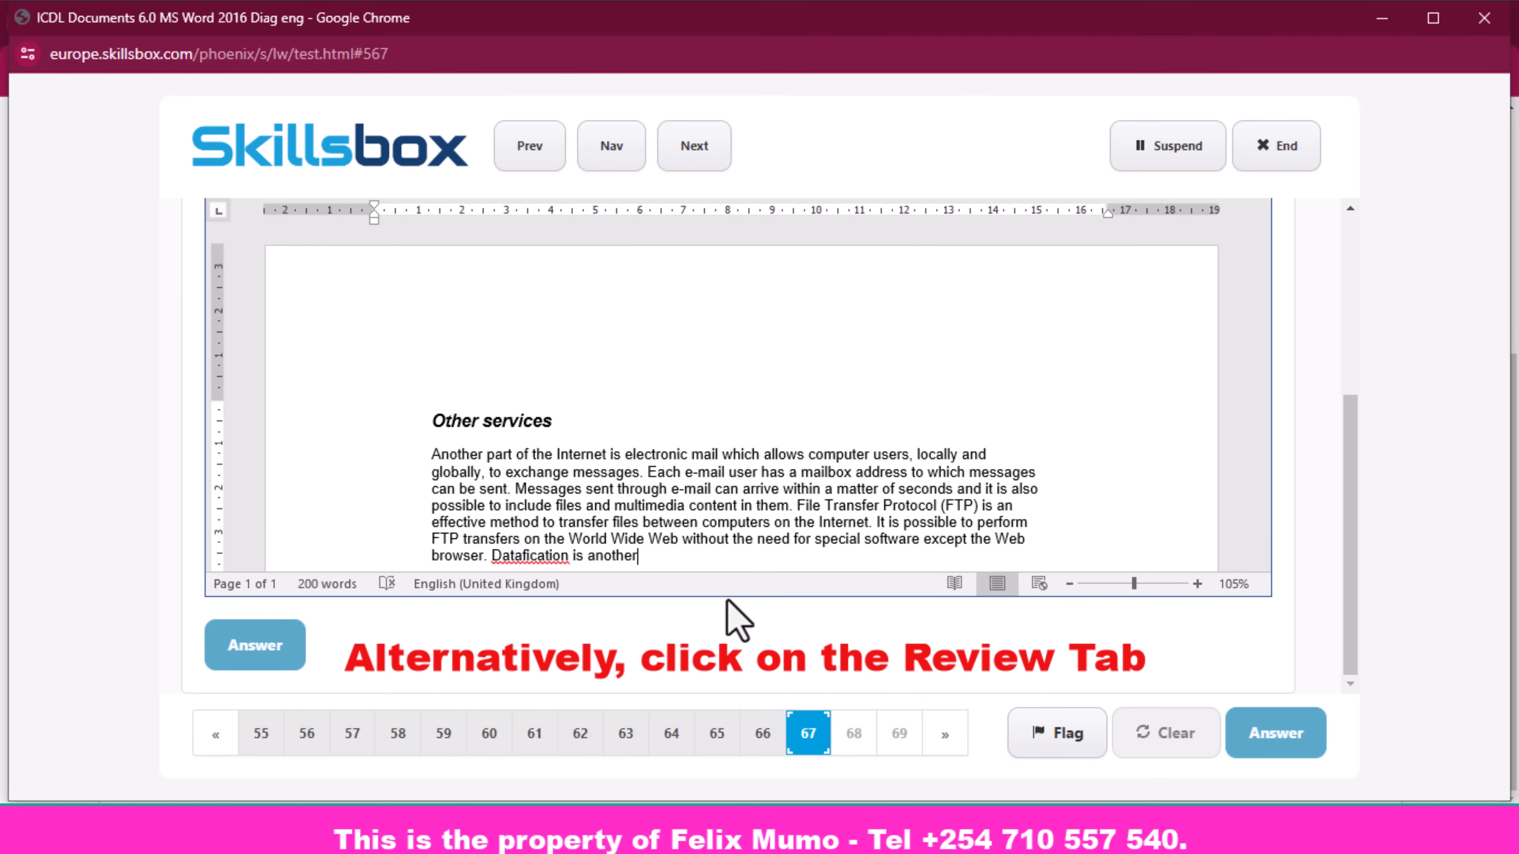
right_click(526, 565)
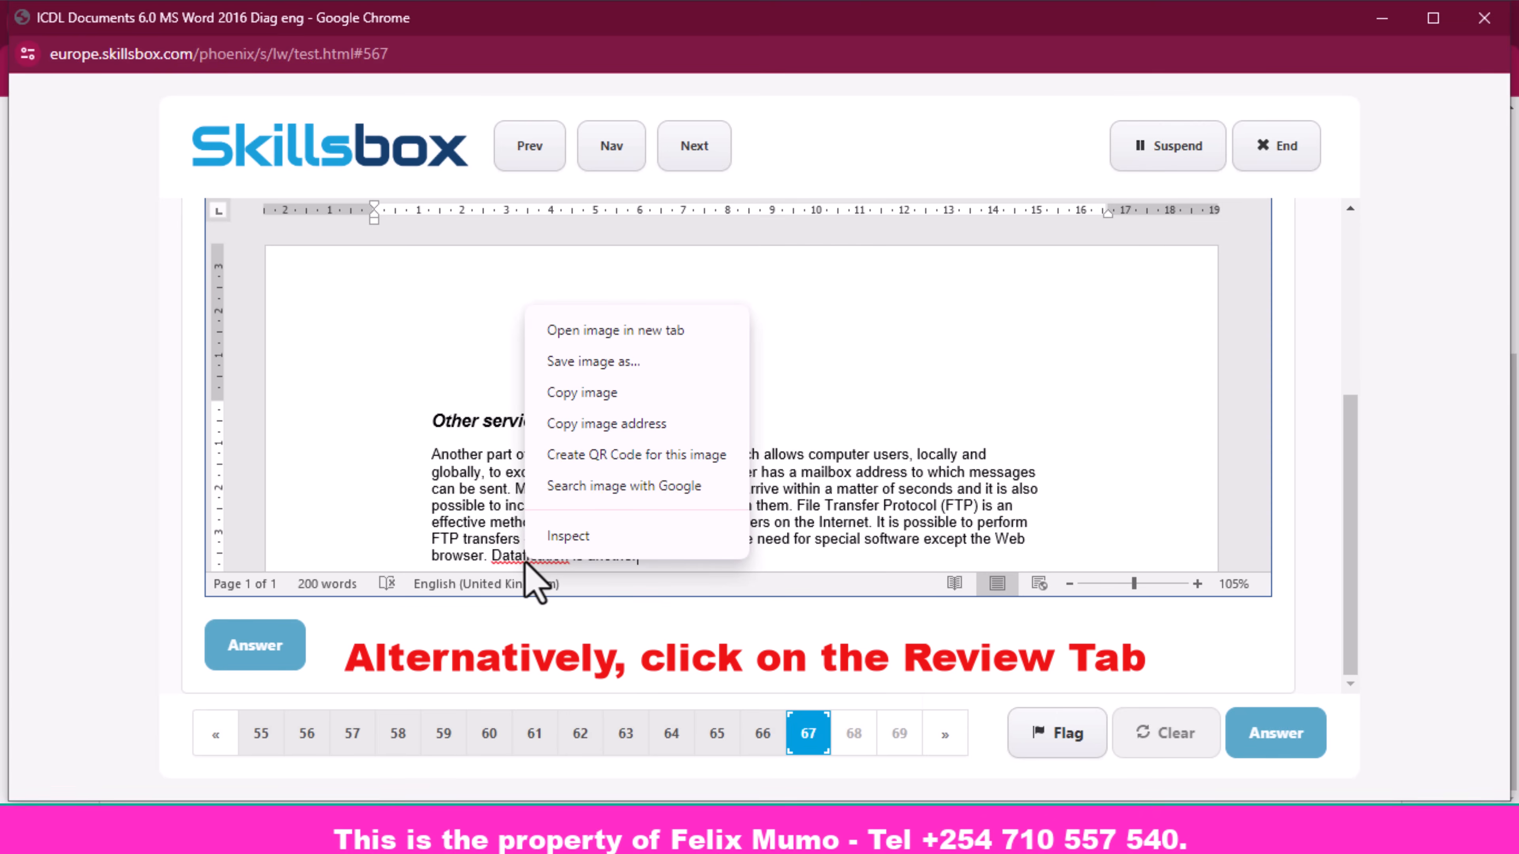
click(523, 565)
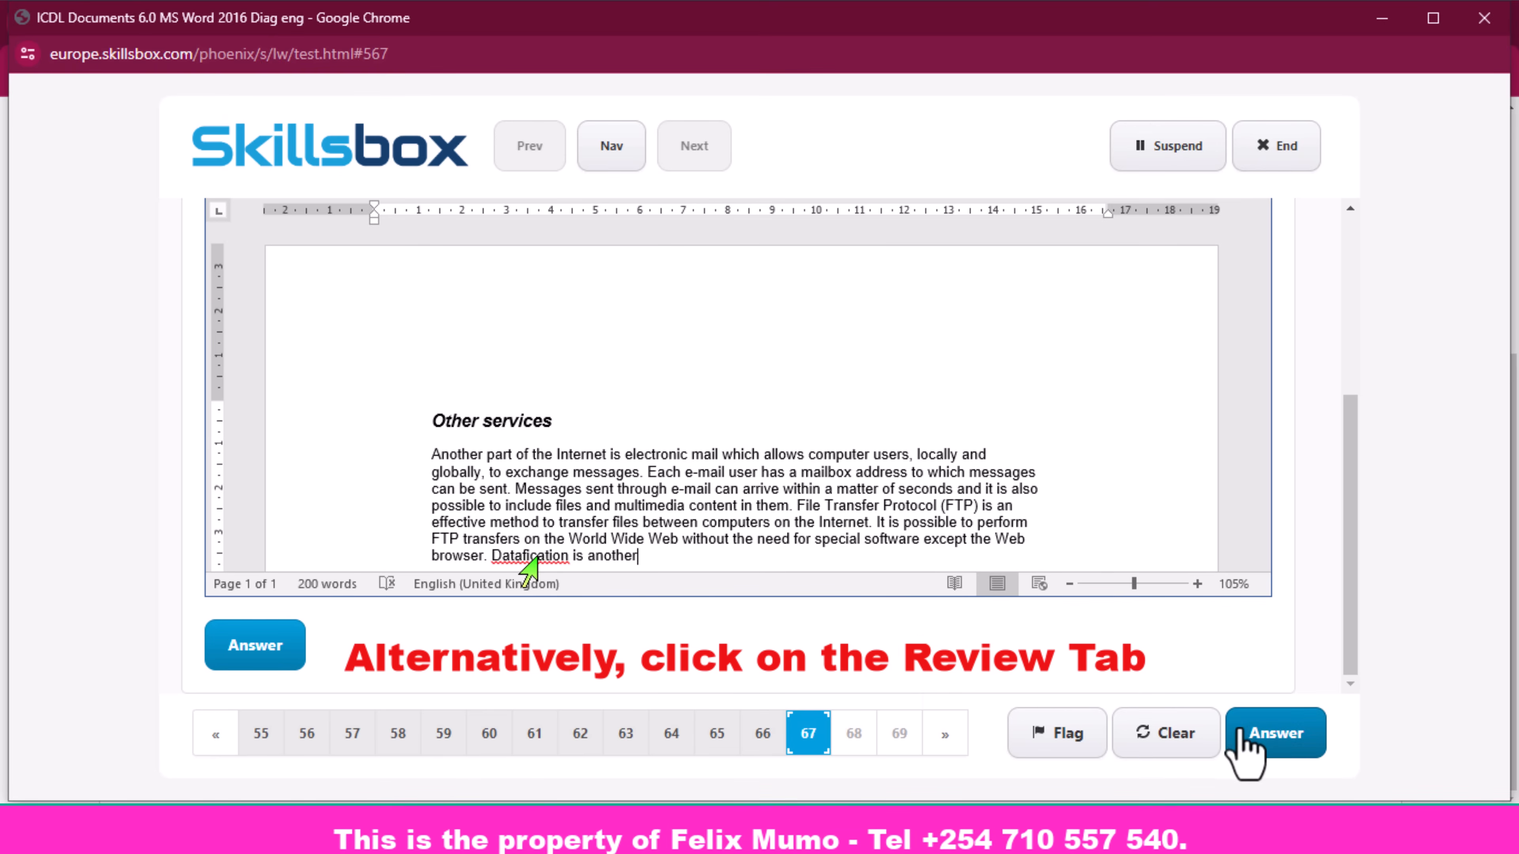
click(1255, 734)
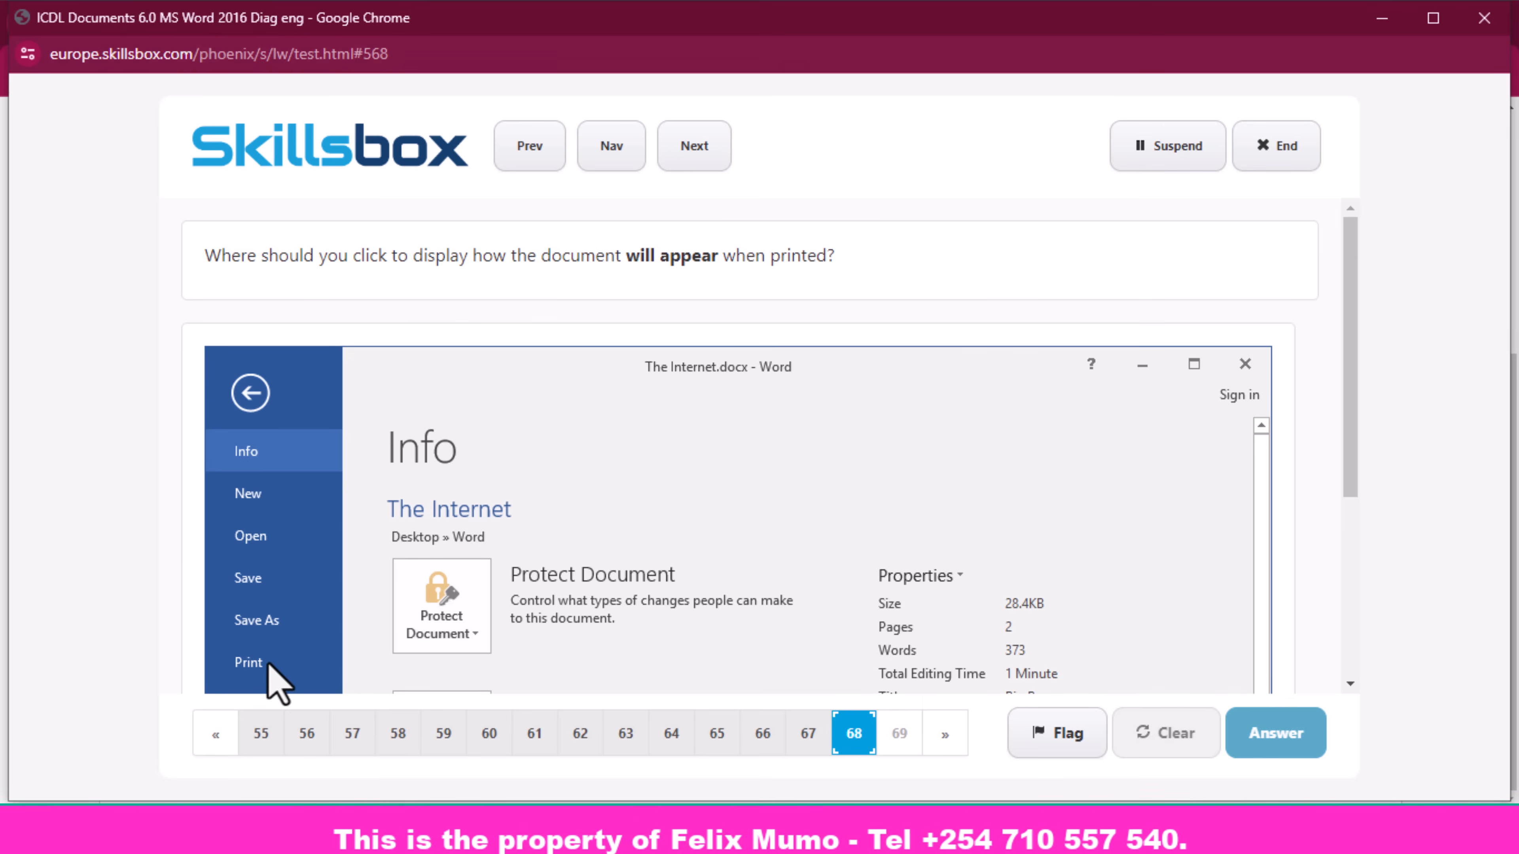
- Mark Print as the place that displays how the document will appear when printed, and submit the answer
scroll(1024, 543, down, 4)
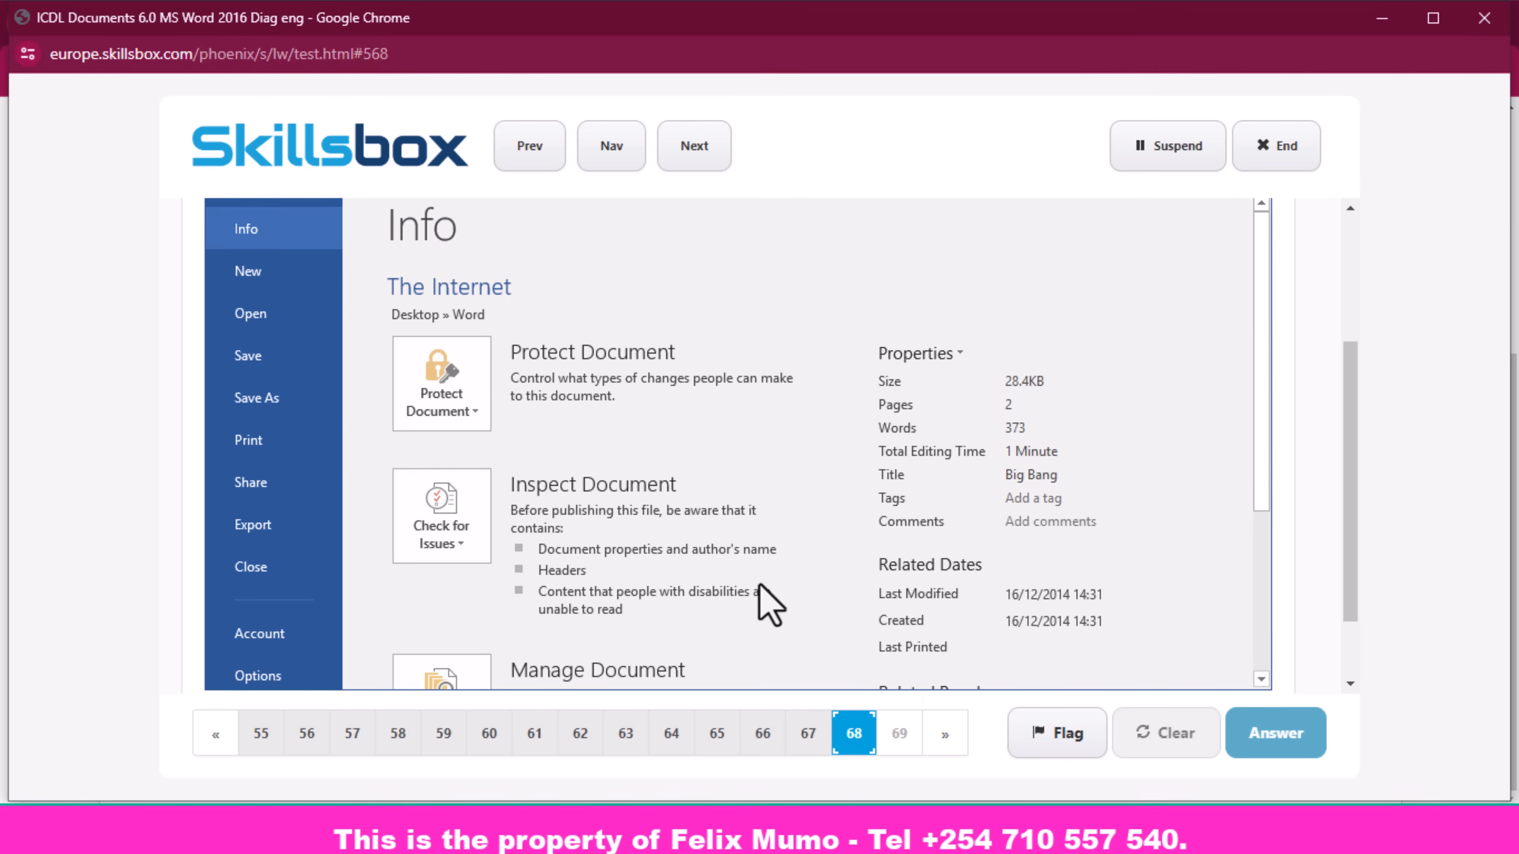
scroll(770, 606, down, 2)
scroll(708, 506, up, 2)
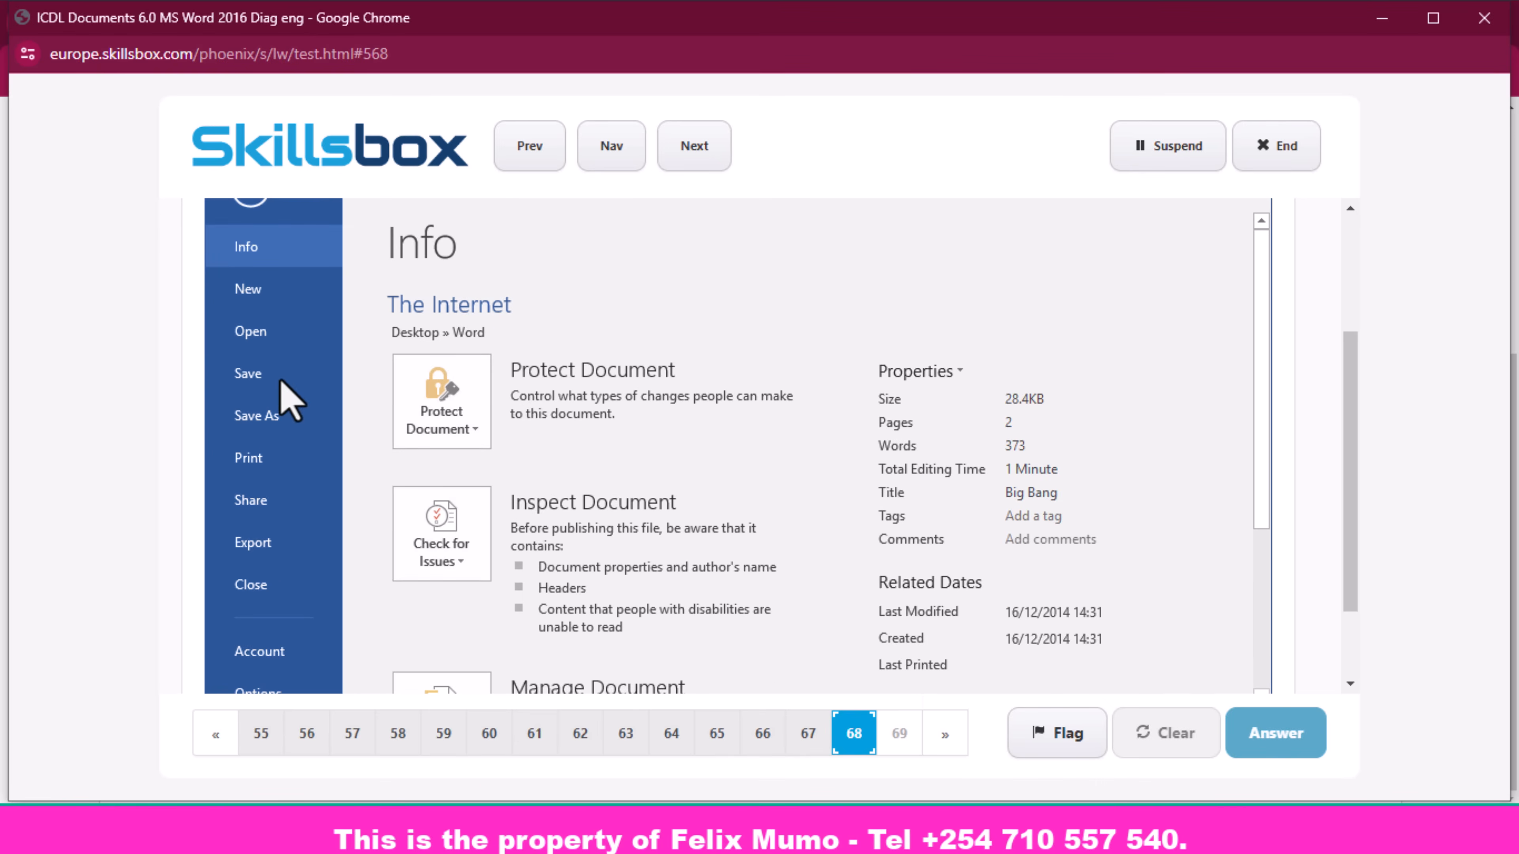
click(258, 462)
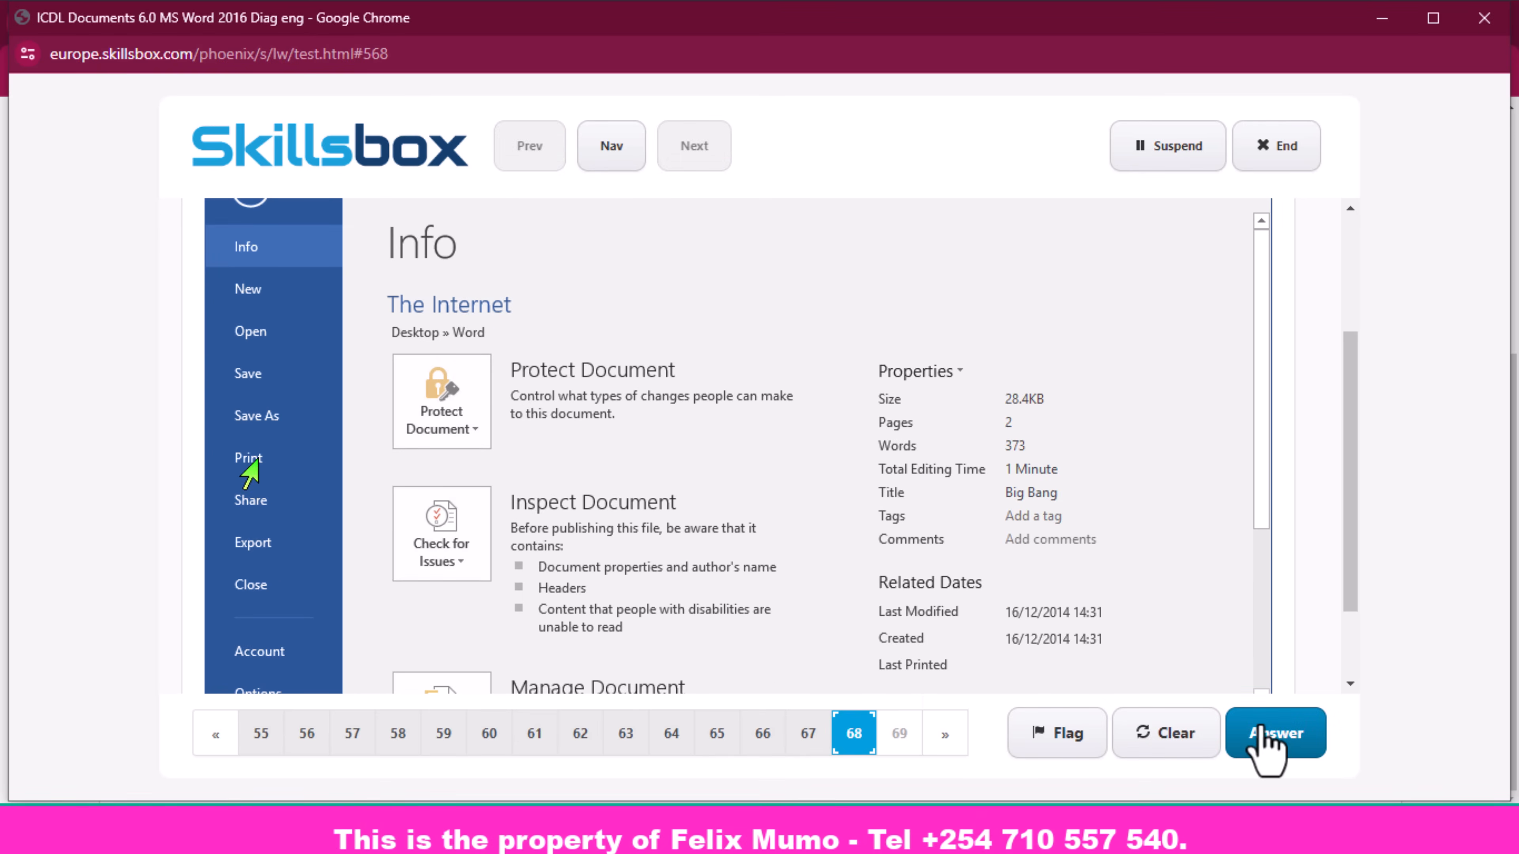
click(1268, 741)
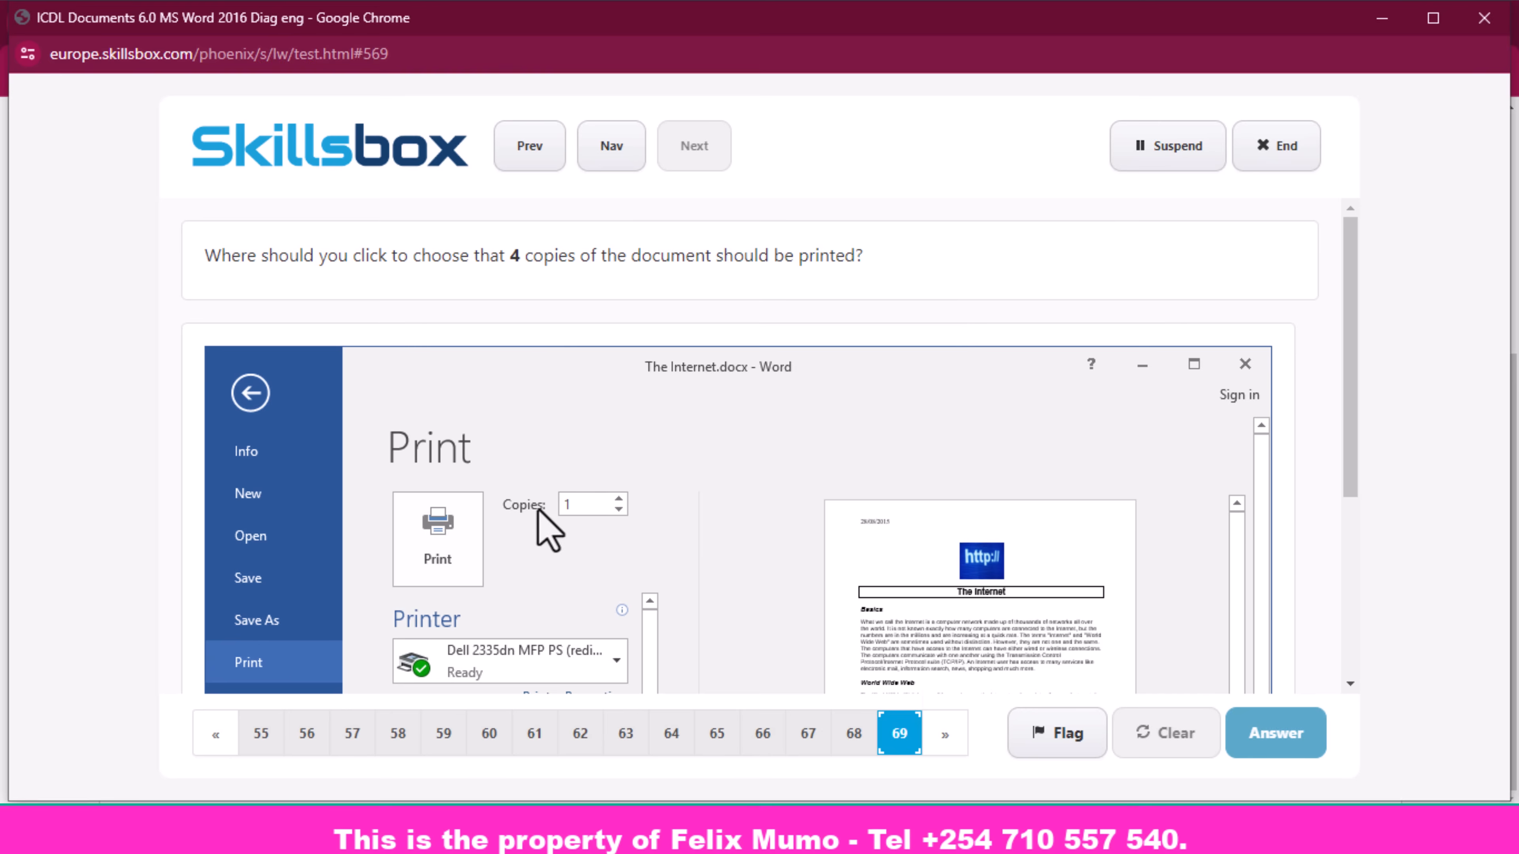
- Mark the Copies value as the place for choosing 4 printed copies, submit the answer and end the test
click(578, 507)
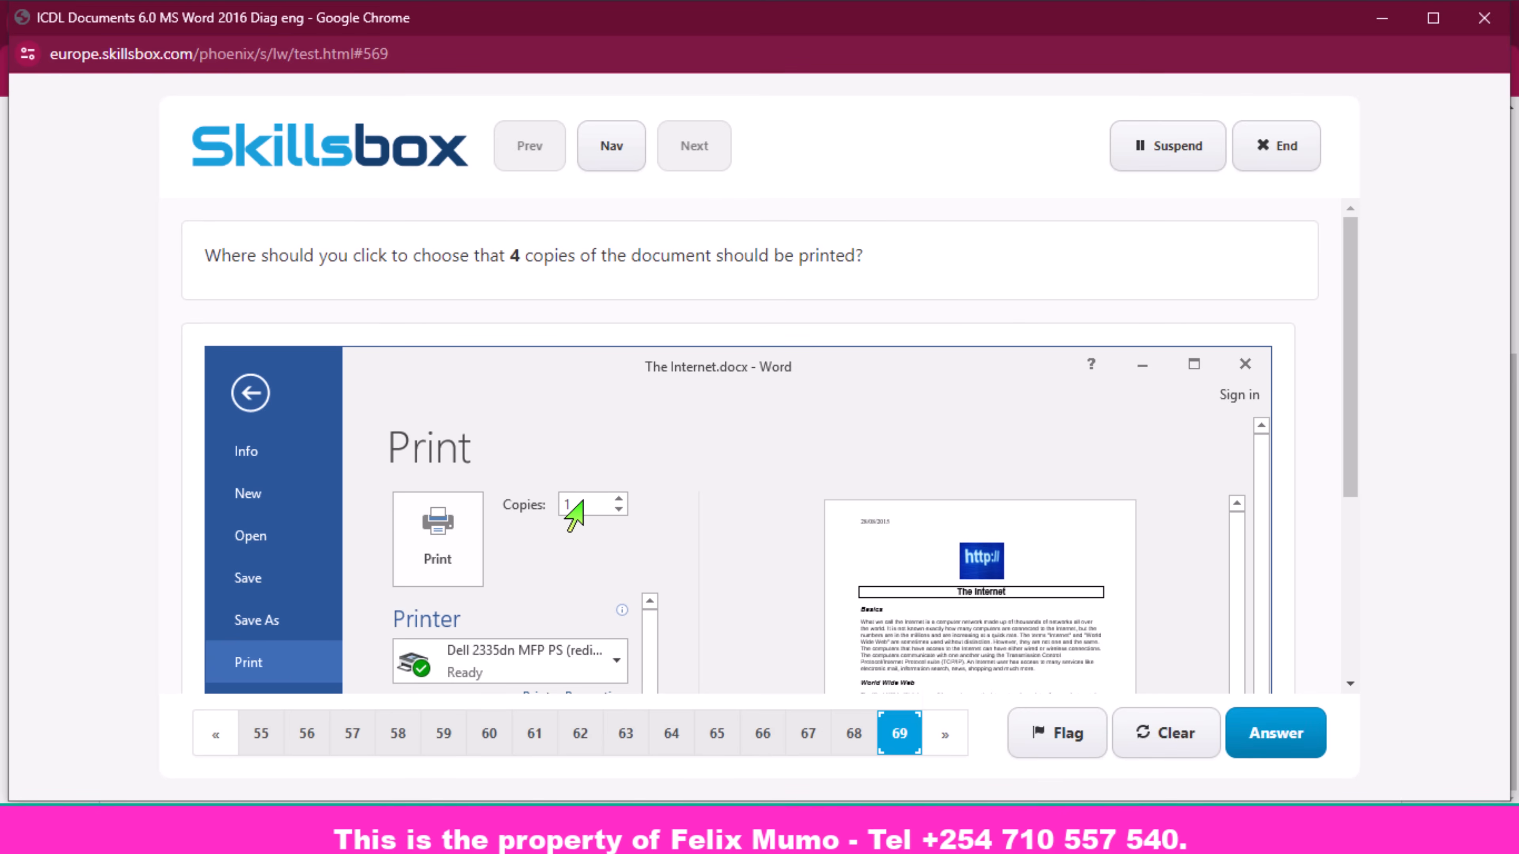
click(1294, 748)
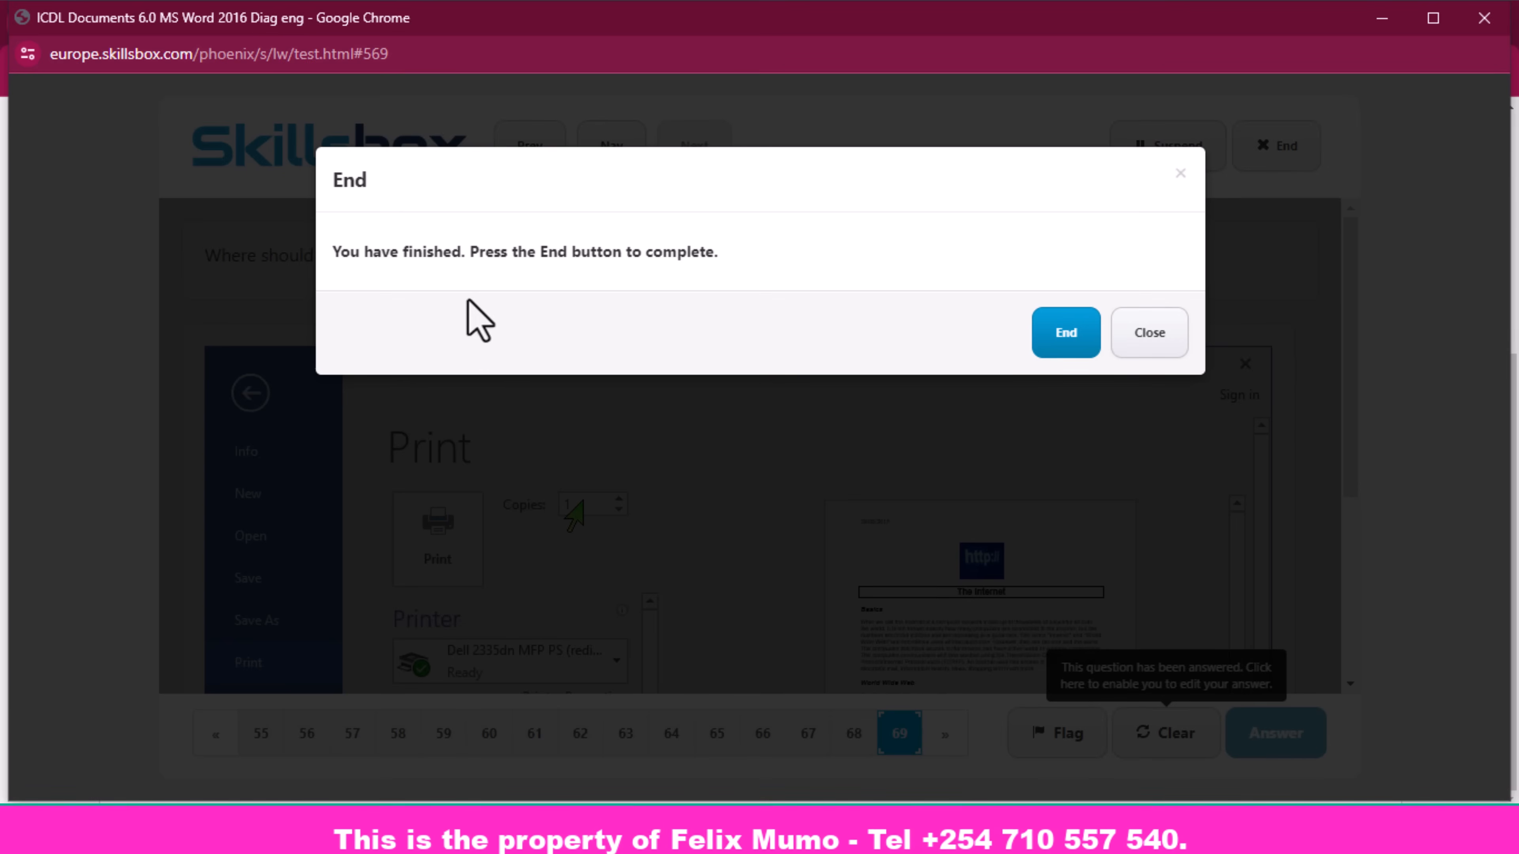
click(1066, 334)
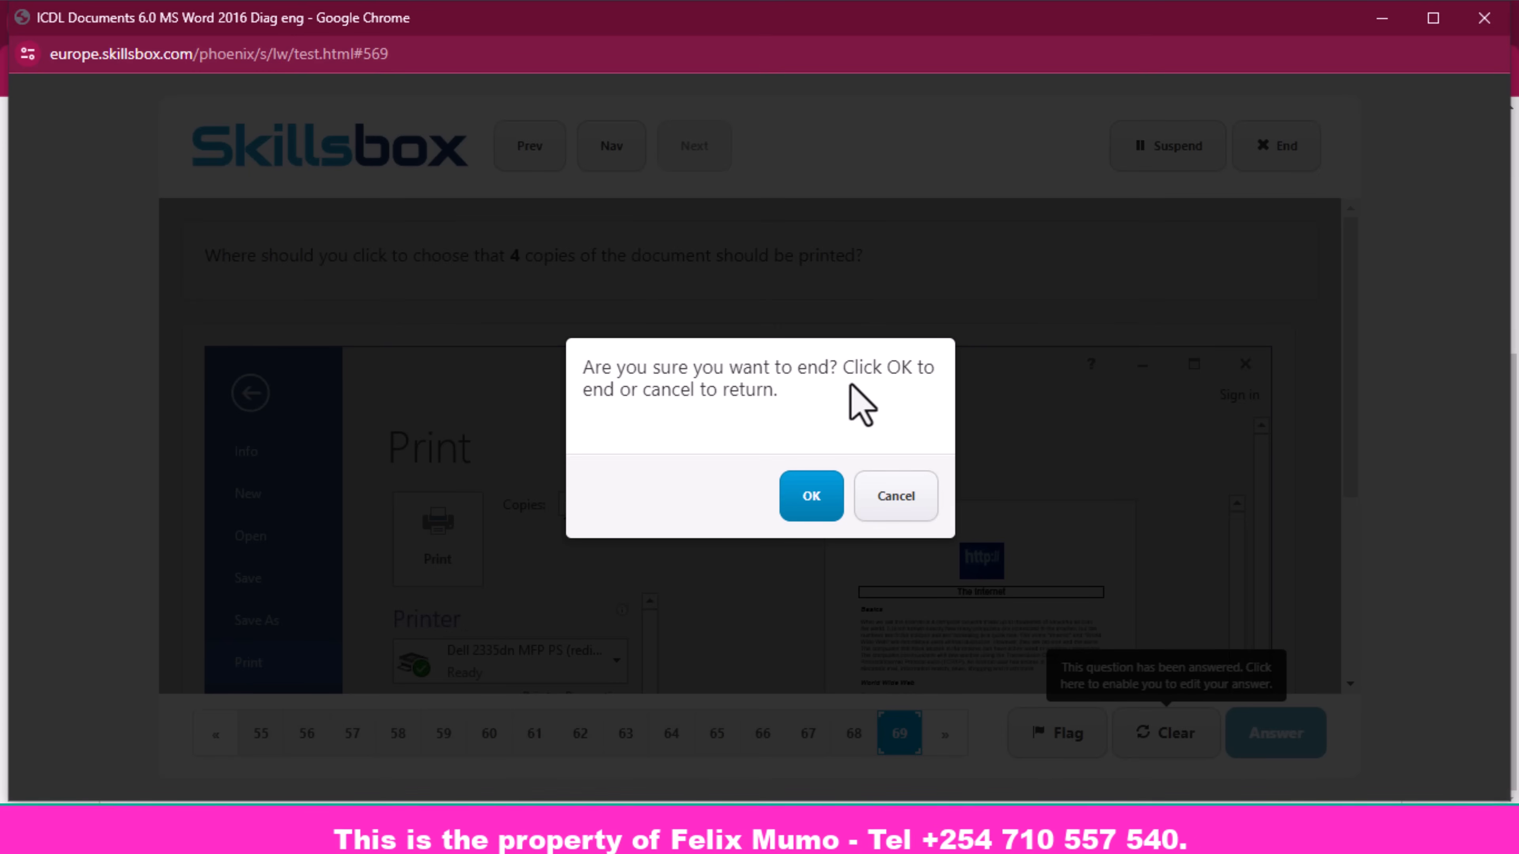
click(808, 497)
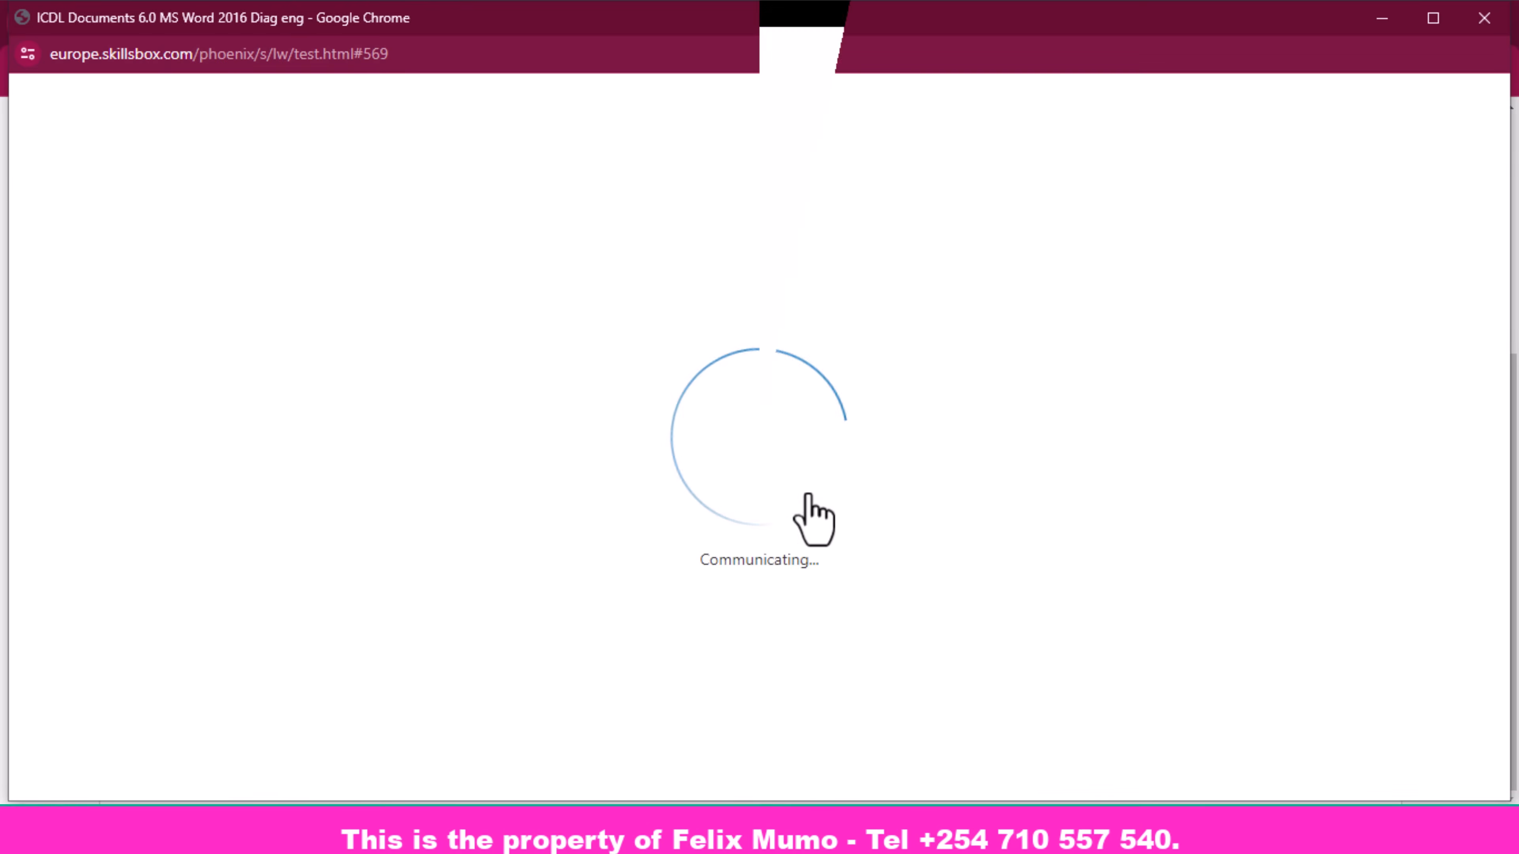